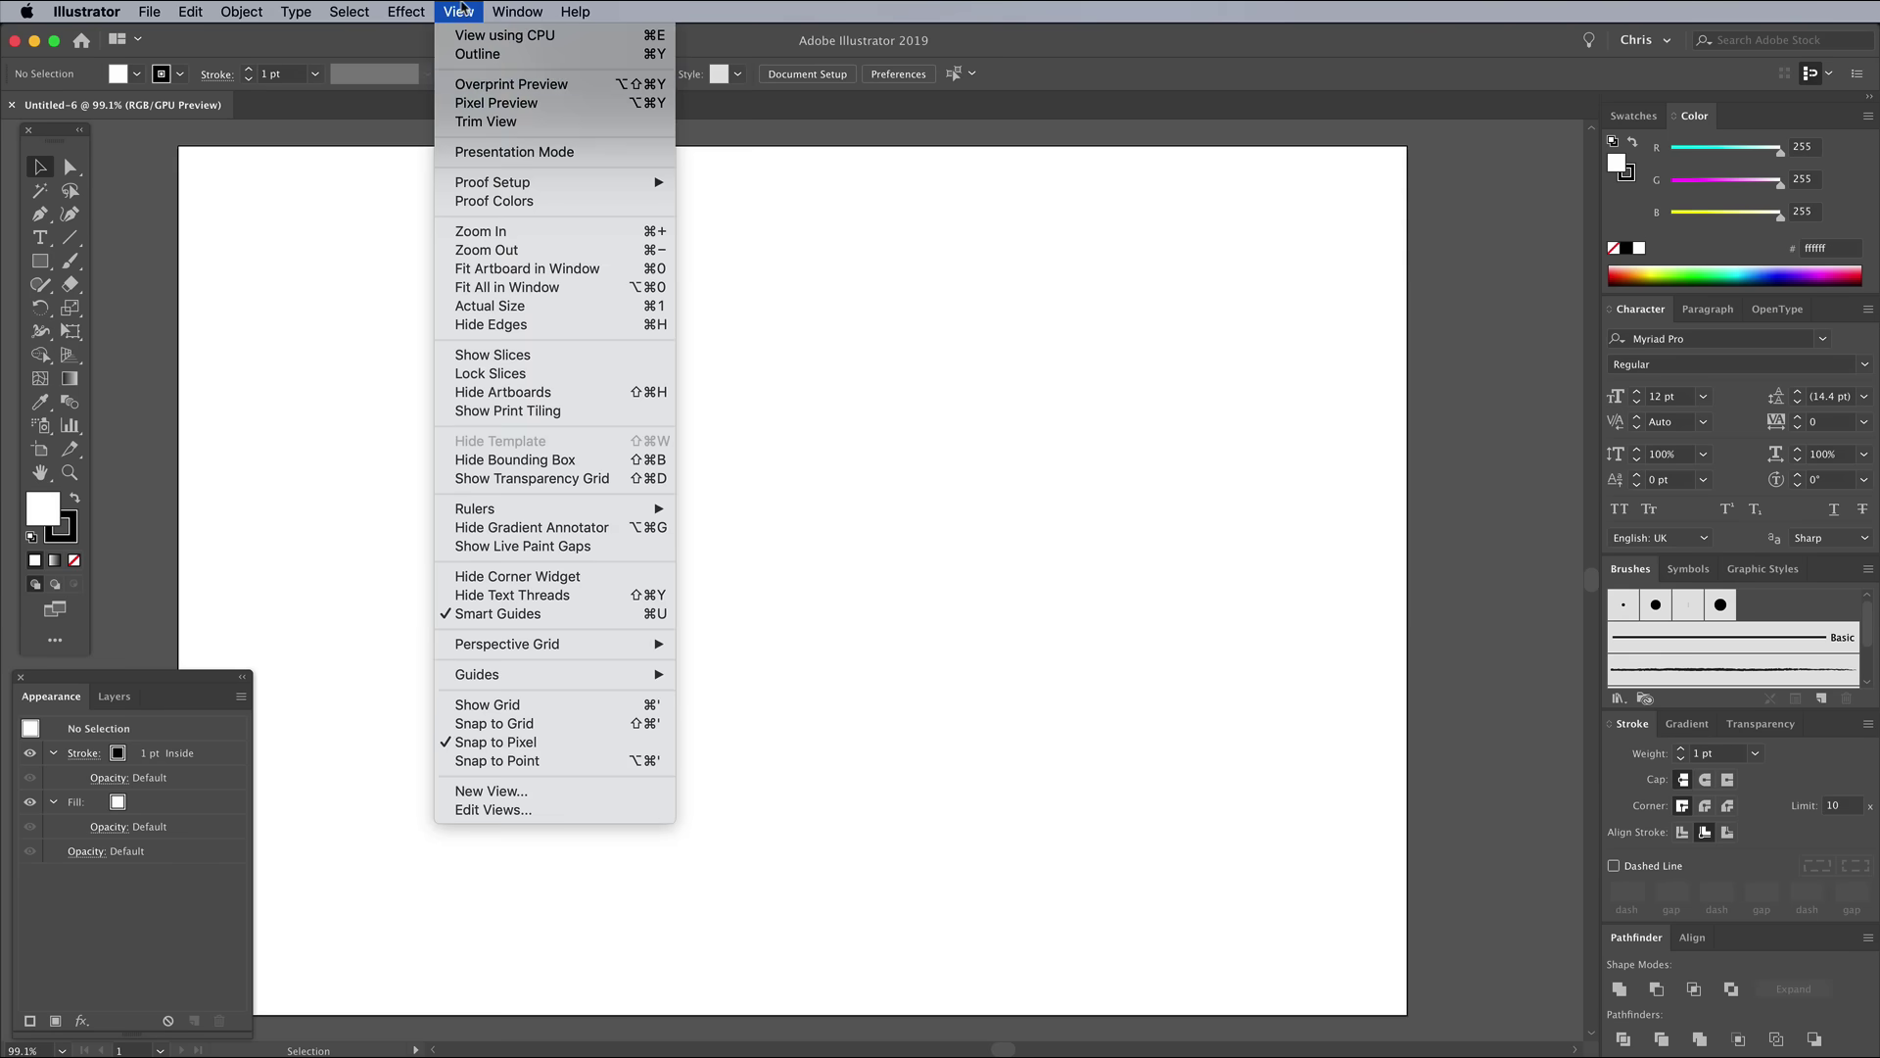
Hide the artboards and draw a hexagon about 403 px wide and 349 px high in the middle of the canvas.
click(511, 392)
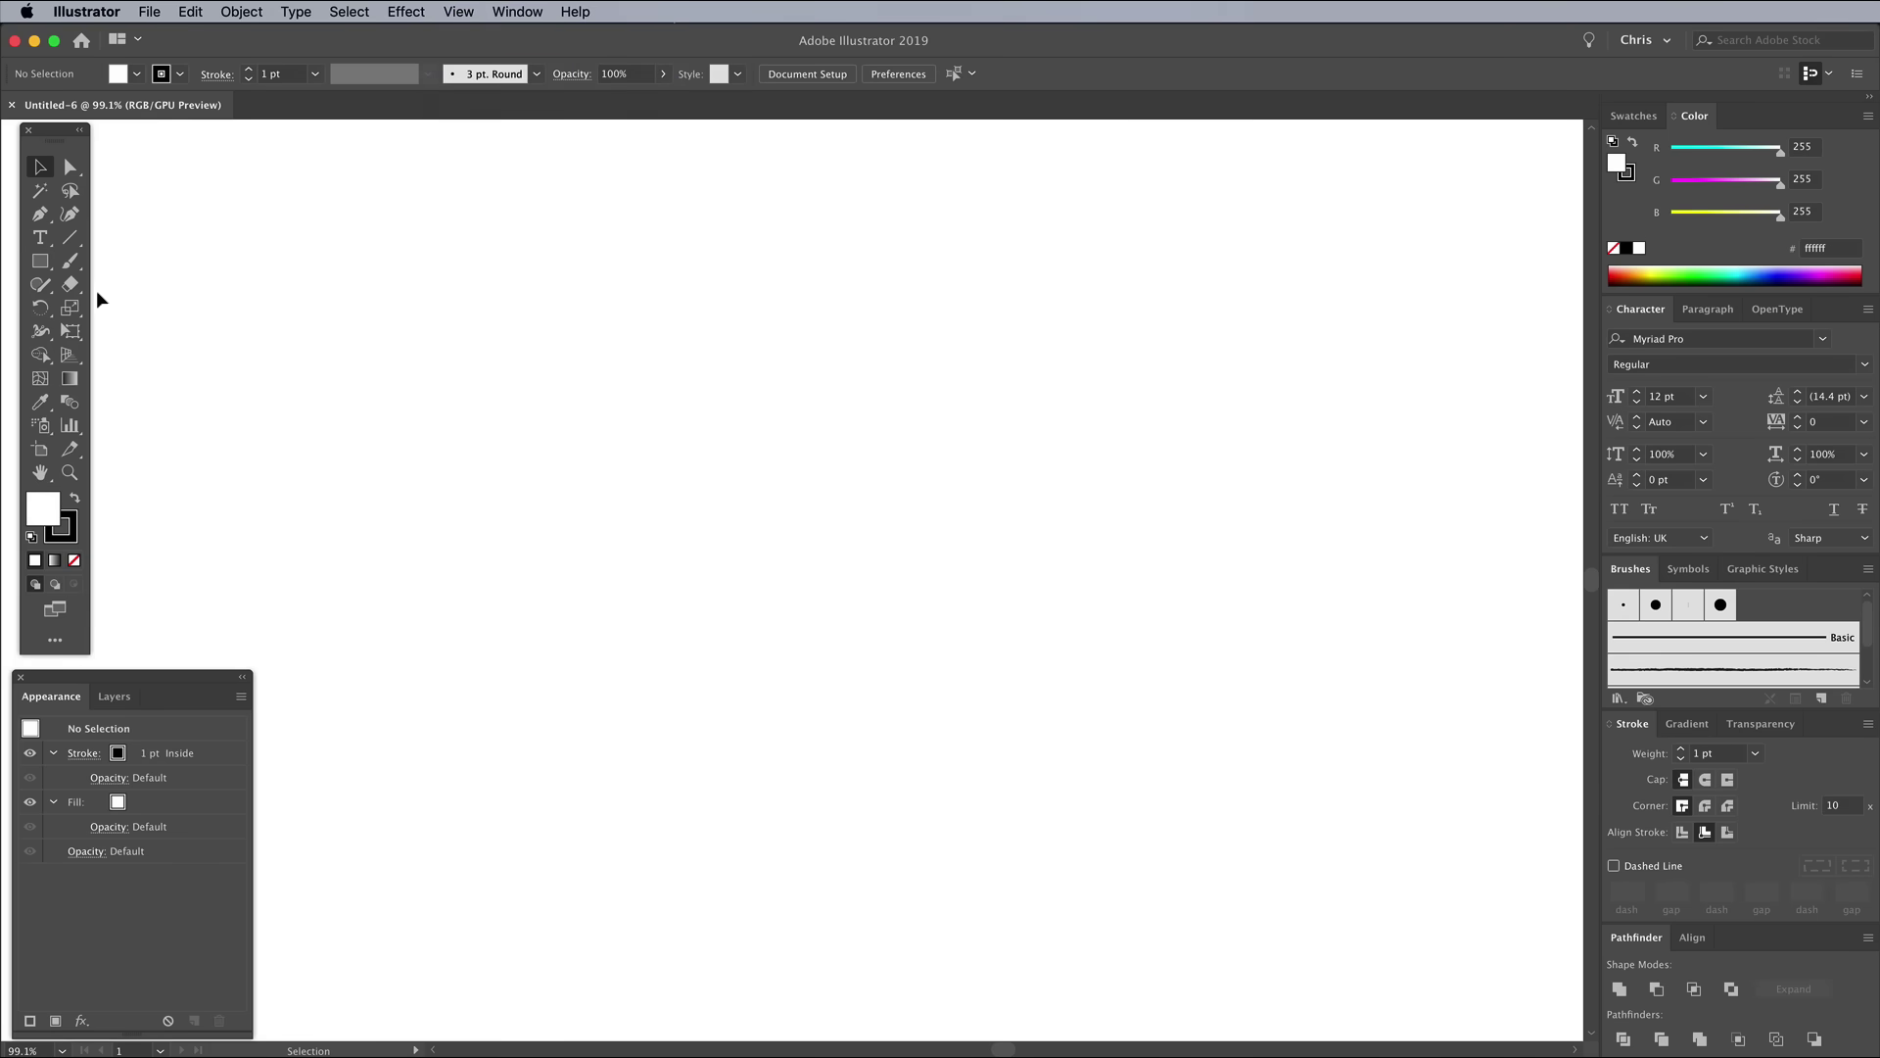
click(45, 263)
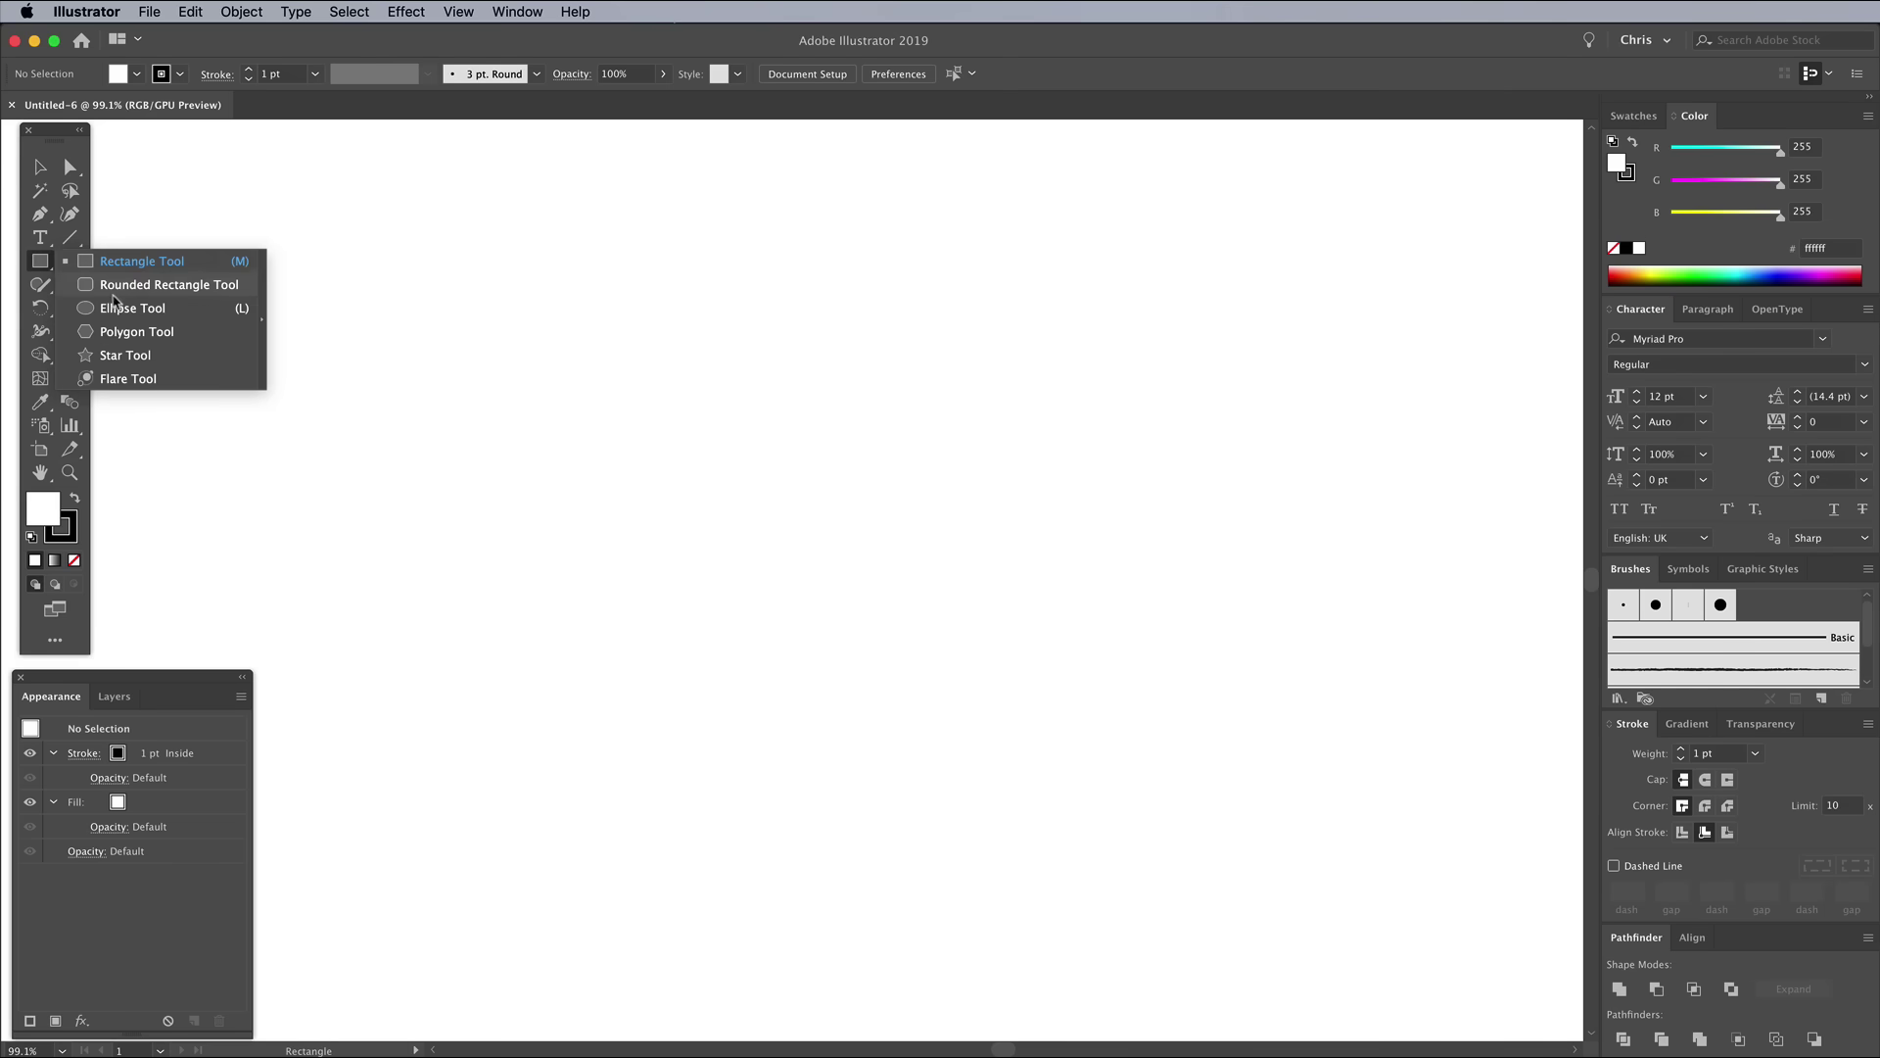
click(124, 332)
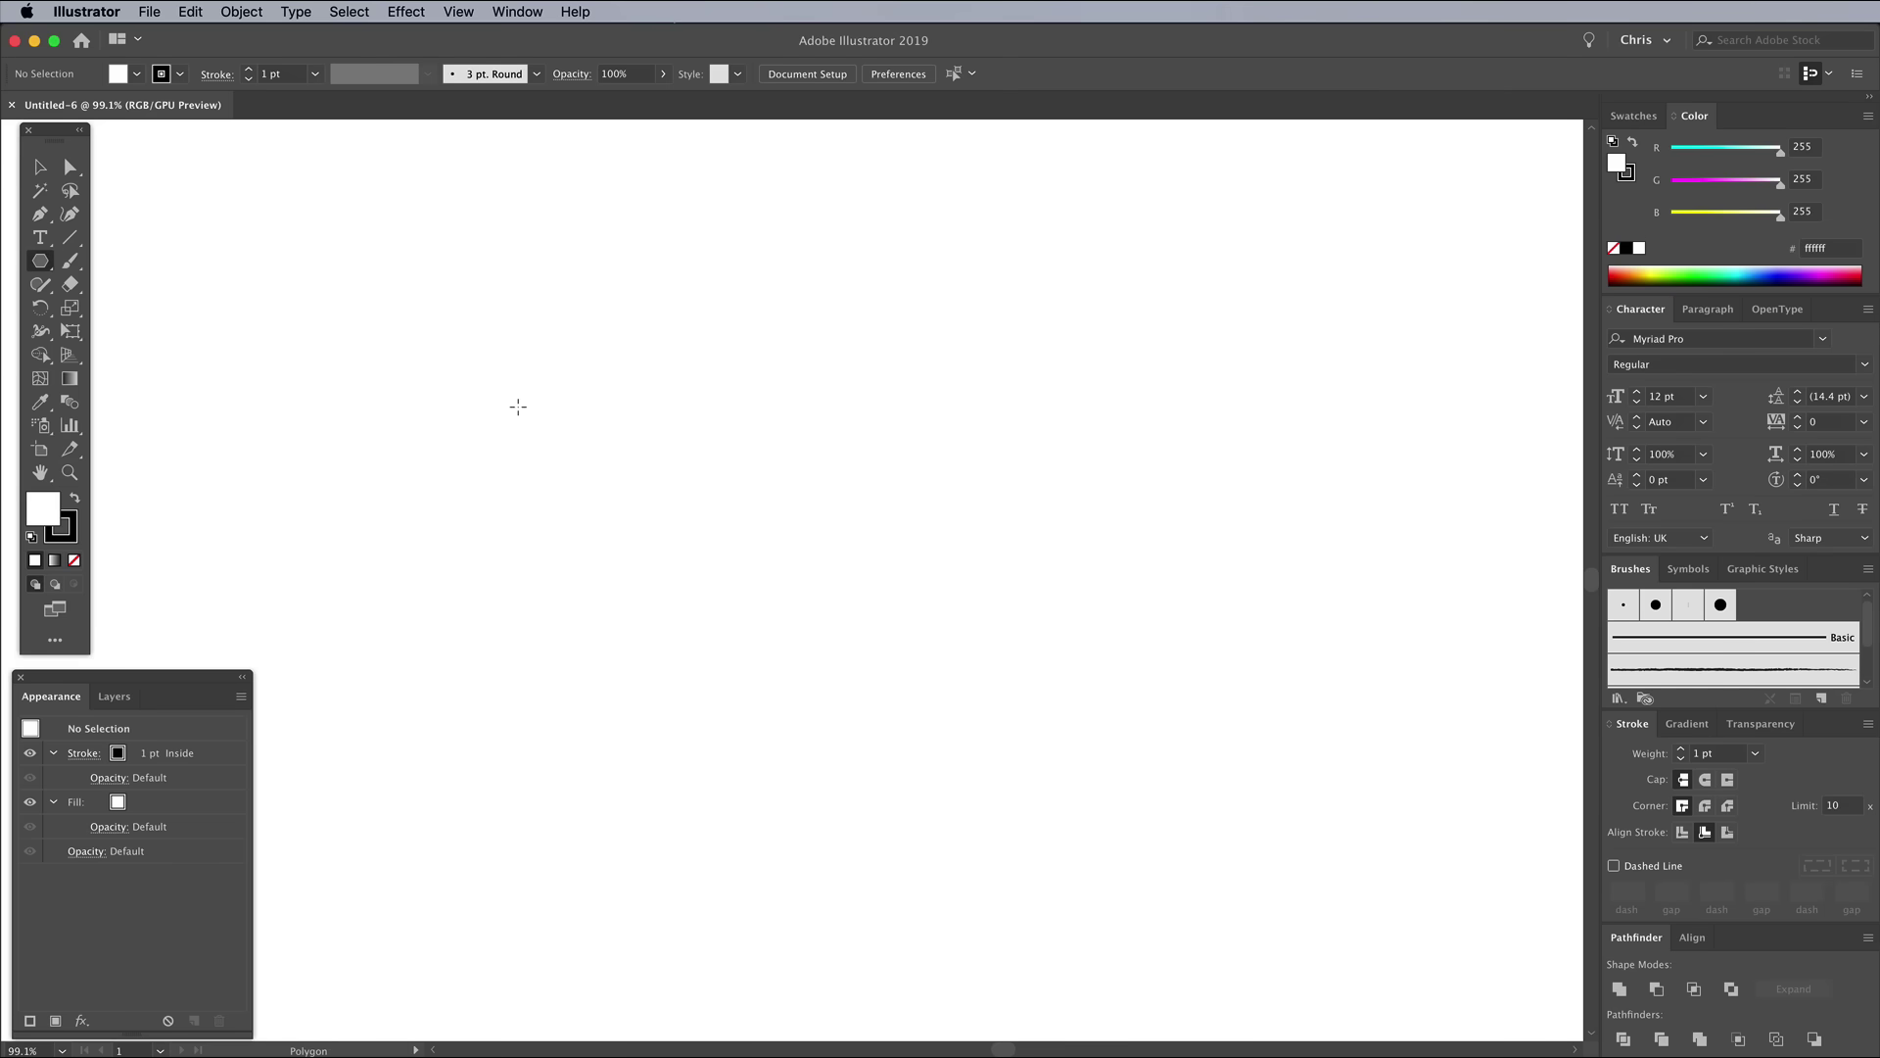
drag(518, 407, 1030, 718)
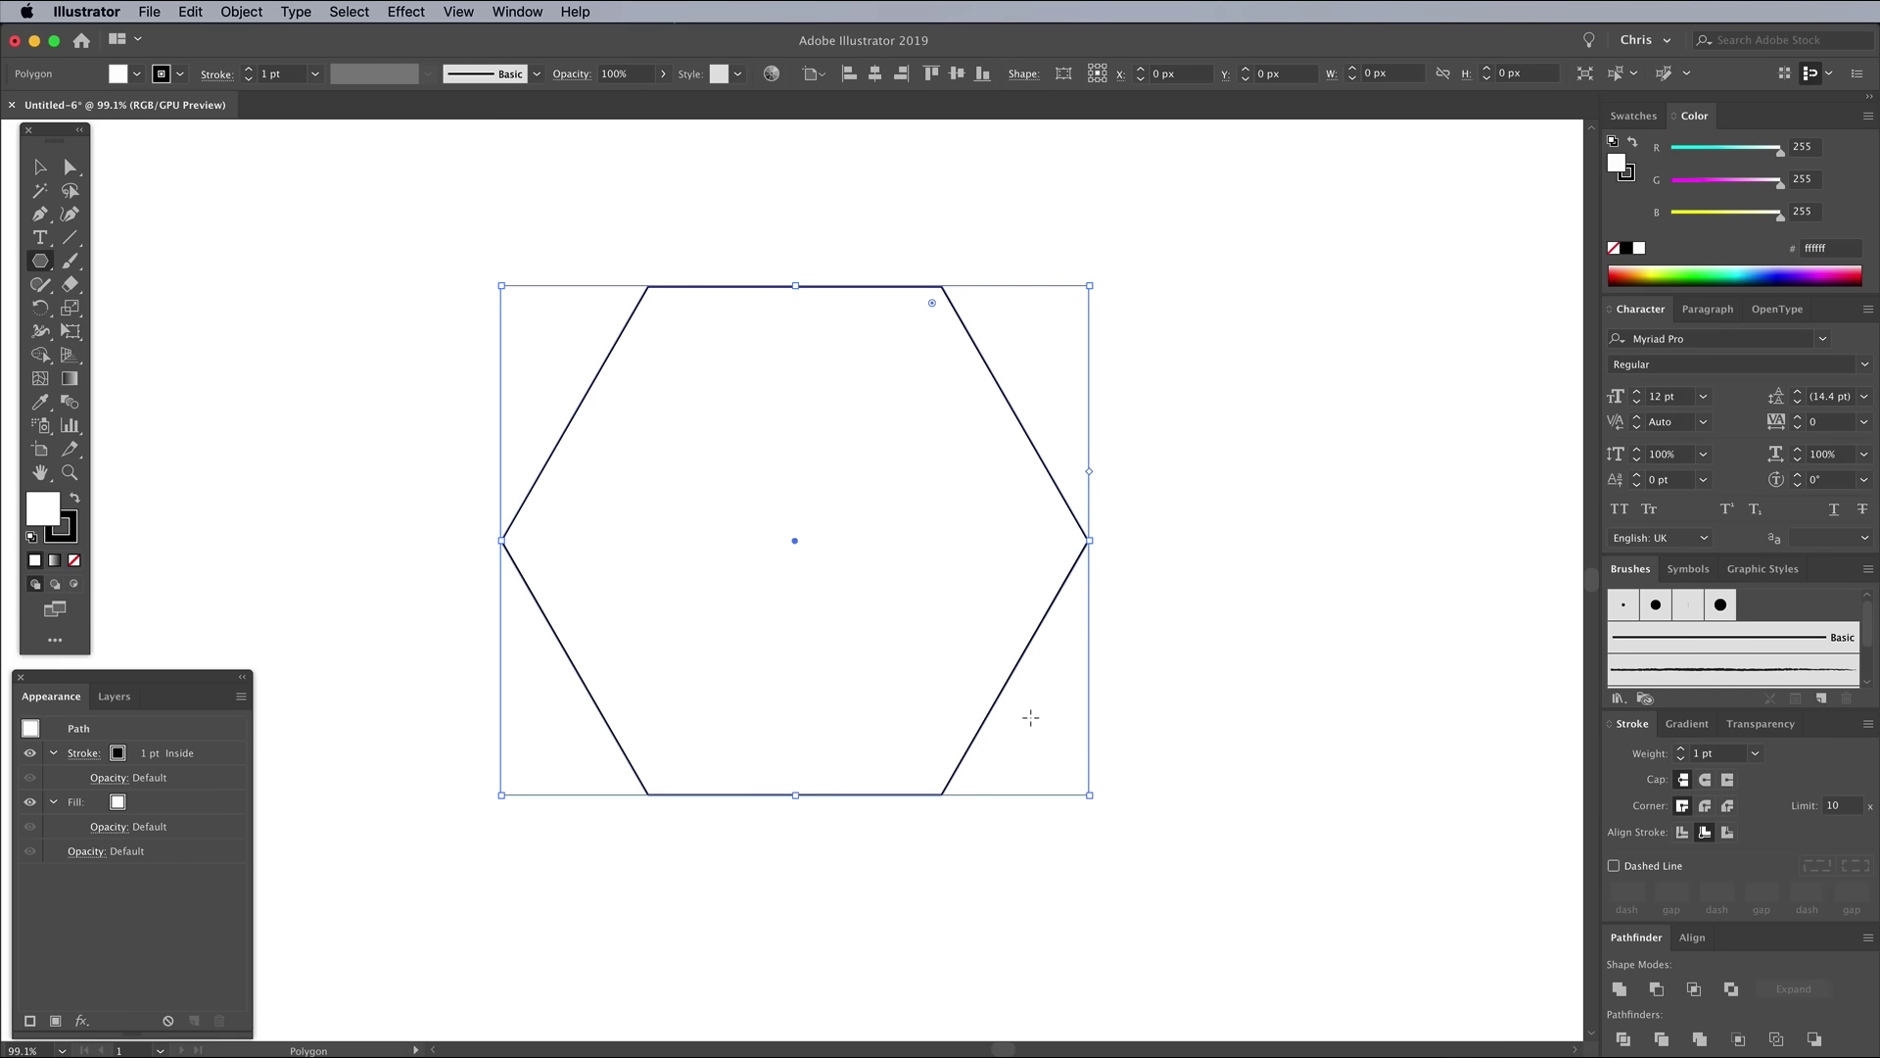
Rotate the hexagon so a corner points up, and stretch it to about 553 px wide and 445 px high.
click(39, 169)
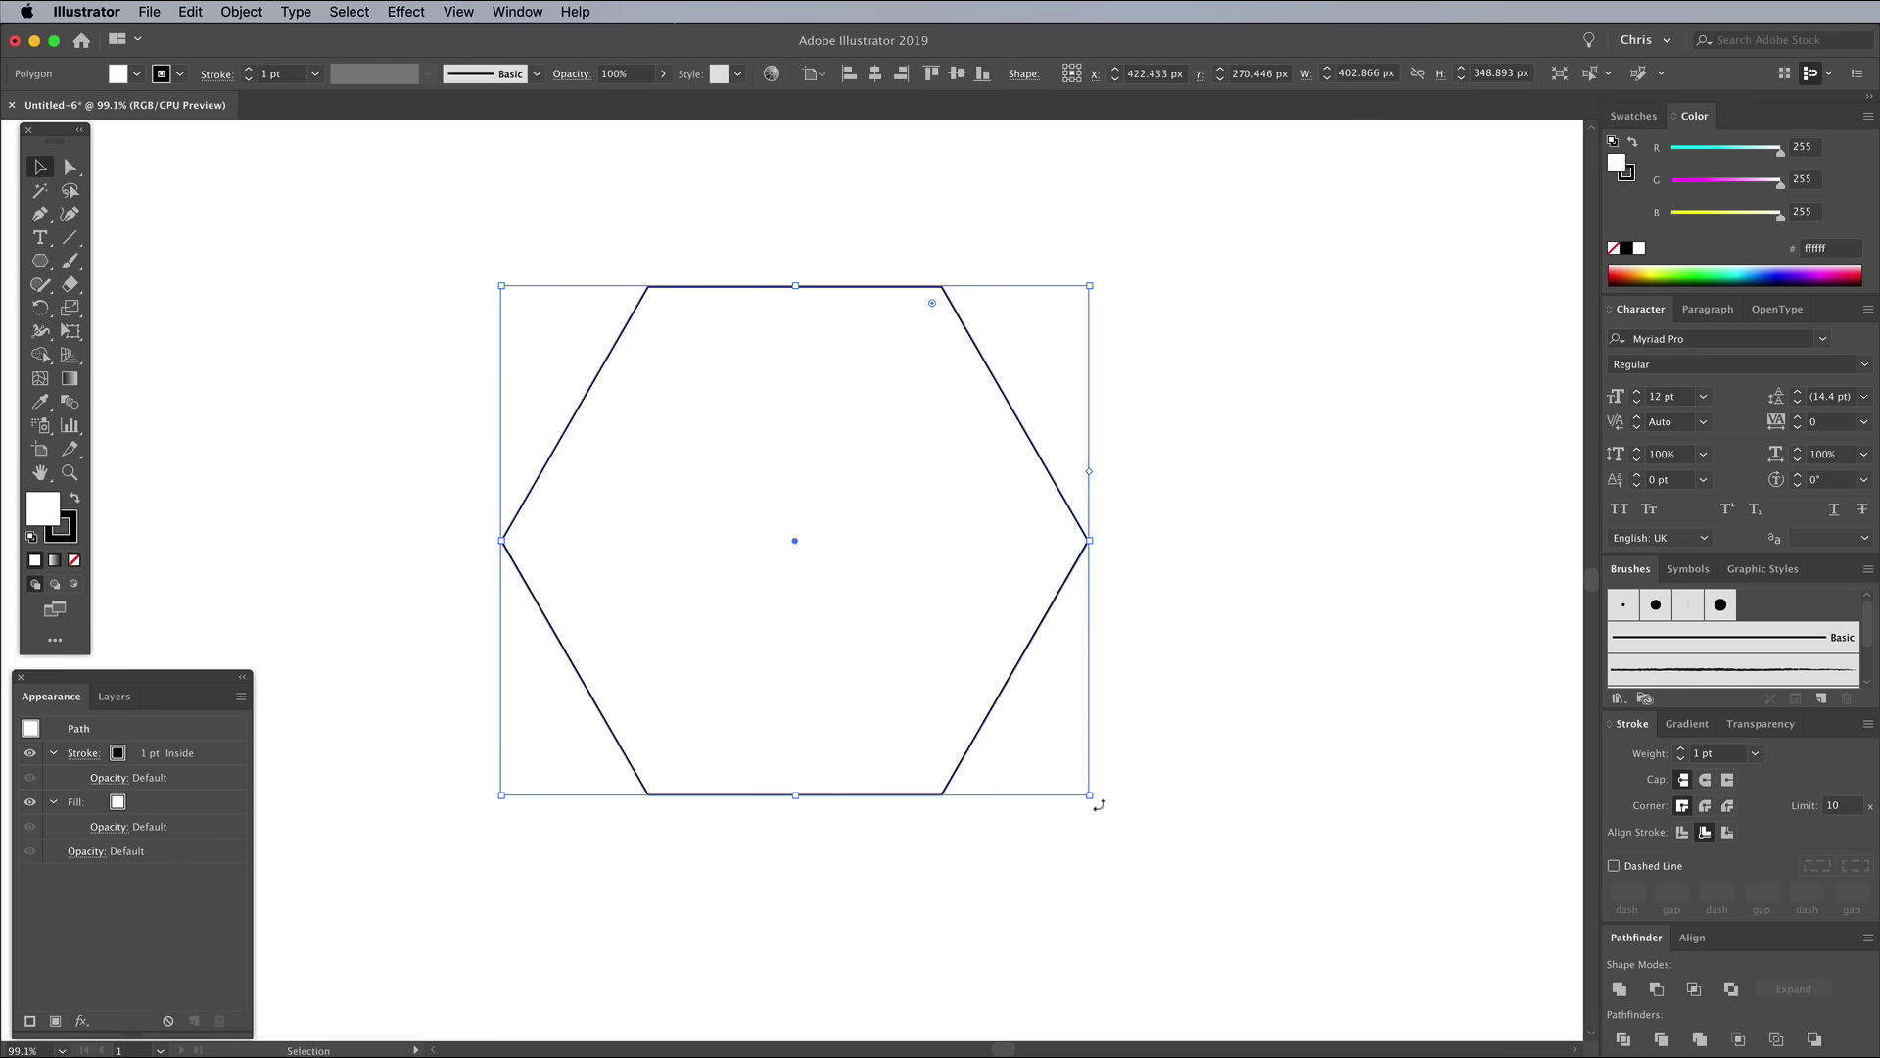
drag(1099, 797, 1064, 347)
drag(1052, 539, 1200, 539)
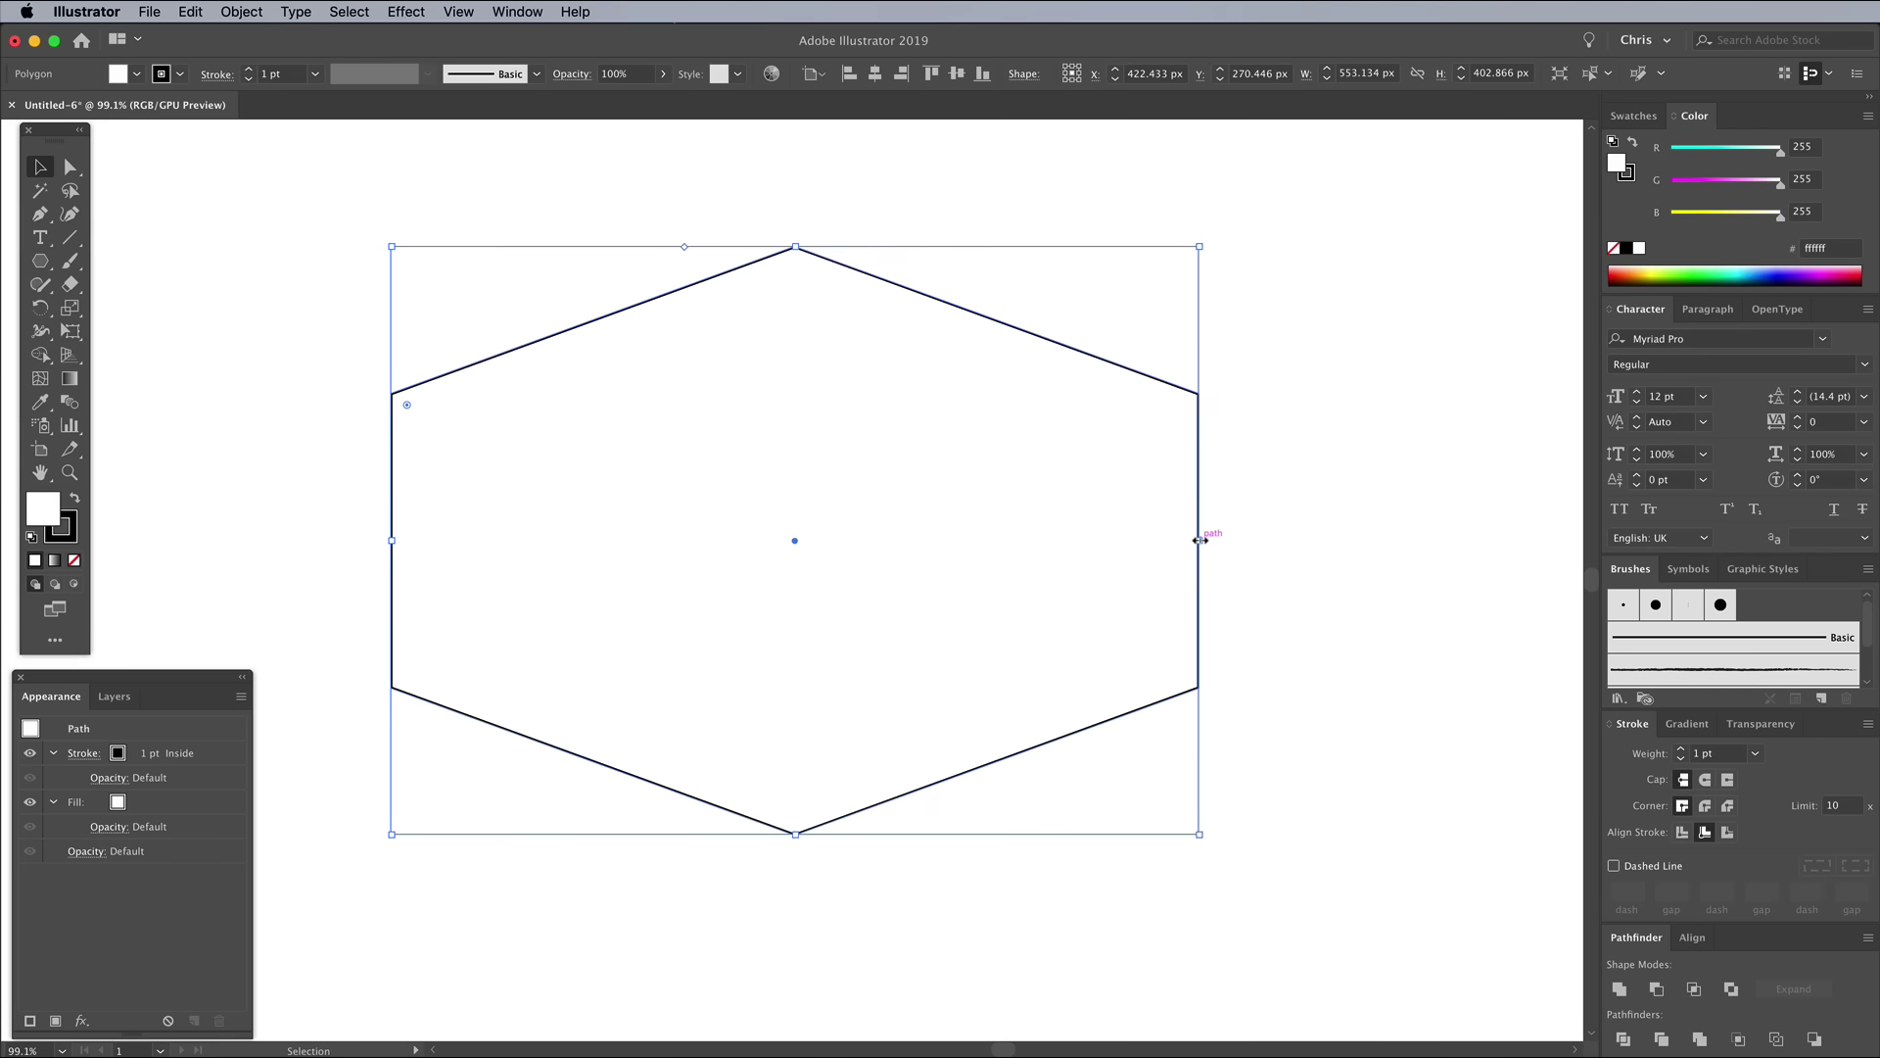
drag(796, 835, 798, 896)
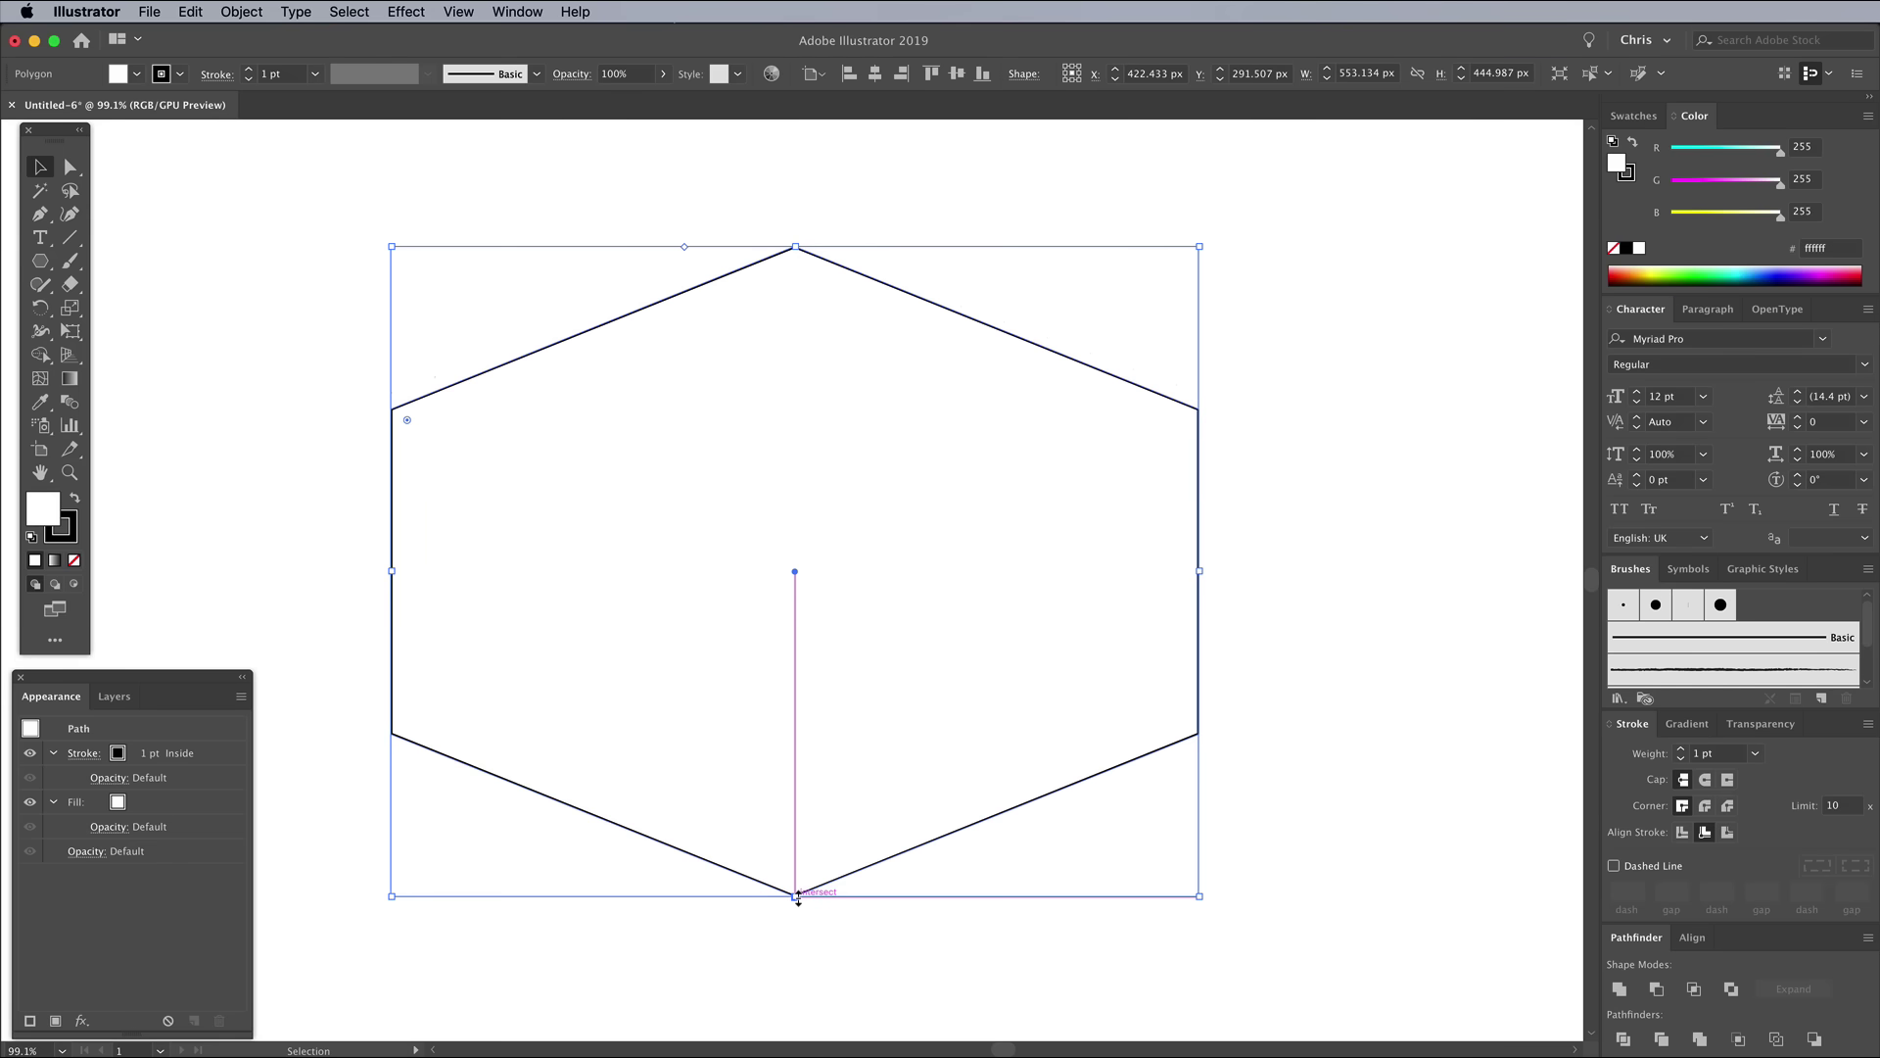
Round all corners of the hexagon to a radius of about 58 px.
click(70, 167)
drag(407, 421, 485, 460)
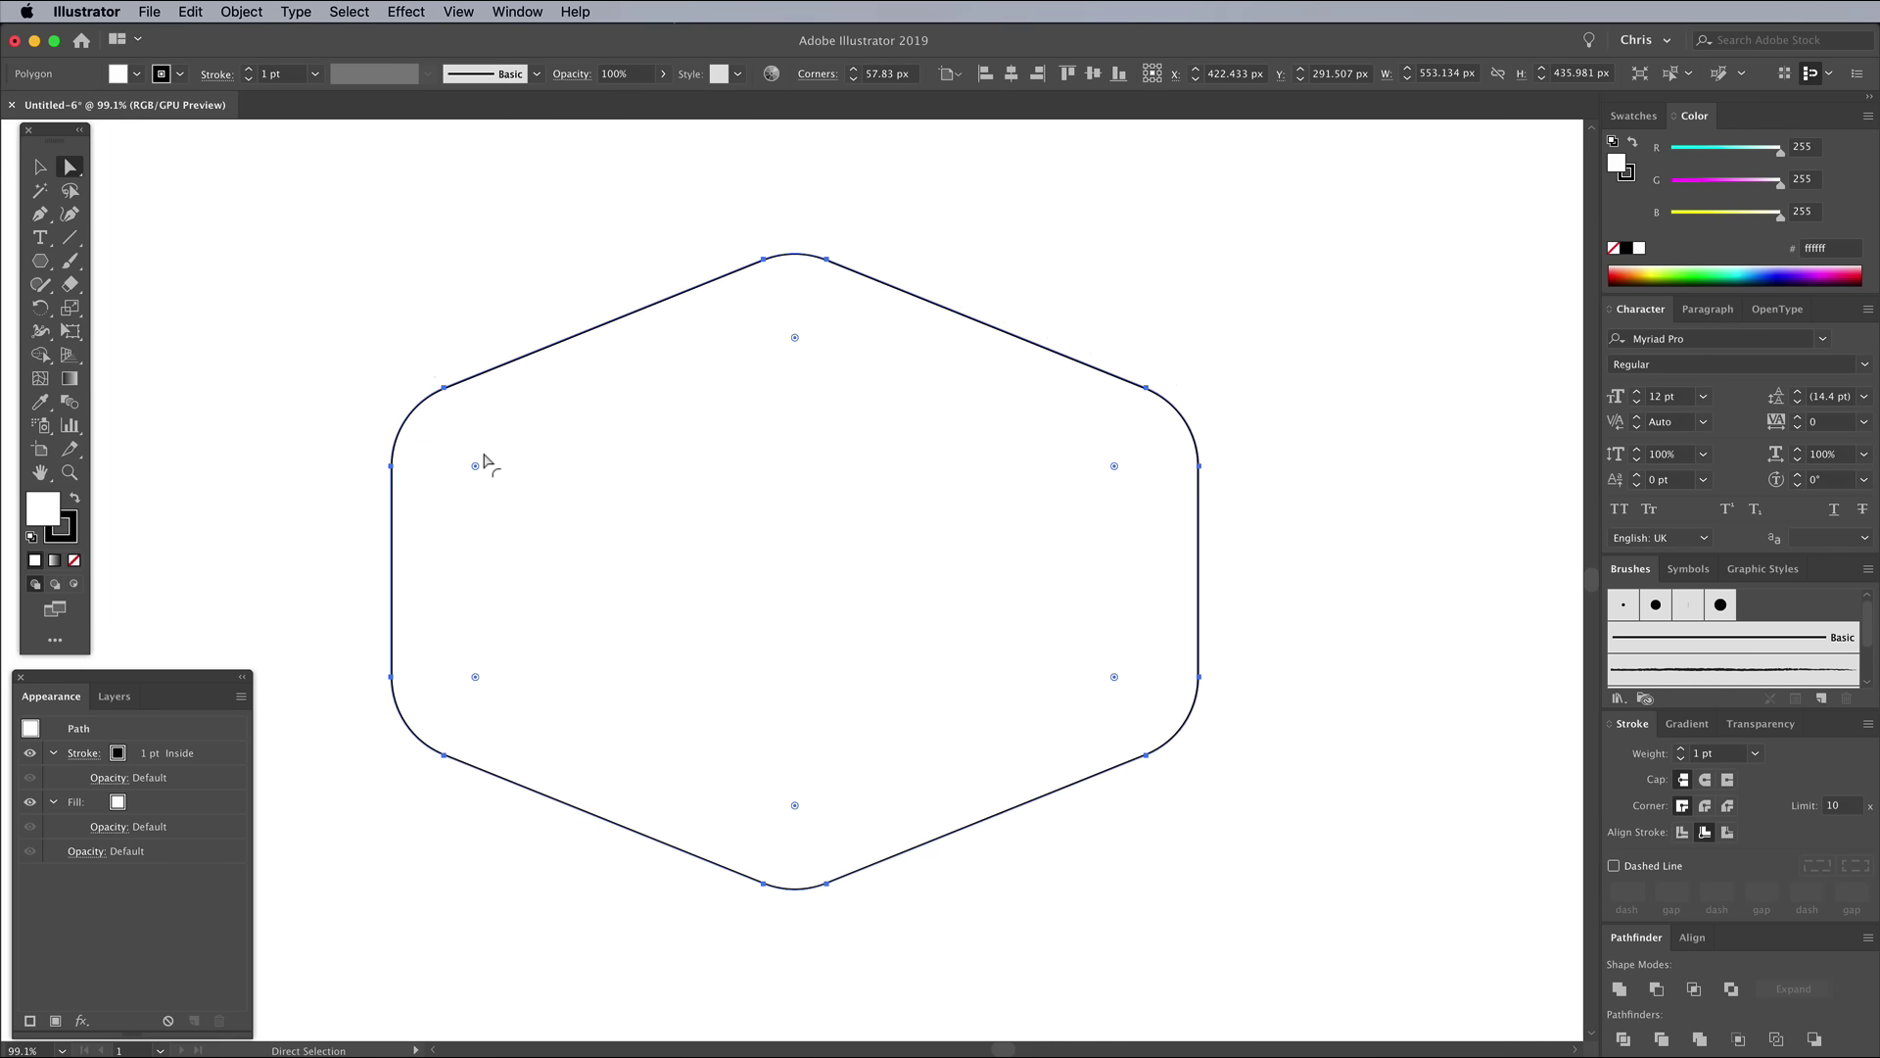
click(40, 166)
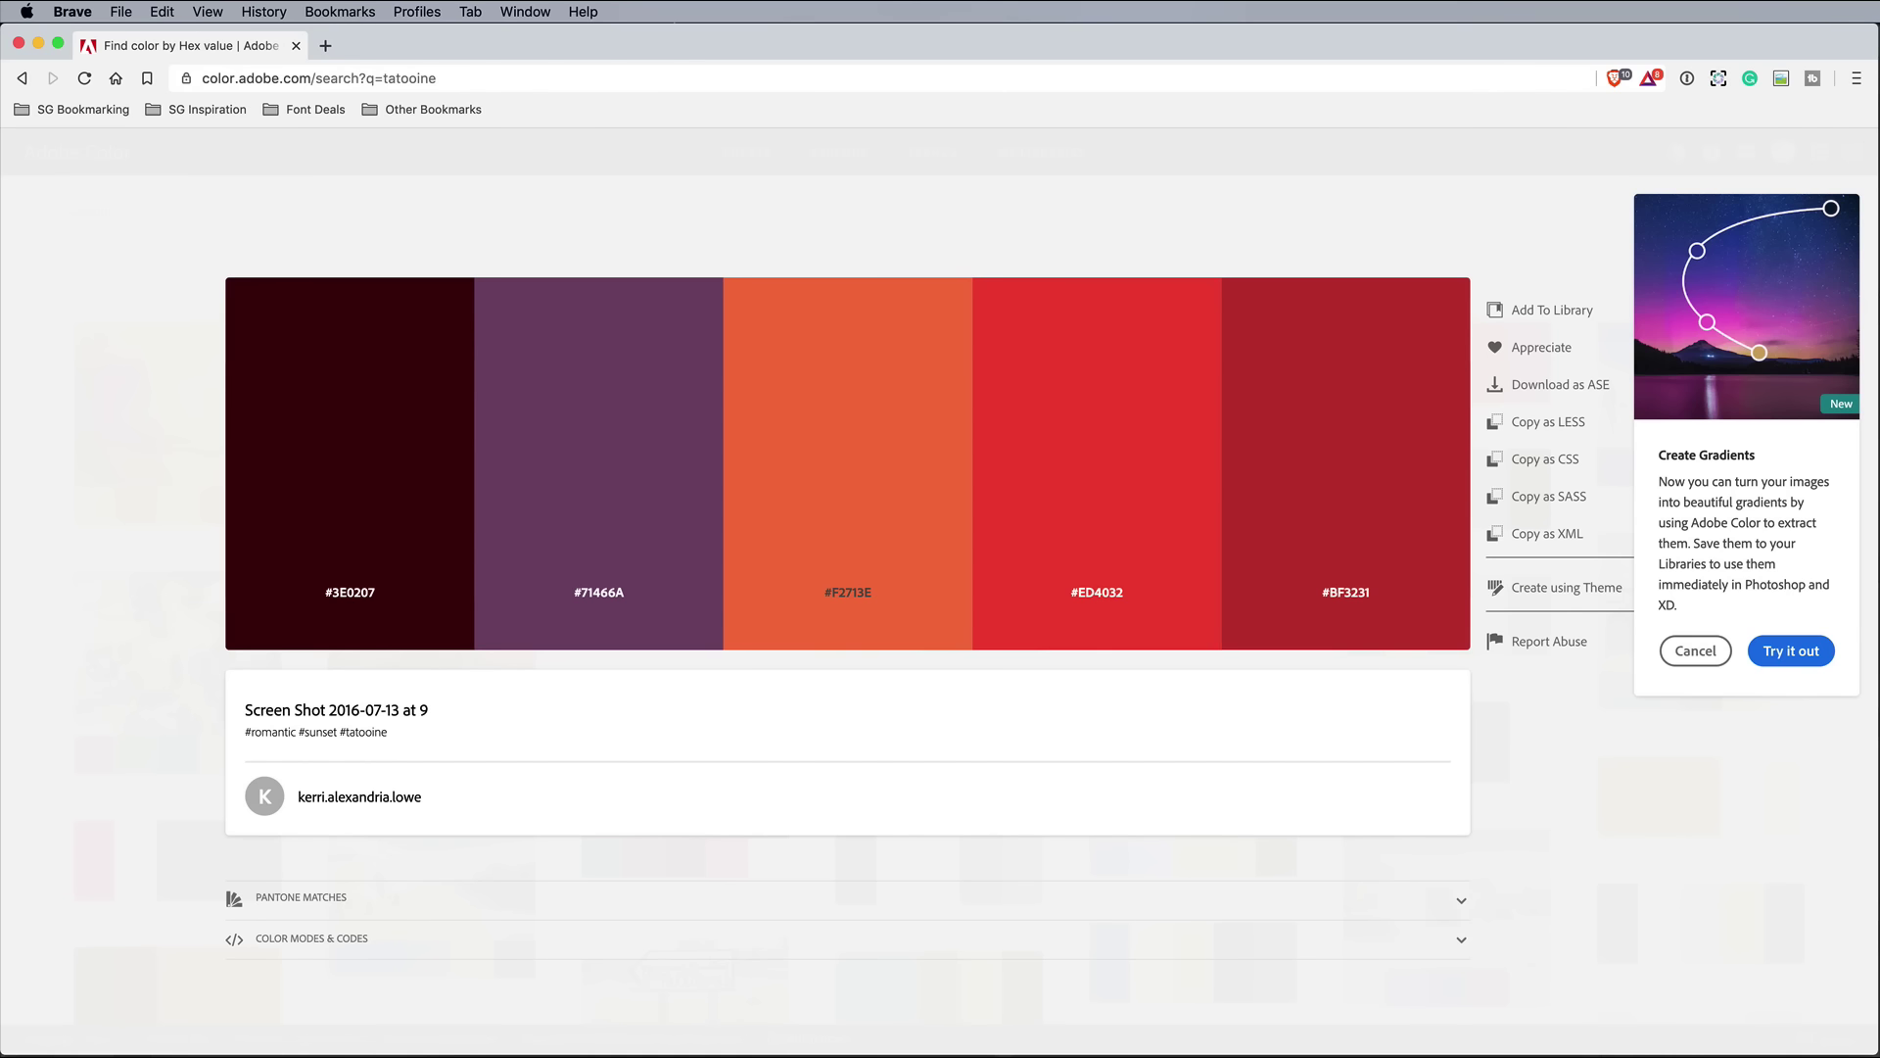
Capture the five-colour palette from the Adobe Color page and paste the image into the Illustrator document.
drag(188, 240, 1533, 727)
click(39, 46)
key(super+v)
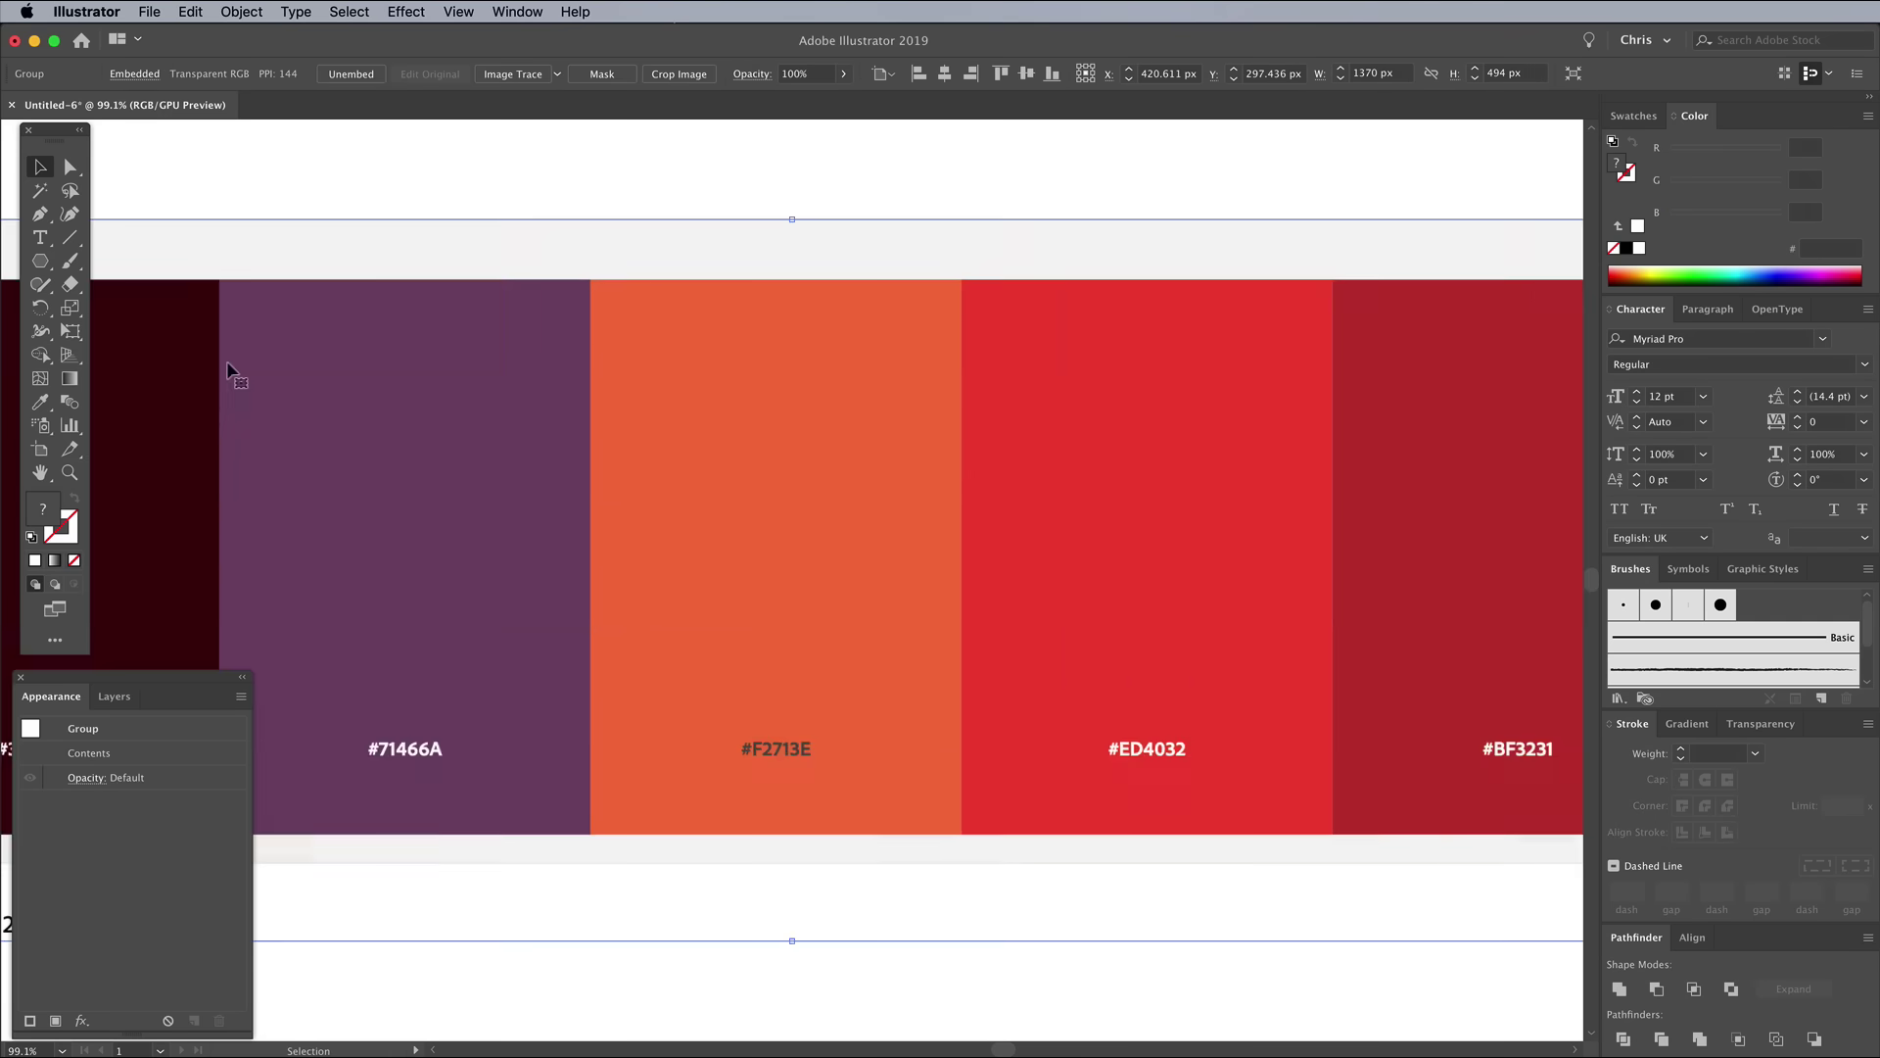
Scale the pasted palette image down to a small swatch and place it just above the hexagon's upper-right edge.
key(super+minus)
drag(290, 399, 755, 512)
drag(783, 577, 1037, 361)
click(907, 419)
key(super+0)
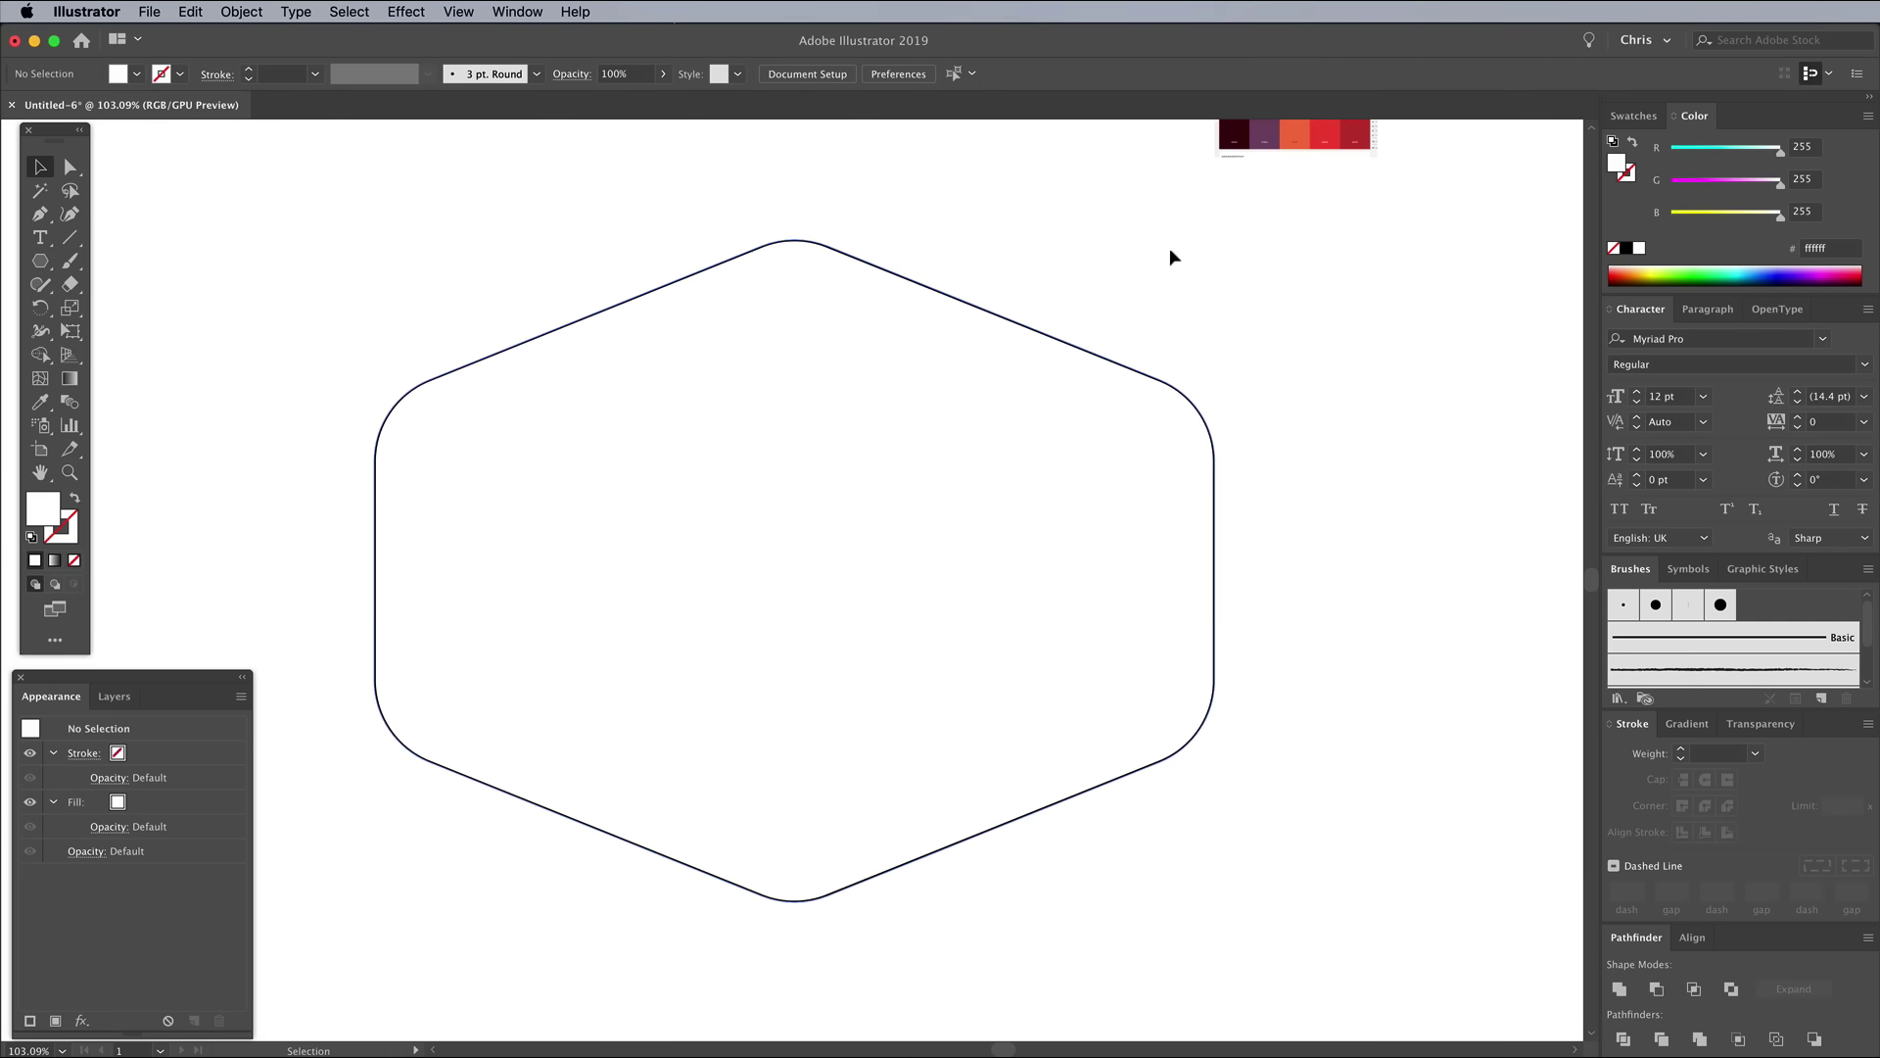
drag(1268, 150, 1049, 168)
click(1105, 293)
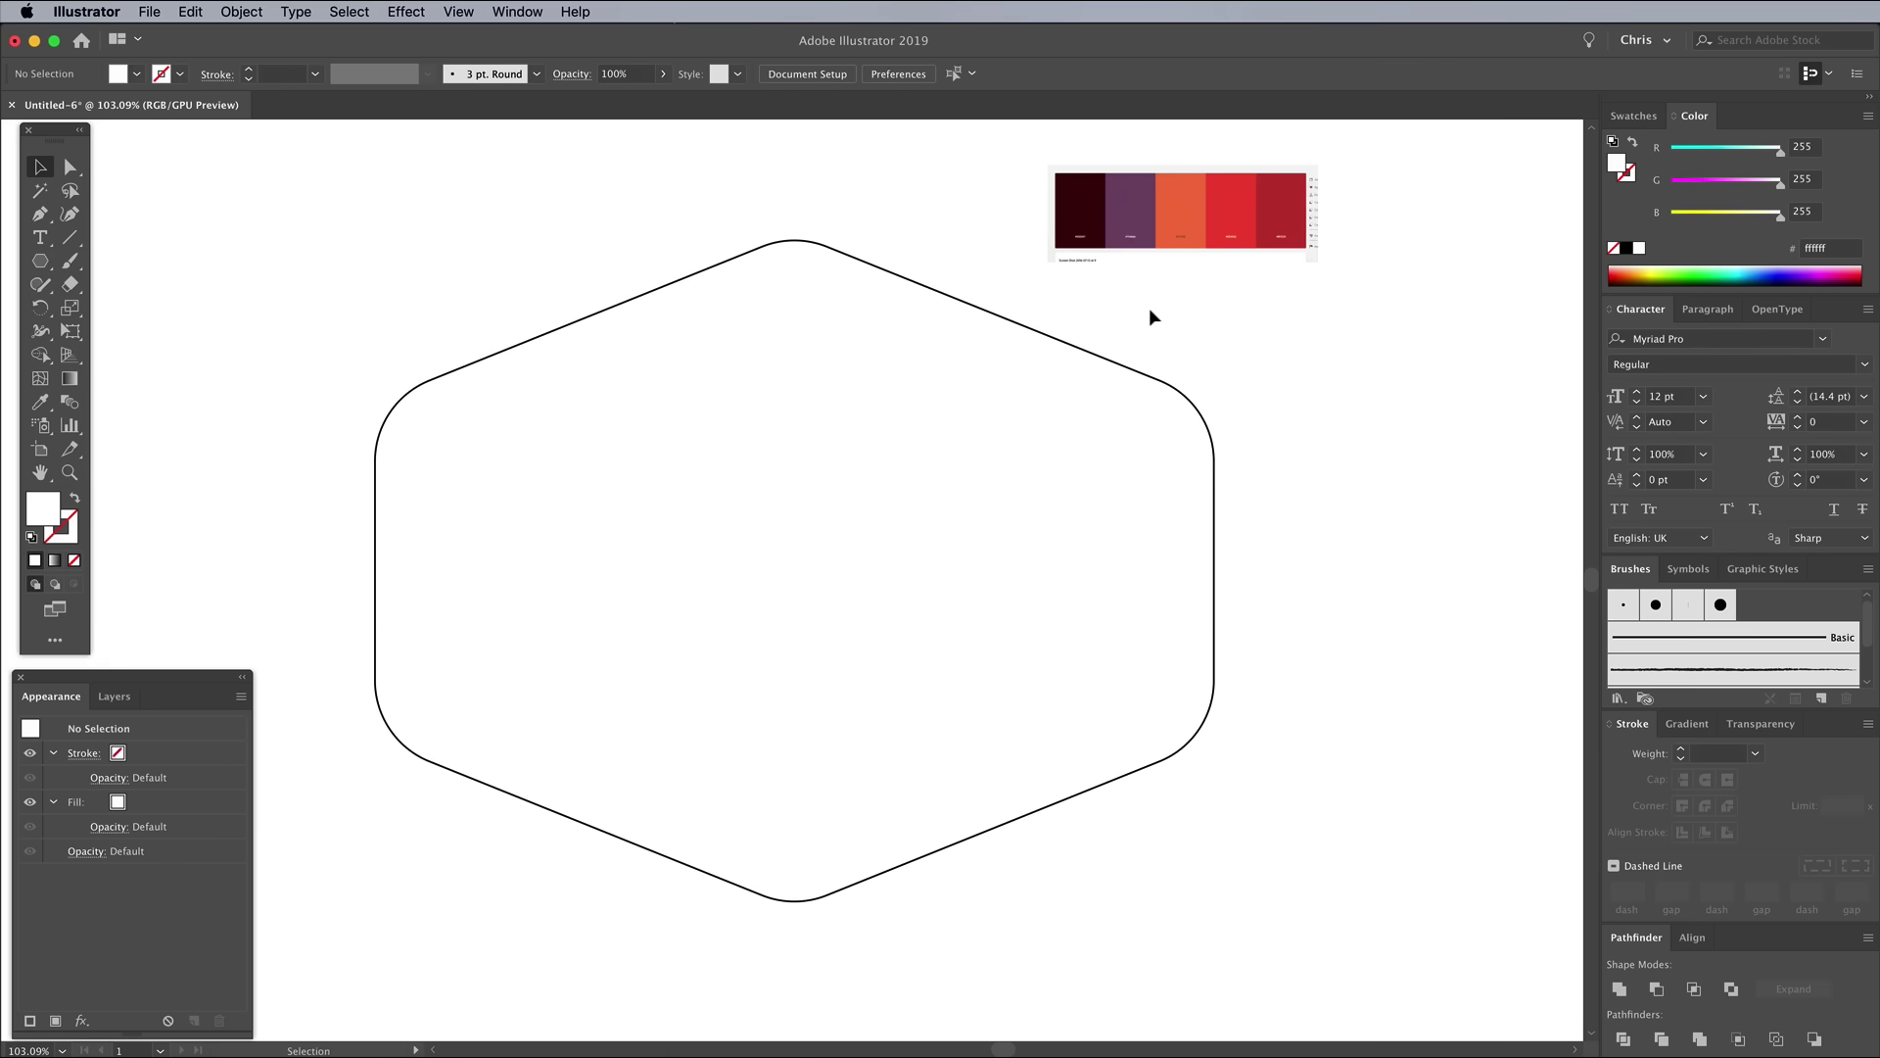
Draw a closed freehand shape about 672 by 298 px with a wavy top over the hexagon's lower half, filled with palette colour 3e0207.
click(39, 284)
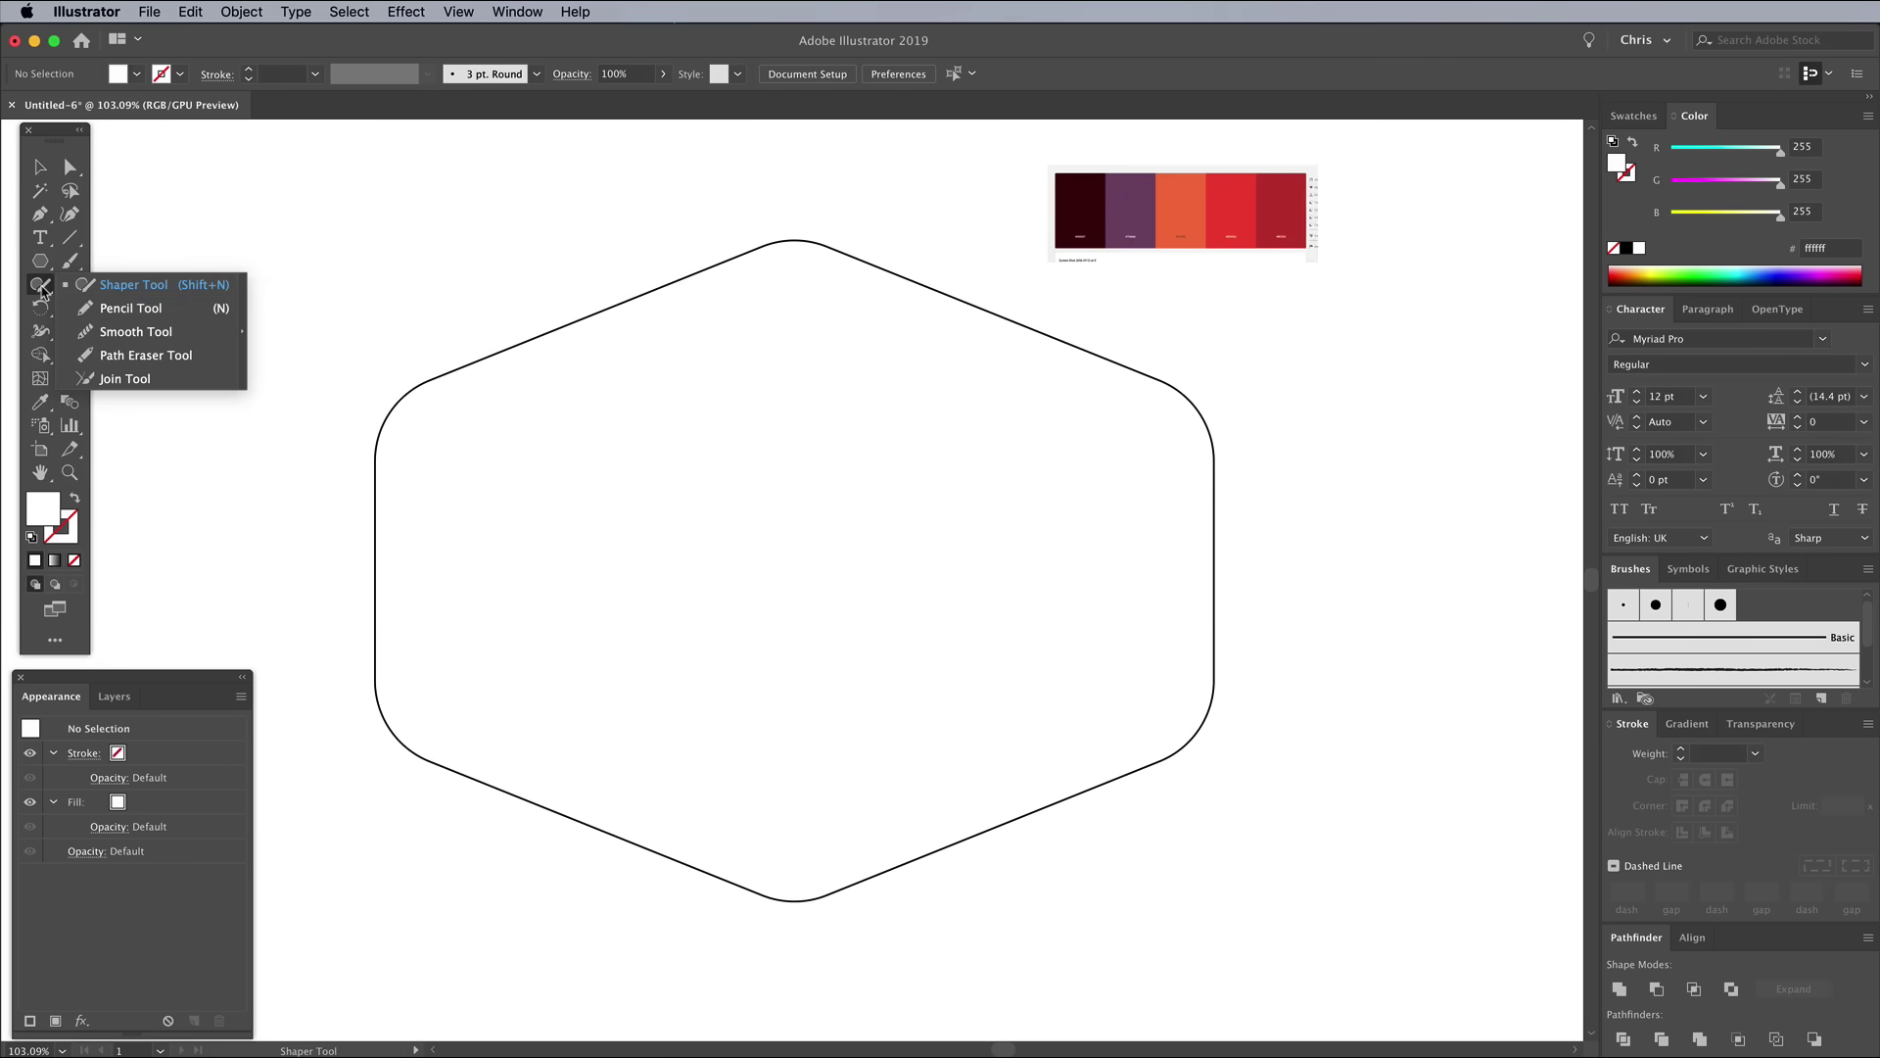
click(96, 311)
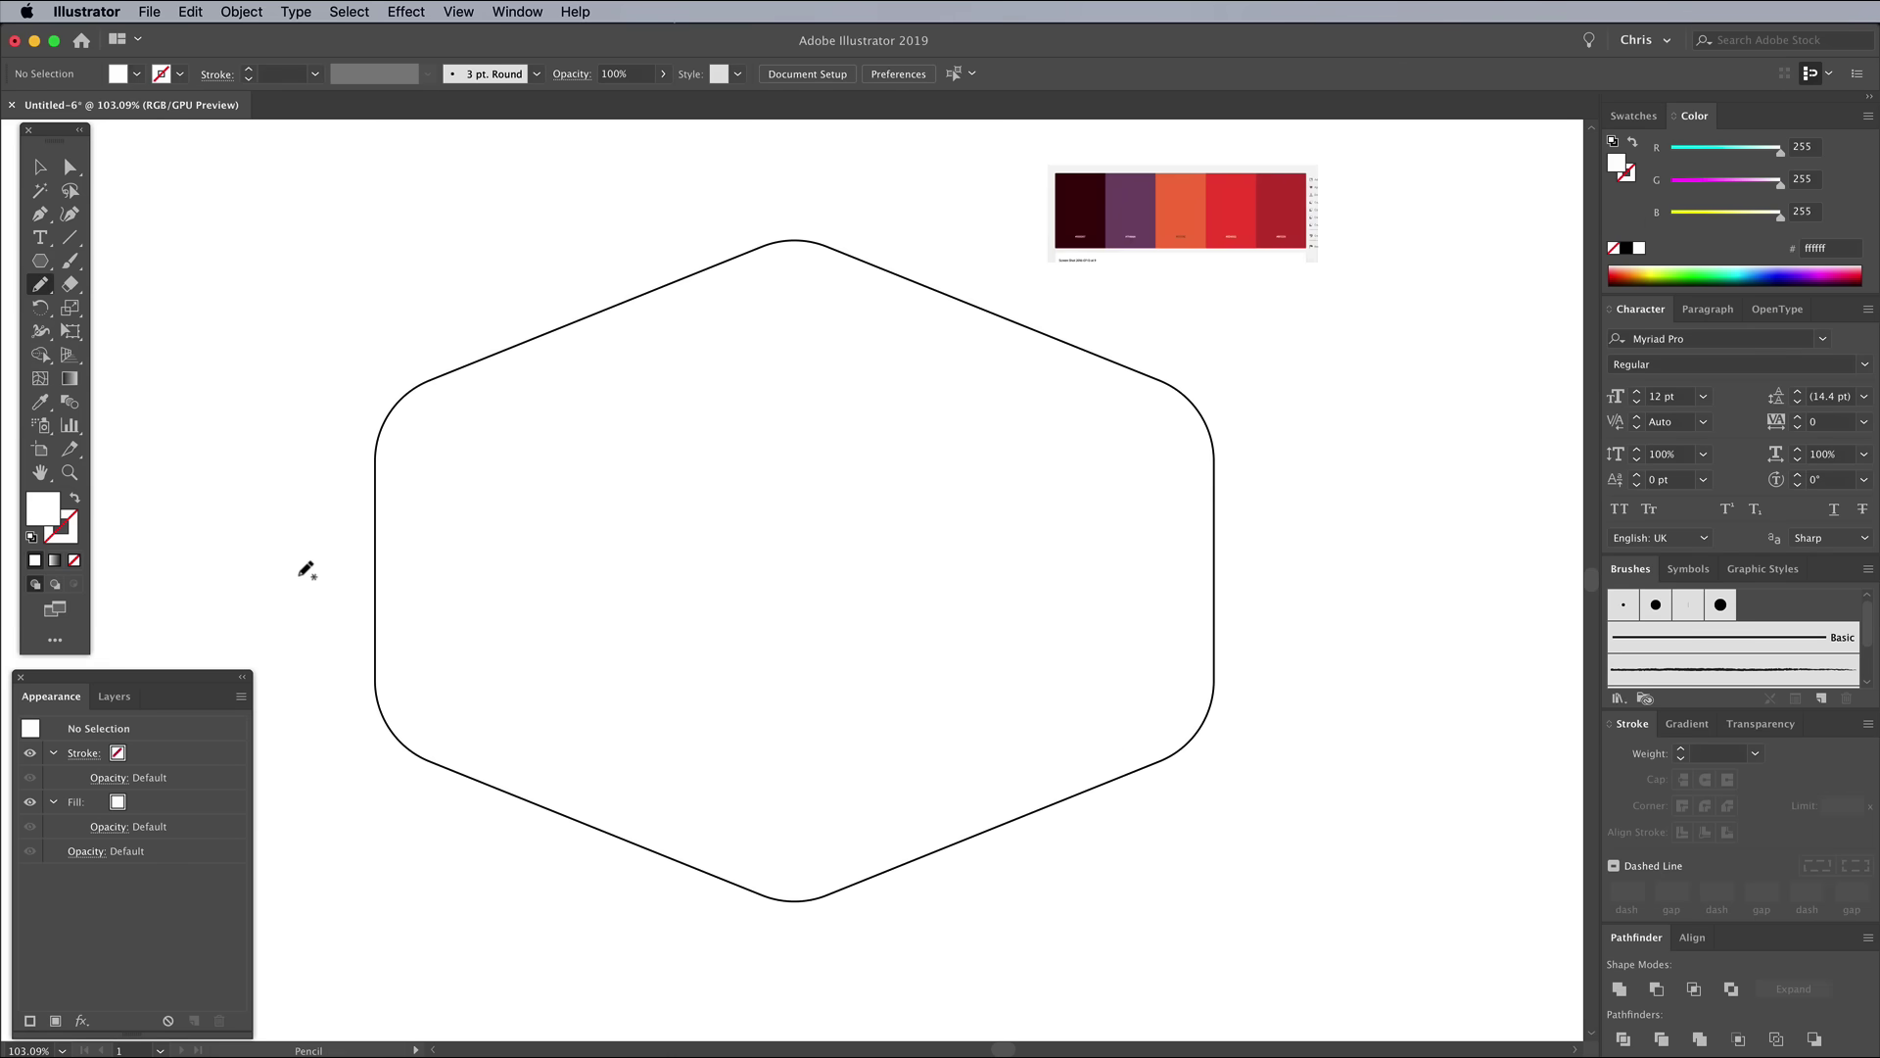
mouse_move(299, 576)
mouse_down()
mouse_move(529, 543)
mouse_move(642, 570)
mouse_move(1204, 533)
mouse_move(1283, 549)
mouse_move(1287, 720)
mouse_move(1147, 907)
mouse_move(866, 984)
mouse_move(548, 968)
mouse_move(365, 818)
mouse_move(283, 659)
mouse_move(296, 581)
mouse_up()
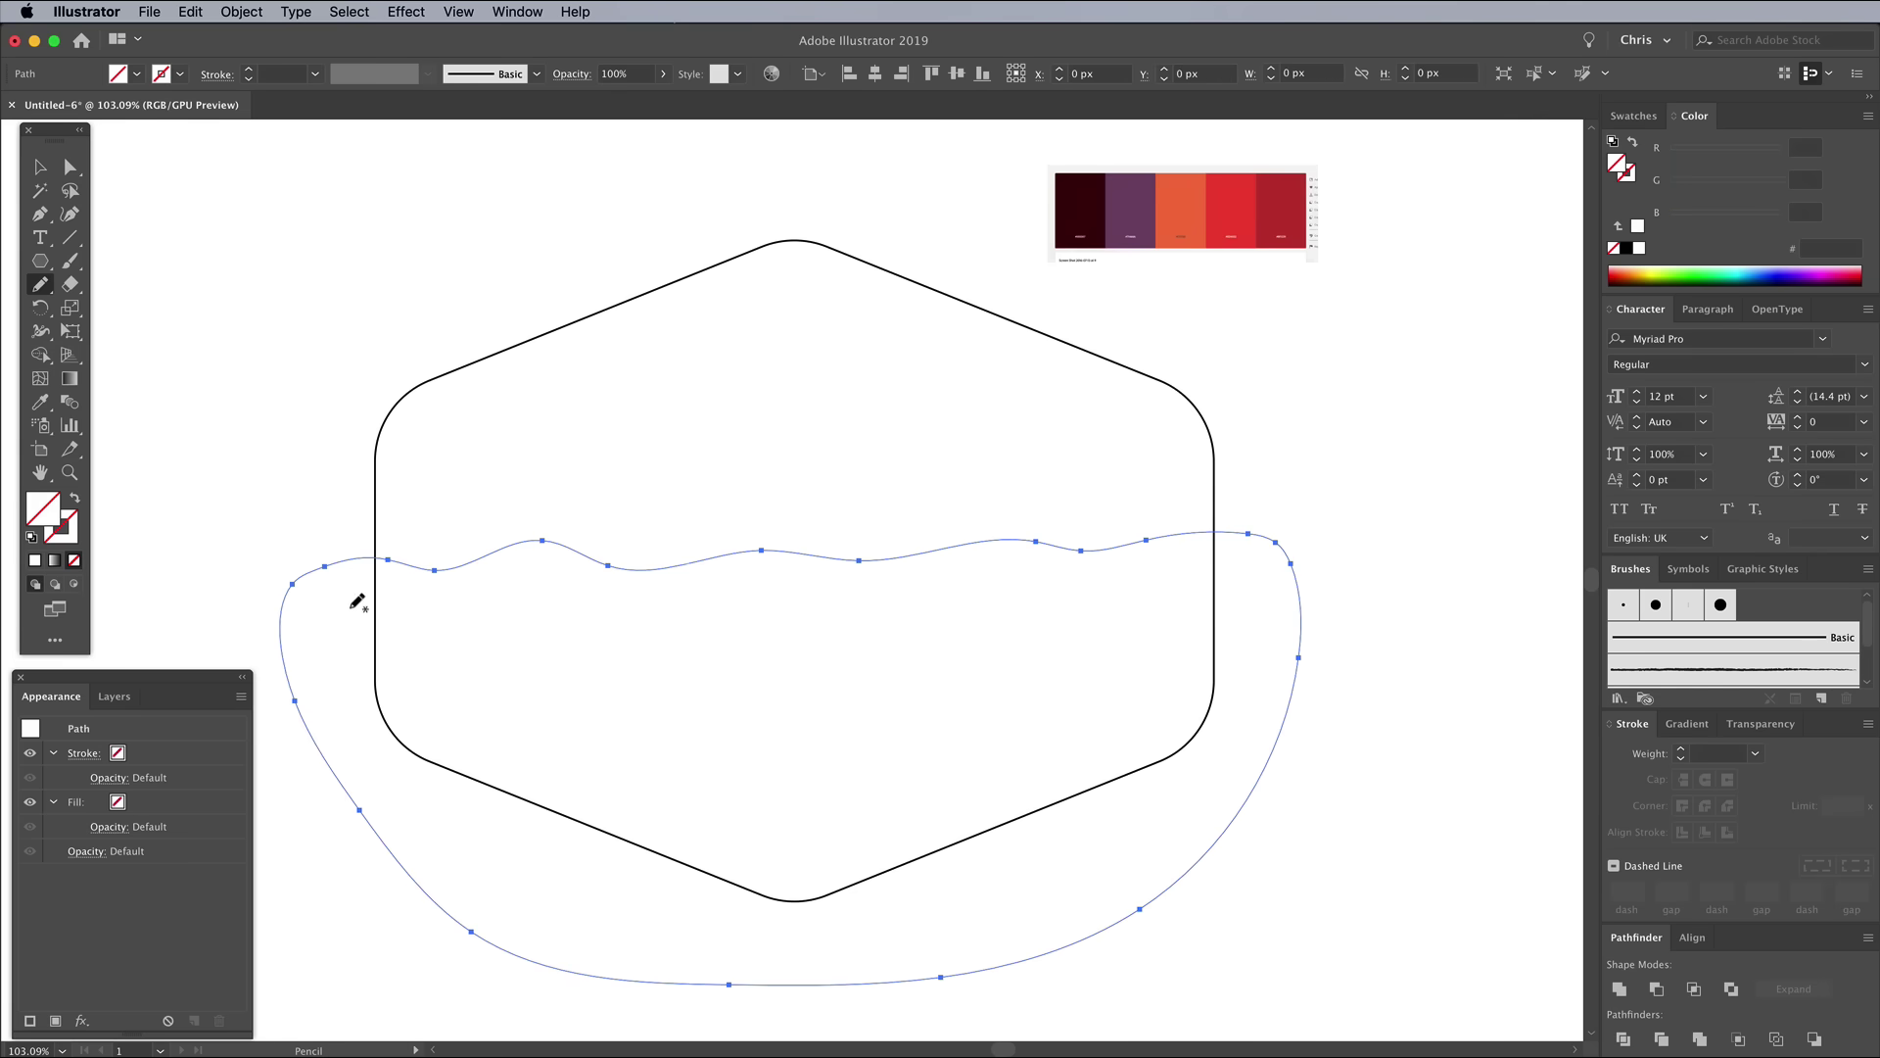
click(42, 403)
click(1085, 203)
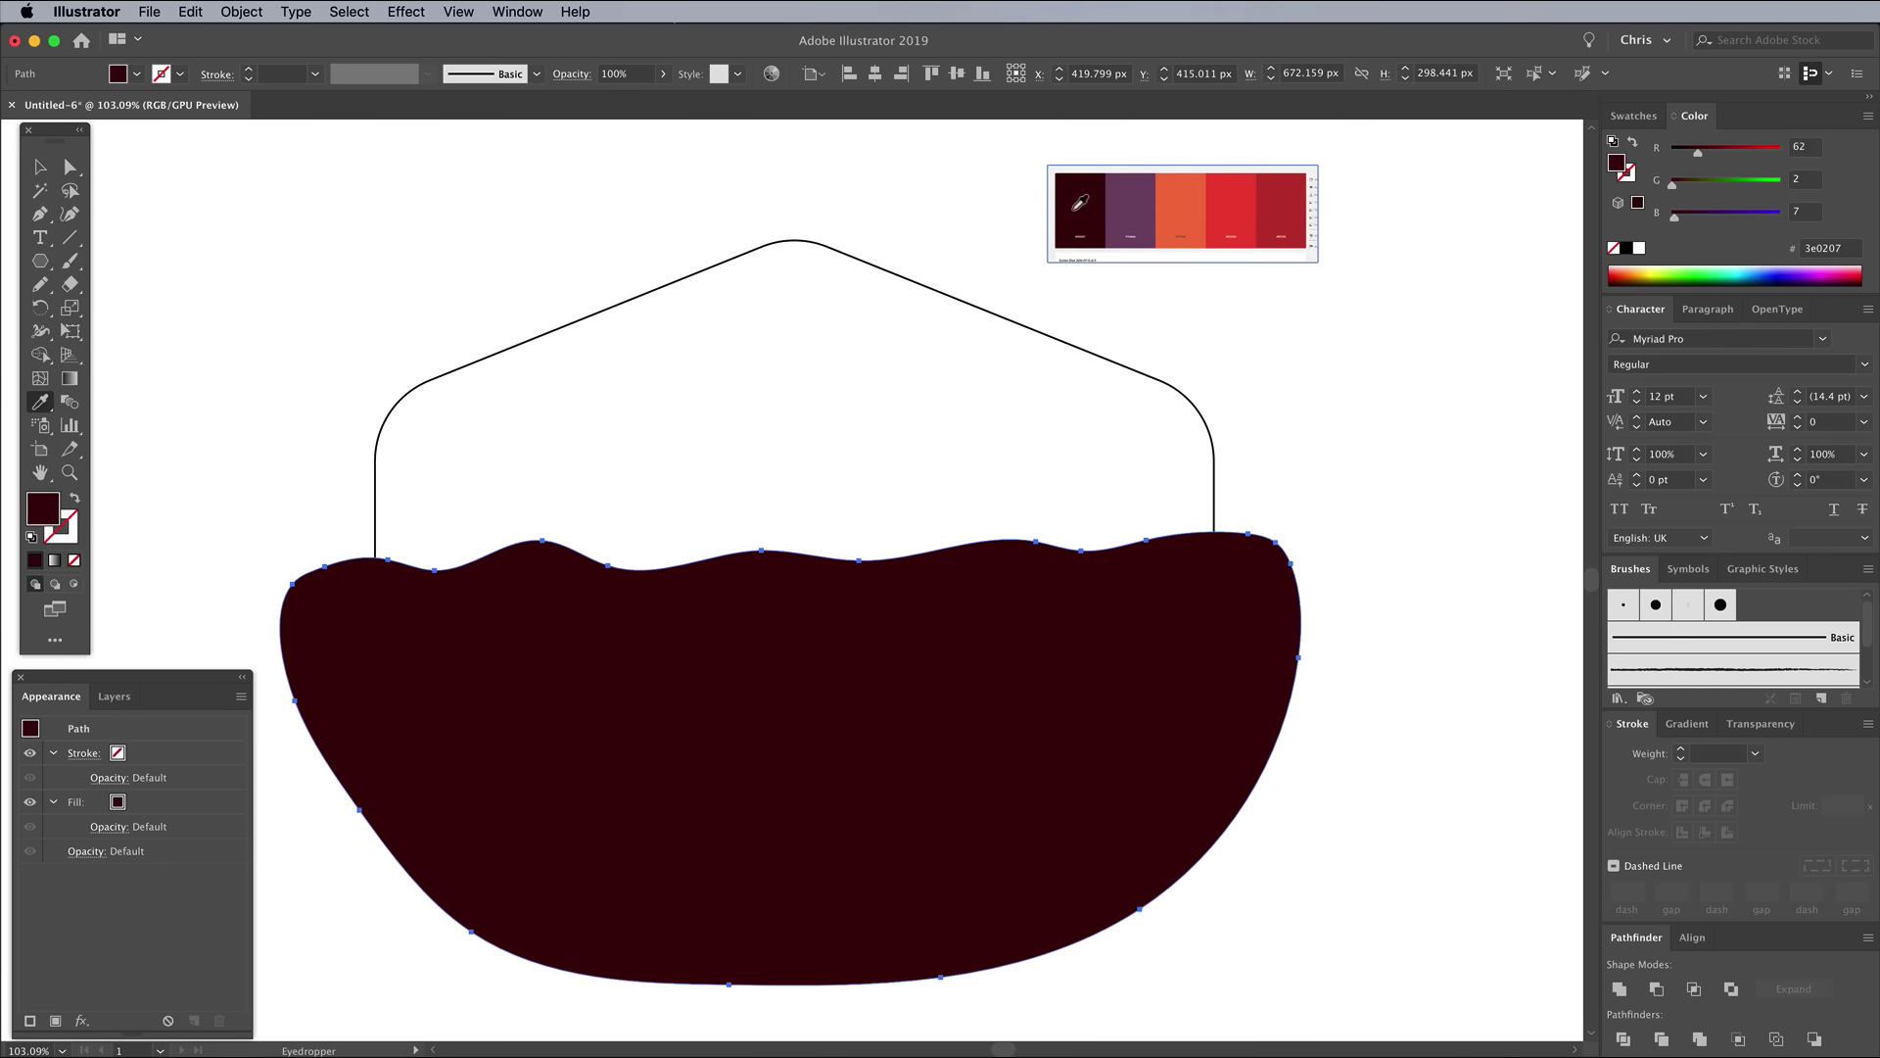
Trim away the part of the dark wavy shape outside the hexagon using the Shape Builder.
click(40, 166)
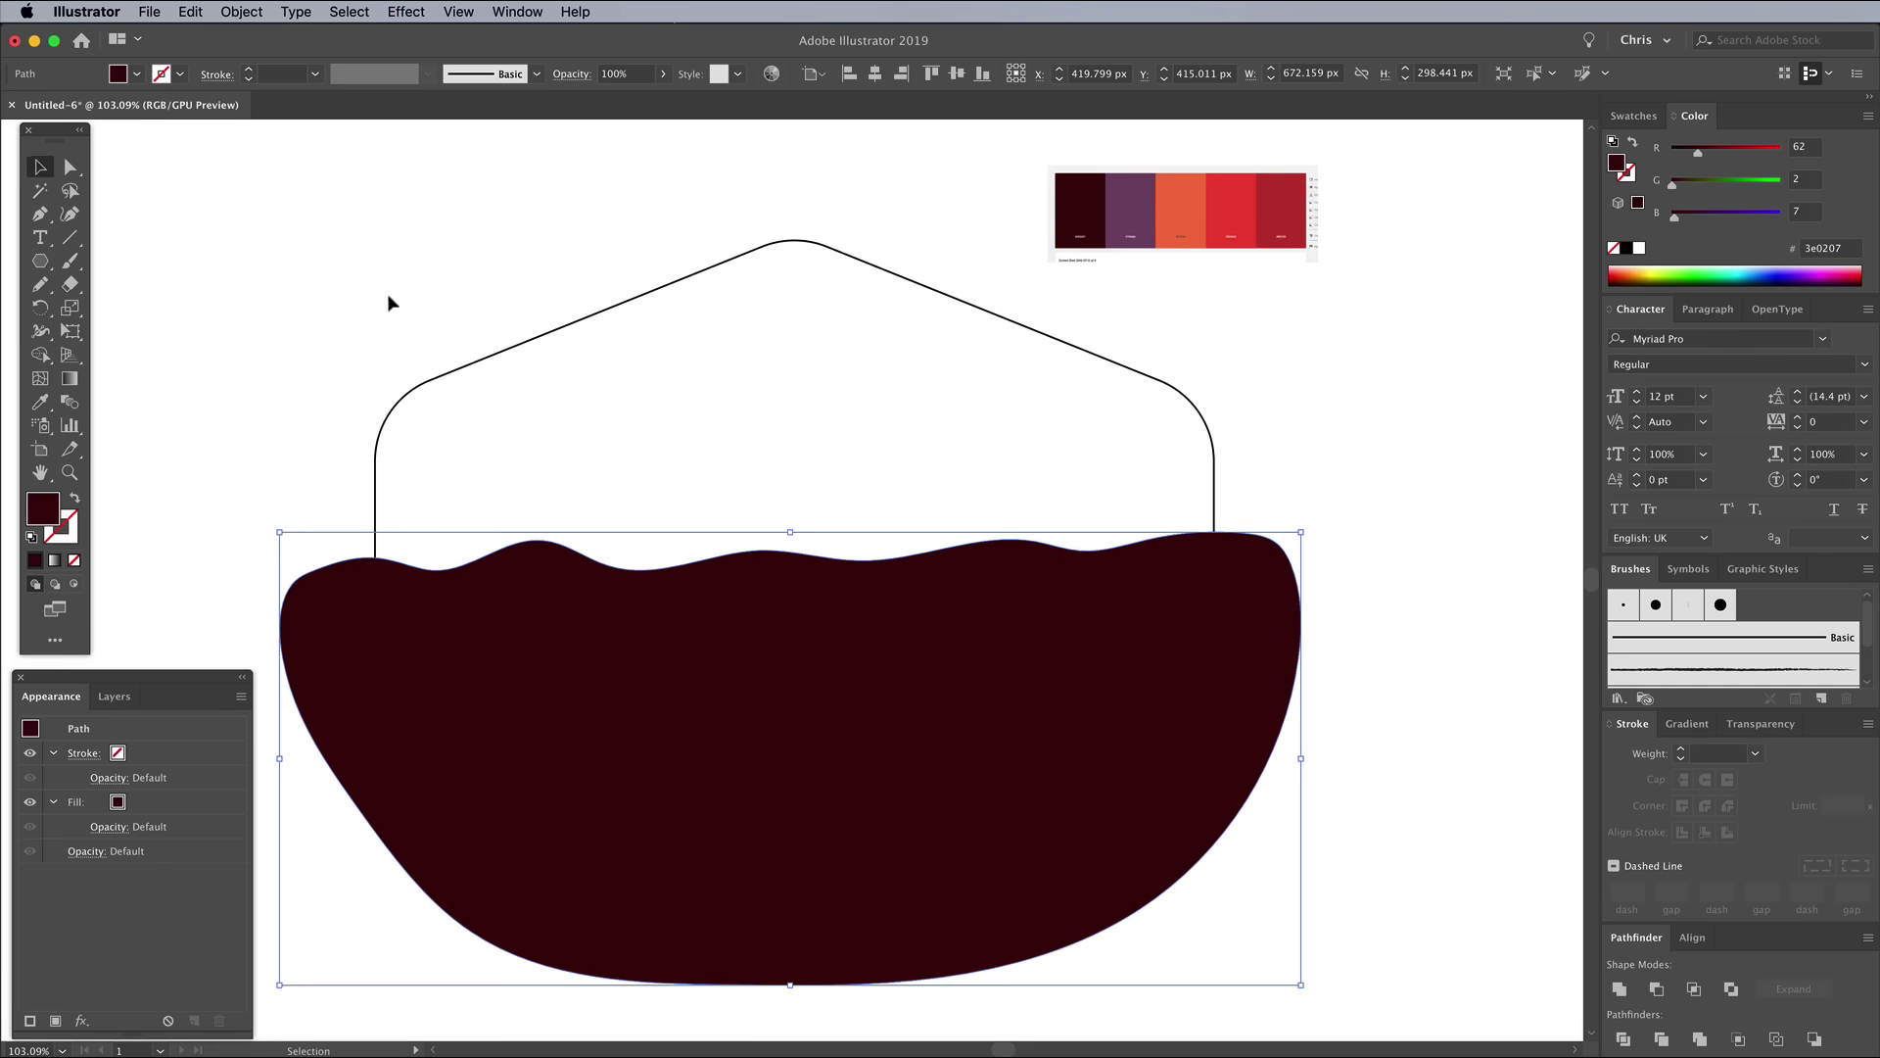
shift+click(508, 358)
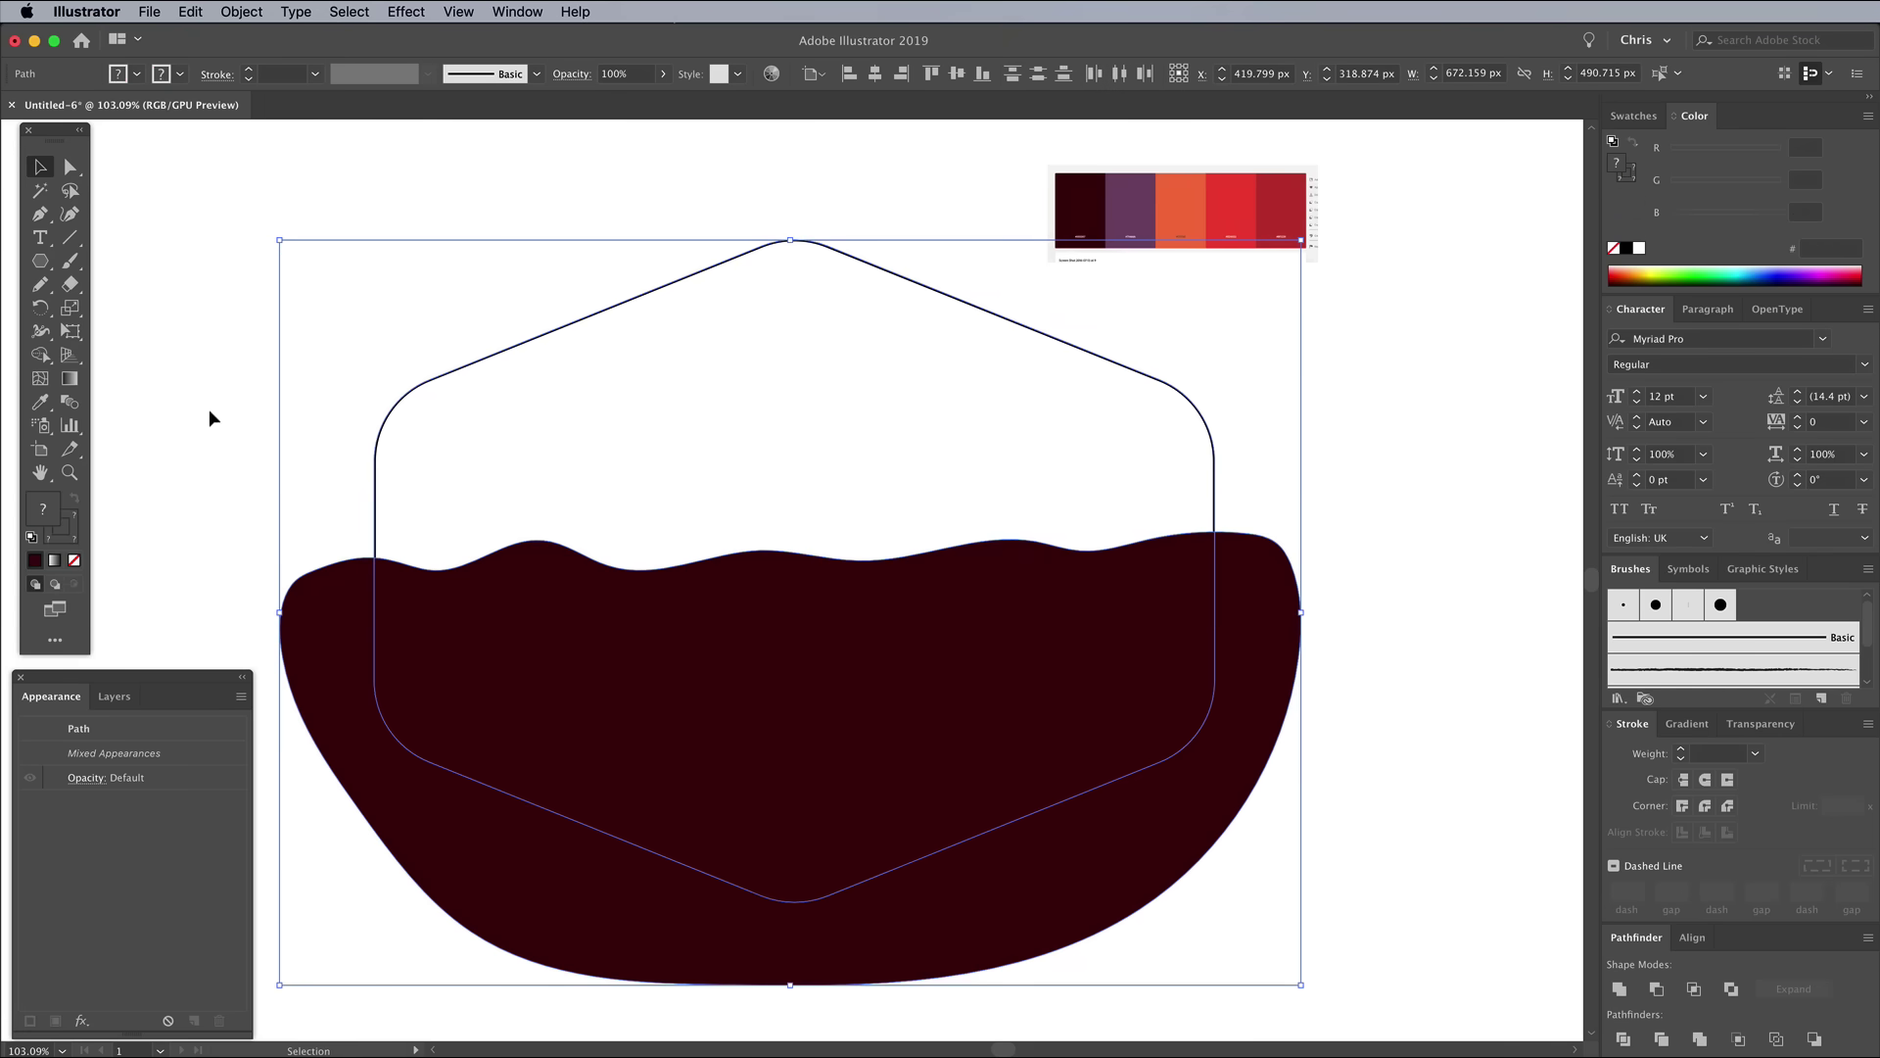
click(40, 357)
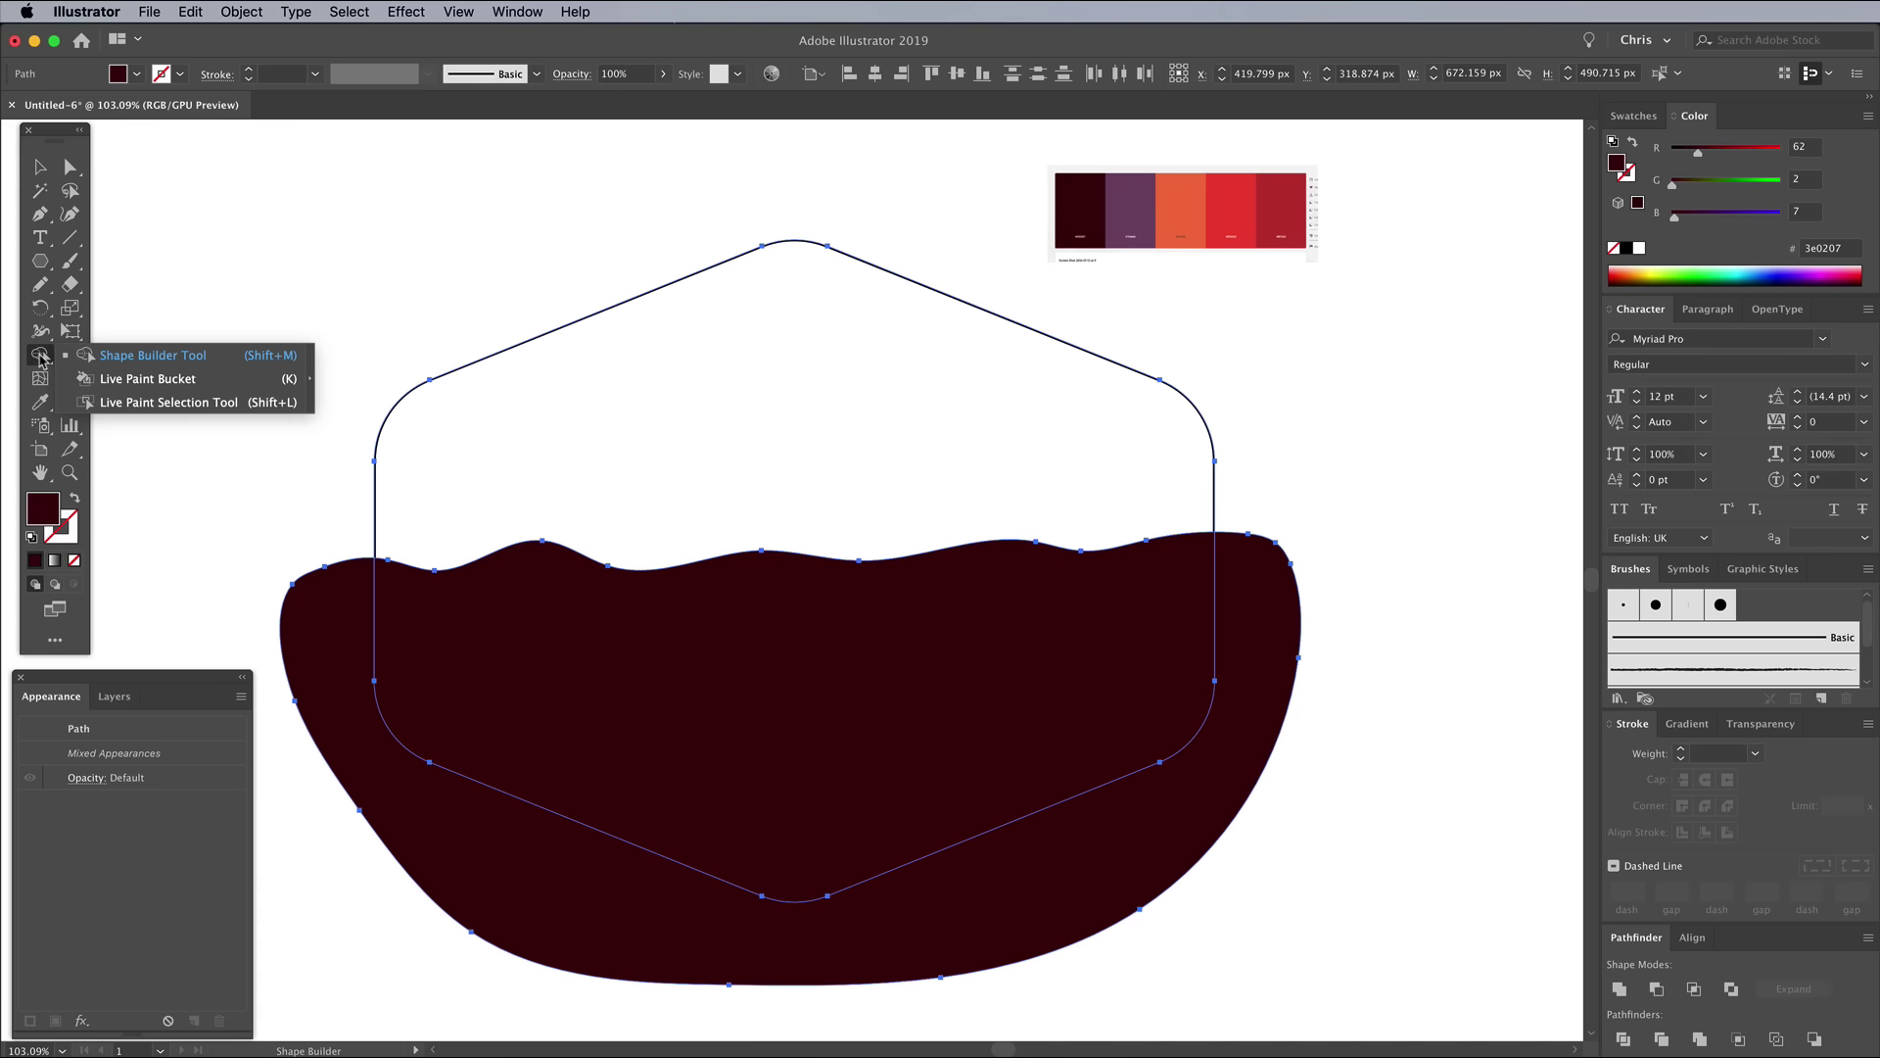
alt+click(329, 631)
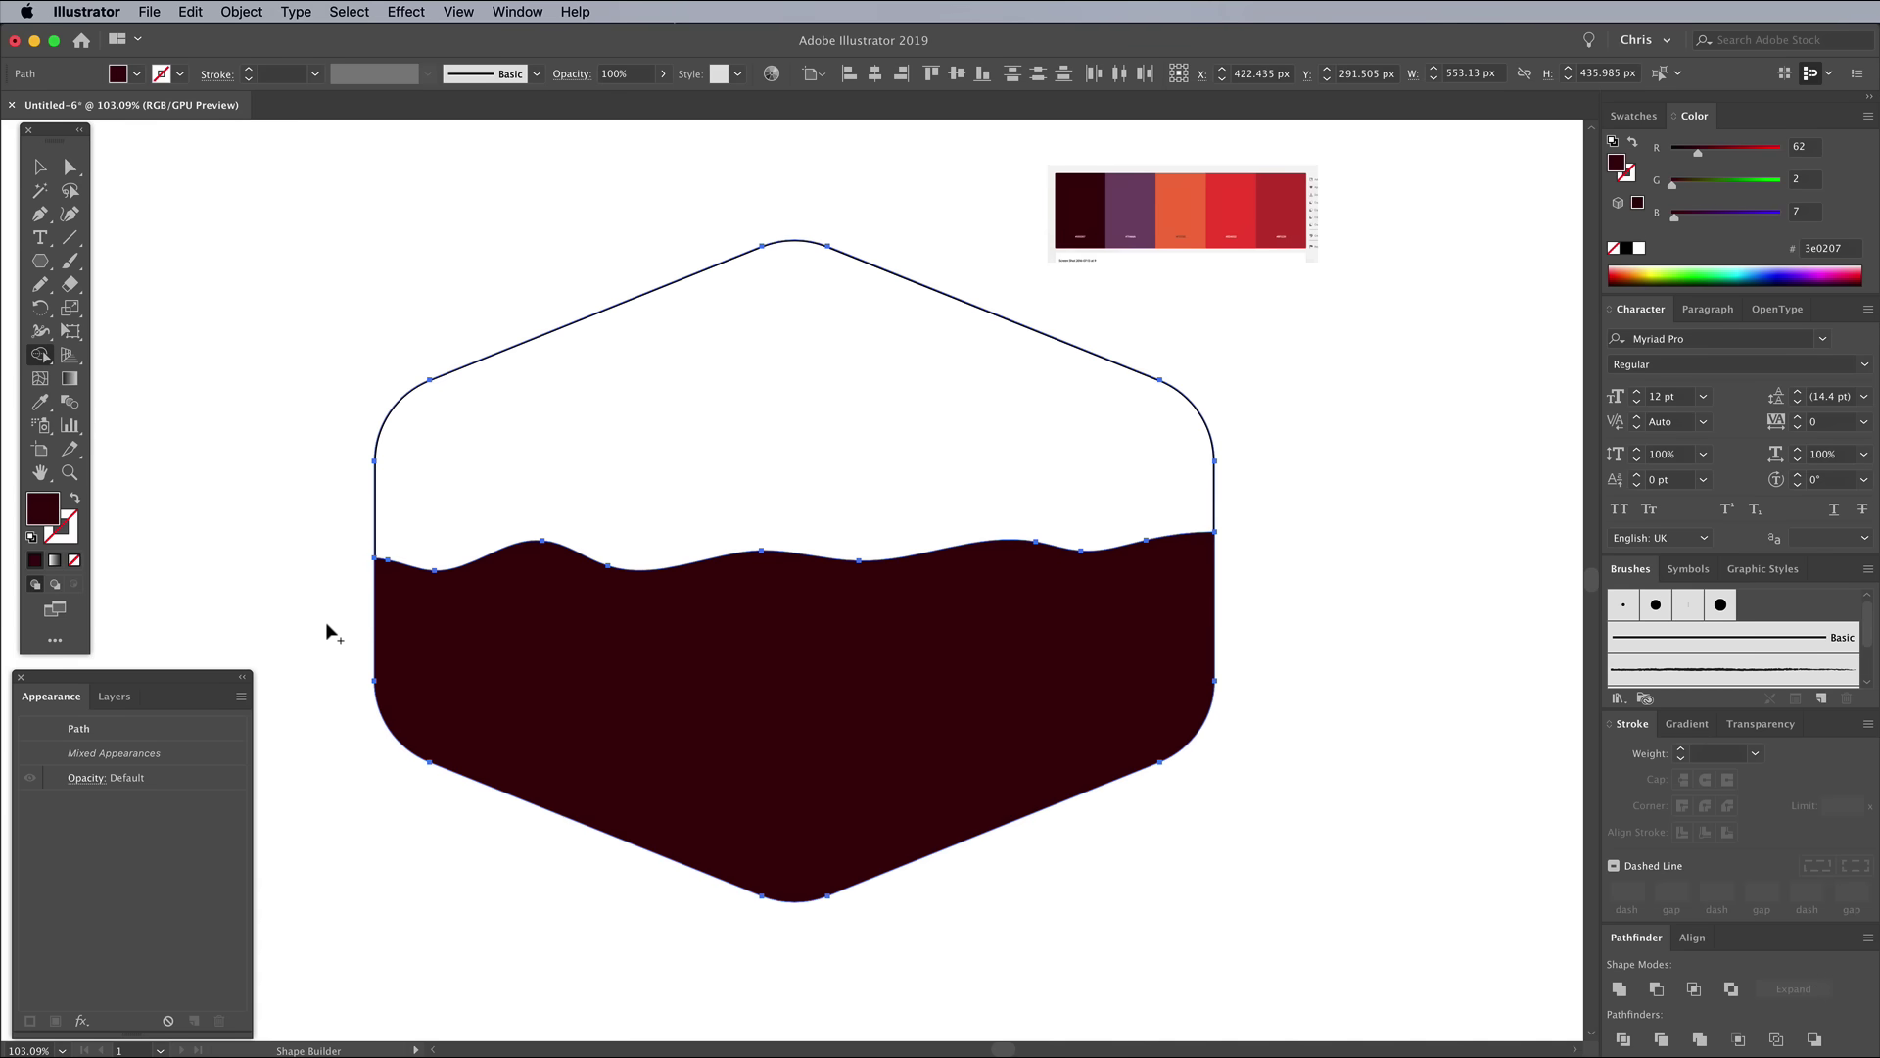
Draw a second closed wavy shape about 642 by 325 px with its crest above the dark one, filled with the palette's purple 71476a.
click(41, 286)
key(super)
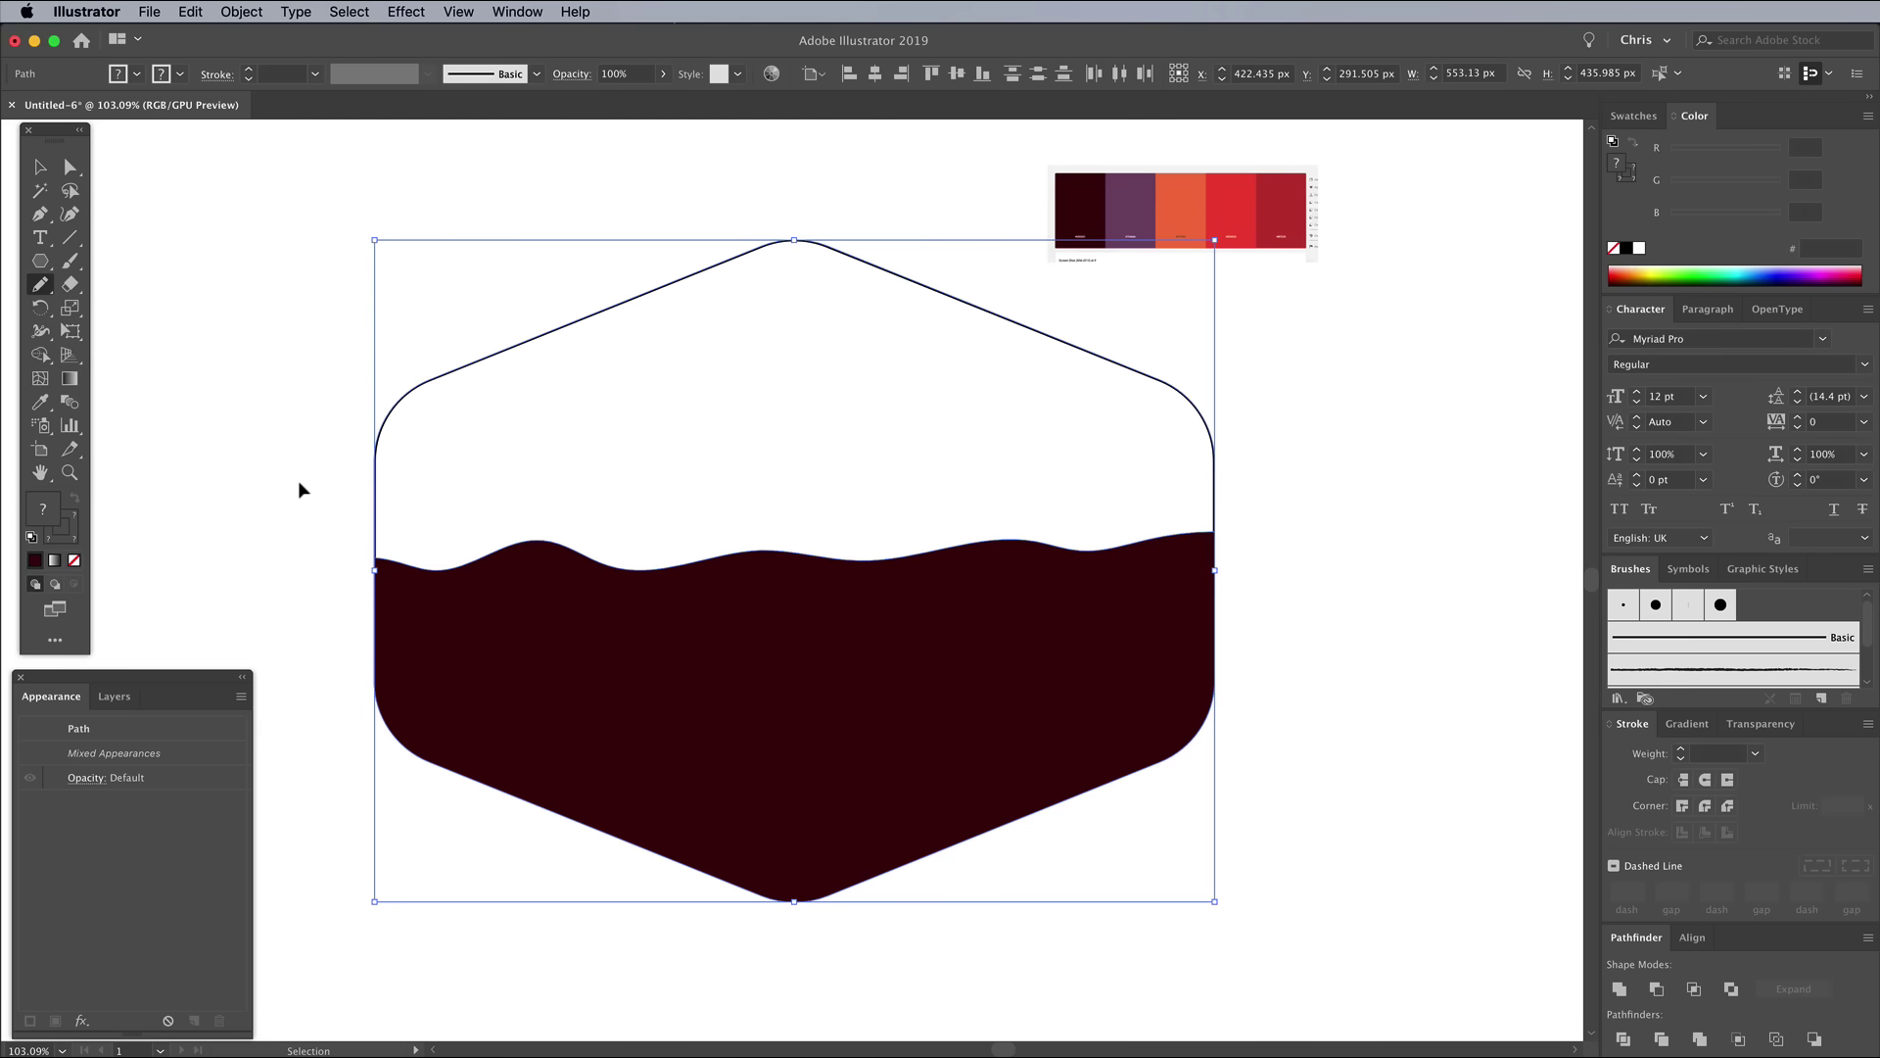
super+click(298, 480)
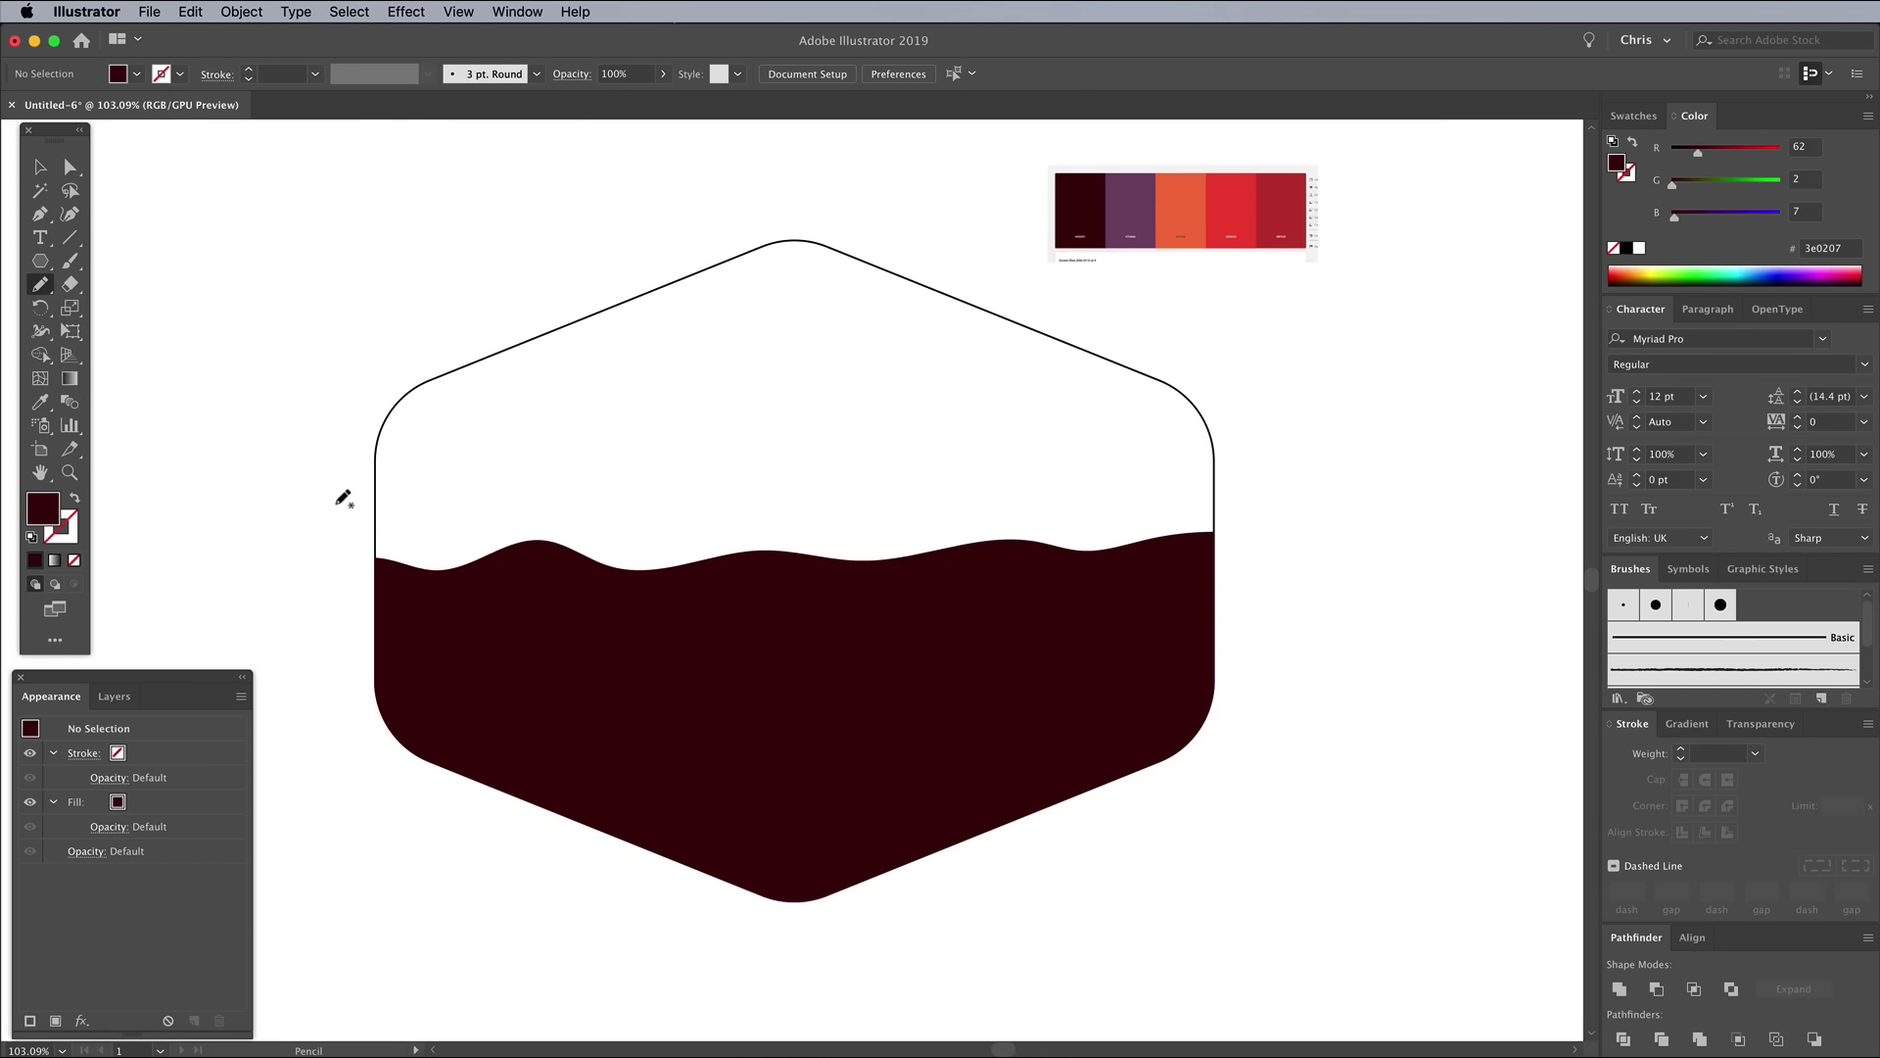
mouse_move(335, 513)
mouse_down()
mouse_move(535, 523)
mouse_move(717, 480)
mouse_move(933, 506)
mouse_move(1139, 470)
mouse_move(1279, 523)
mouse_move(1277, 633)
mouse_move(1260, 718)
mouse_move(1149, 849)
mouse_move(967, 935)
mouse_move(699, 965)
mouse_move(434, 864)
mouse_move(321, 702)
mouse_move(307, 568)
mouse_move(345, 517)
mouse_up()
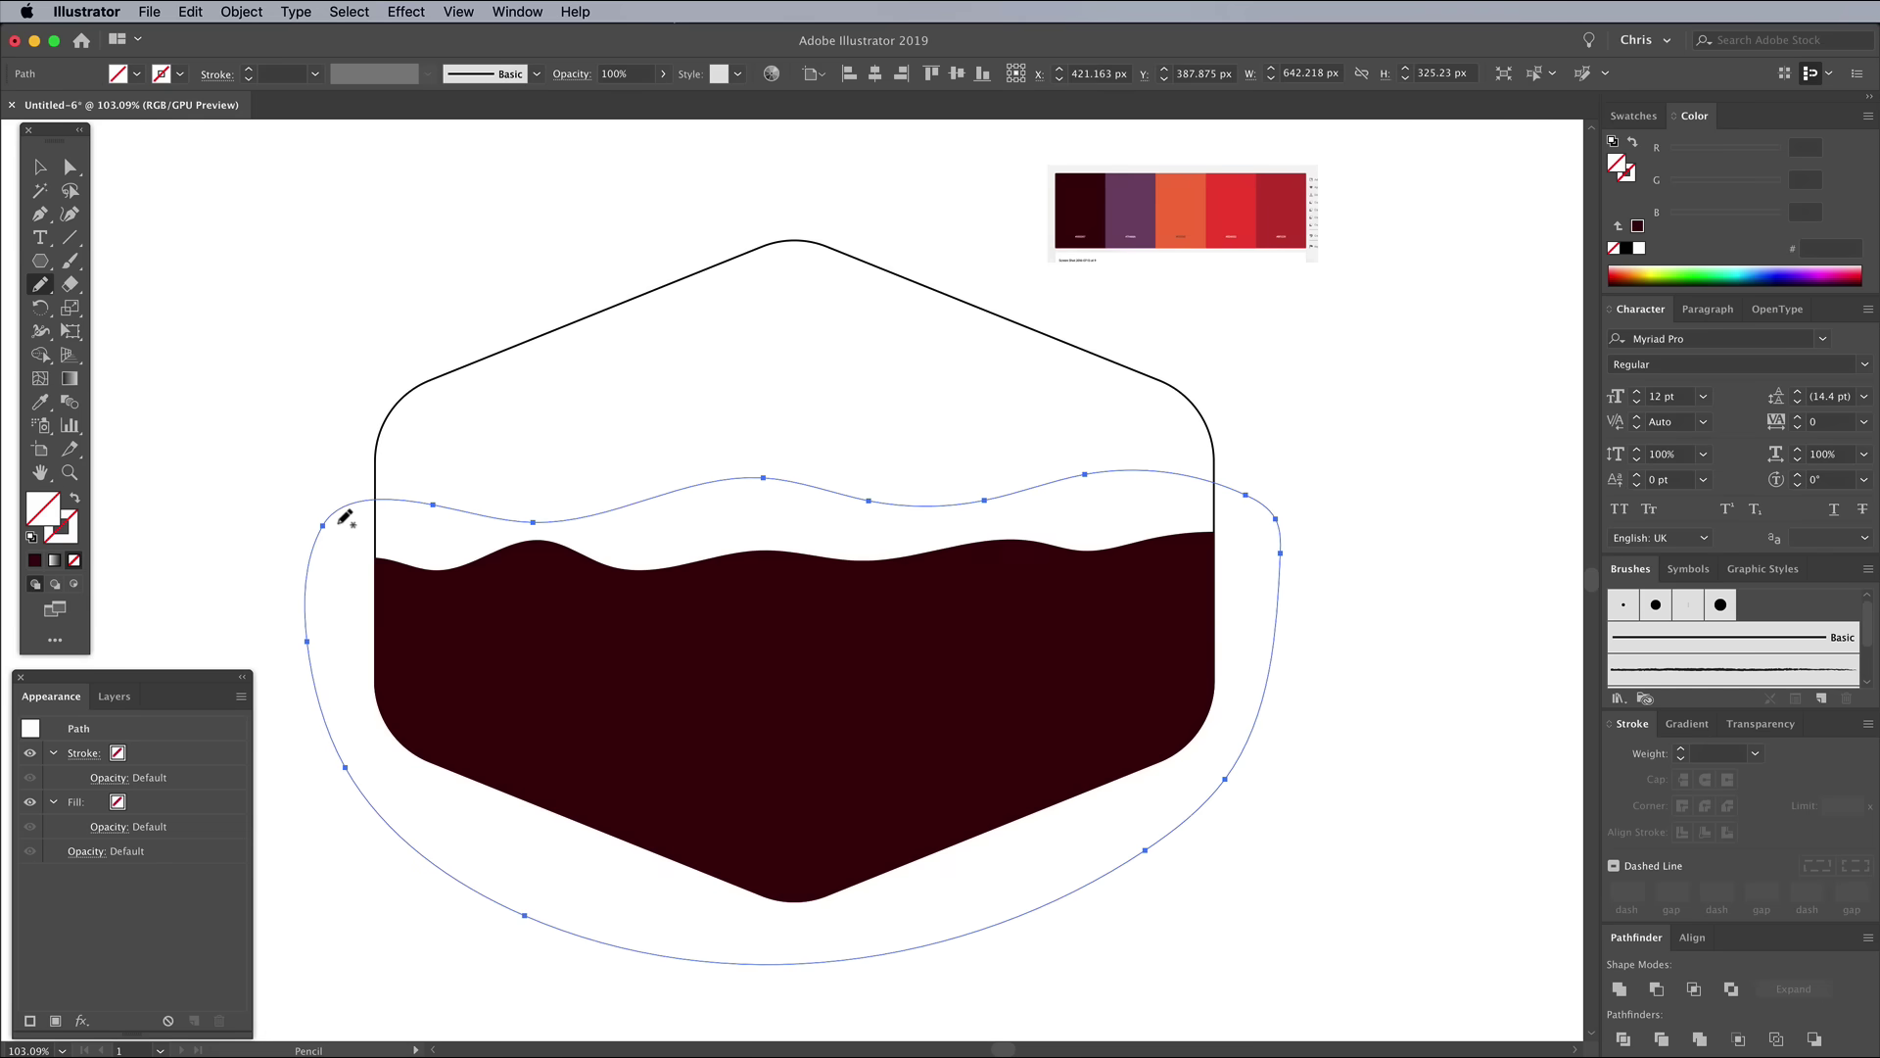
click(40, 402)
click(1133, 218)
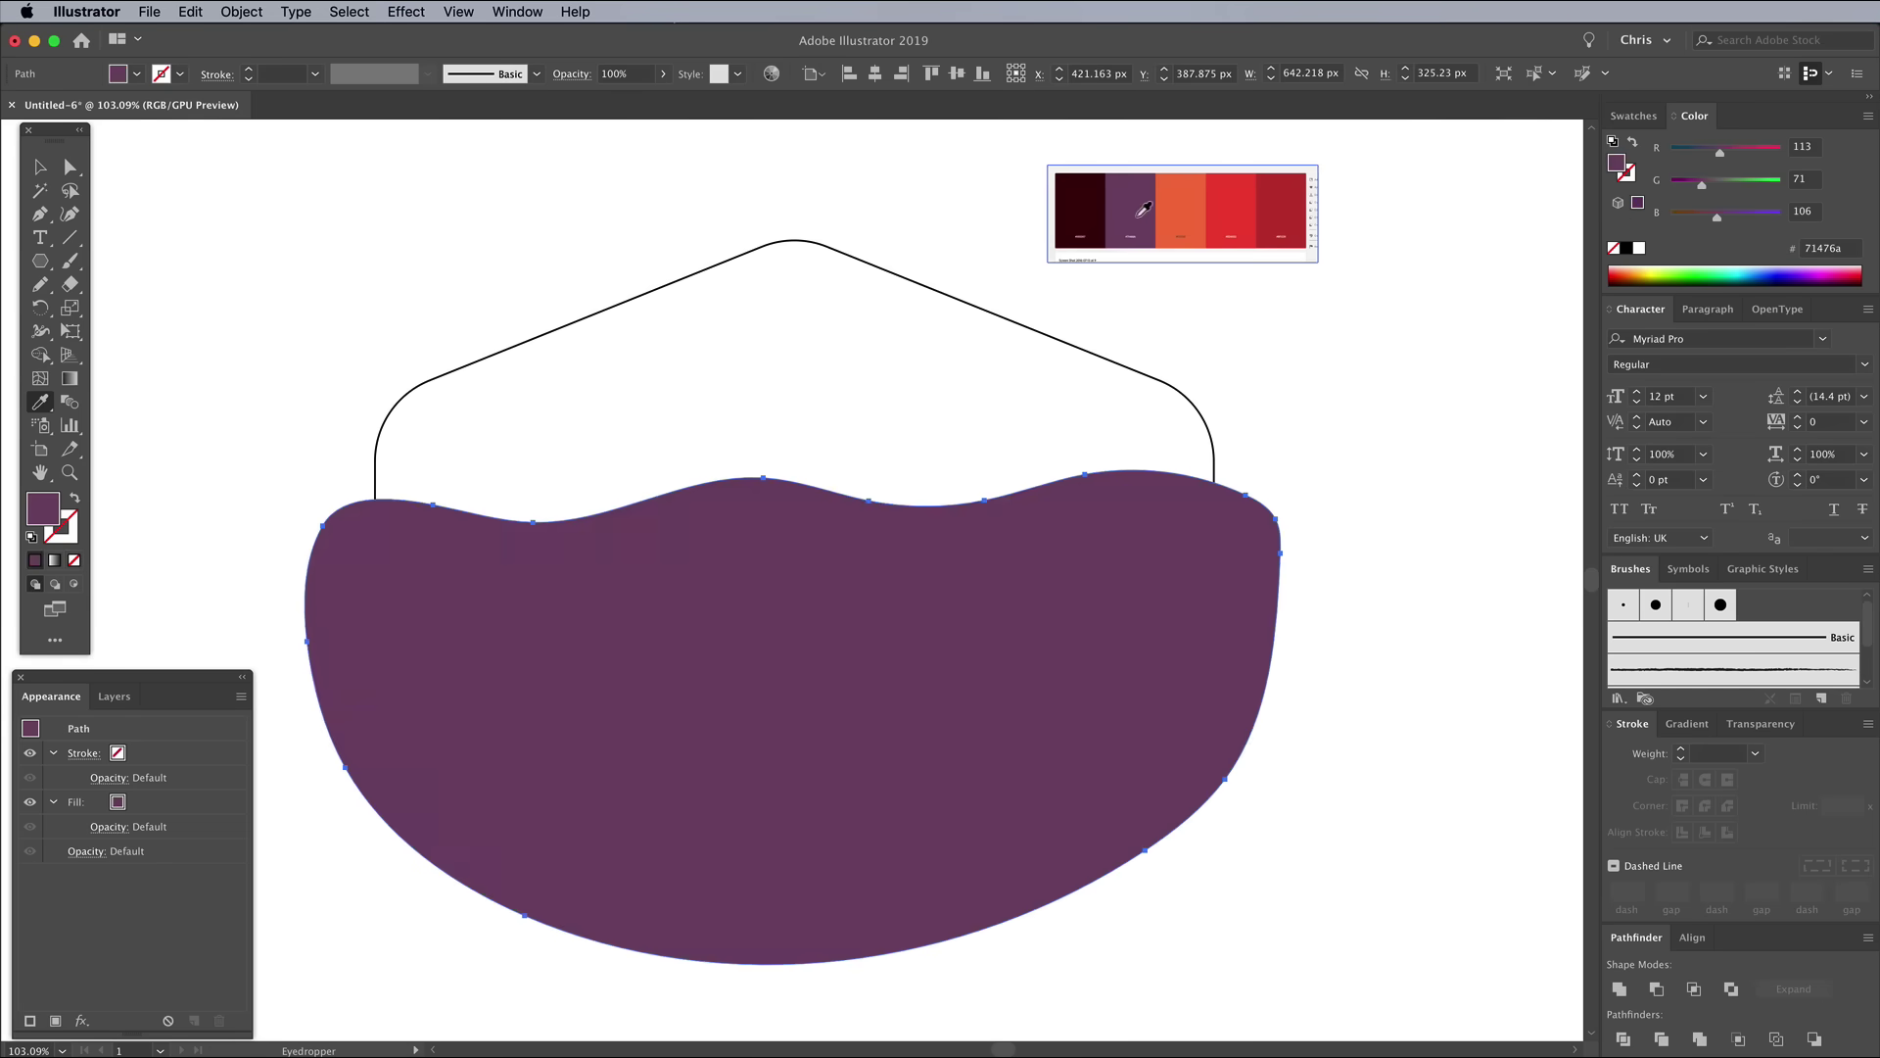
Remove the portion of the purple wavy shape that extends beyond the hexagon using the Shape Builder.
click(41, 167)
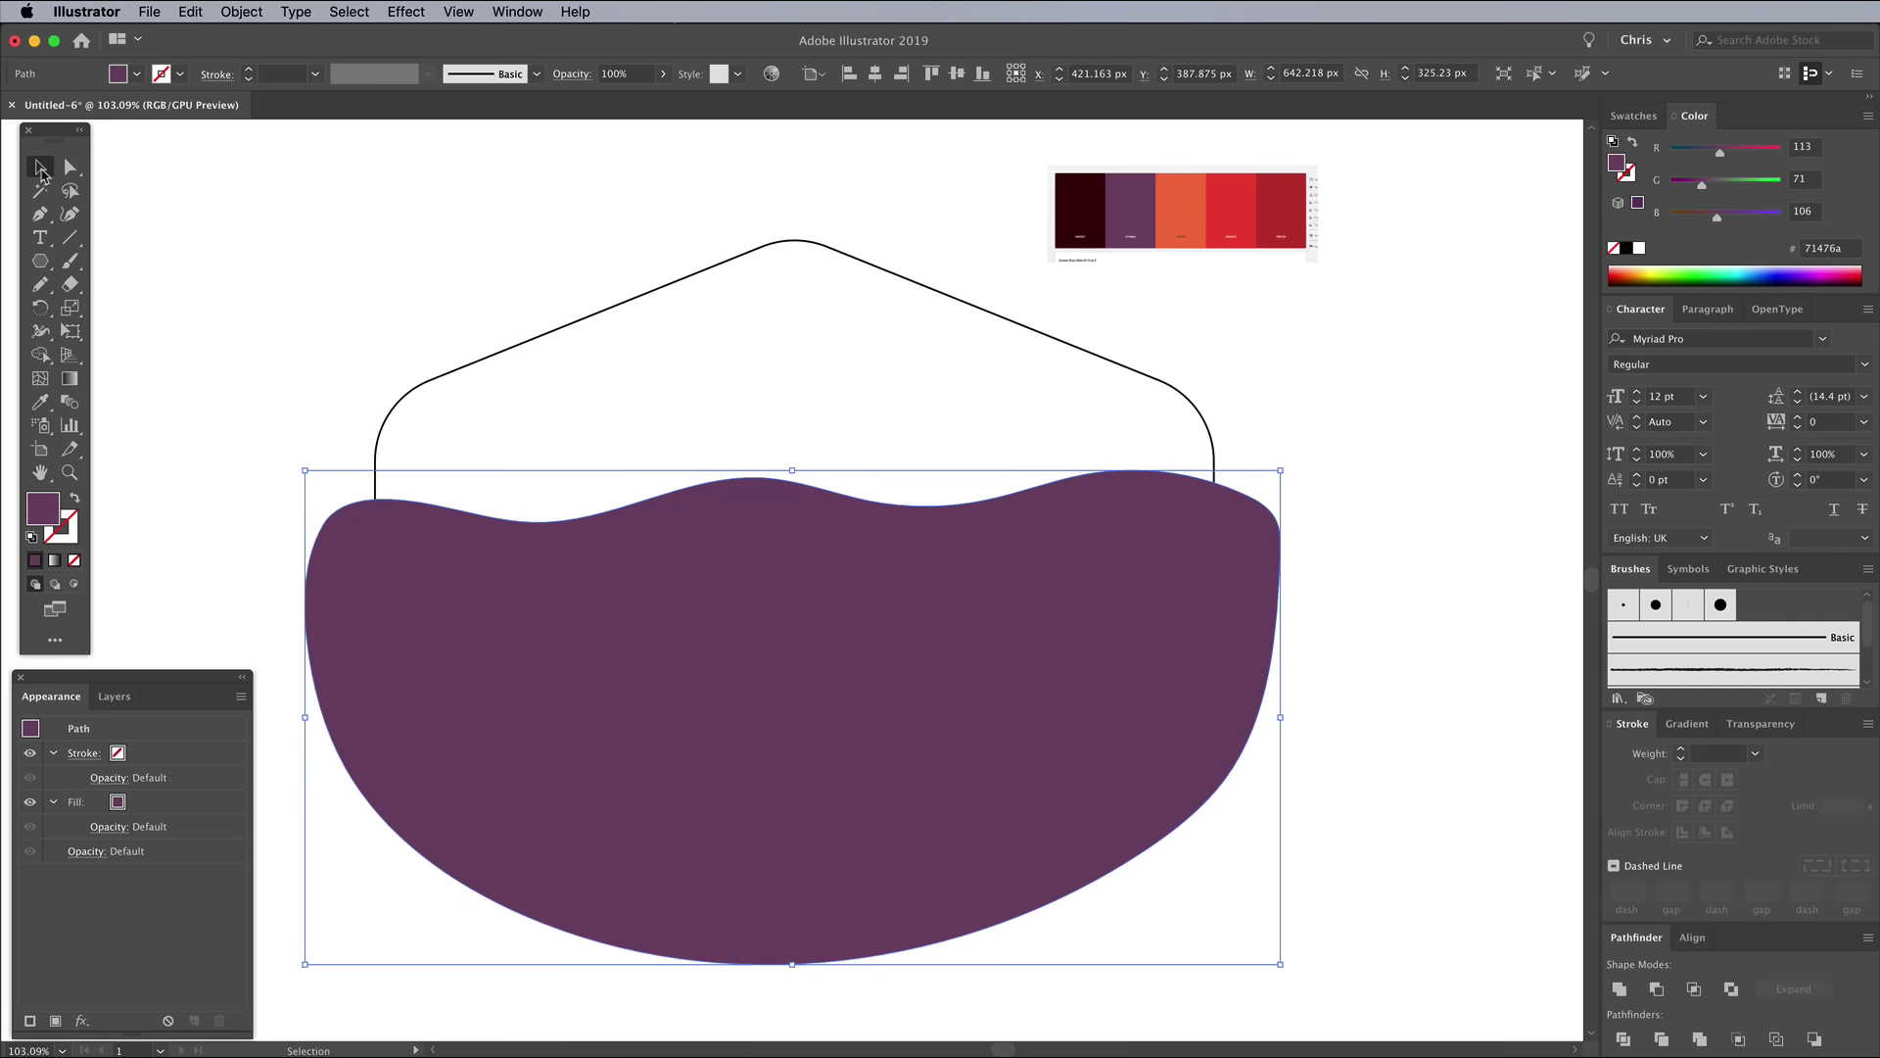
shift+click(494, 356)
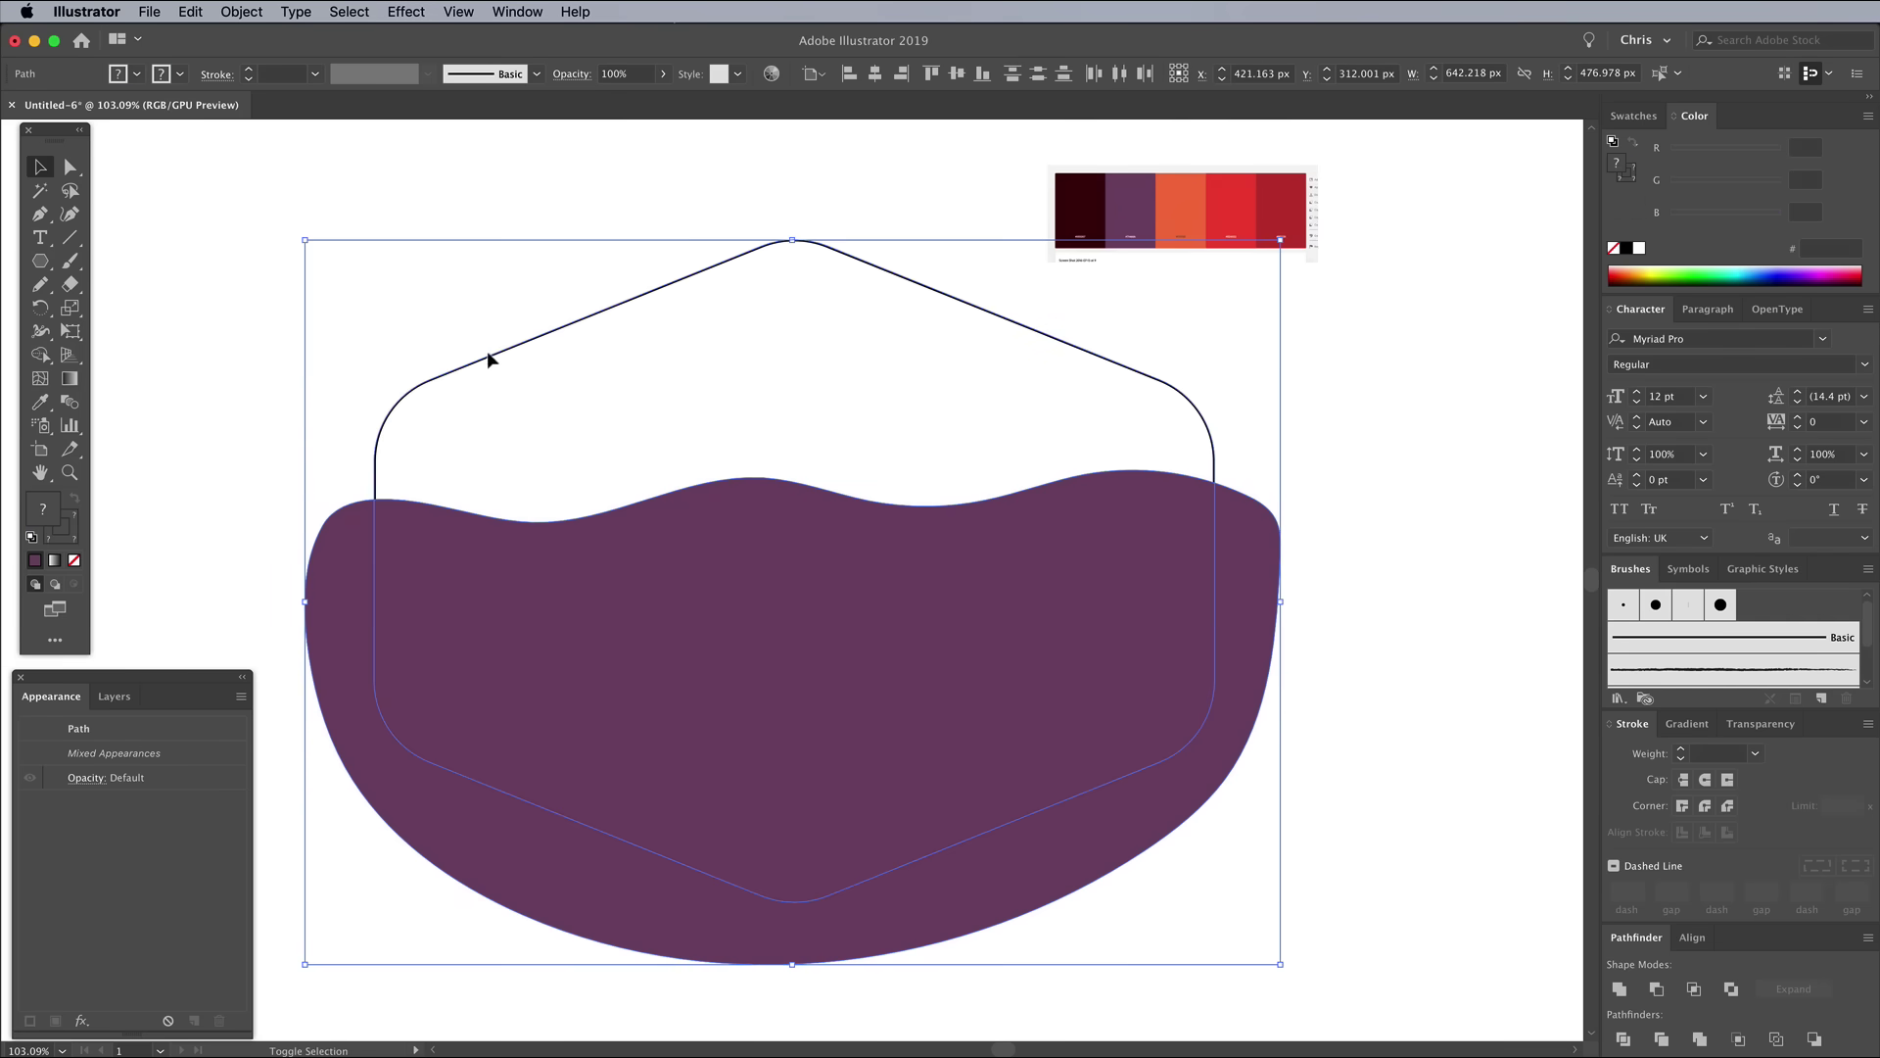
click(41, 354)
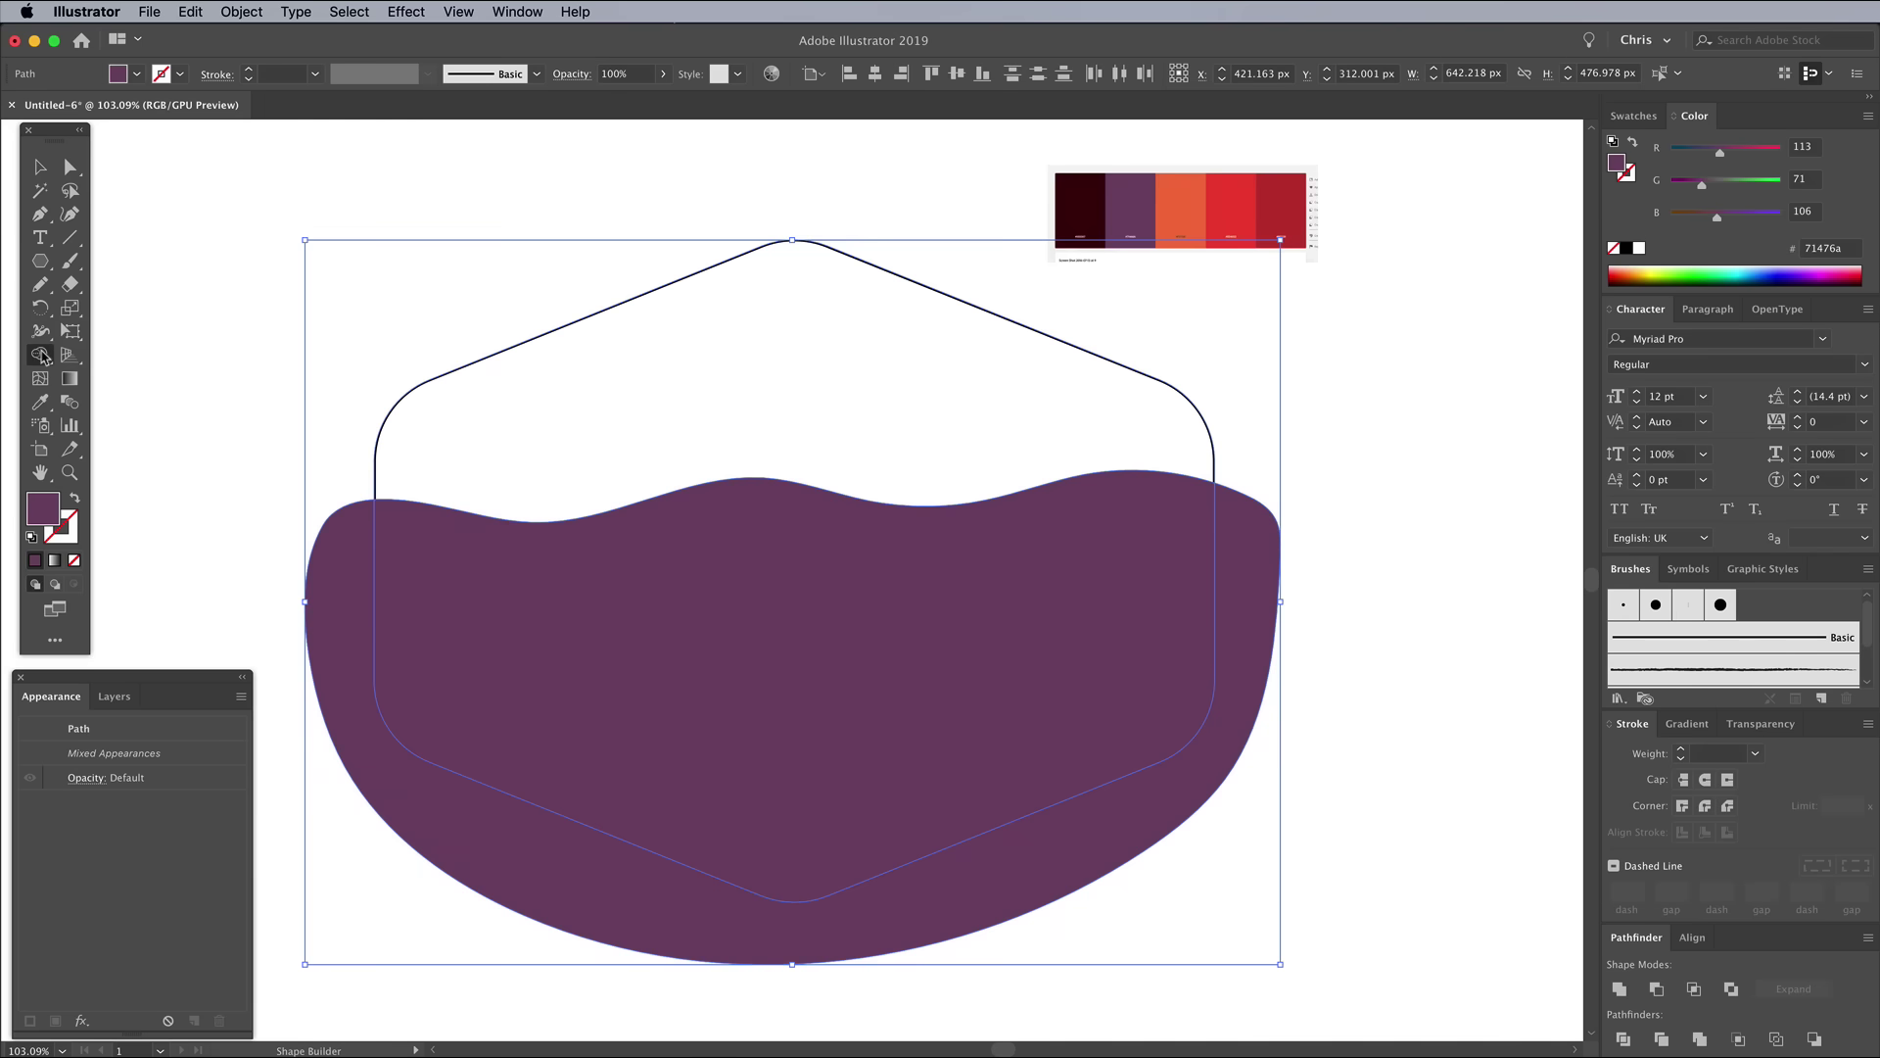
alt+click(341, 579)
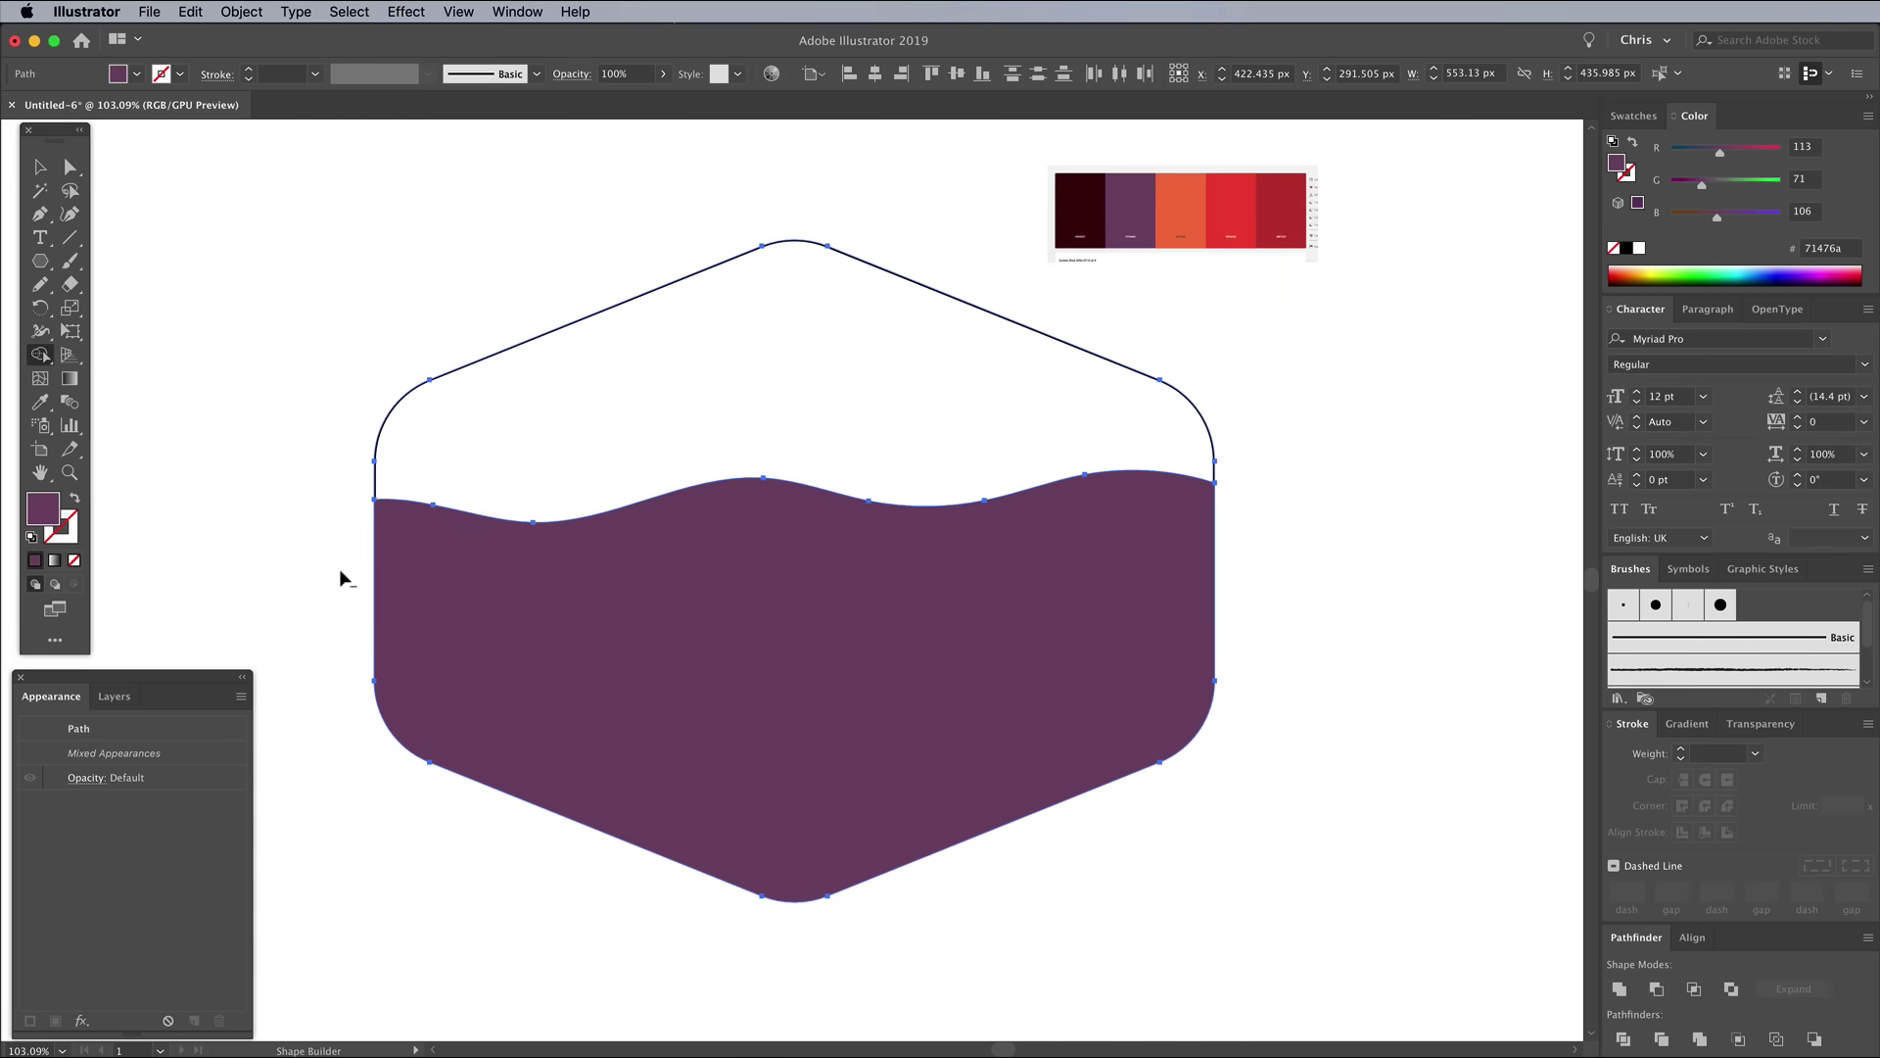
click(51, 172)
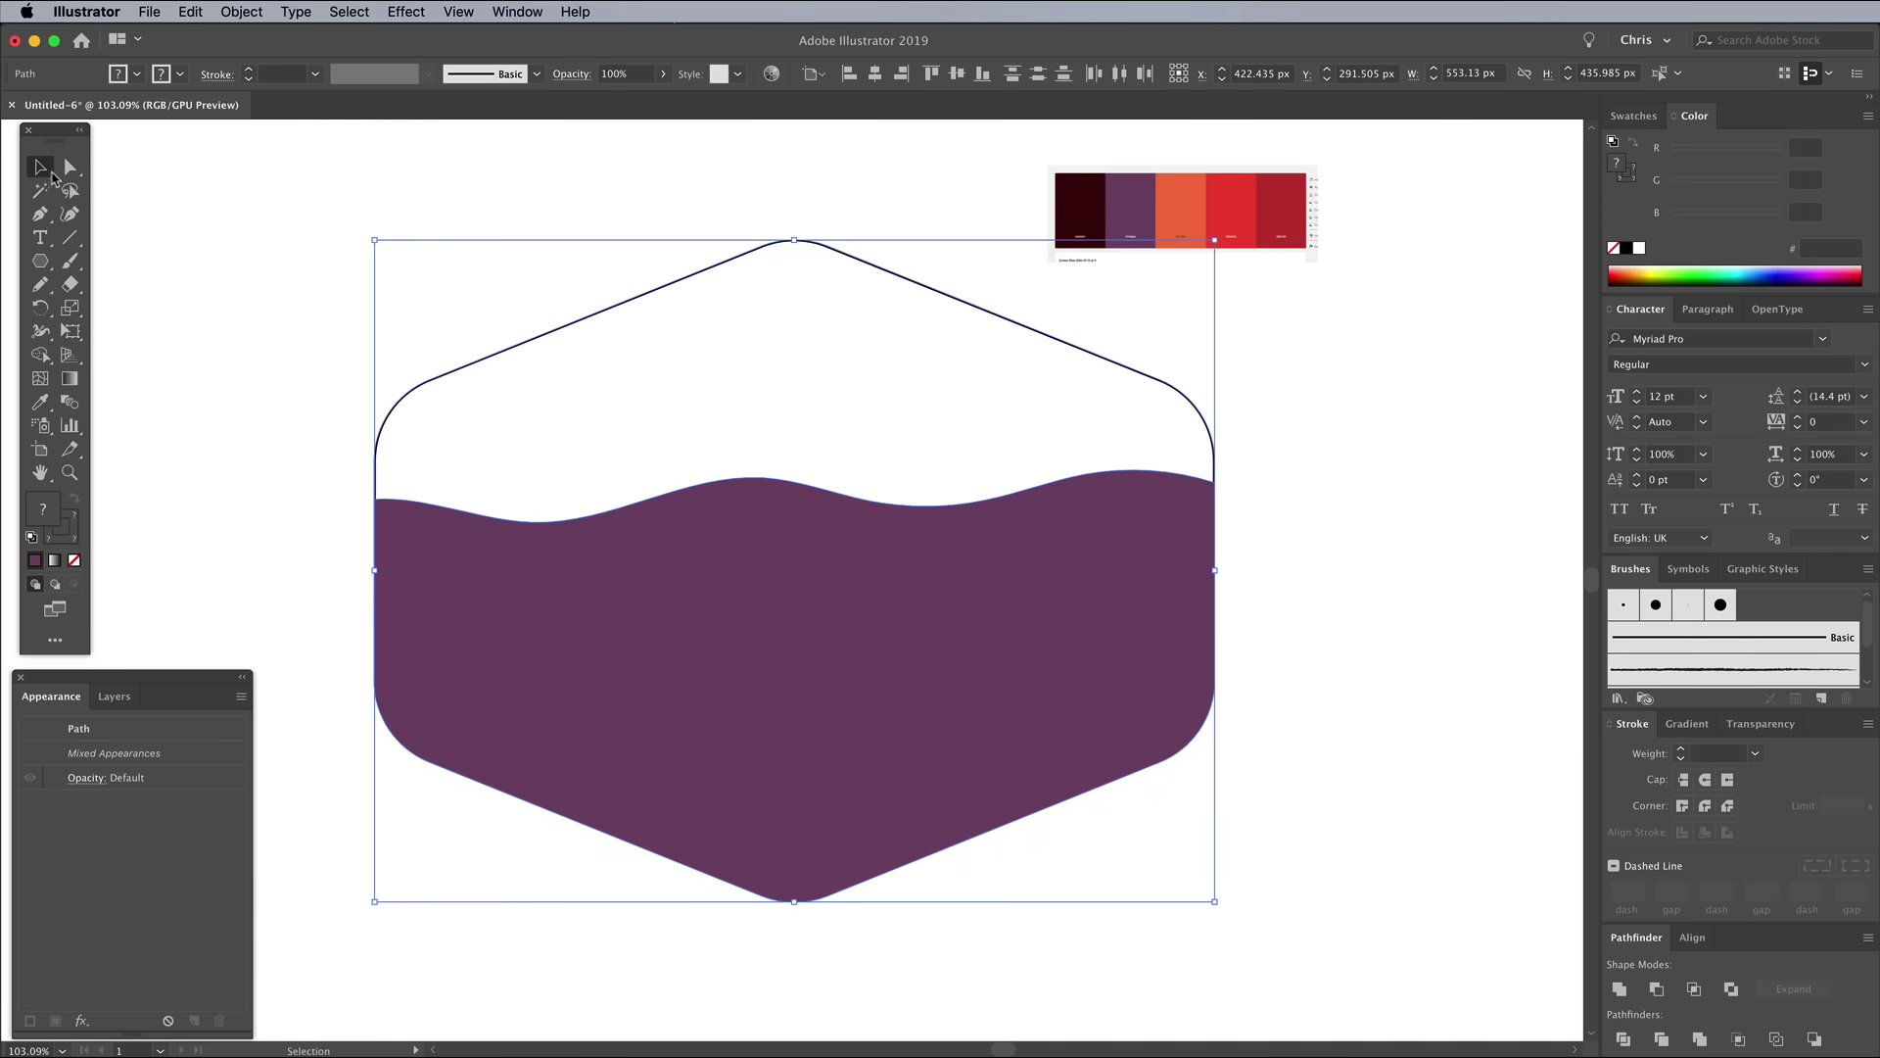
click(221, 357)
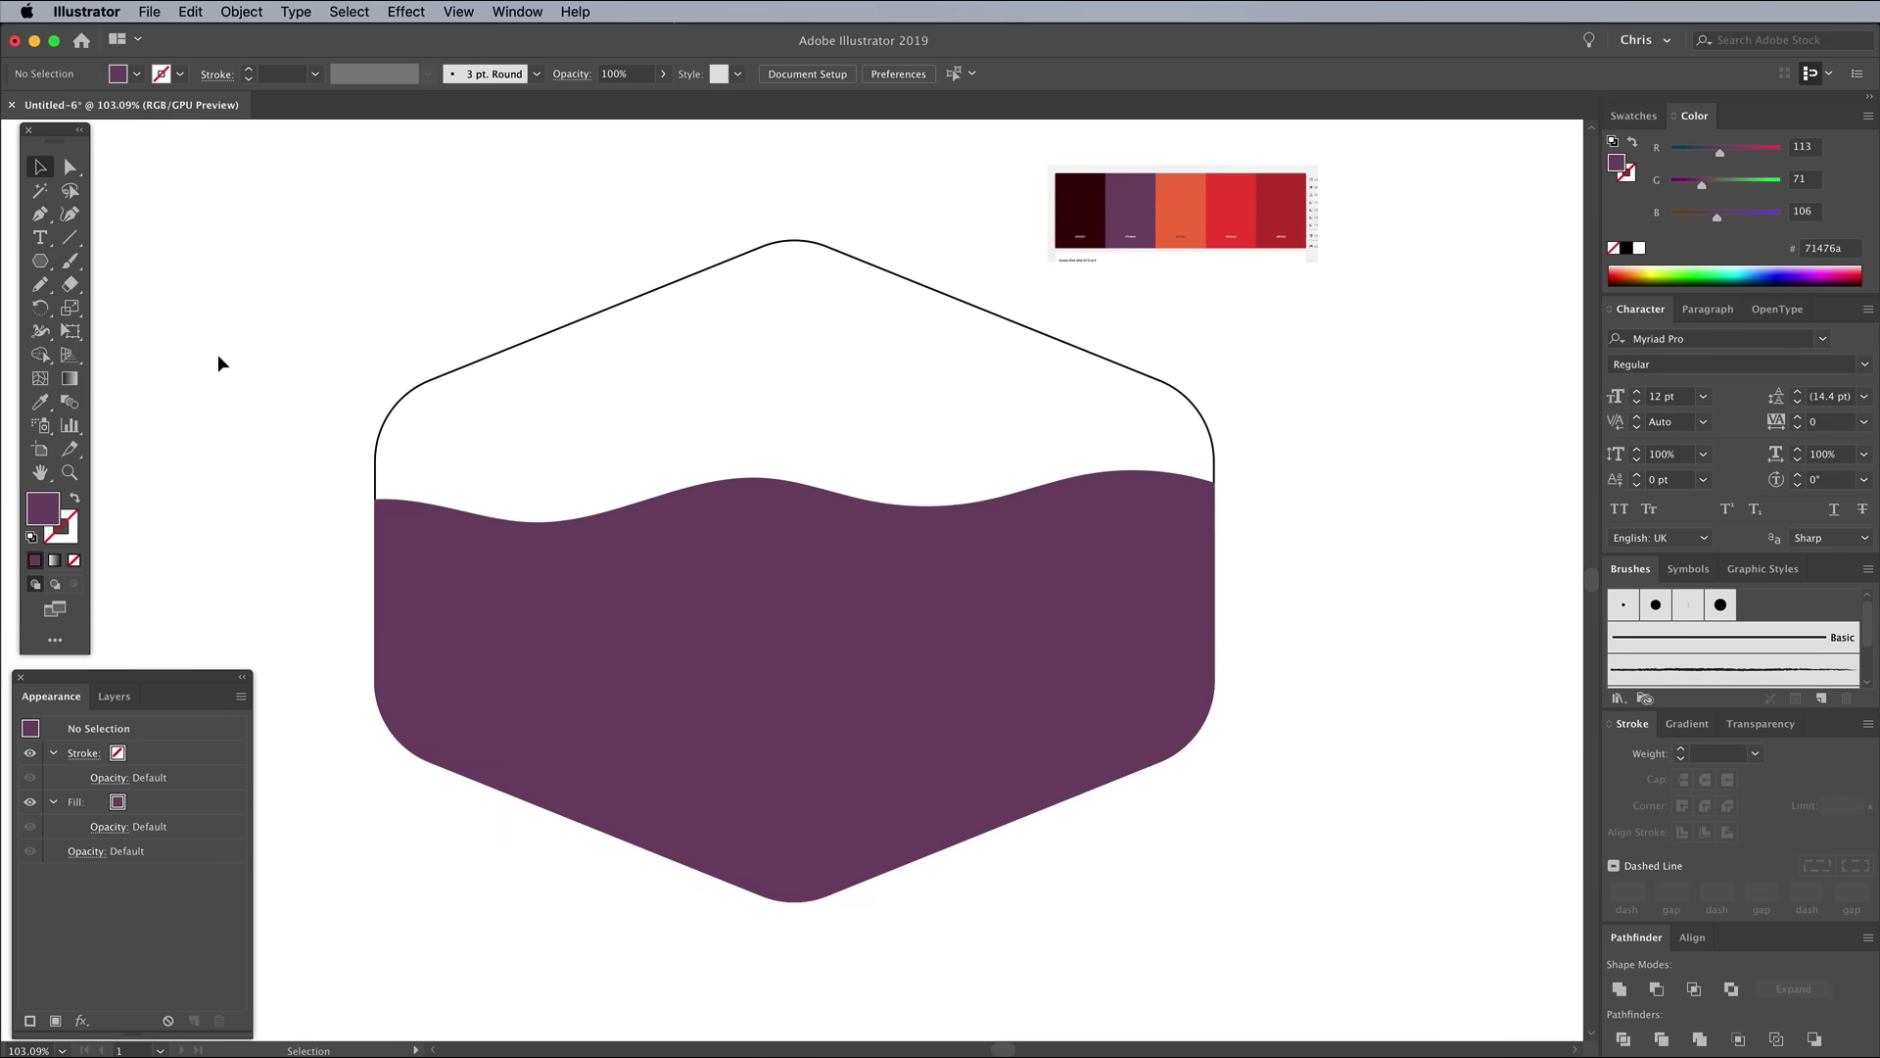
Send the purple wavy shape backward behind the dark one.
click(699, 607)
right_click(760, 585)
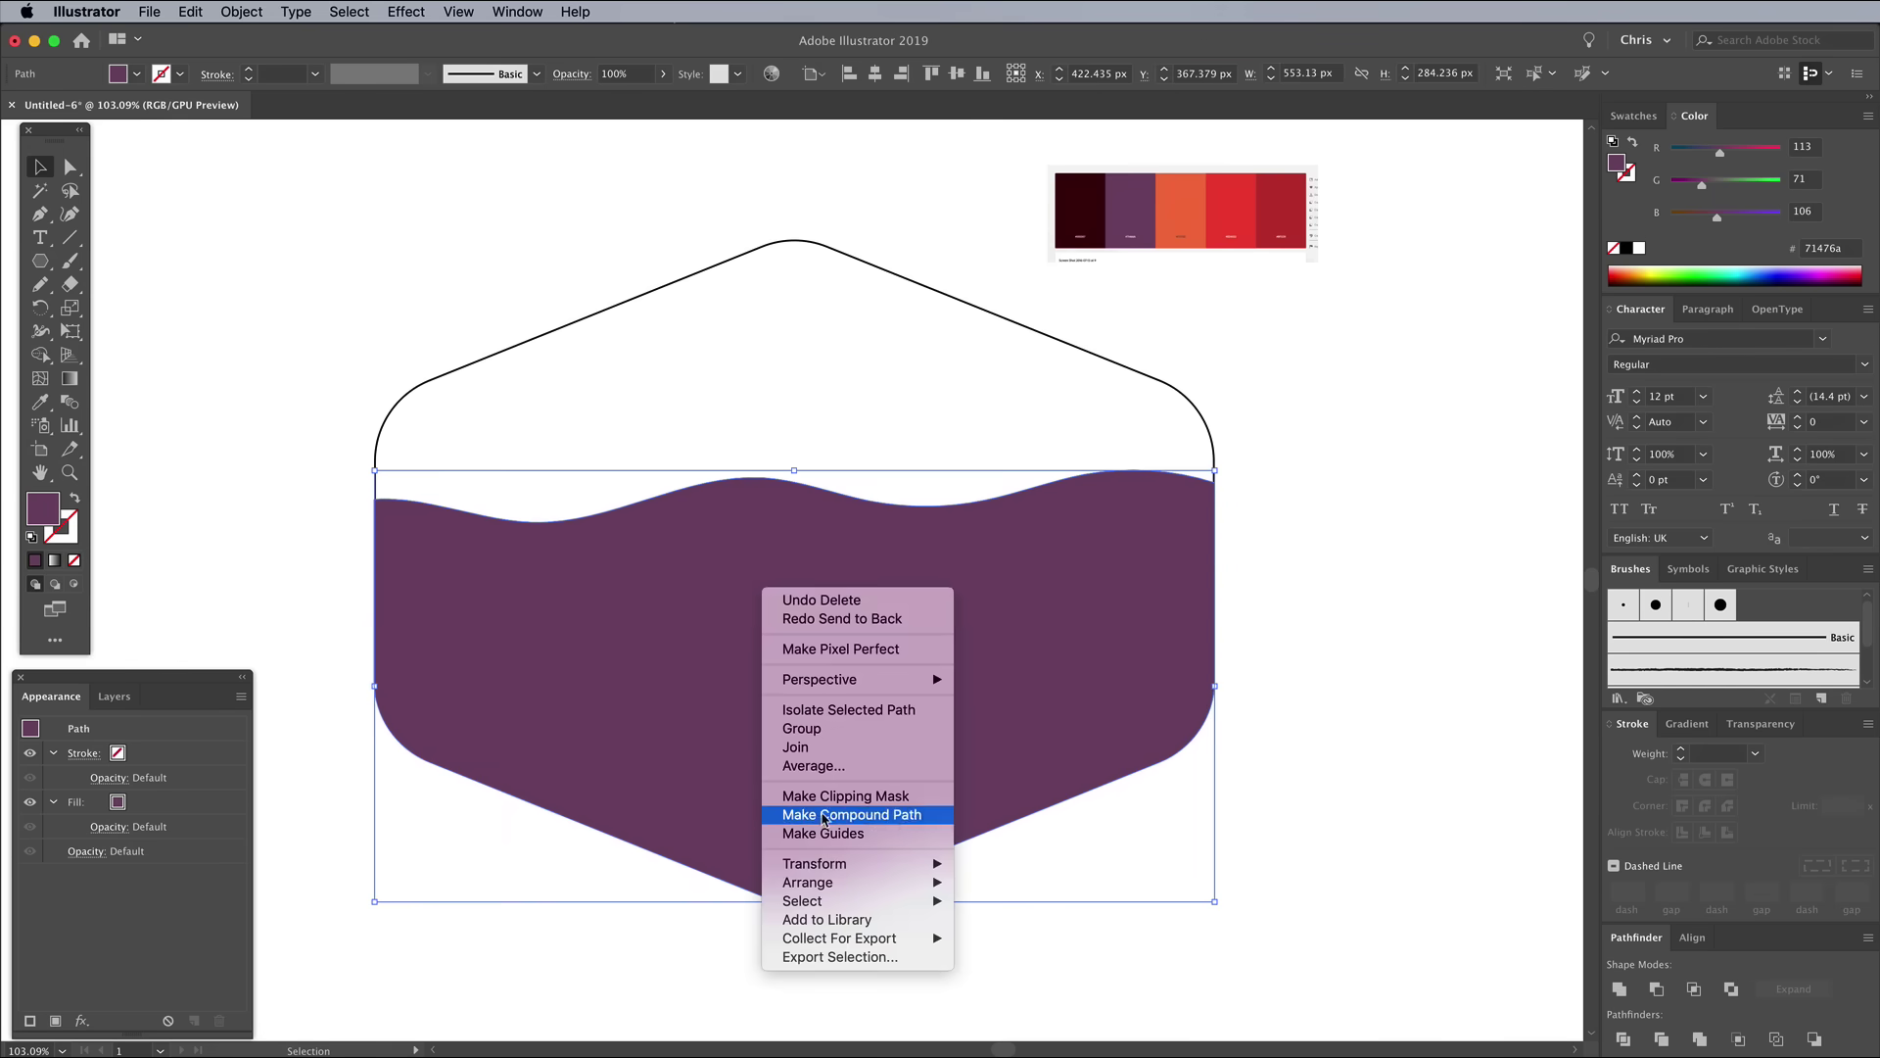
mouse_move(839, 884)
click(992, 917)
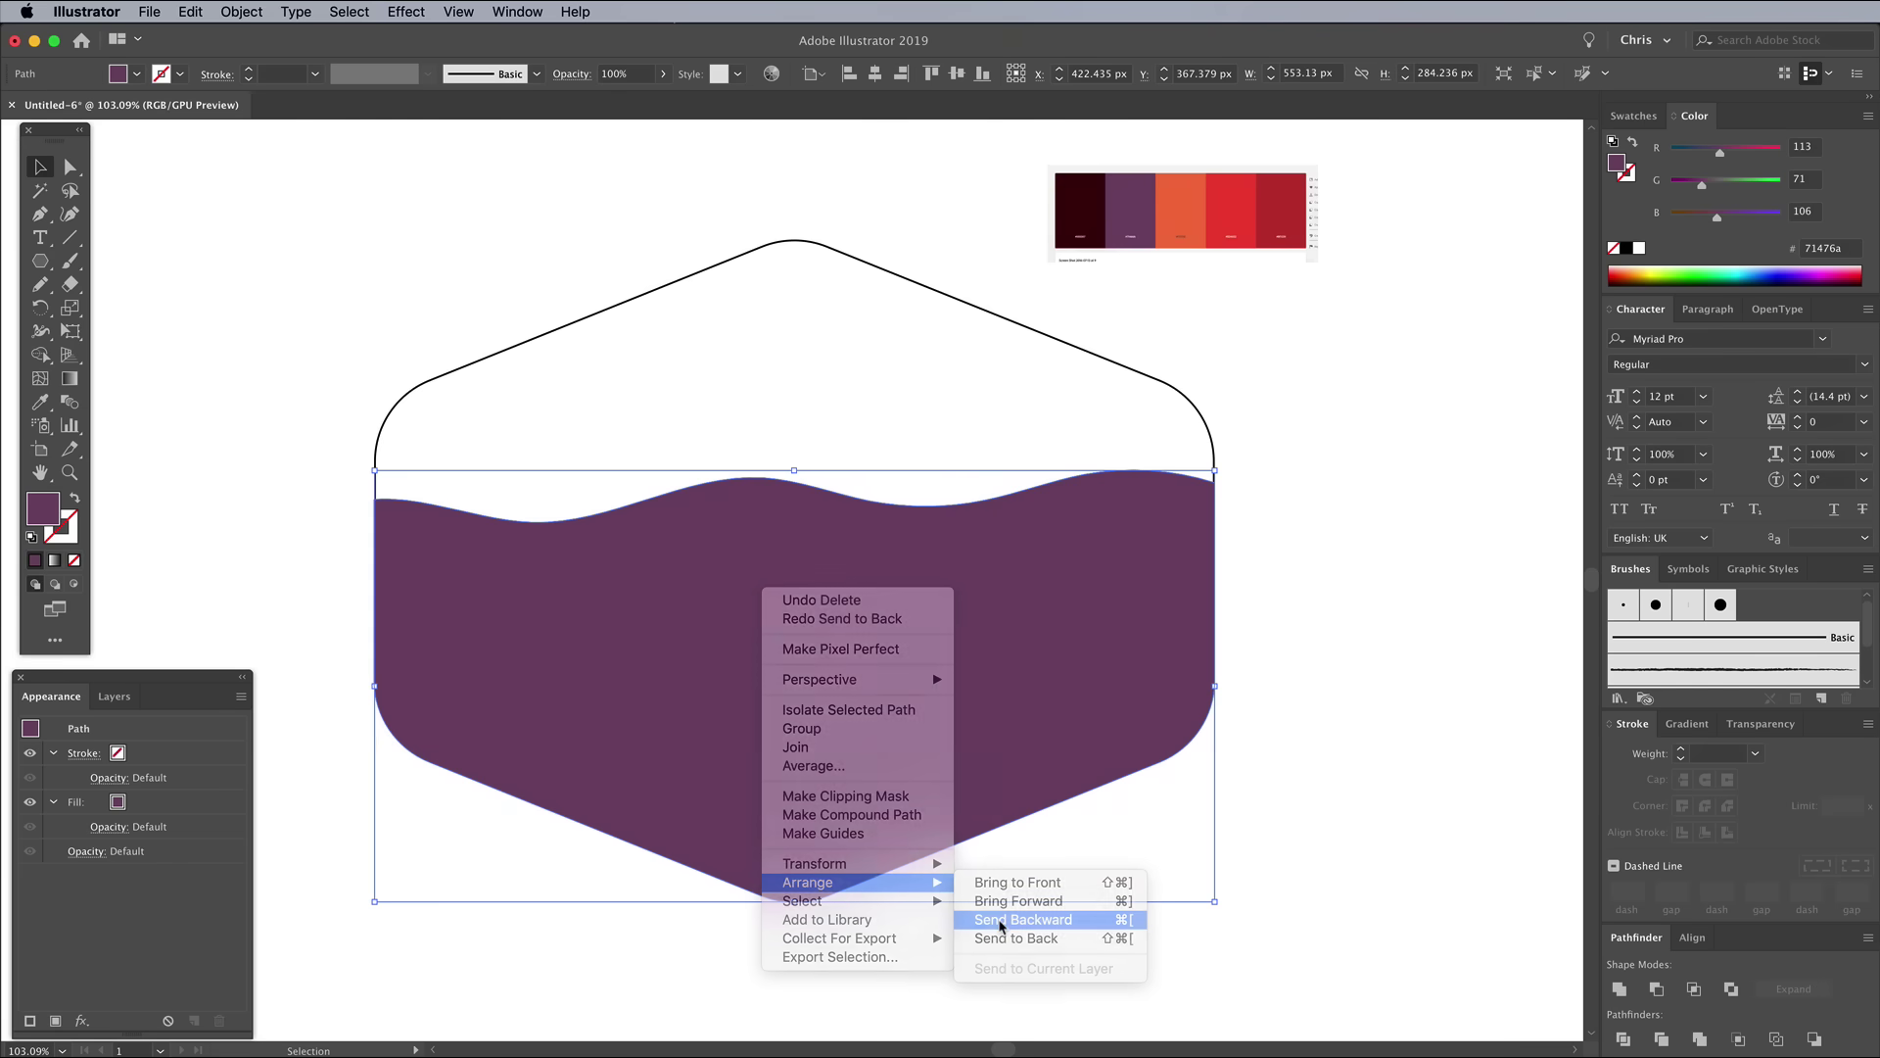
click(269, 433)
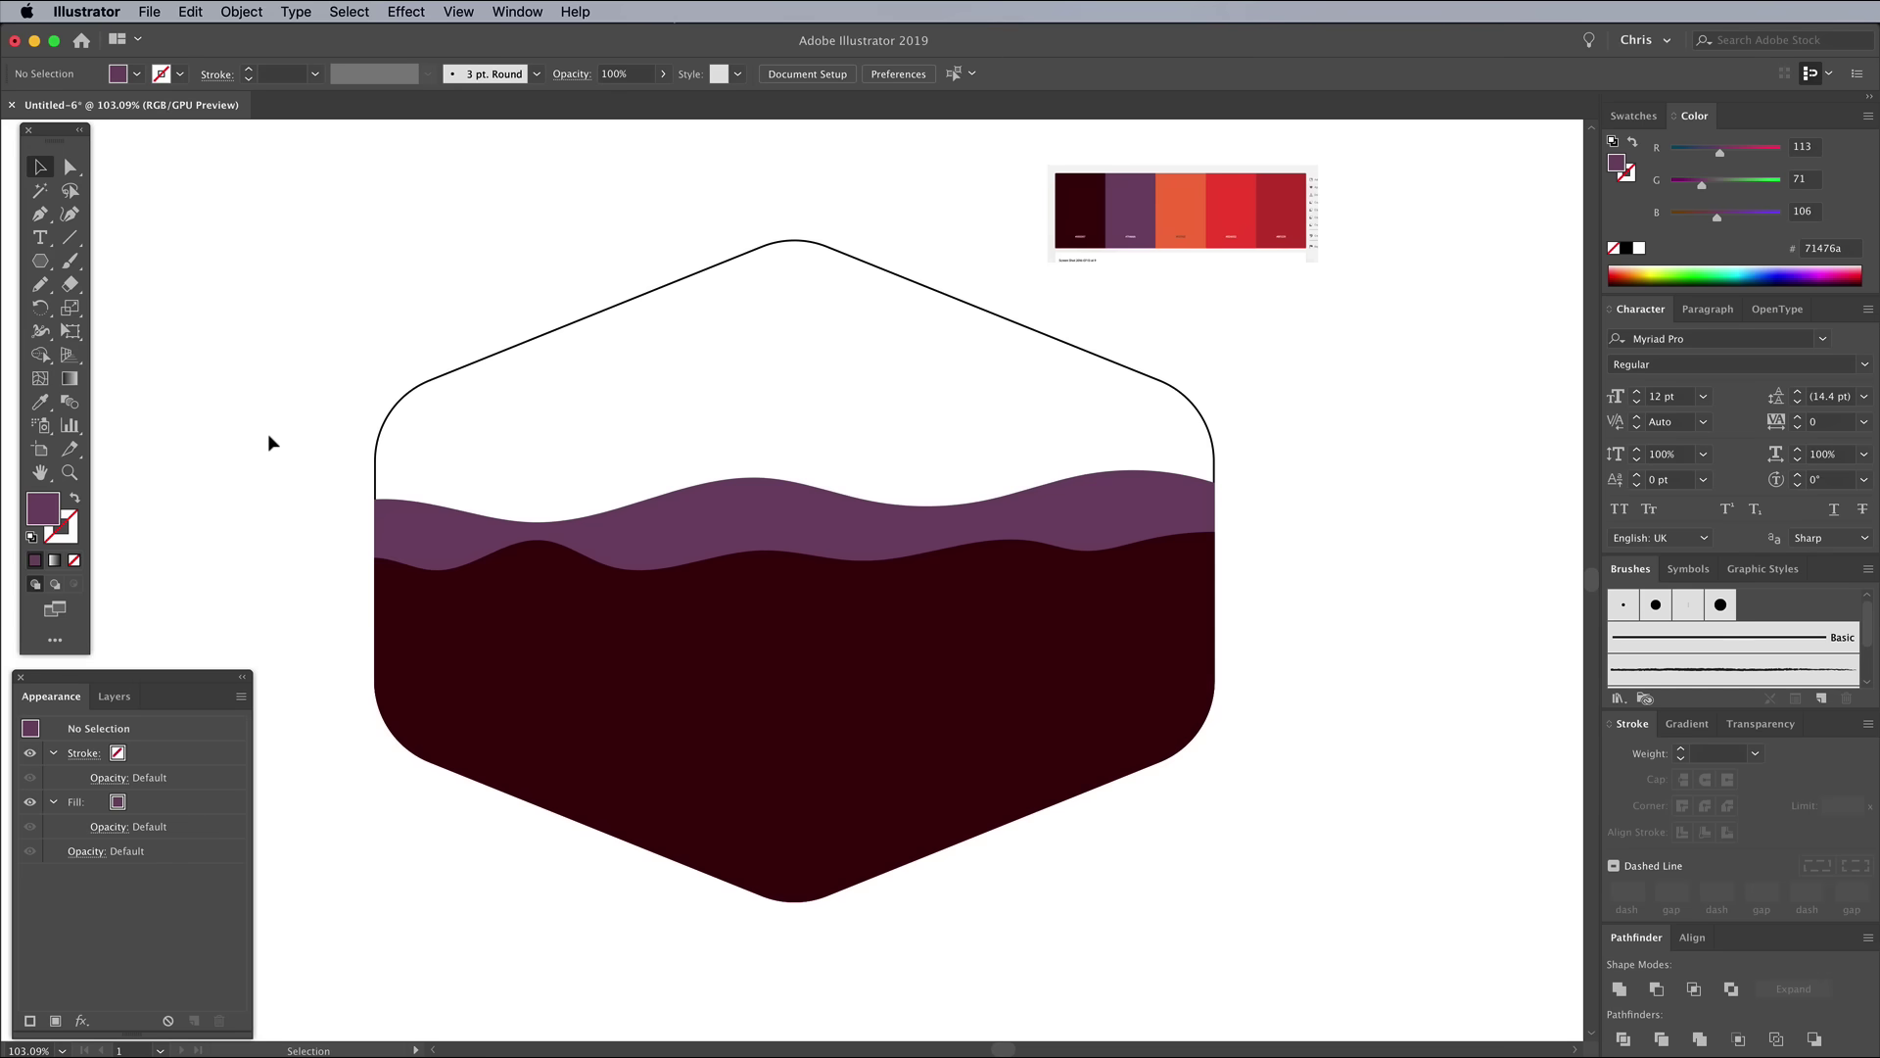
Draw a rectangle about 636 by 77 px across the hexagon over the purple crest, filled with the palette's dark red bf3231.
click(41, 263)
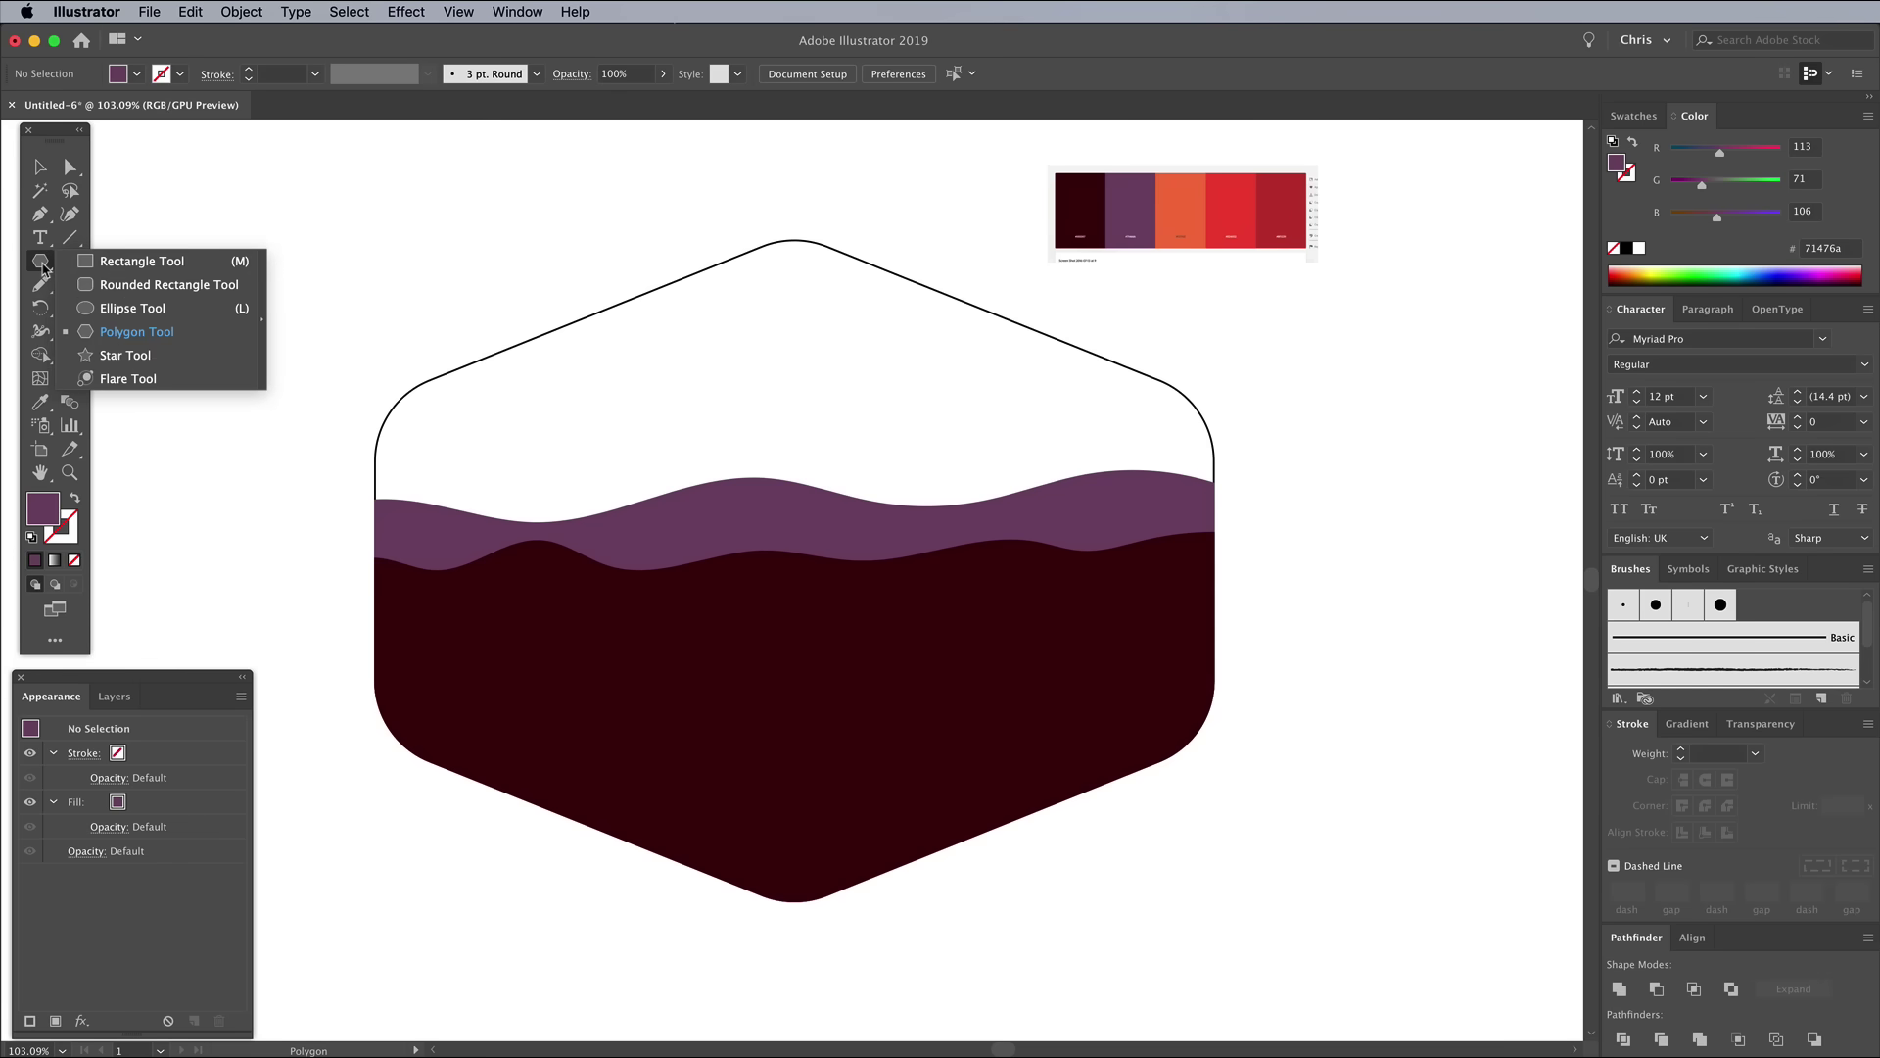
click(112, 266)
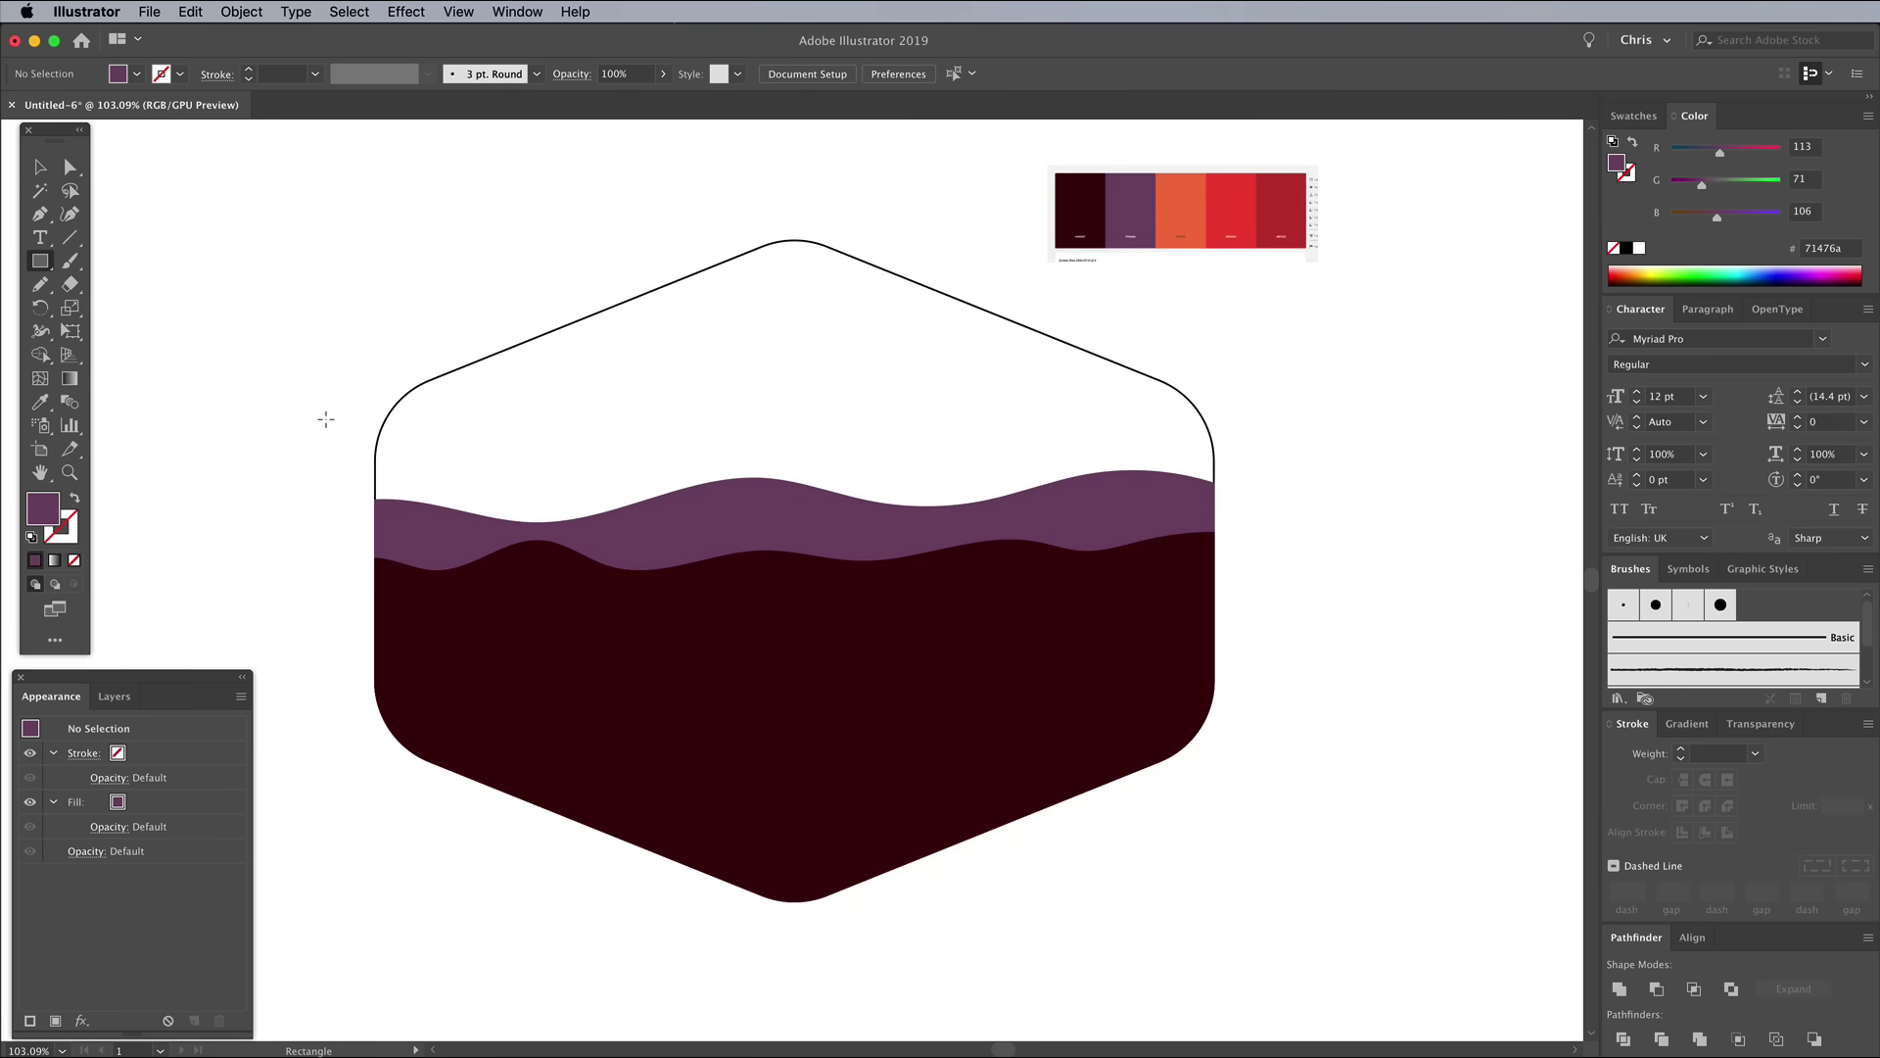
drag(318, 421, 1283, 538)
click(40, 401)
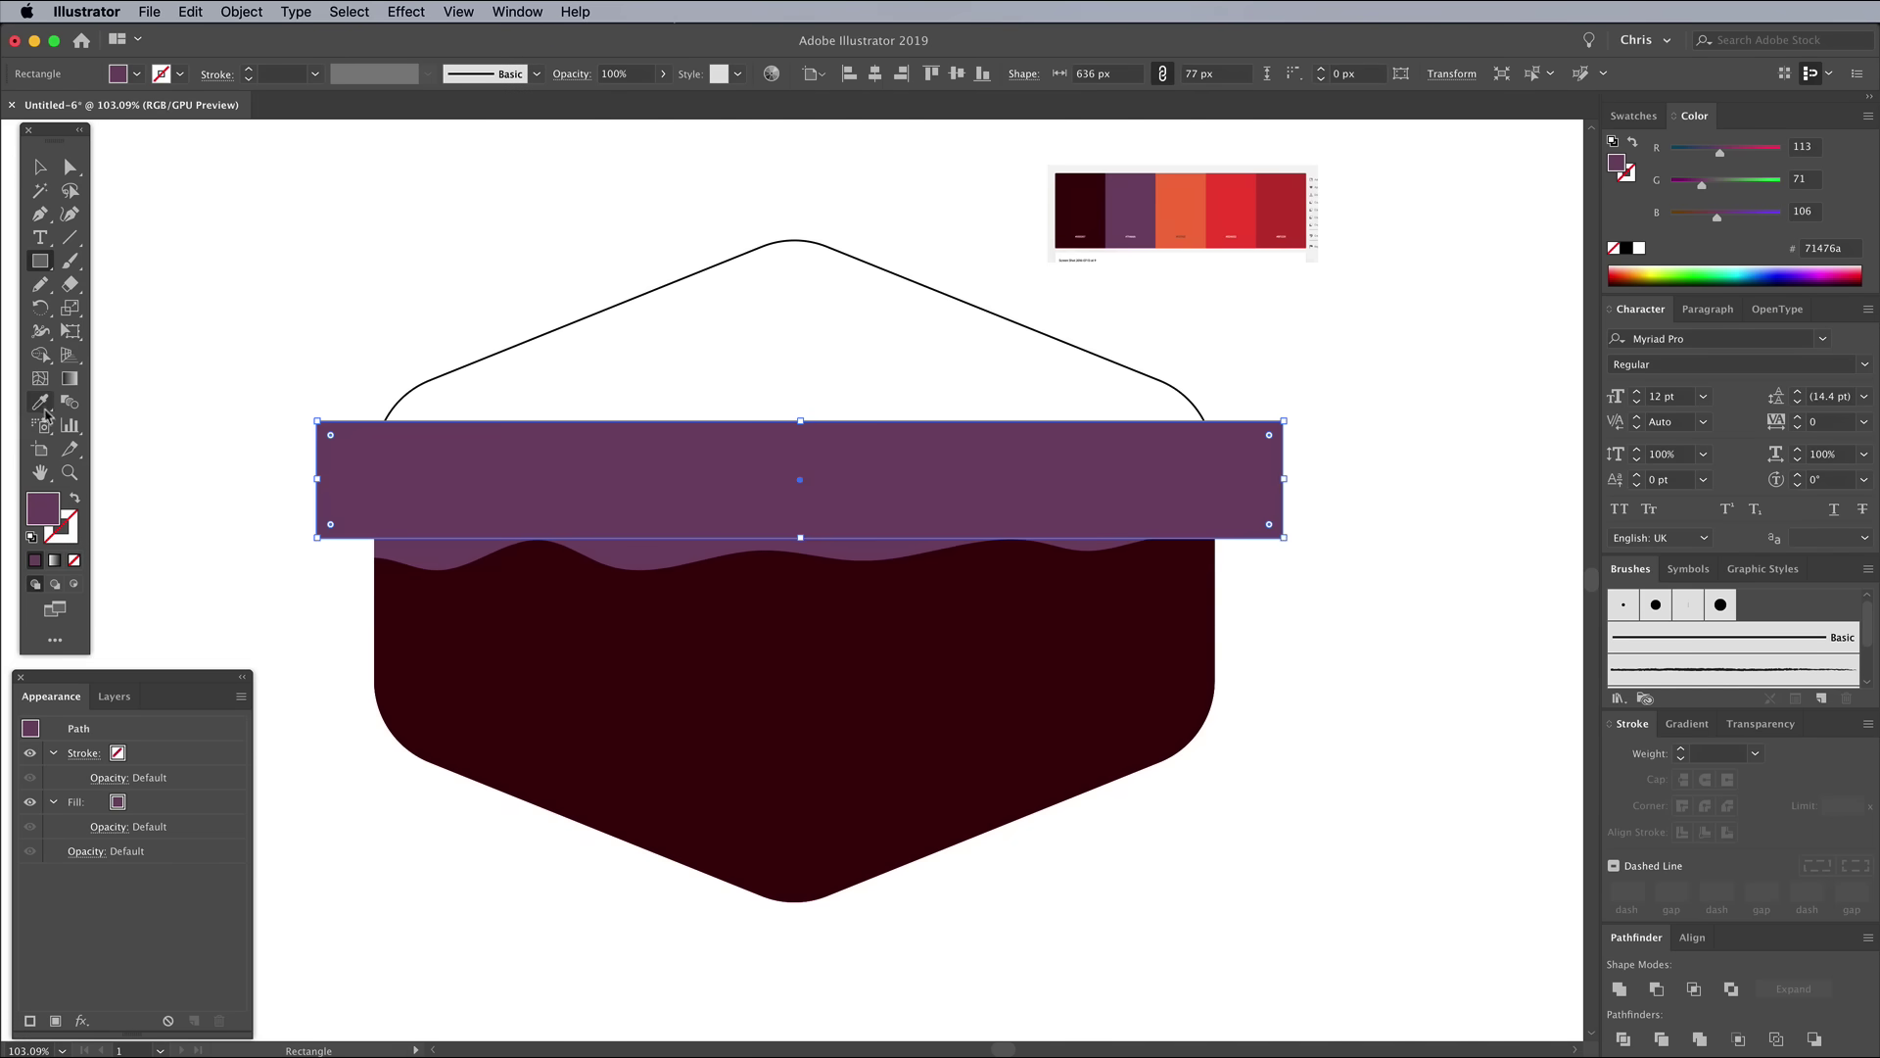
click(1284, 205)
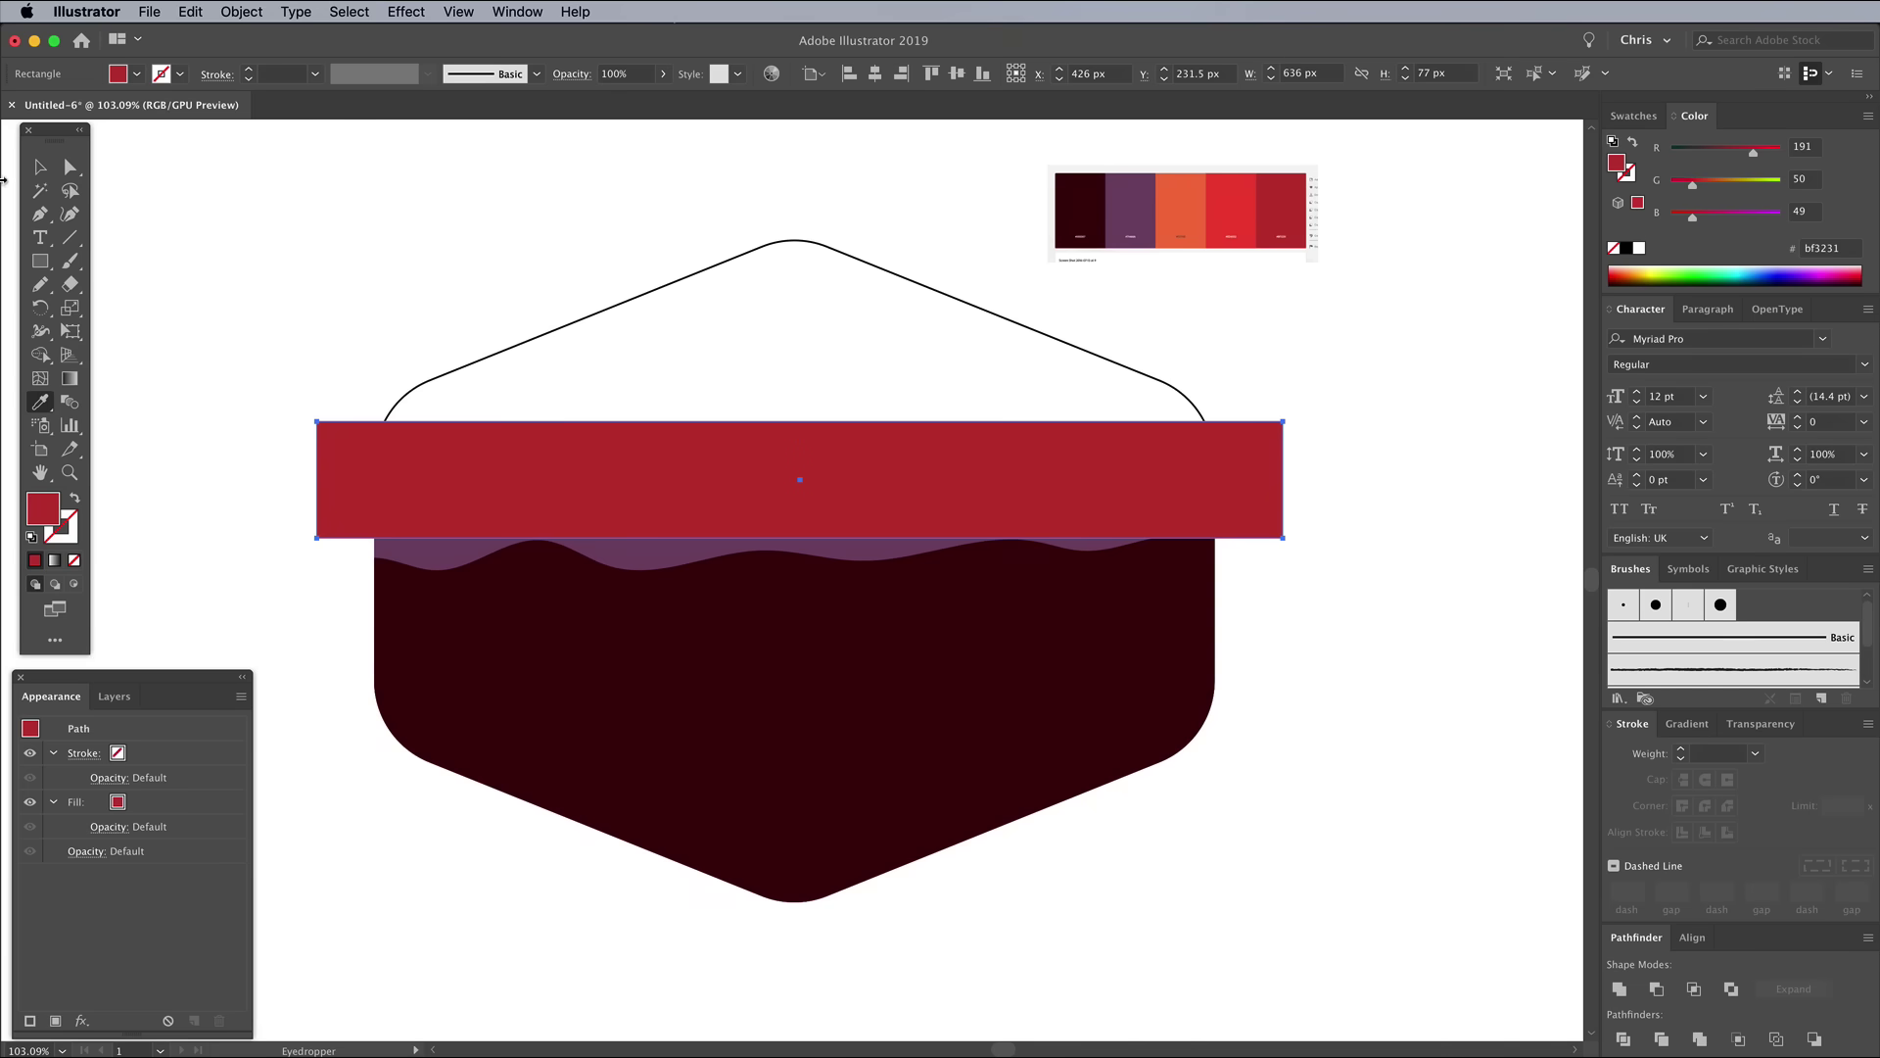
Send the dark red rectangle backward twice so it sits behind the dark and purple wavy shapes.
click(41, 167)
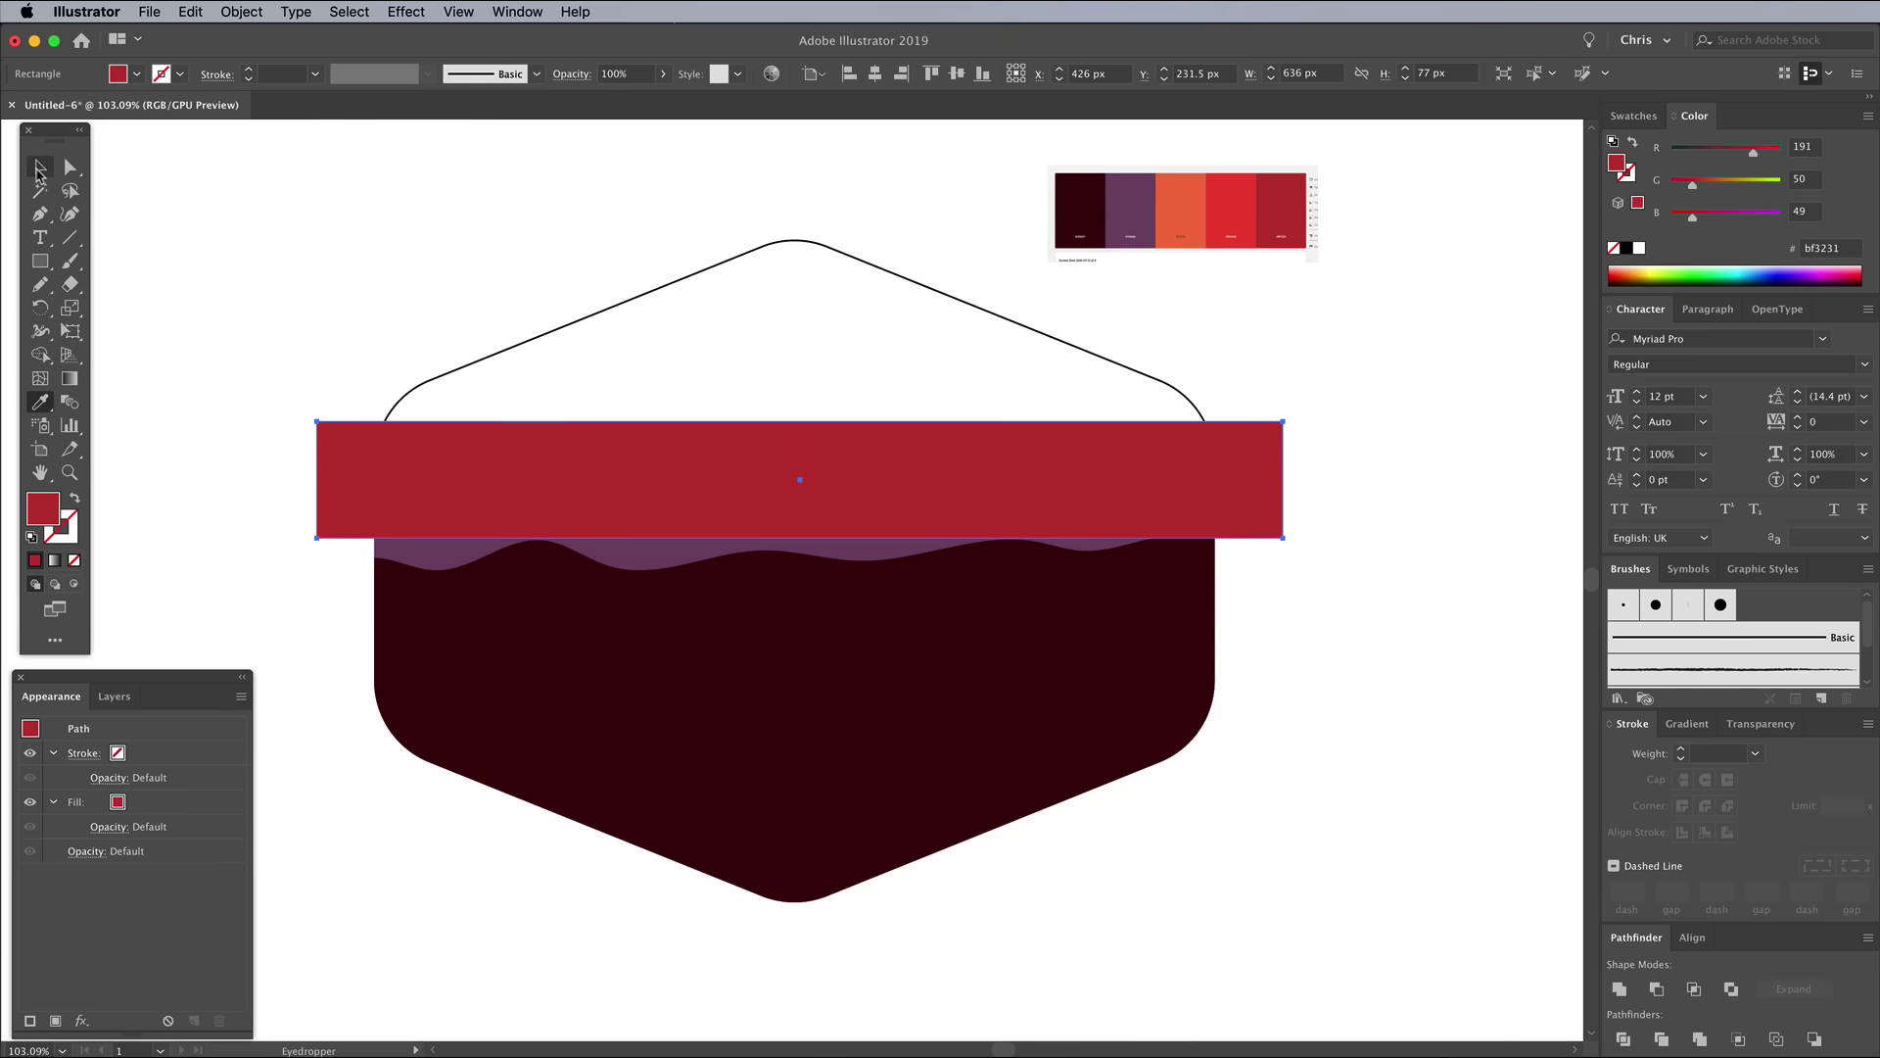
right_click(711, 471)
mouse_move(769, 765)
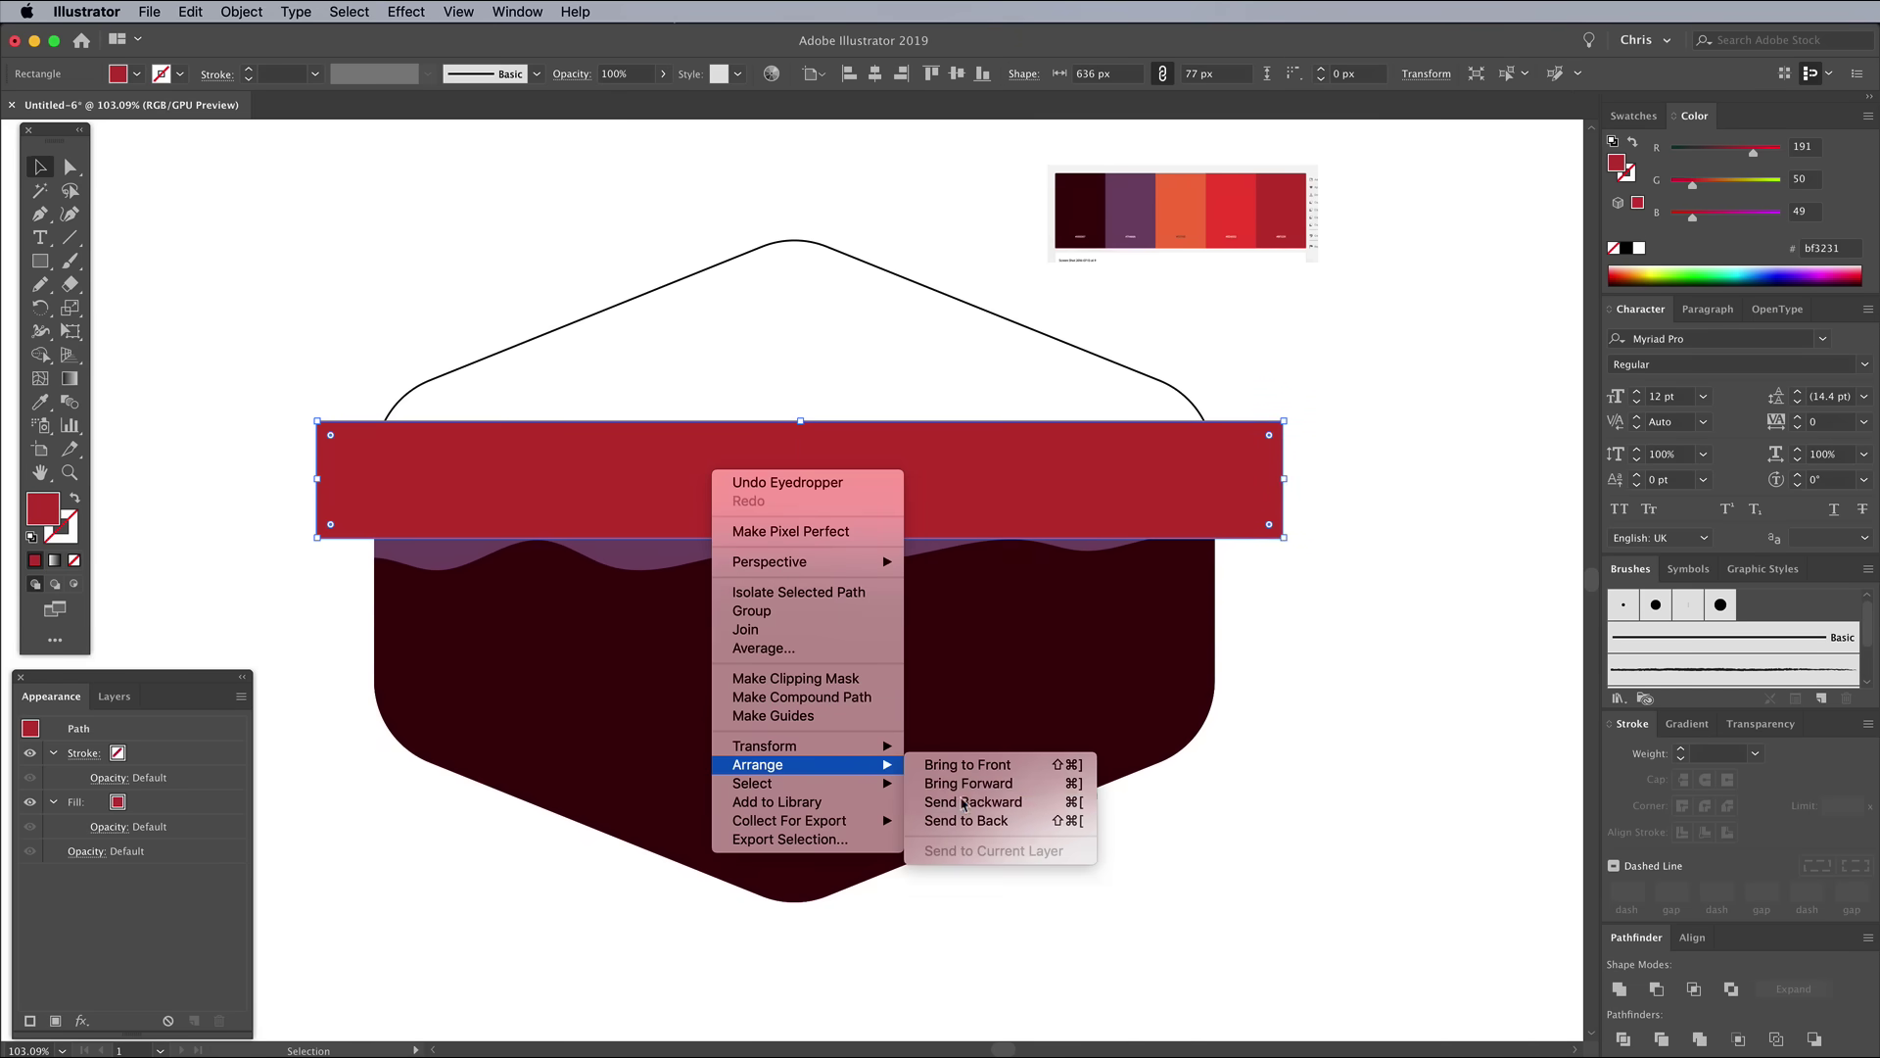
click(964, 803)
right_click(738, 477)
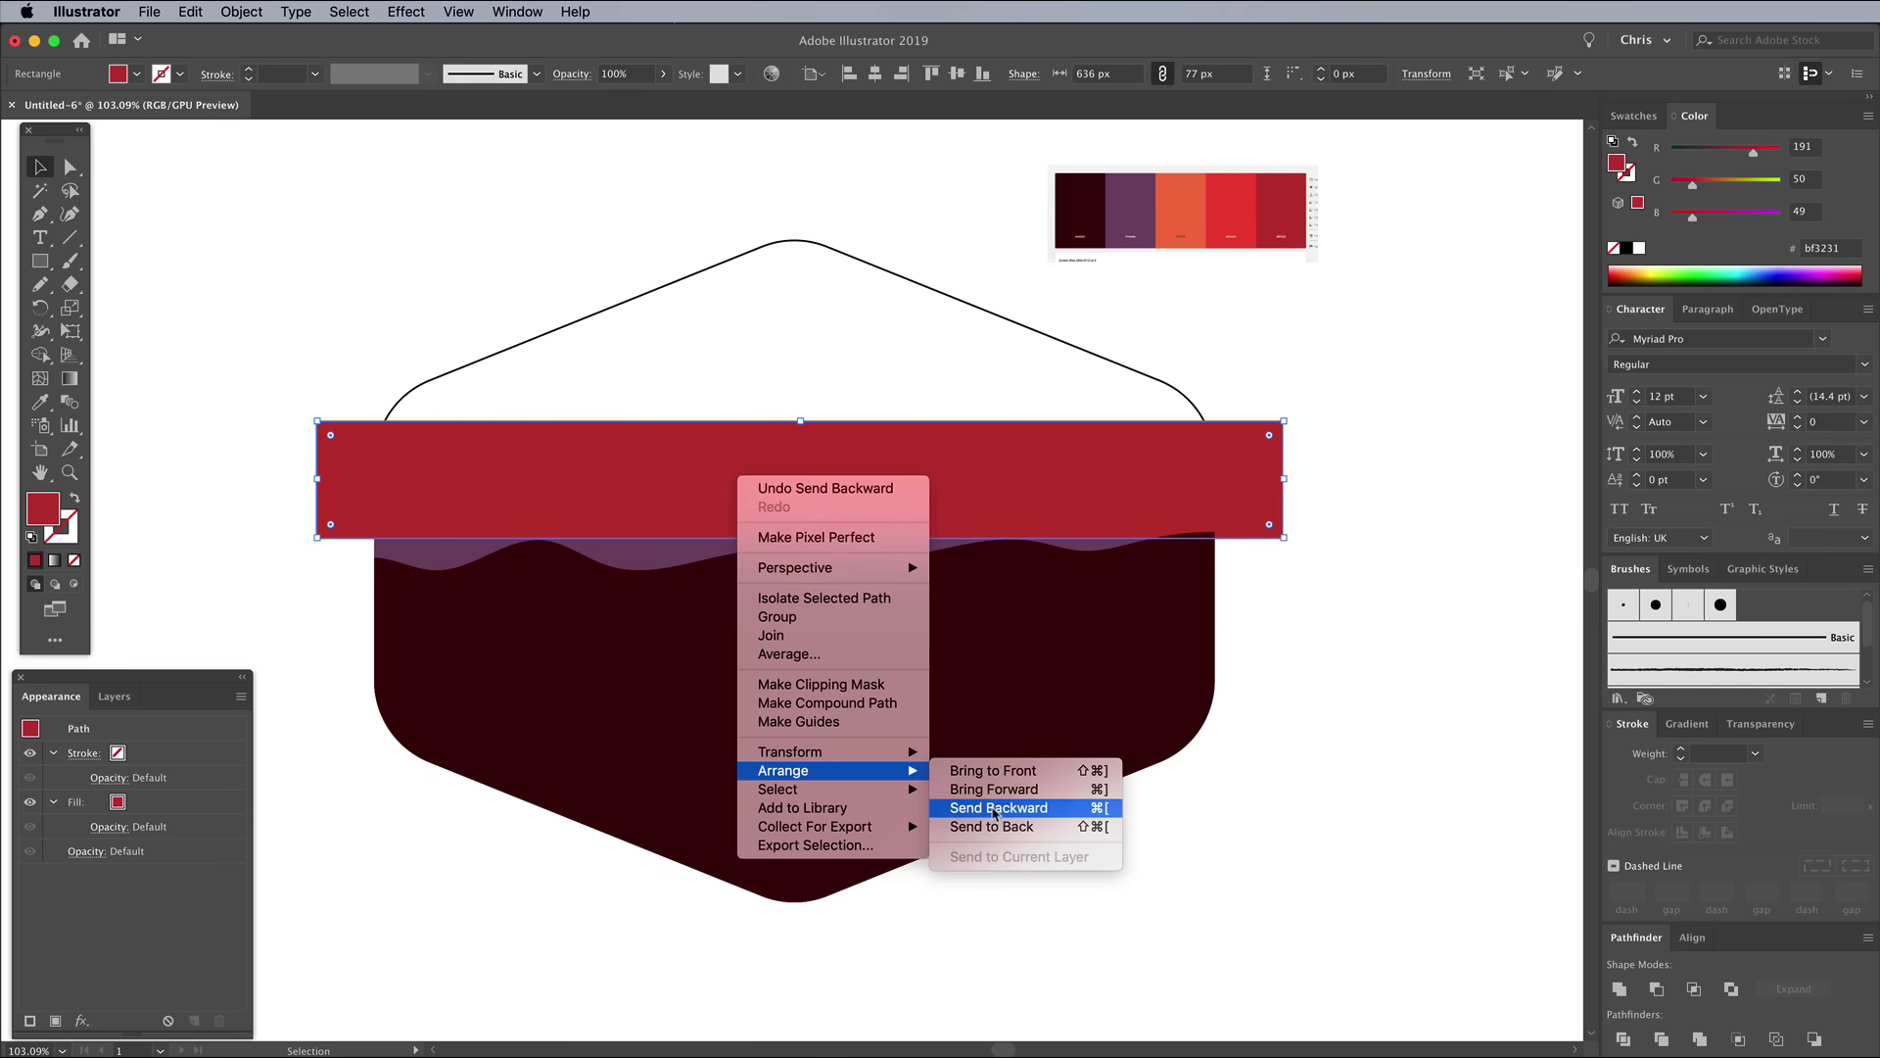
click(995, 811)
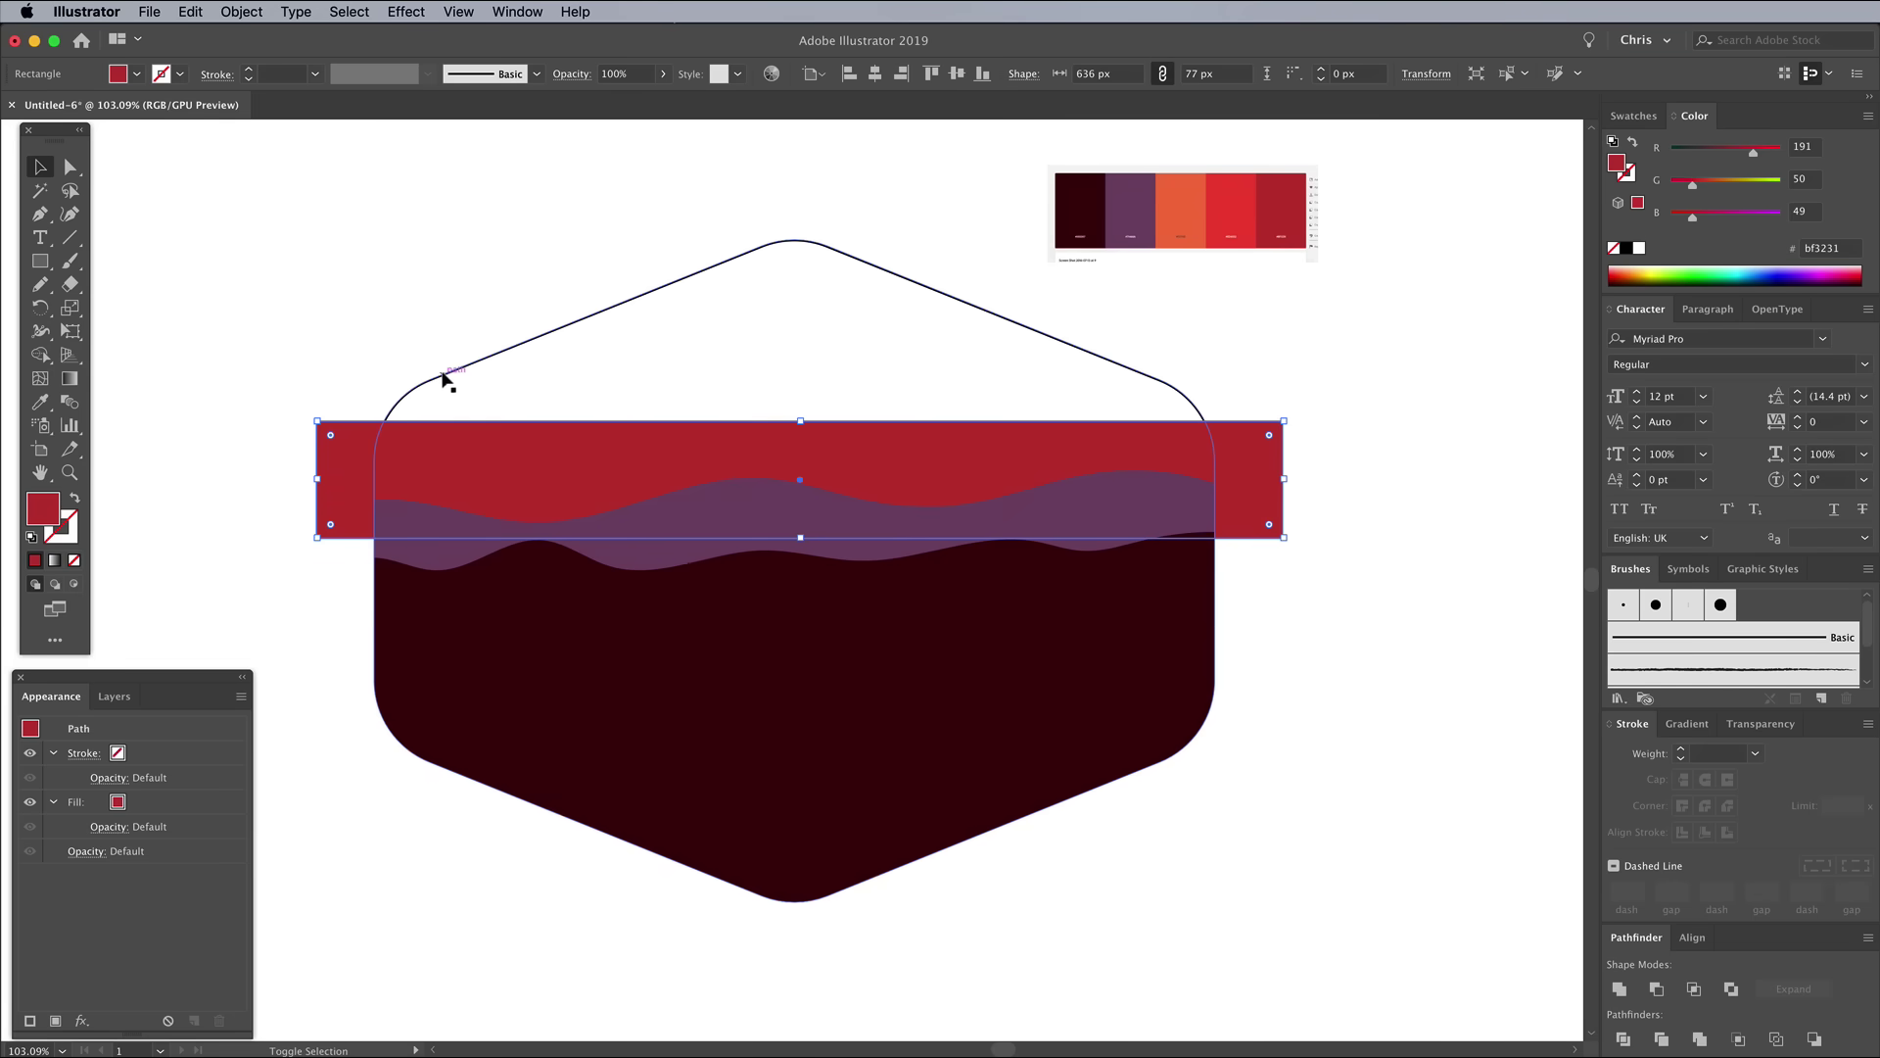
Trim both ends of the dark red rectangle that extend outside the hexagon using the Shape Builder.
shift+click(446, 380)
click(39, 358)
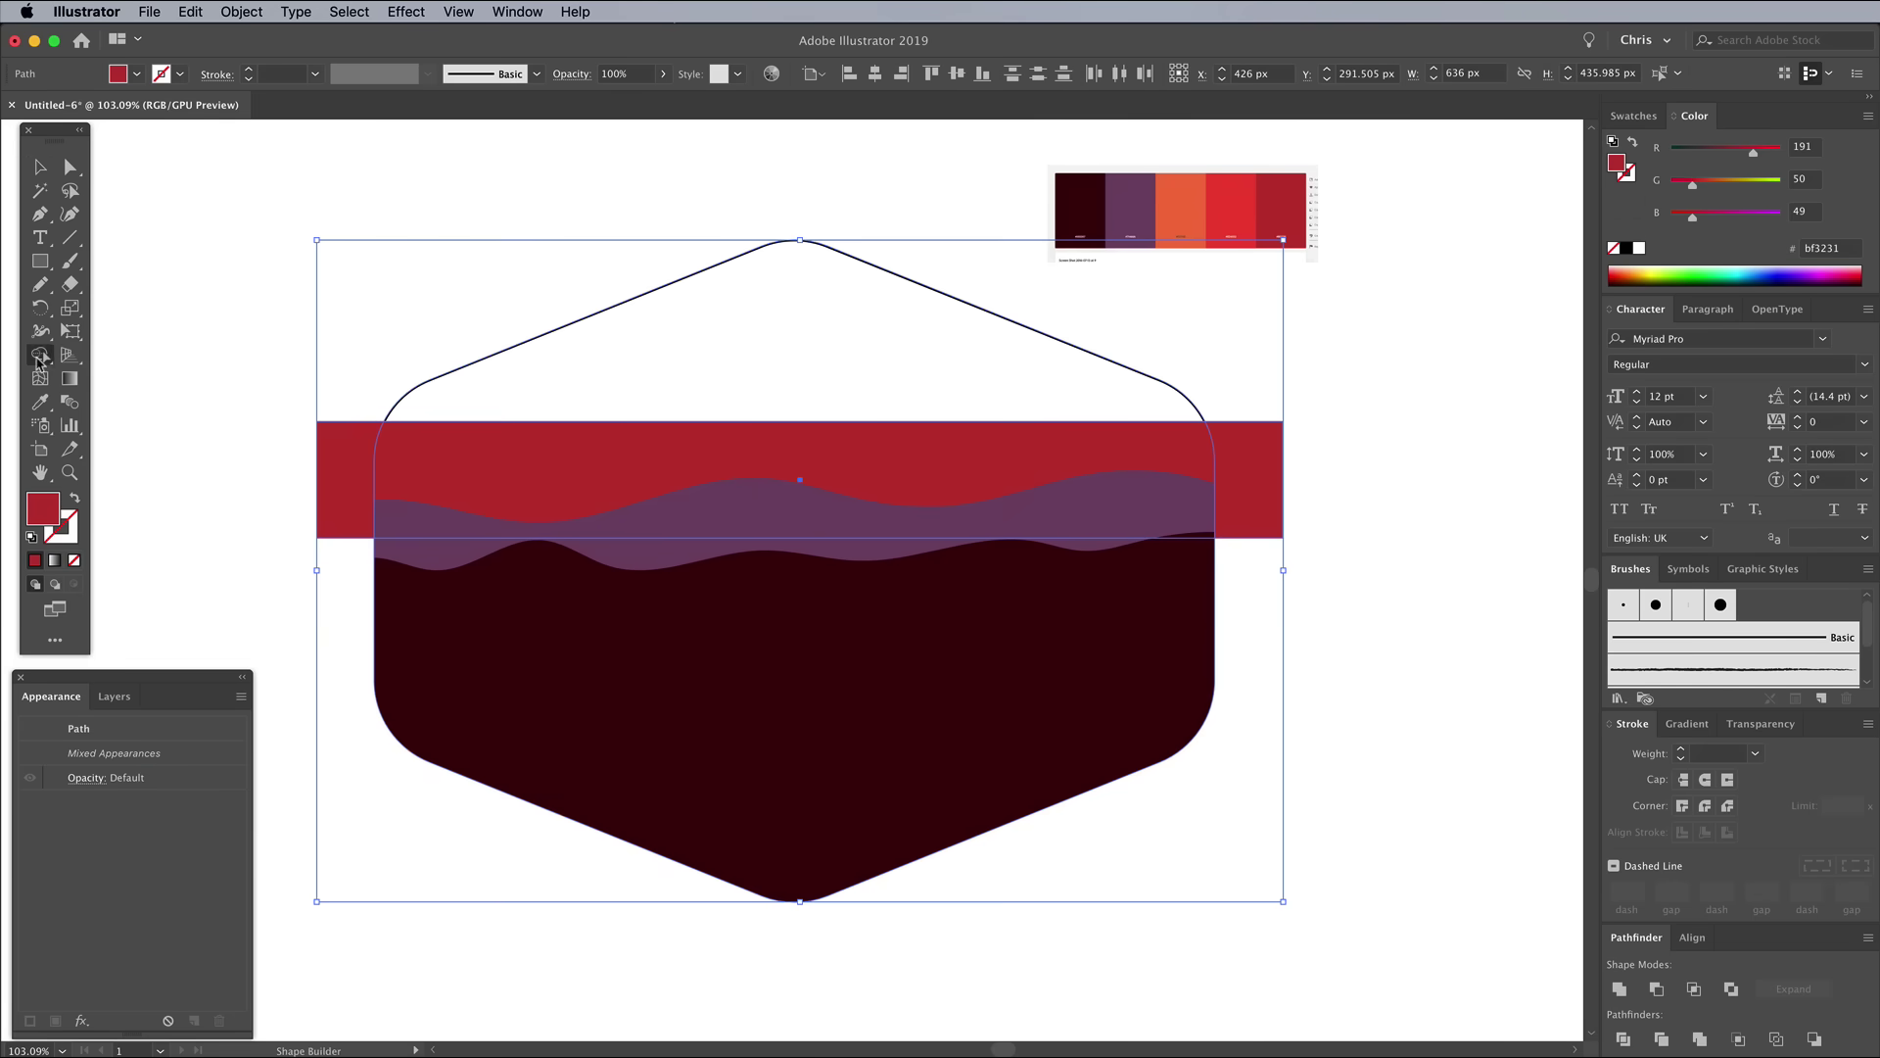
alt+click(347, 484)
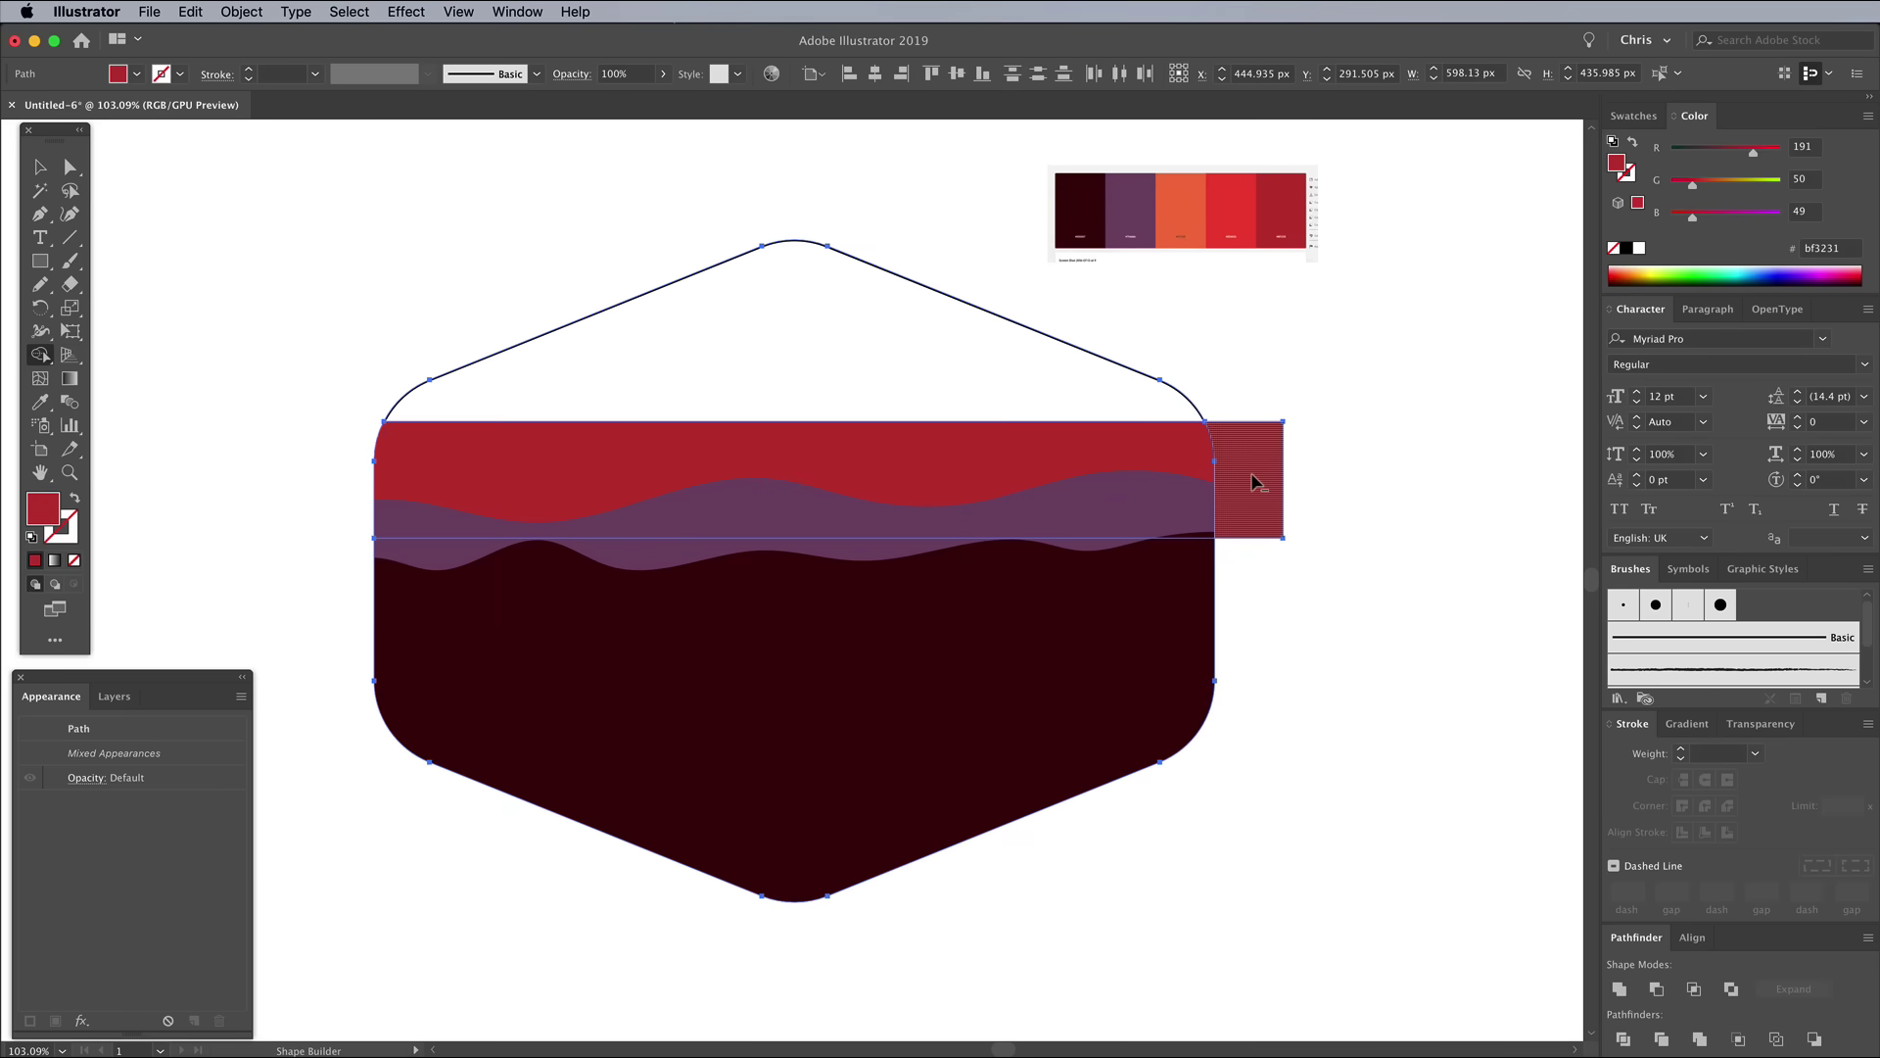
alt+click(1255, 482)
click(39, 166)
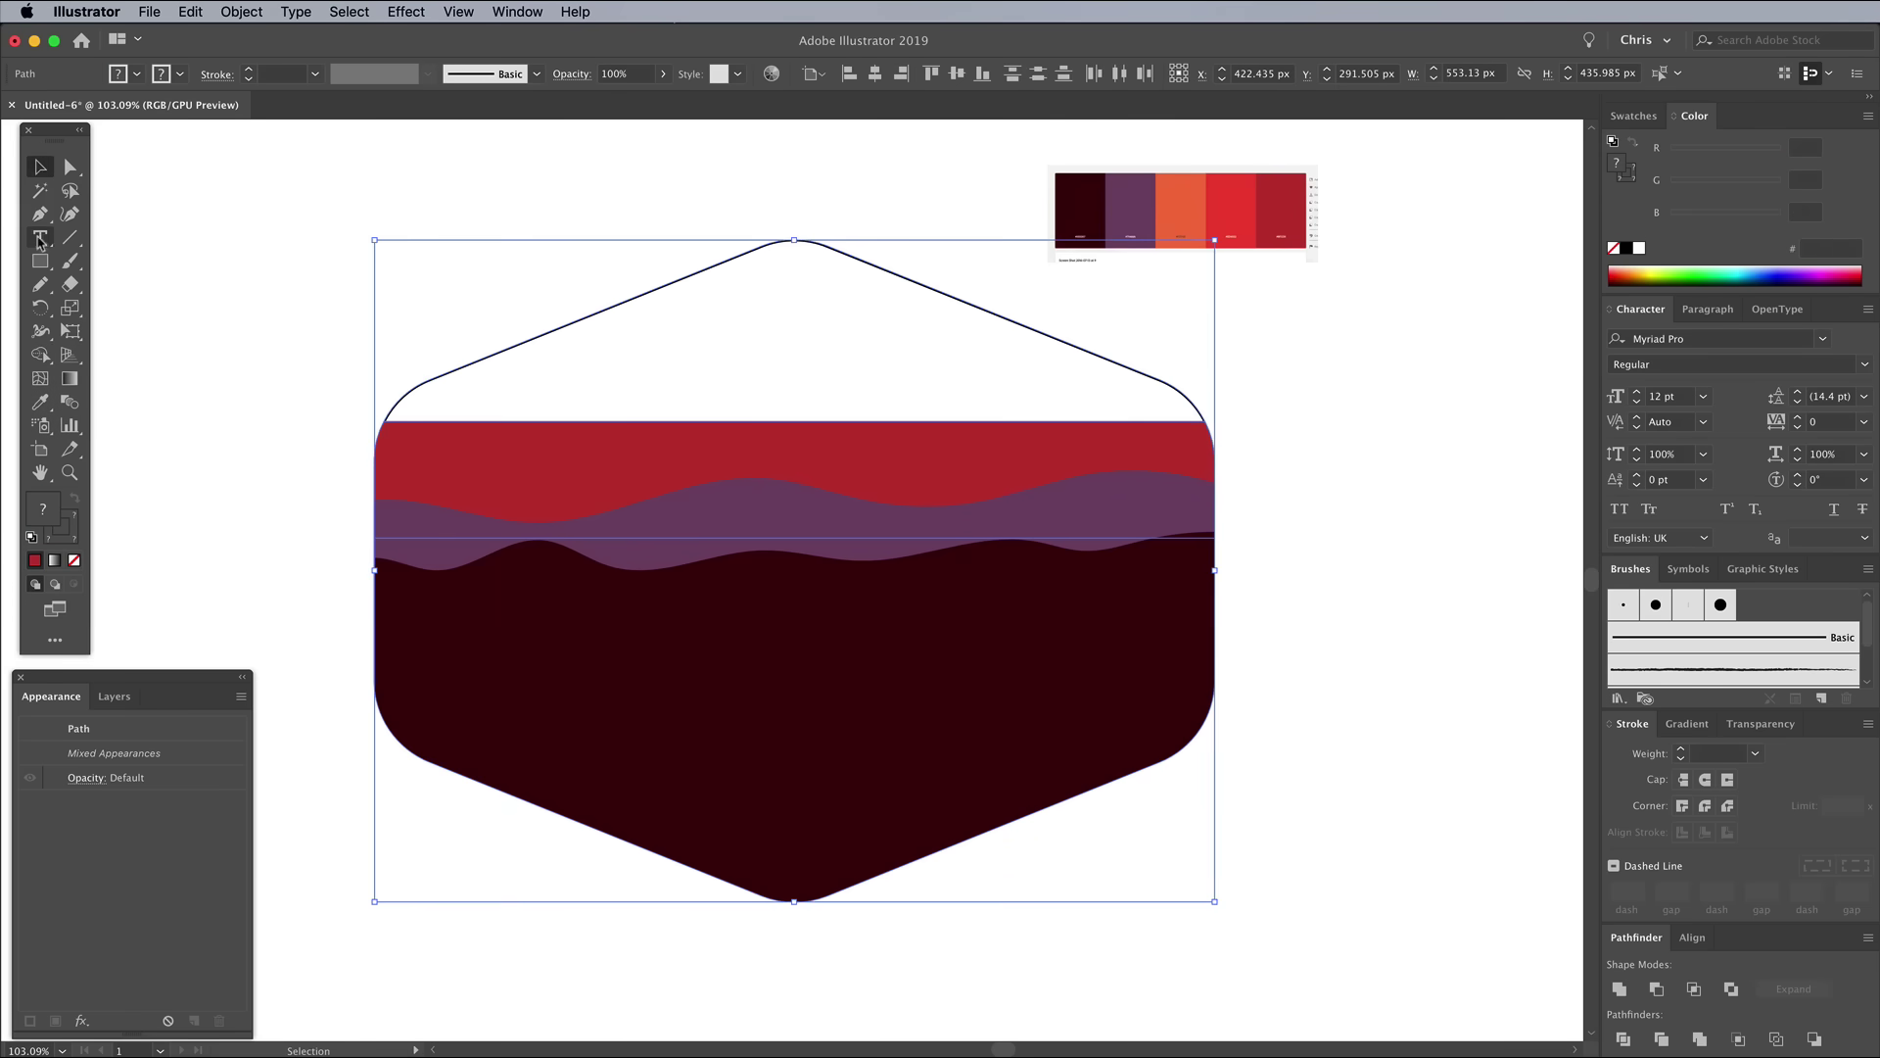
Draw a rectangle about 658 by 58 px directly above the dark red band, filled with the palette's bright red ee4133.
click(39, 261)
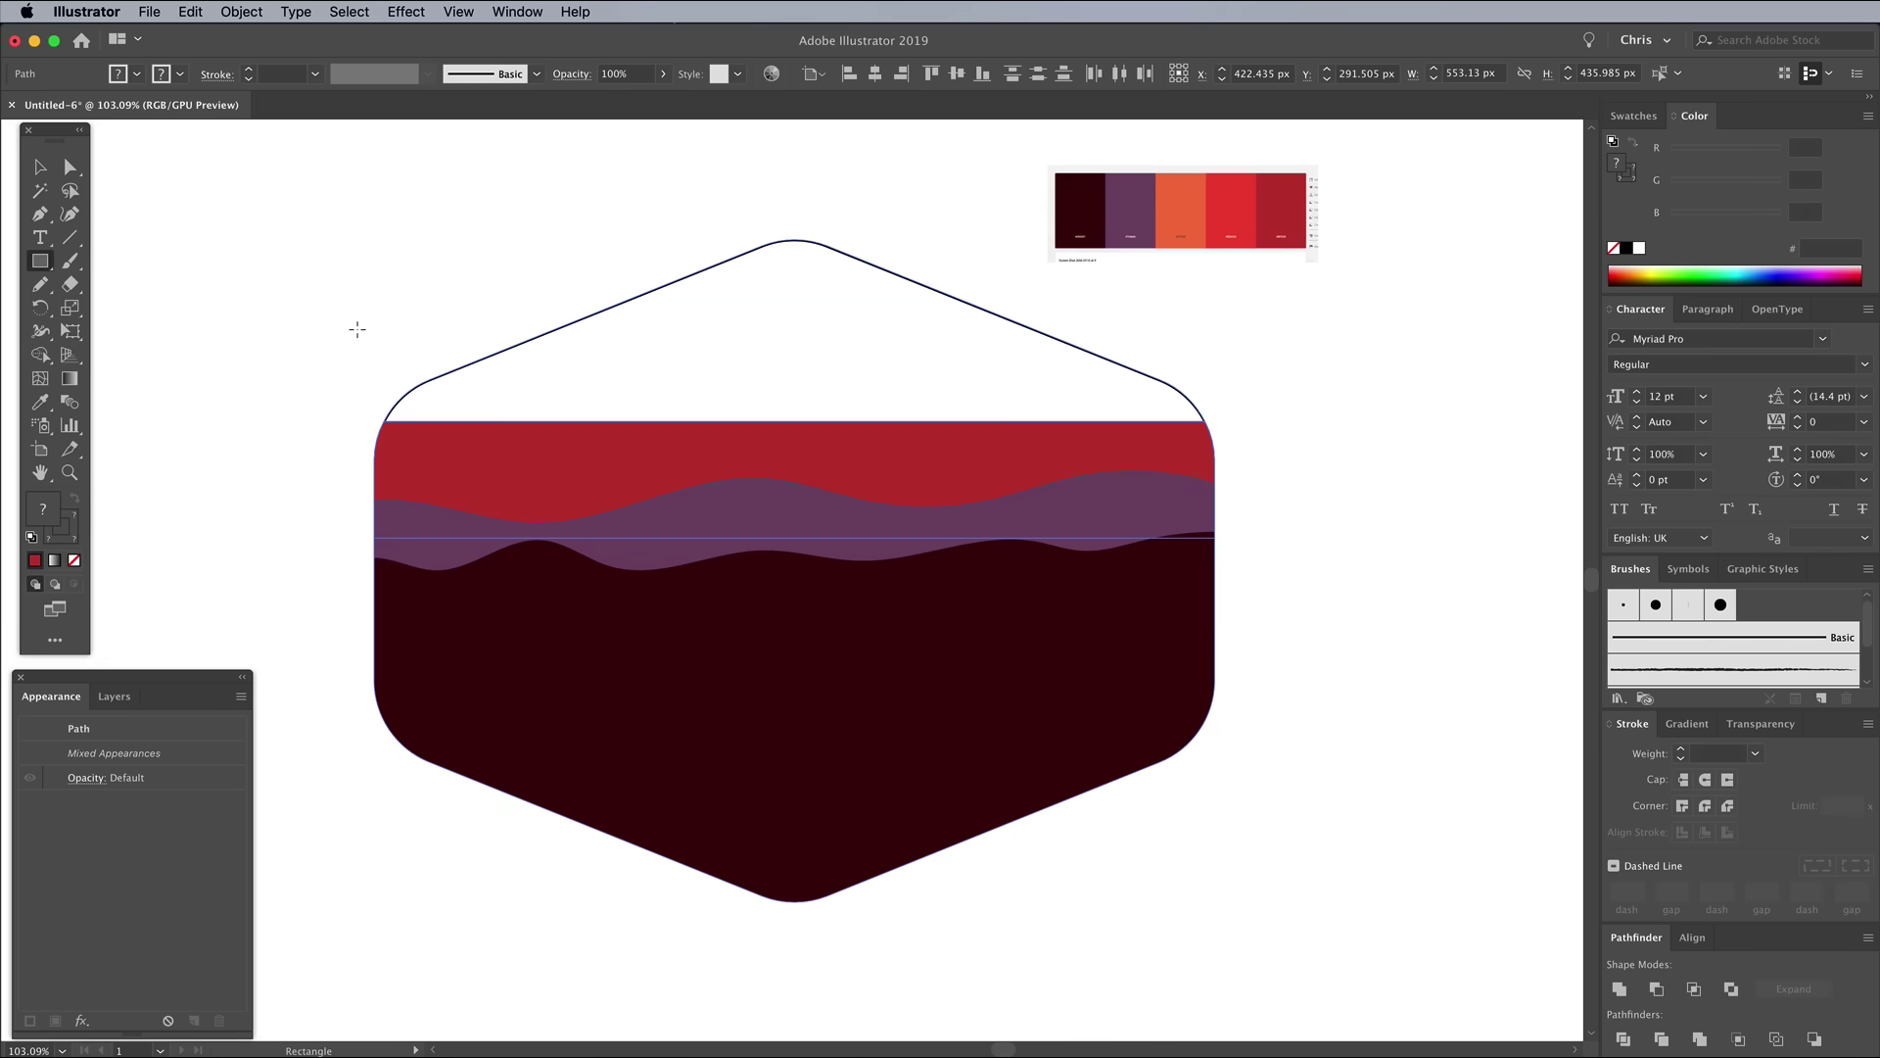
drag(338, 333, 1338, 420)
click(467, 11)
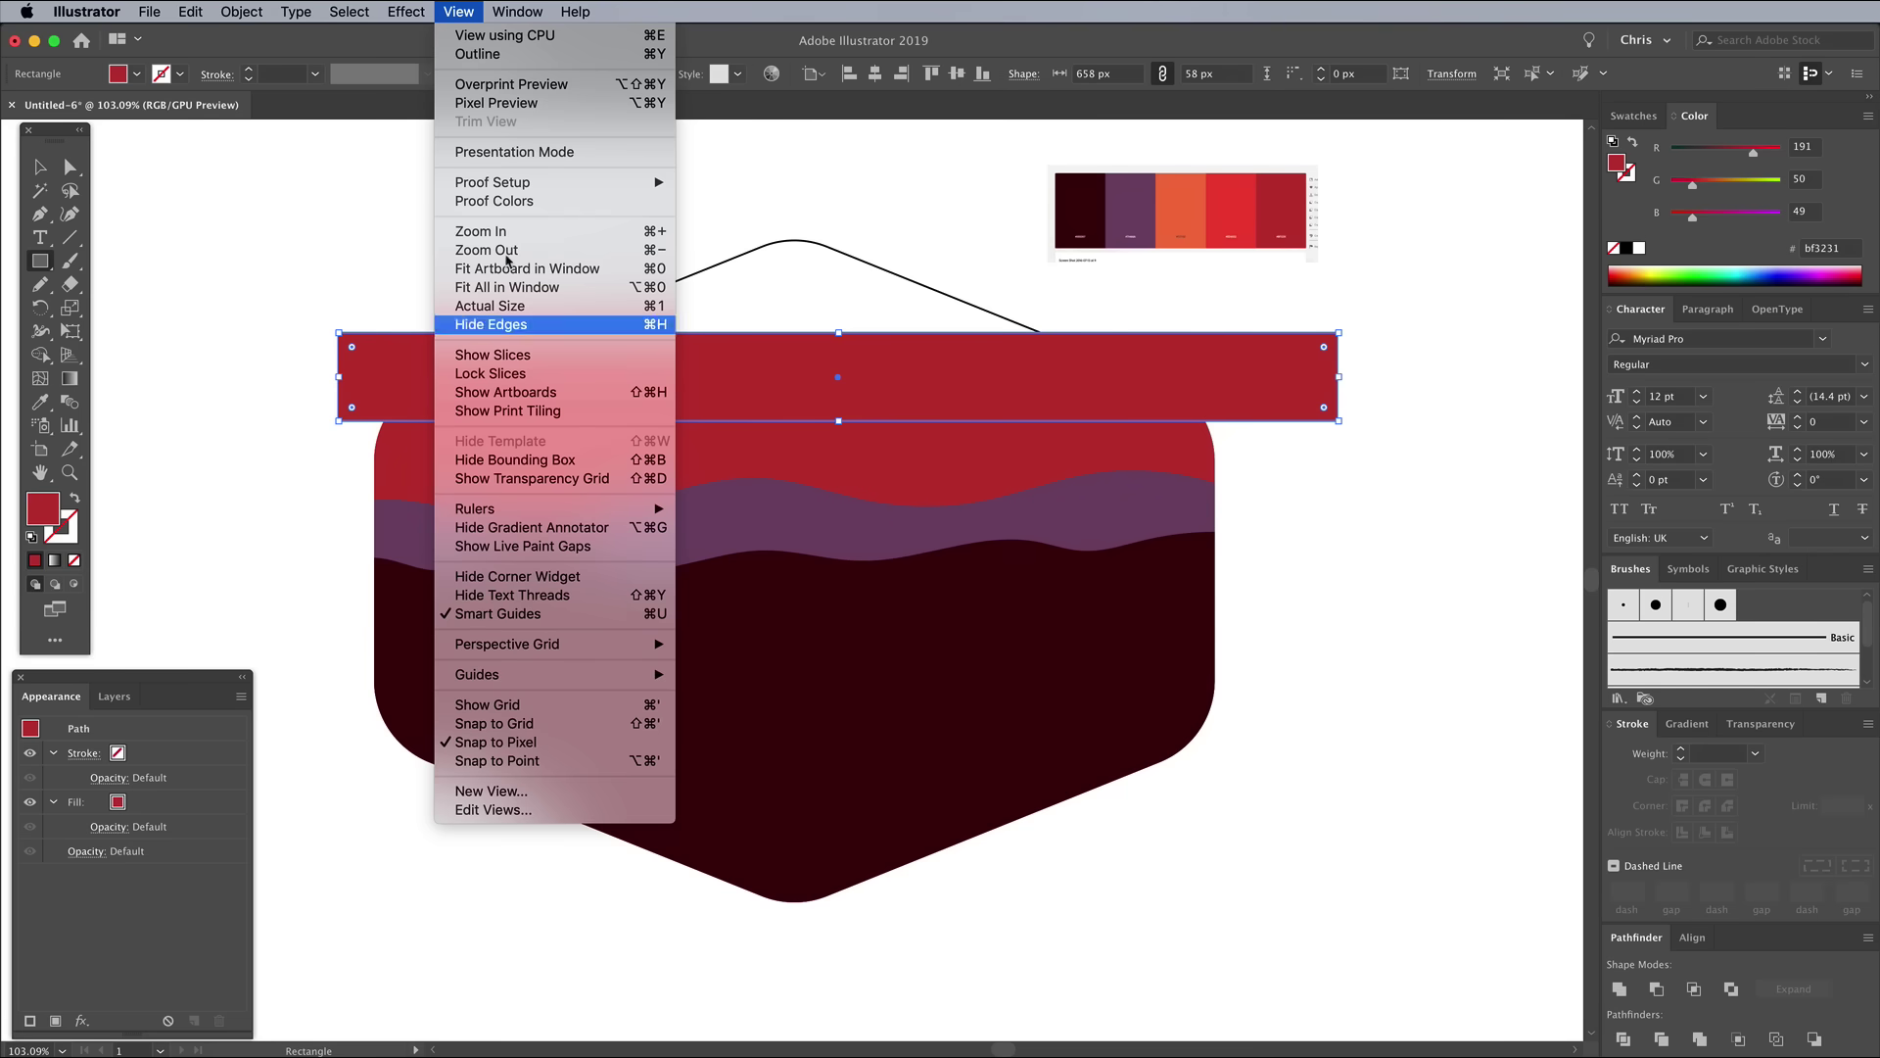
click(458, 12)
click(40, 403)
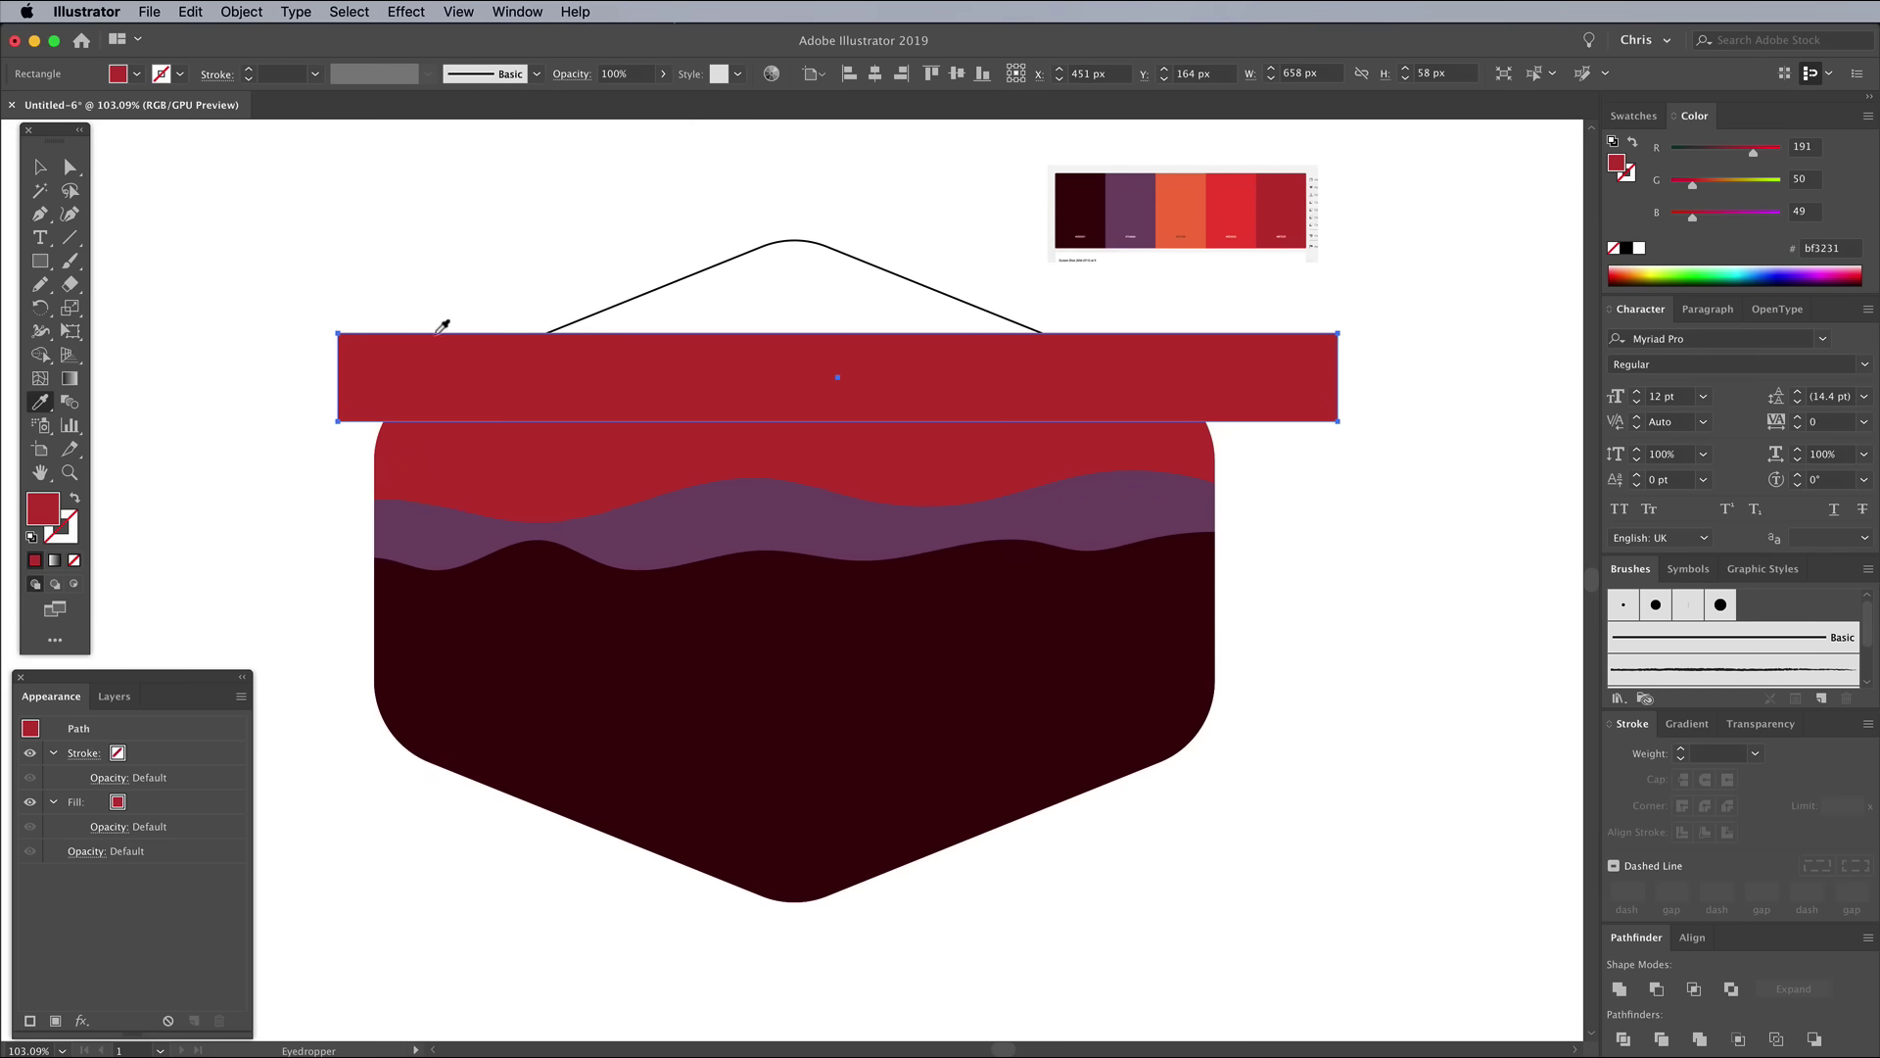
click(1237, 212)
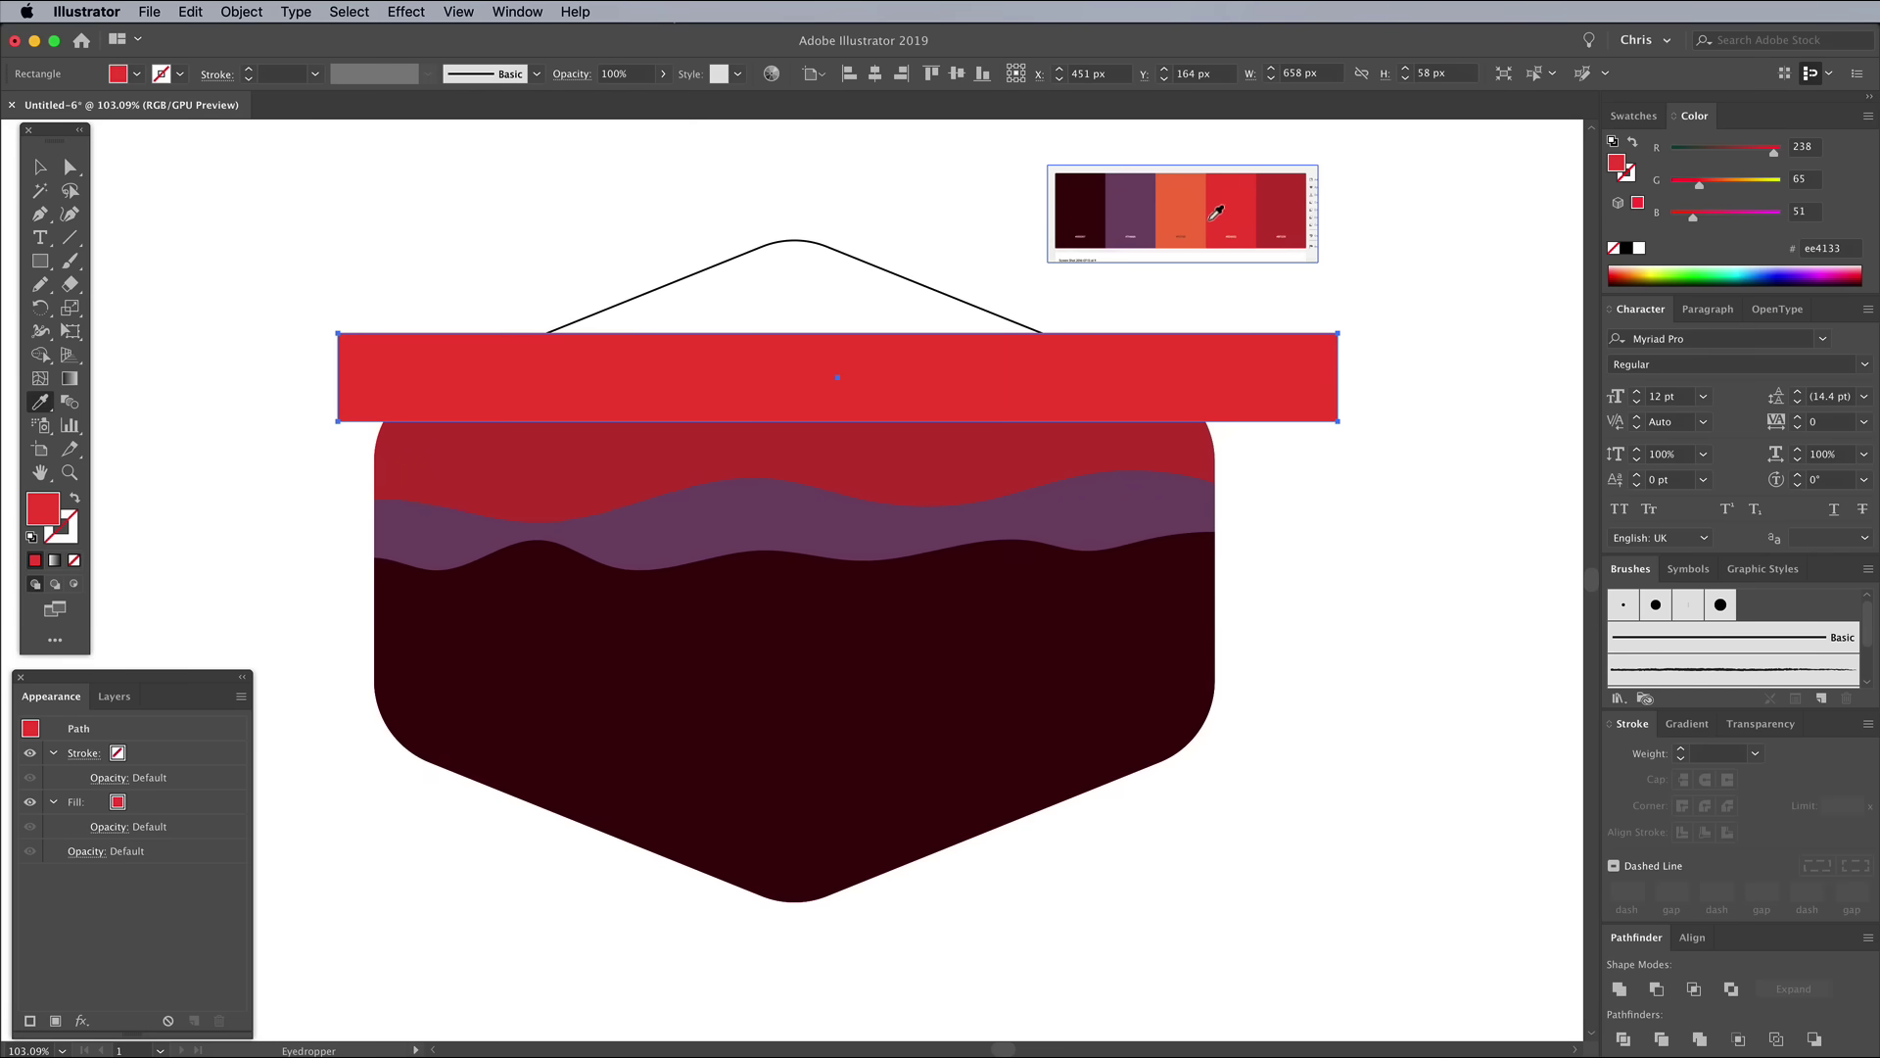
Remove the ends of the bright red rectangle lying outside the hexagon using the Shape Builder.
click(40, 168)
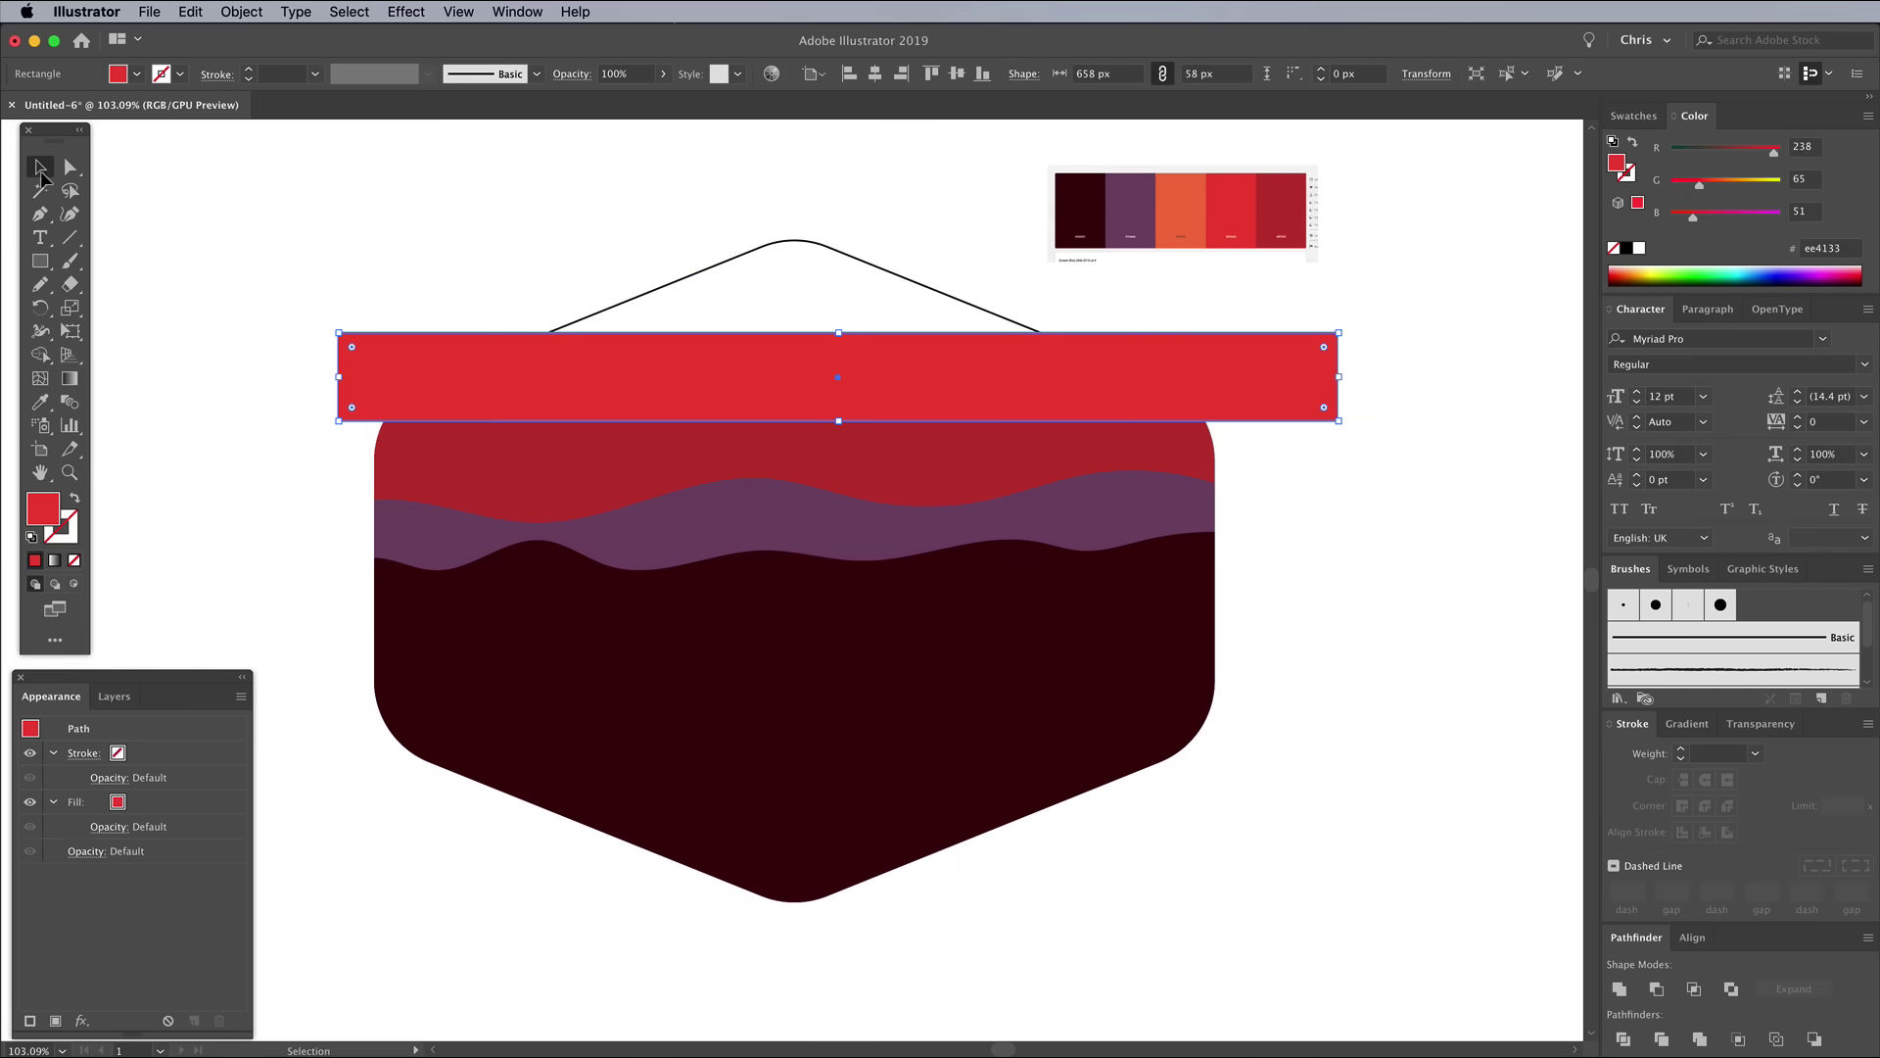
shift+click(662, 282)
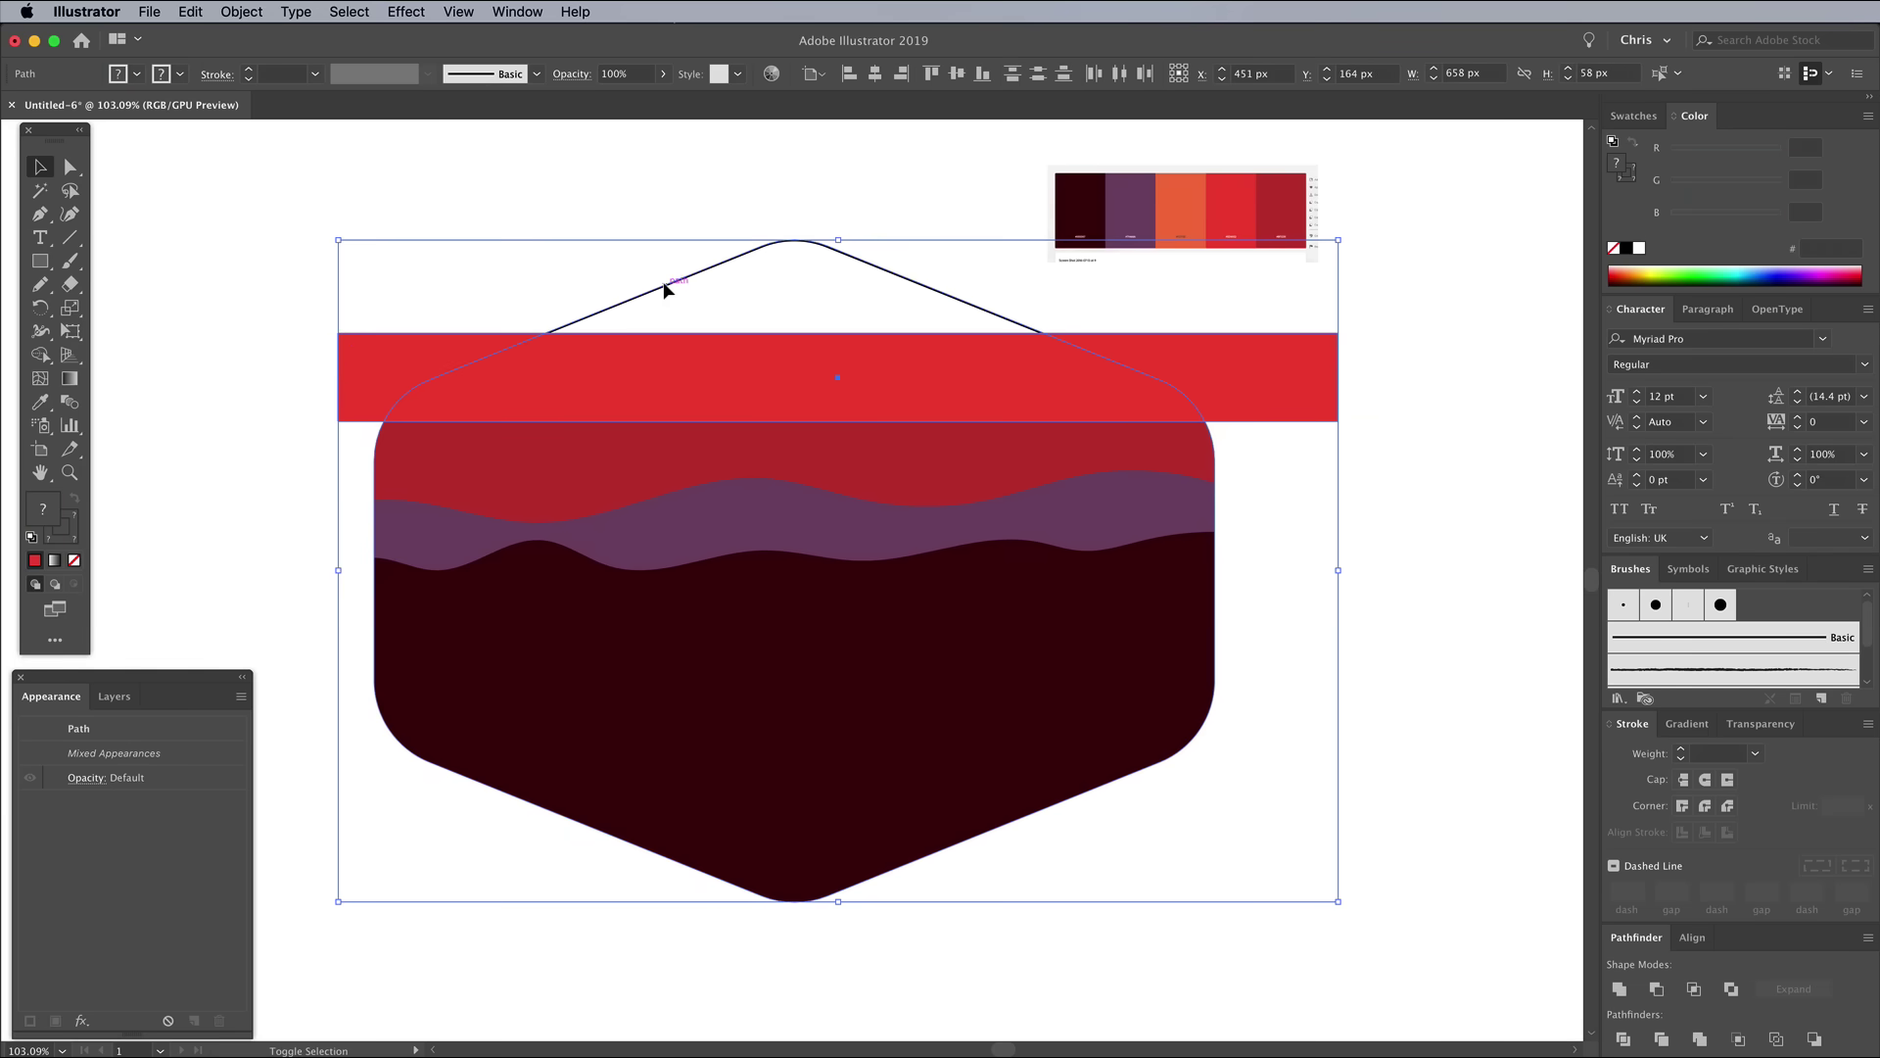
click(40, 358)
alt+click(359, 356)
alt+click(1308, 361)
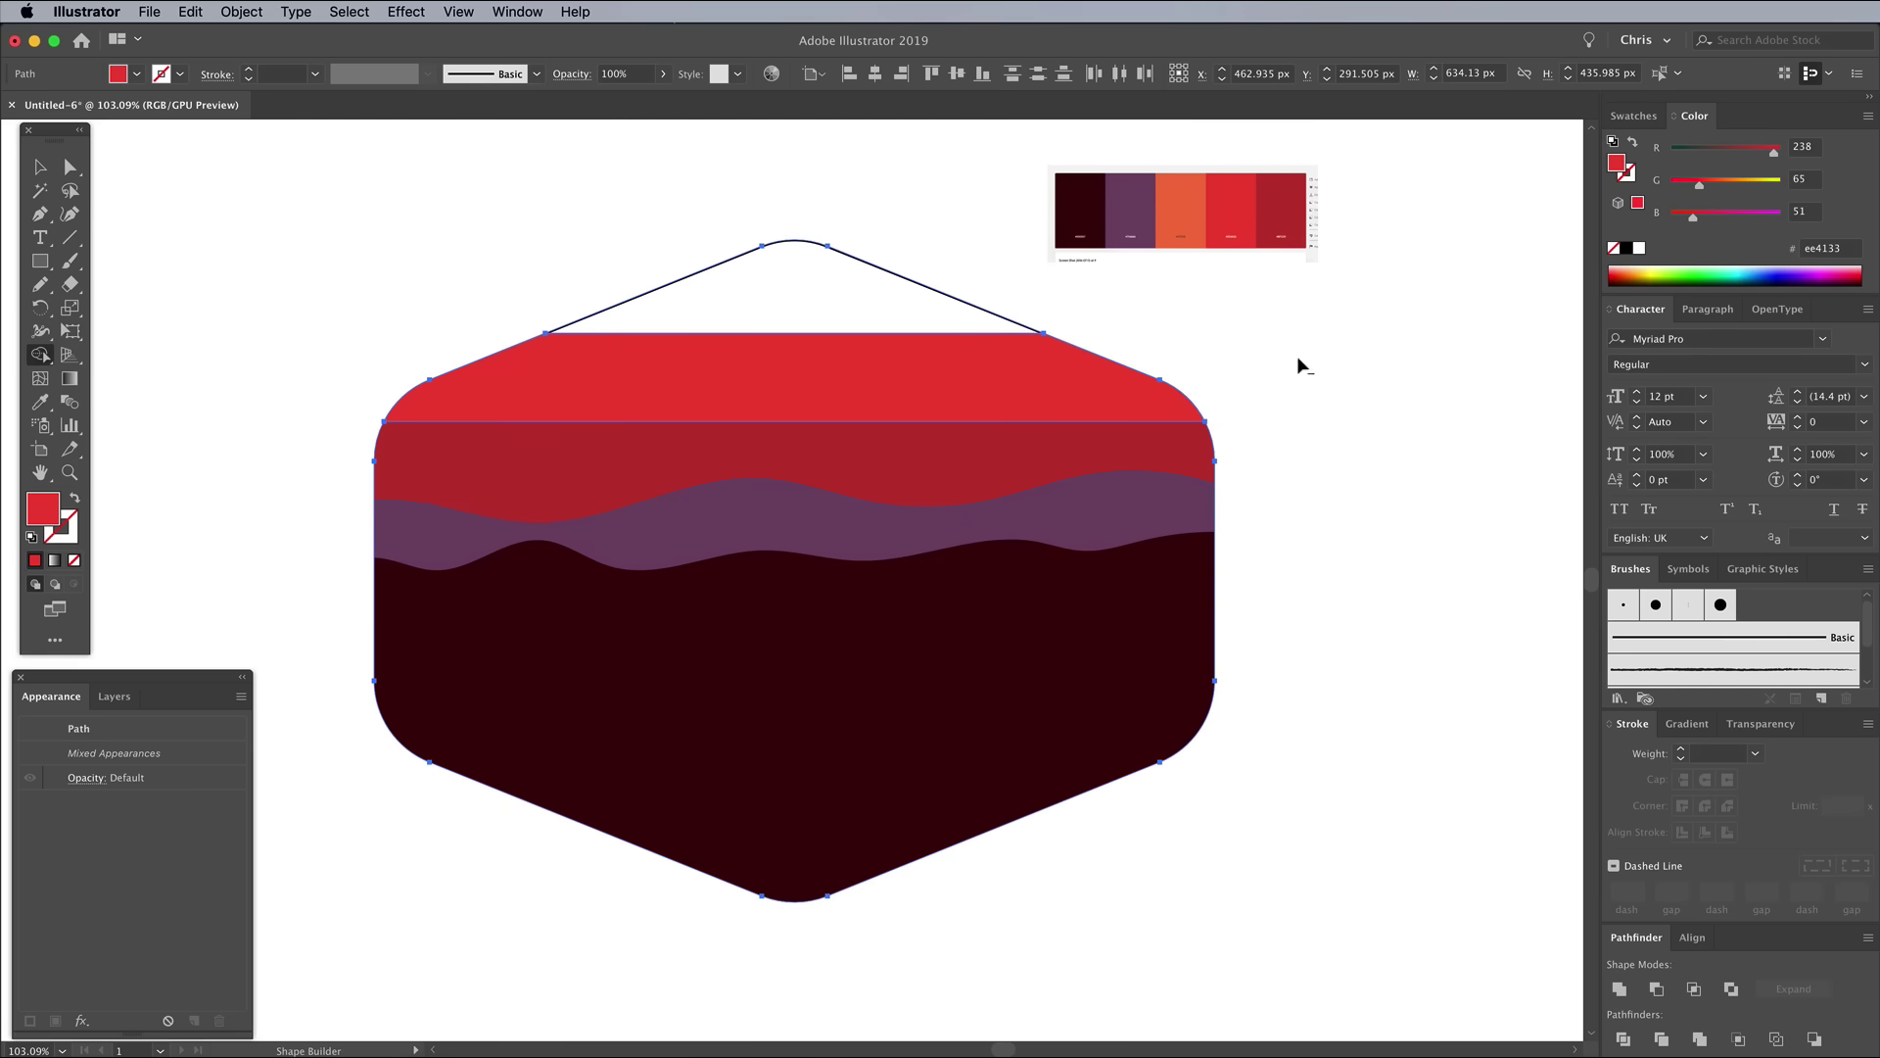
Draw a rectangle about 393 by 74 px covering the hexagon's peak above the bright red band, filled with the palette's orange f2713f.
click(40, 261)
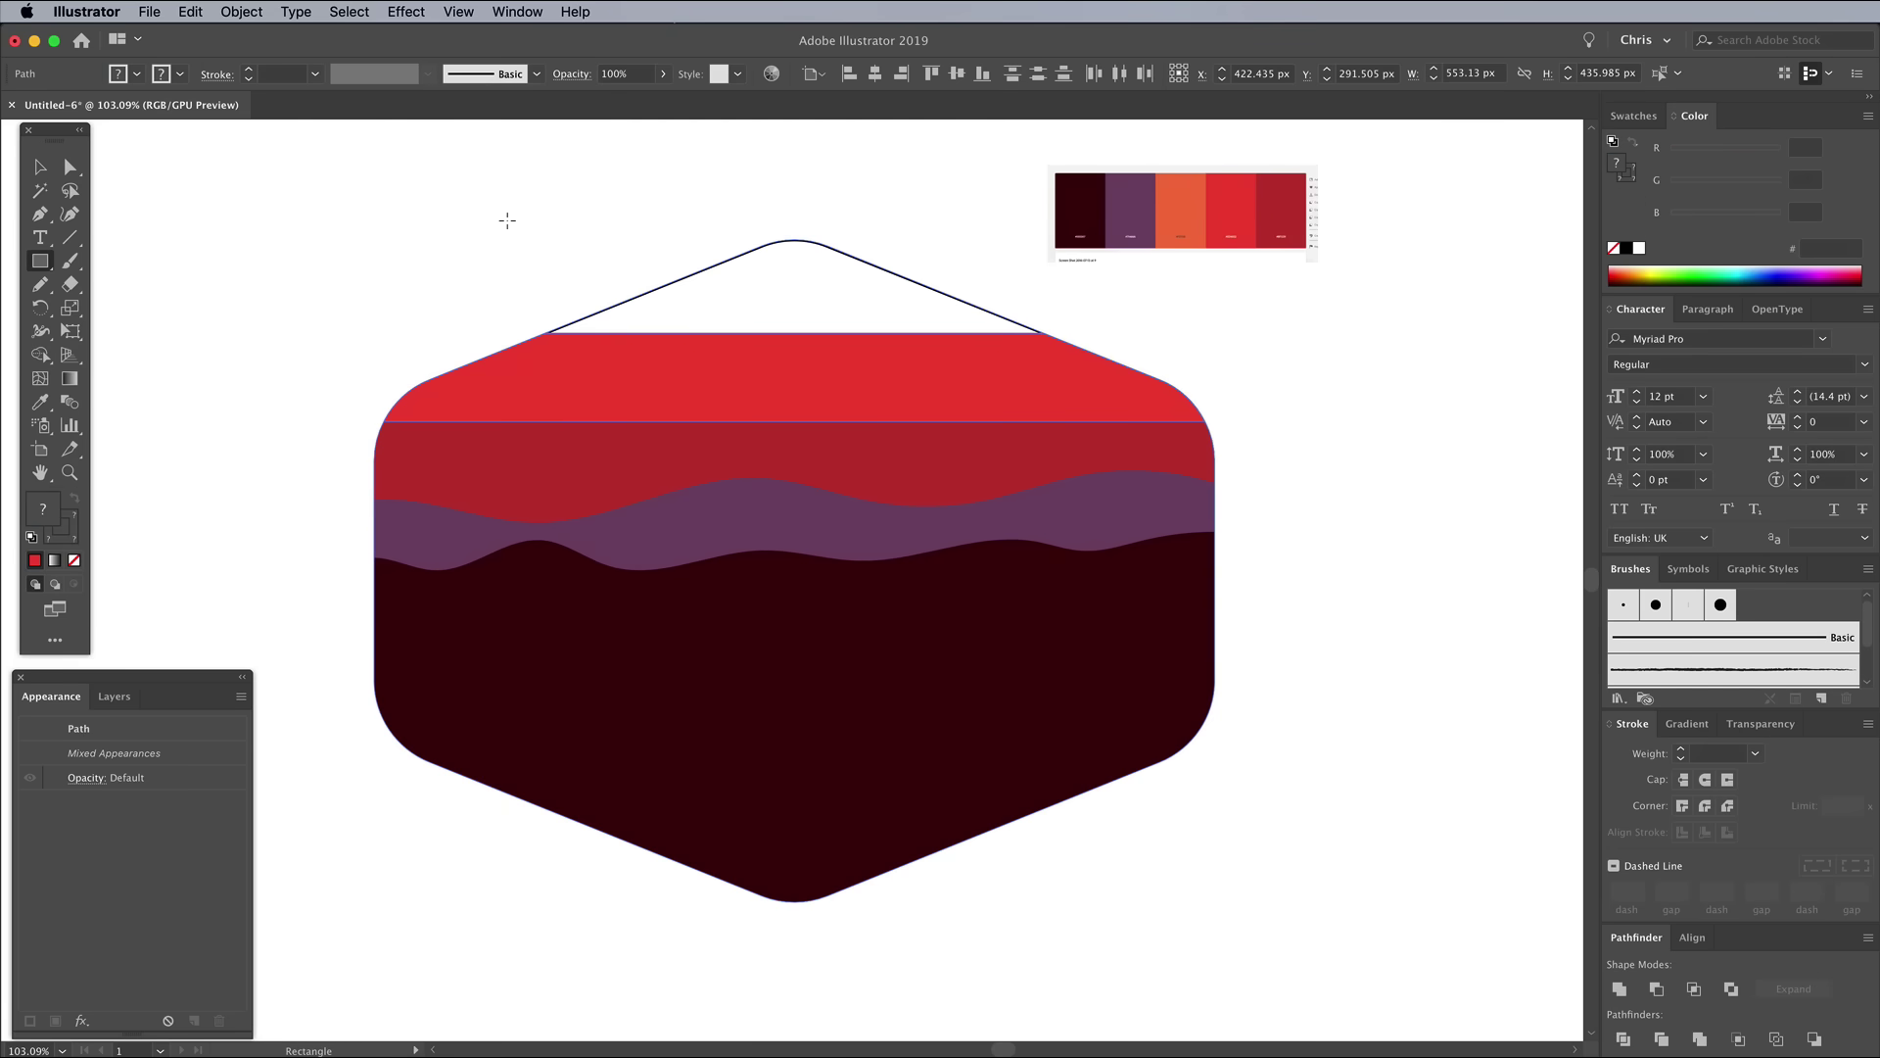
drag(507, 220, 1104, 333)
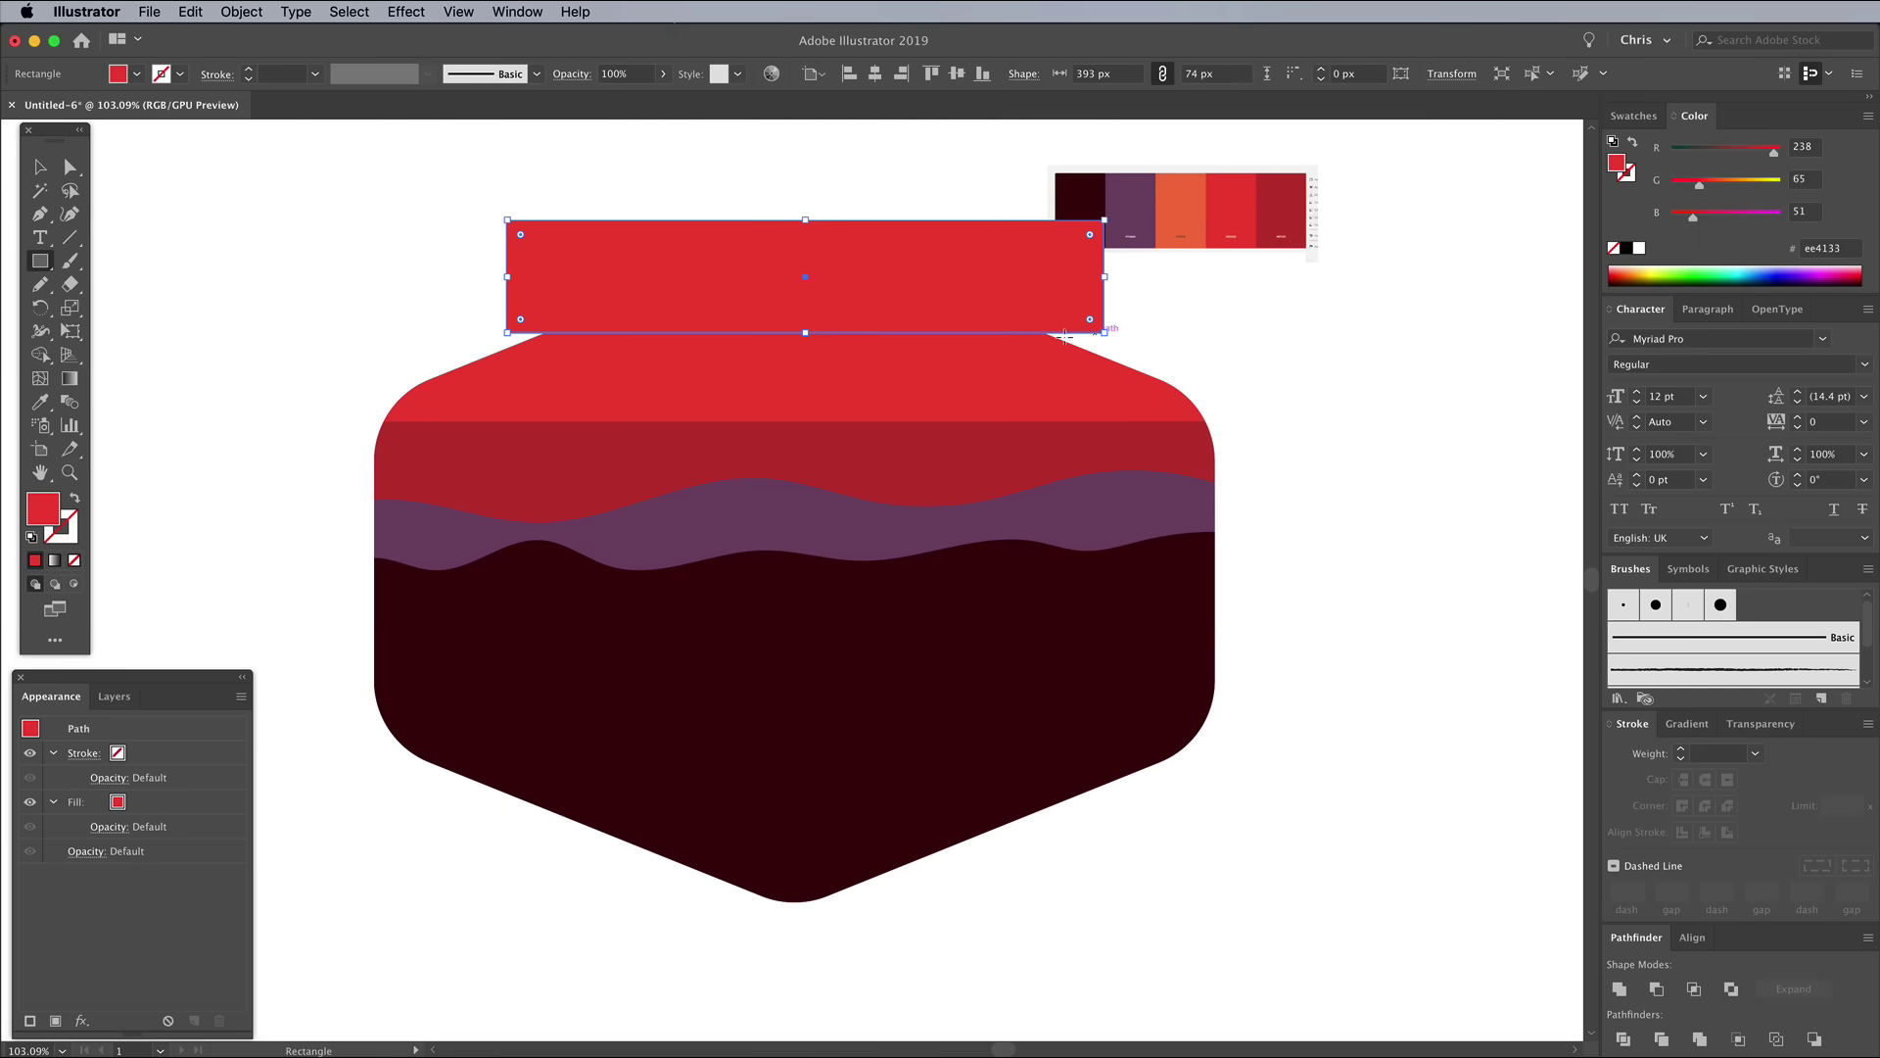
click(47, 410)
click(1185, 199)
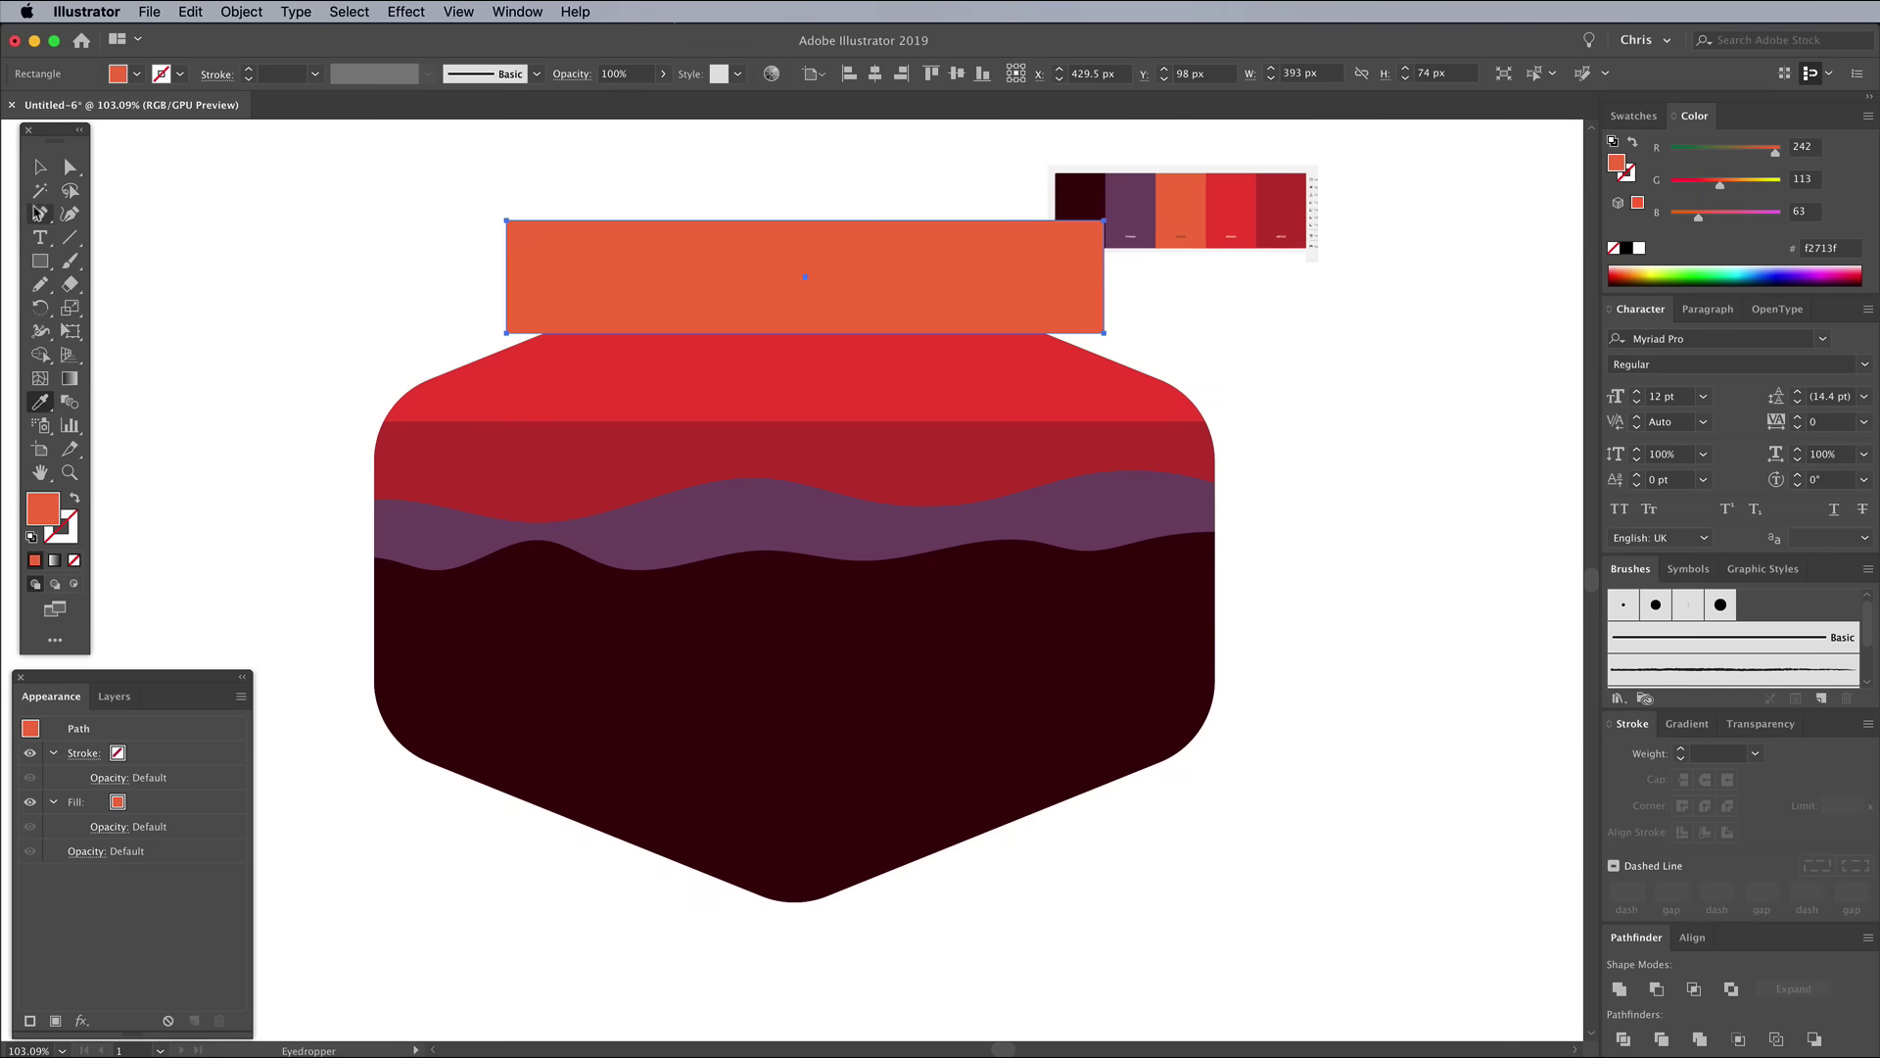
Cut away the part of the orange rectangle outside the hexagon's peak using the Shape Builder, and deselect everything.
click(40, 167)
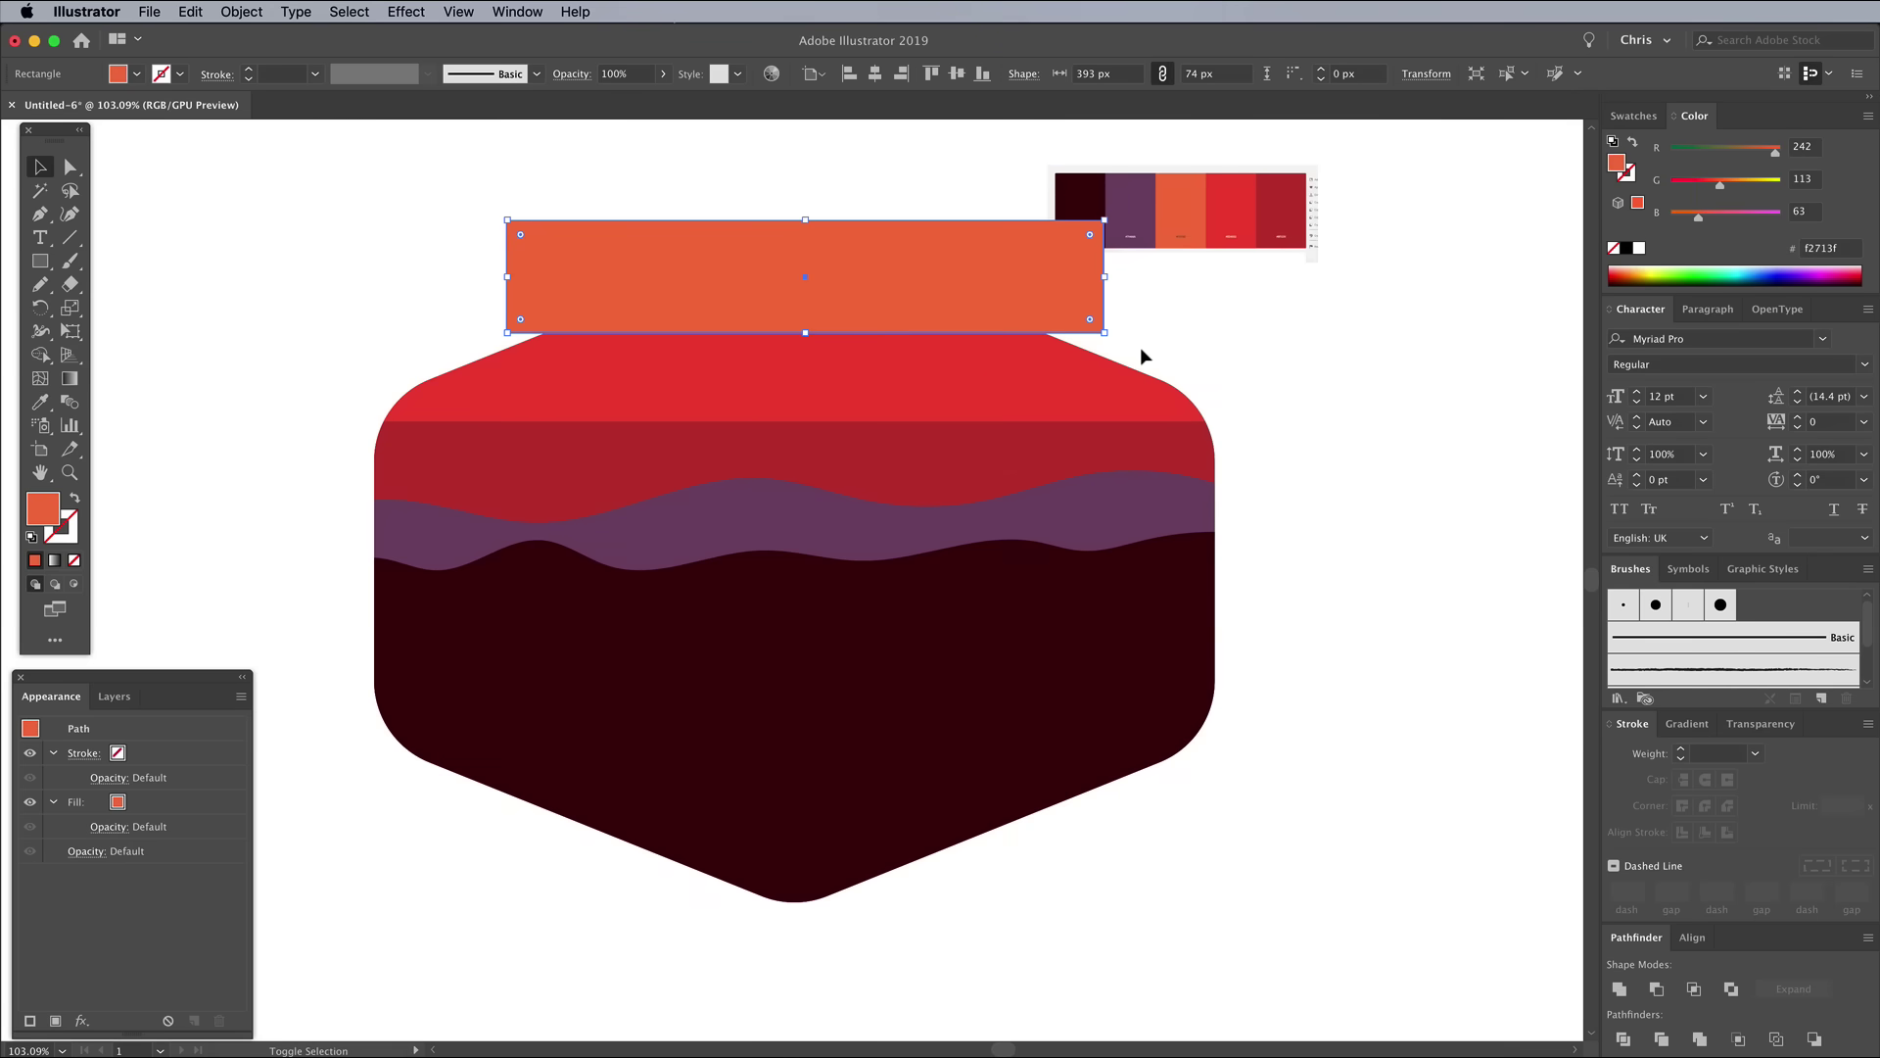
drag(1187, 336, 1126, 389)
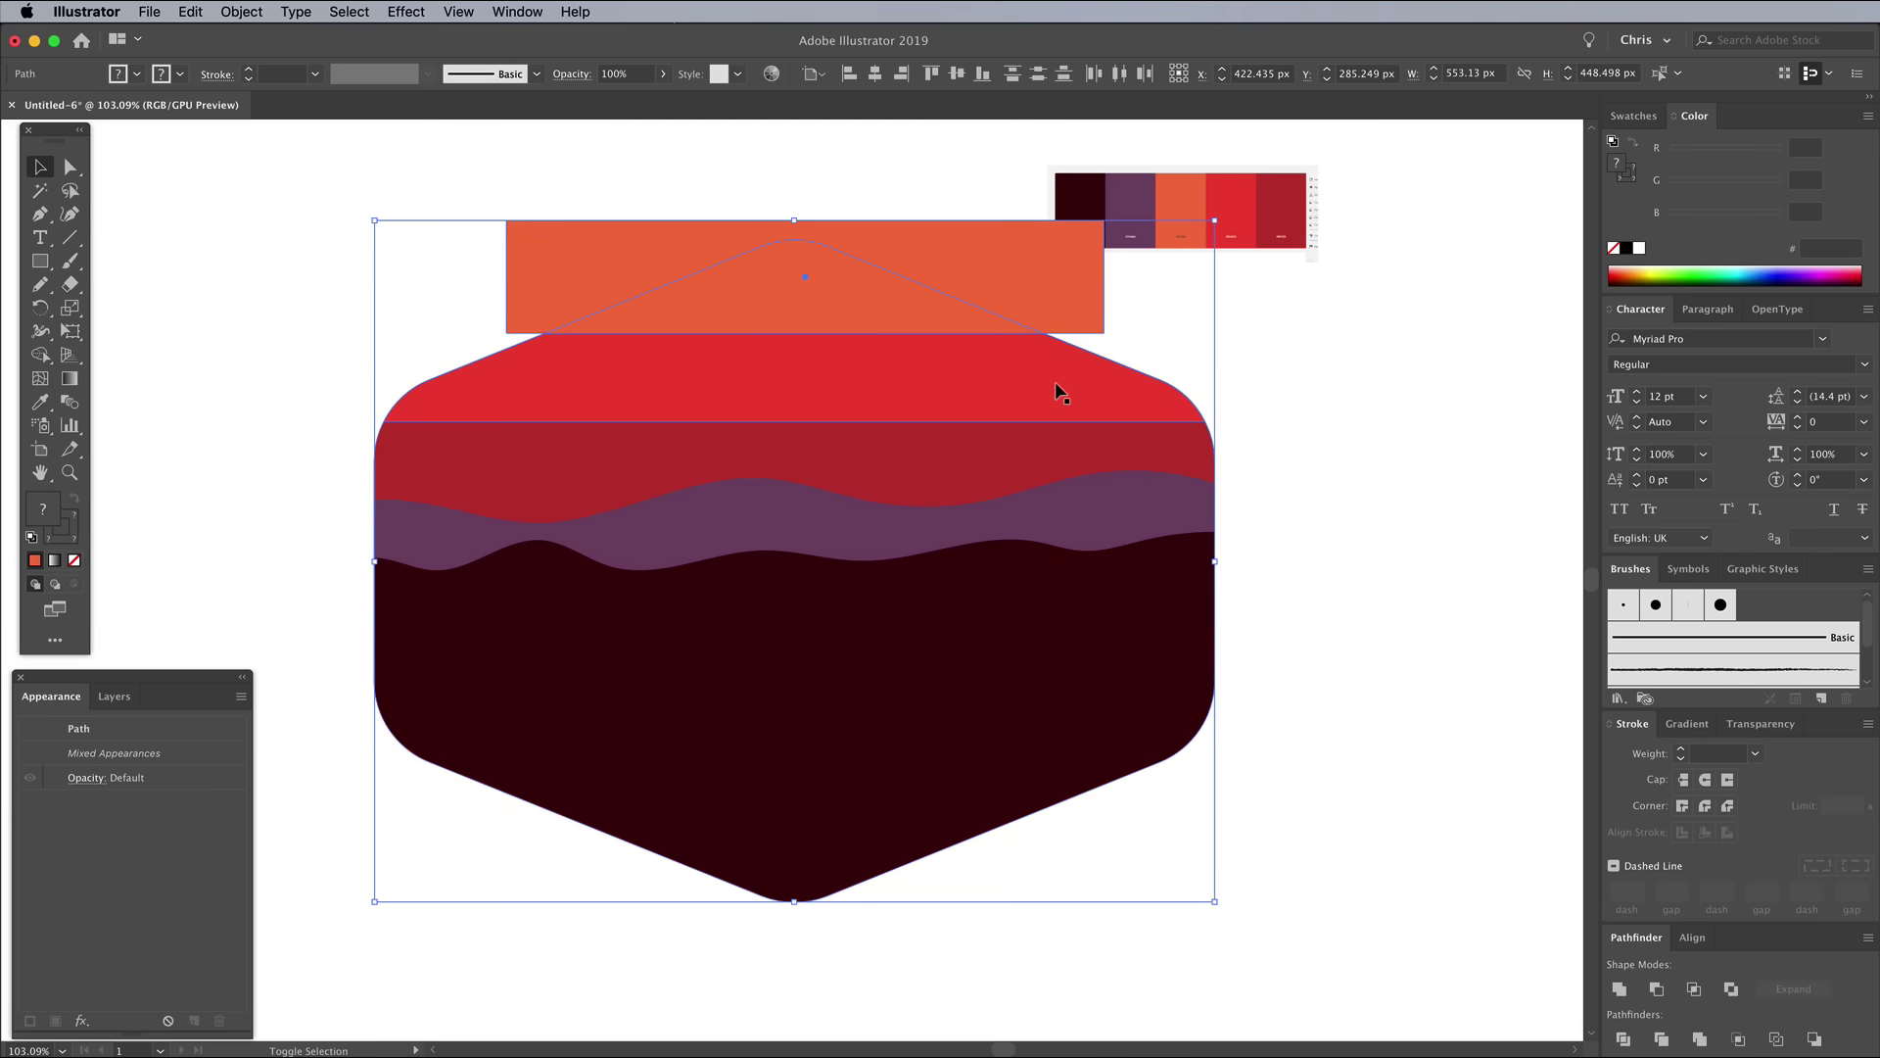
key(shift+m)
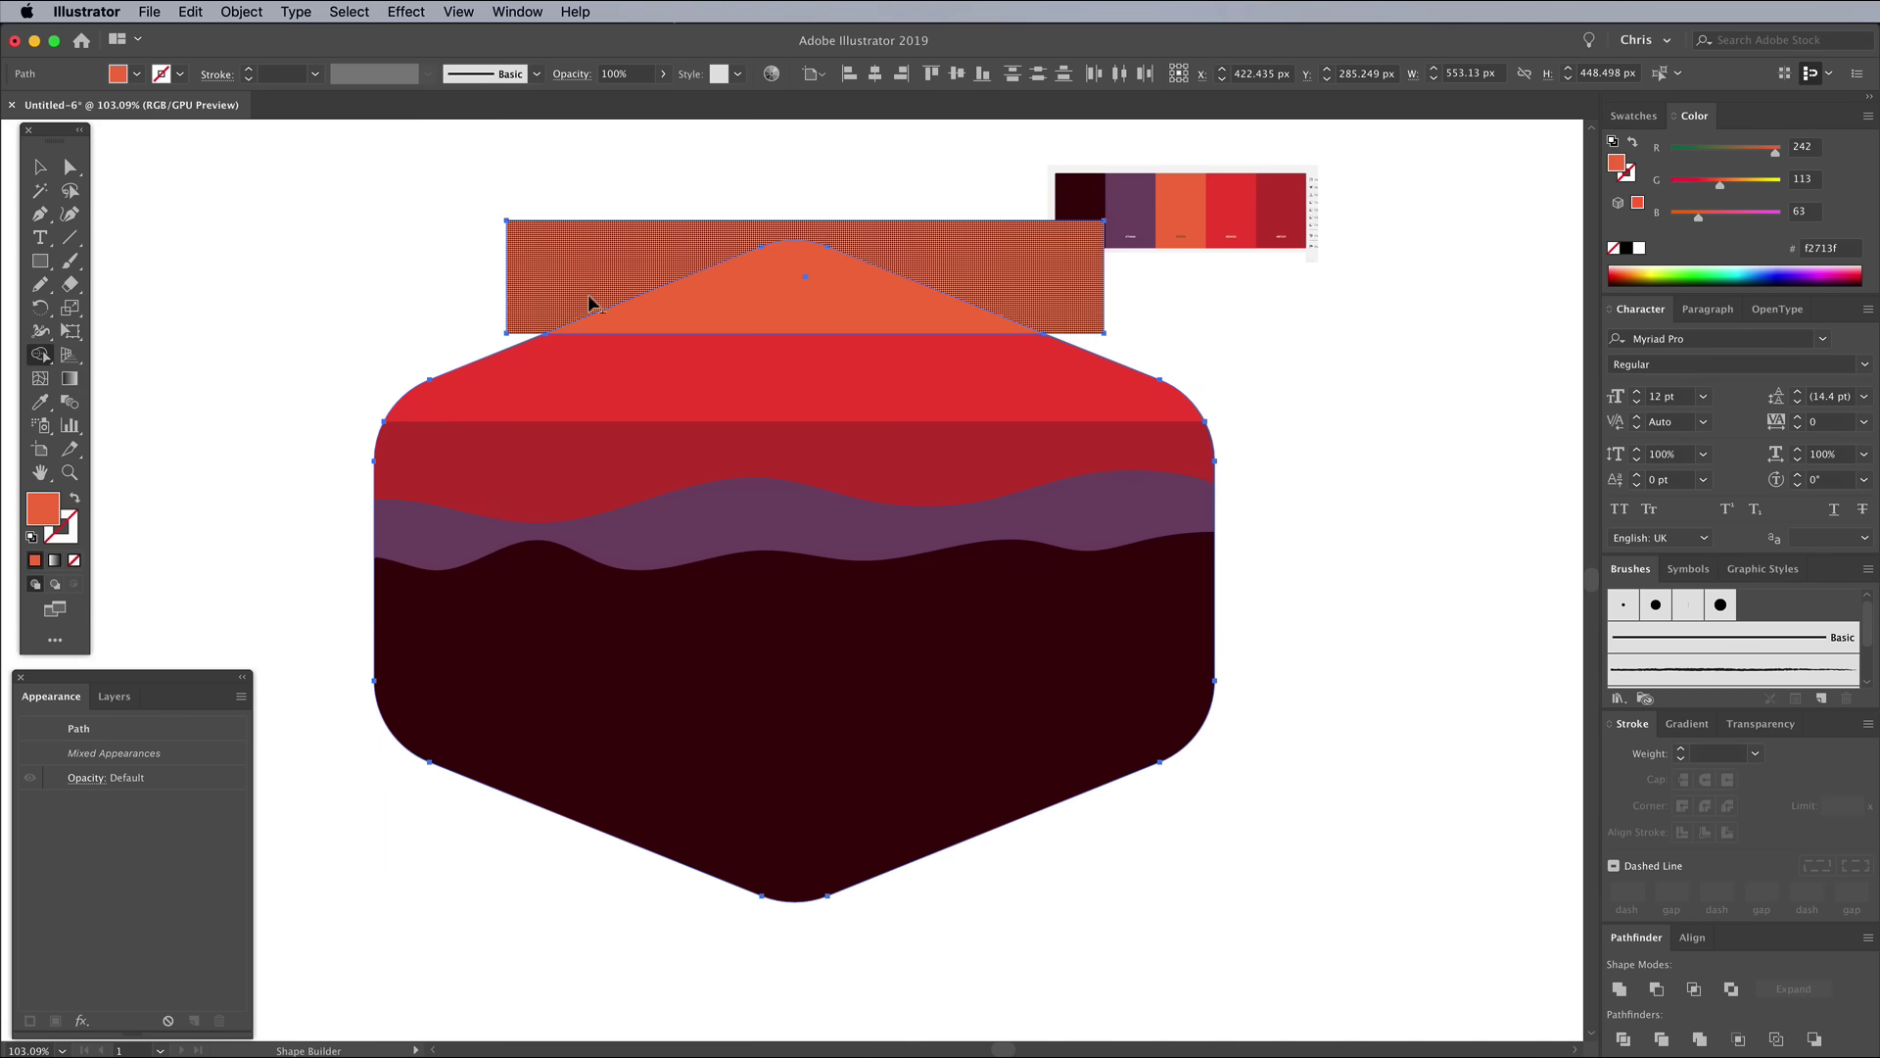
alt+click(595, 279)
key(v)
click(208, 277)
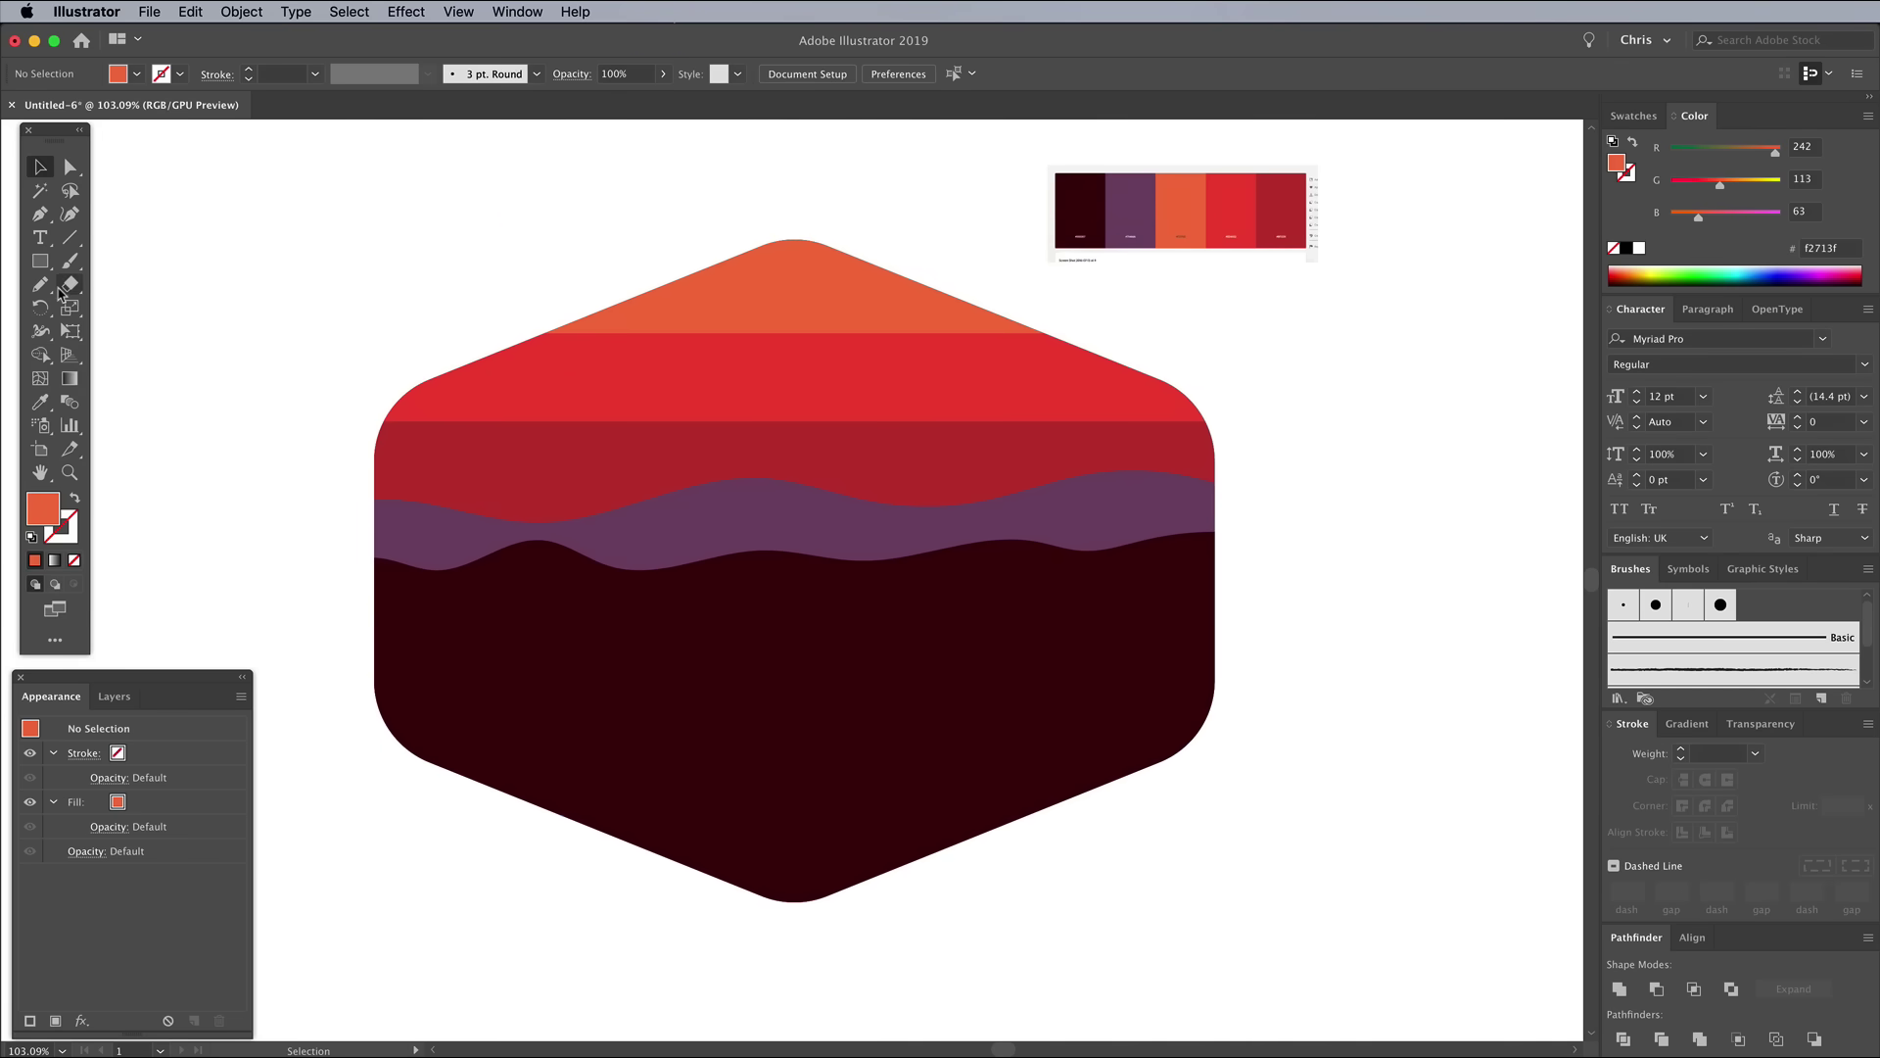
Draw a sun circle about 87 px across, overlapping the red bands and the purple wave's right-hand dip, filled with yellow f9dd67.
drag(40, 260, 116, 309)
double_click(45, 508)
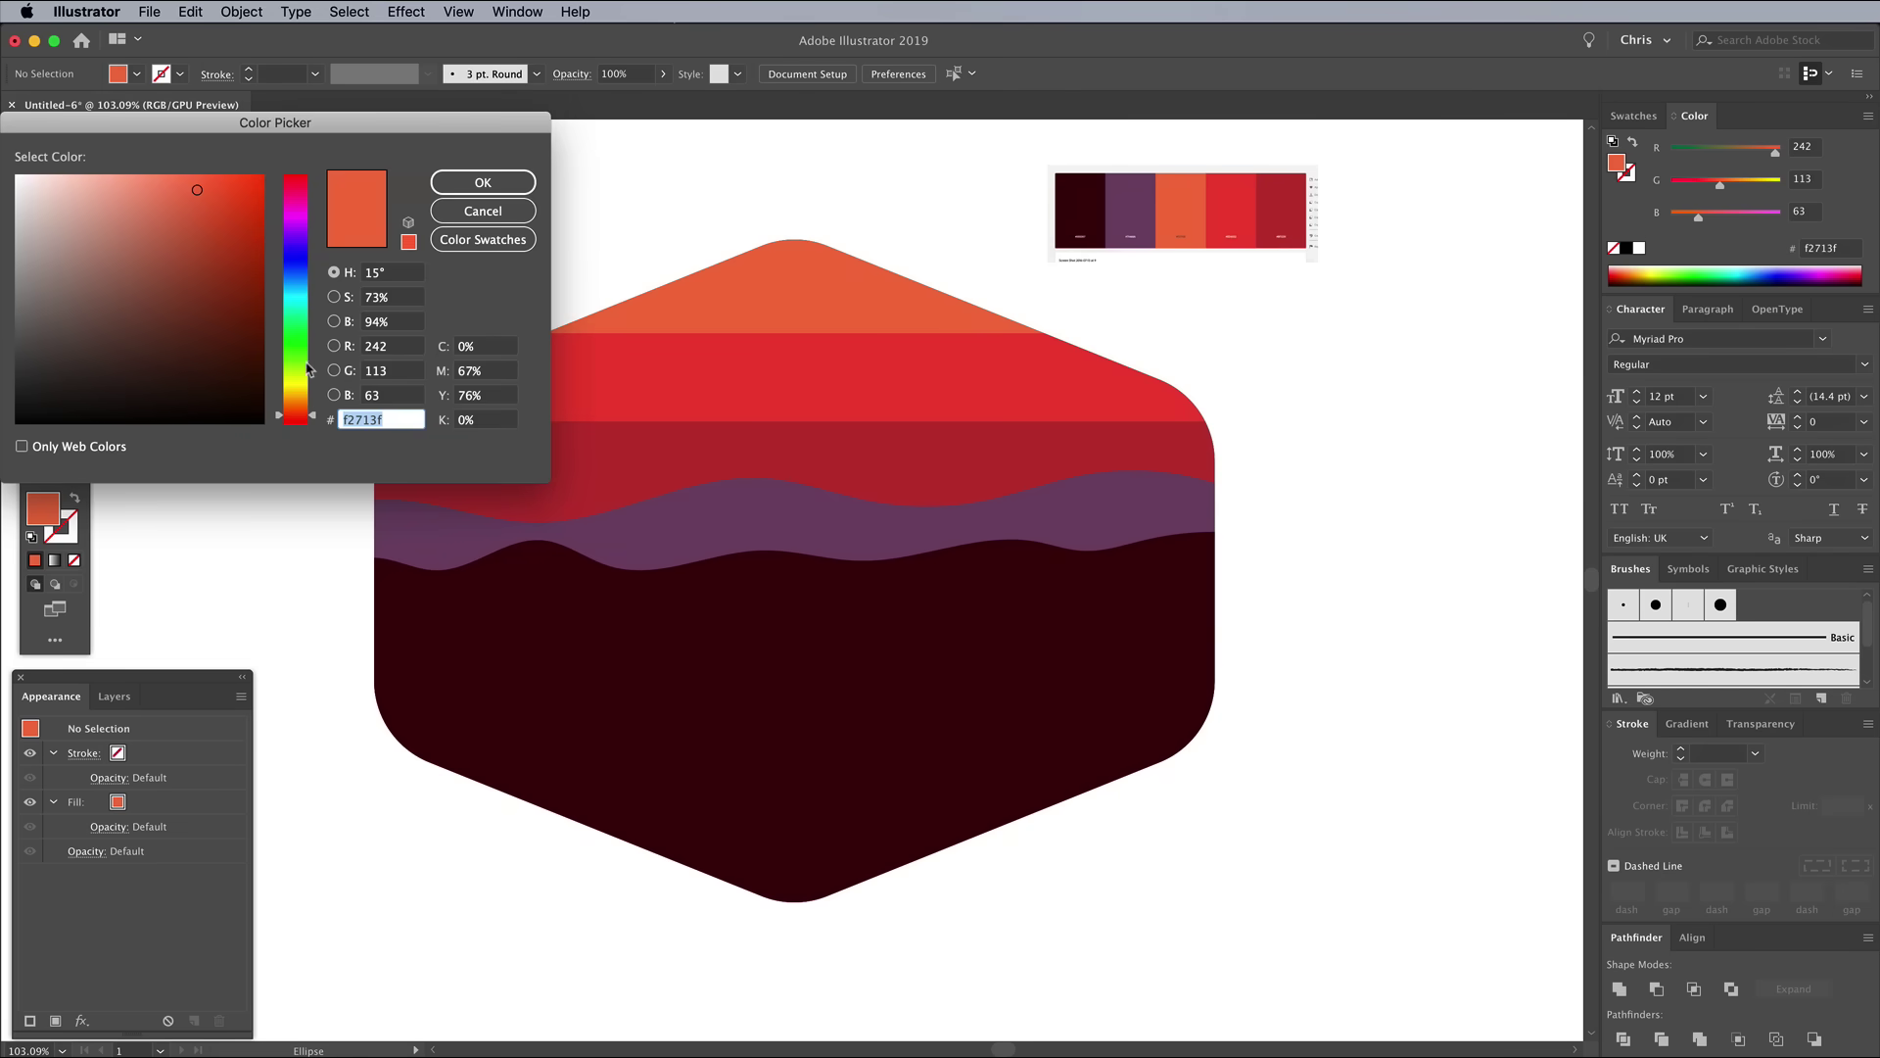
drag(314, 412, 314, 391)
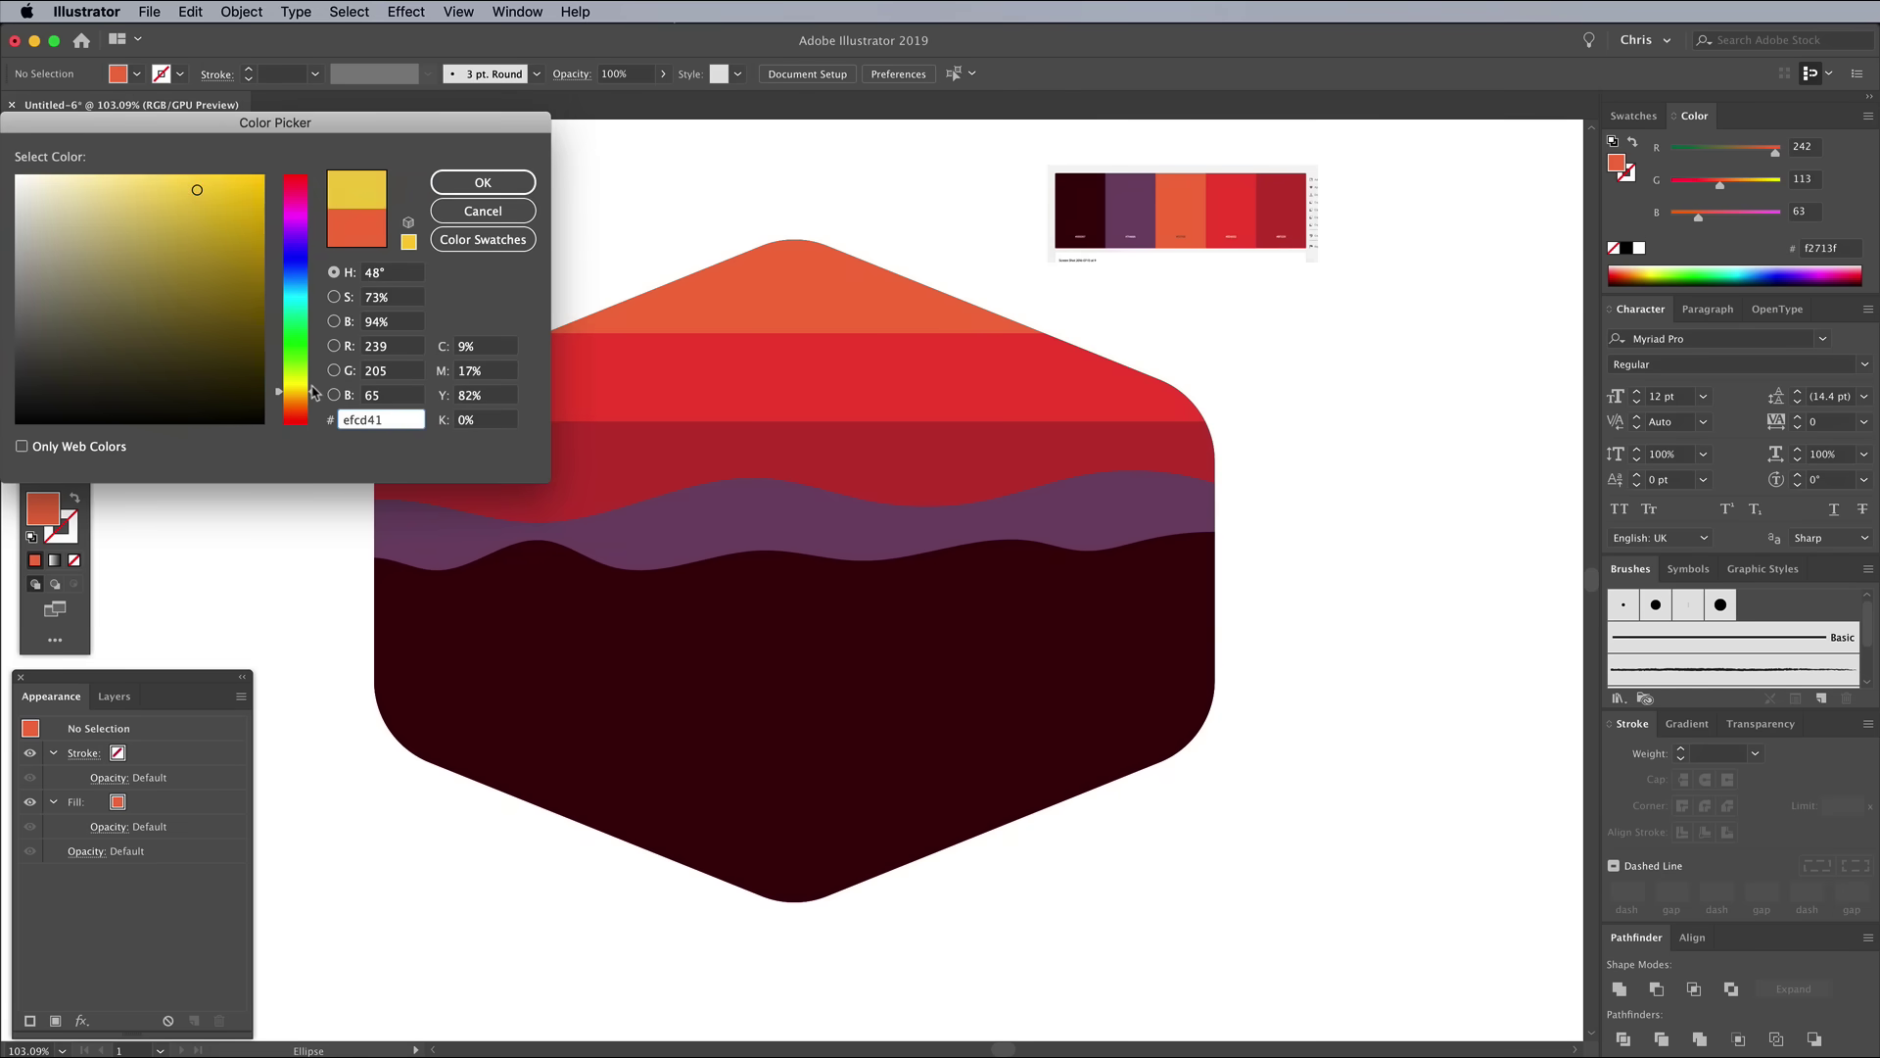
click(190, 177)
drag(190, 177, 161, 177)
click(474, 183)
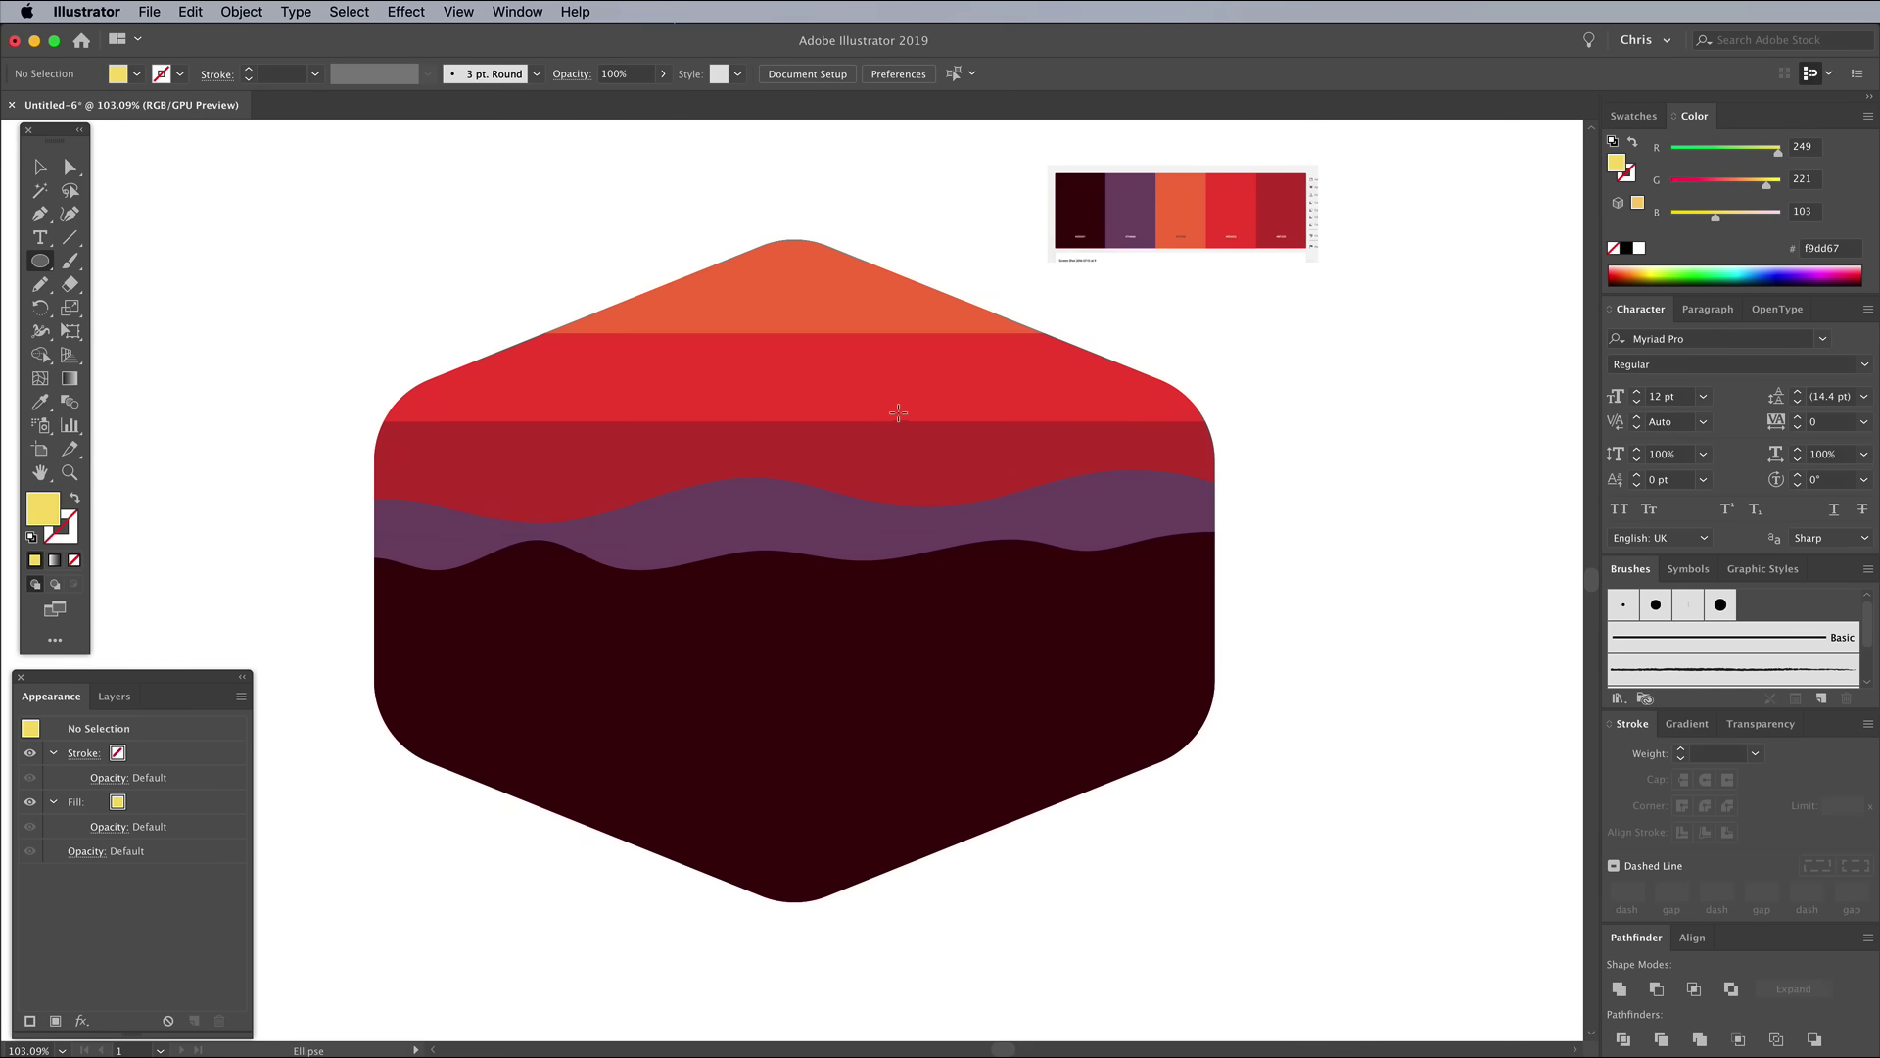
drag(897, 411, 1023, 528)
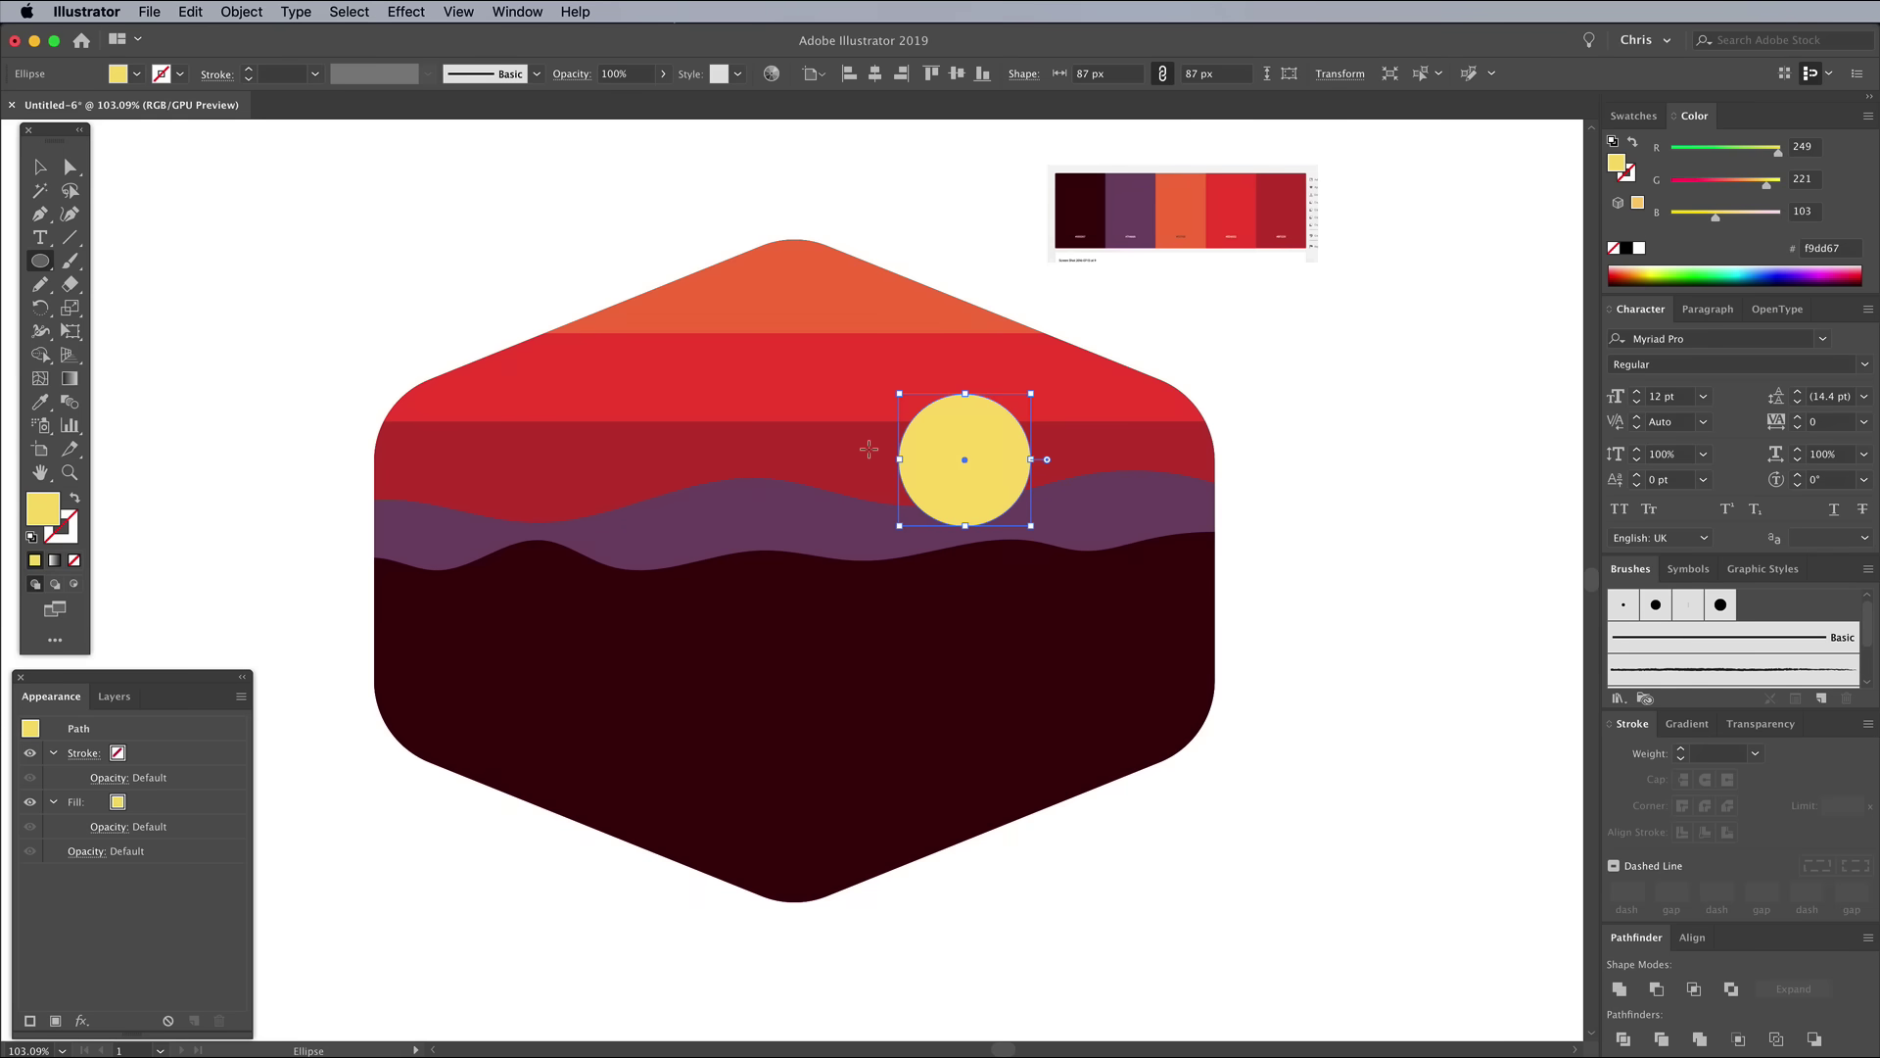
Try to remove the part of the yellow circle that overlaps the purple wavy shape using the Shape Builder.
click(40, 167)
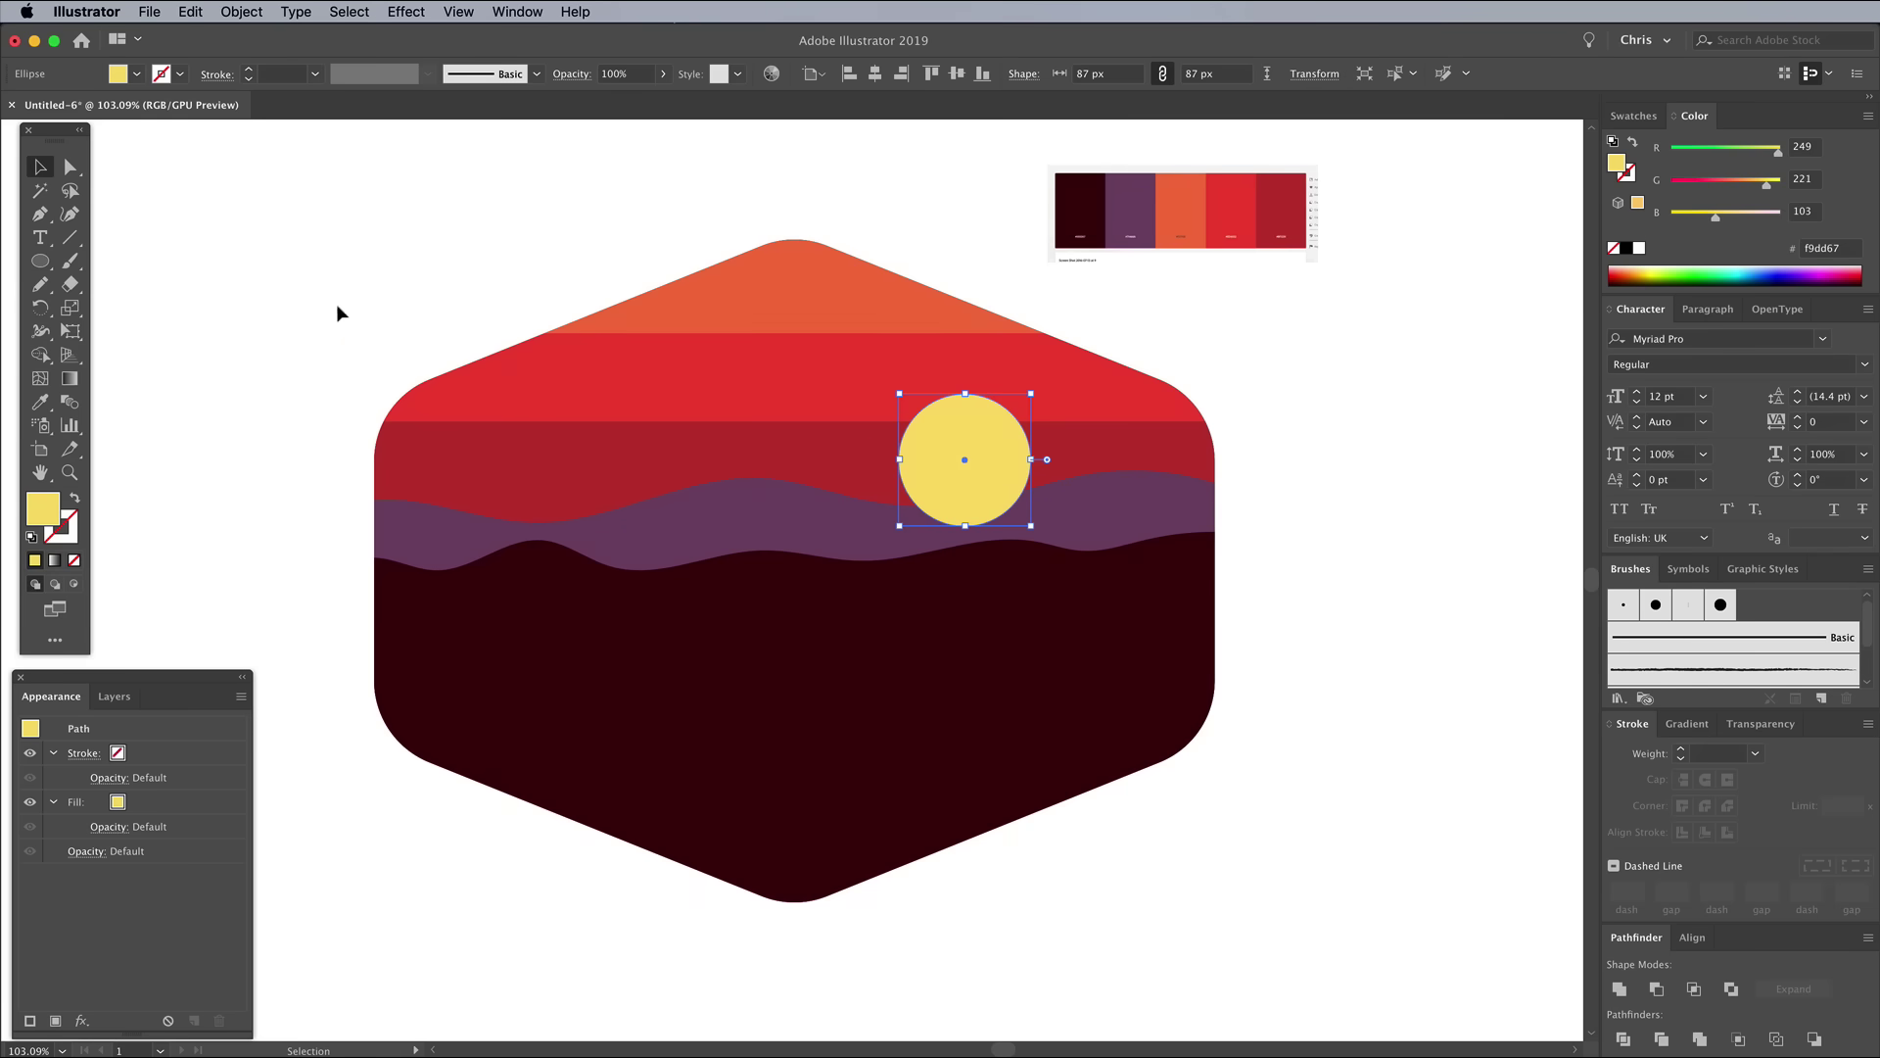
shift+click(814, 513)
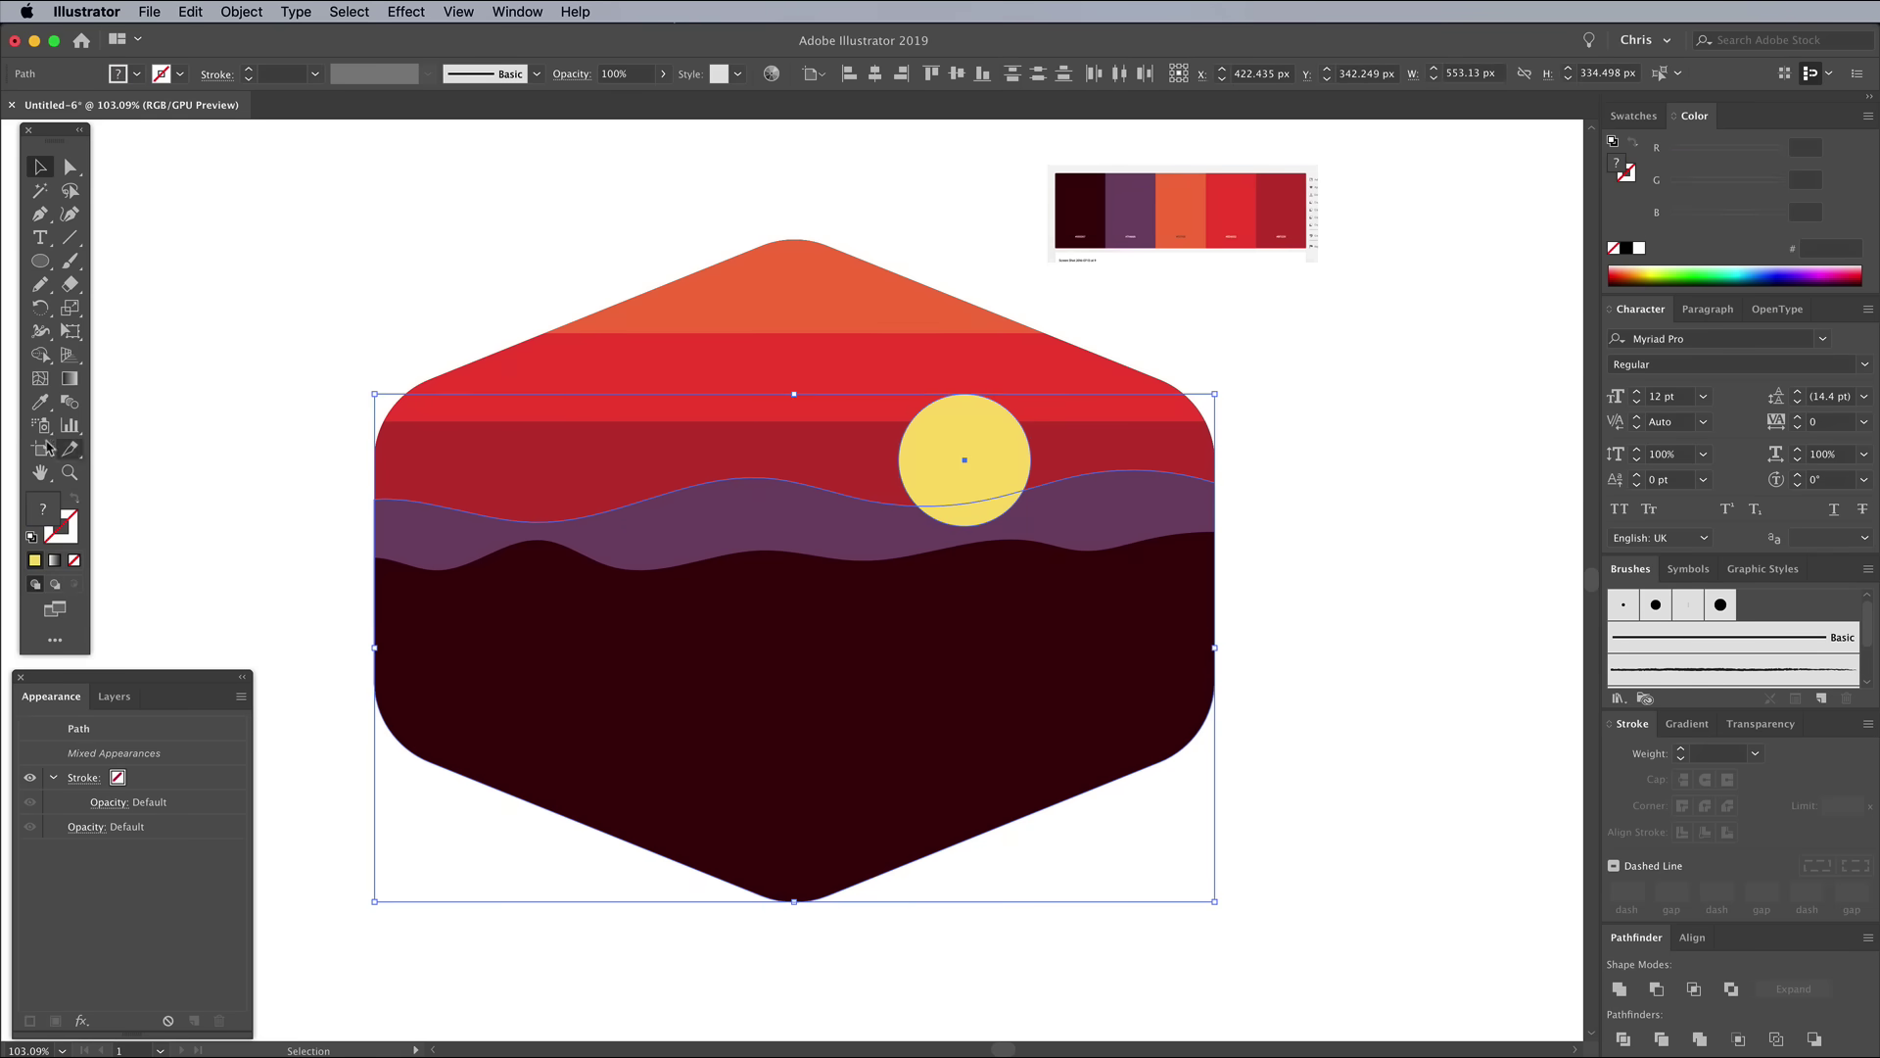
click(40, 355)
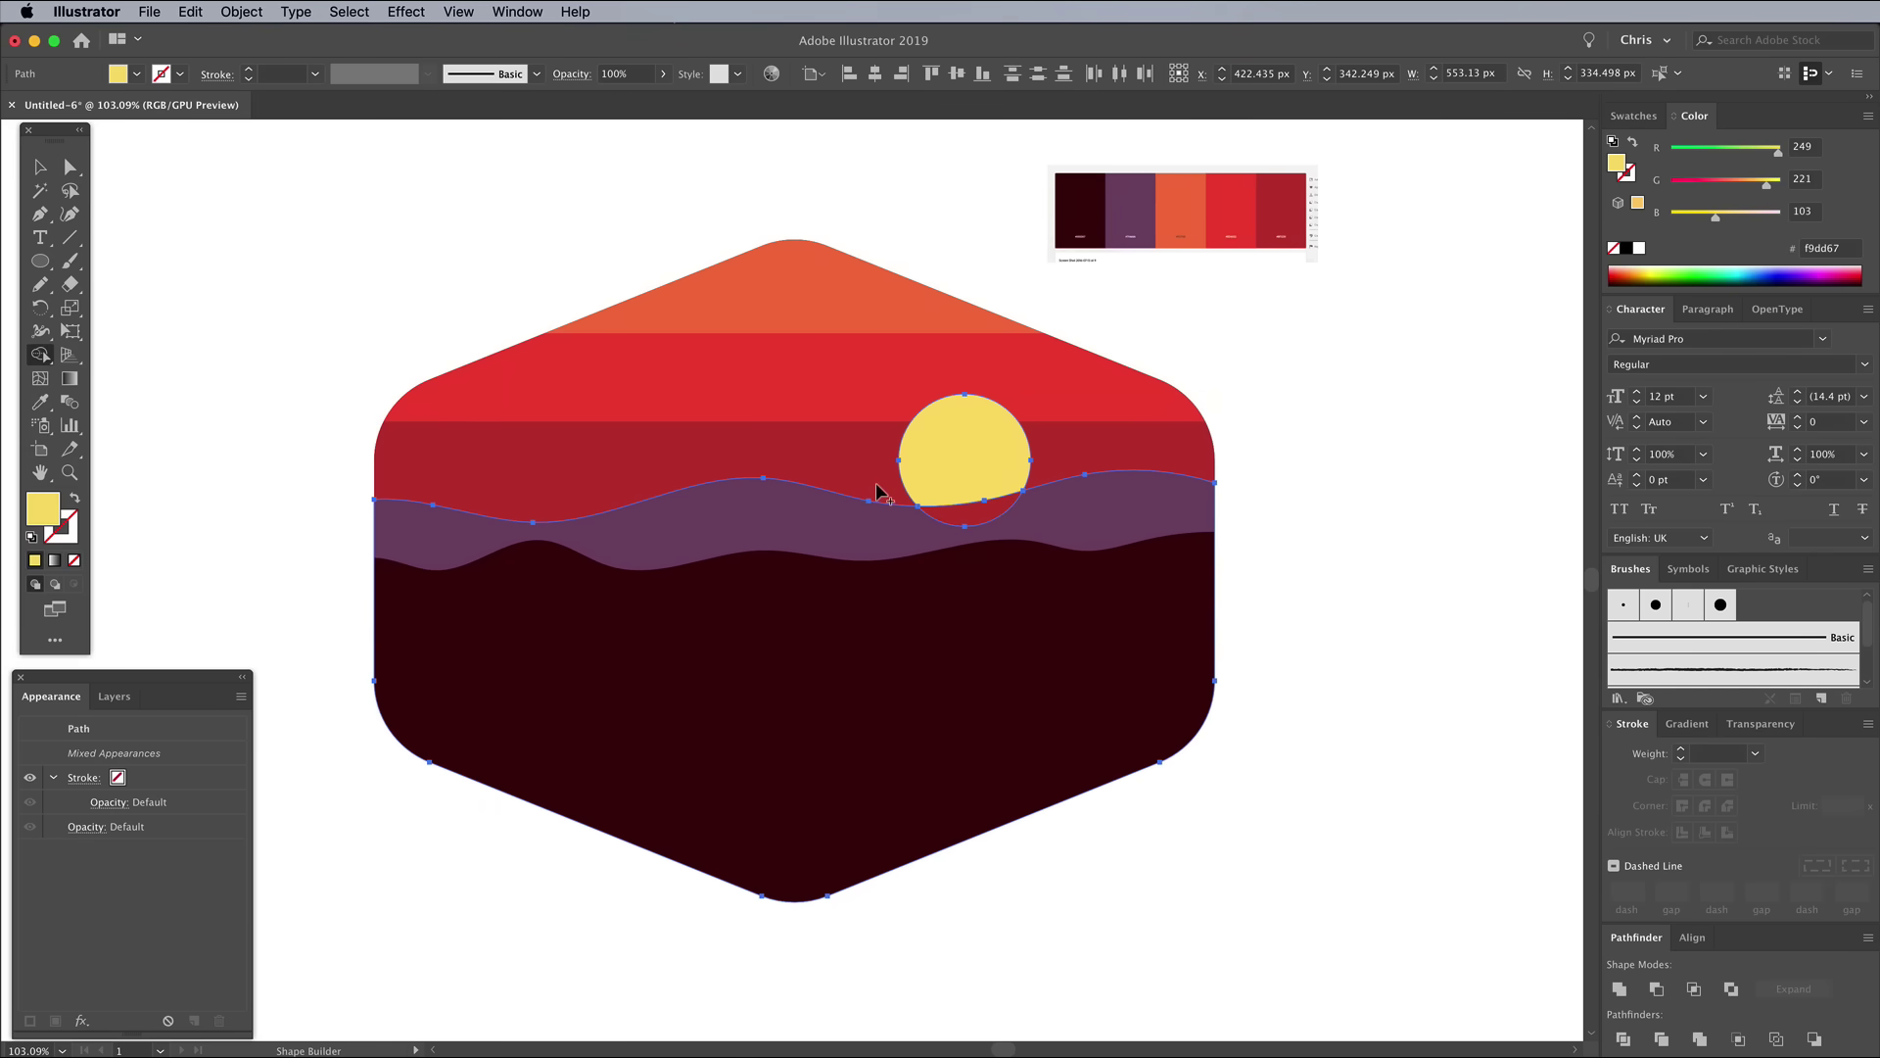
click(942, 495)
key(v)
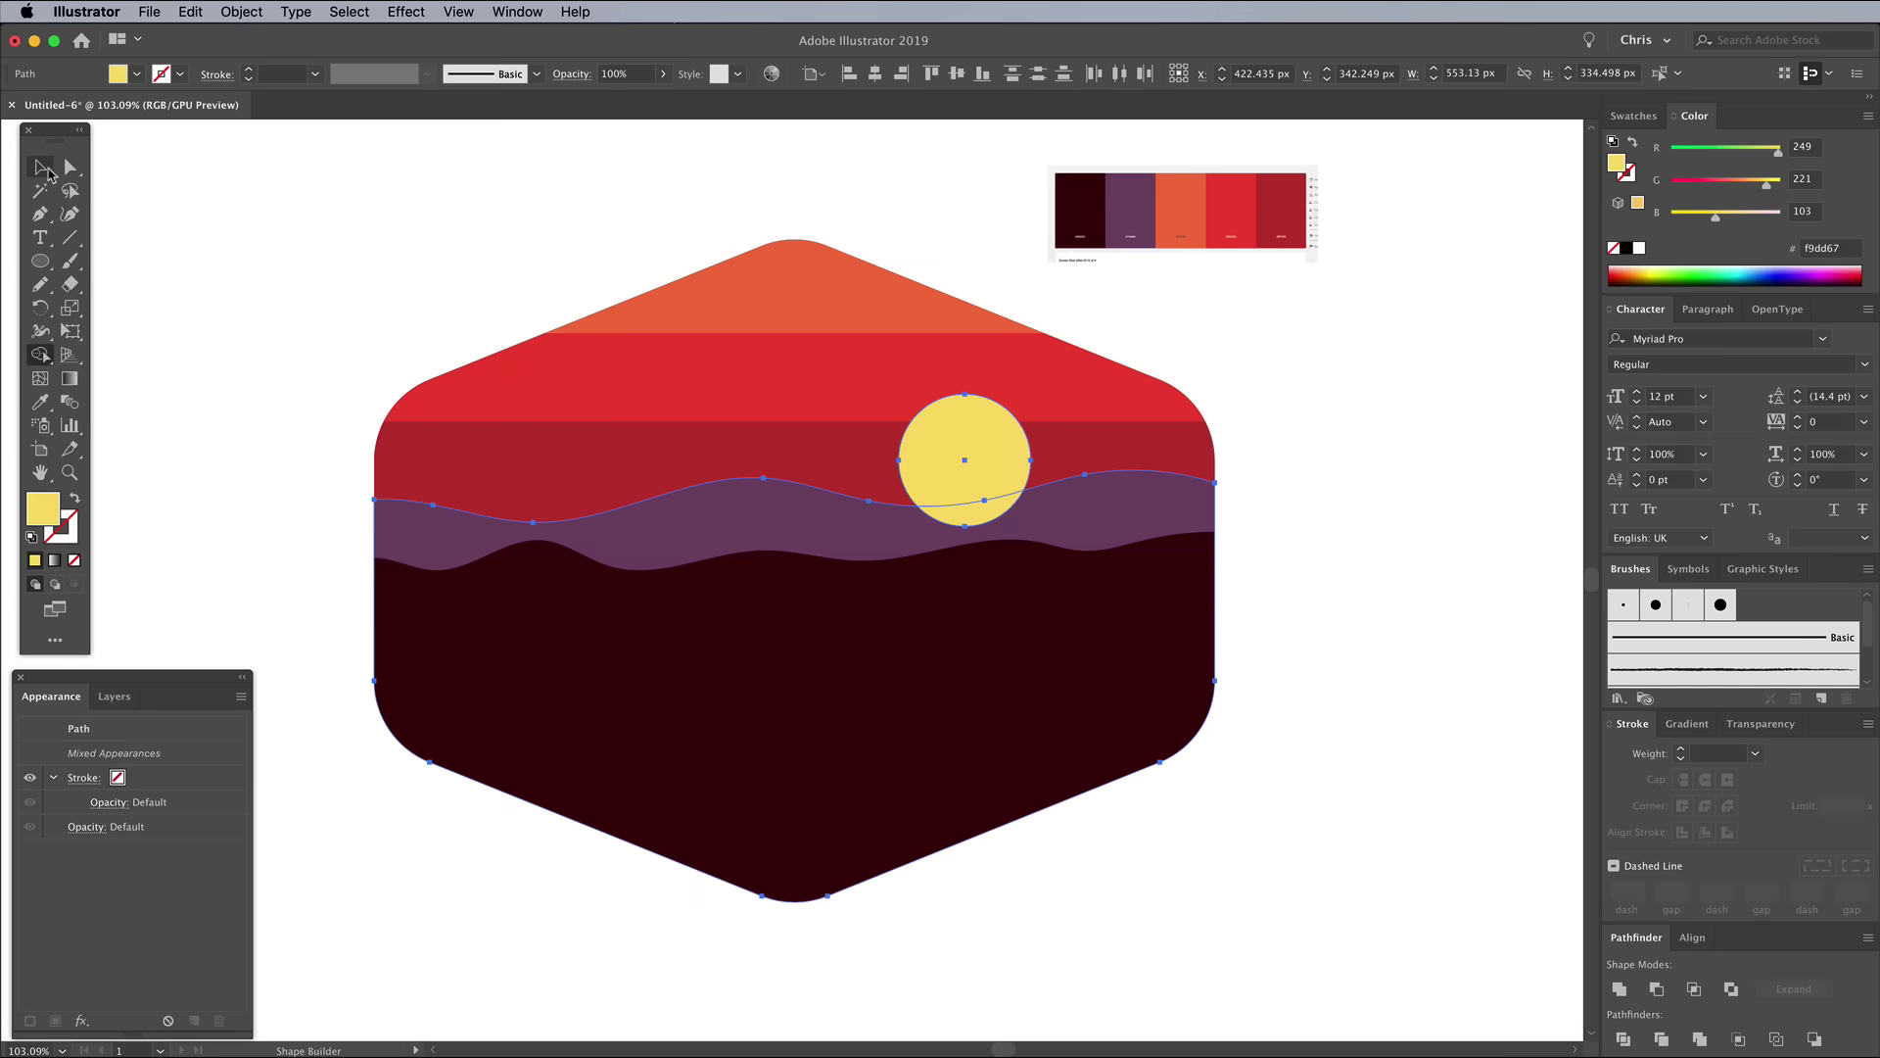
click(217, 285)
Copy the purple wavy shape and paste the duplicate in front at the same position.
super+click(849, 529)
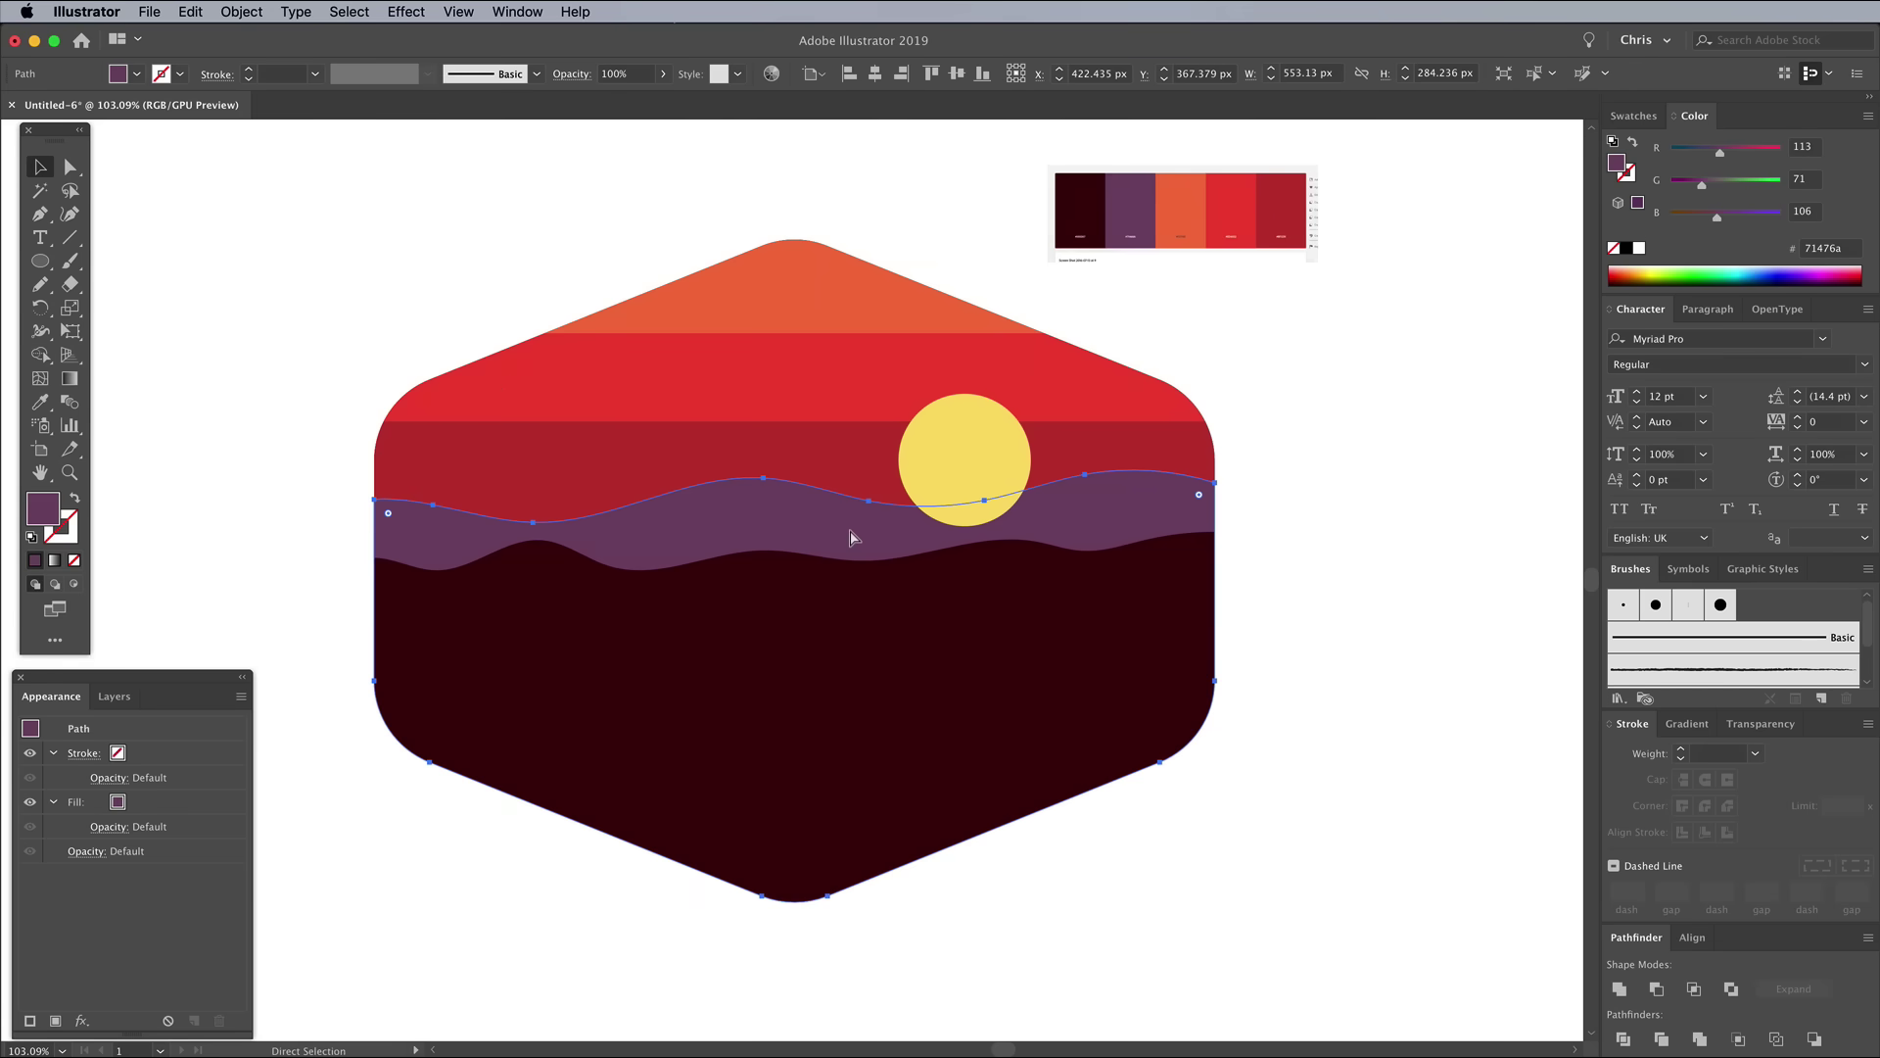
click(190, 11)
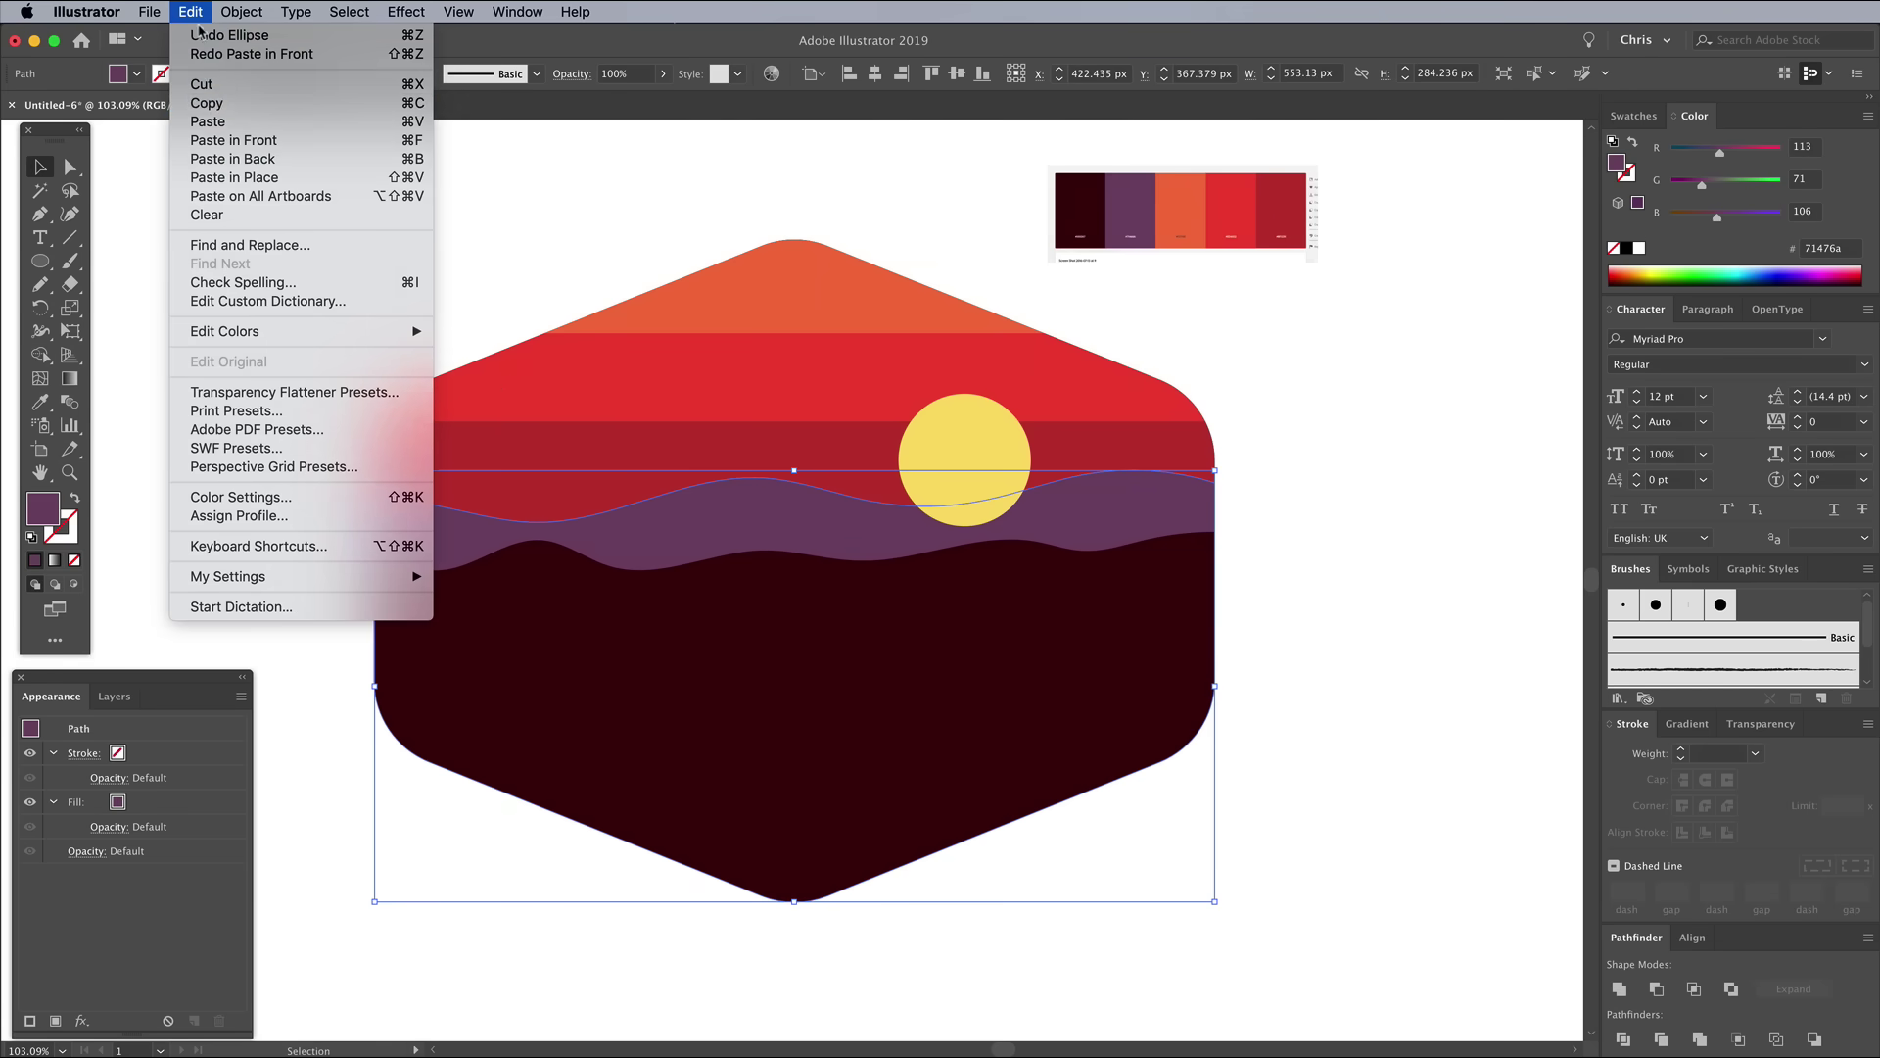
click(216, 101)
click(189, 12)
click(226, 139)
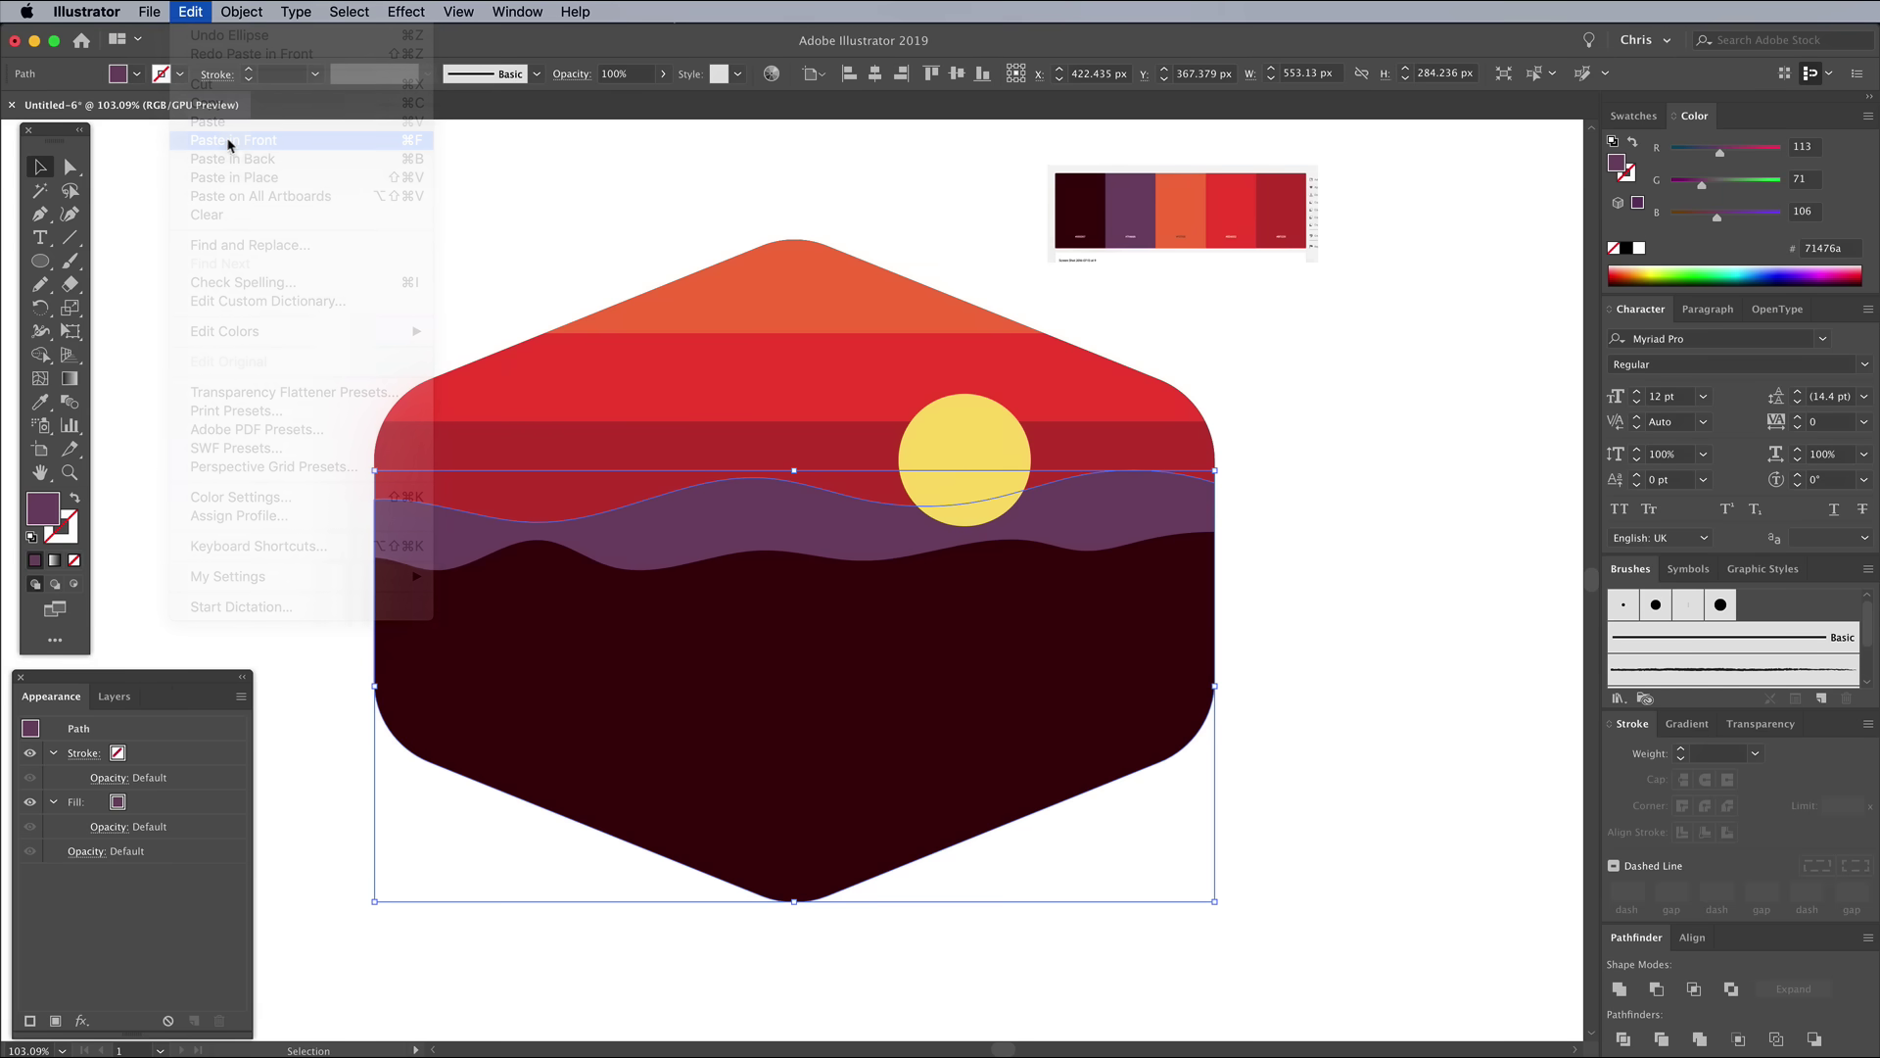
Bring the purple duplicate to the front and subtract it from the yellow sun circle with Minus Front.
right_click(791, 511)
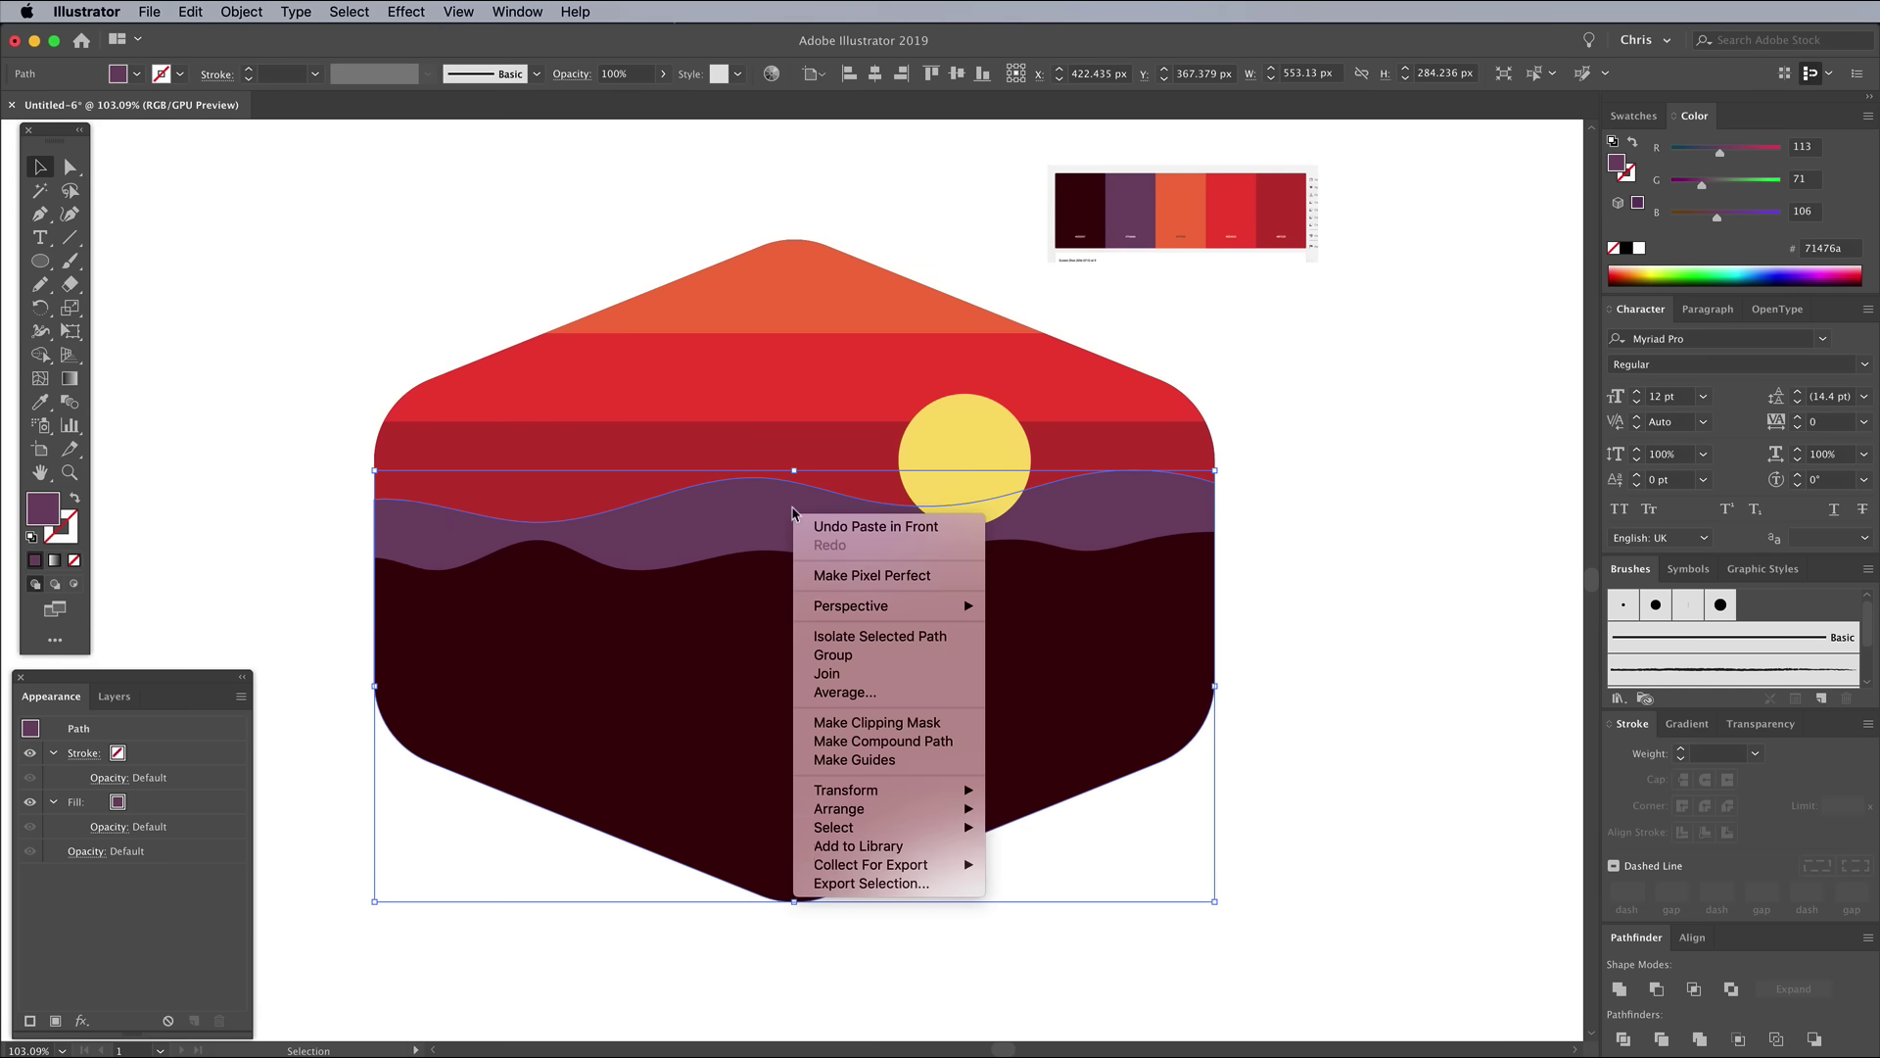
mouse_move(947, 809)
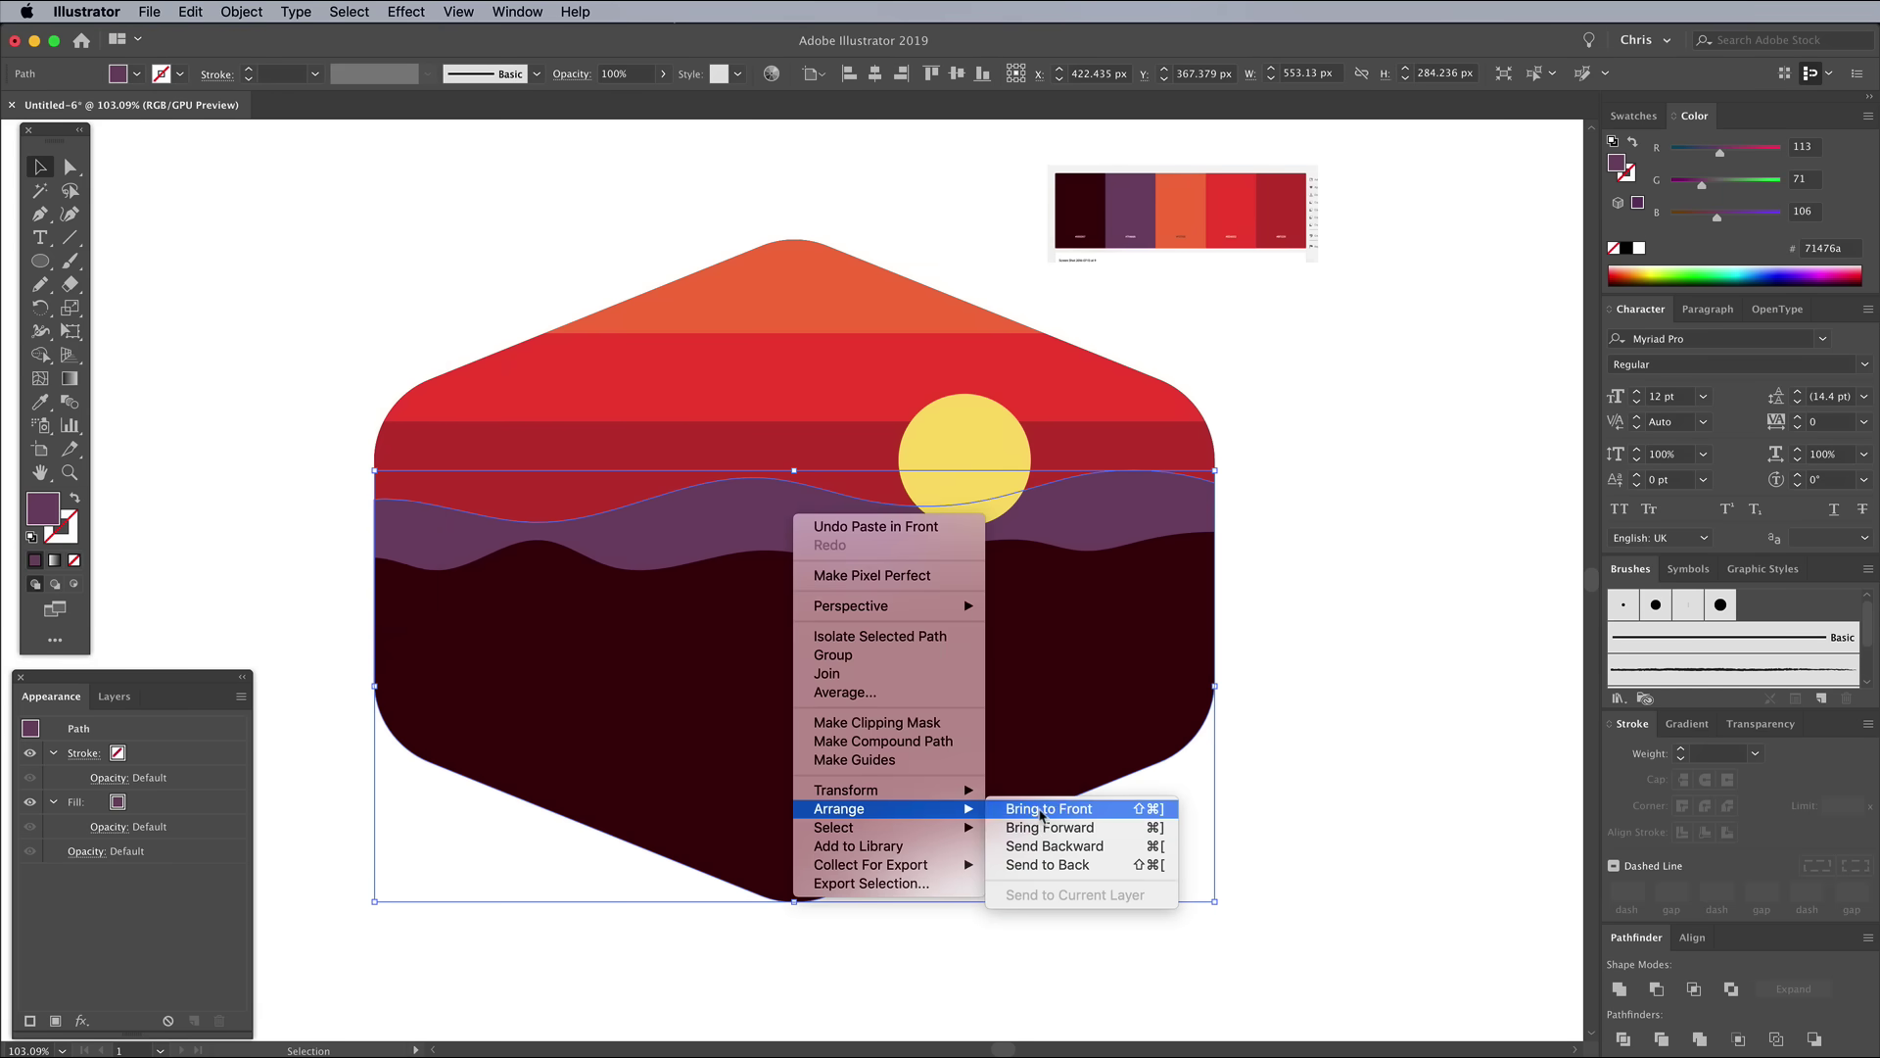
click(1046, 809)
shift+click(966, 425)
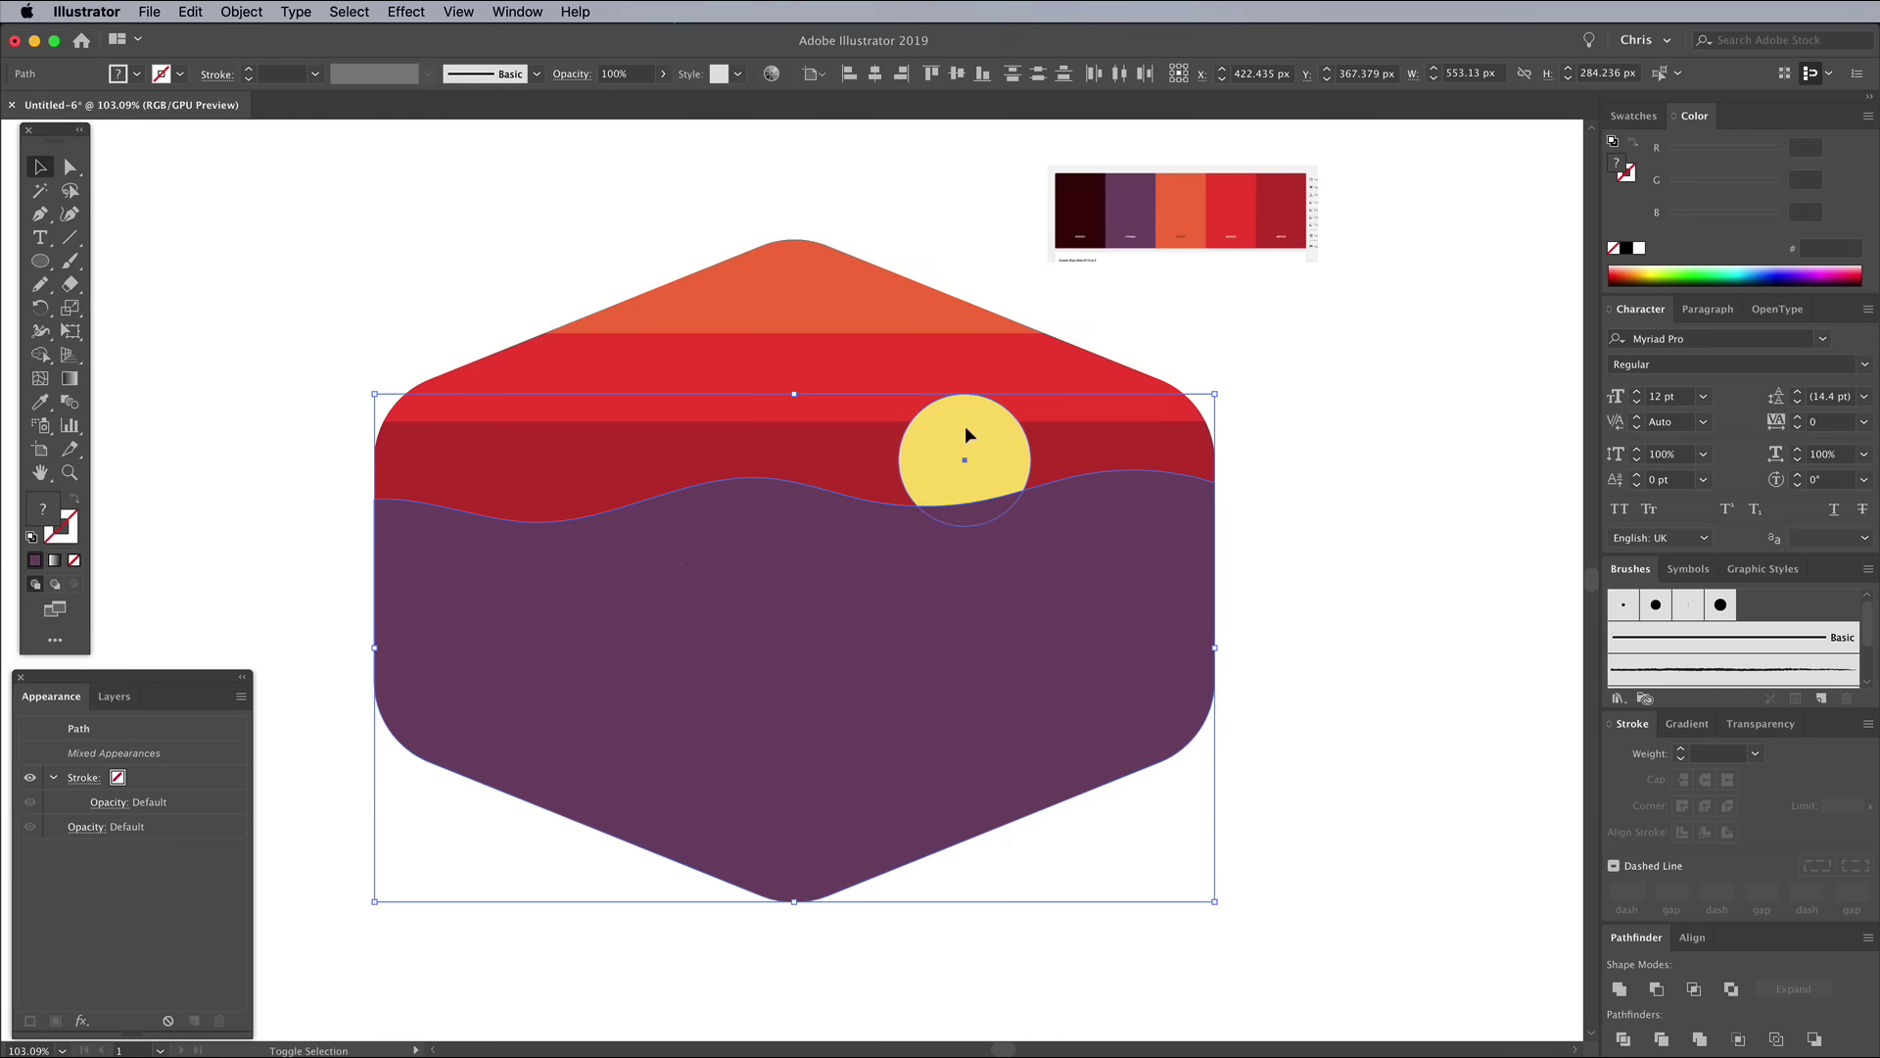
click(1657, 989)
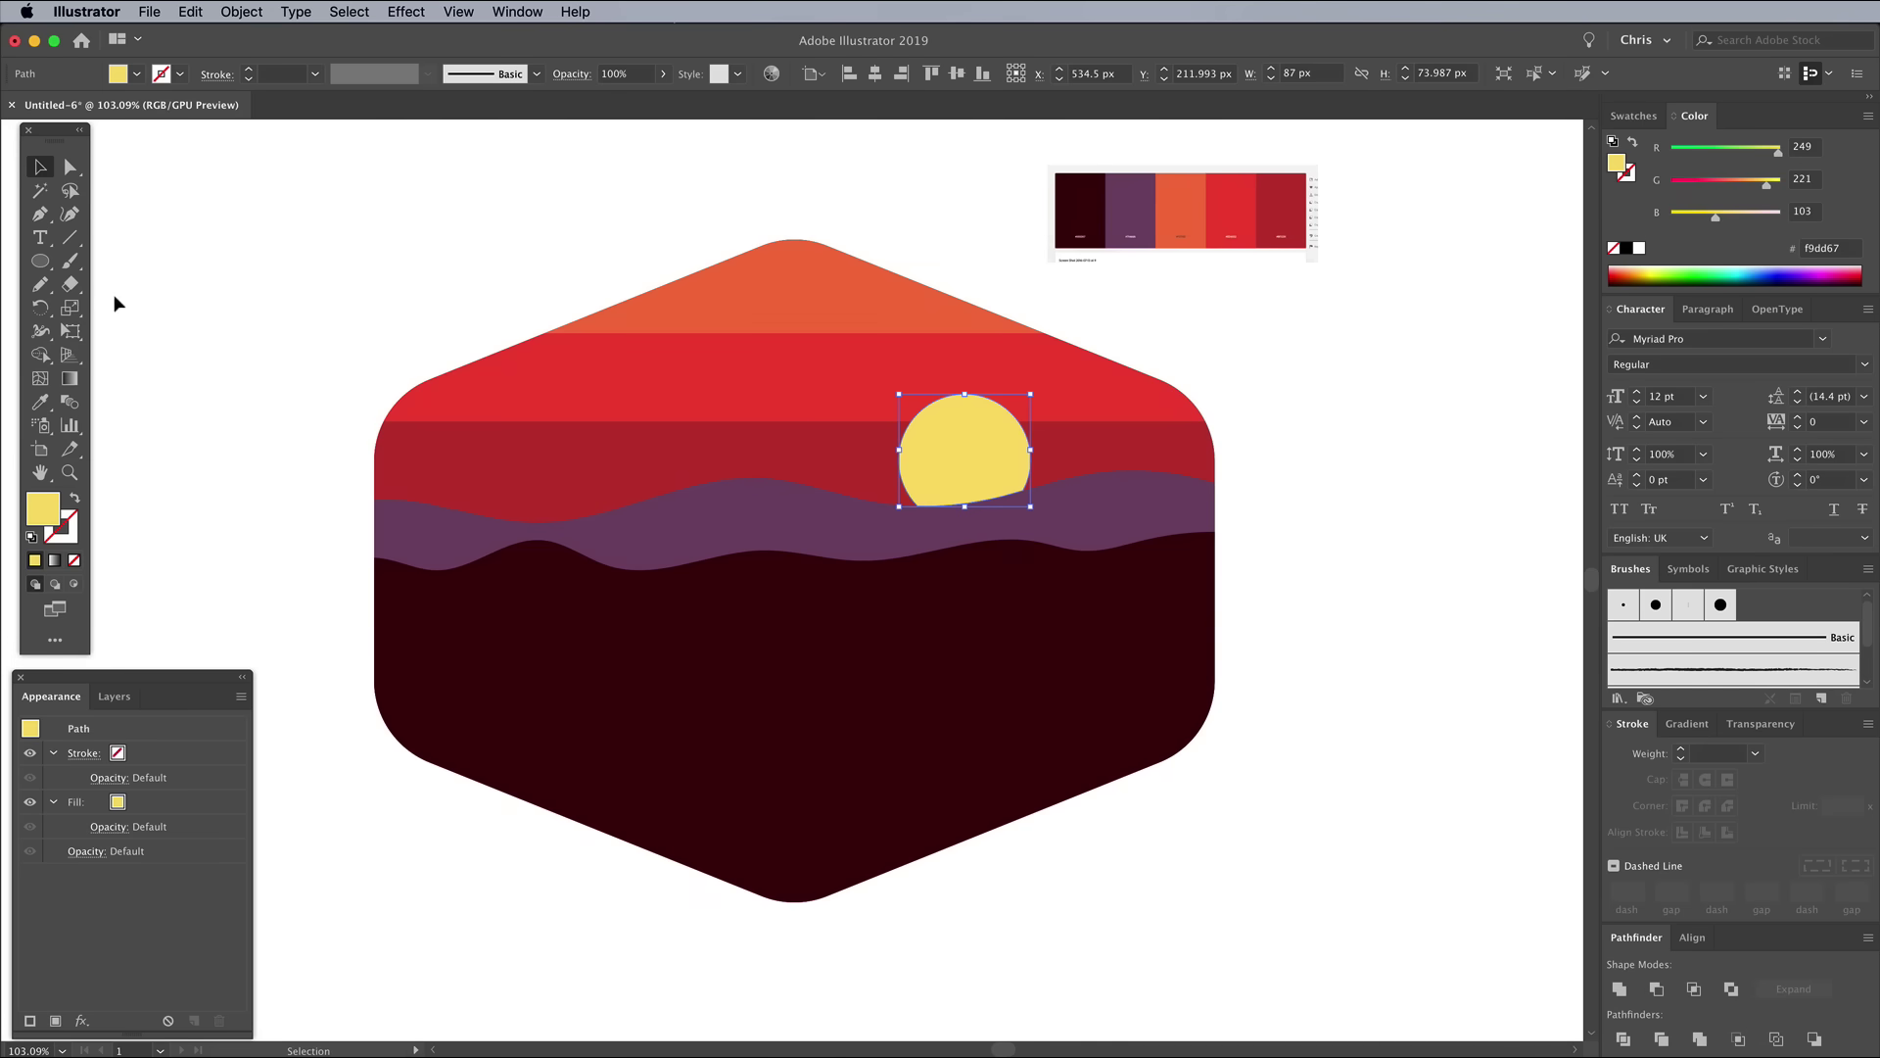
Draw a second sun circle about 55 px across over the orange and bright red bands, filled with cream fcf3cd, and deselect it.
click(43, 264)
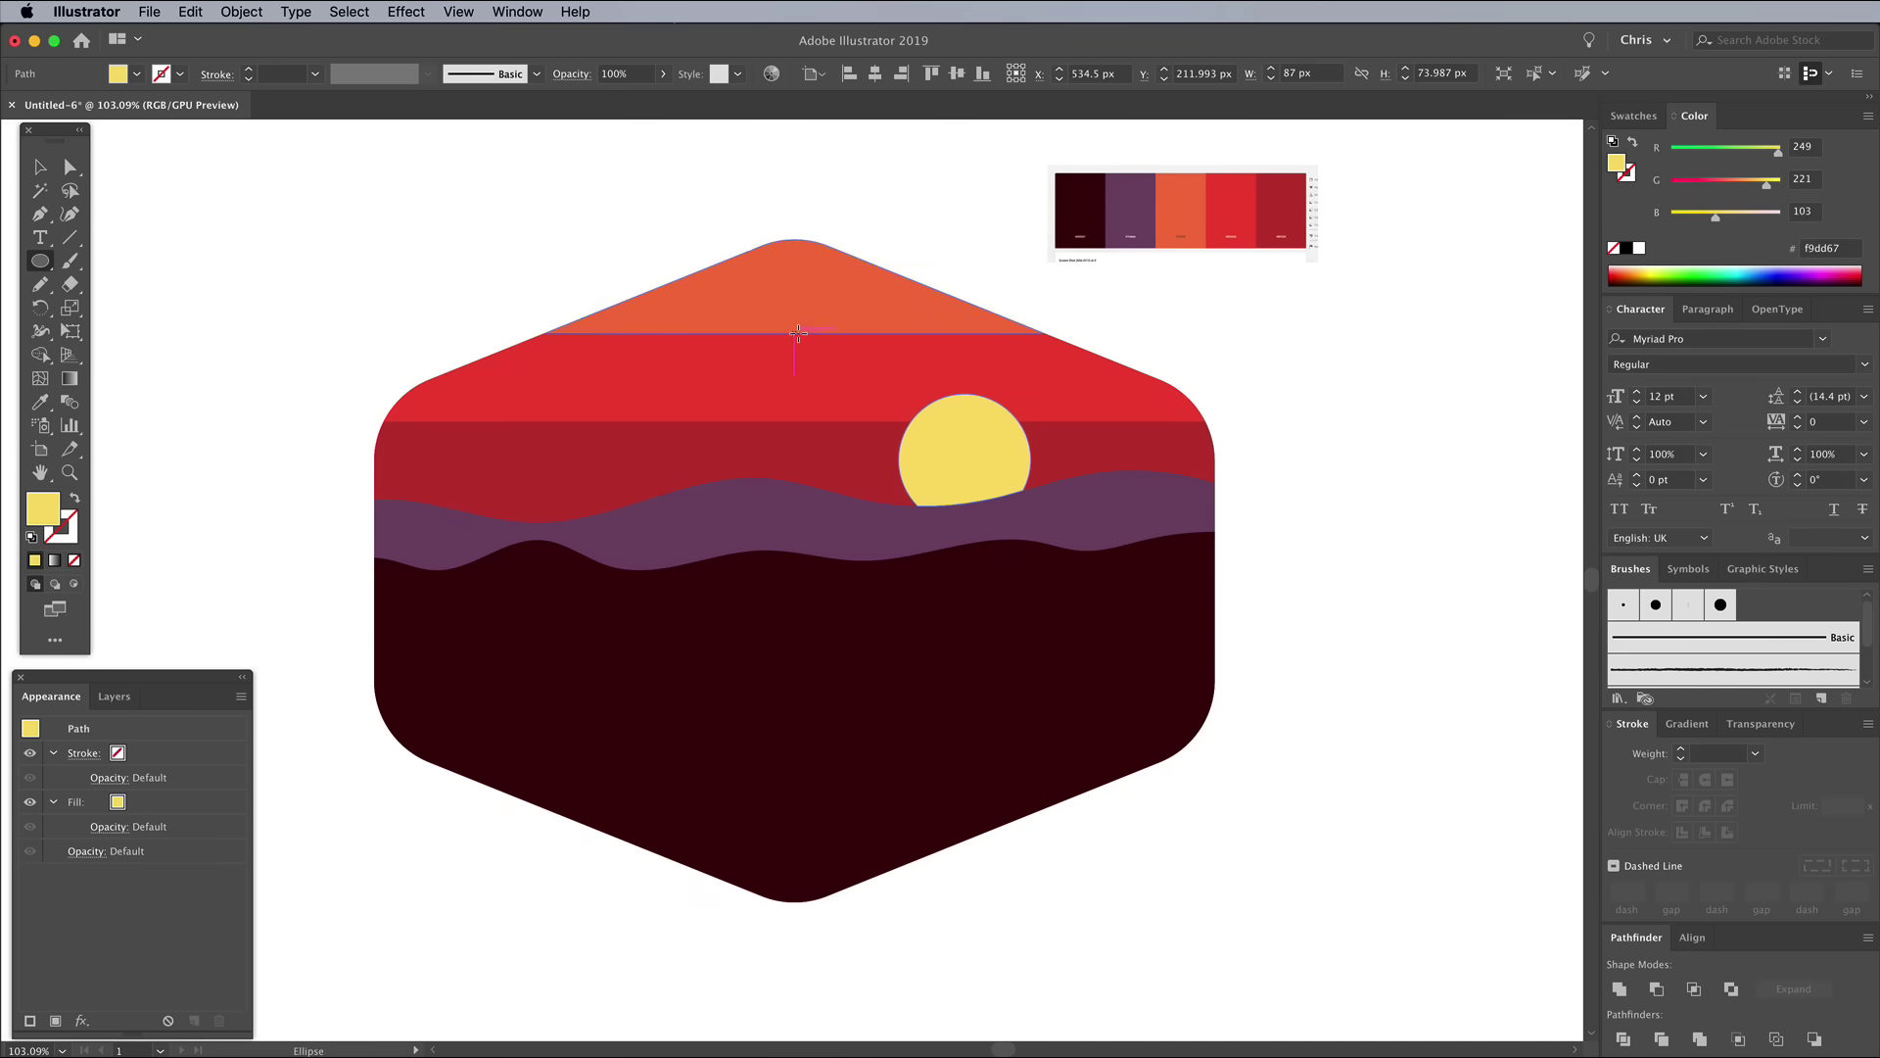
drag(794, 312, 879, 384)
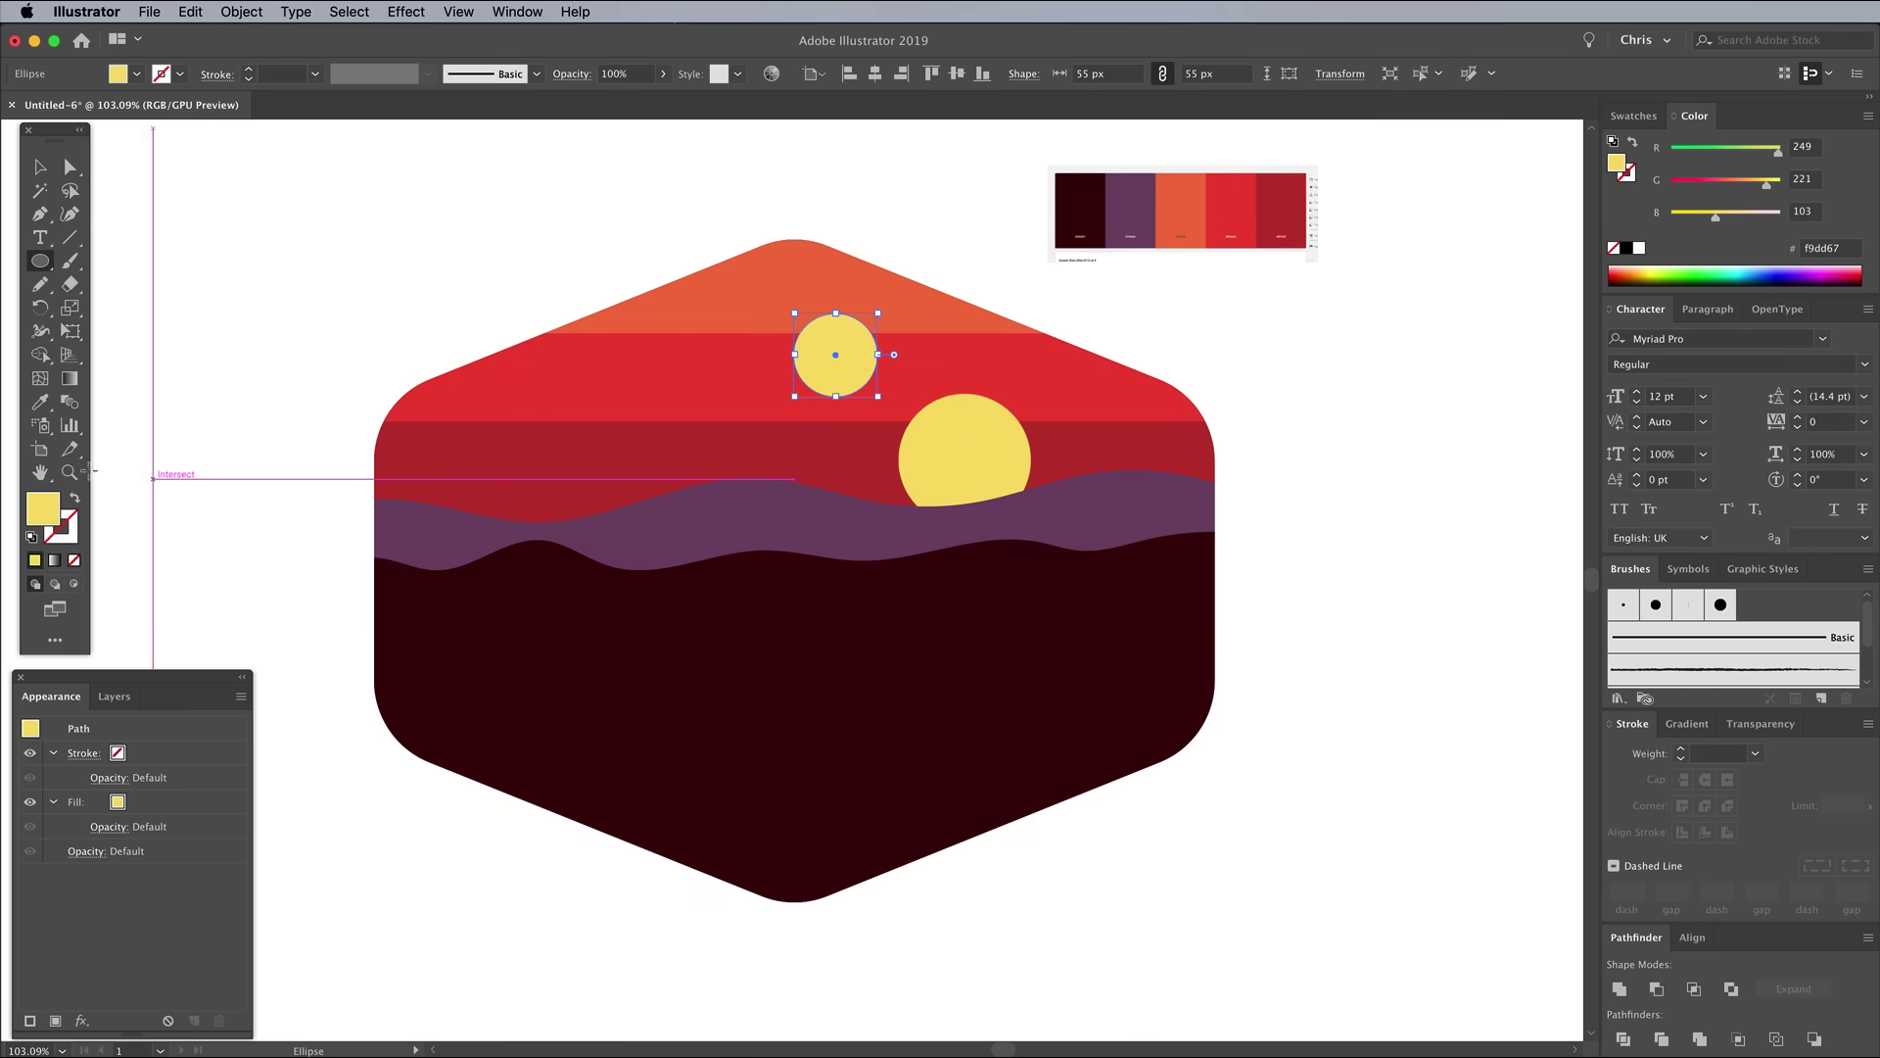
double_click(42, 508)
key(super+v)
click(474, 182)
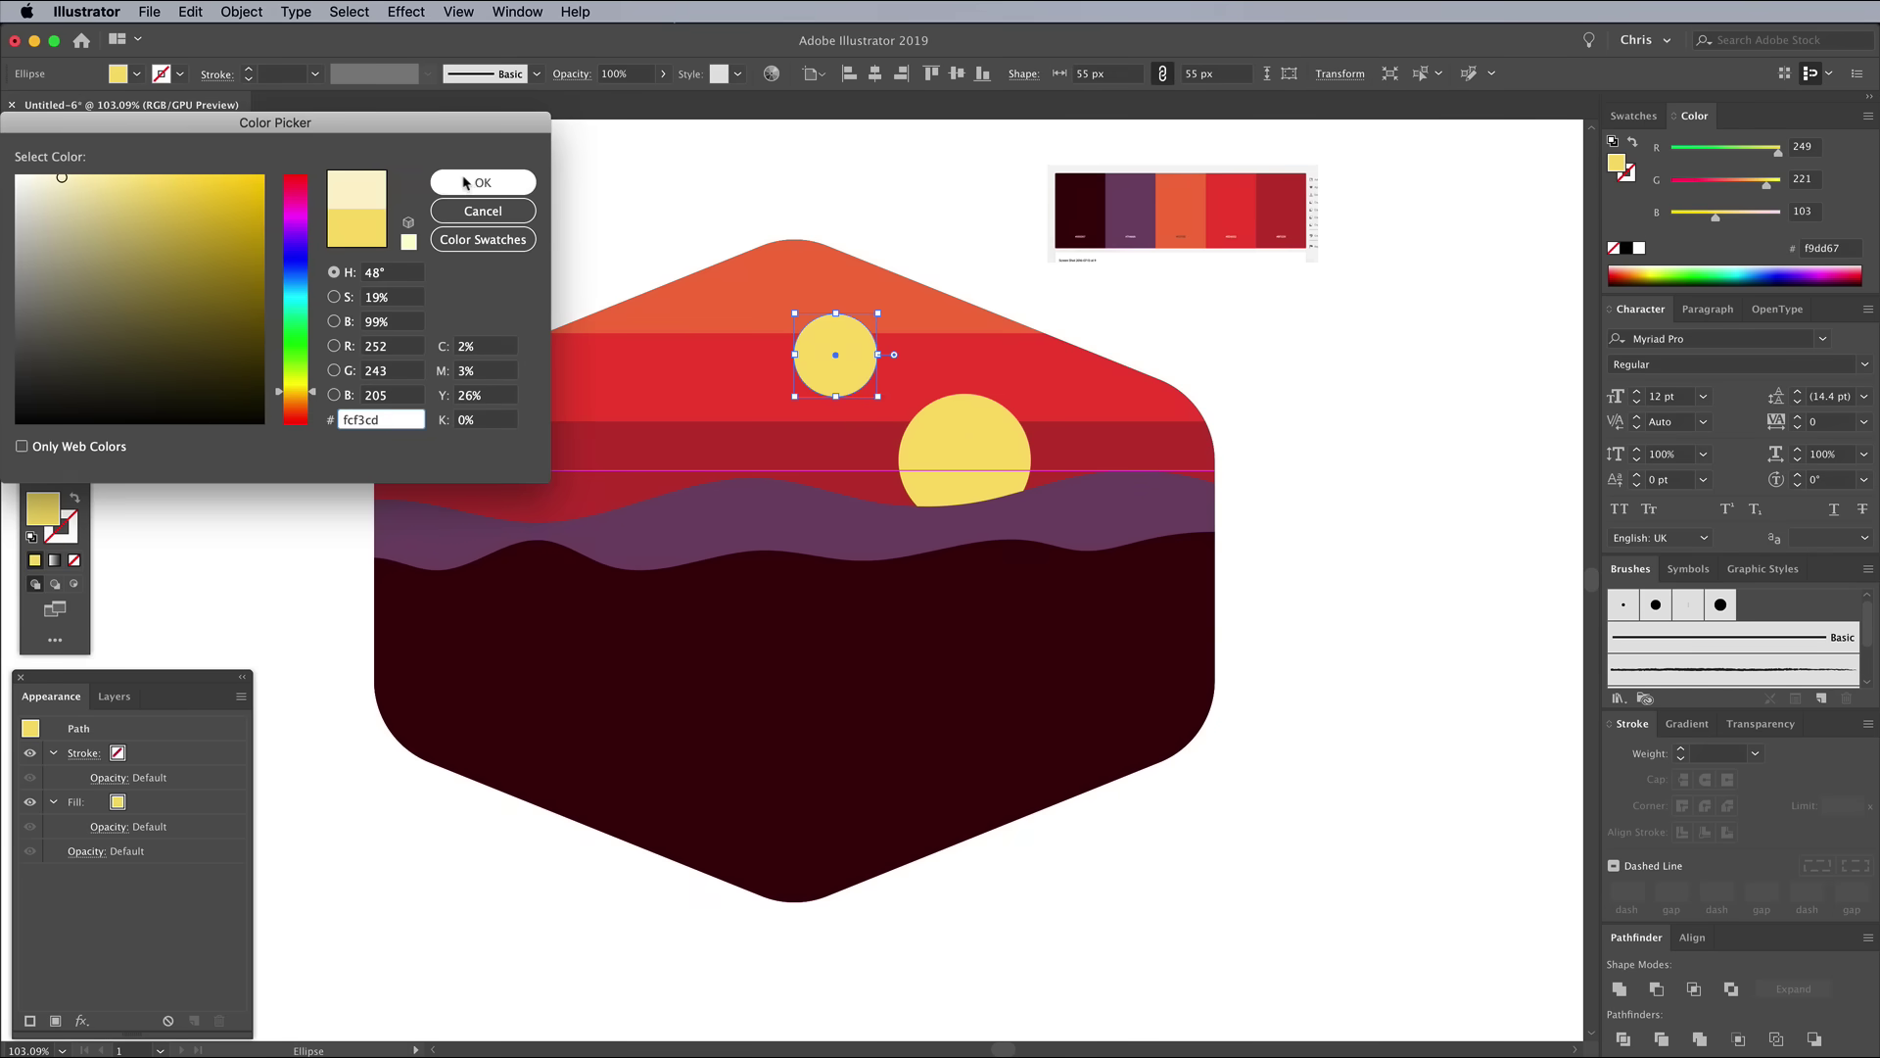
click(42, 169)
click(223, 259)
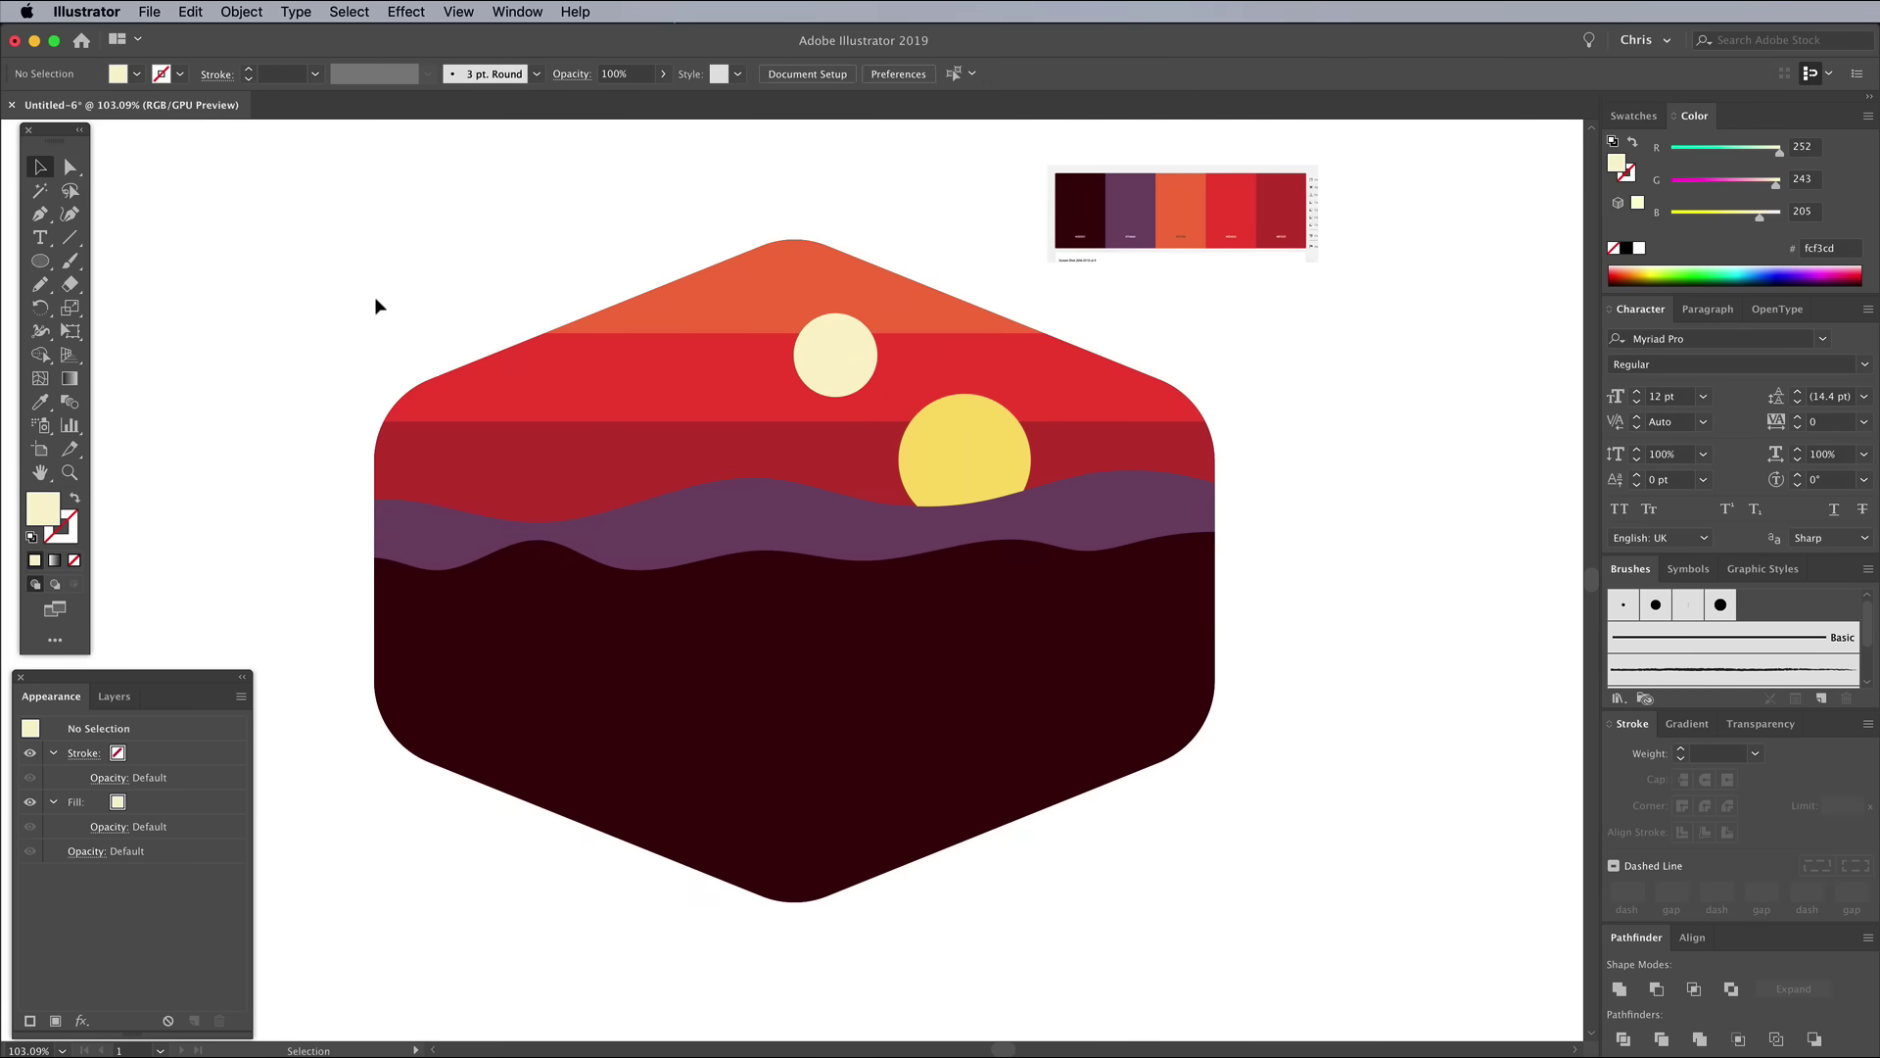
Remove the background hexagon's fill and color its stroke with the small sun's cream fcf3cd.
click(485, 382)
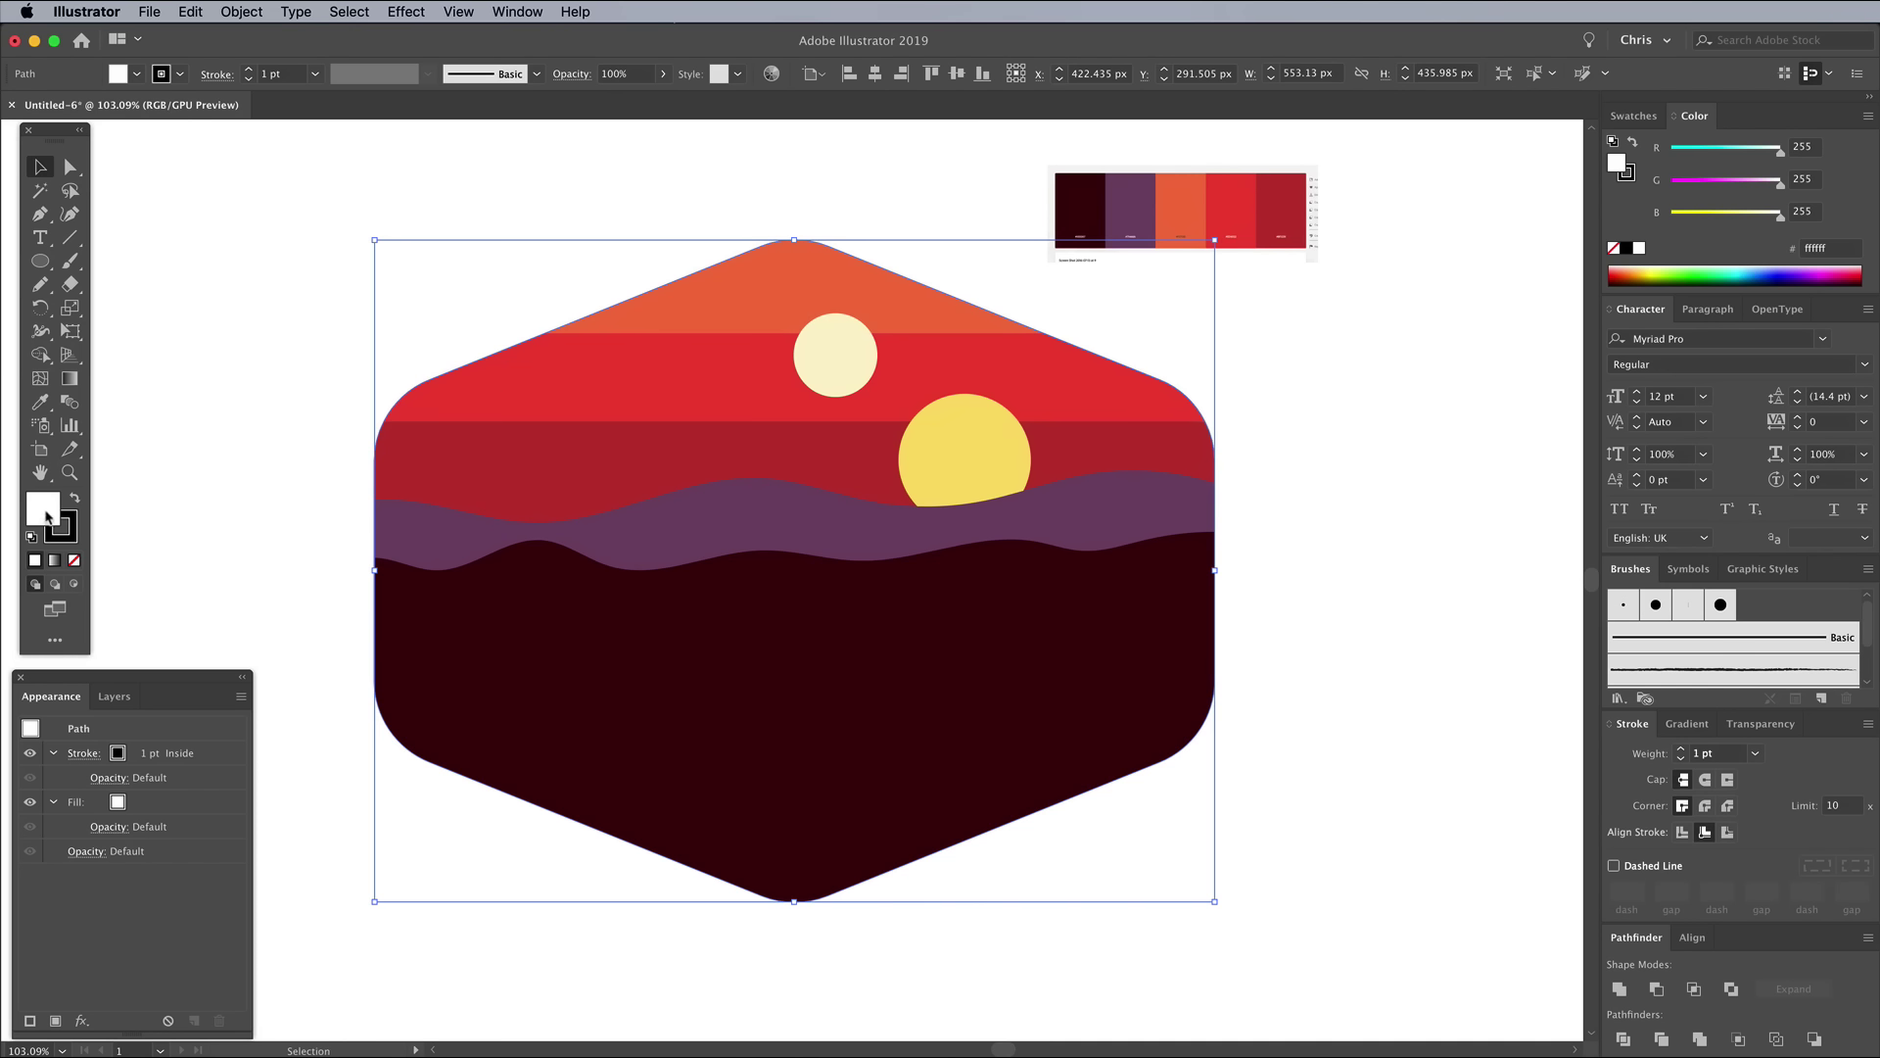
click(74, 559)
click(70, 544)
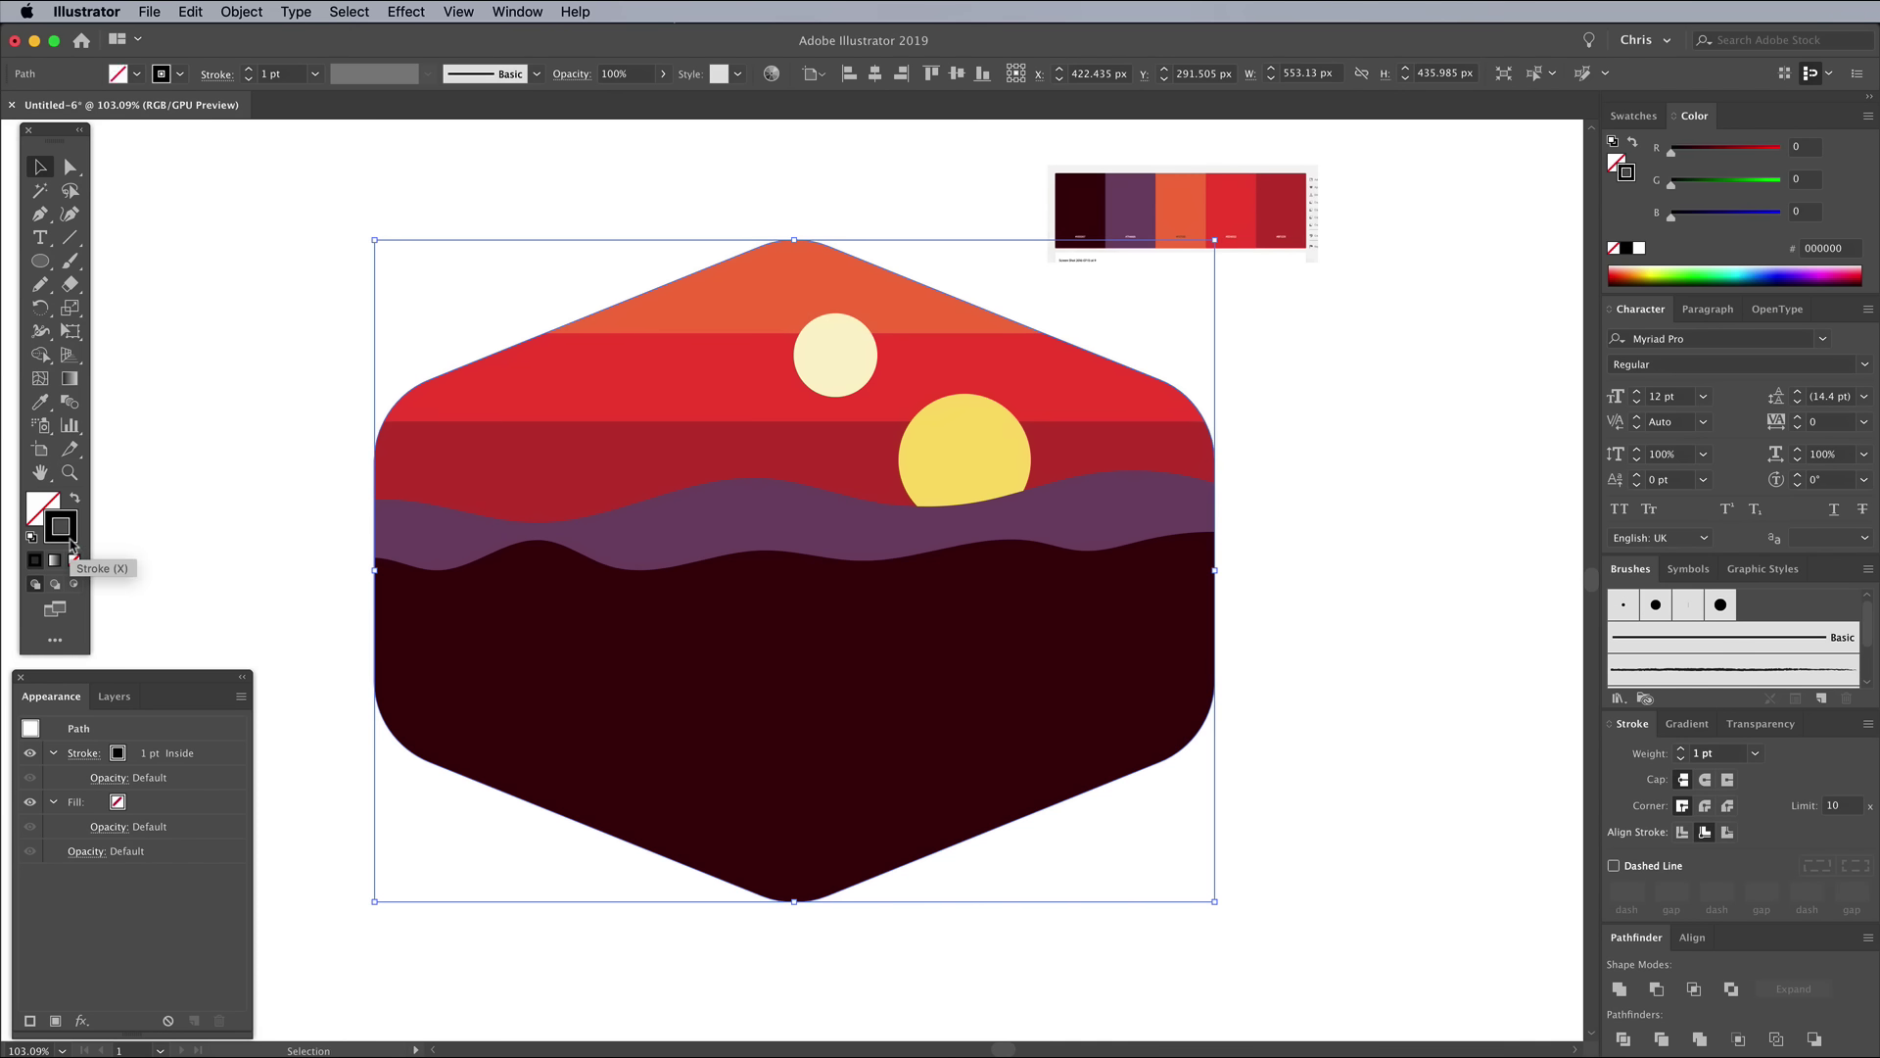
click(40, 401)
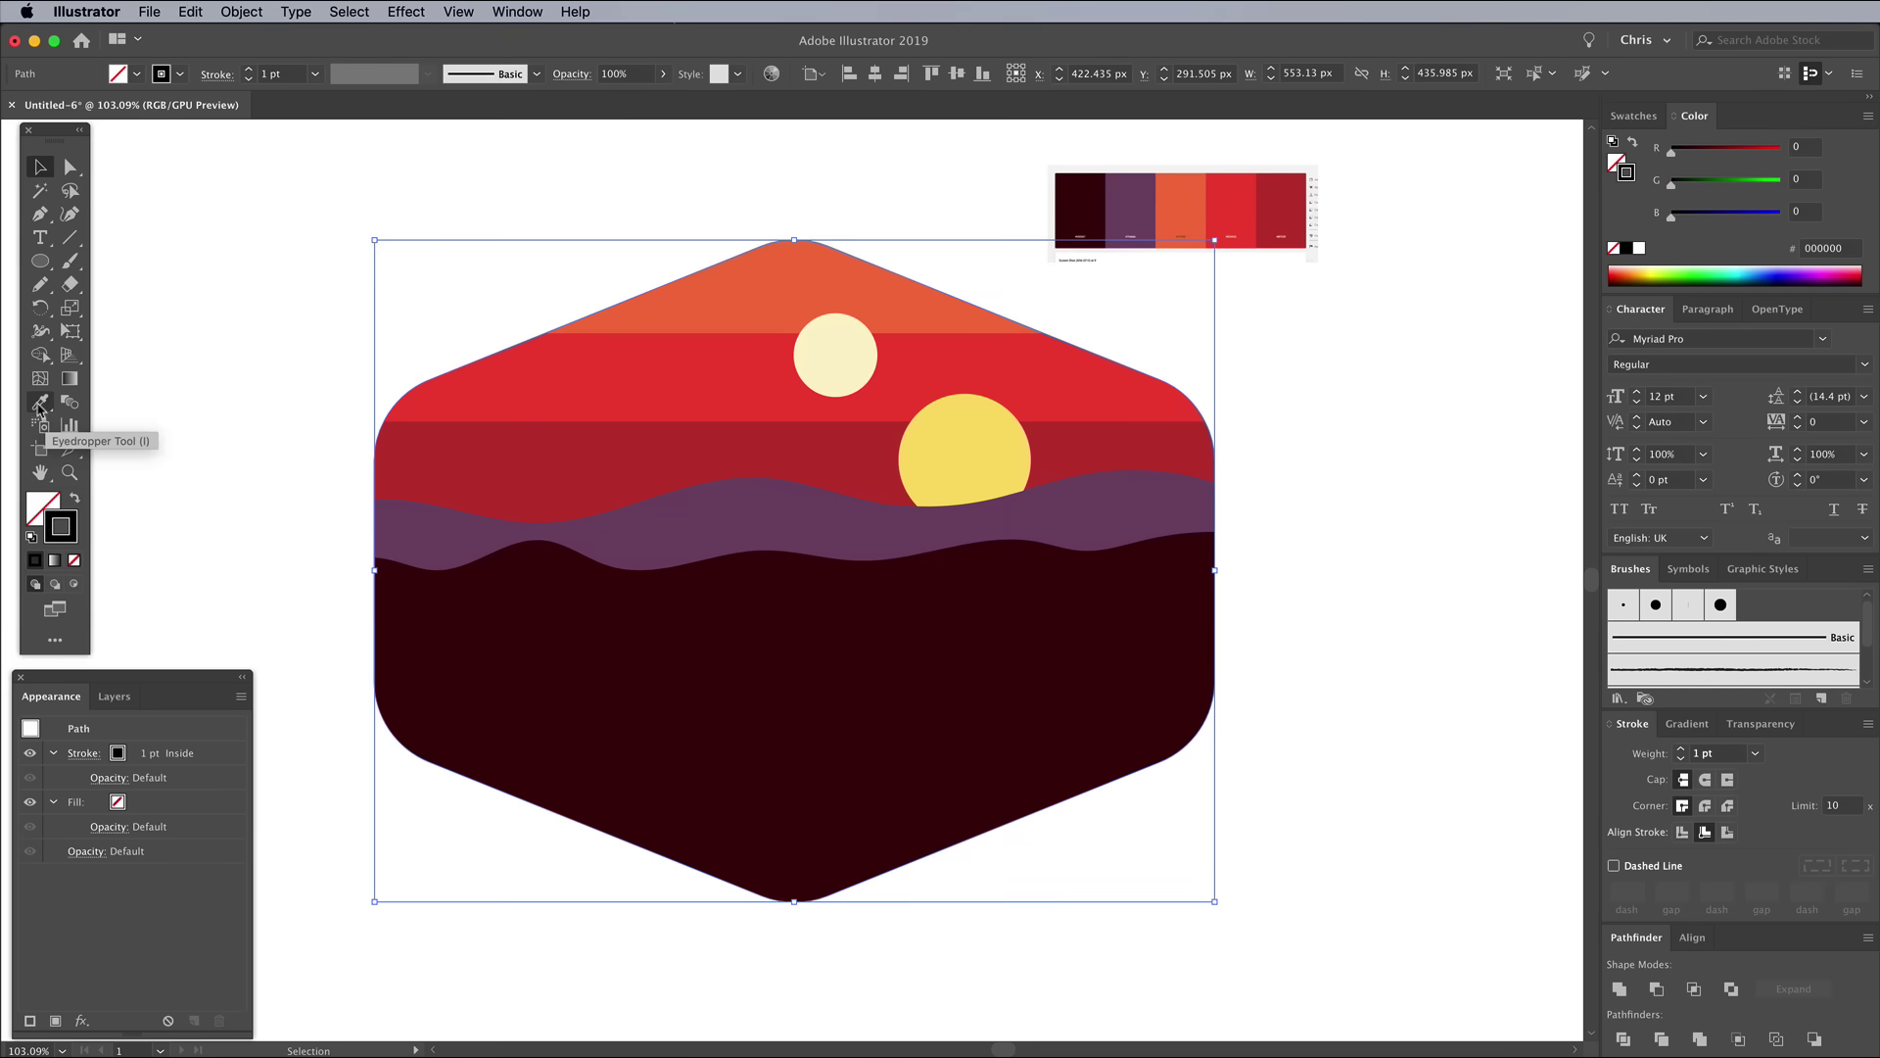
click(831, 358)
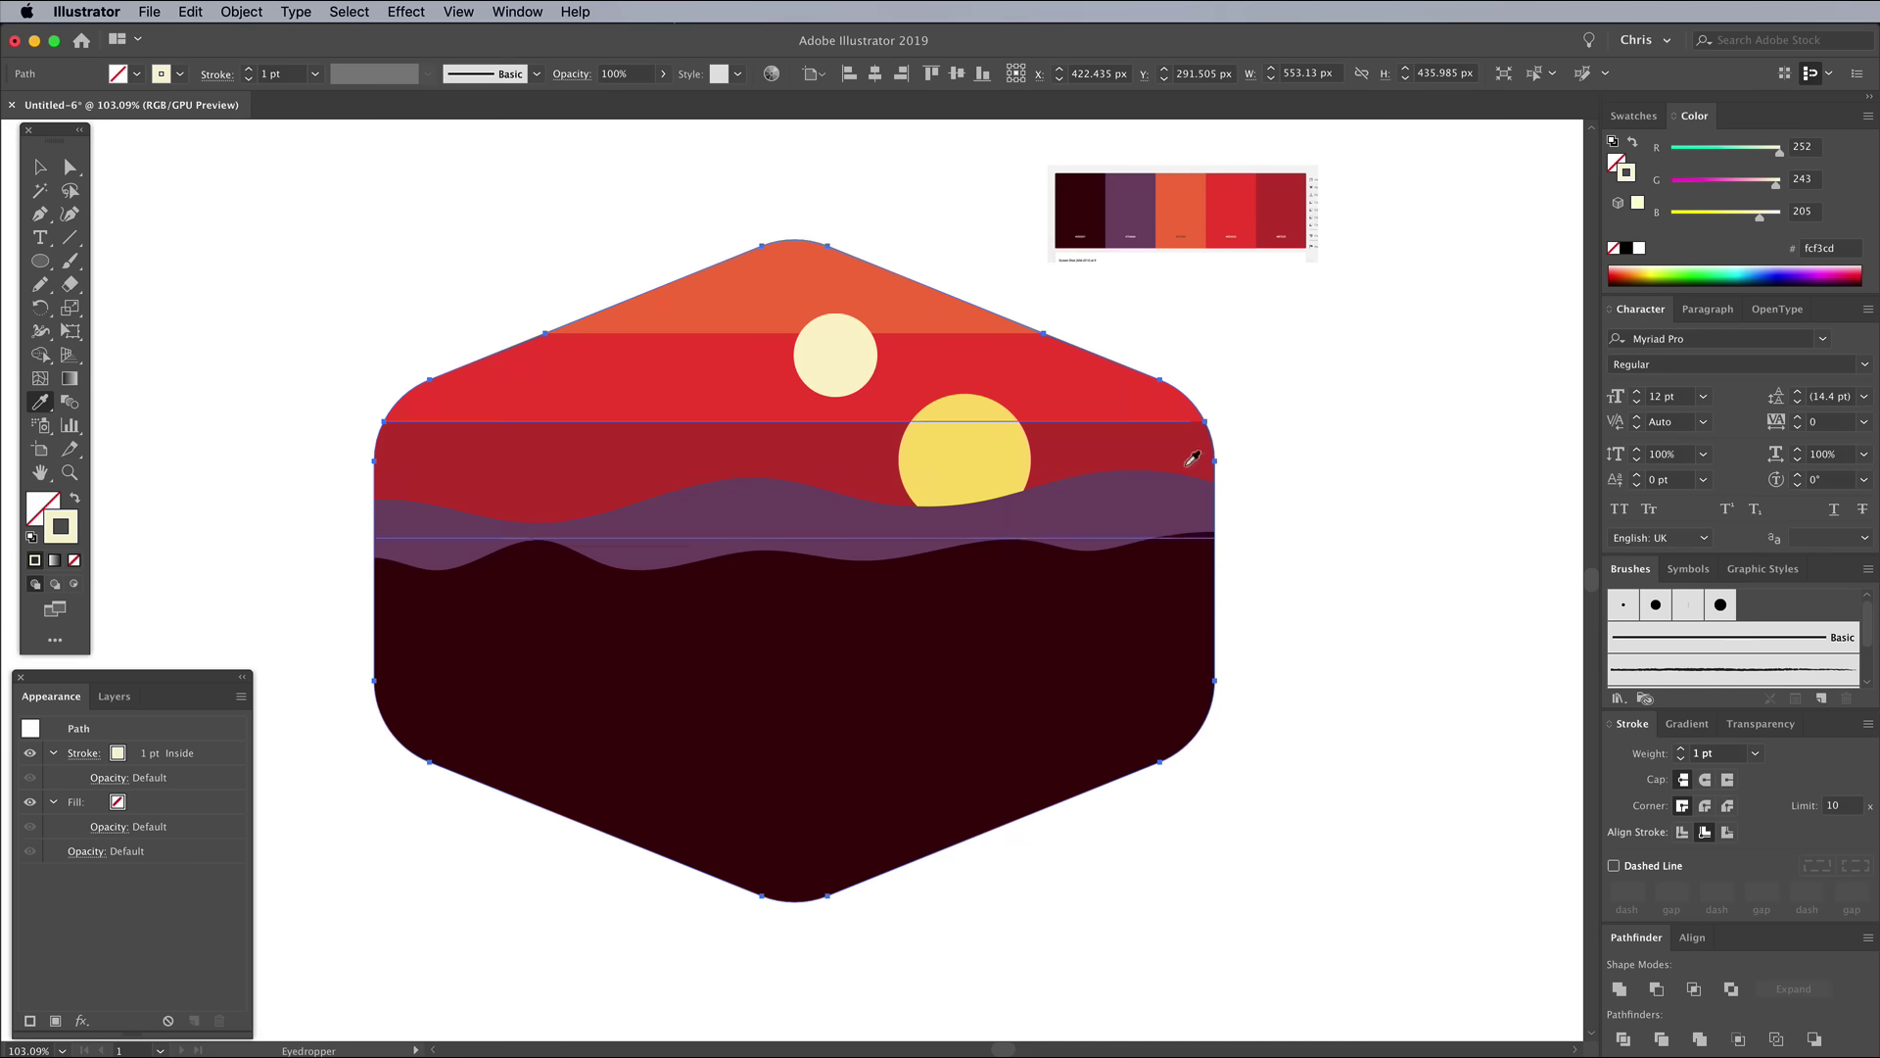
Set the hexagon's stroke weight to 5 pt and align the stroke to the outside.
click(1682, 749)
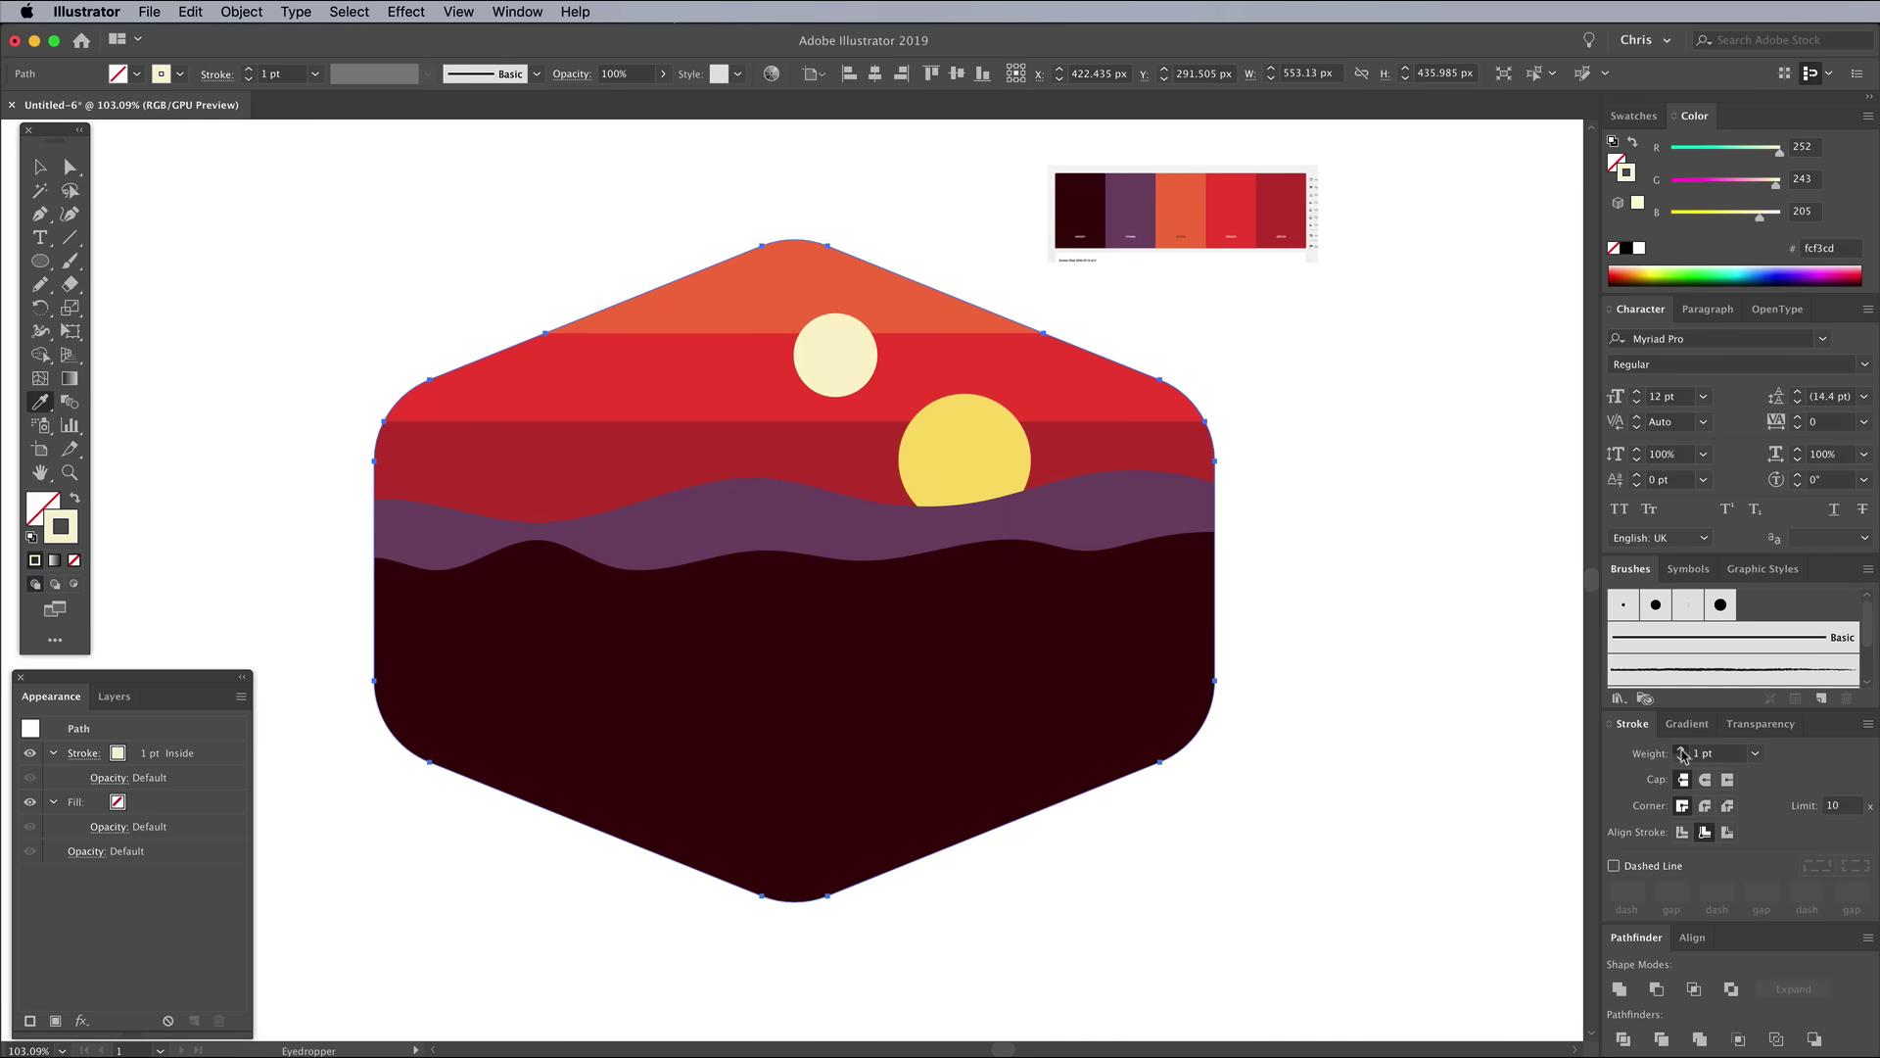
click(1683, 749)
click(1683, 749)
click(1727, 832)
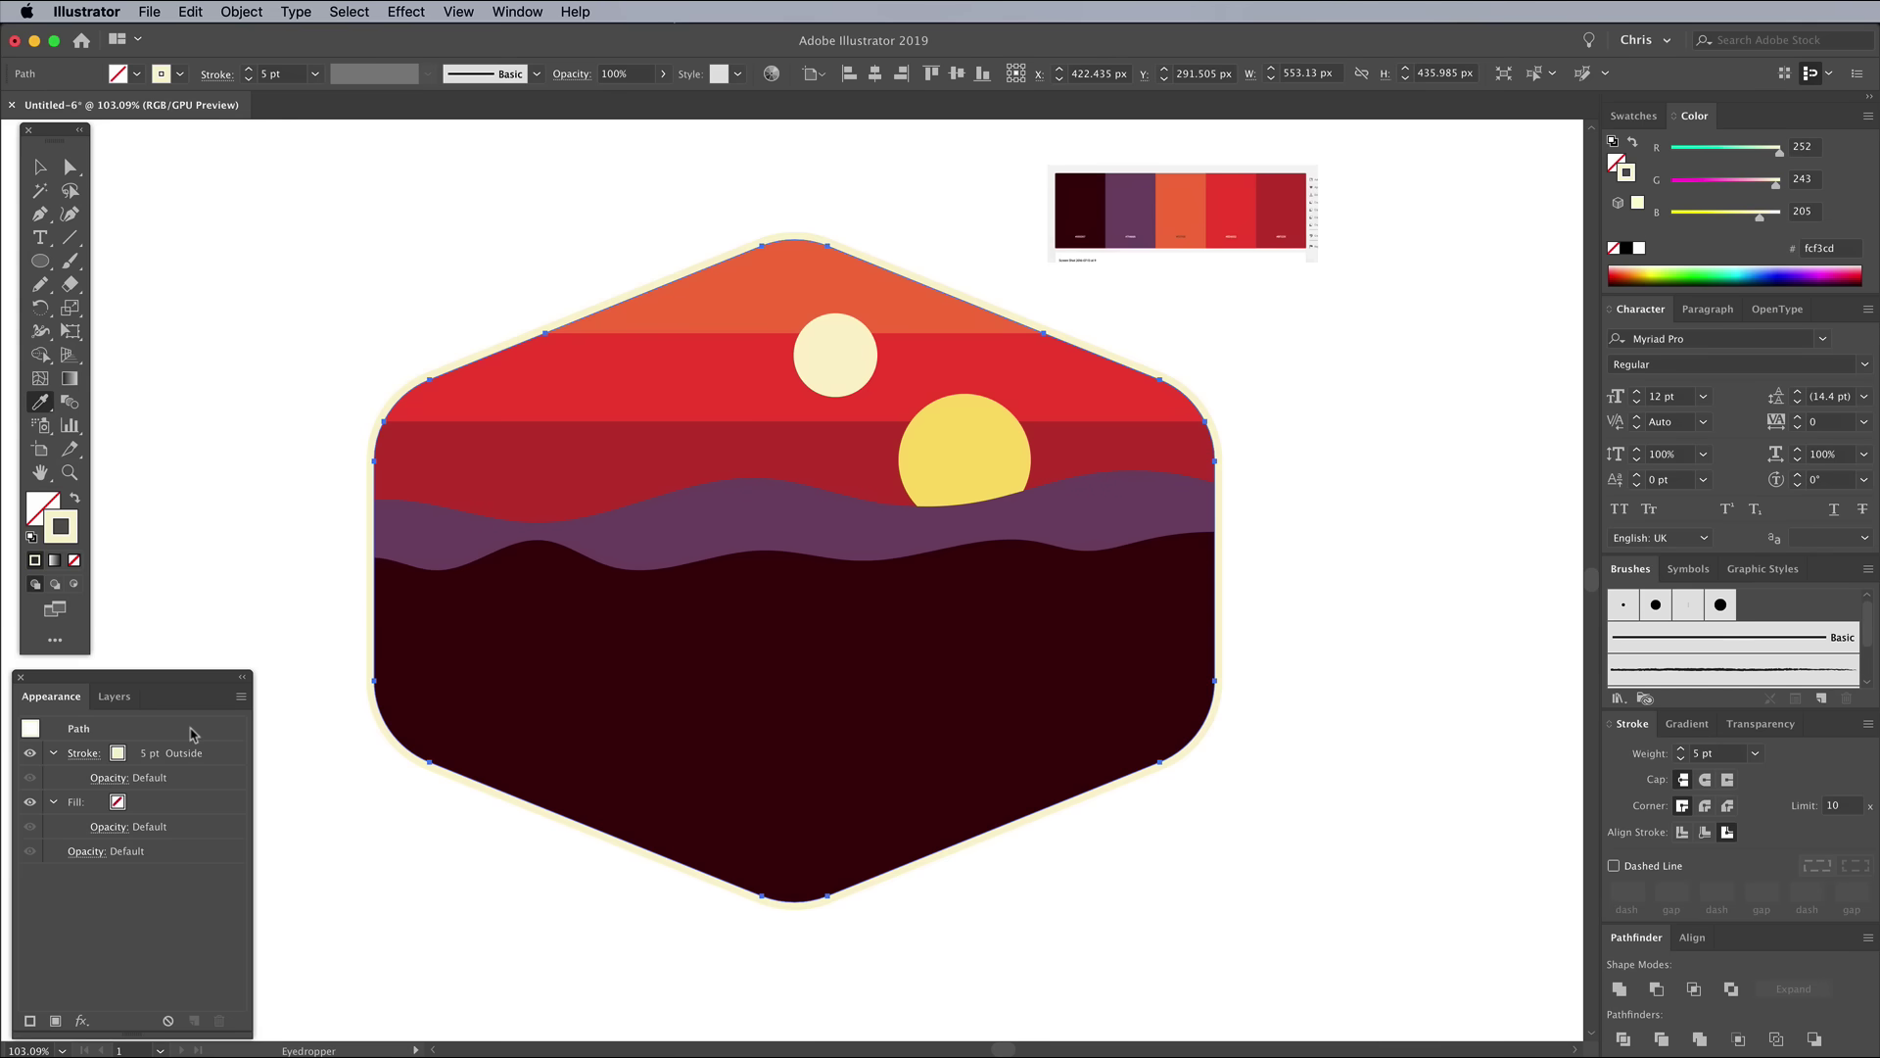
Add a second stroke to the hexagon, colored with the dark maroon 3e0207 of the foreground.
click(240, 697)
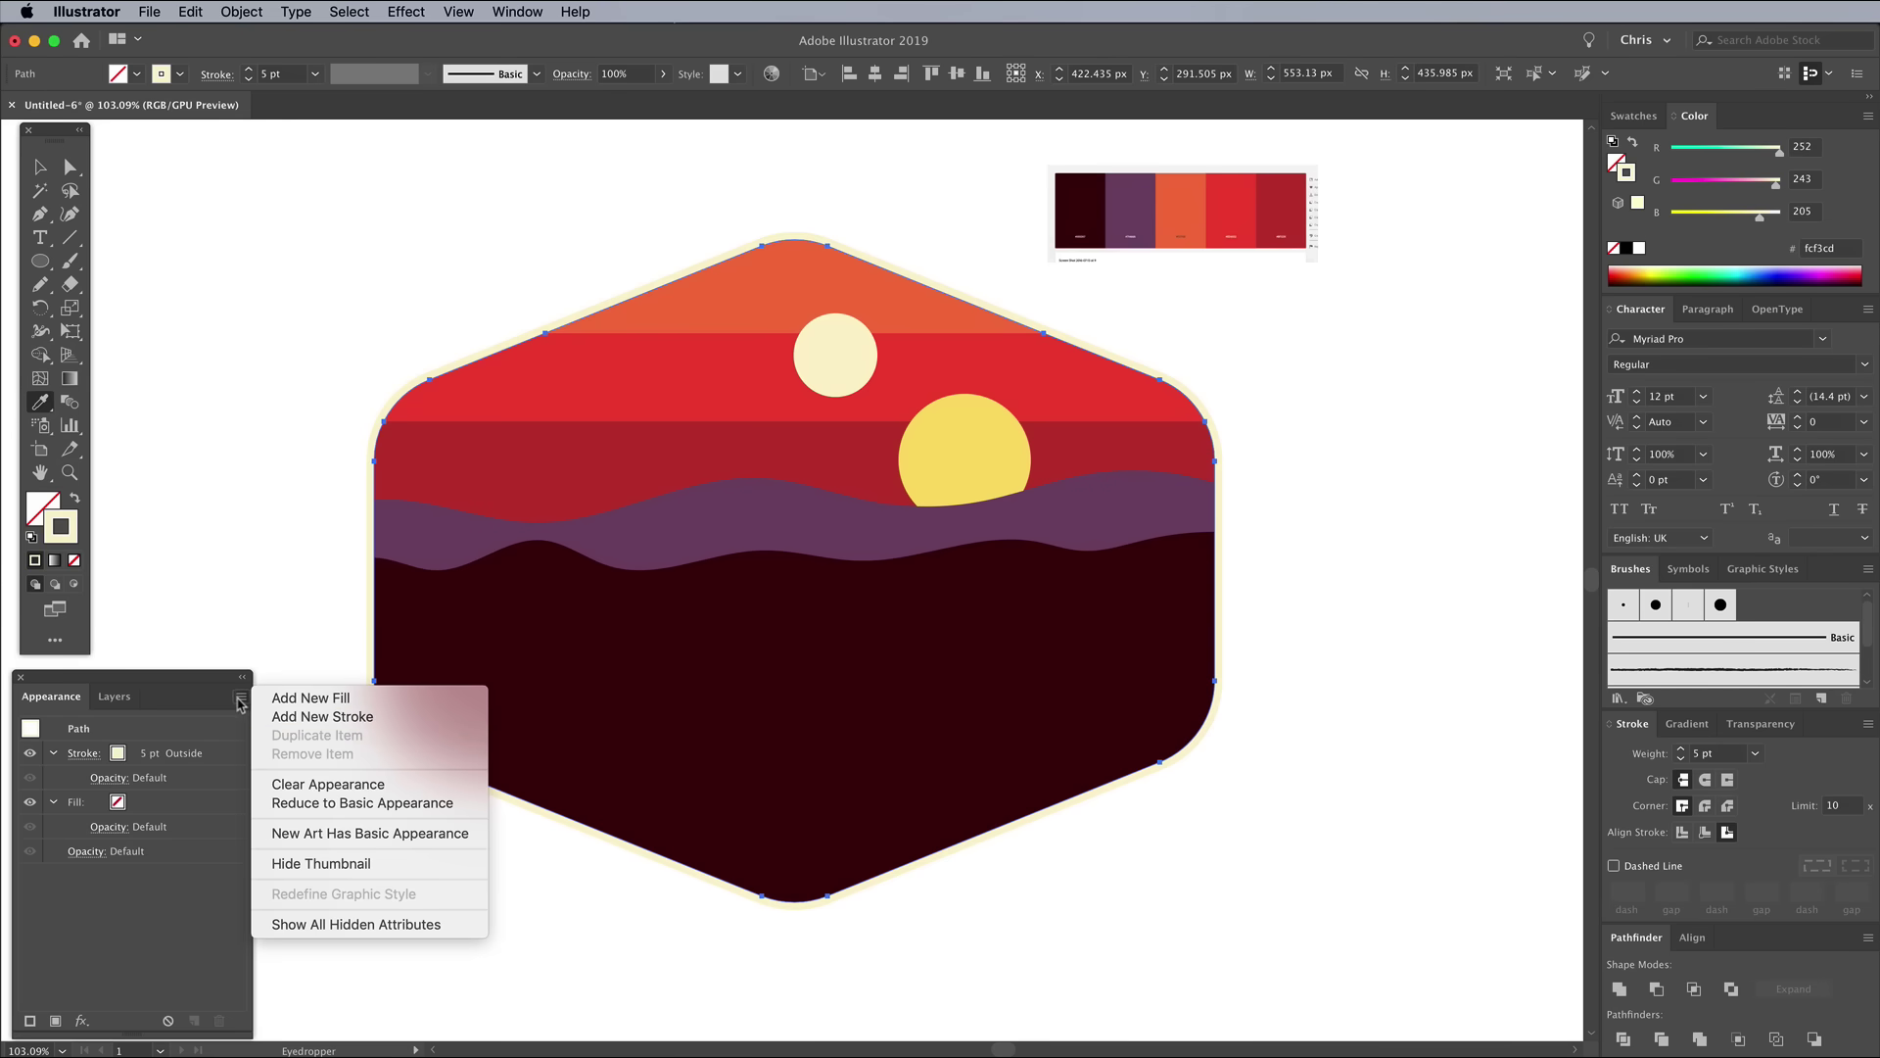
click(280, 718)
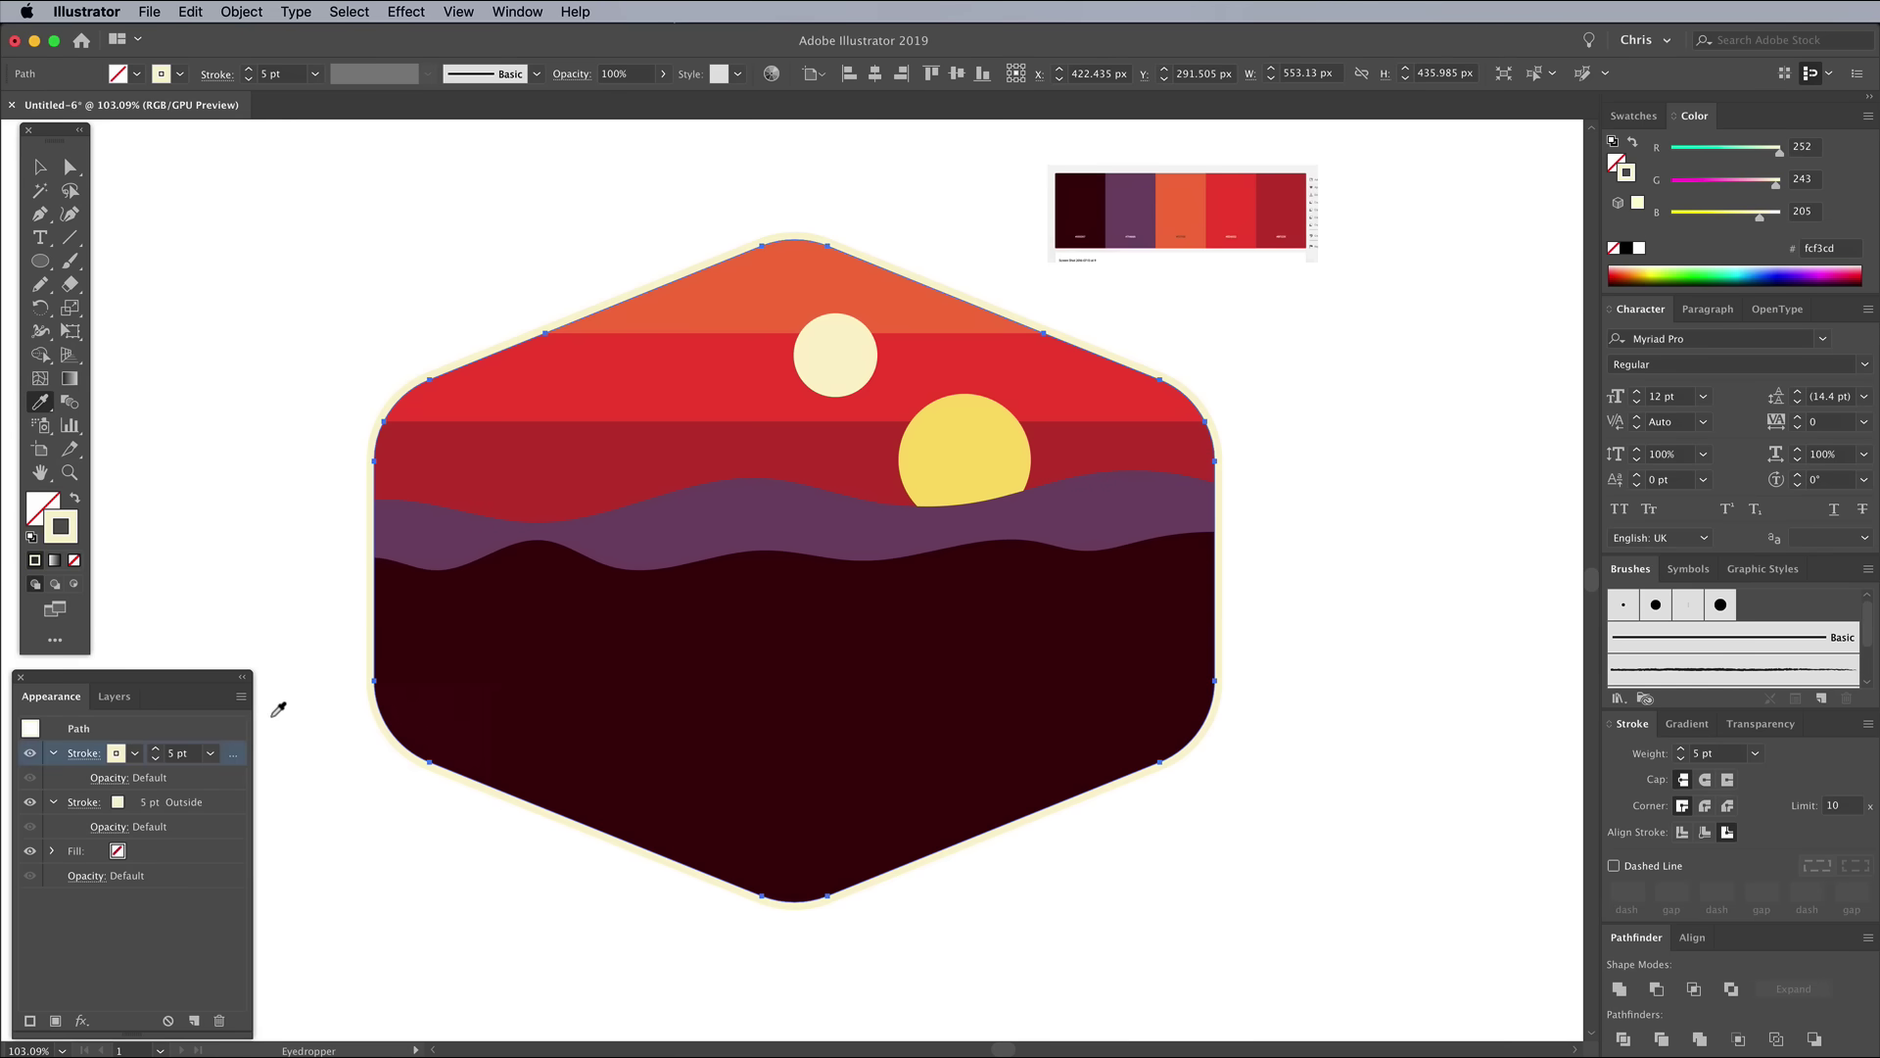
click(437, 638)
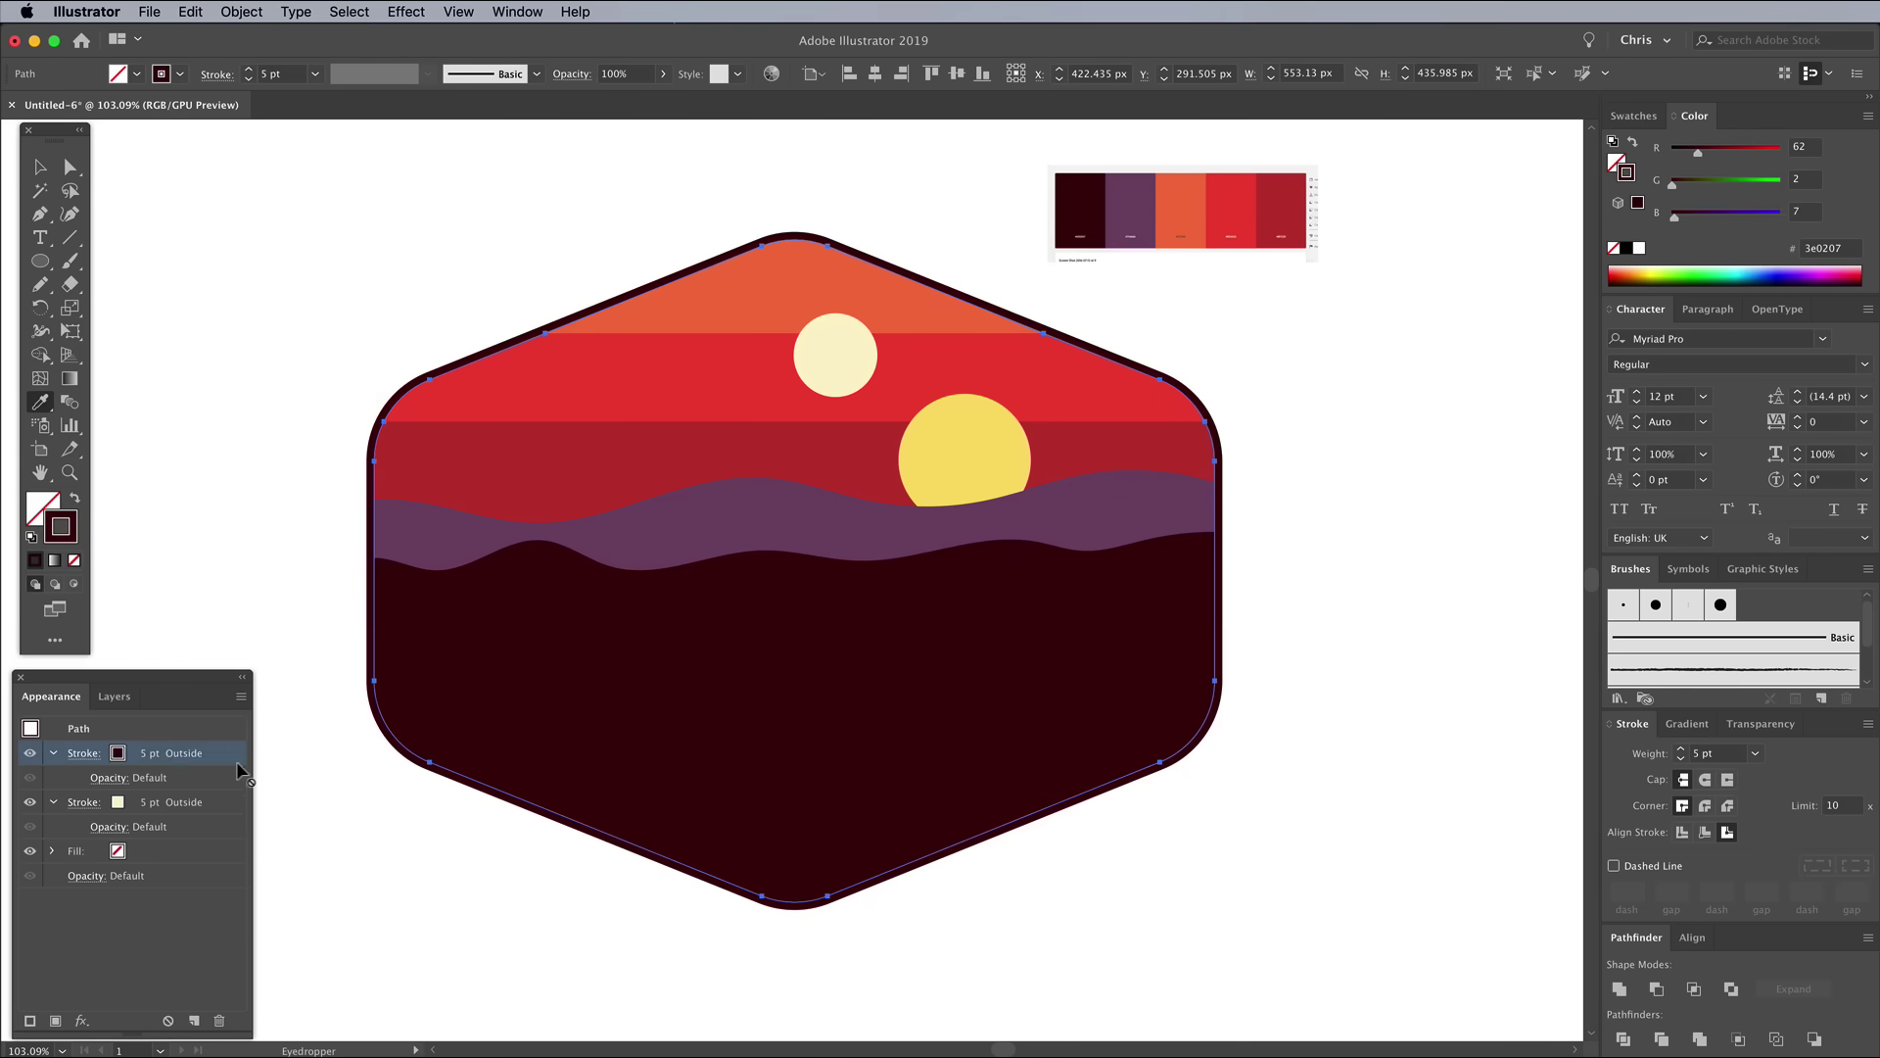
Place the dark maroon stroke beneath the cream one, set its weight to 20 pt, and deselect the hexagon.
mouse_move(221, 824)
mouse_down()
mouse_move(208, 808)
mouse_move(207, 841)
mouse_up()
click(150, 804)
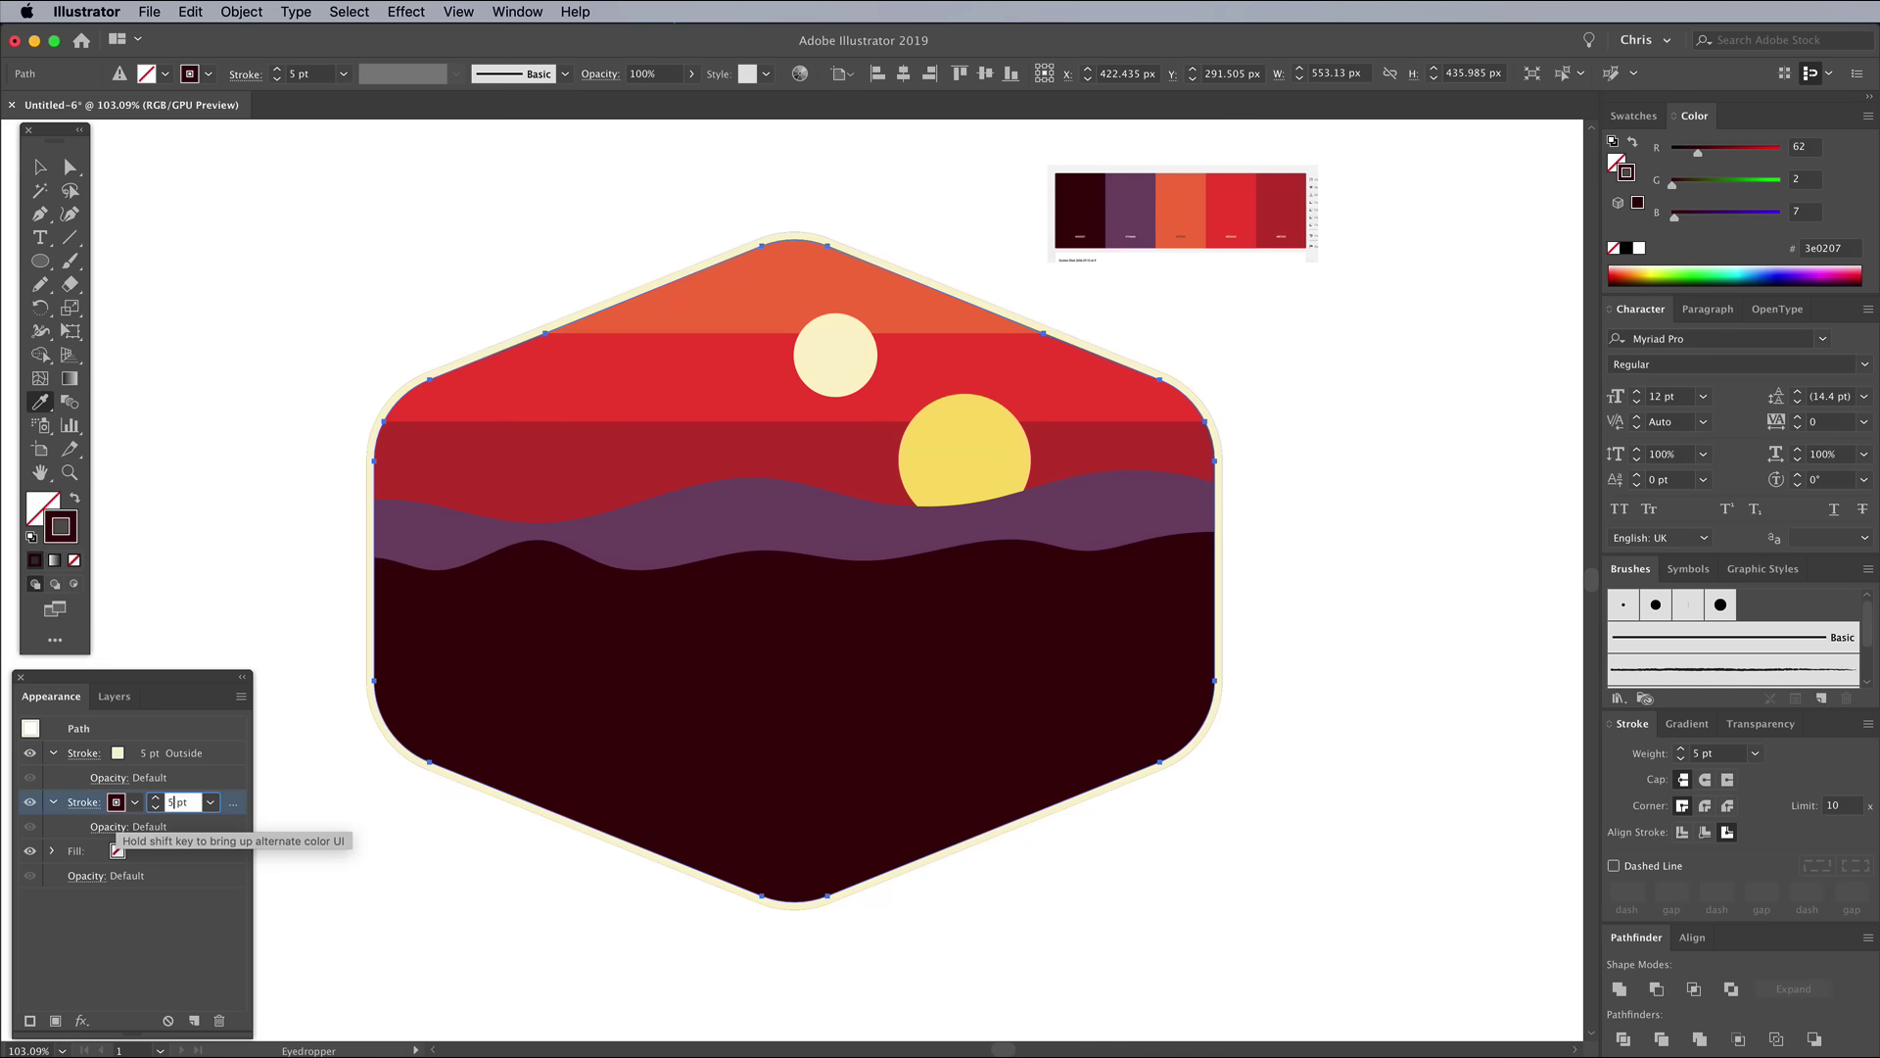
text(20)
key(Return)
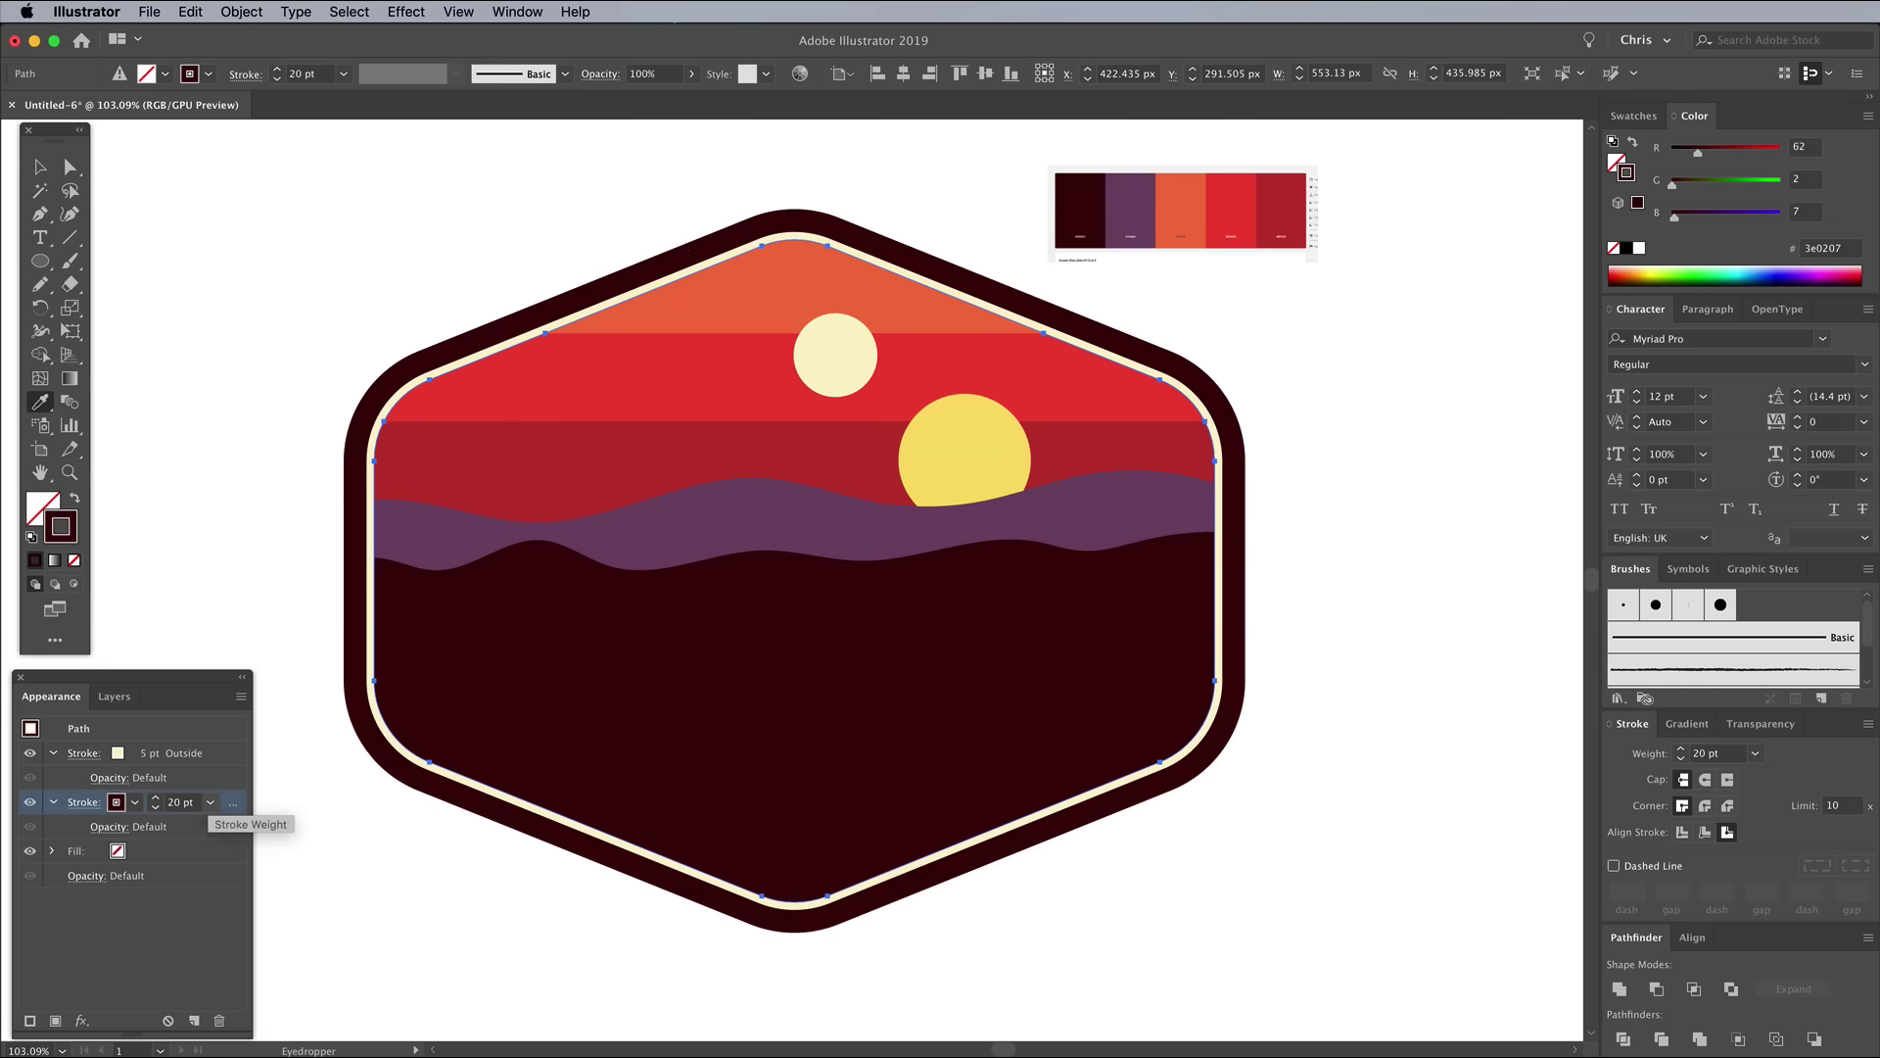
key(v)
key(super+shift+a)
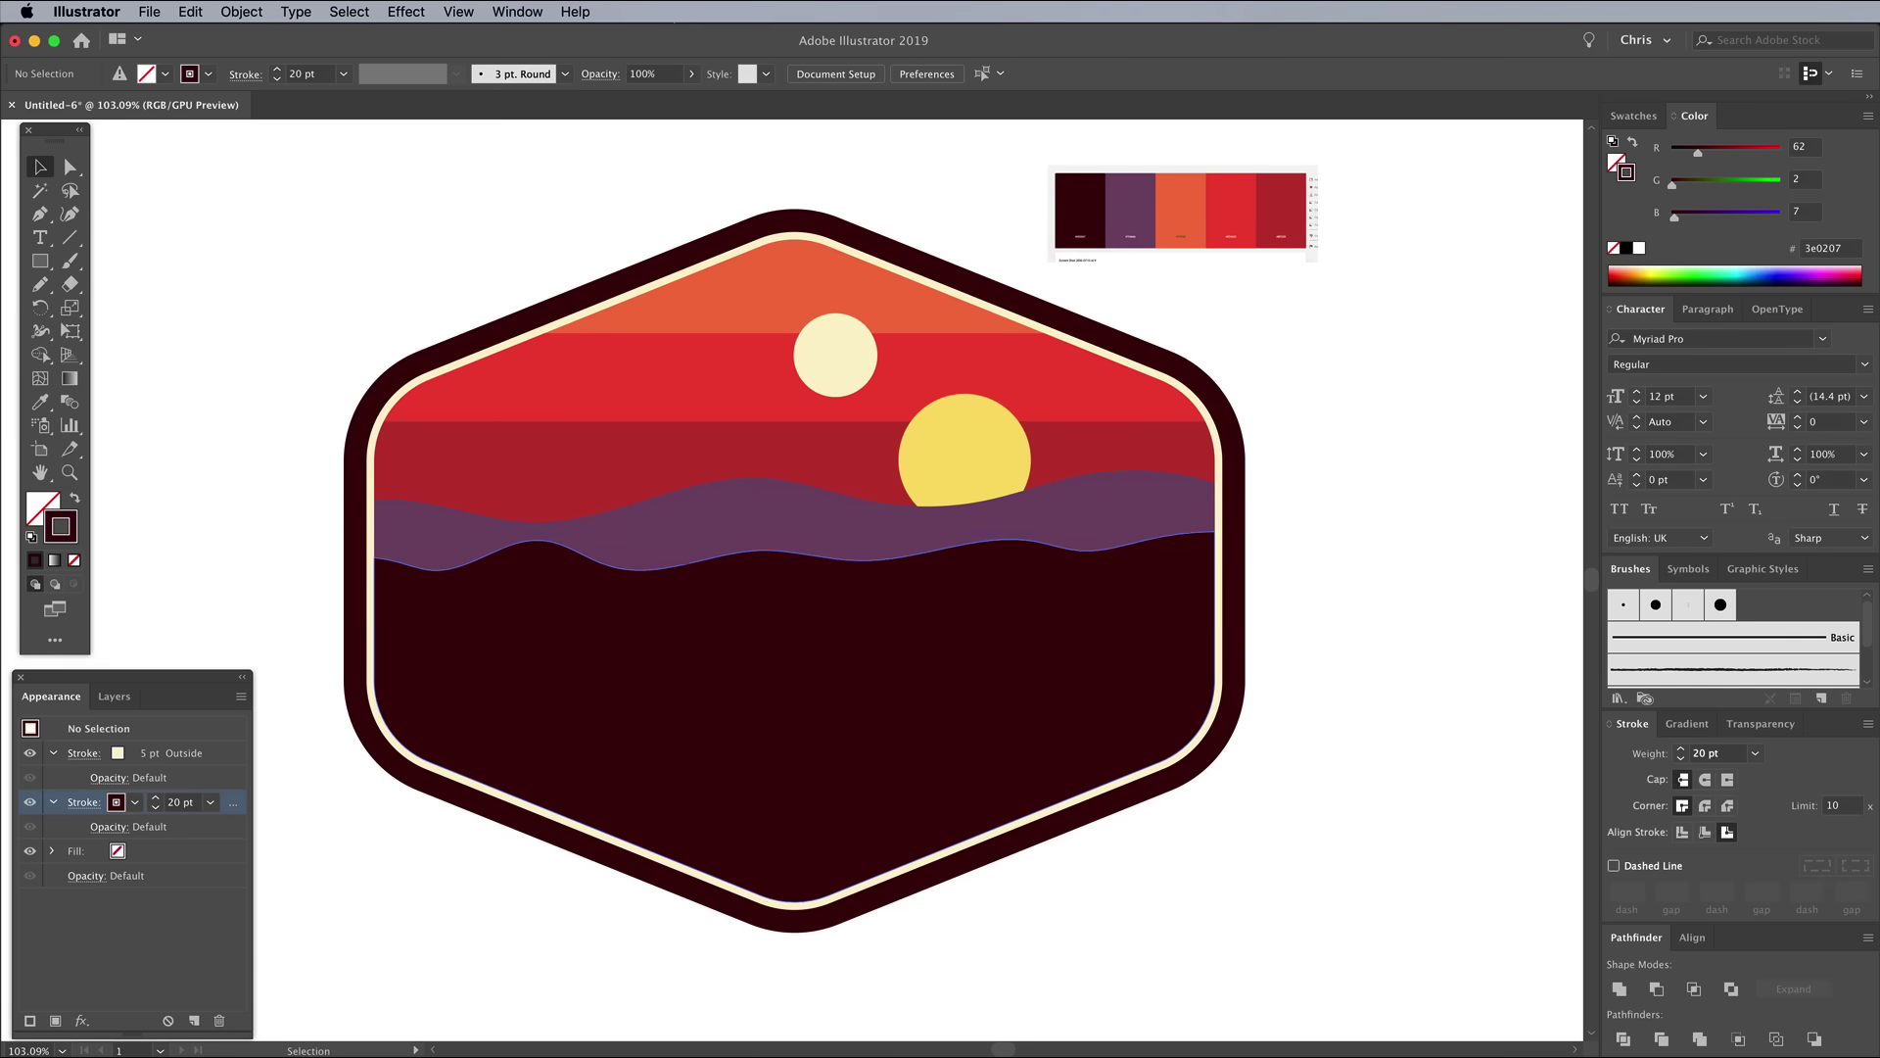
Draw a rectangle about 116 by 111 px in the foreground's dark maroon, rising above the waves on the badge's left side.
click(789, 588)
key(super+shift+a)
key(m)
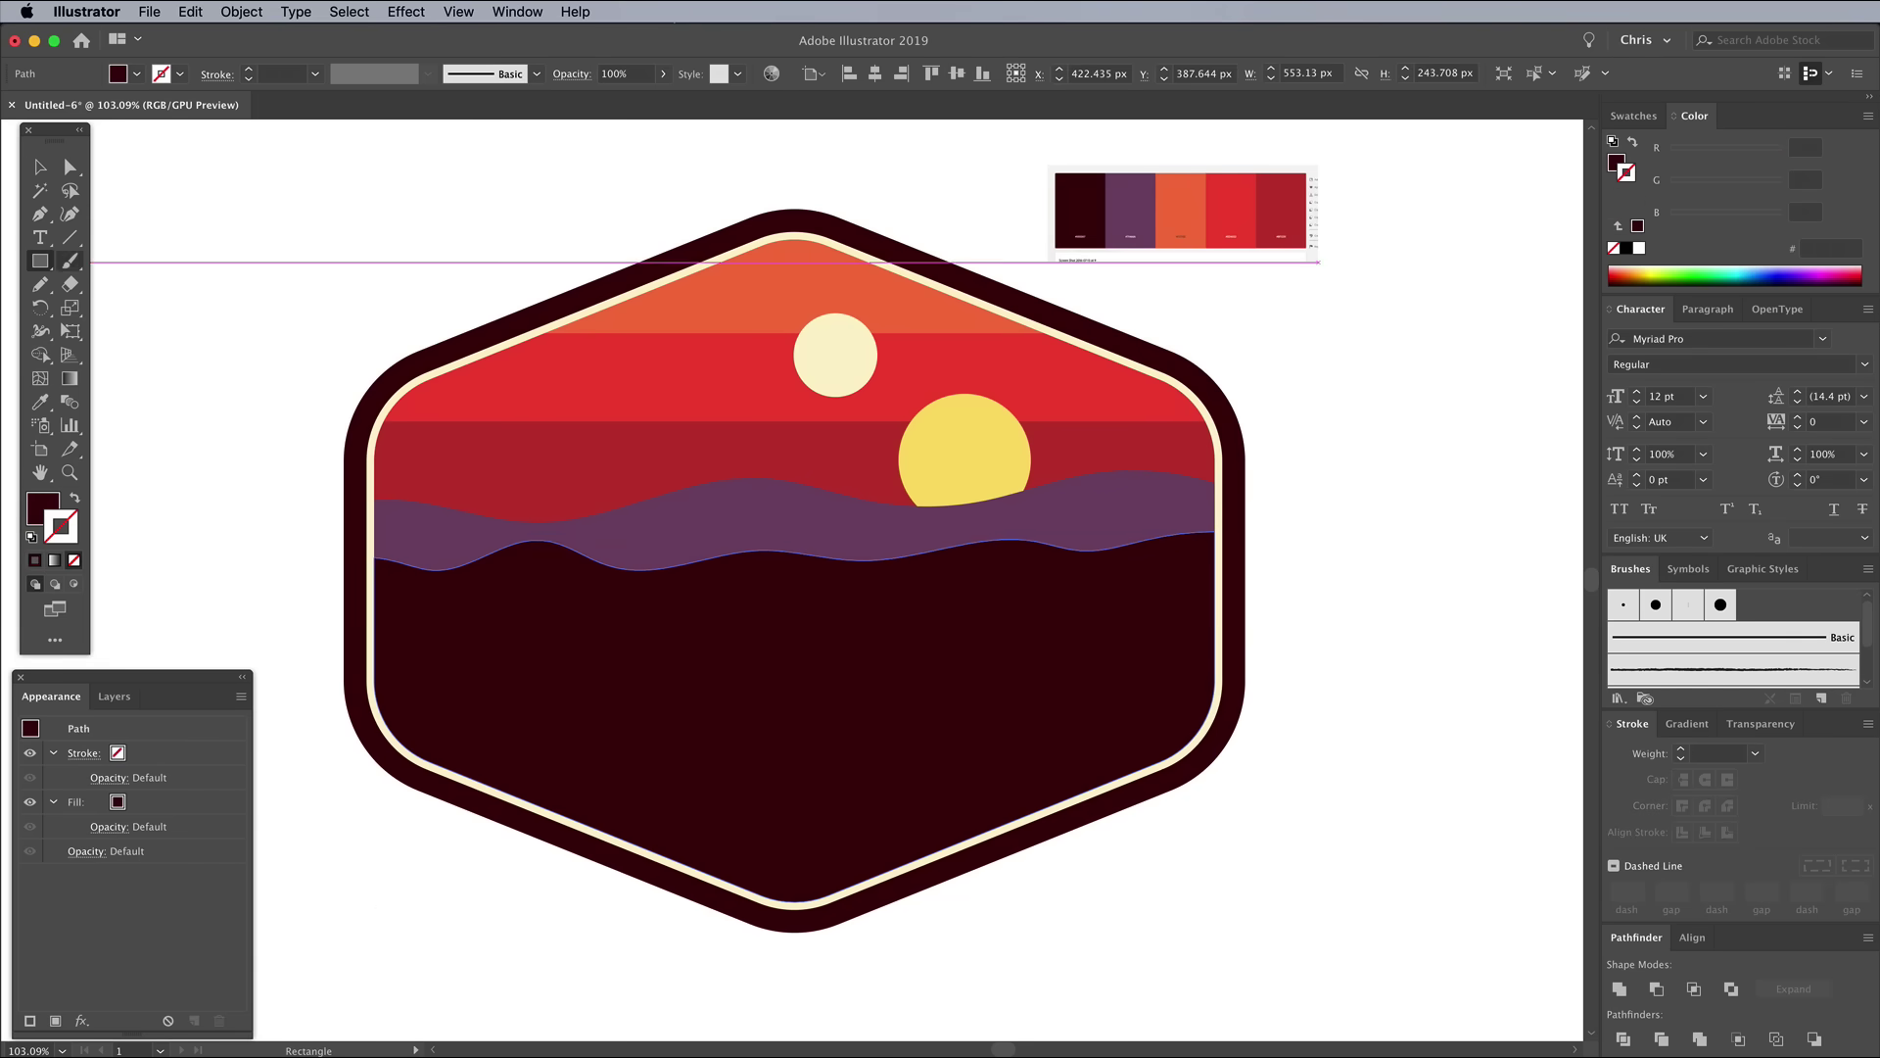
drag(473, 454, 640, 614)
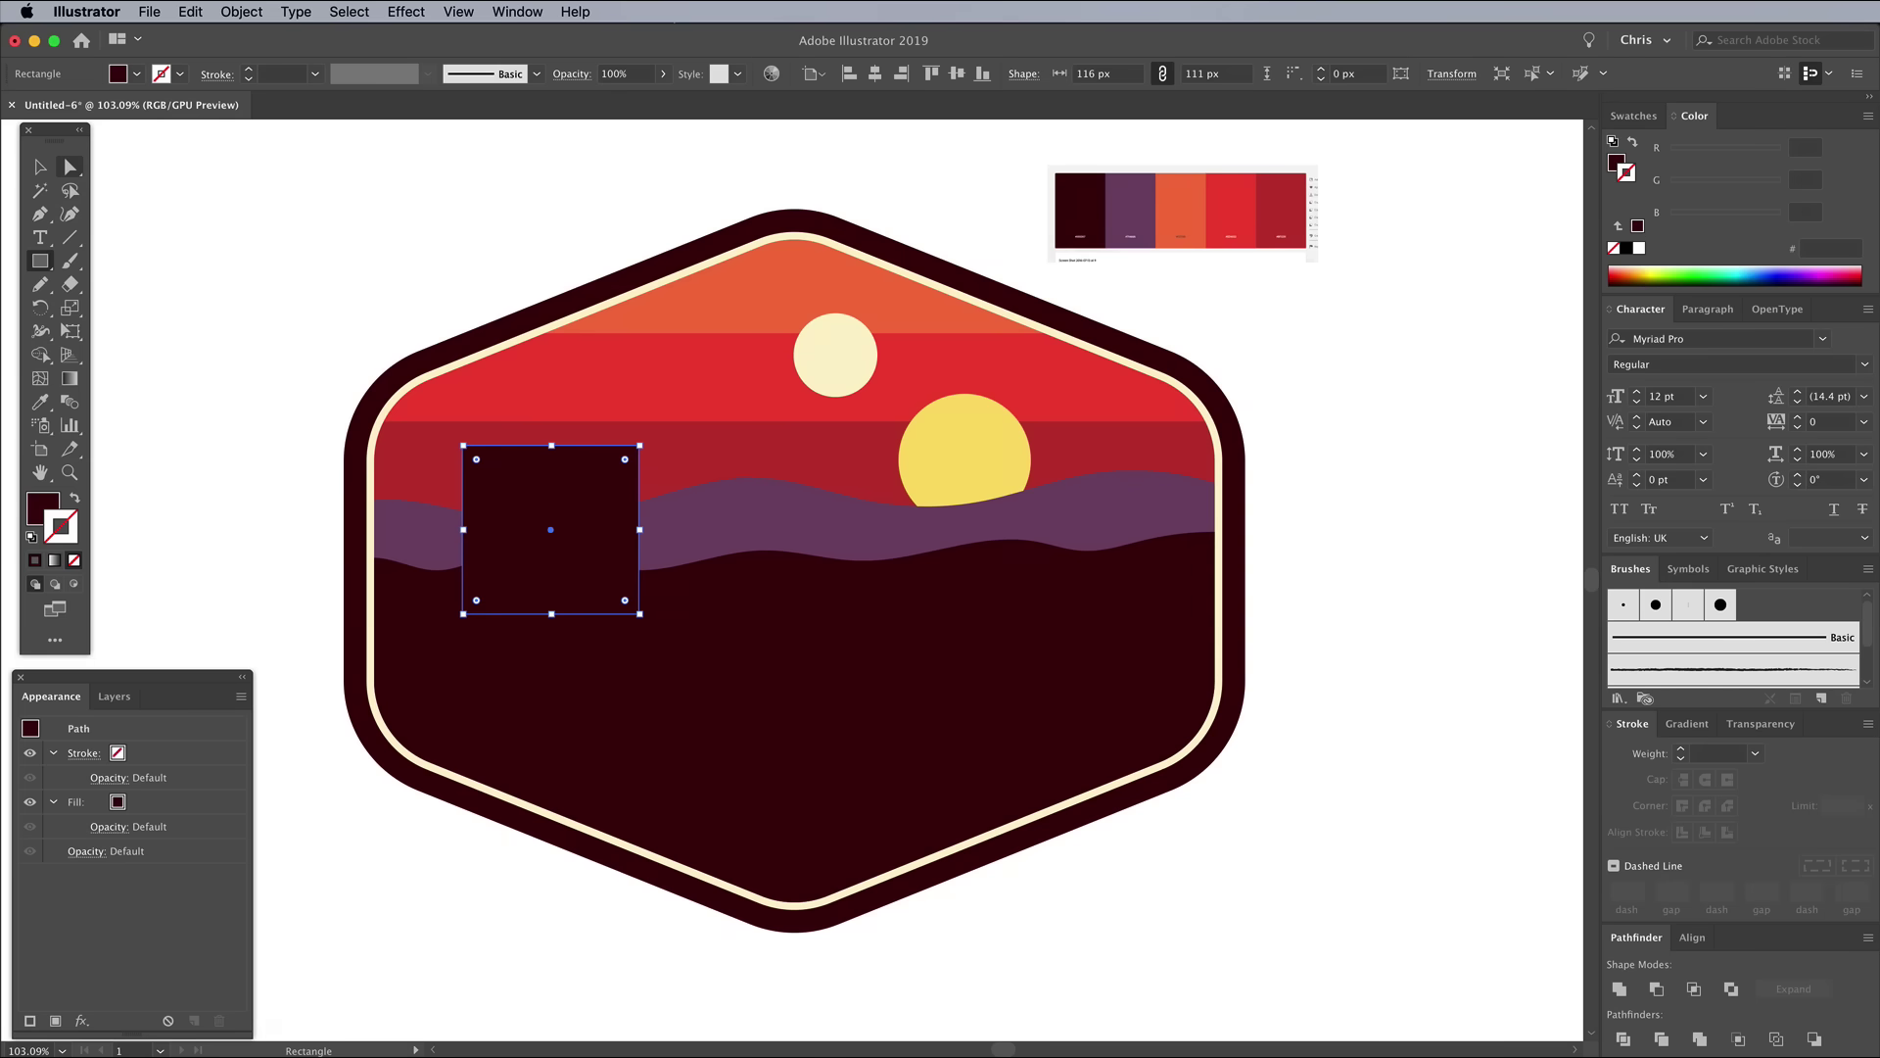
Round the dark rectangle's two upper corners to a 58 px radius so that it forms a dome.
click(70, 168)
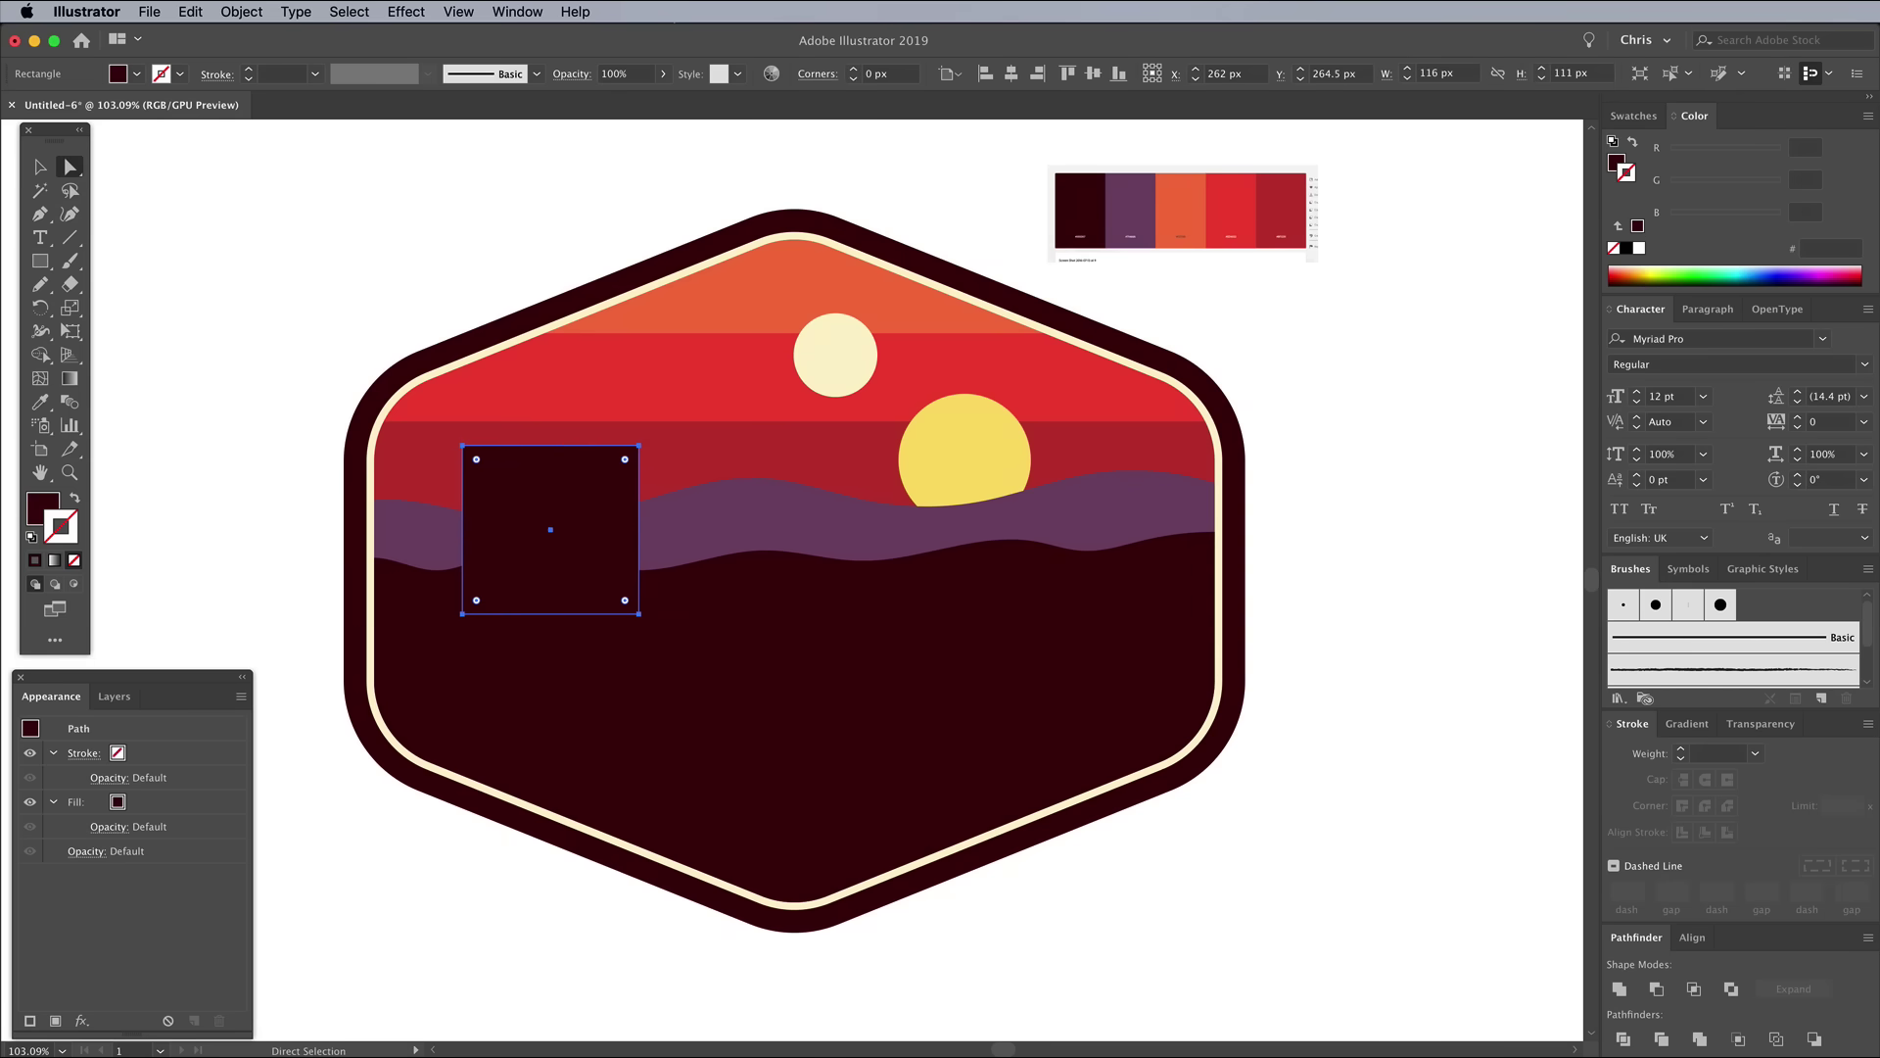
key(super+shift+a)
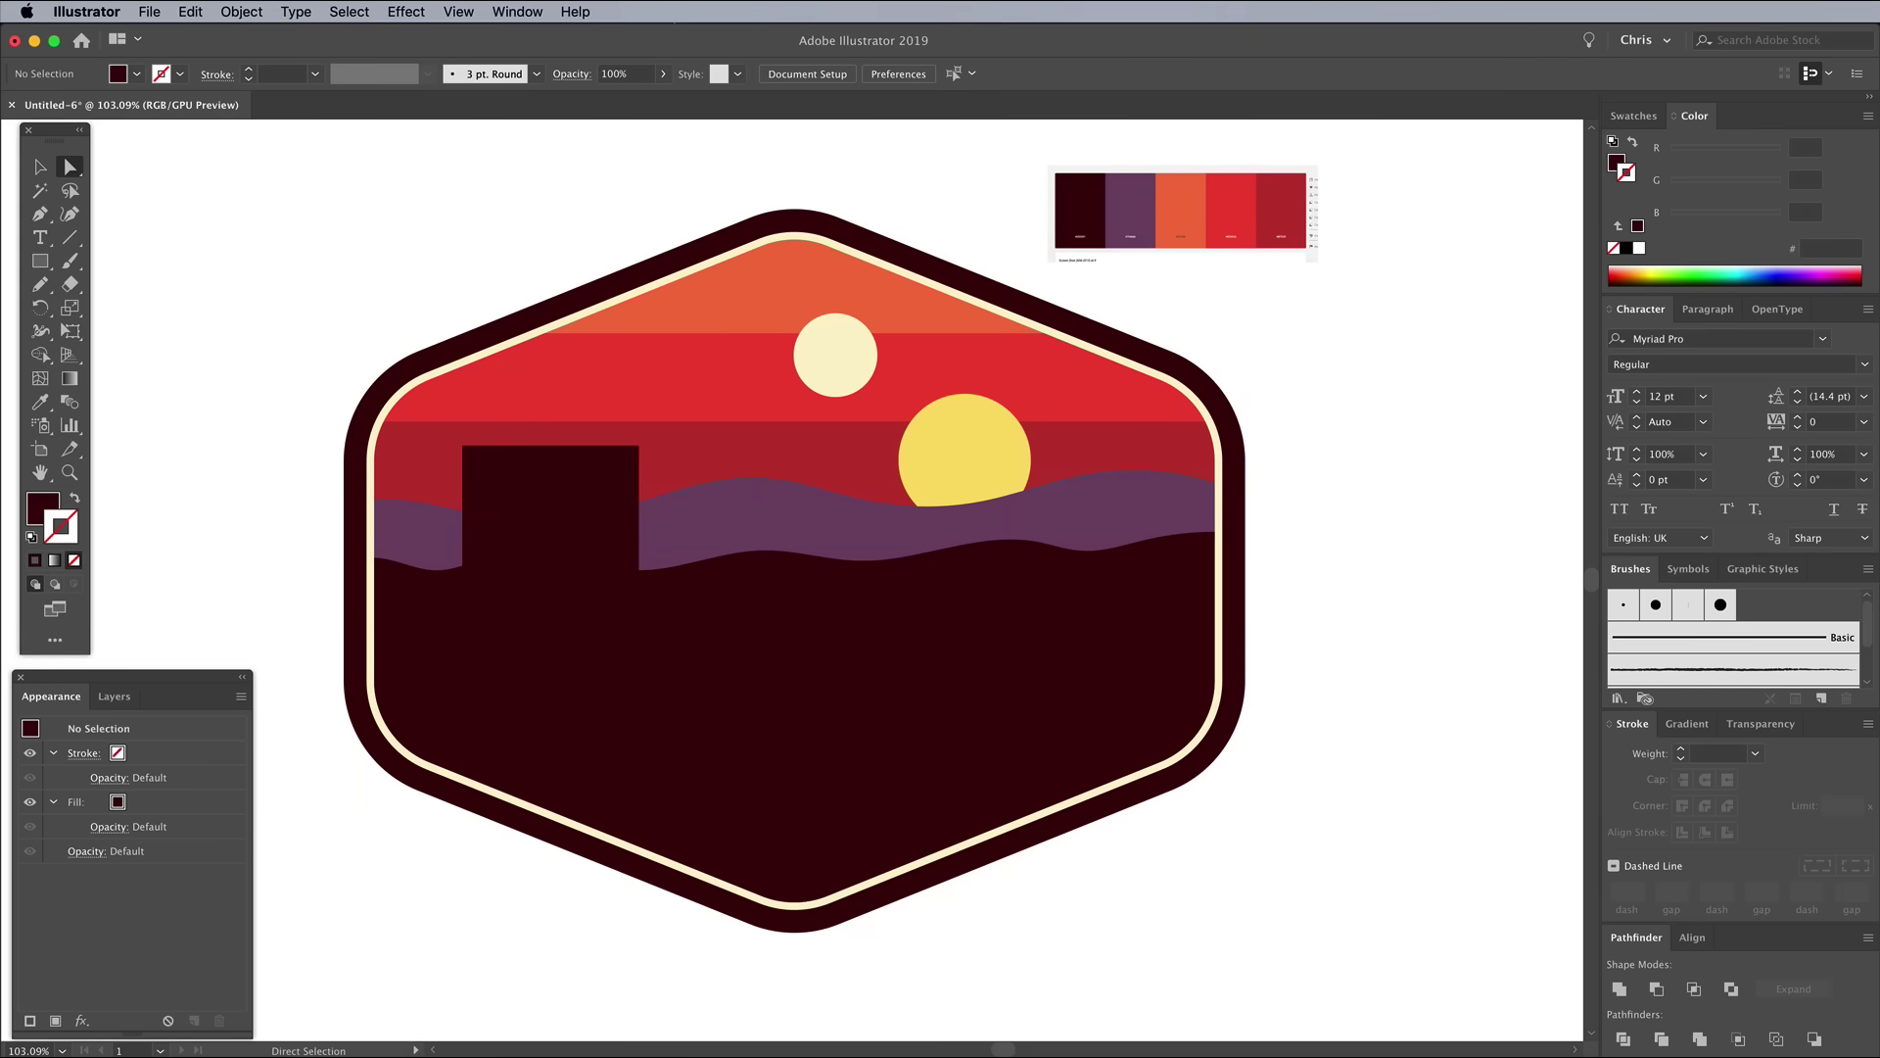
click(462, 446)
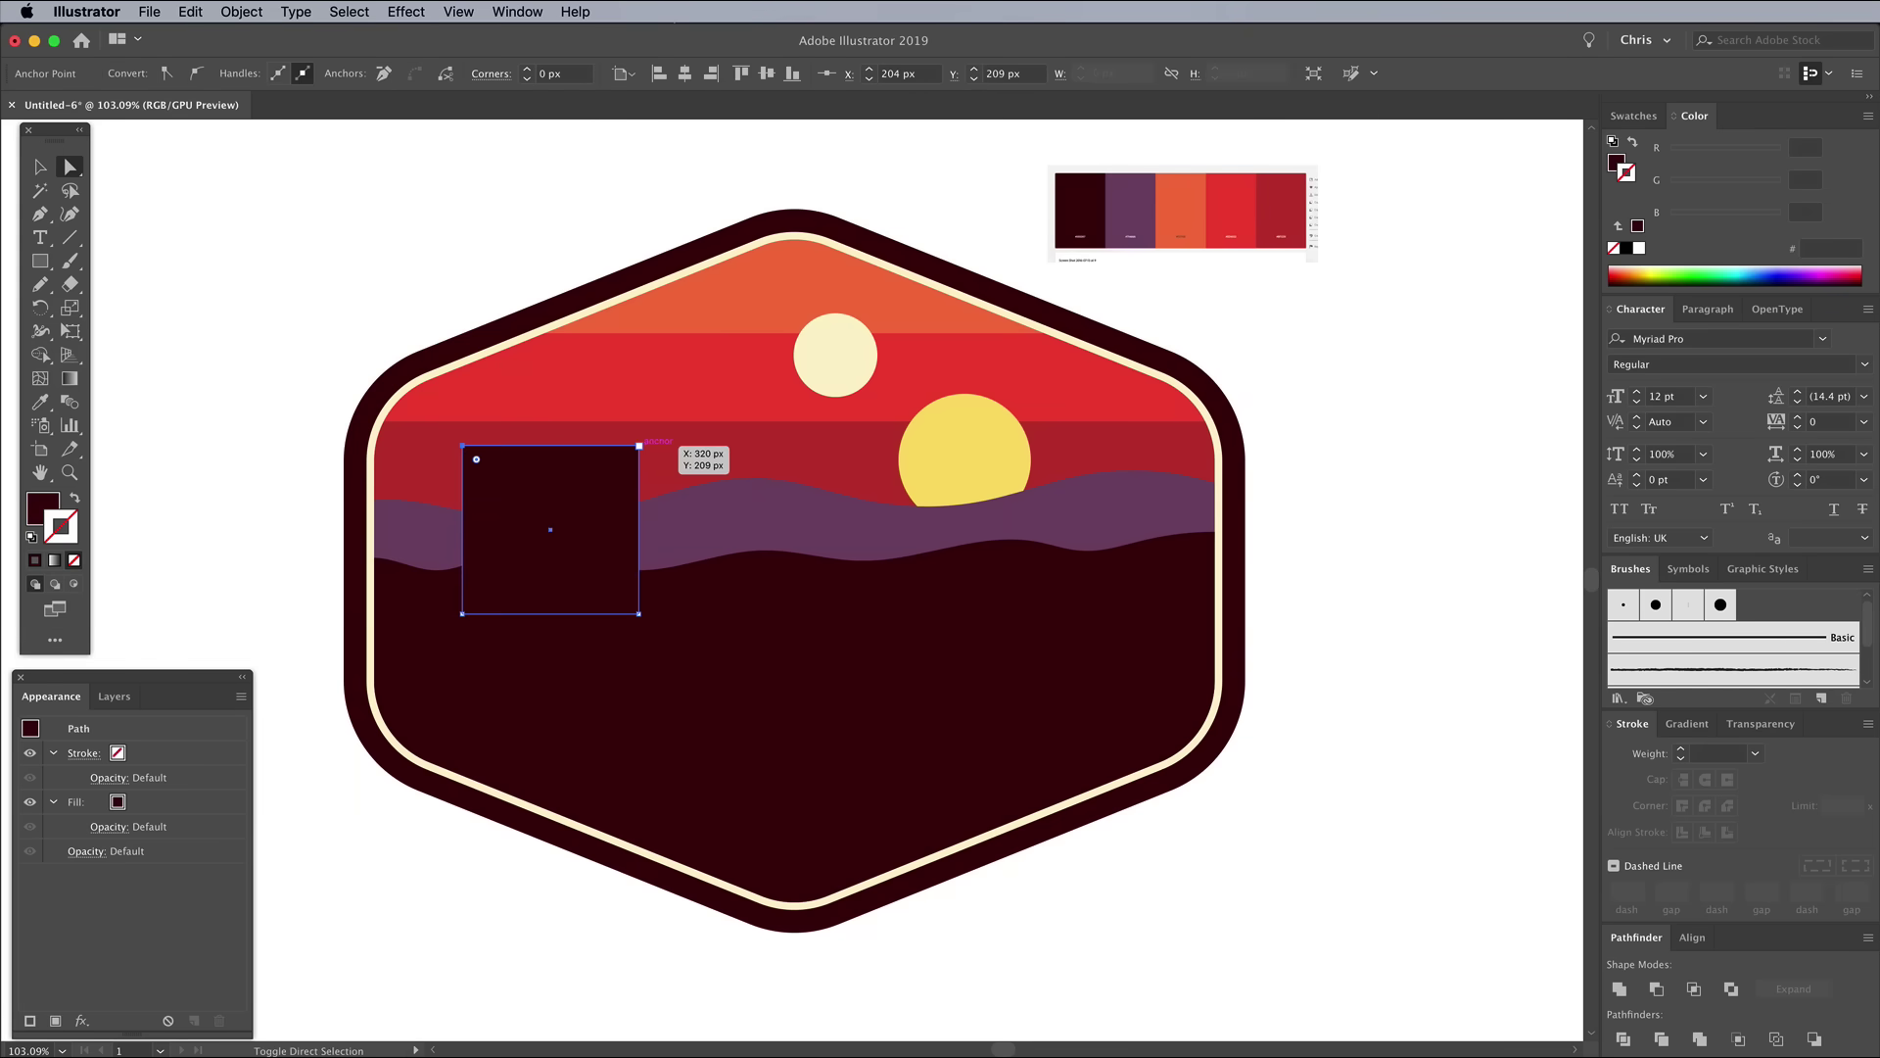
drag(476, 460, 551, 532)
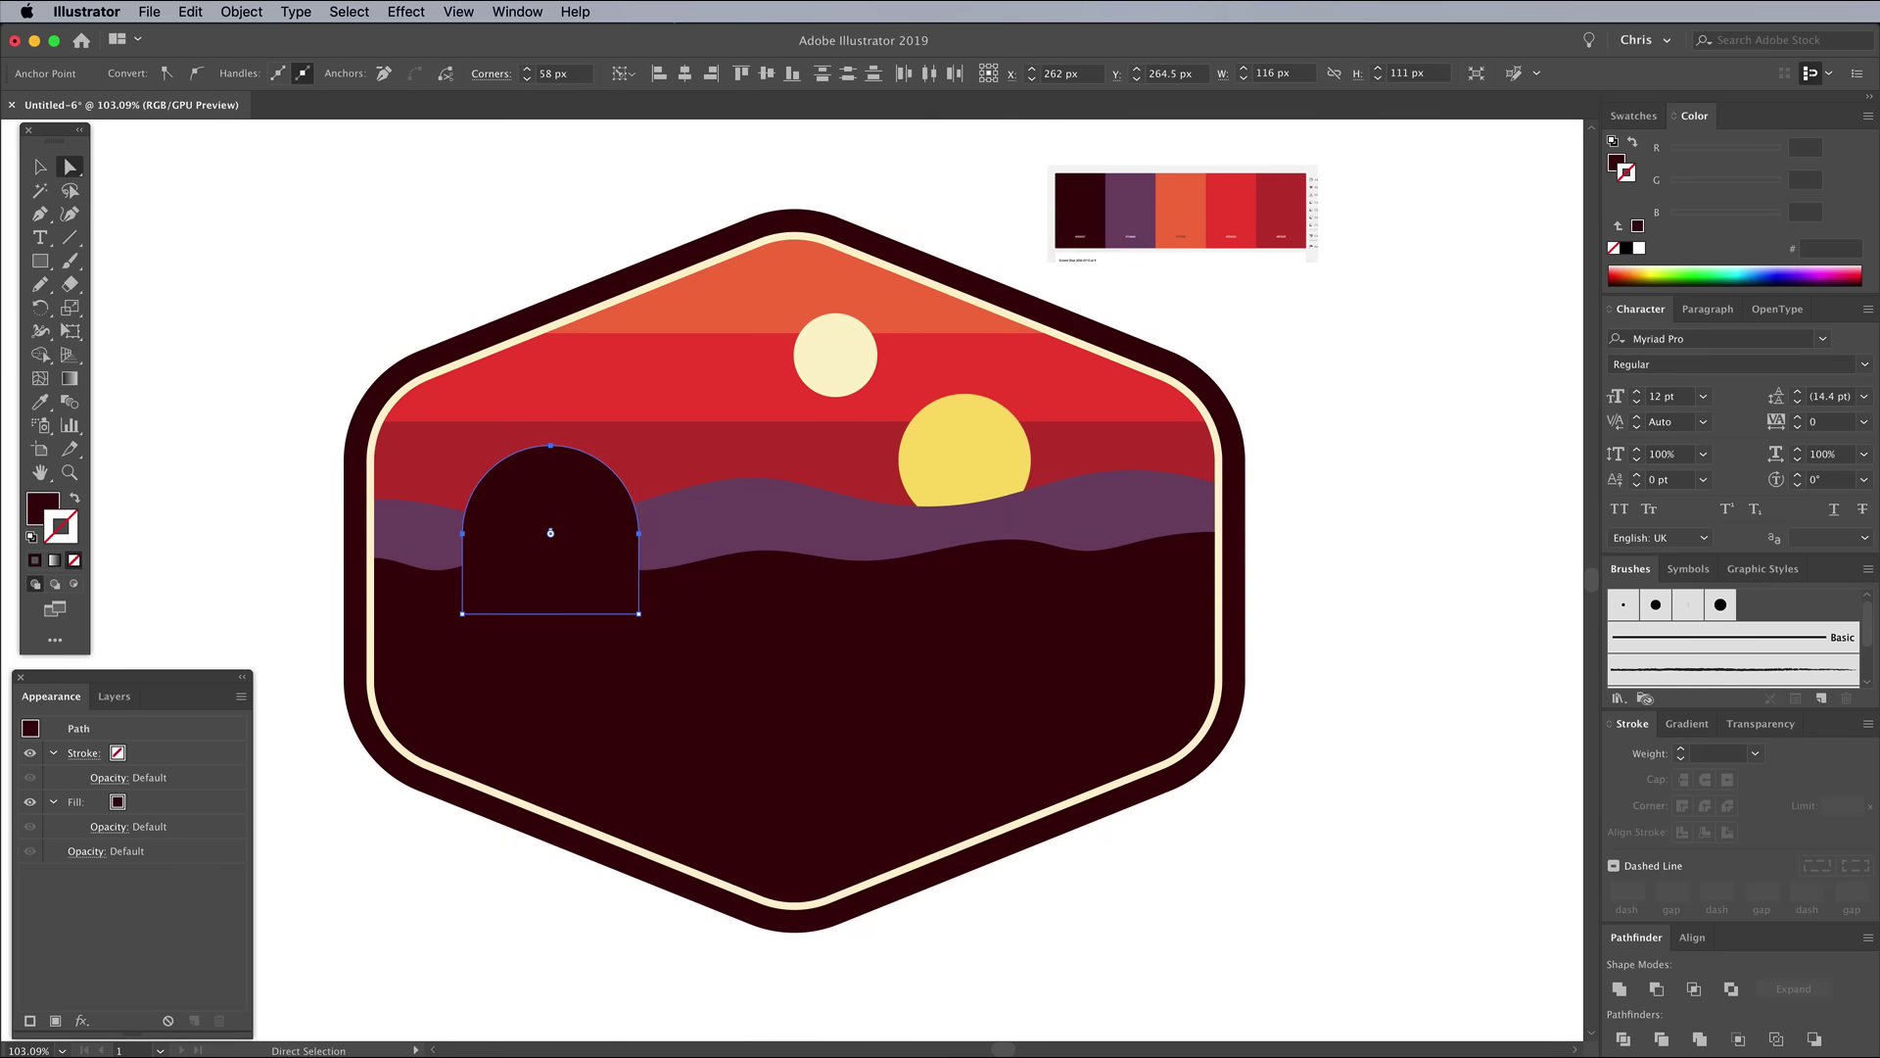
Add a smaller round-cornered block about 67 by 58 px on each side of the dome, and raise the right one slightly.
key(m)
drag(604, 526, 707, 614)
drag(692, 540, 659, 571)
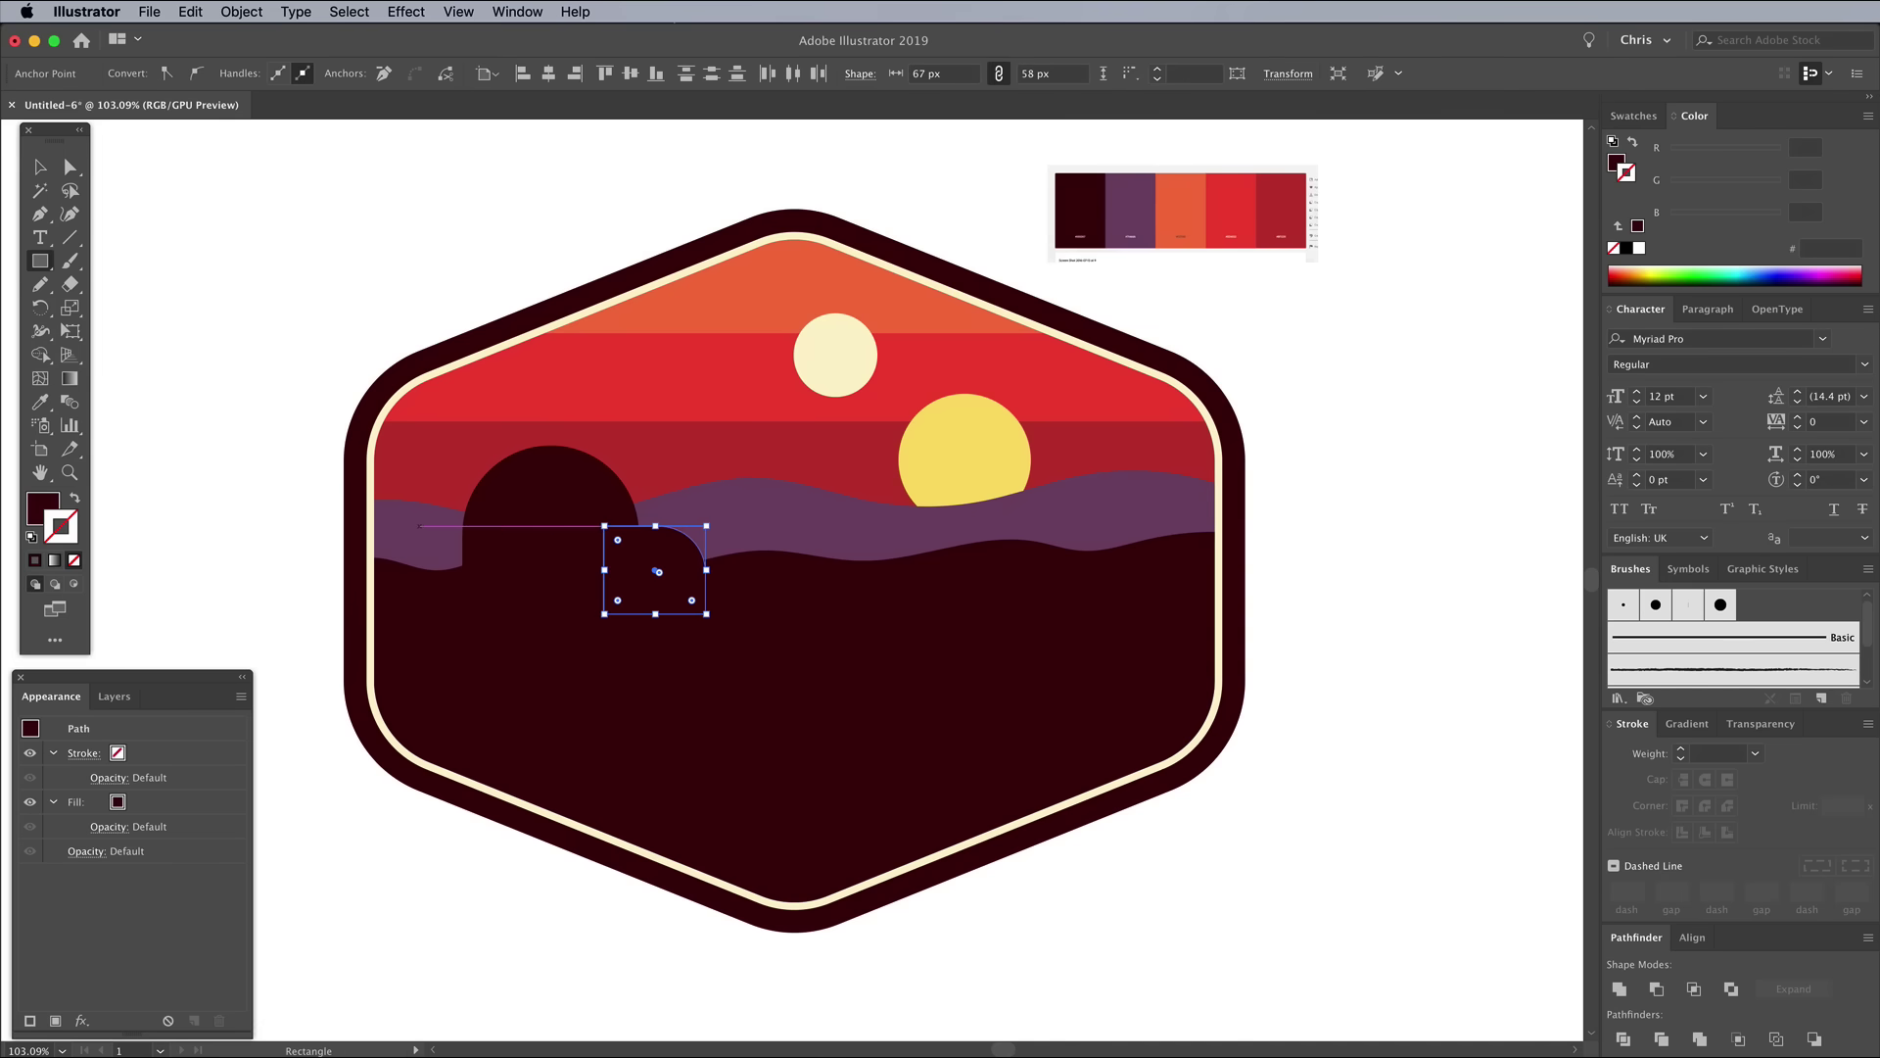
mouse_move(418, 526)
mouse_down()
mouse_move(491, 591)
mouse_move(441, 545)
mouse_up()
key(v)
key(super+shift+a)
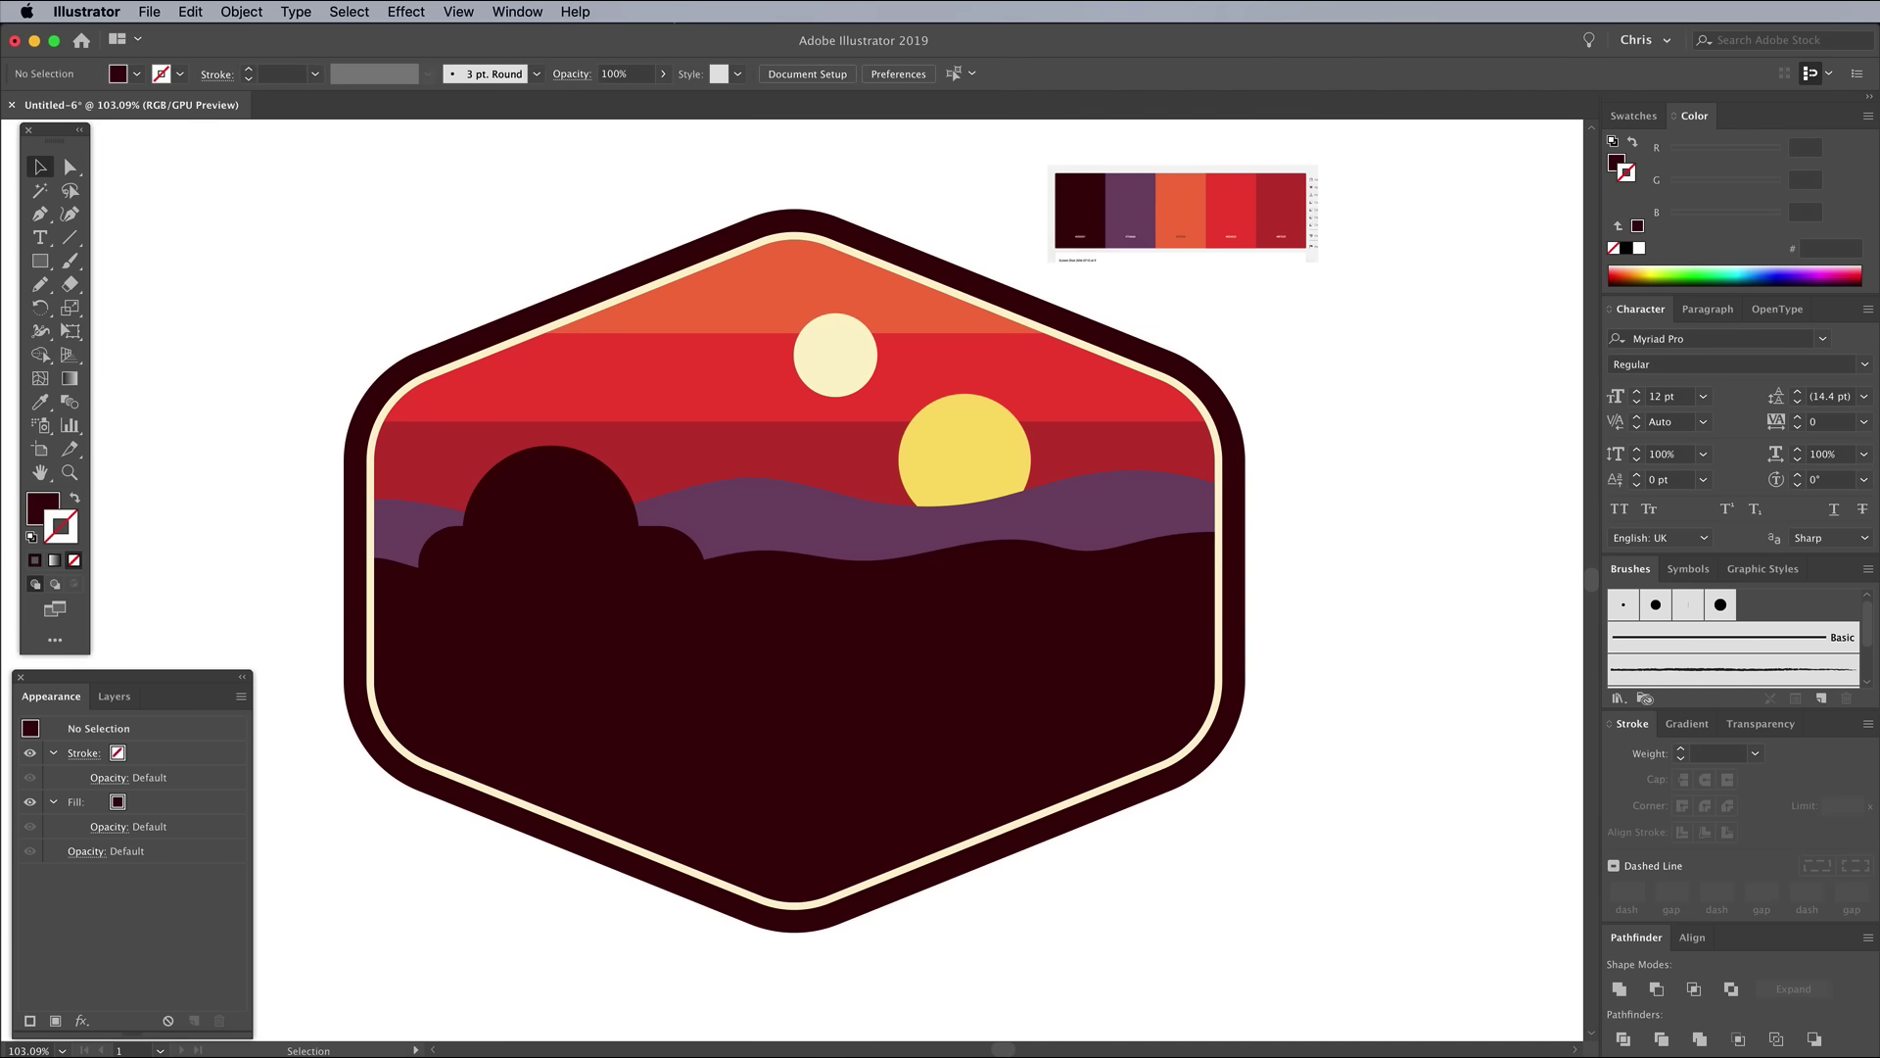
drag(690, 584, 690, 563)
key(super+shift+a)
Add the text TATOOINE across the badge's dark lower area, scaled to about 119 pt and filled with the small sun's cream fcf3cd.
key(t)
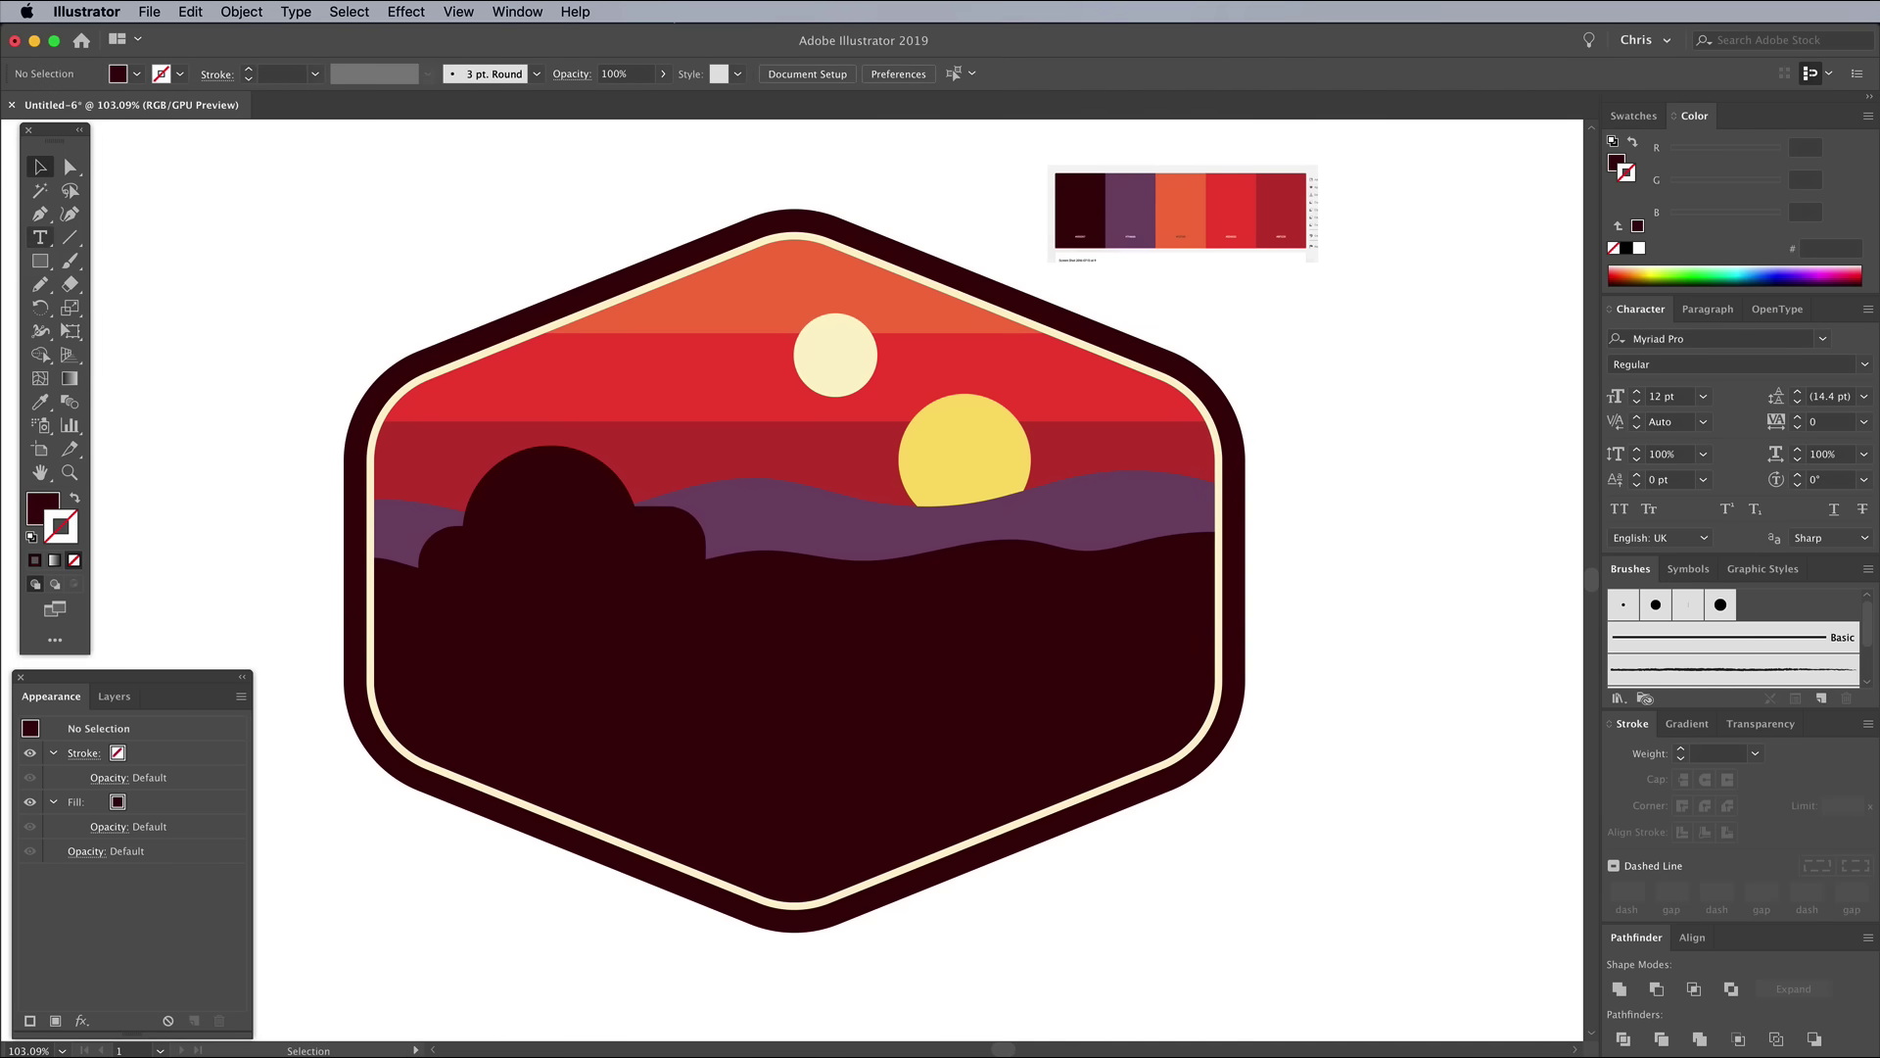
click(591, 672)
key(BackSpace)
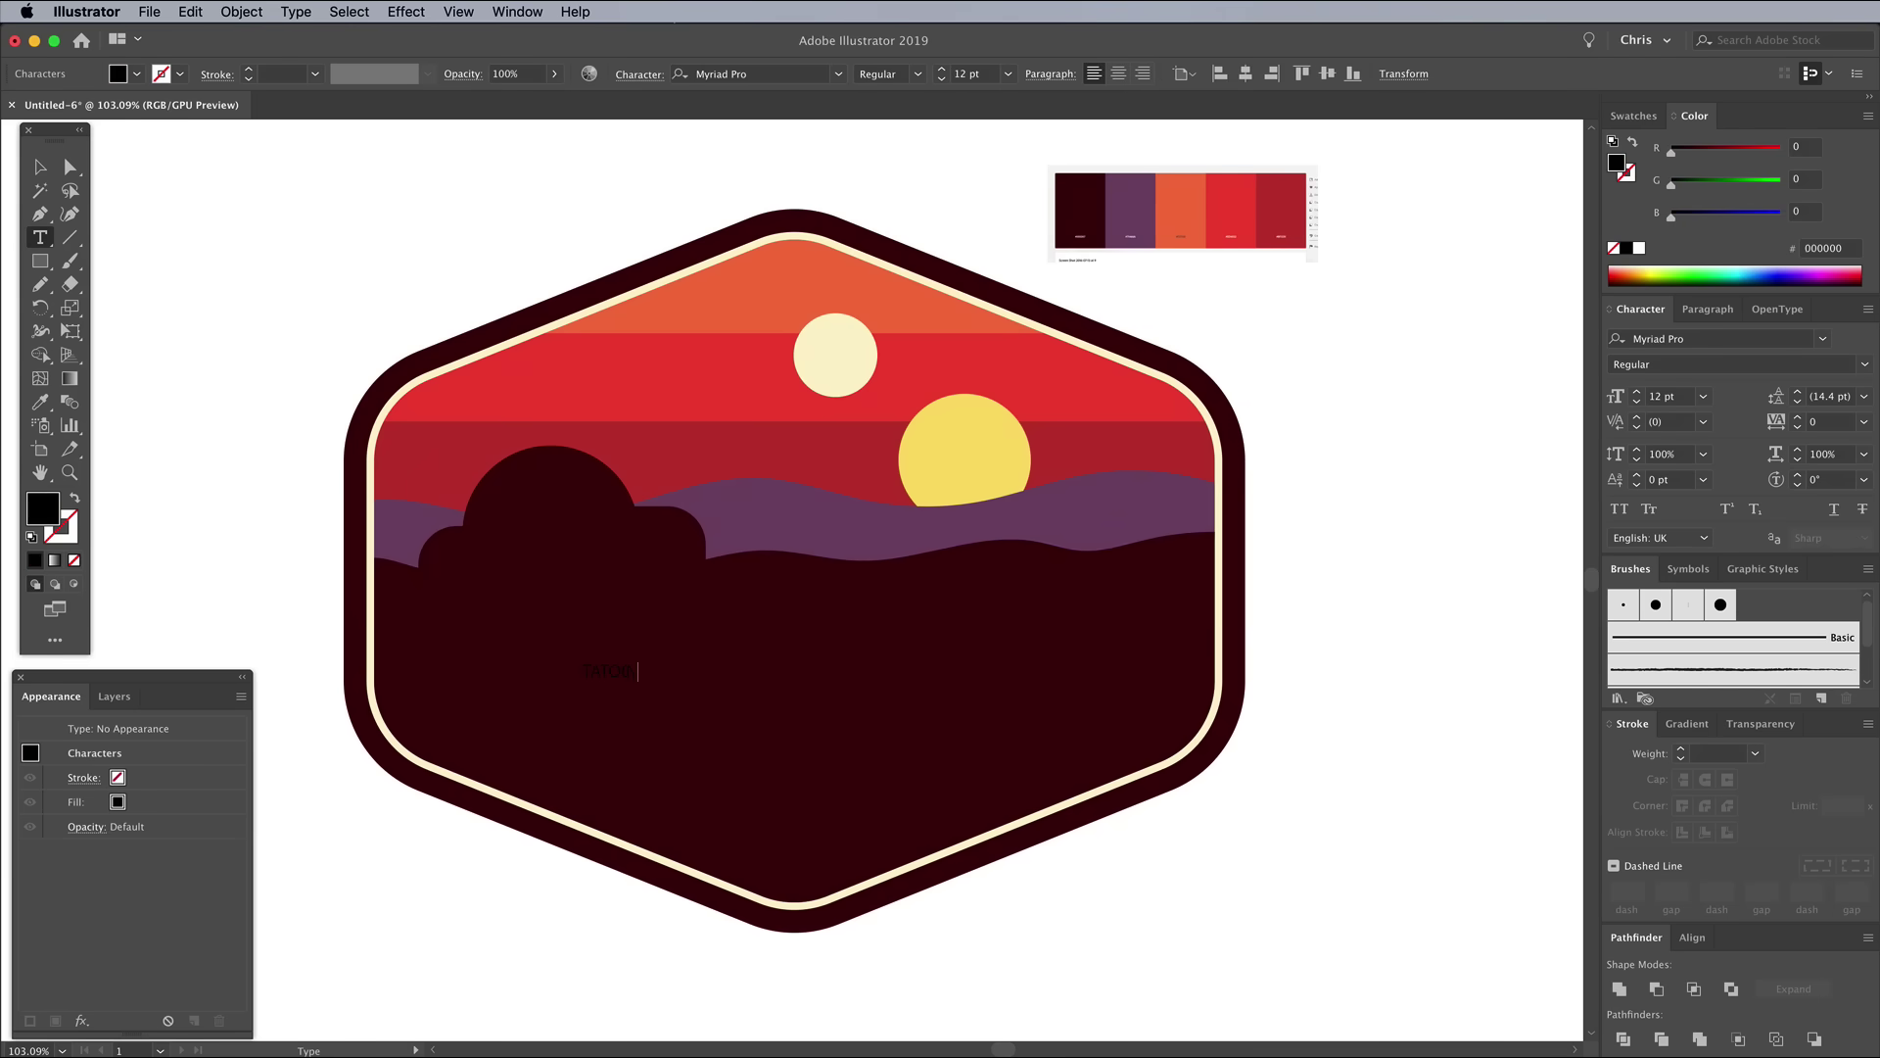
key(Escape)
drag(659, 663, 1166, 533)
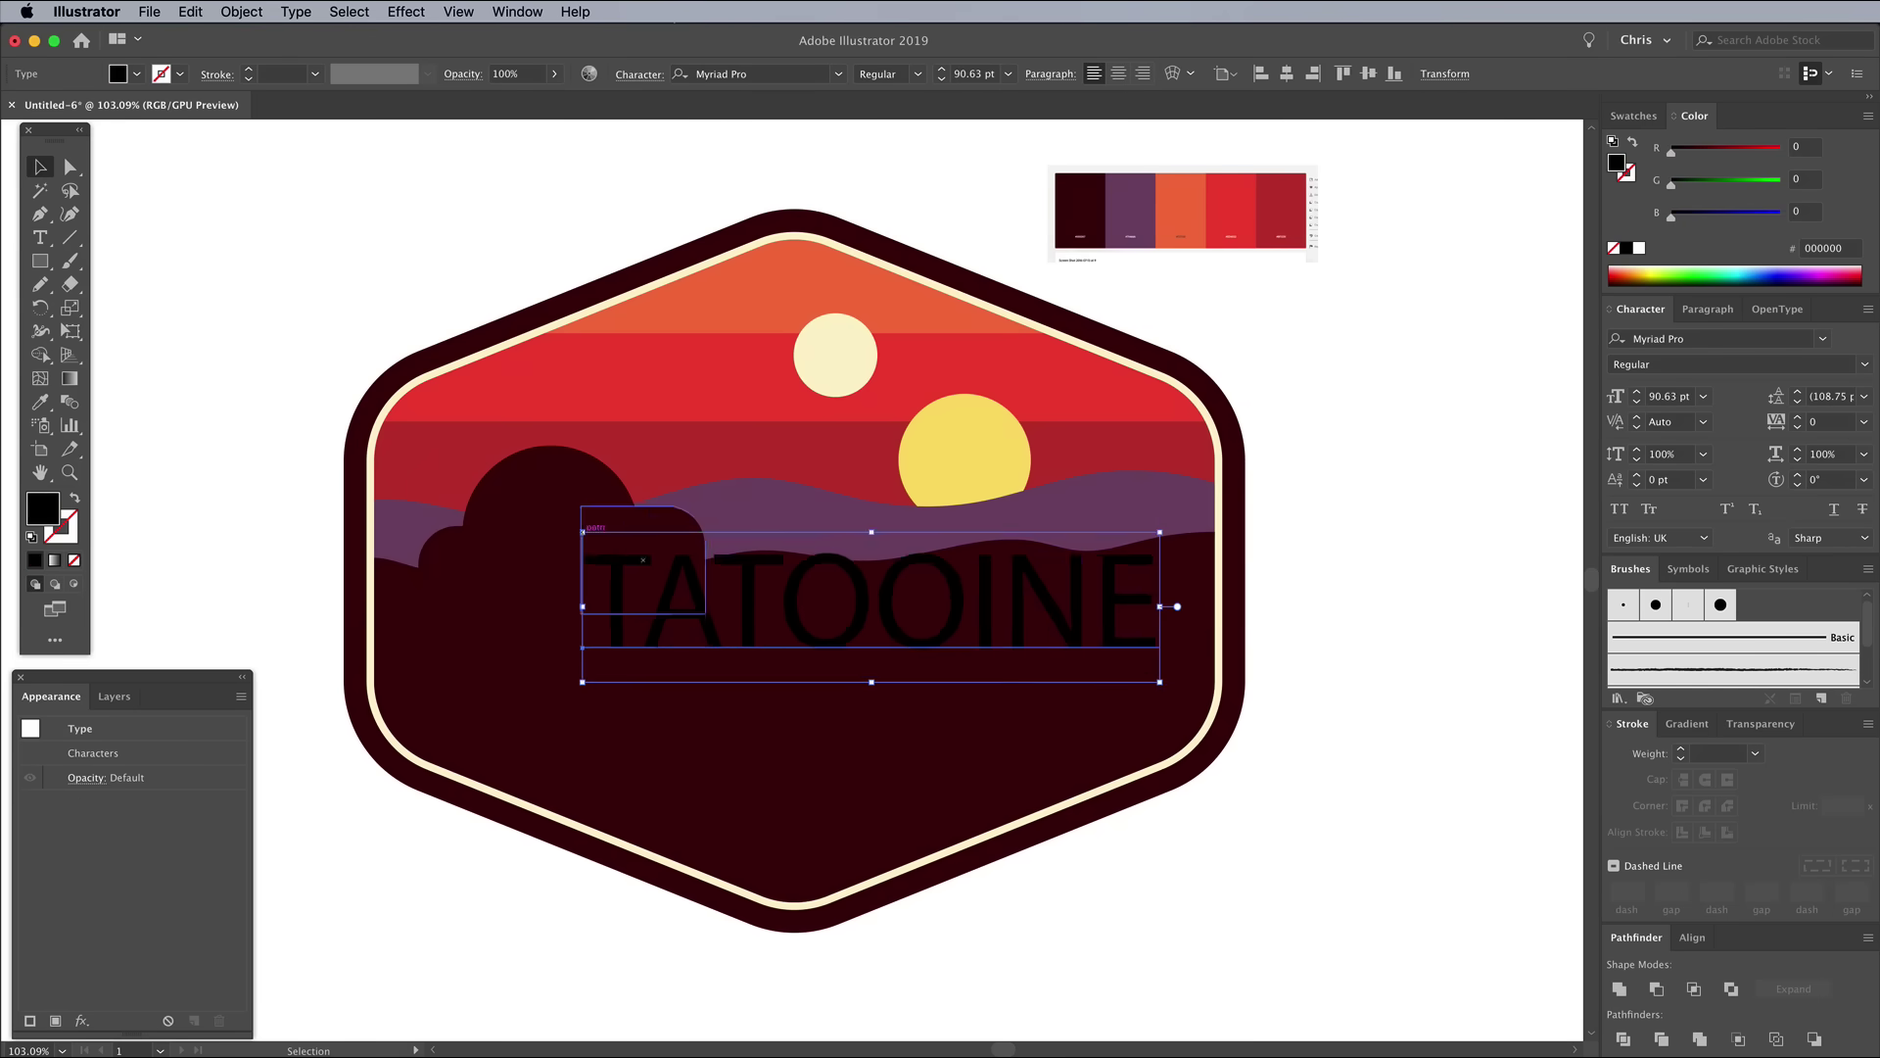
drag(578, 676, 408, 819)
key(i)
click(836, 355)
Set the TATOOINE text's font to TitlingGothicFB Cond Medium.
click(754, 74)
text(tit)
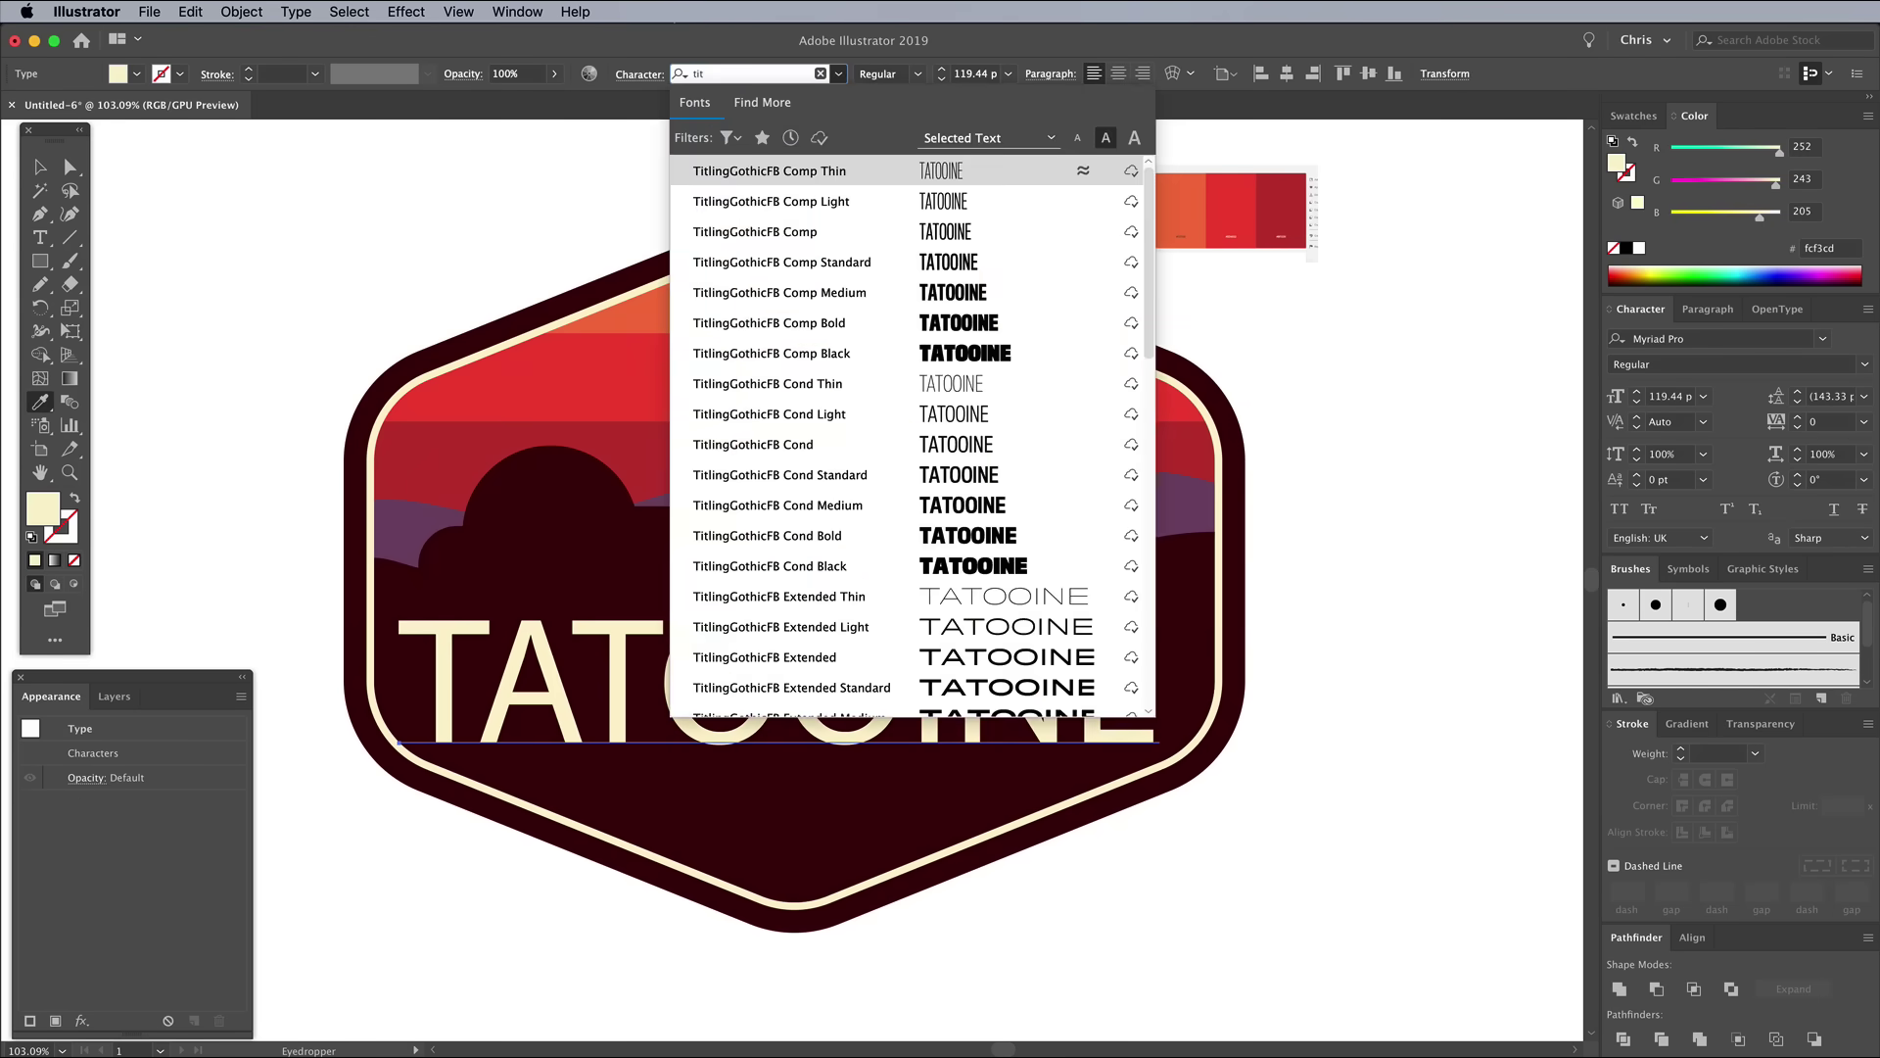
key(Down)
key(Down)
key(Down)
key(Down)
key(Down)
key(Down)
key(Down)
key(Down)
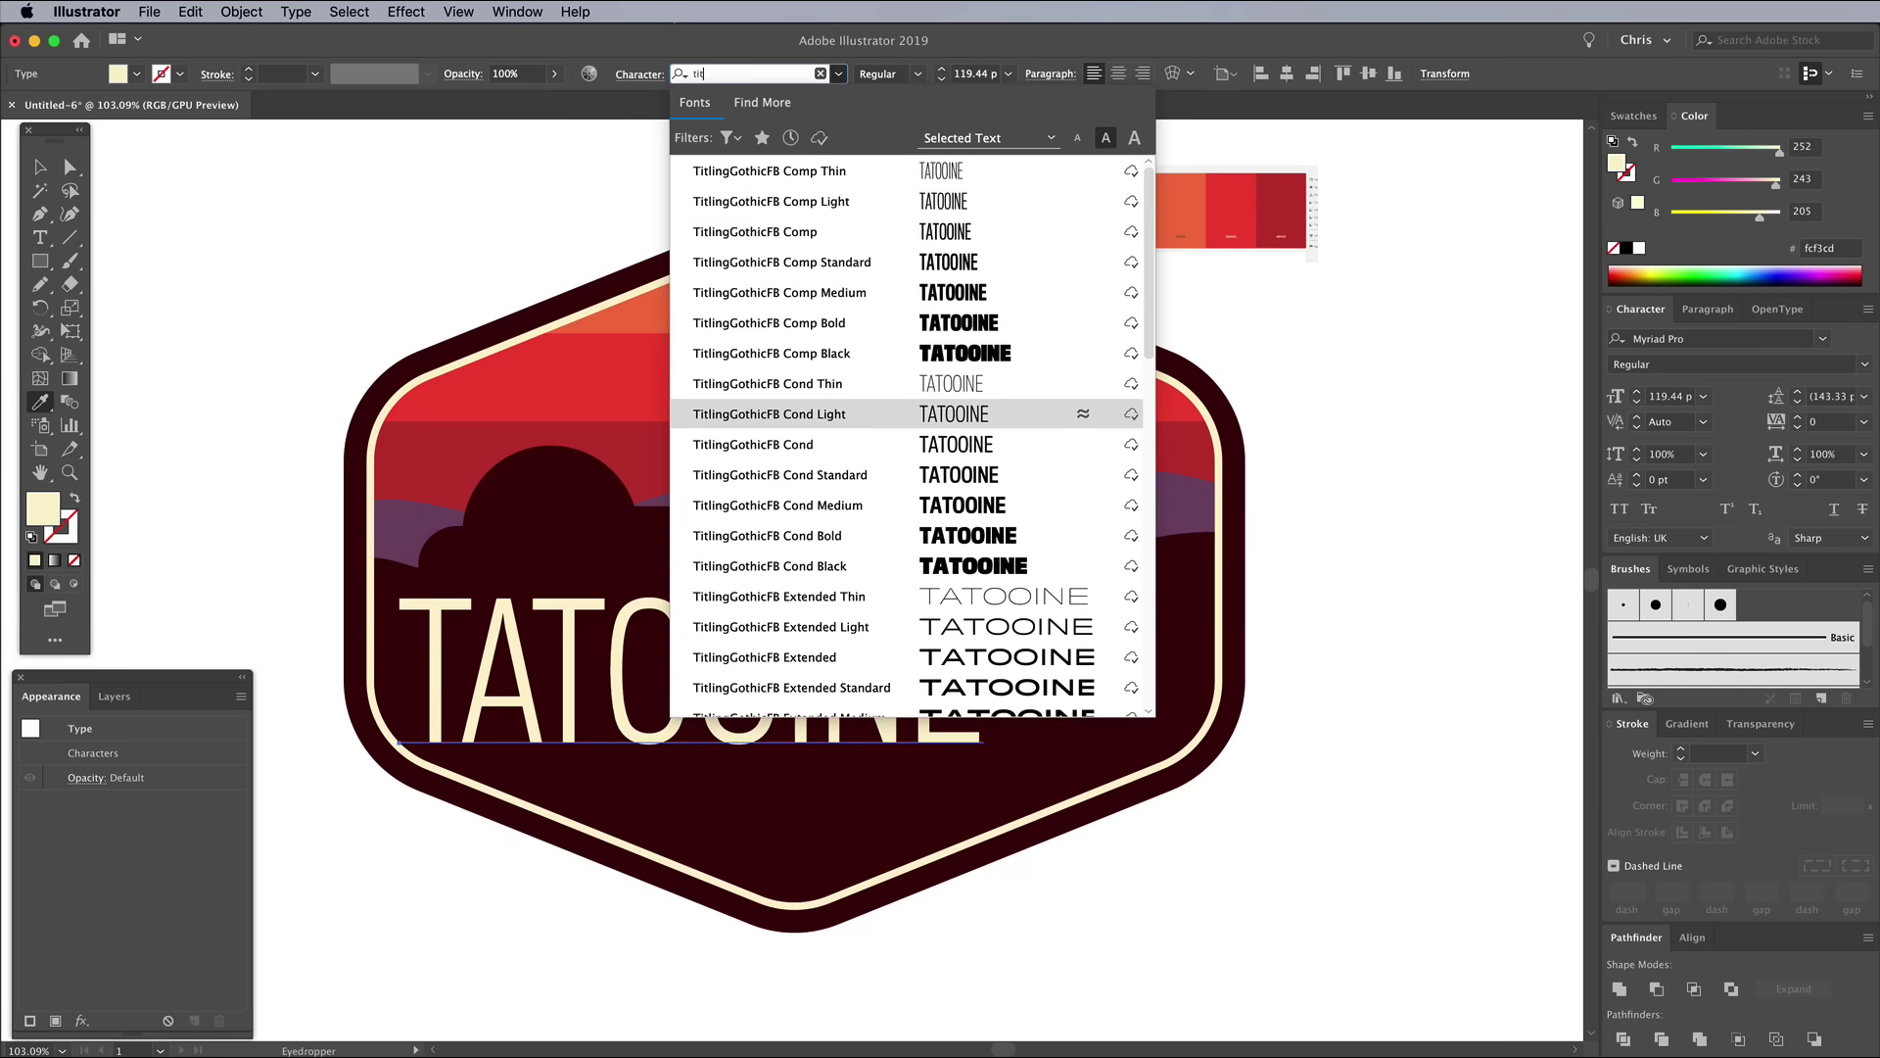
key(Down)
key(Down)
key(Down)
key(Return)
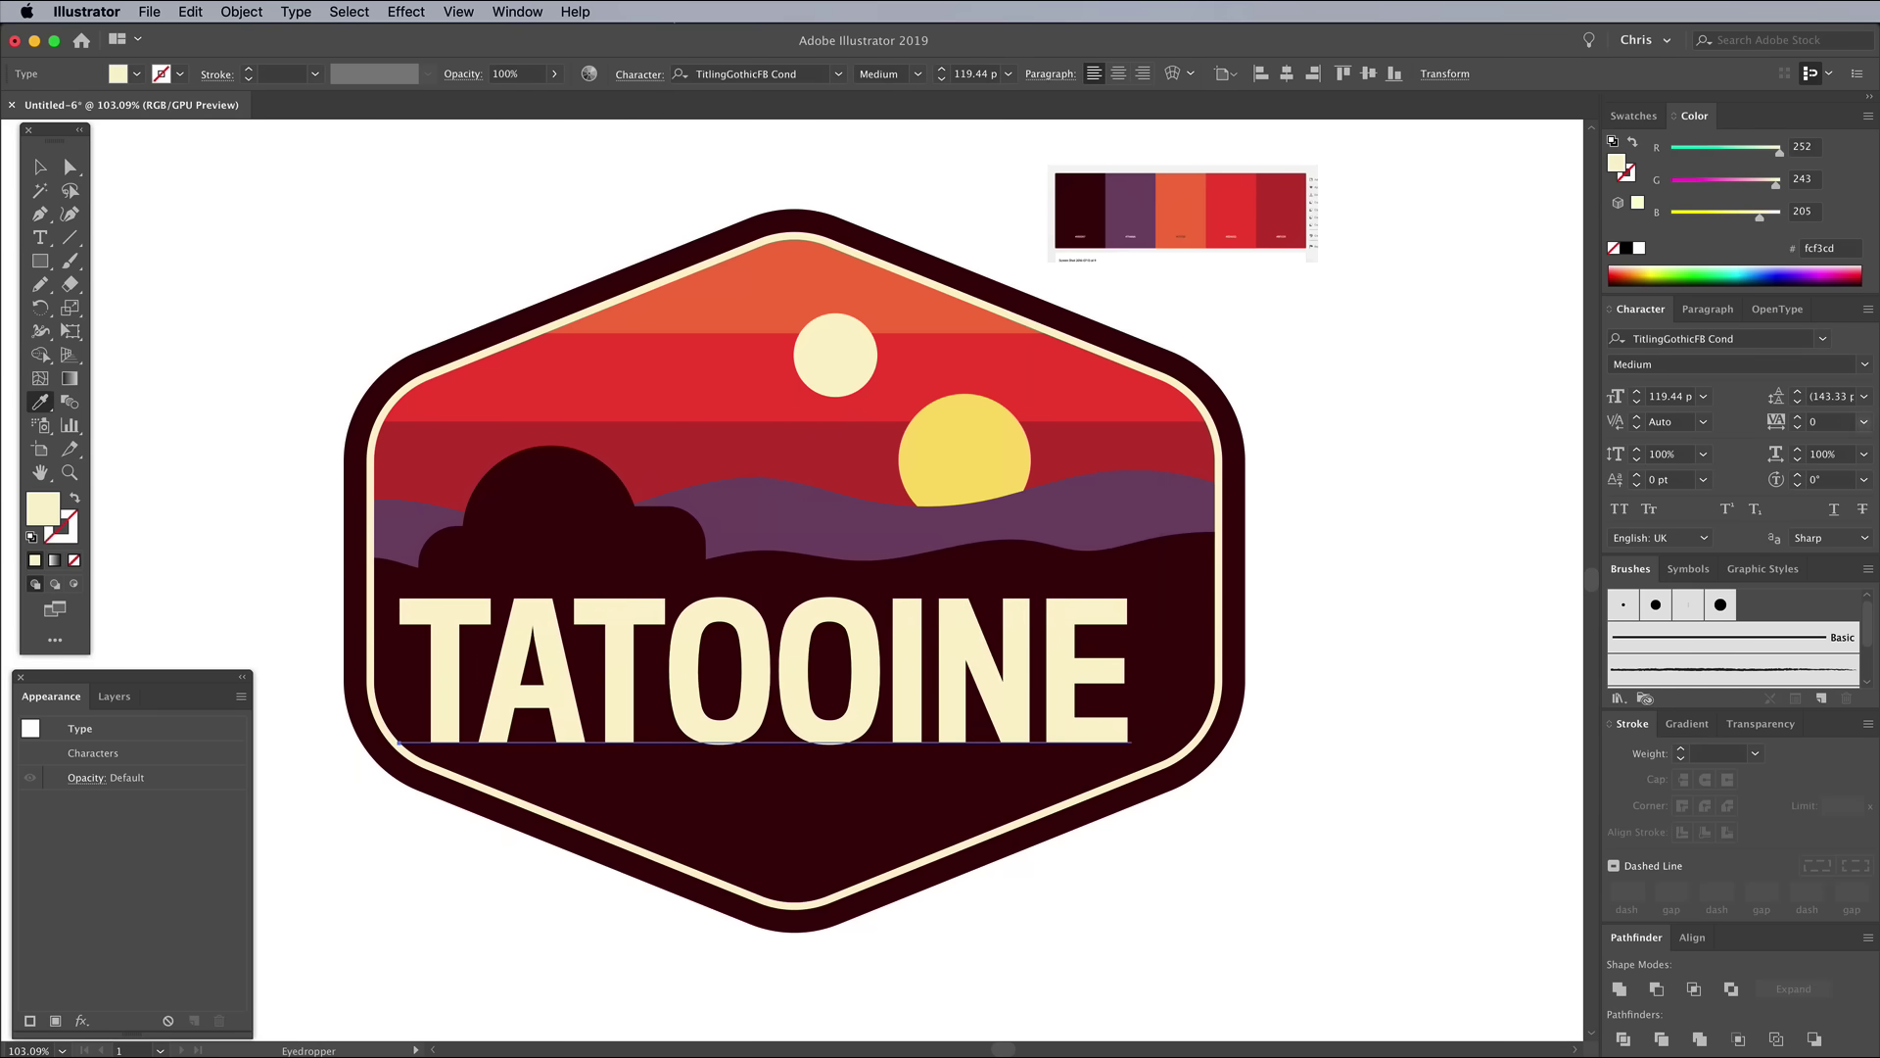
Set the TATOOINE text's tracking to 100 and scale it down to about 102 pt to fit inside the badge's inner border.
key(alt+Right)
key(alt+Right)
key(alt+Right)
key(alt+Right)
key(alt+Right)
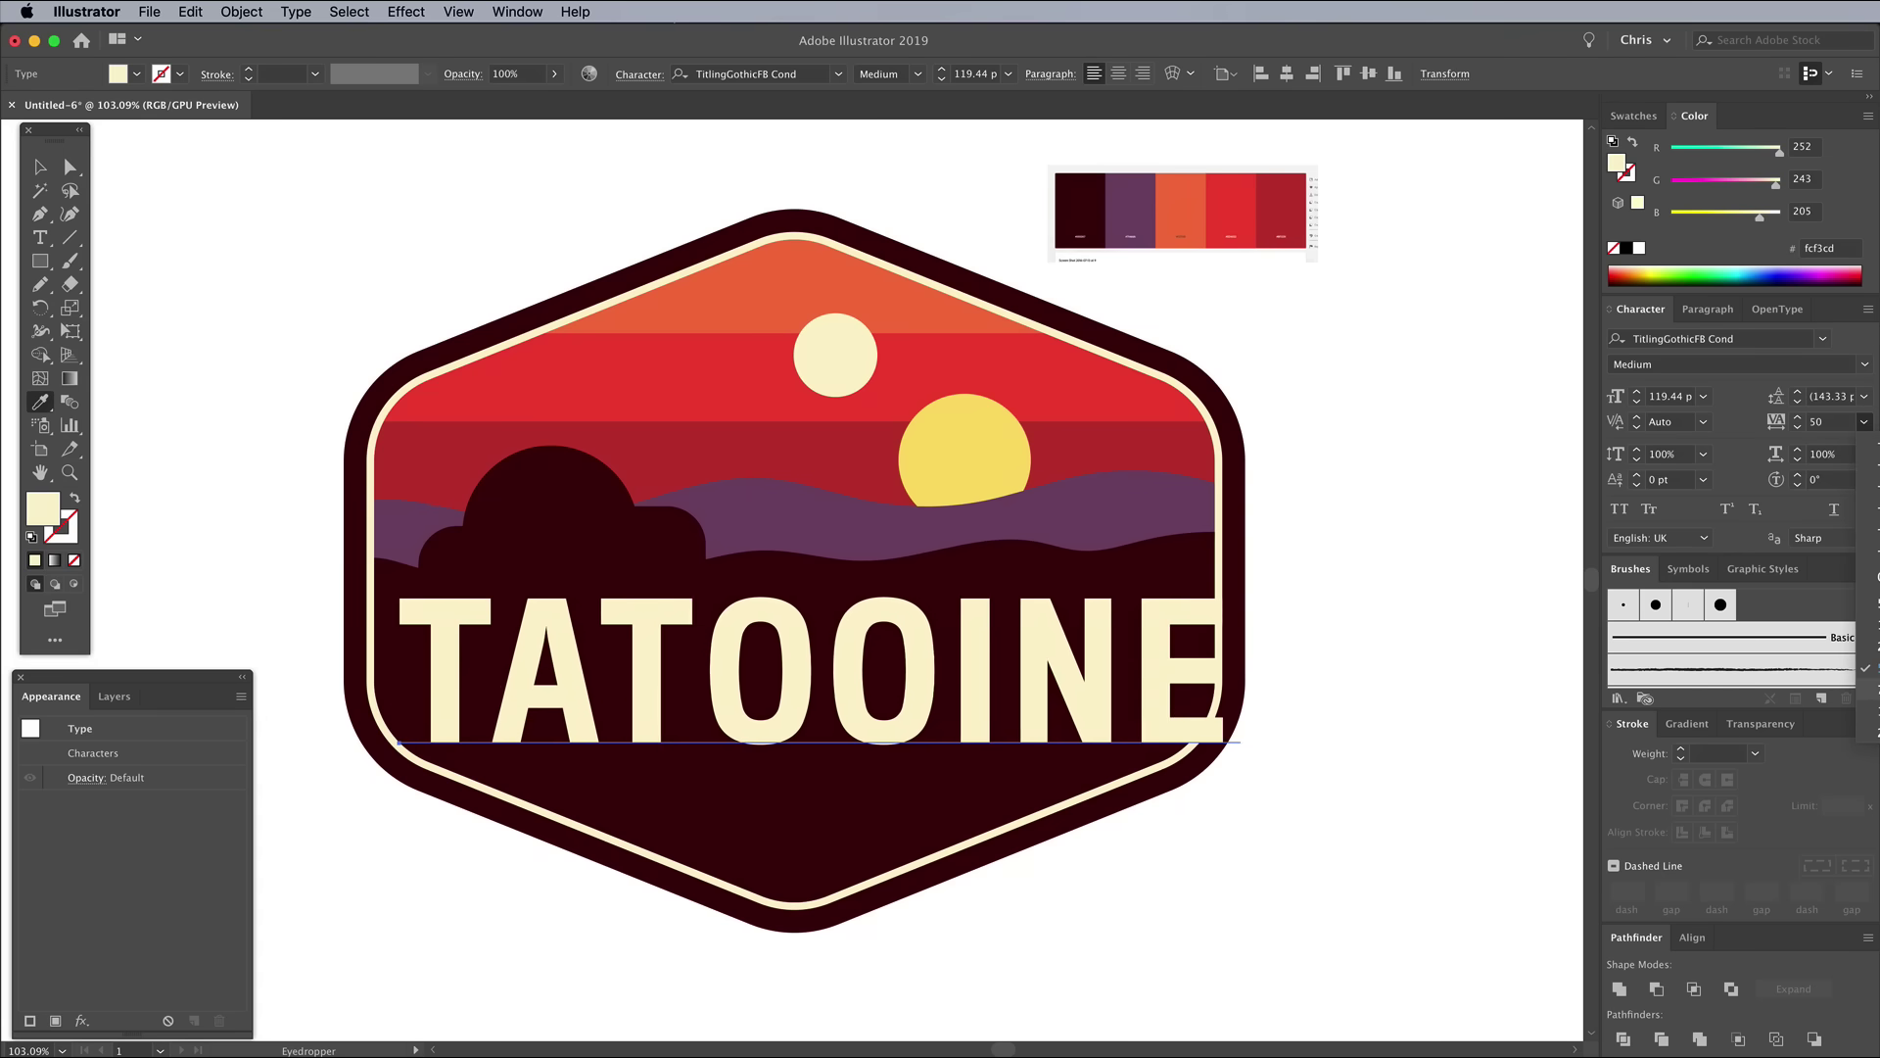
key(v)
drag(1277, 785, 1148, 756)
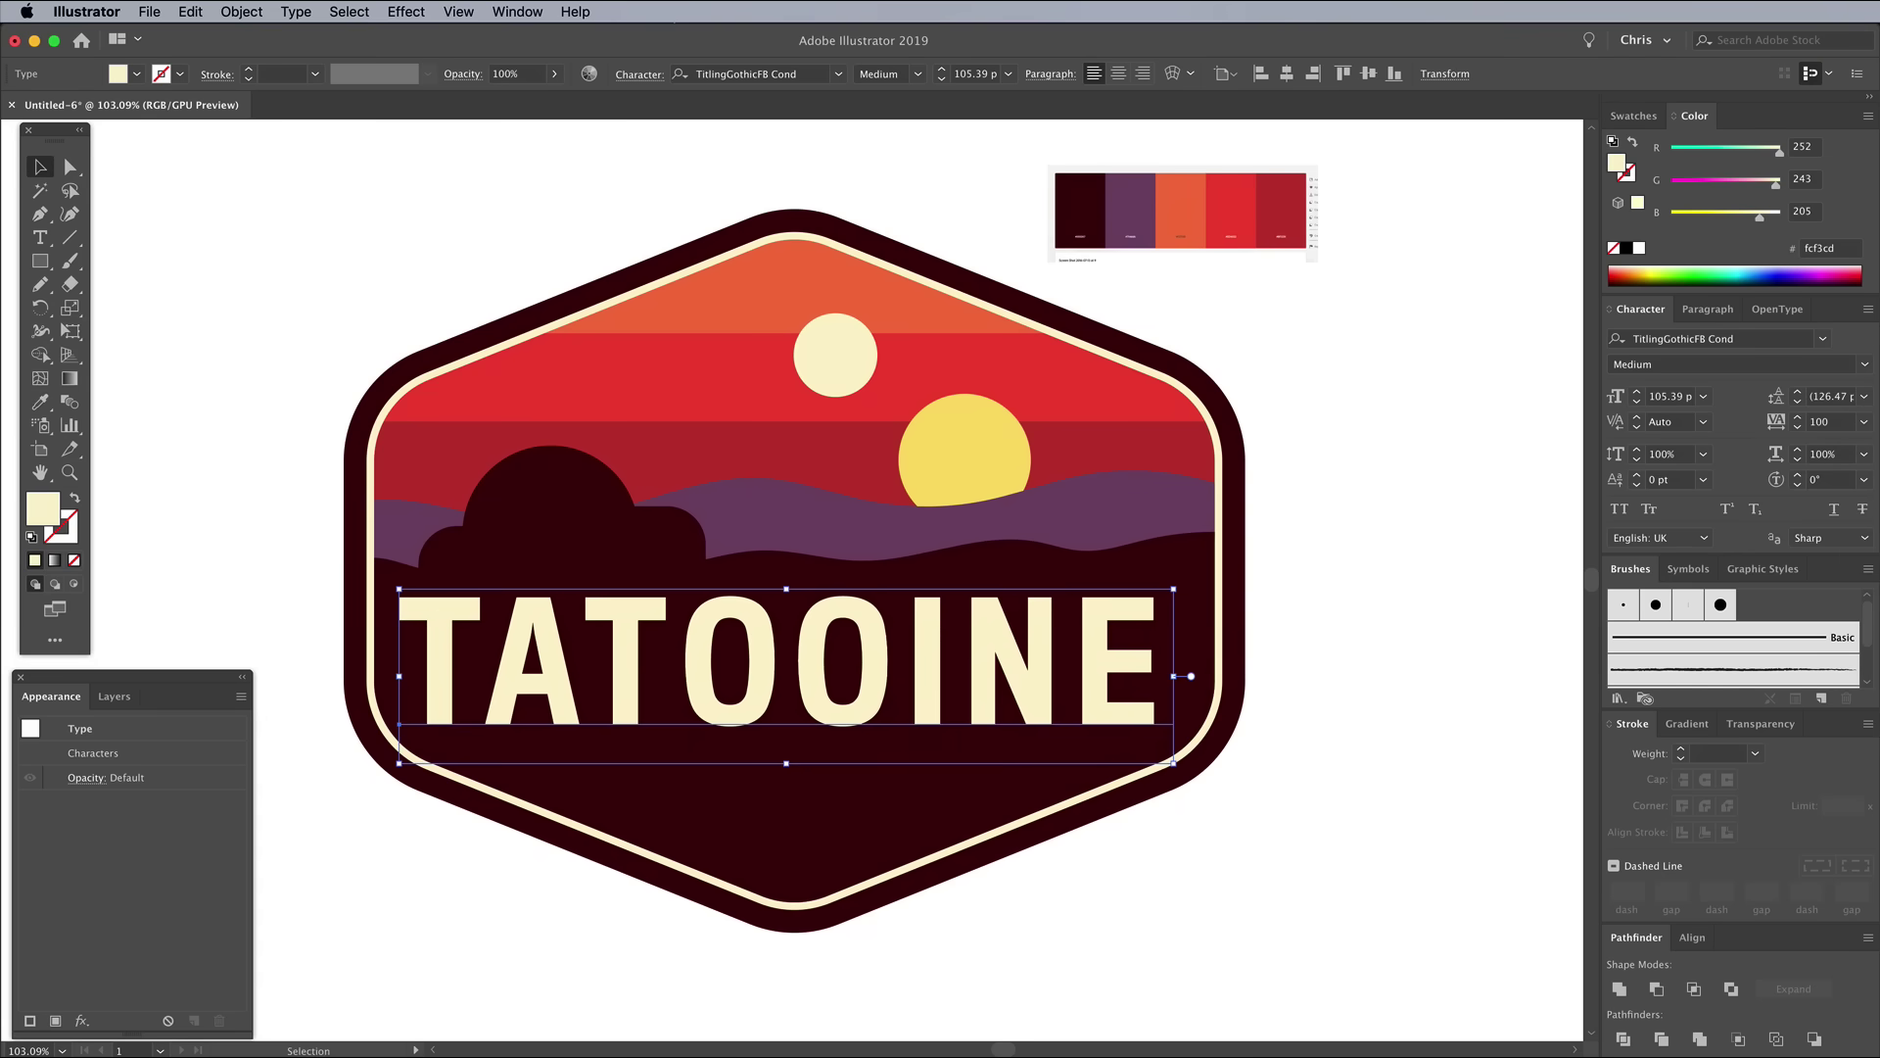
drag(401, 609, 427, 615)
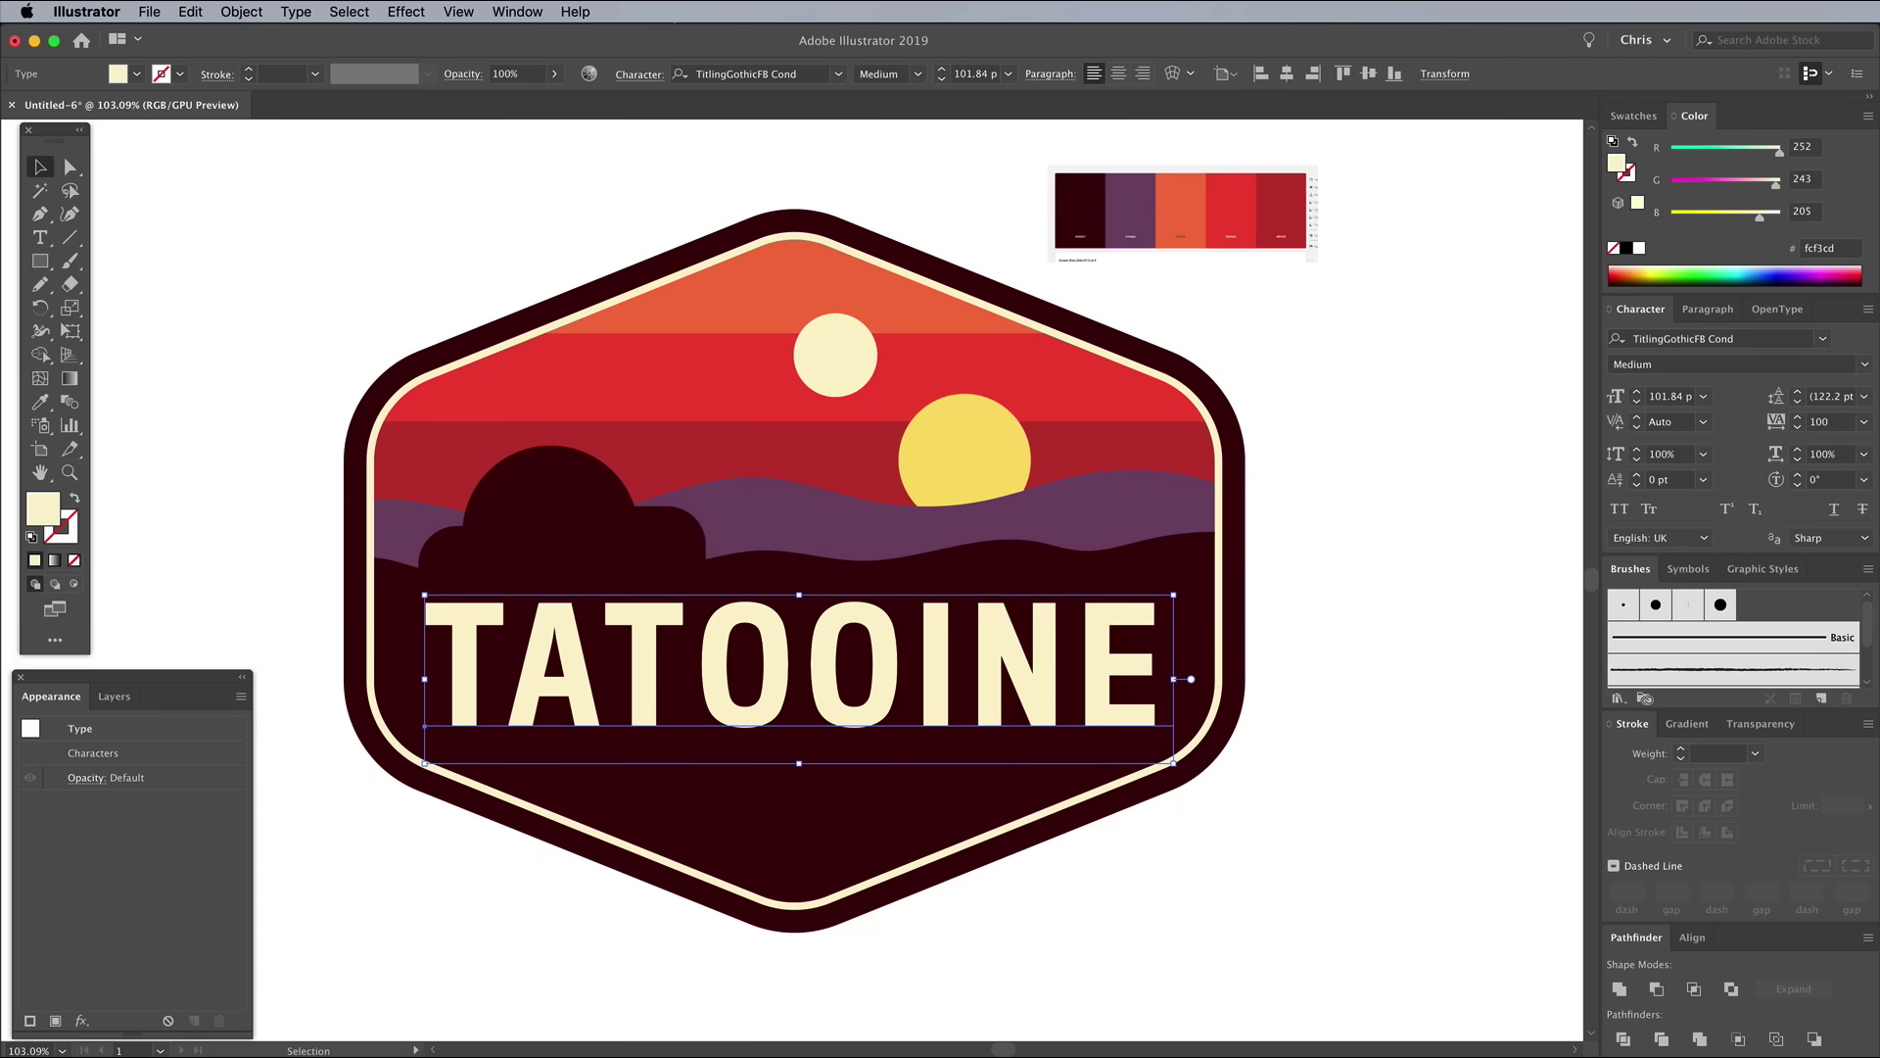
Convert TATOOINE to outlines, then centre it horizontally on the dark foreground shape and raise it slightly.
right_click(884, 650)
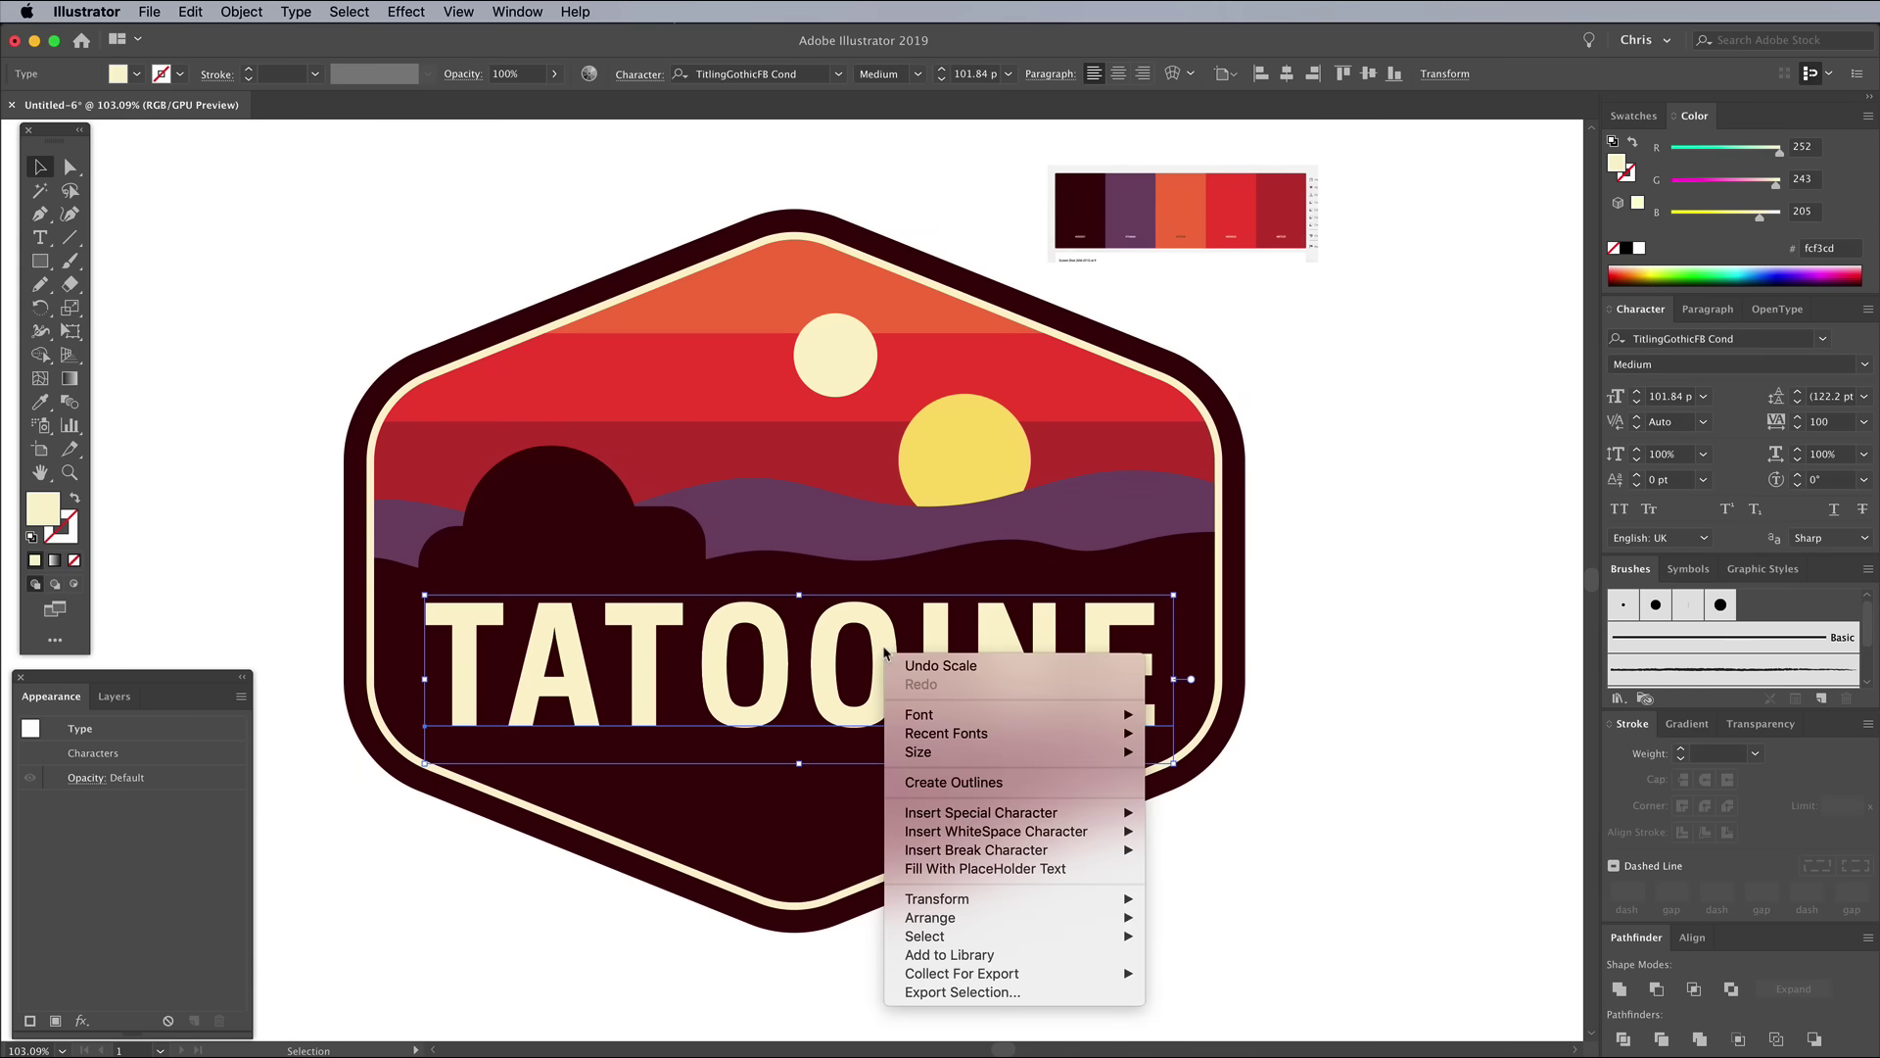
click(949, 784)
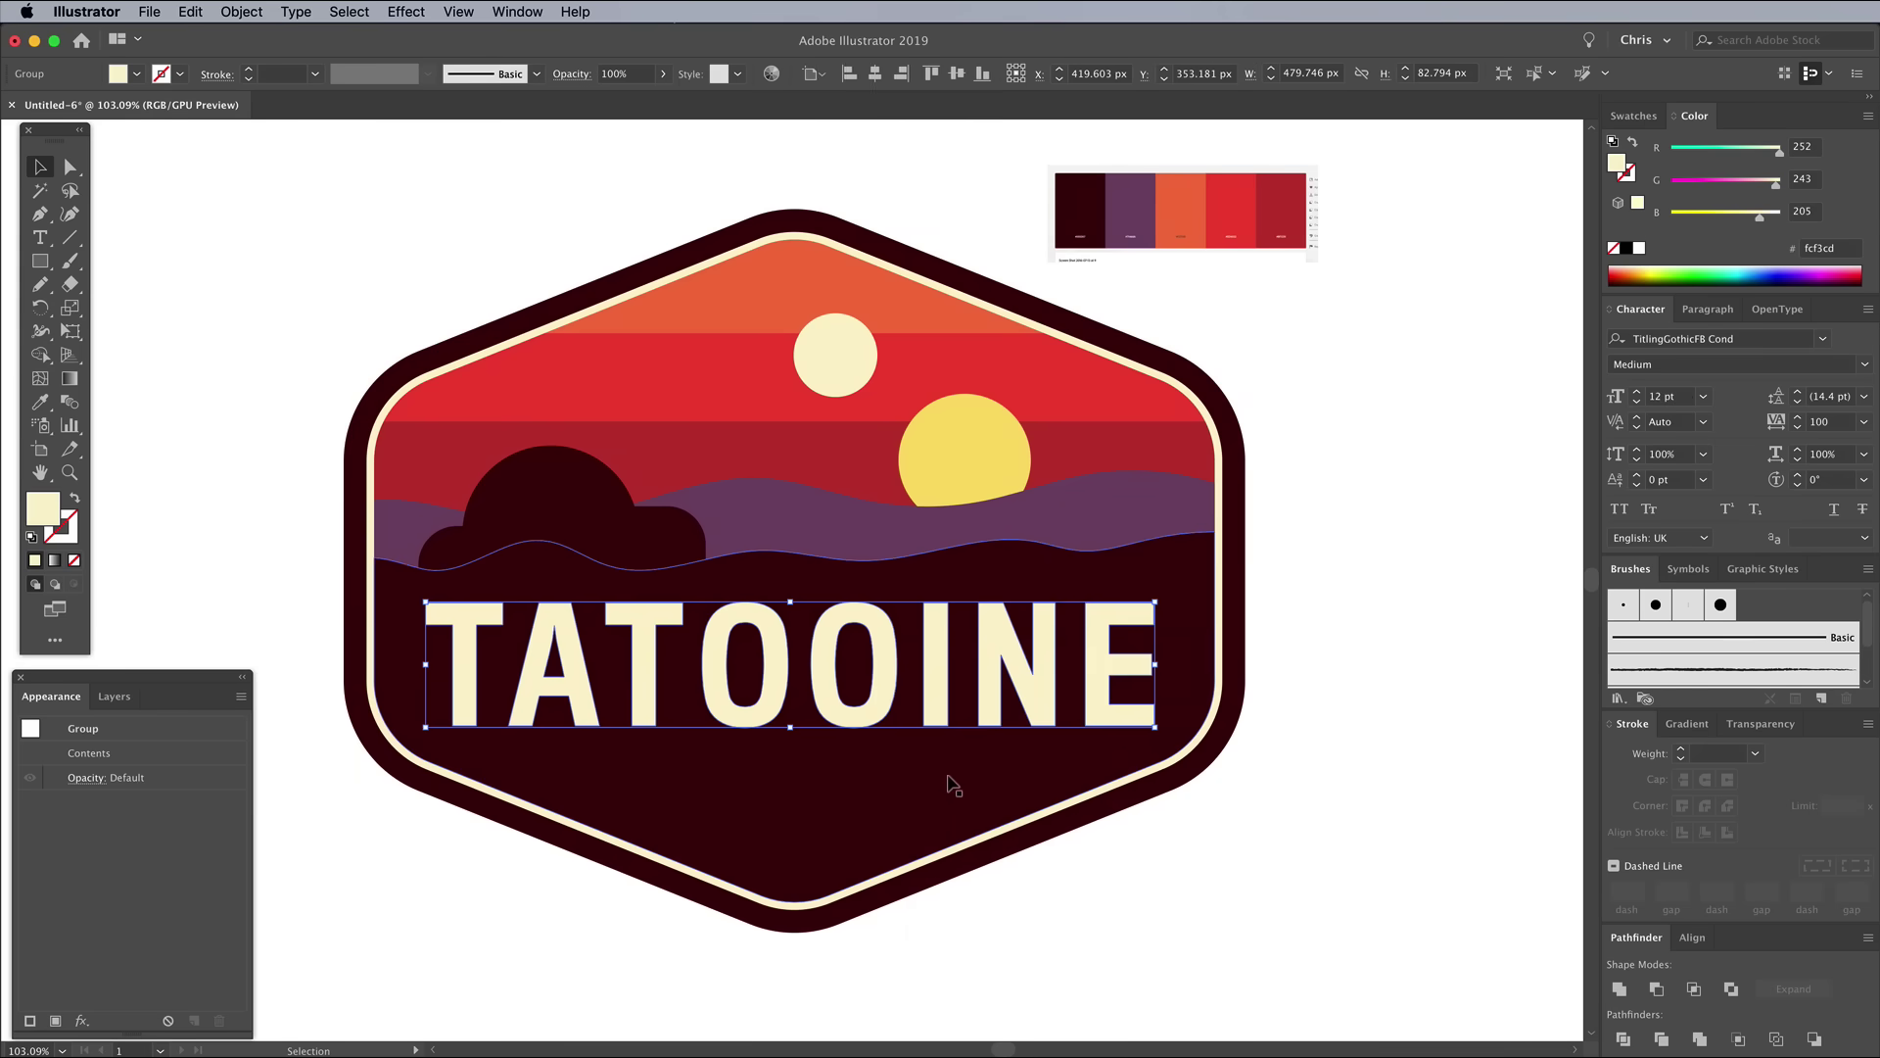
shift+click(860, 814)
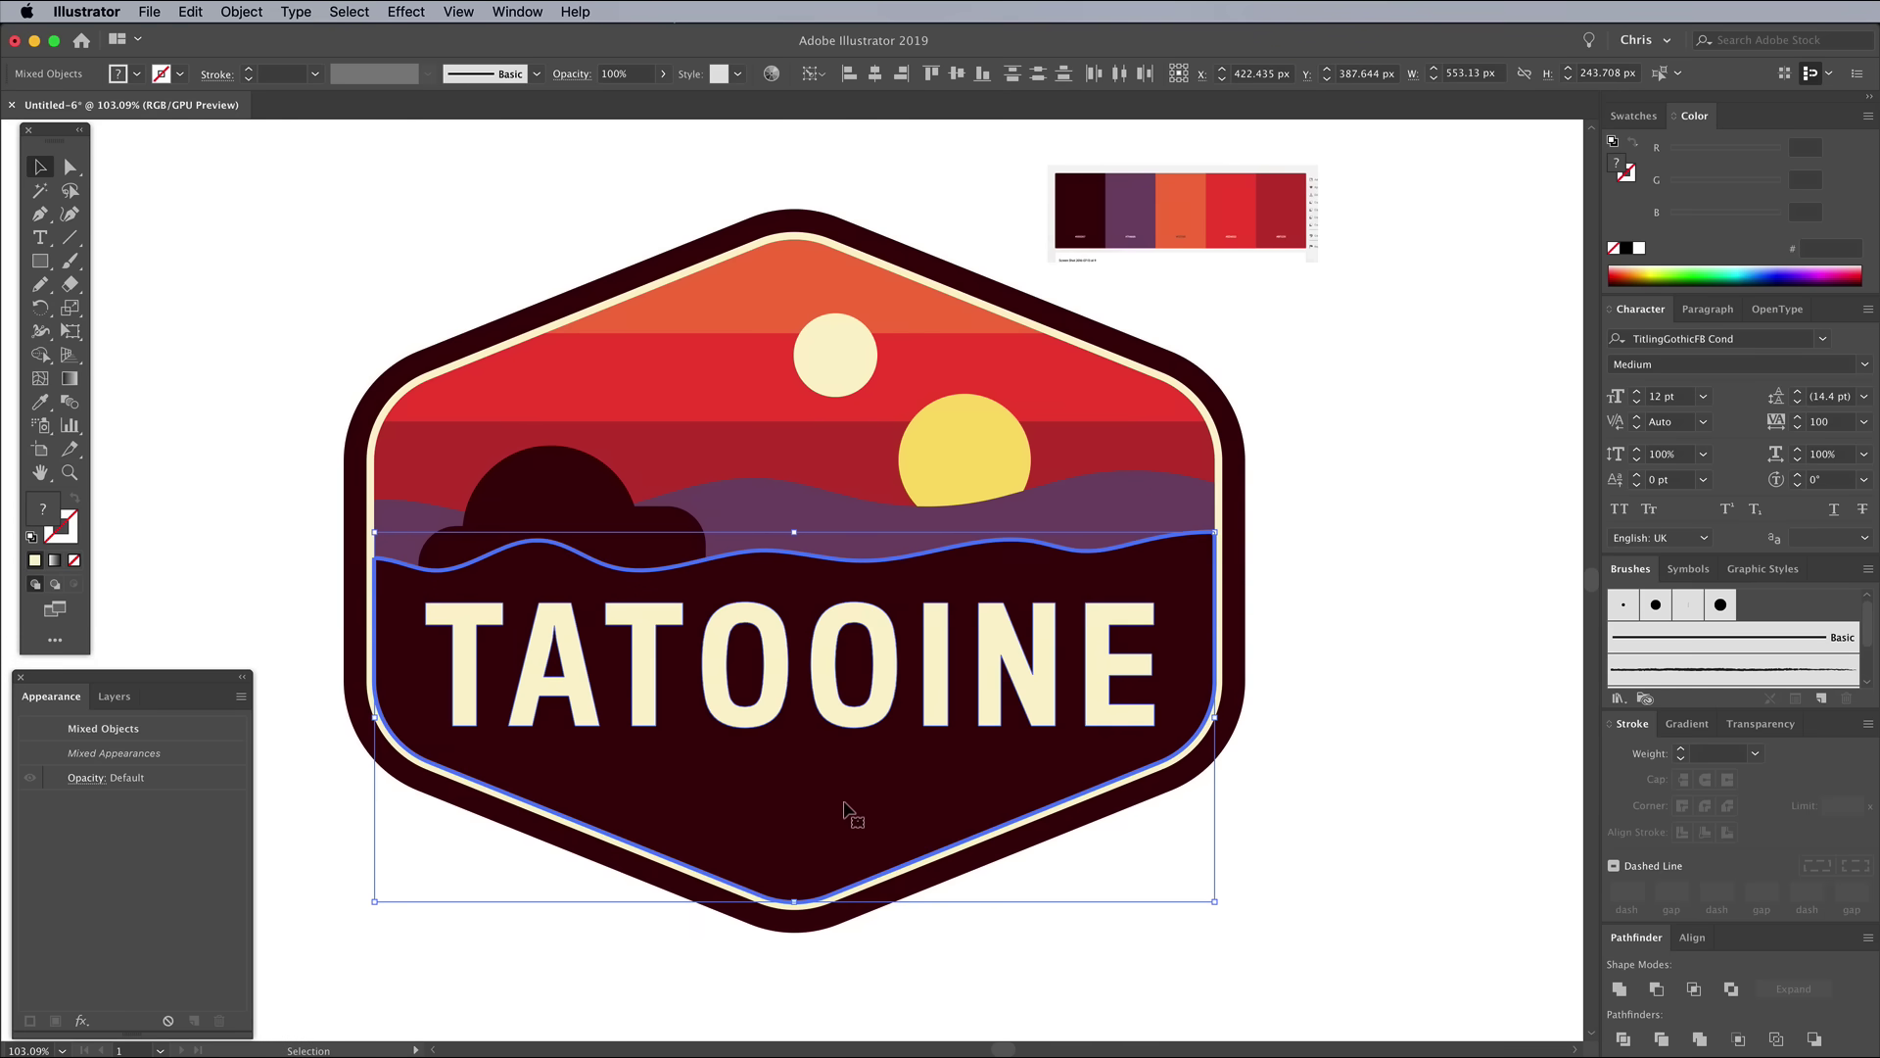
click(1692, 937)
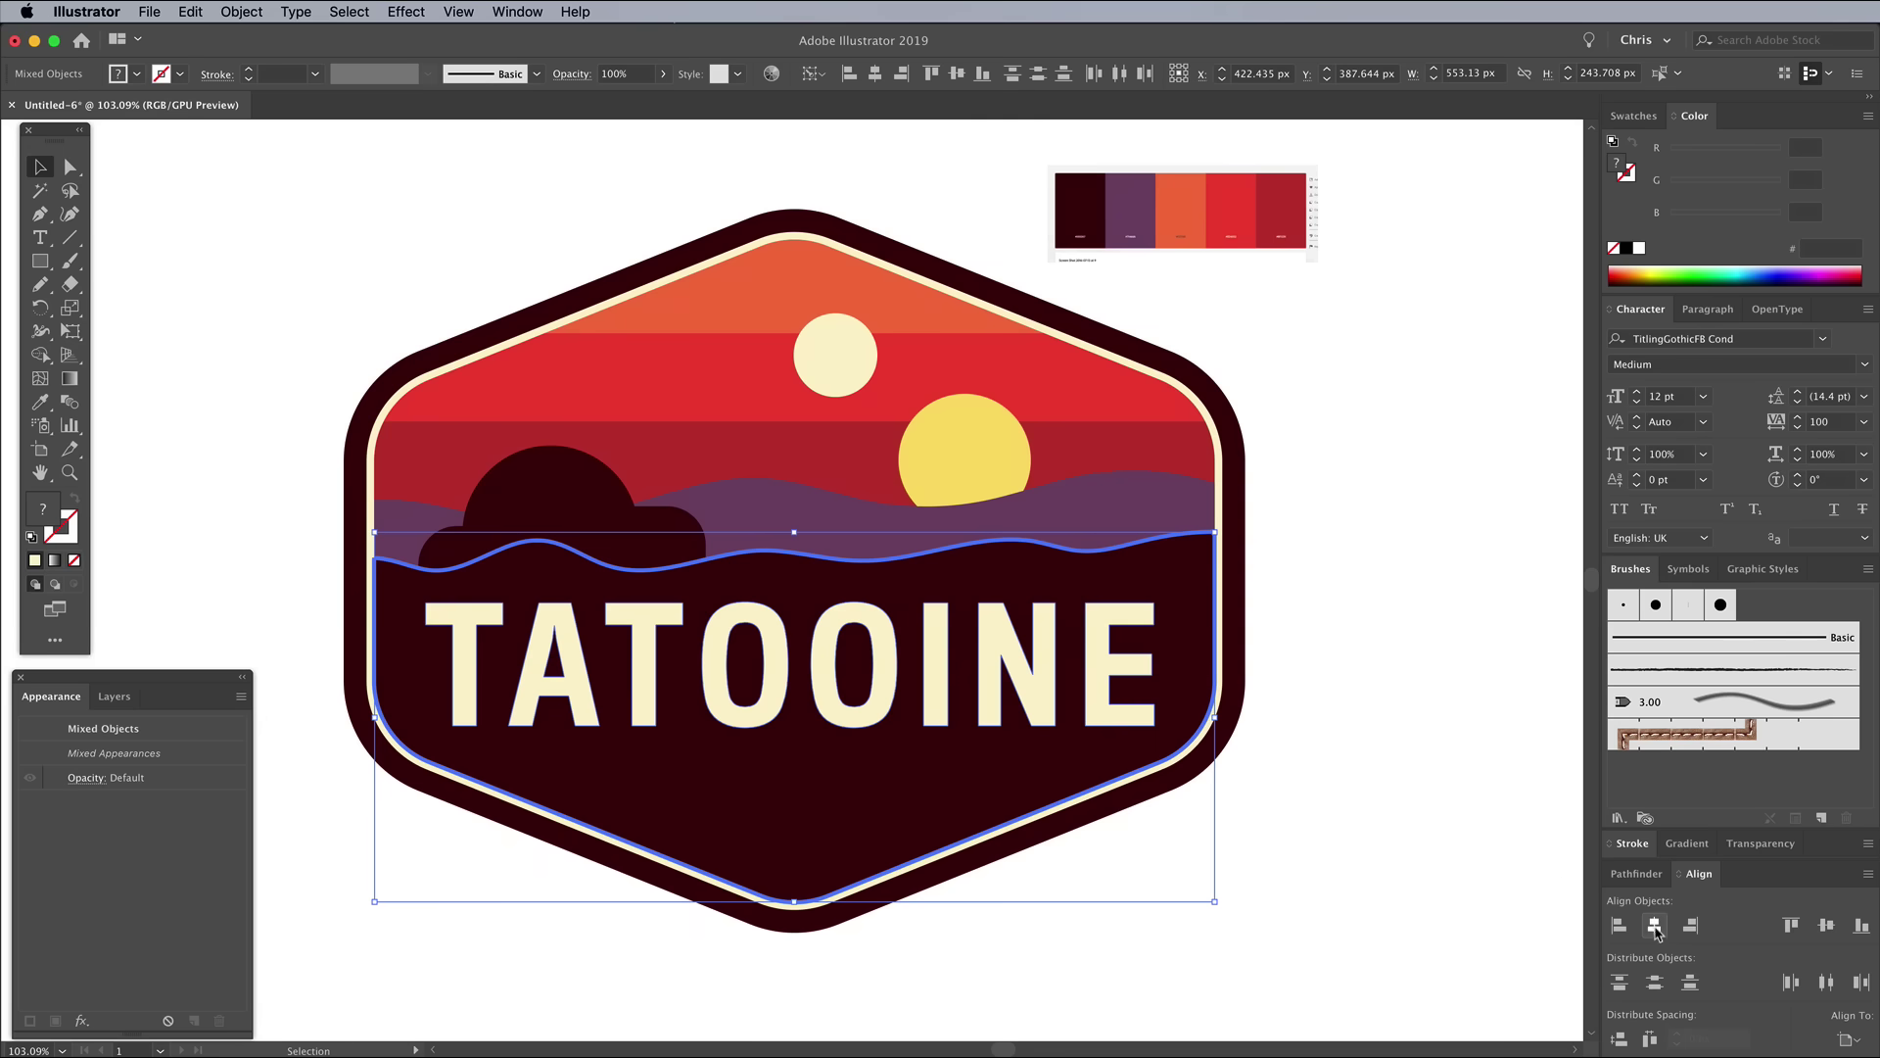
click(1655, 926)
click(1349, 676)
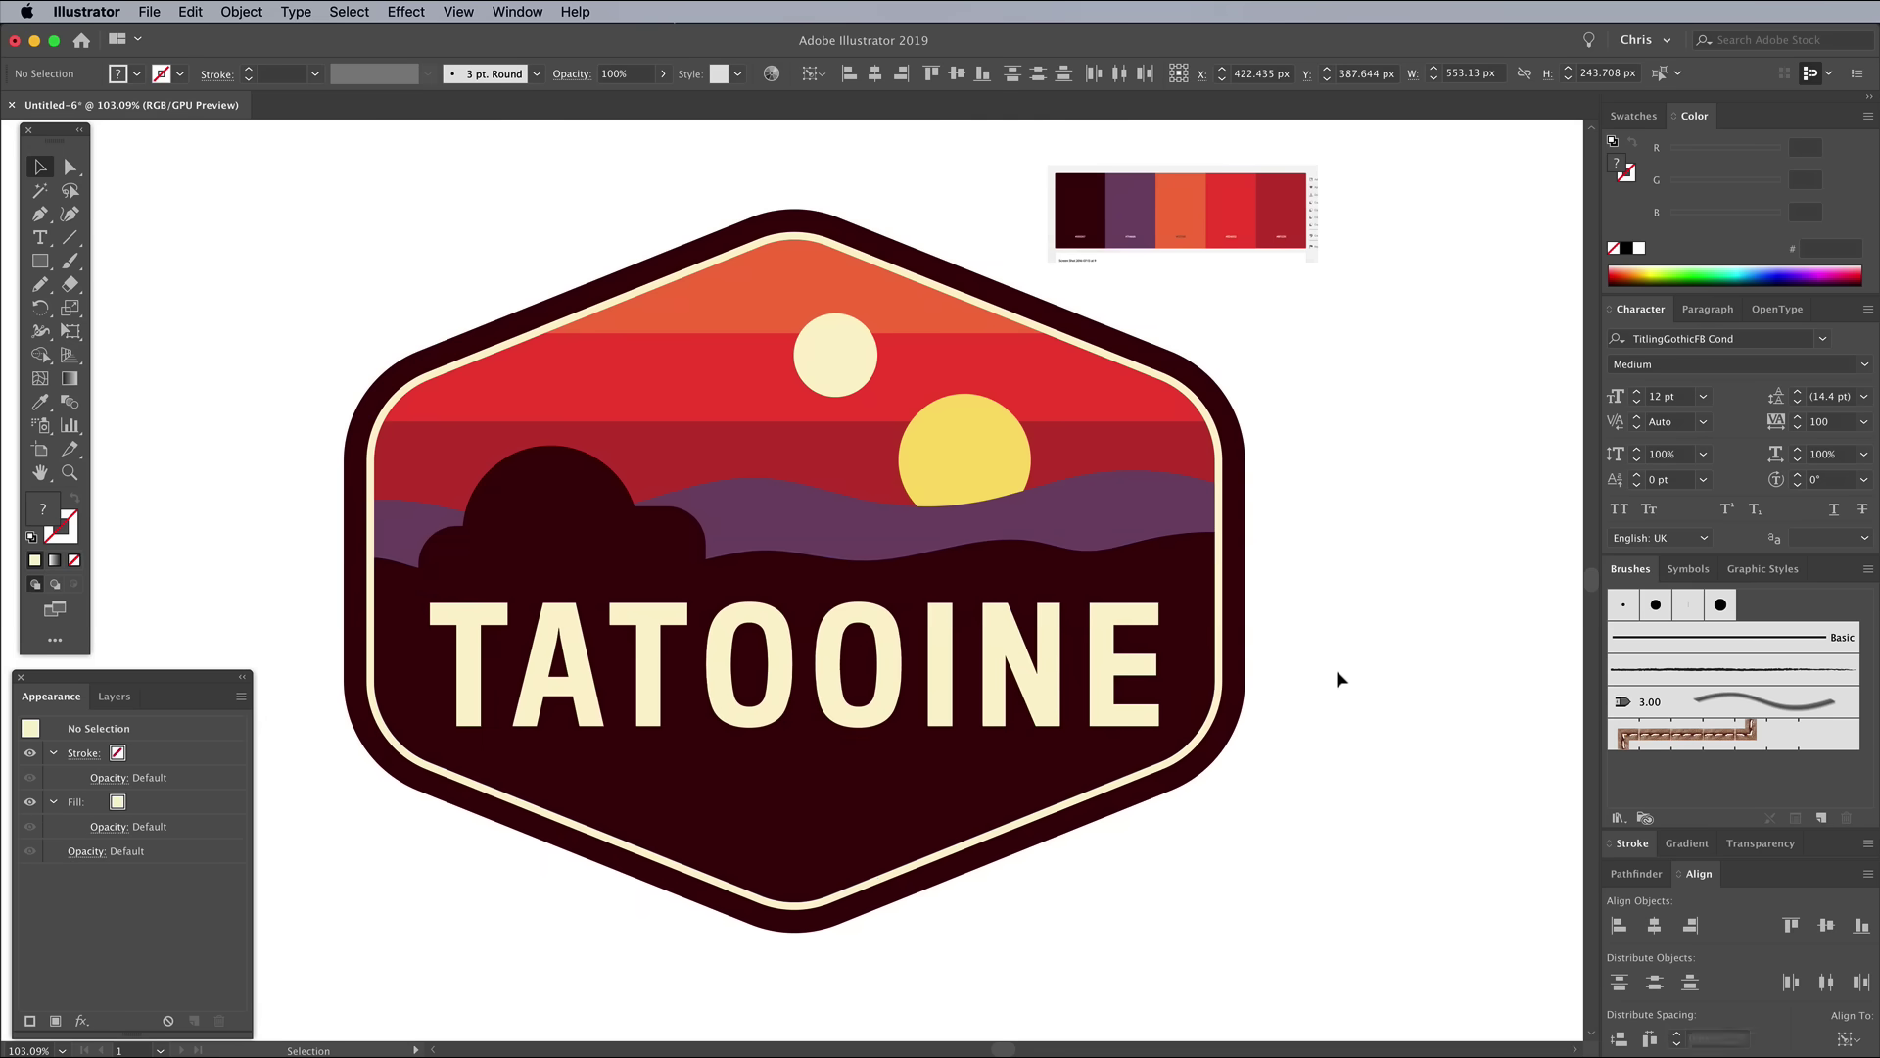
click(1044, 670)
key(super+shift+o)
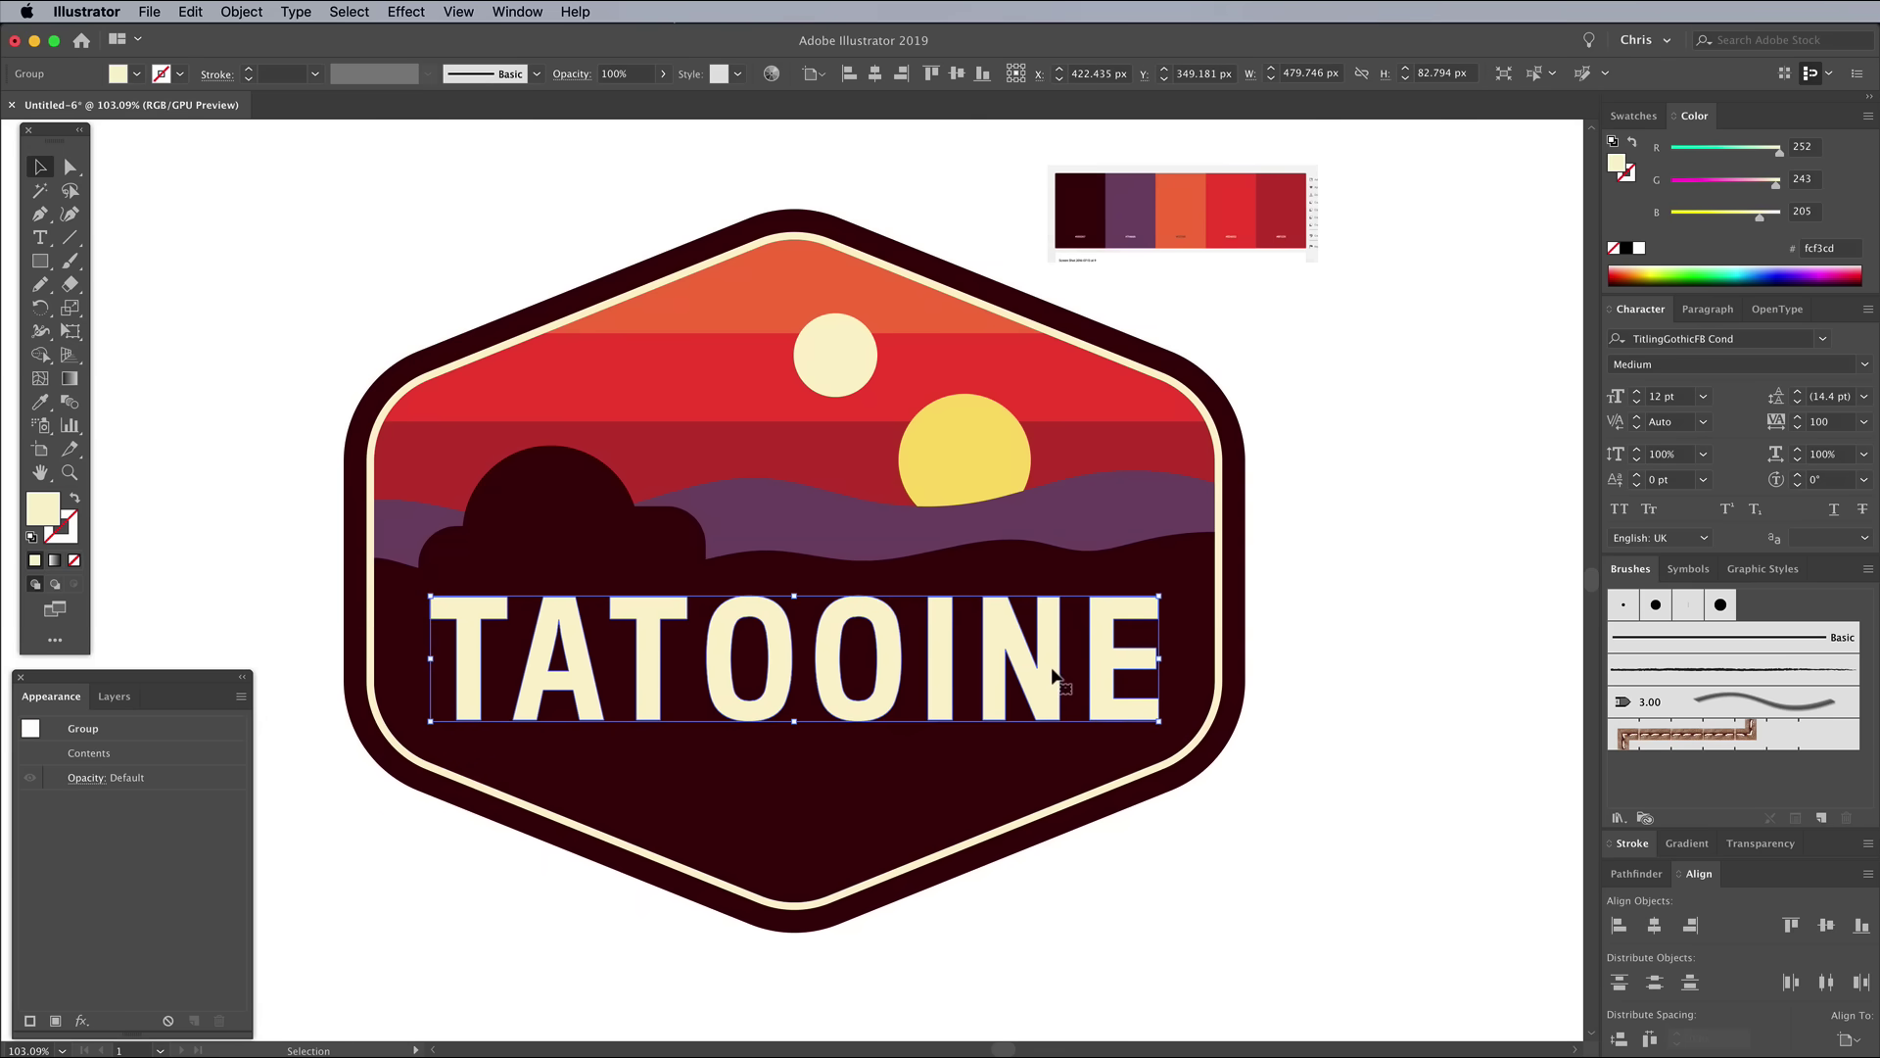
Add the text NATIONAL PARK in the small sun's cream fcf3cd, scaled to about 29 pt, and place it below TATOOINE.
key(t)
click(533, 924)
text(NATIONAL PARK)
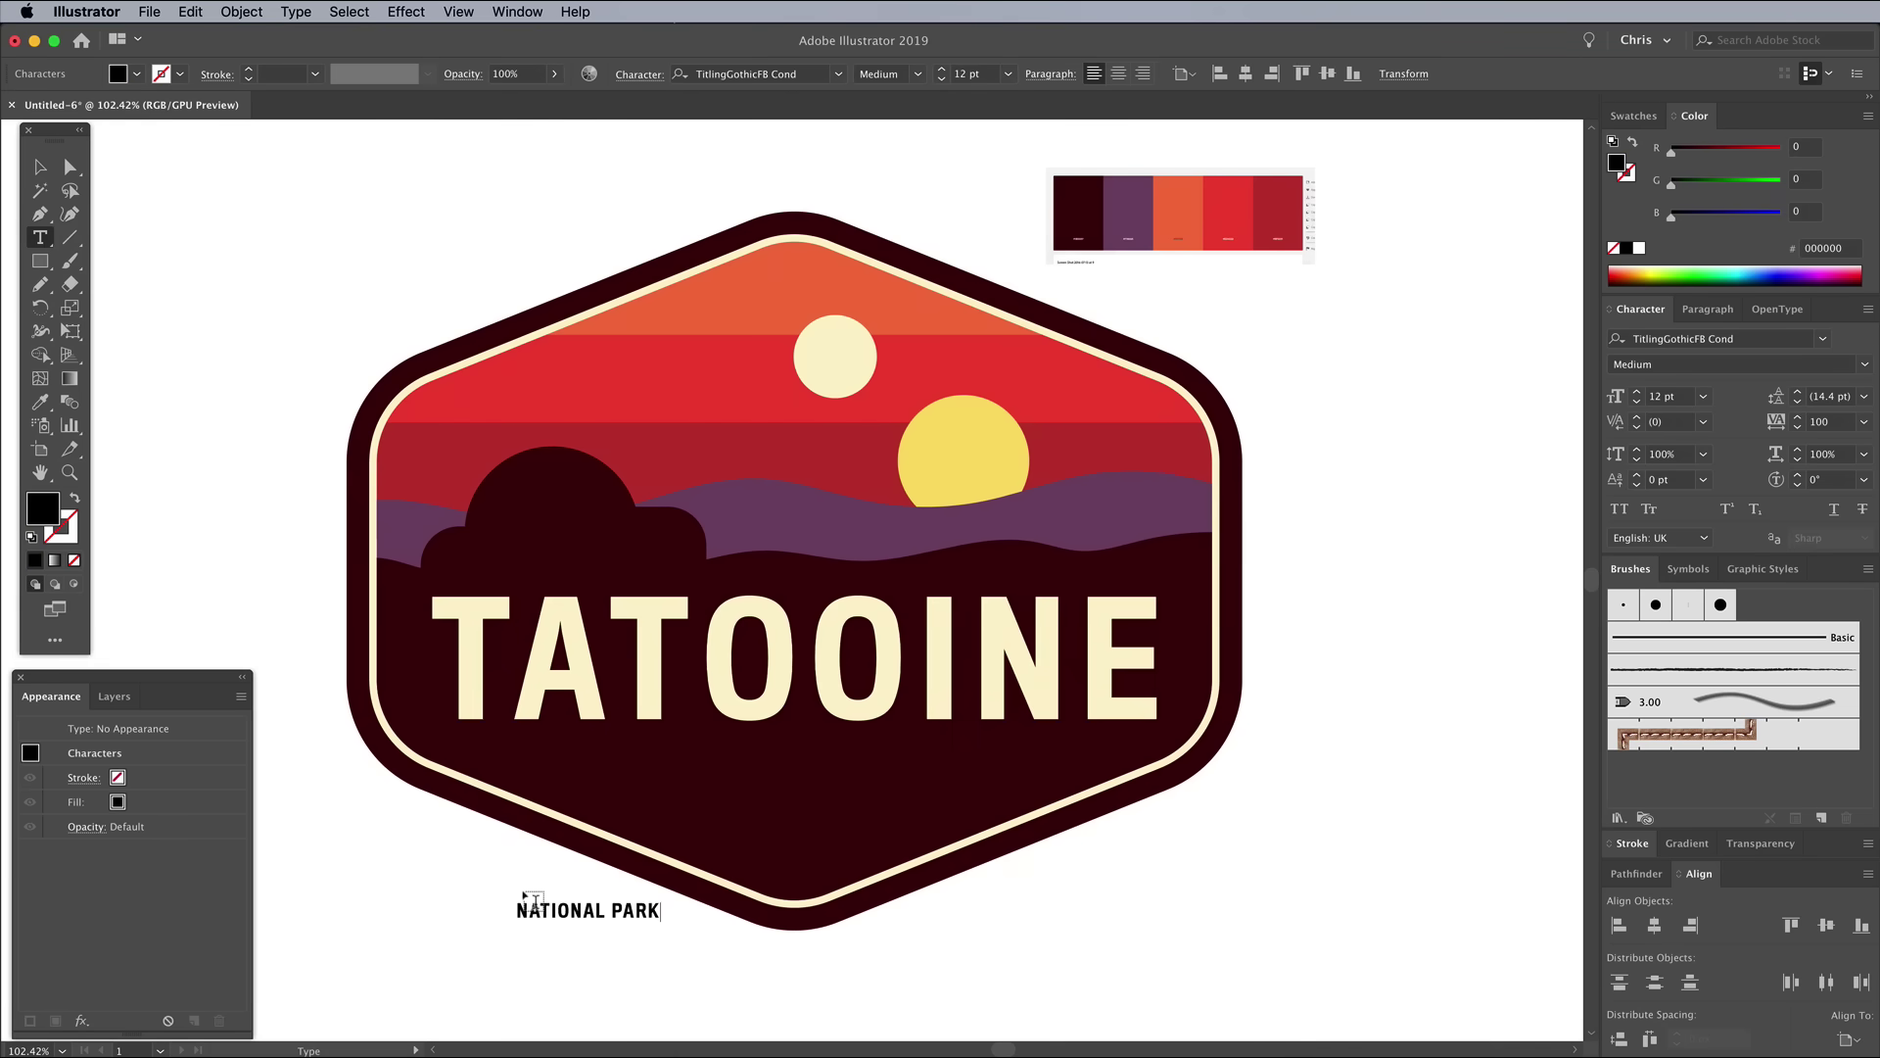
key(Escape)
drag(664, 911, 868, 920)
key(i)
click(836, 357)
key(v)
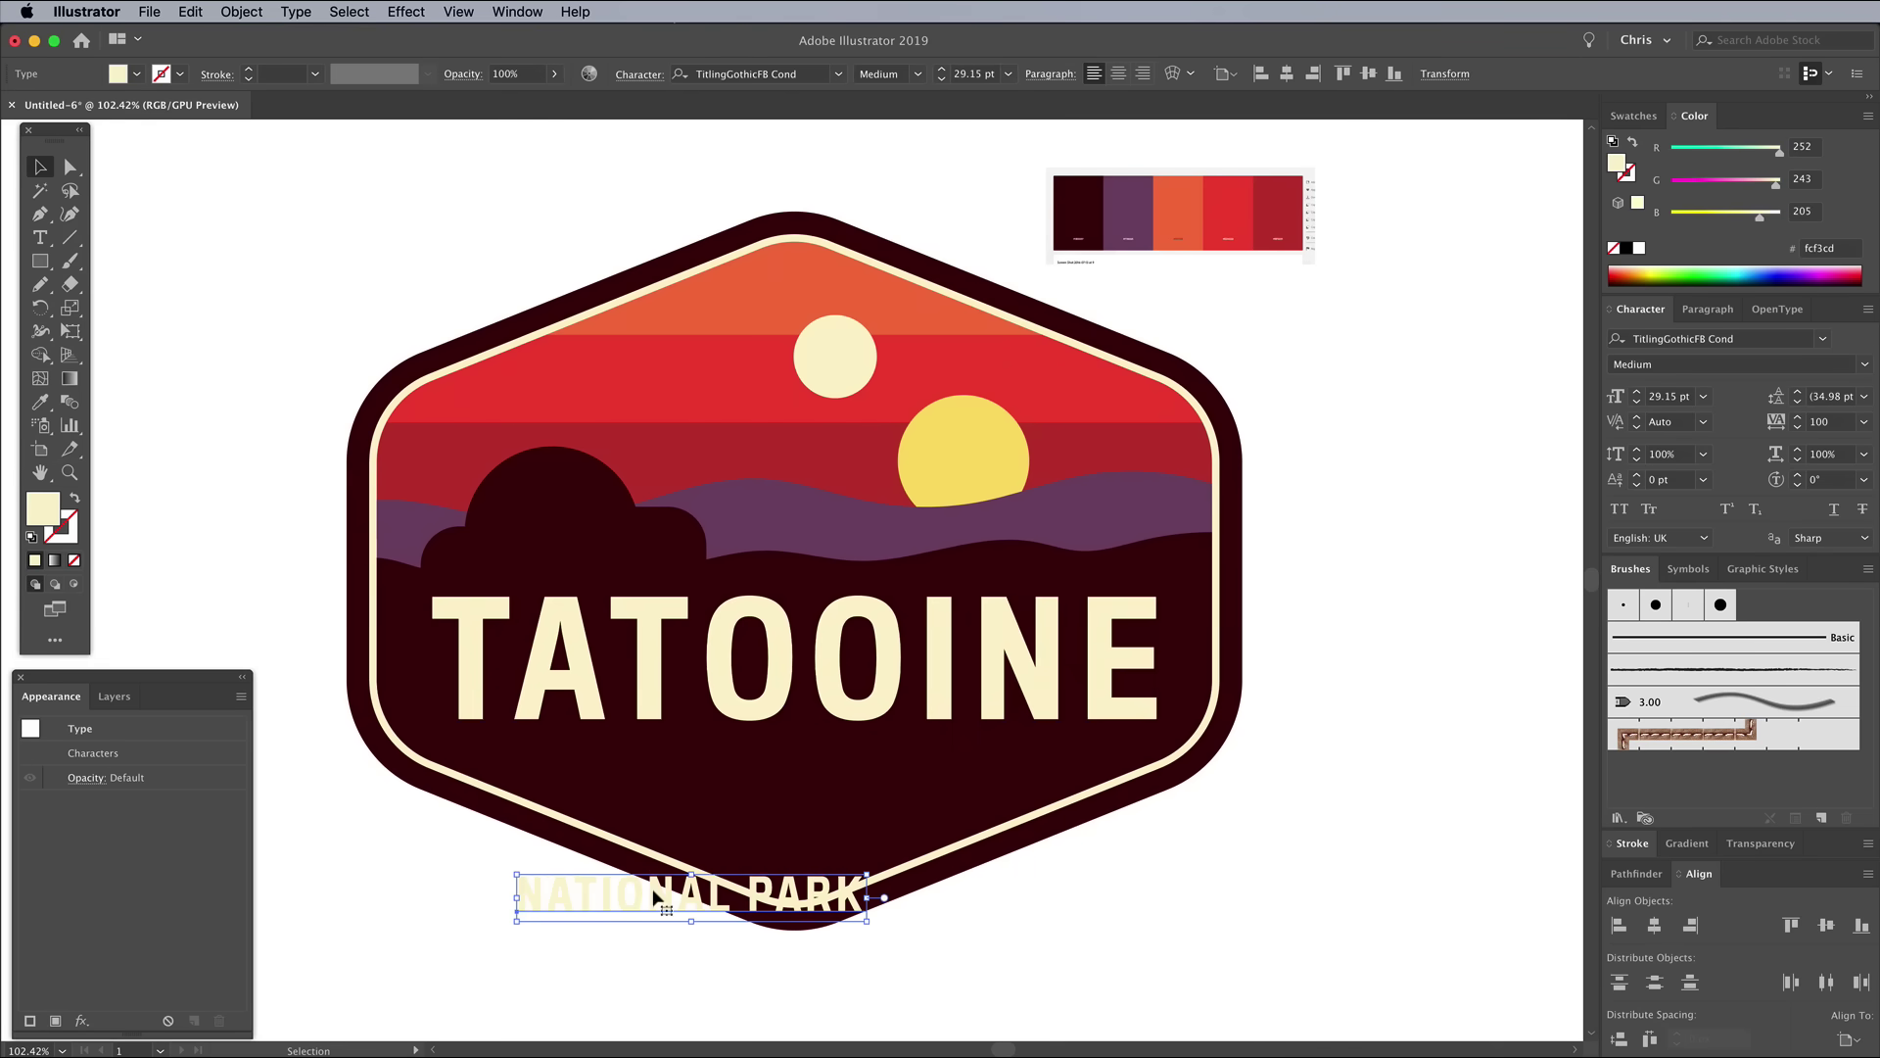
drag(691, 896, 784, 769)
Set the NATIONAL PARK text to TitlingGothicFB Comp Standard with a tracking of 400.
click(750, 73)
text(tit)
key(Down)
key(Down)
key(Down)
key(Down)
key(Up)
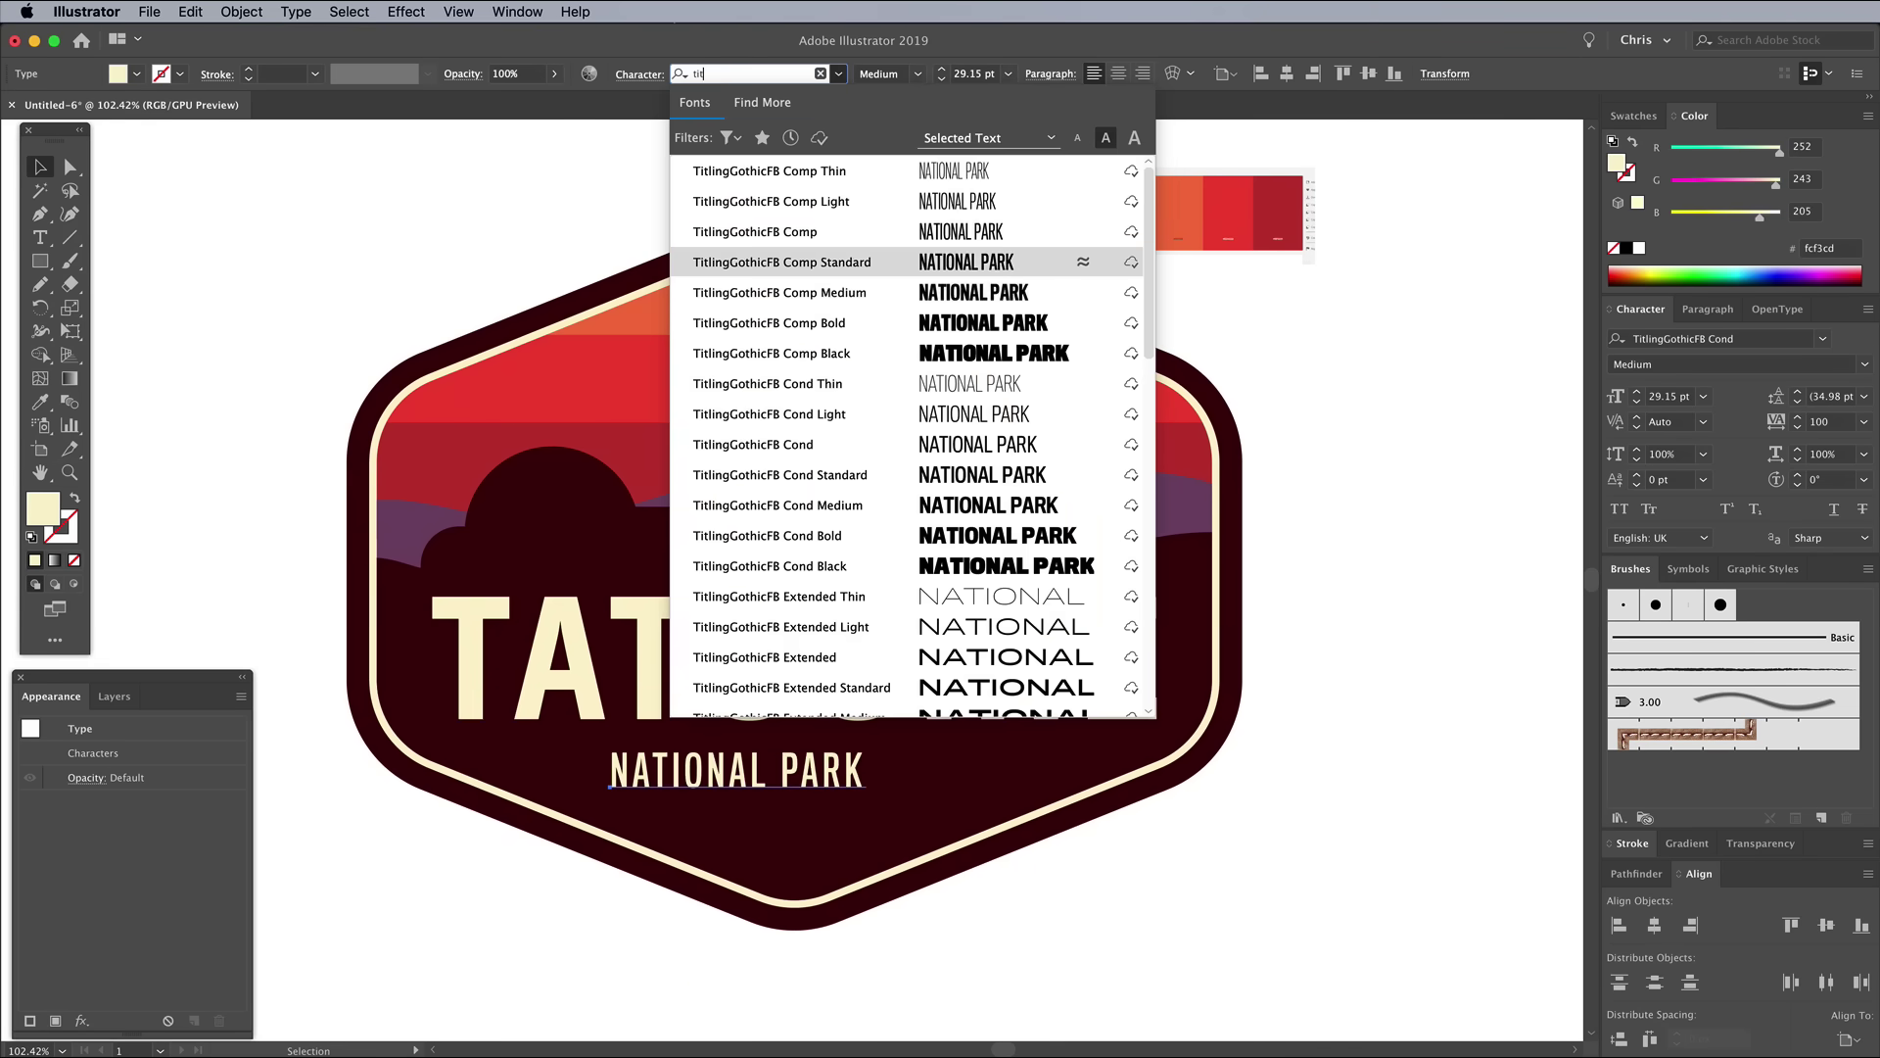
key(Down)
key(Up)
key(Return)
text(400)
key(Tab)
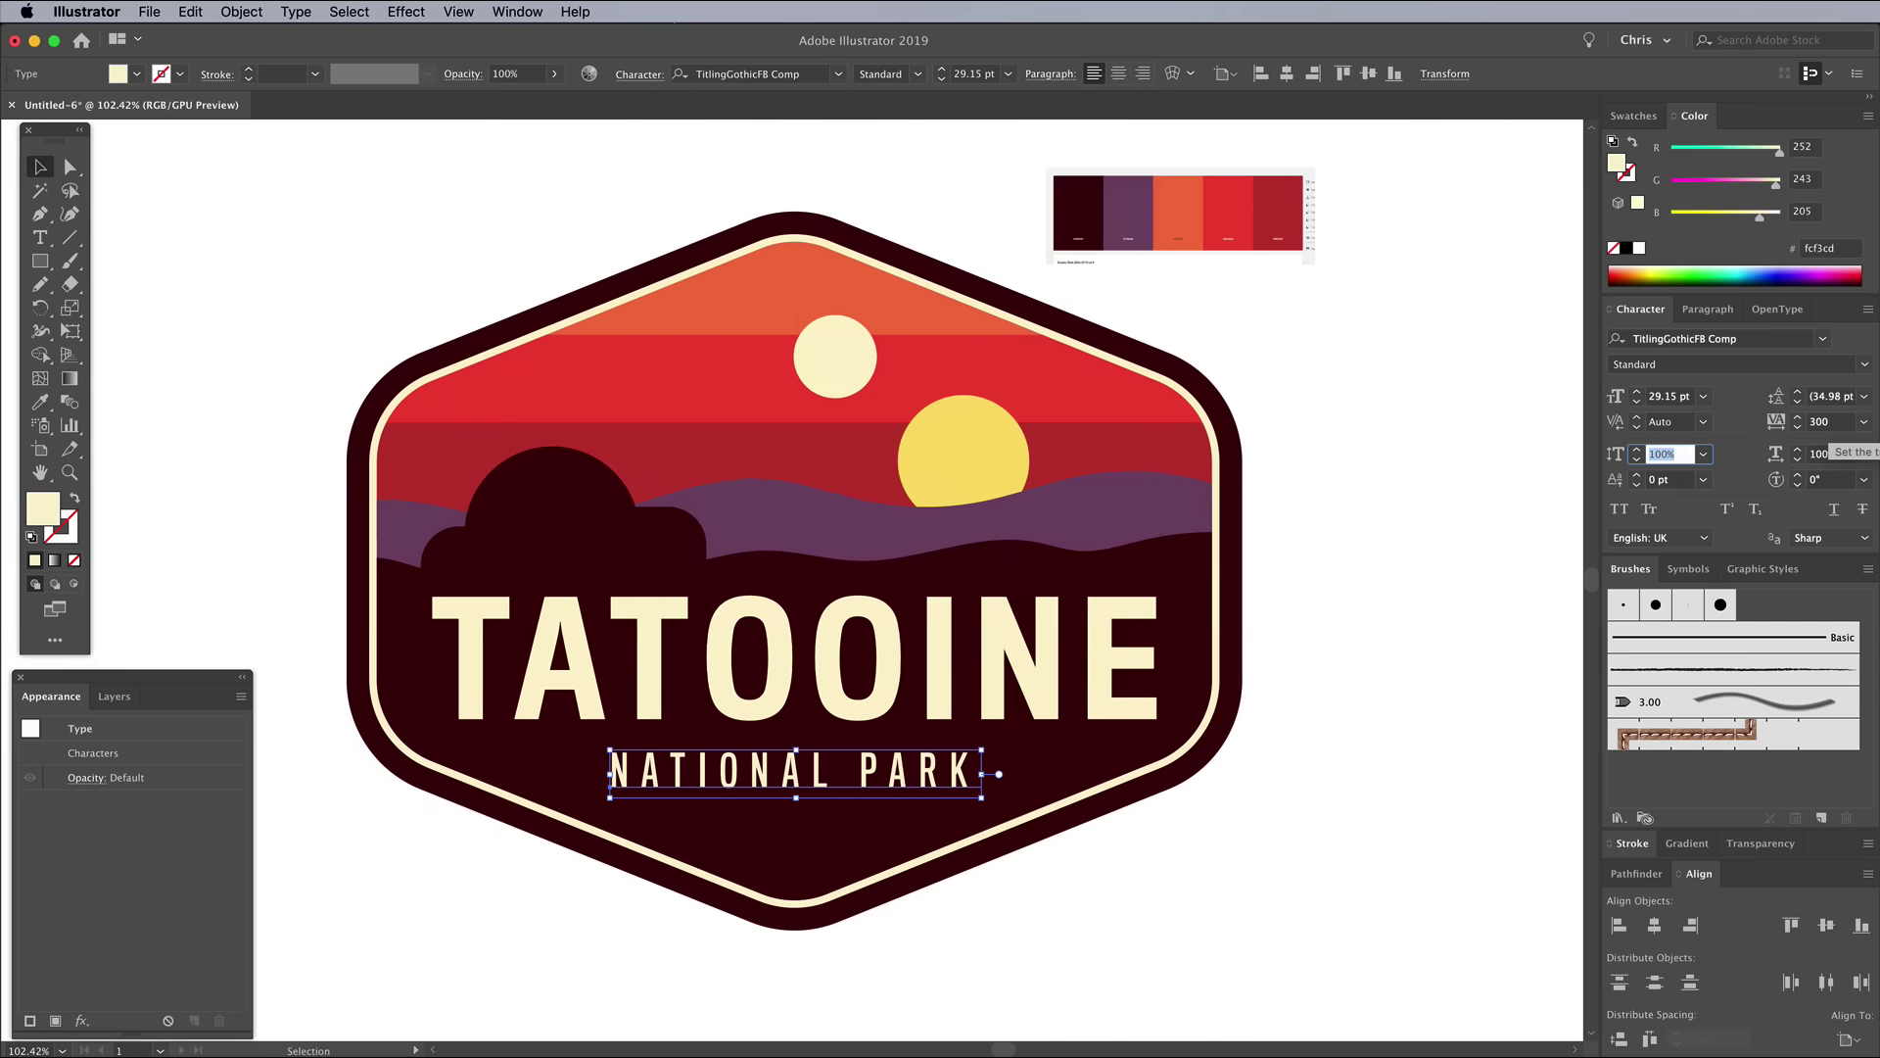
Outline NATIONAL PARK, fill it with the large sun's yellow f9dd67, and enlarge it to about 311 px wide centred beneath TATOOINE.
key(i)
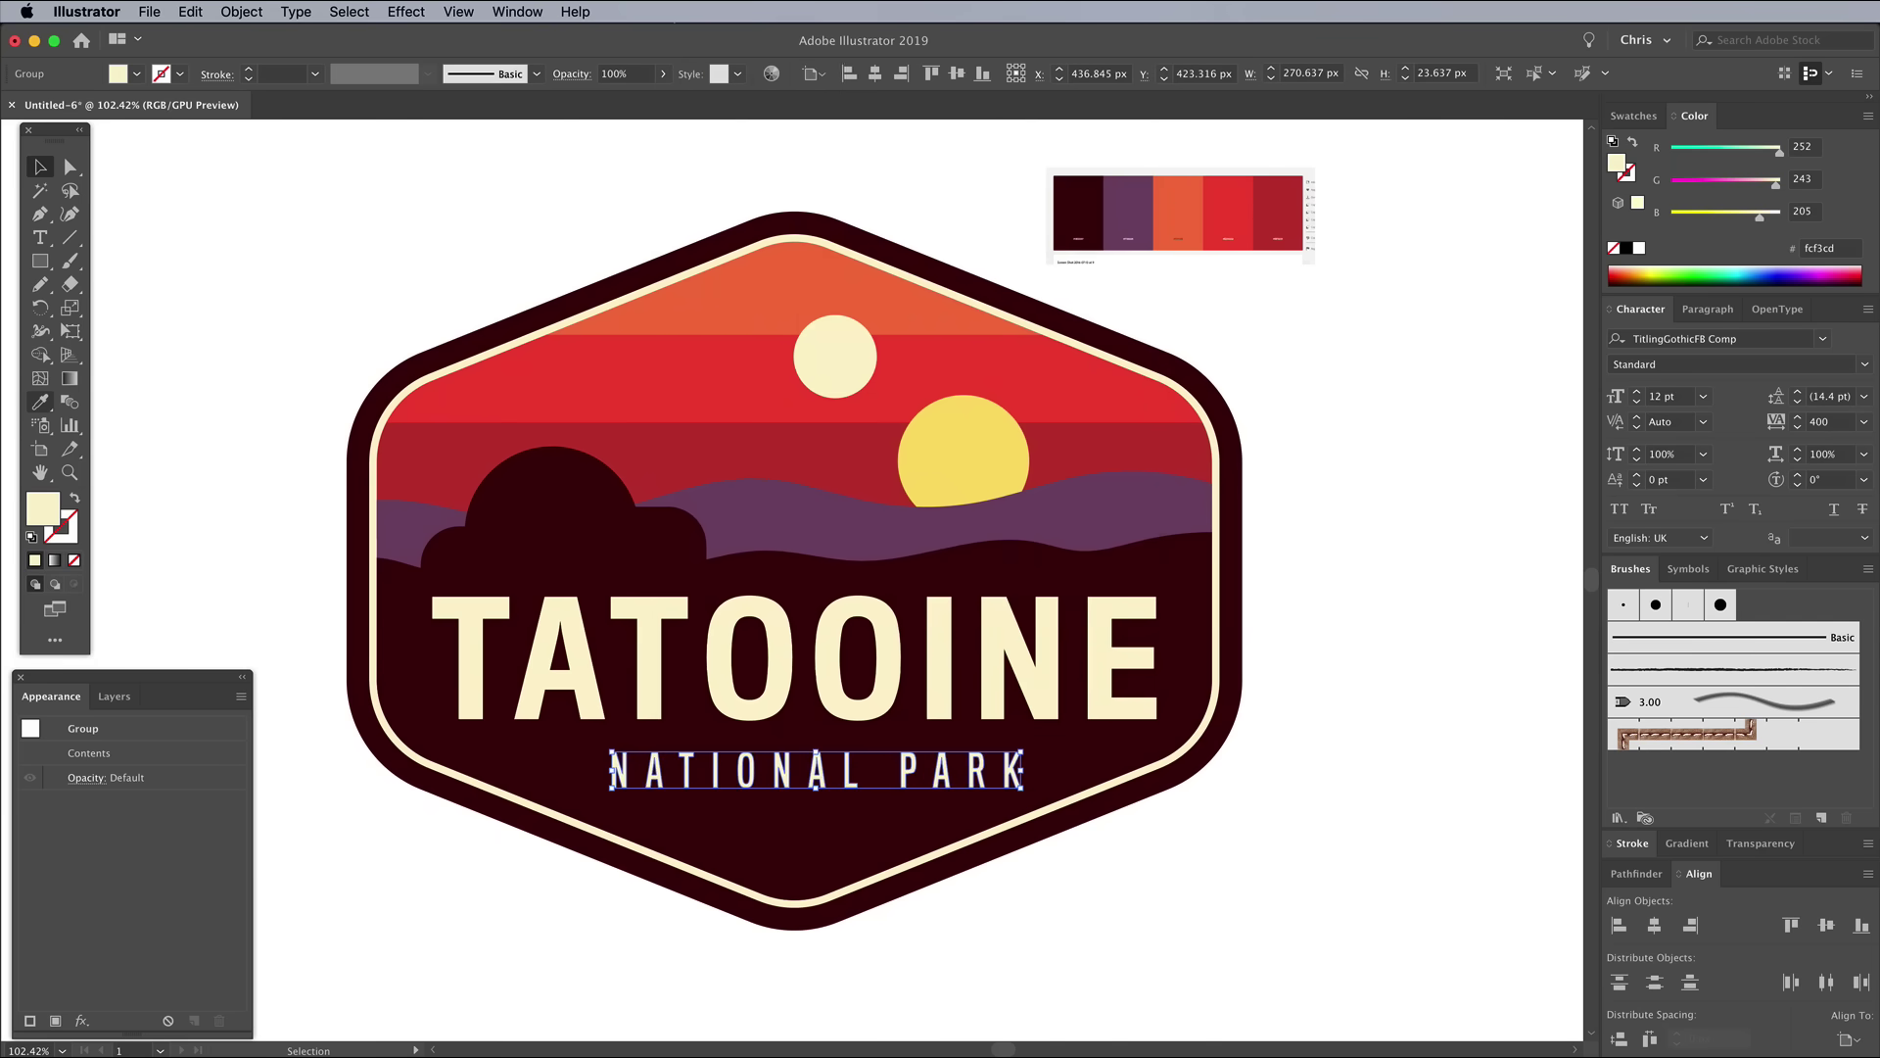
click(963, 460)
key(v)
click(549, 548)
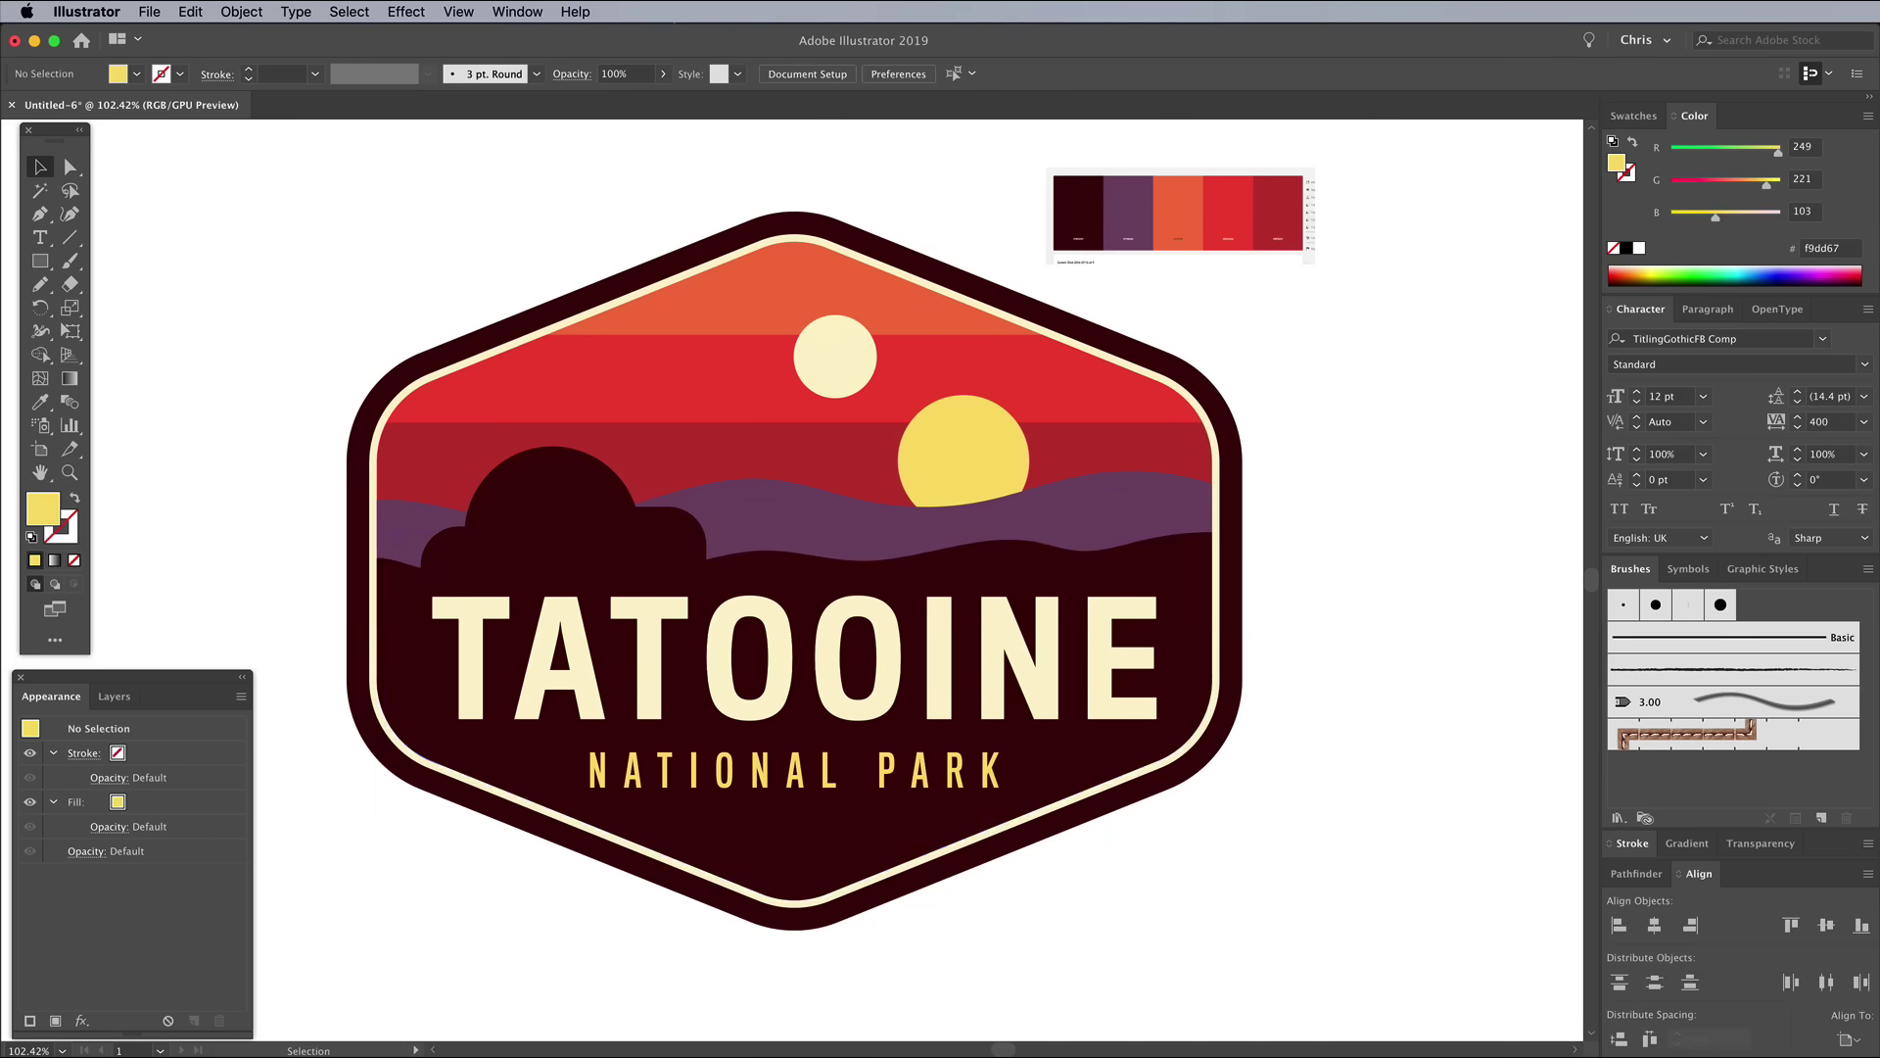
click(793, 770)
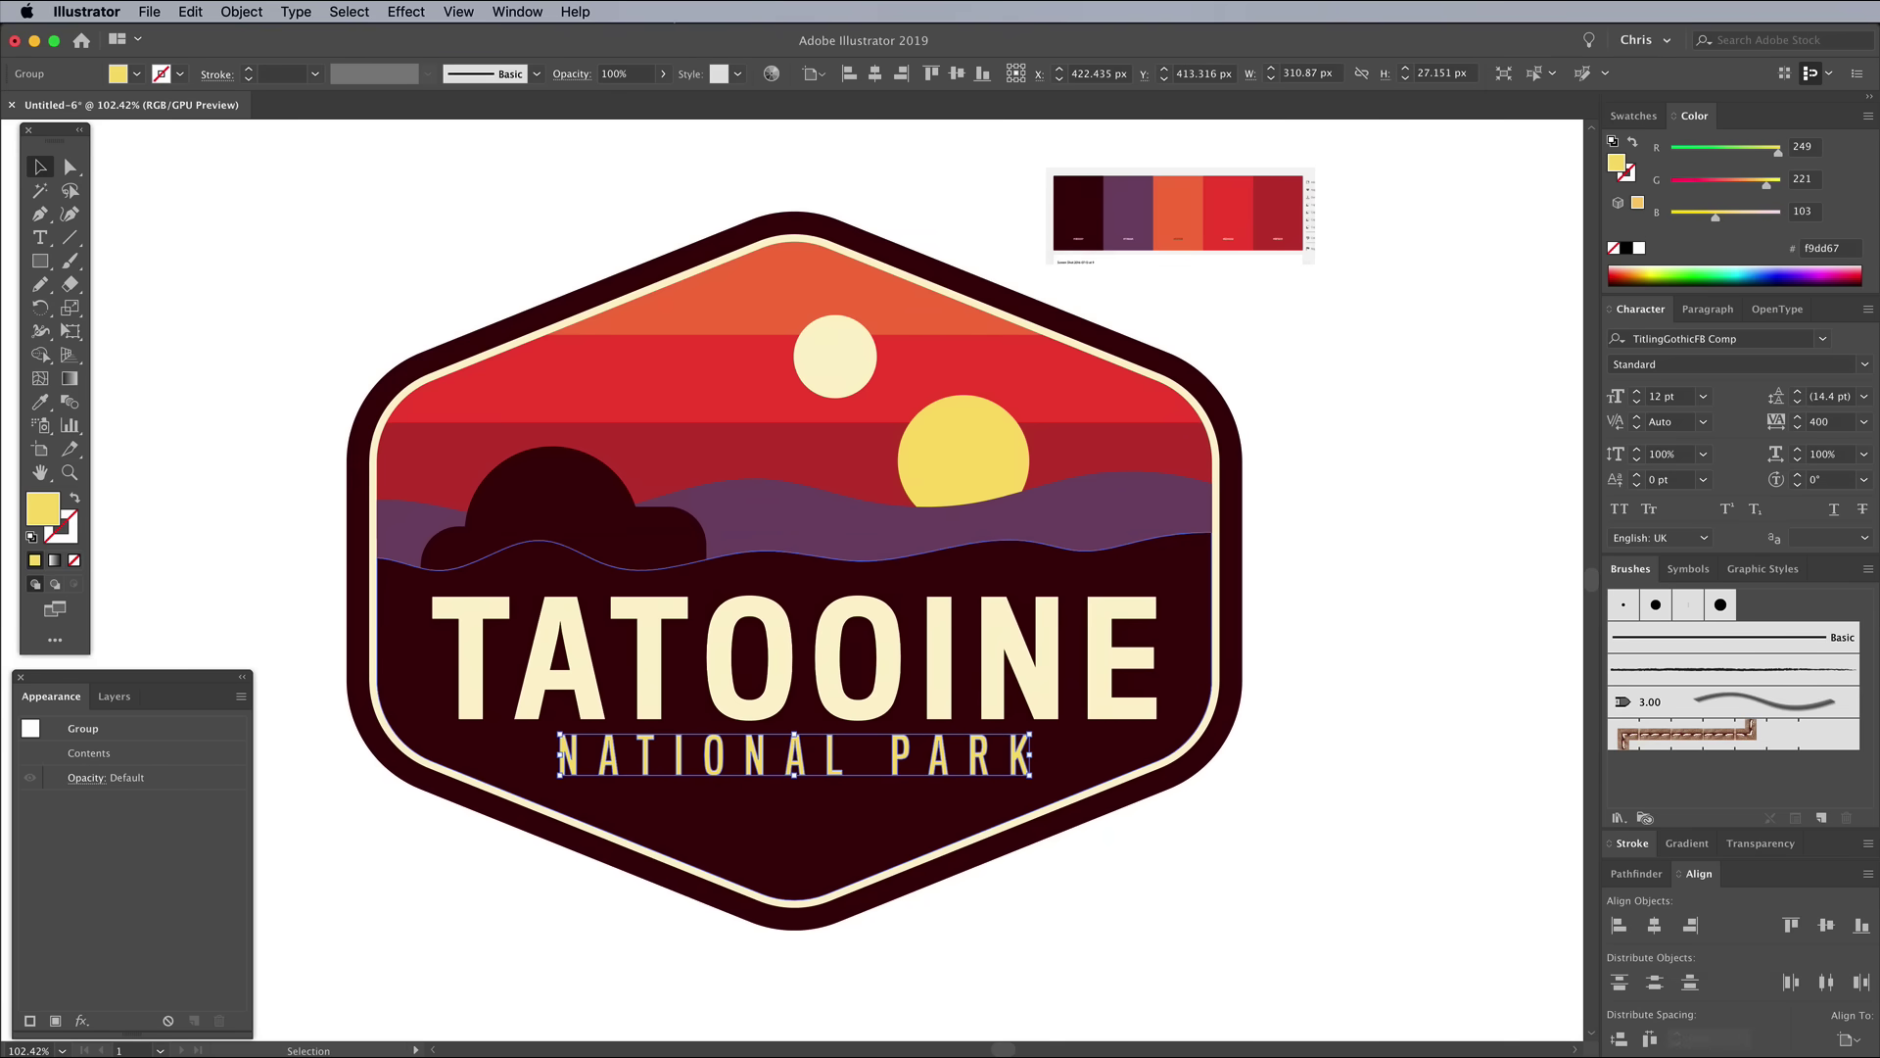
key(super+shift+a)
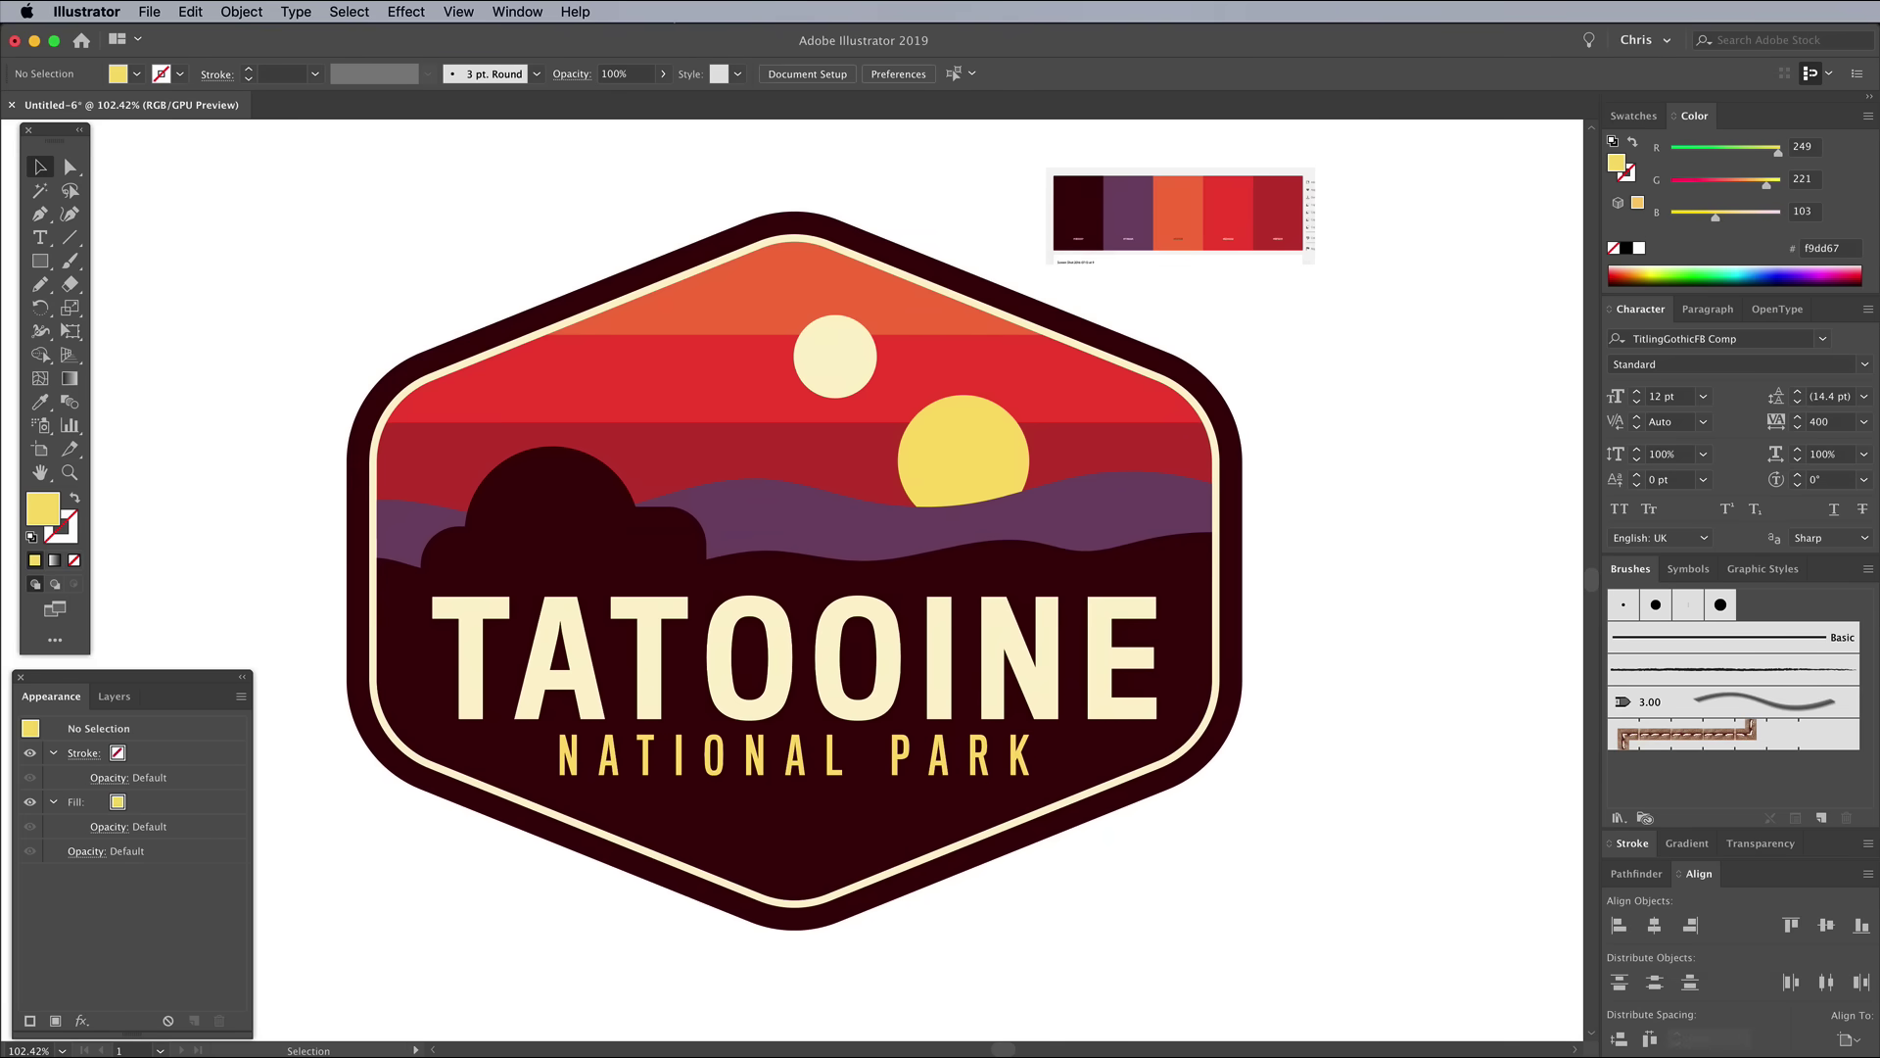
Draw a 7 px yellow circle just before NATIONAL PARK and place a copy of it just after the last letter.
key(super+equal)
key(super+equal)
key(super+equal)
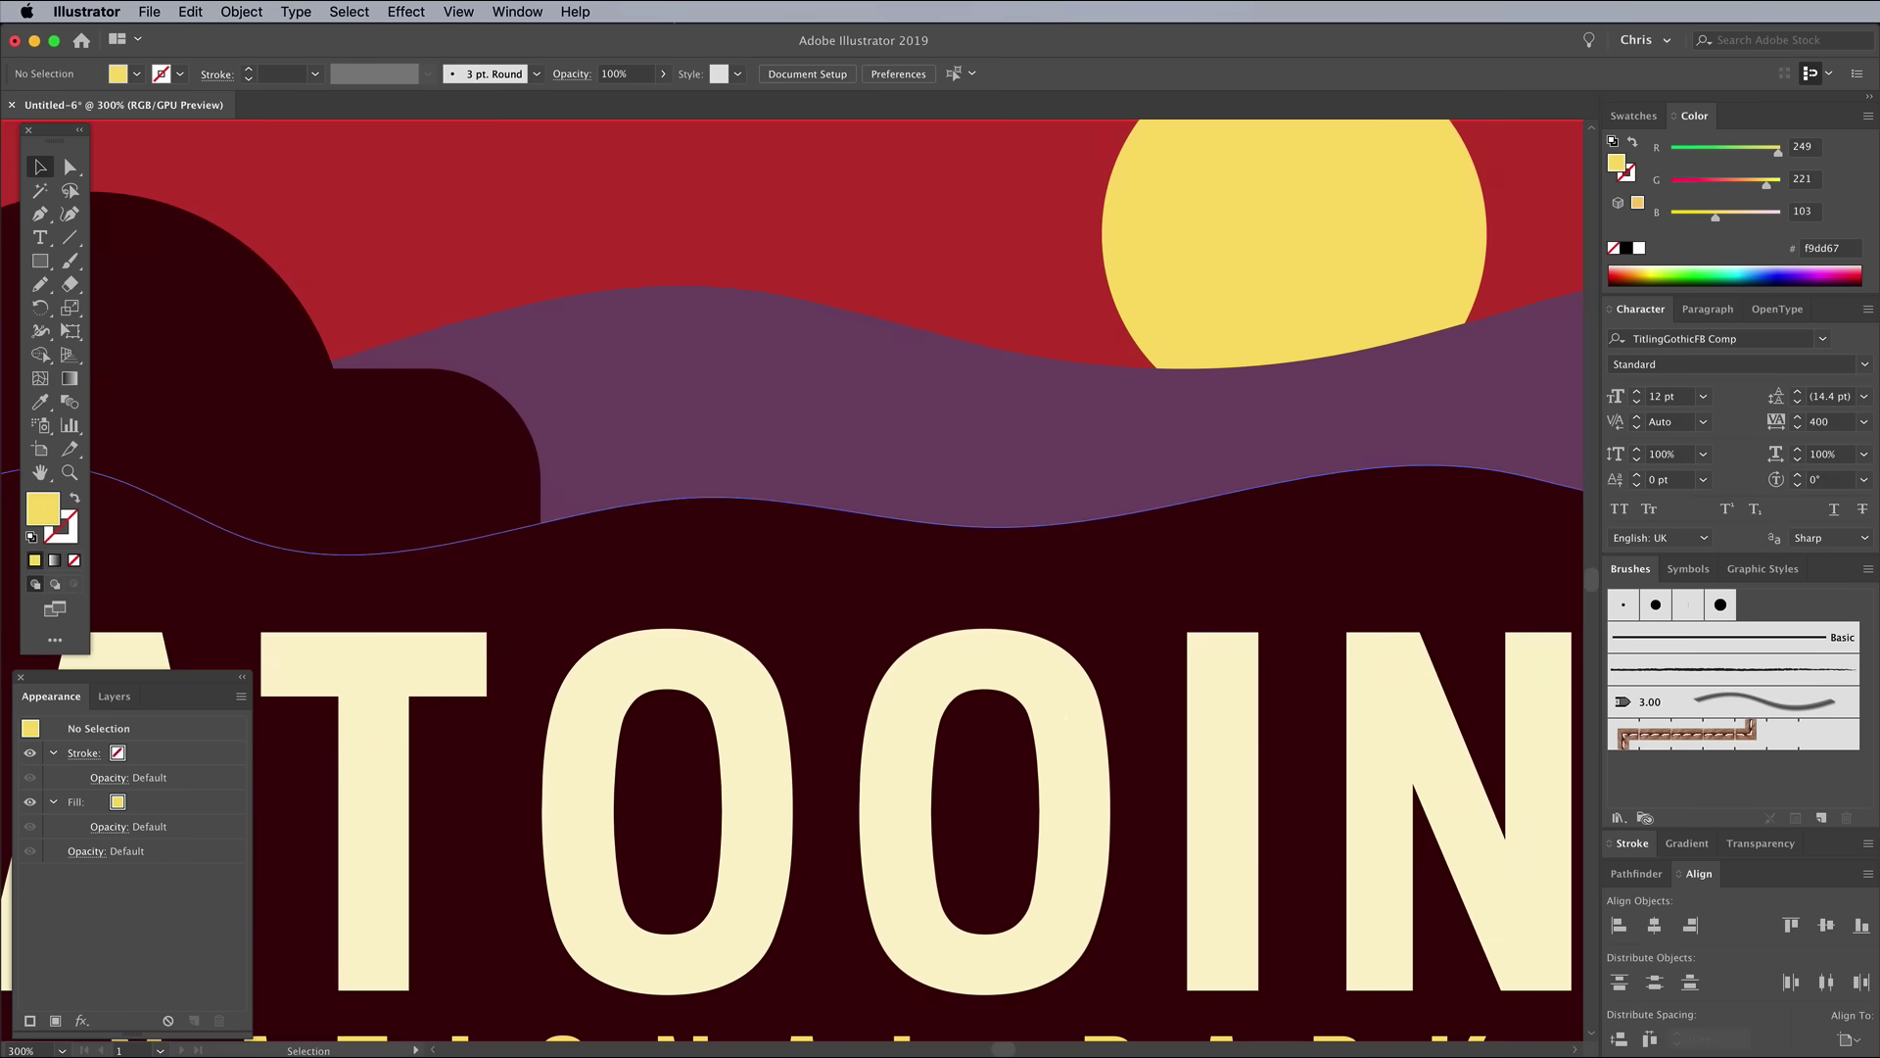
scroll(793, 578, left, 15)
scroll(794, 578, down, 5)
click(39, 261)
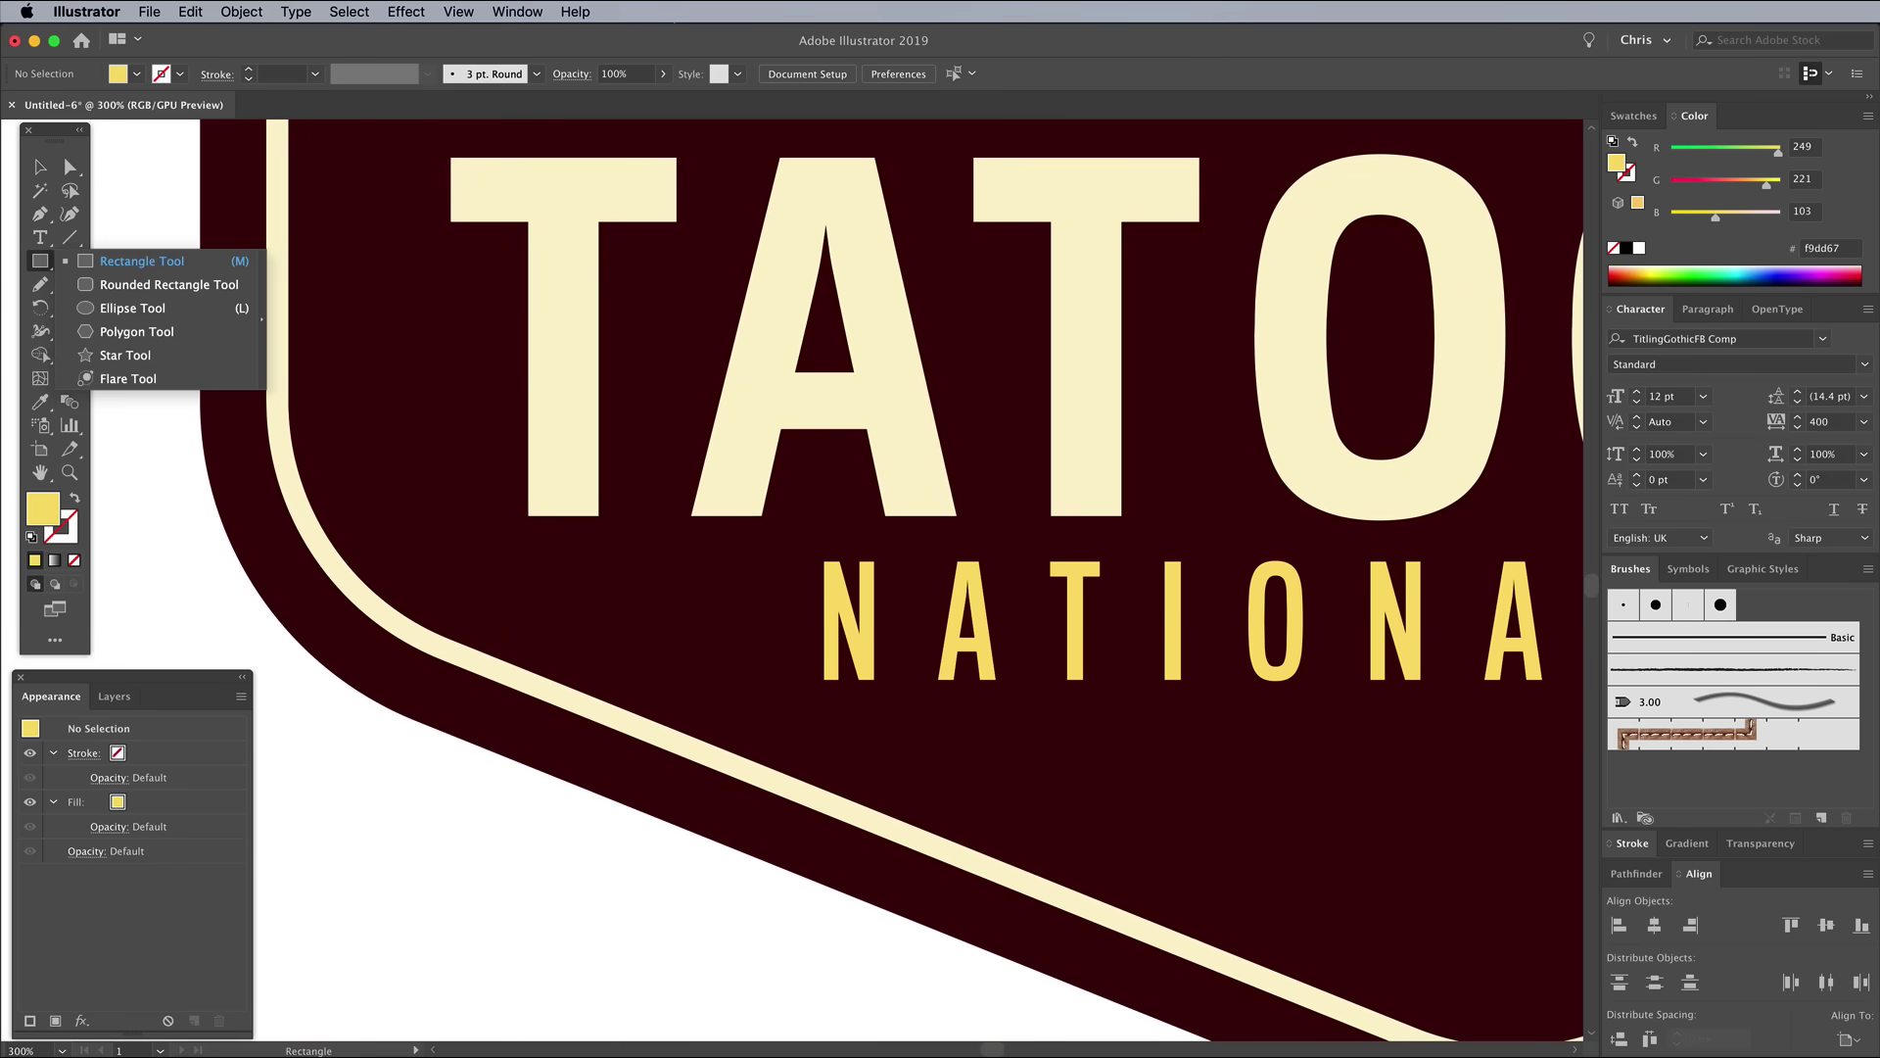
click(132, 307)
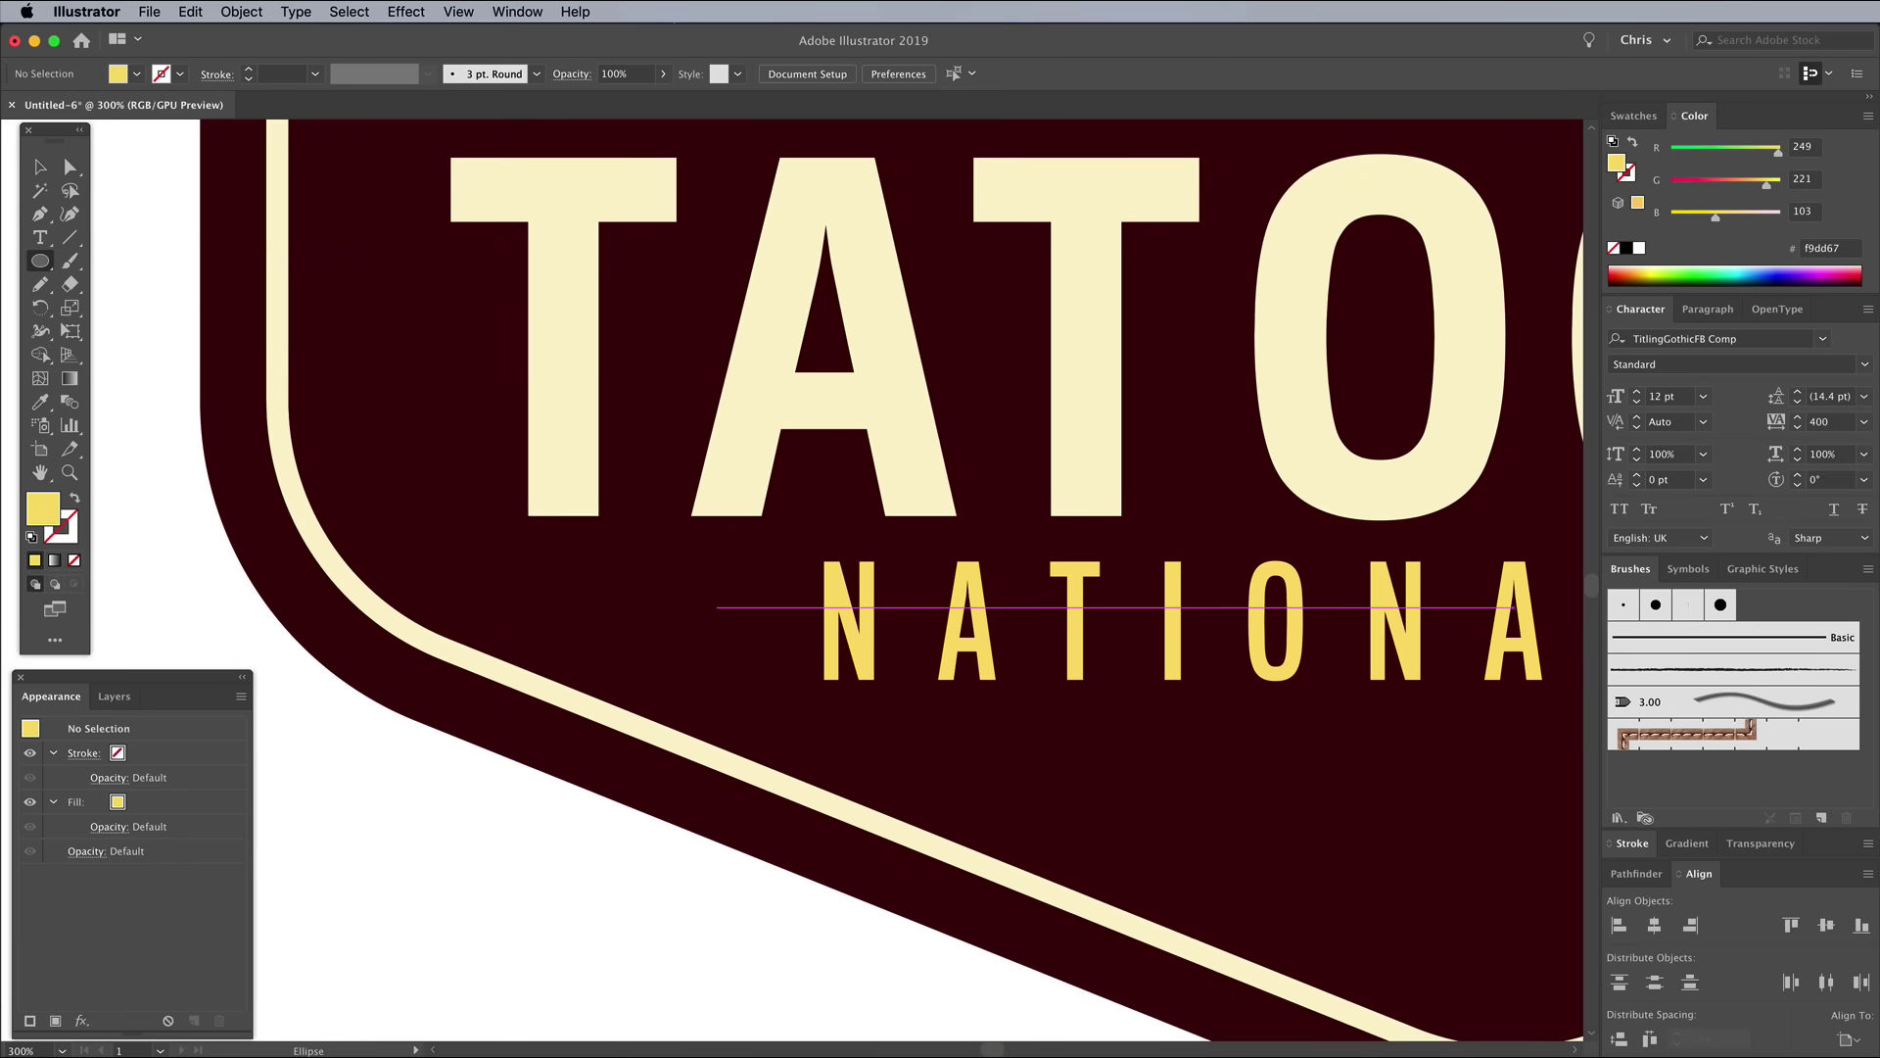
drag(734, 616, 748, 631)
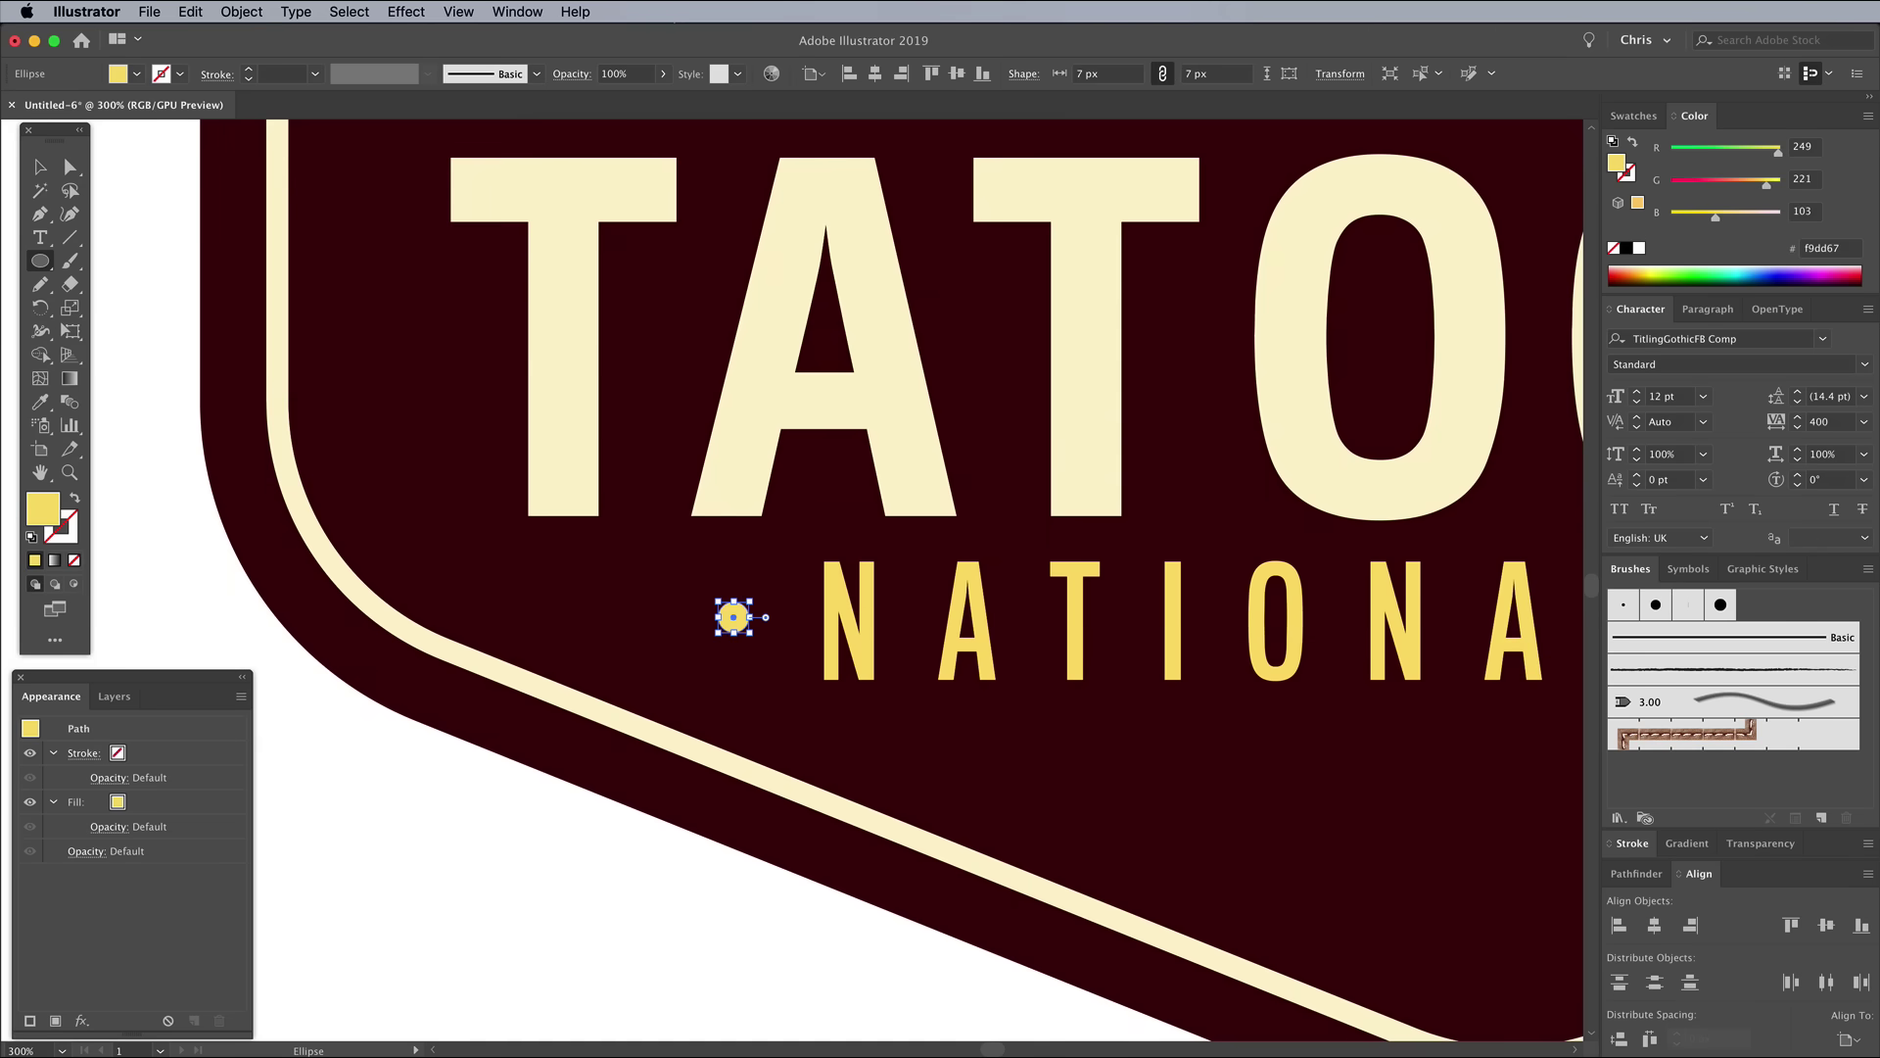
key(v)
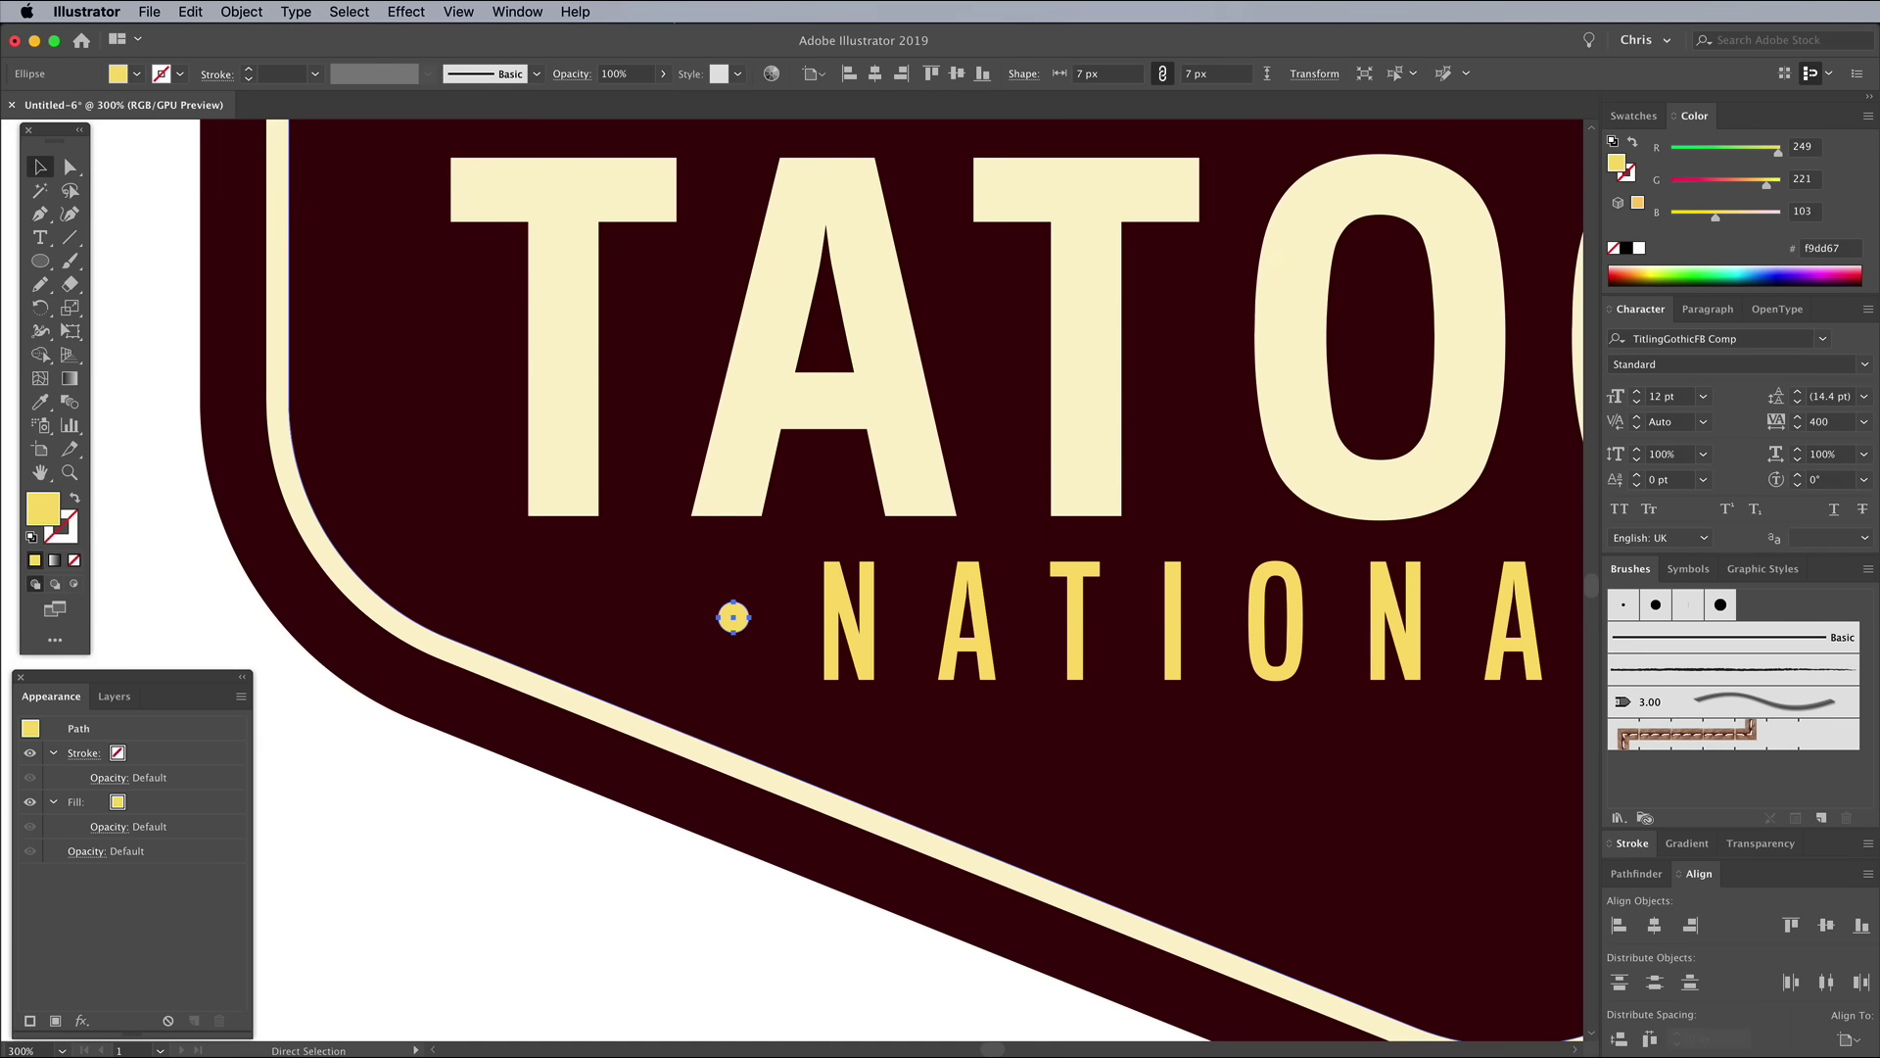
drag(734, 616, 1276, 603)
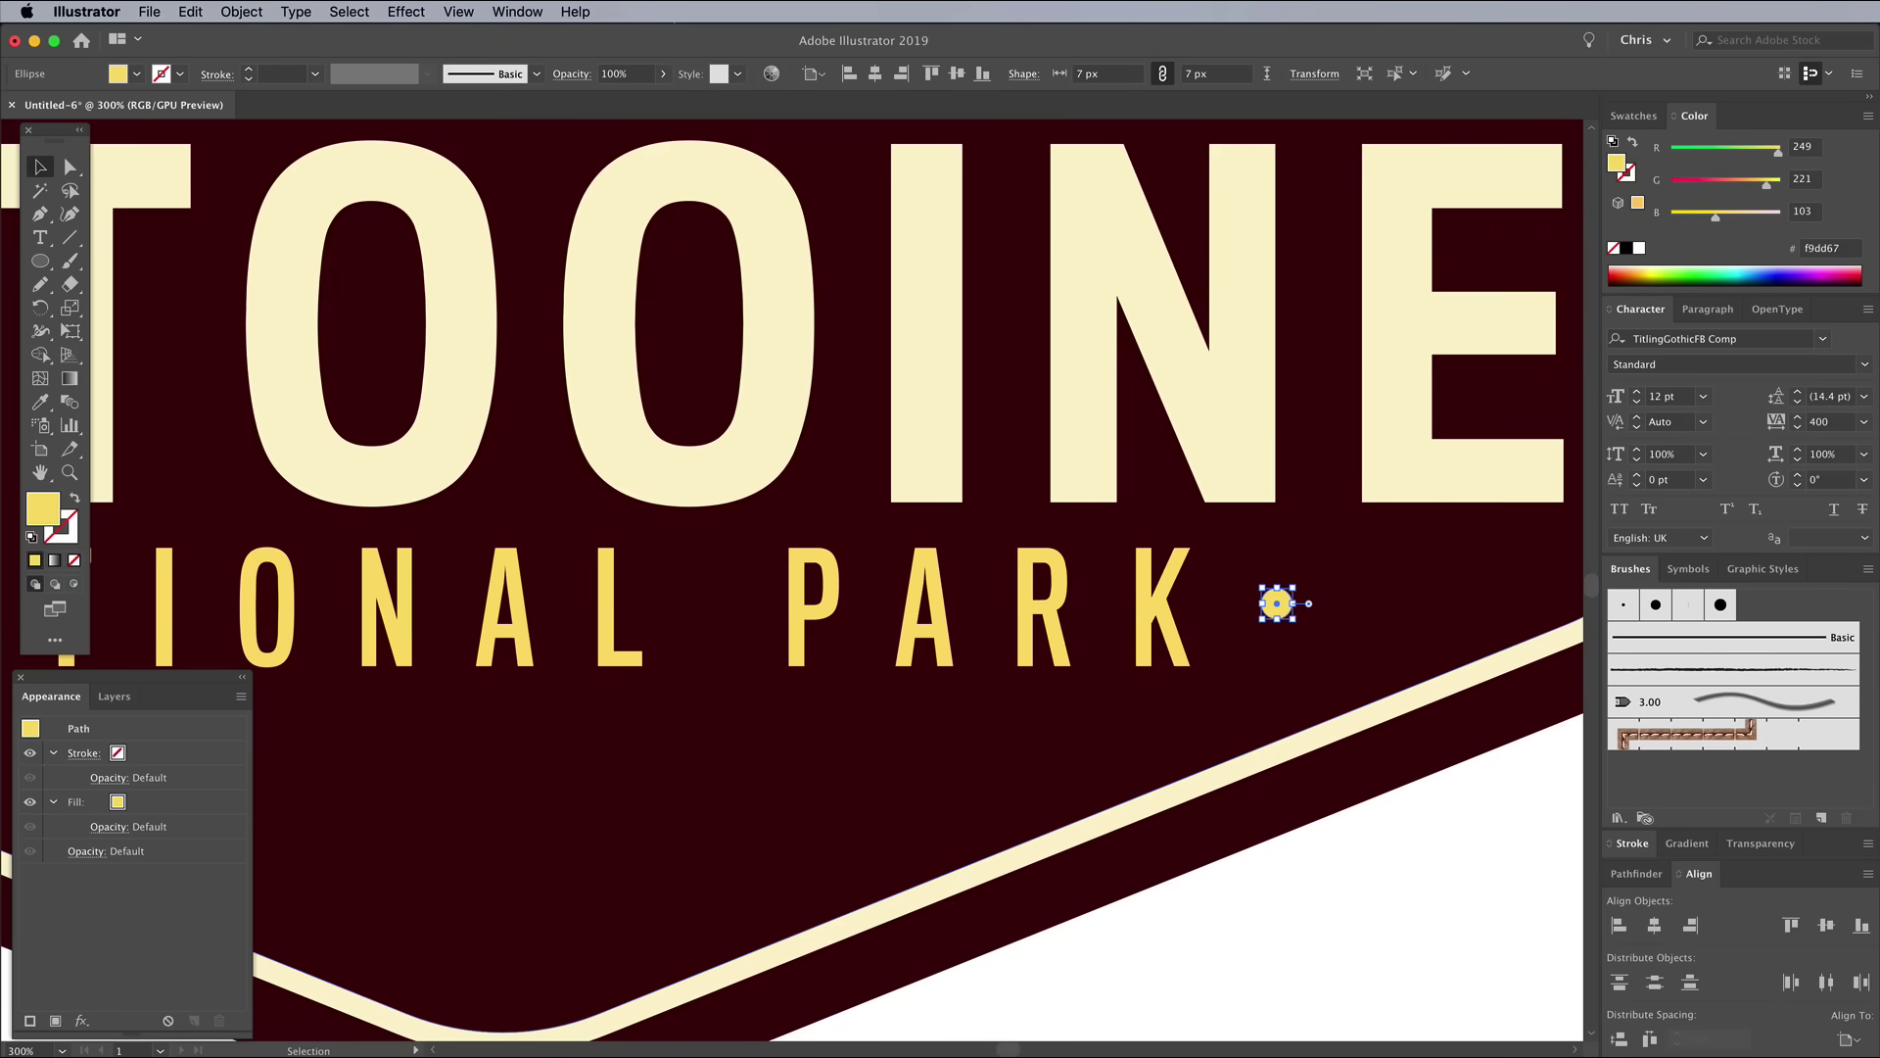
Group the two yellow dots and centre the group horizontally on the dark foreground shape.
key(super+0)
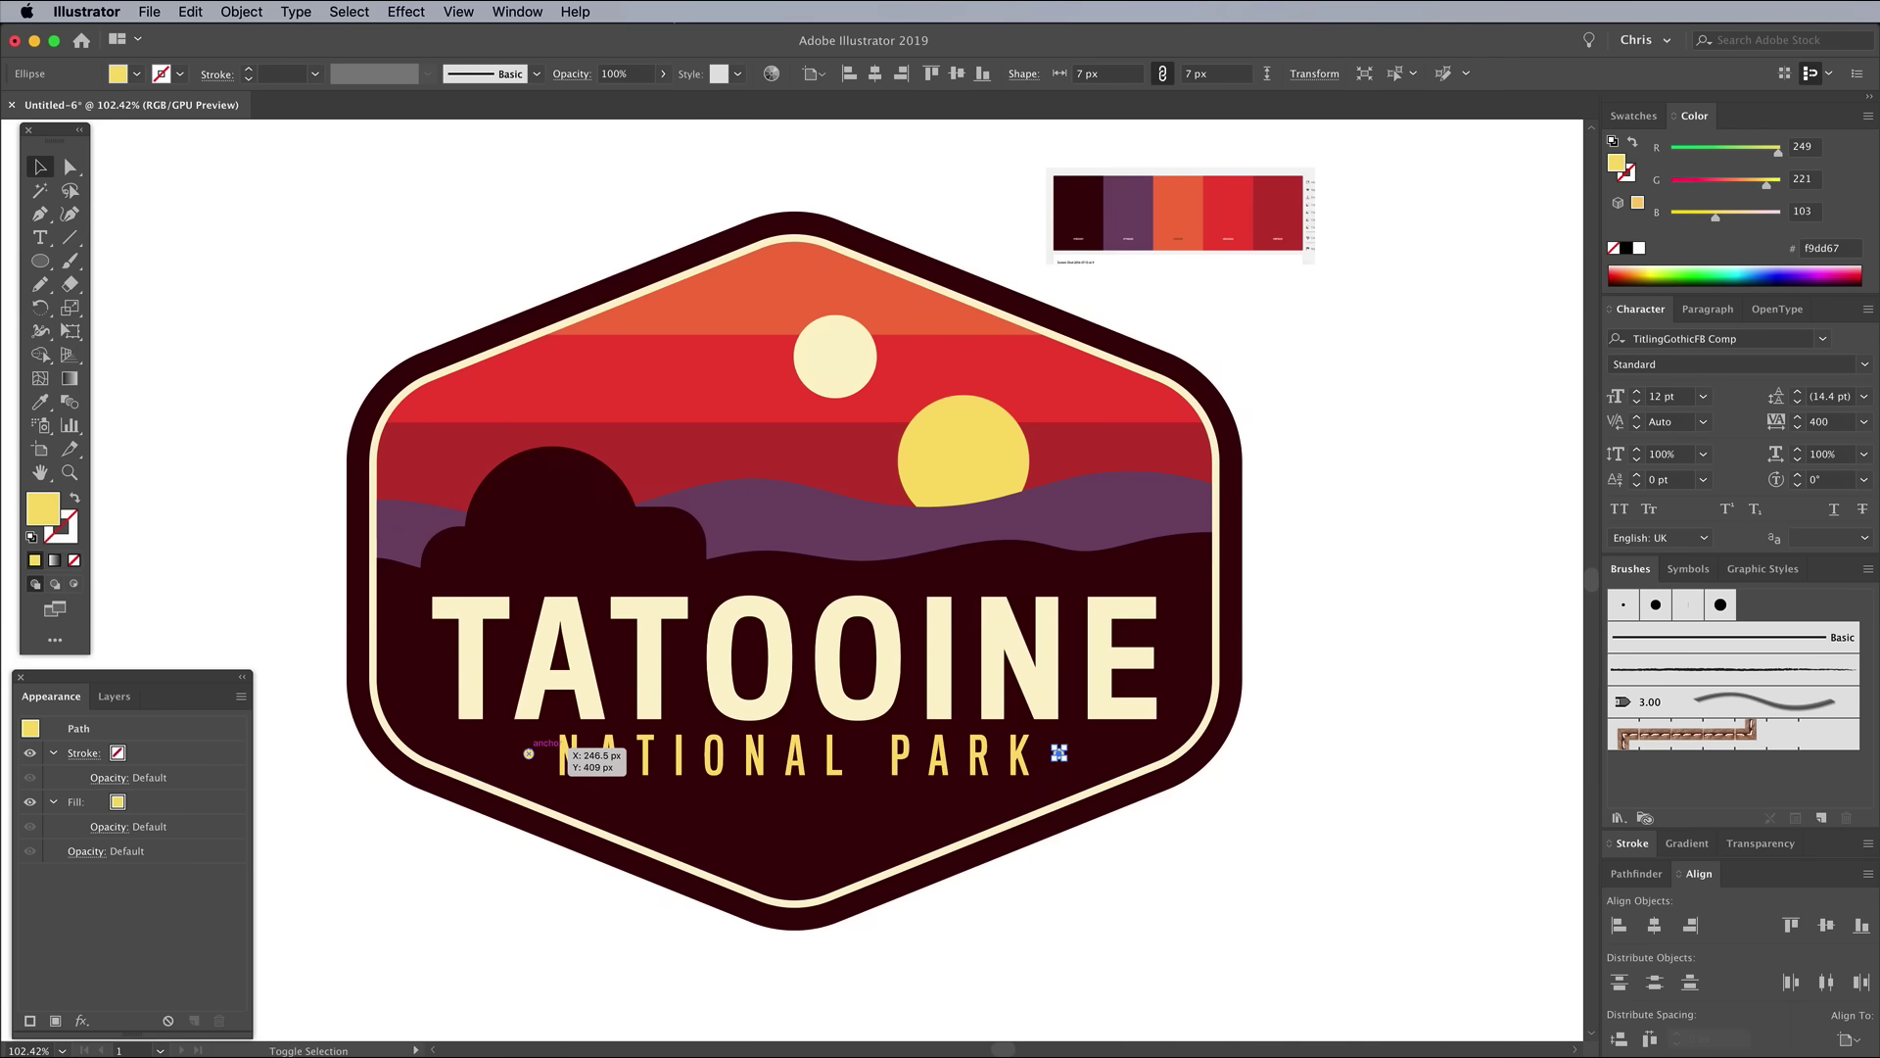
shift+click(529, 754)
right_click(545, 756)
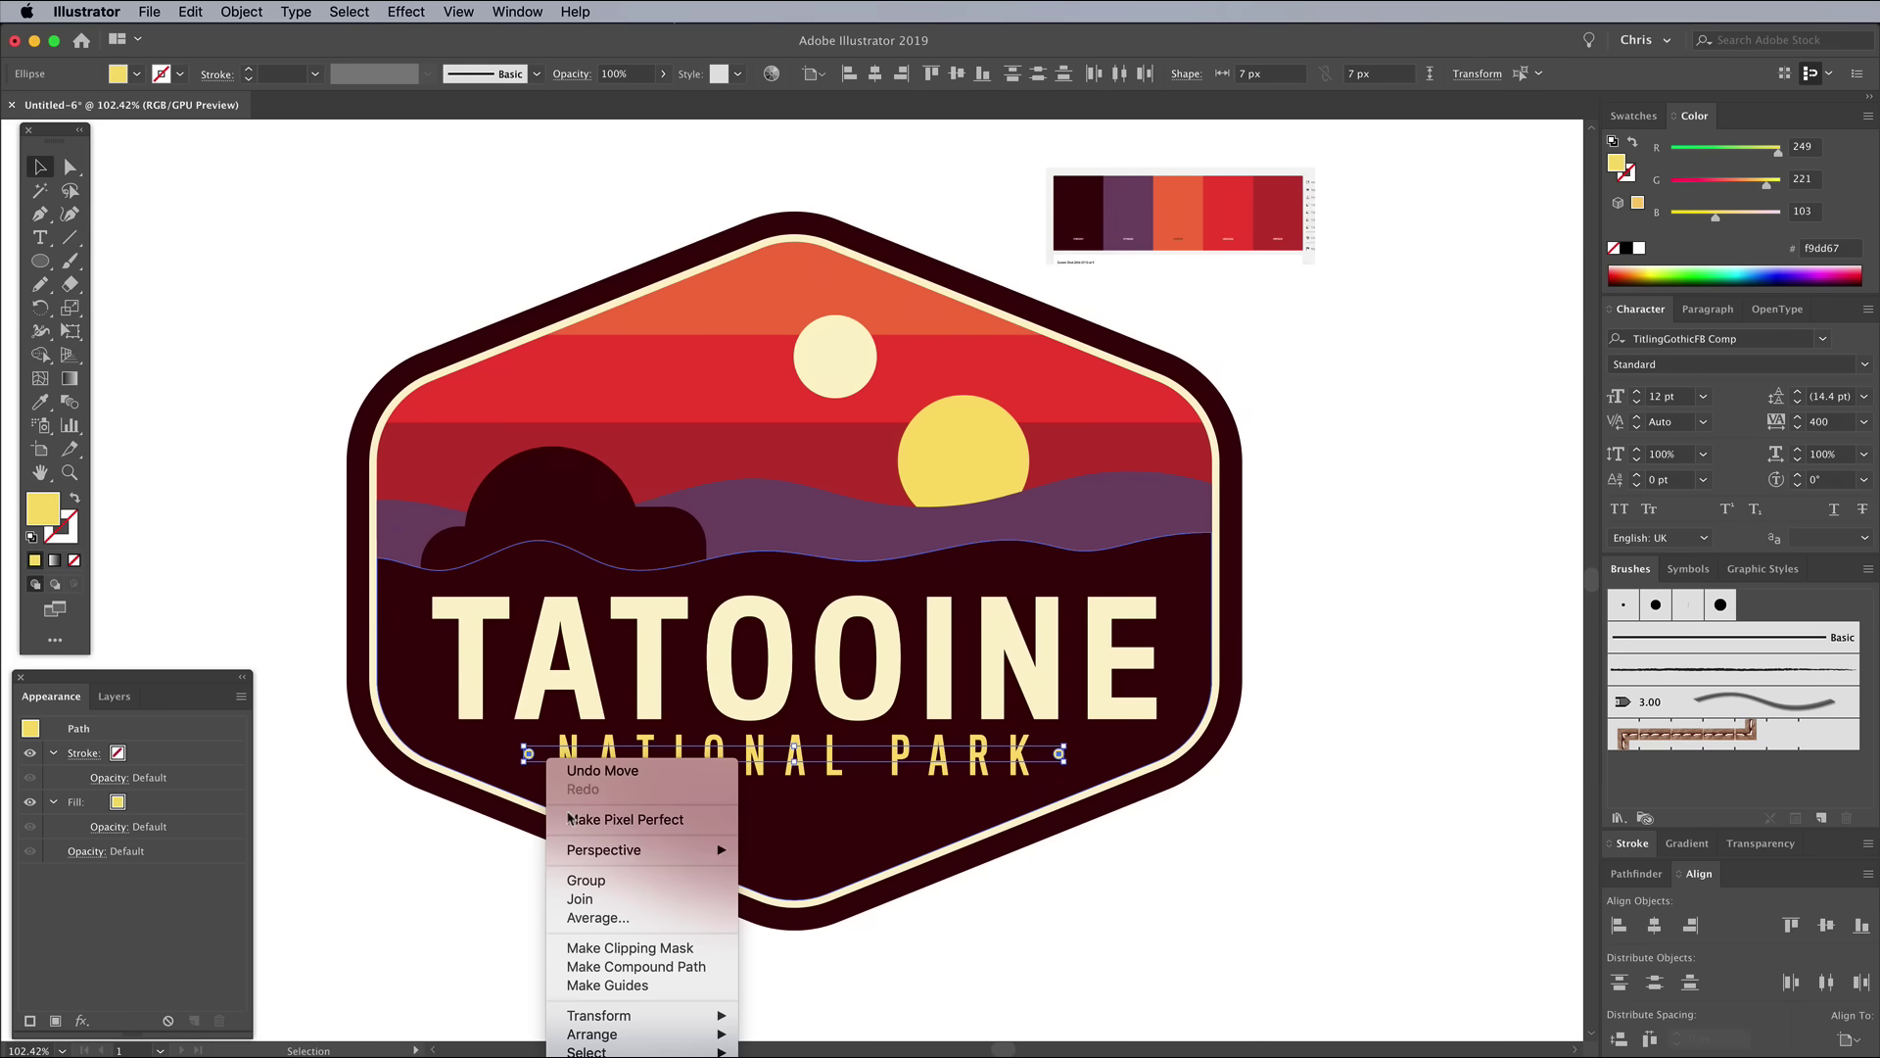
click(599, 880)
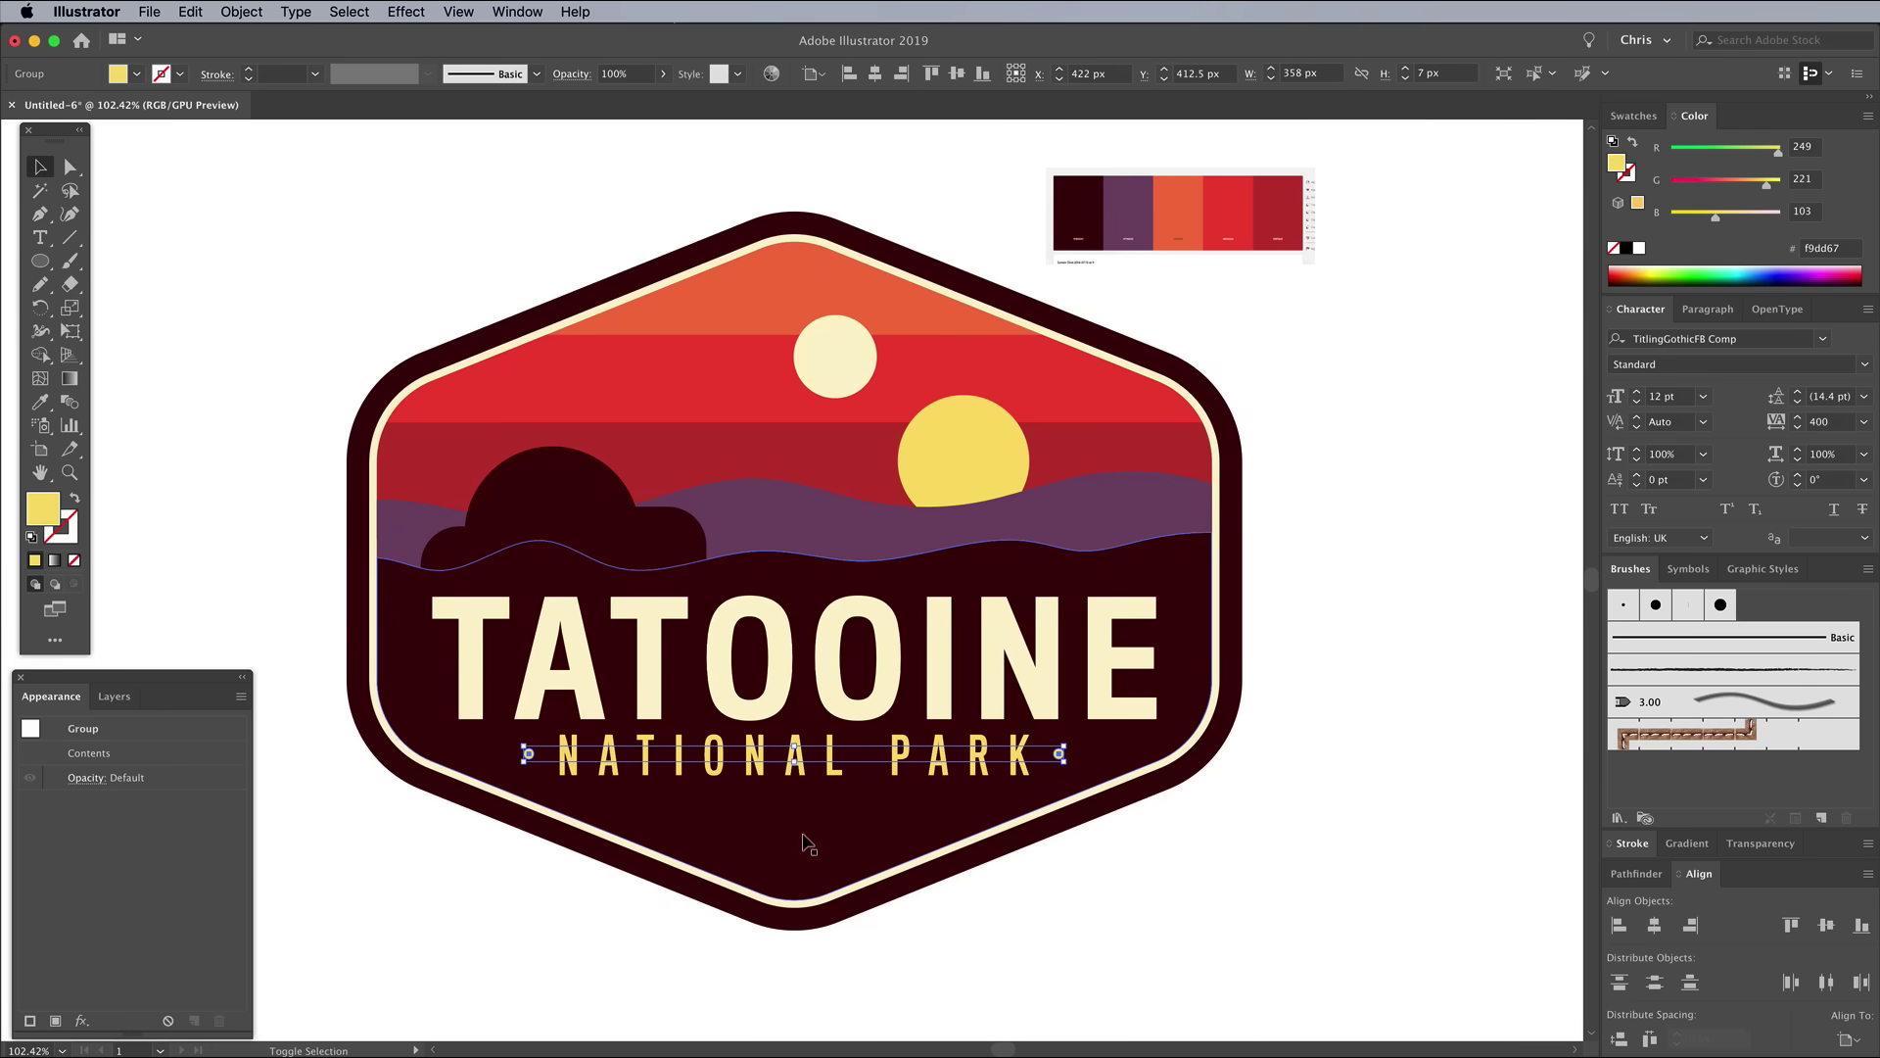
shift+click(807, 844)
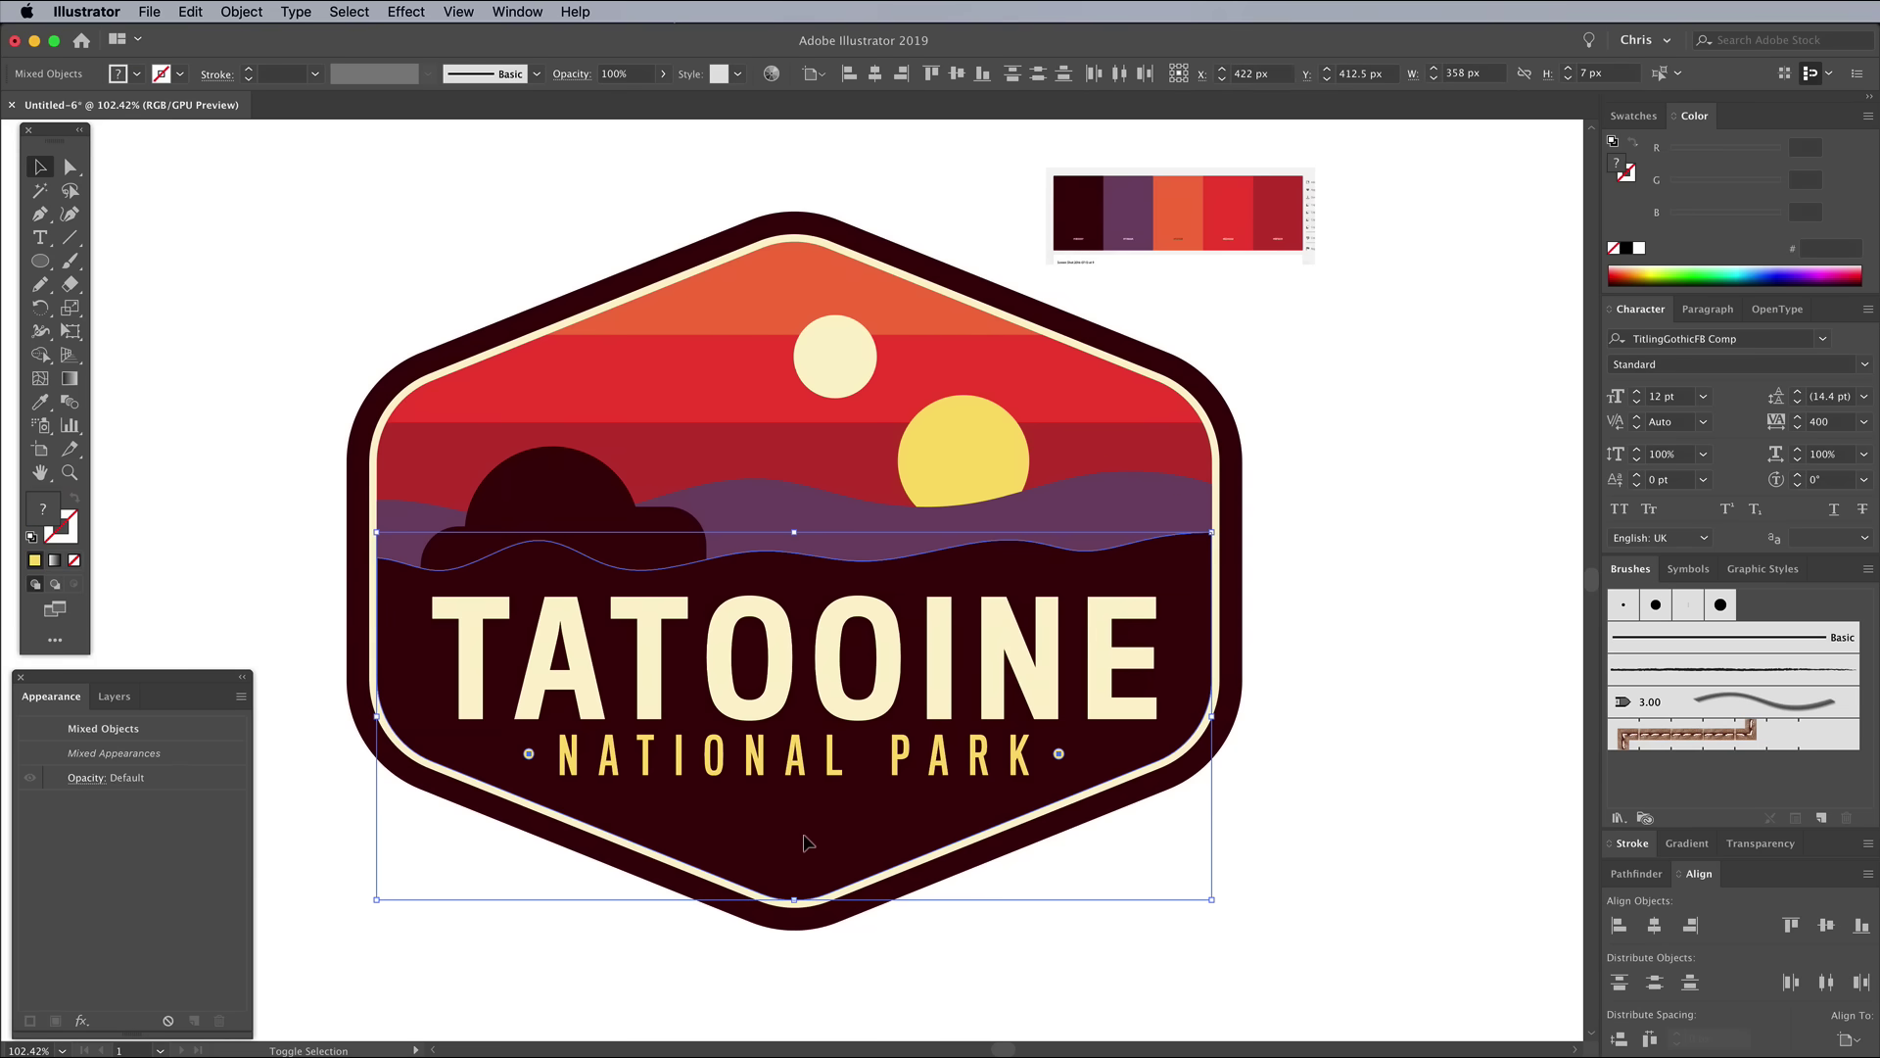
click(804, 850)
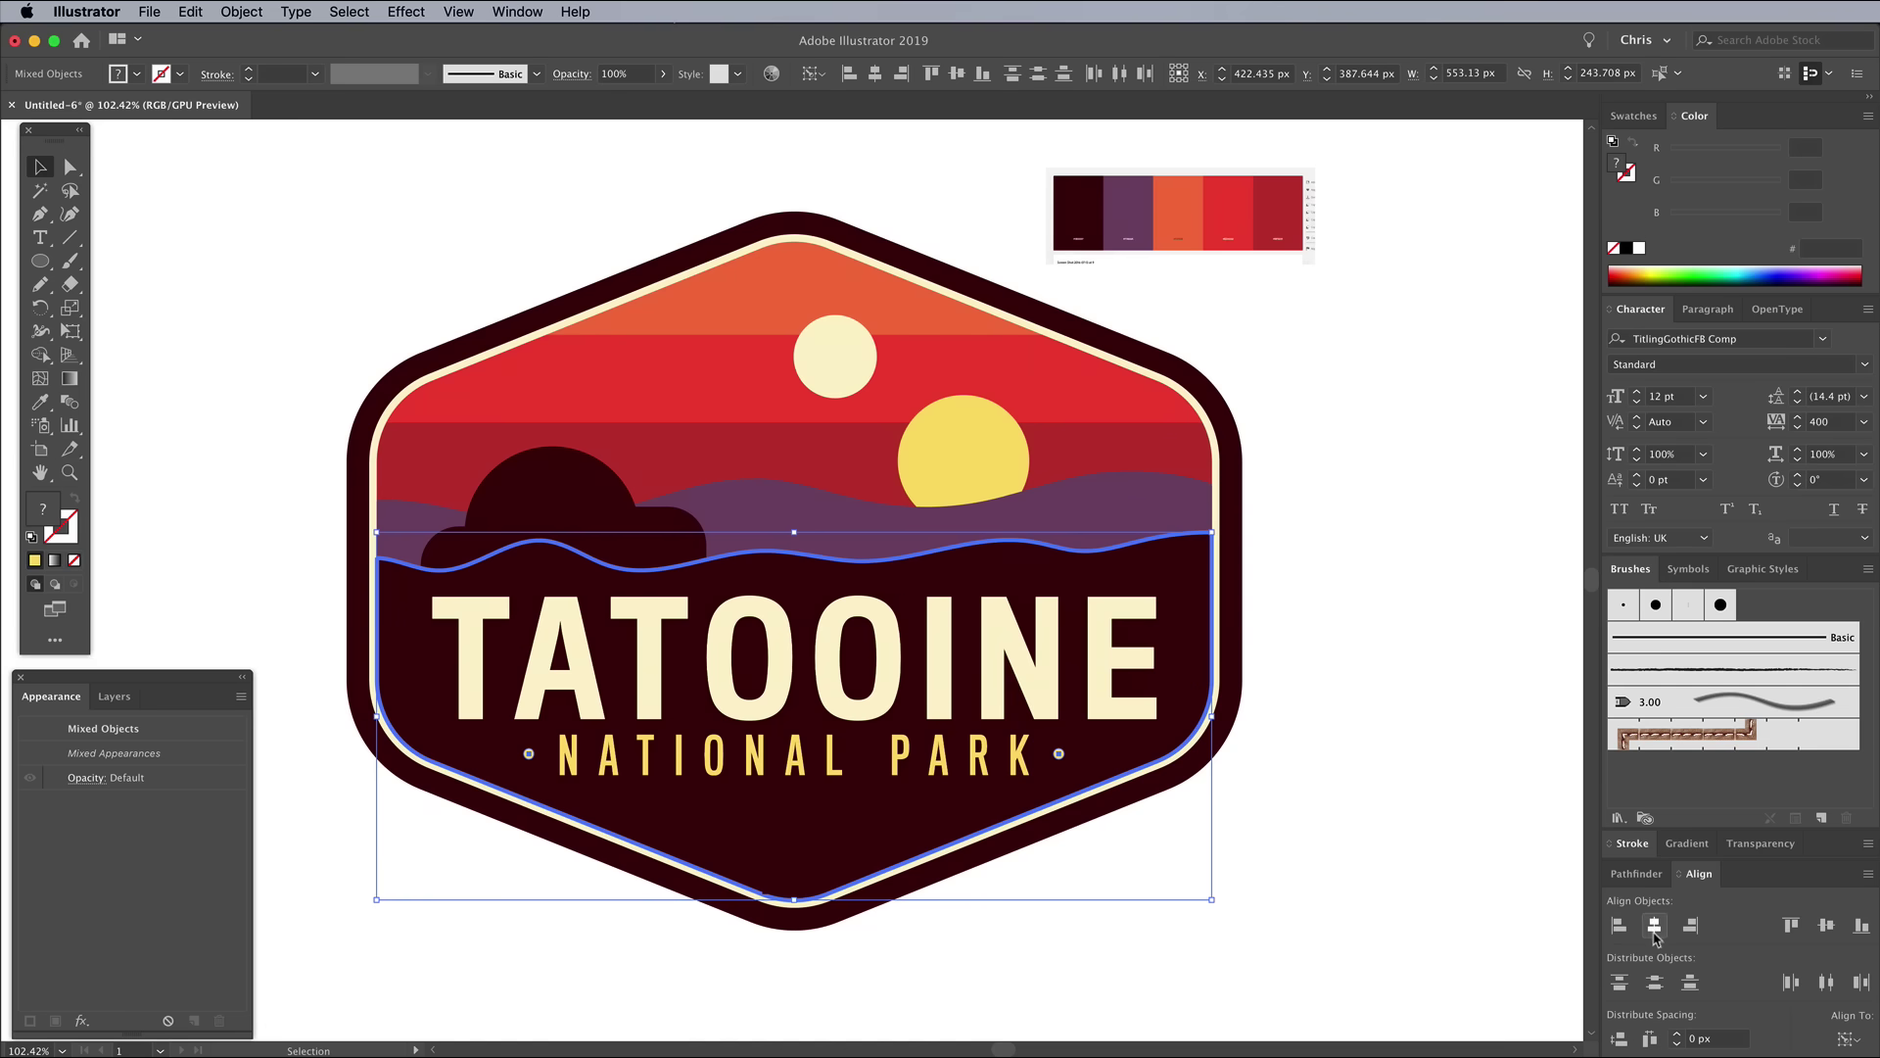
click(1250, 844)
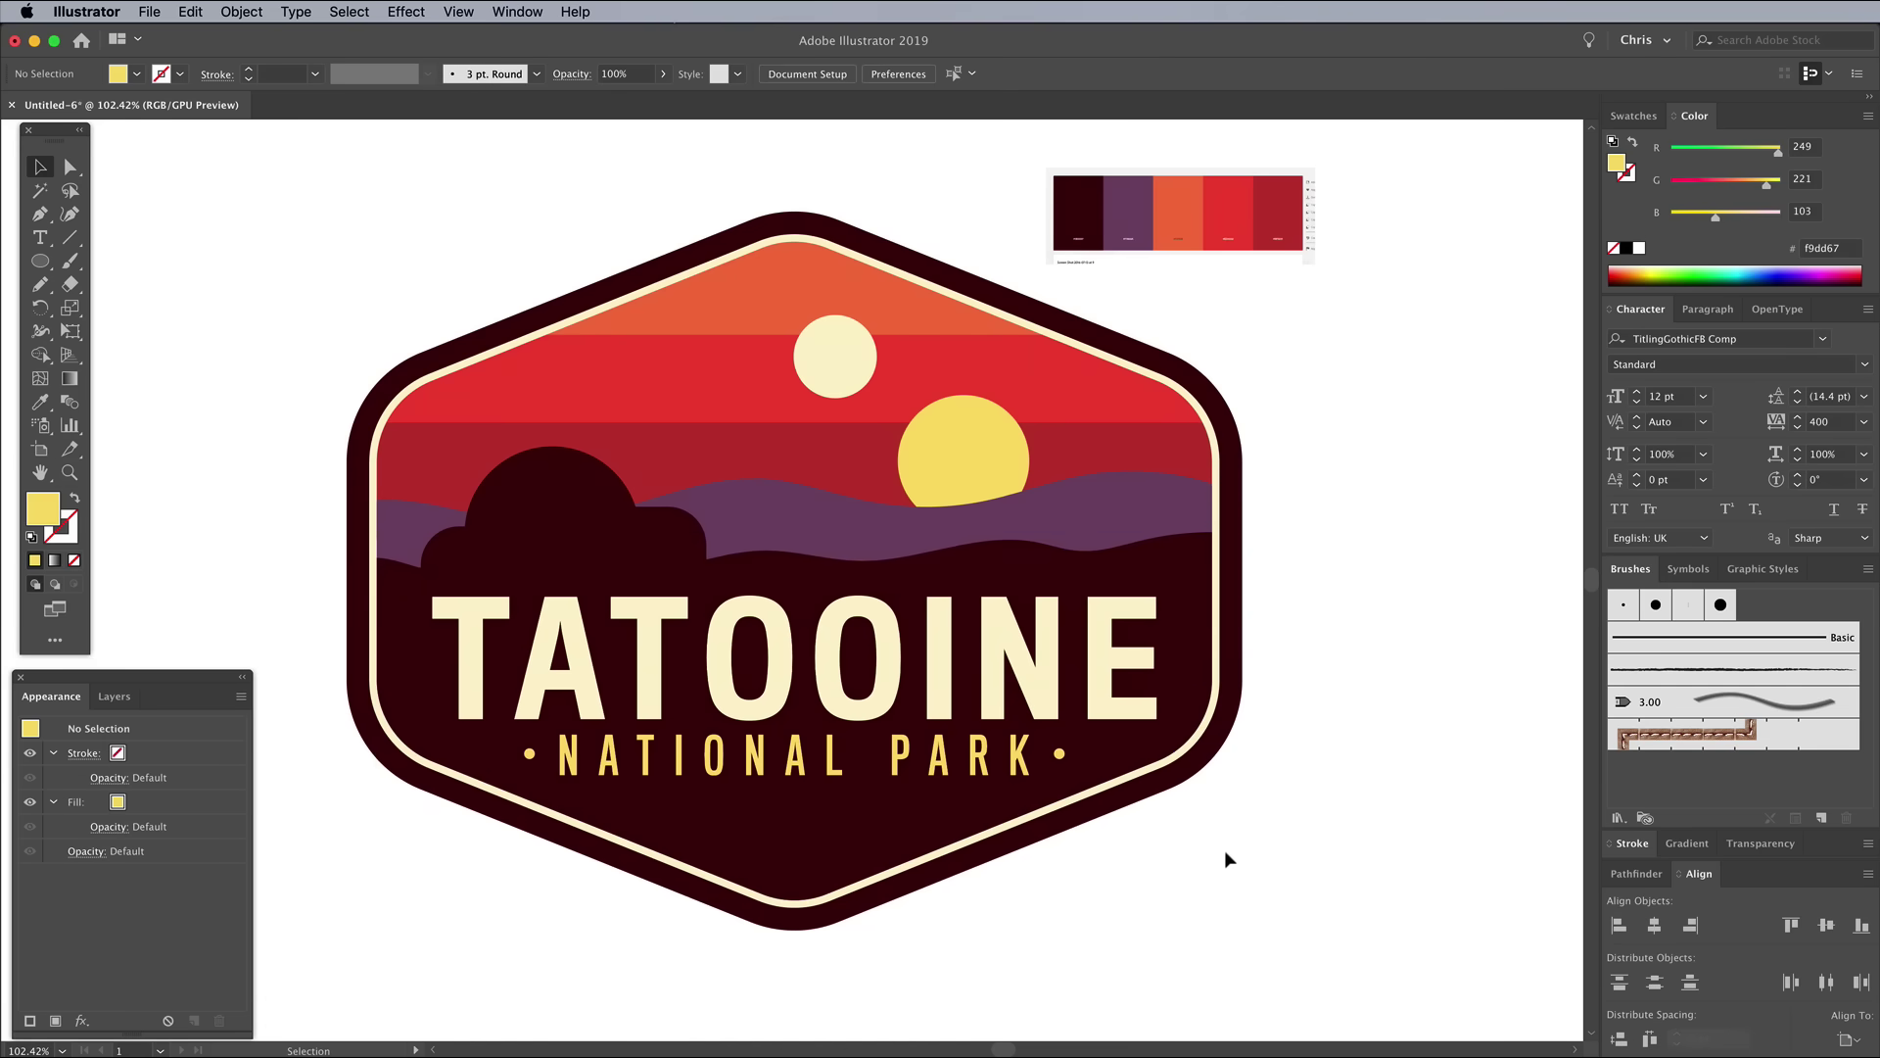
Add the text Outer Rim on the empty canvas outside the badge's lower right edge.
key(t)
click(1093, 869)
text(0uter R)
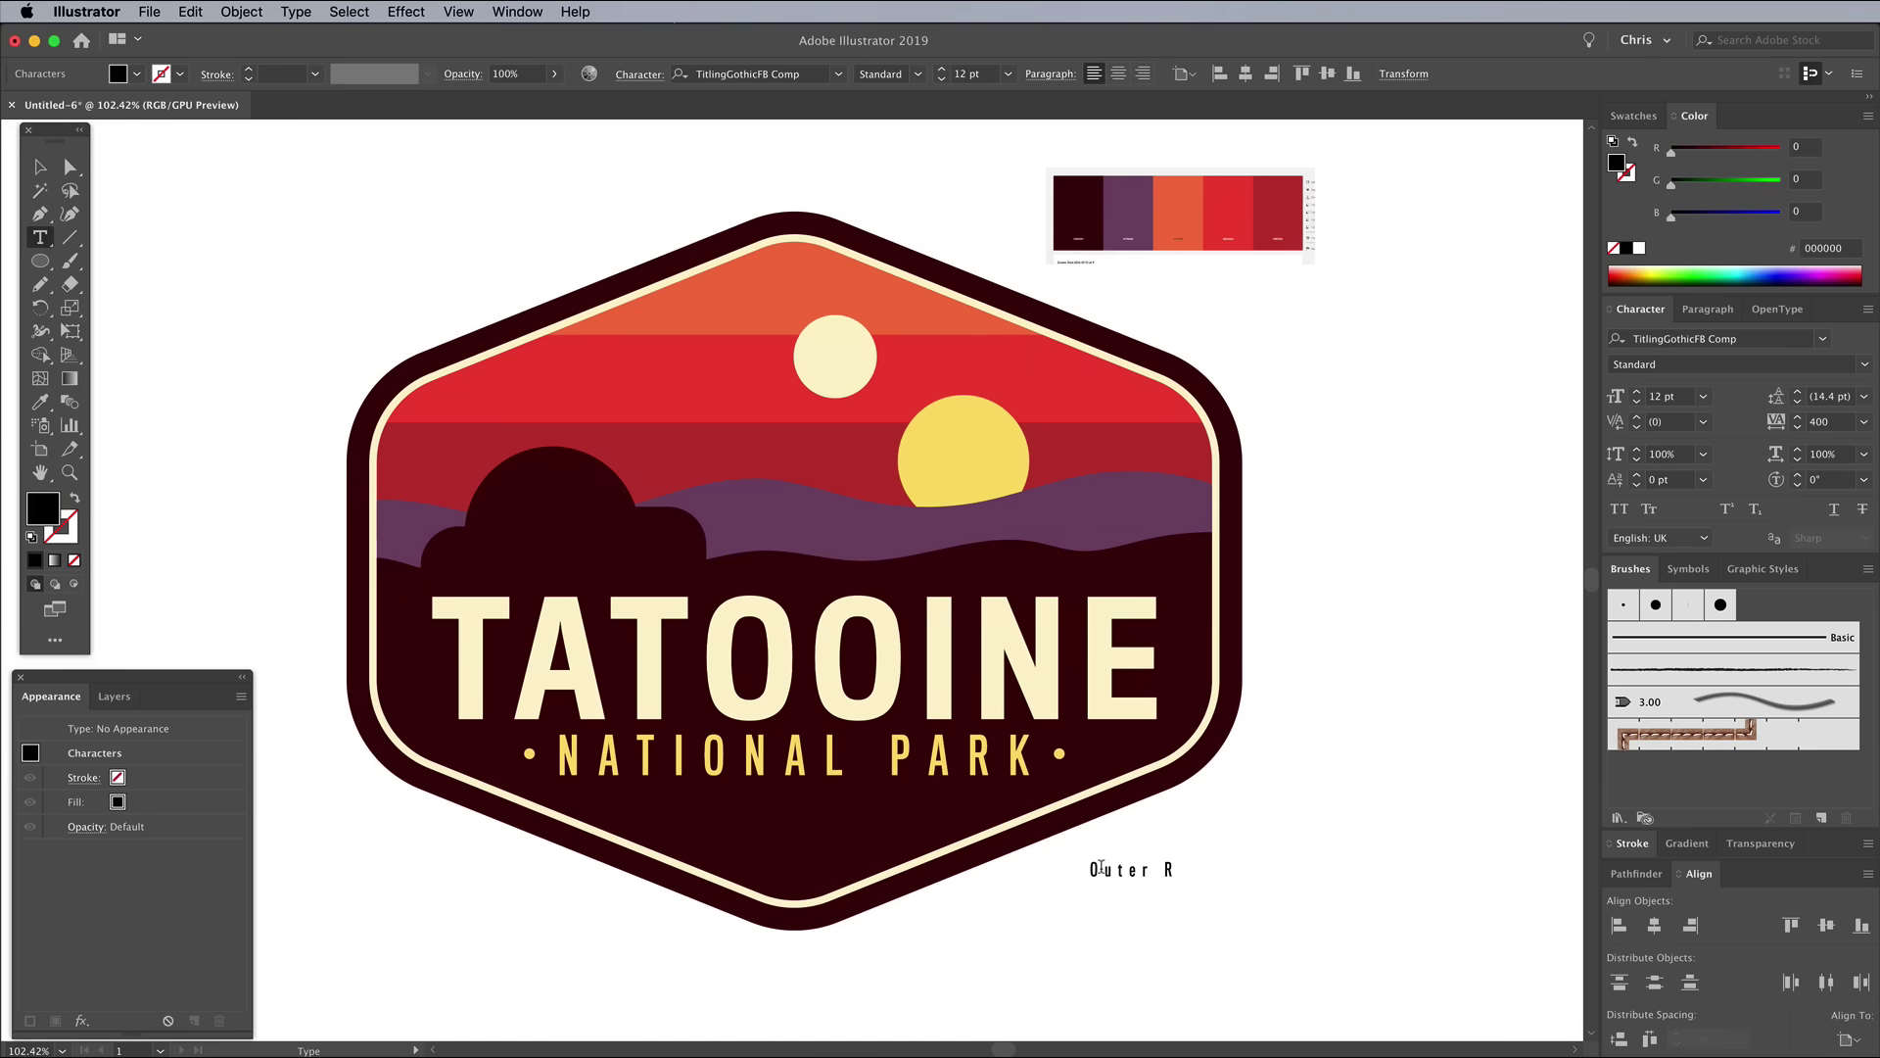
text(im)
Set the Outer Rim text in capitals, in TitlingGothicFB Extended Medium with a tracking of 0.
key(super+a)
key(super+alt+shift+m)
text(titl)
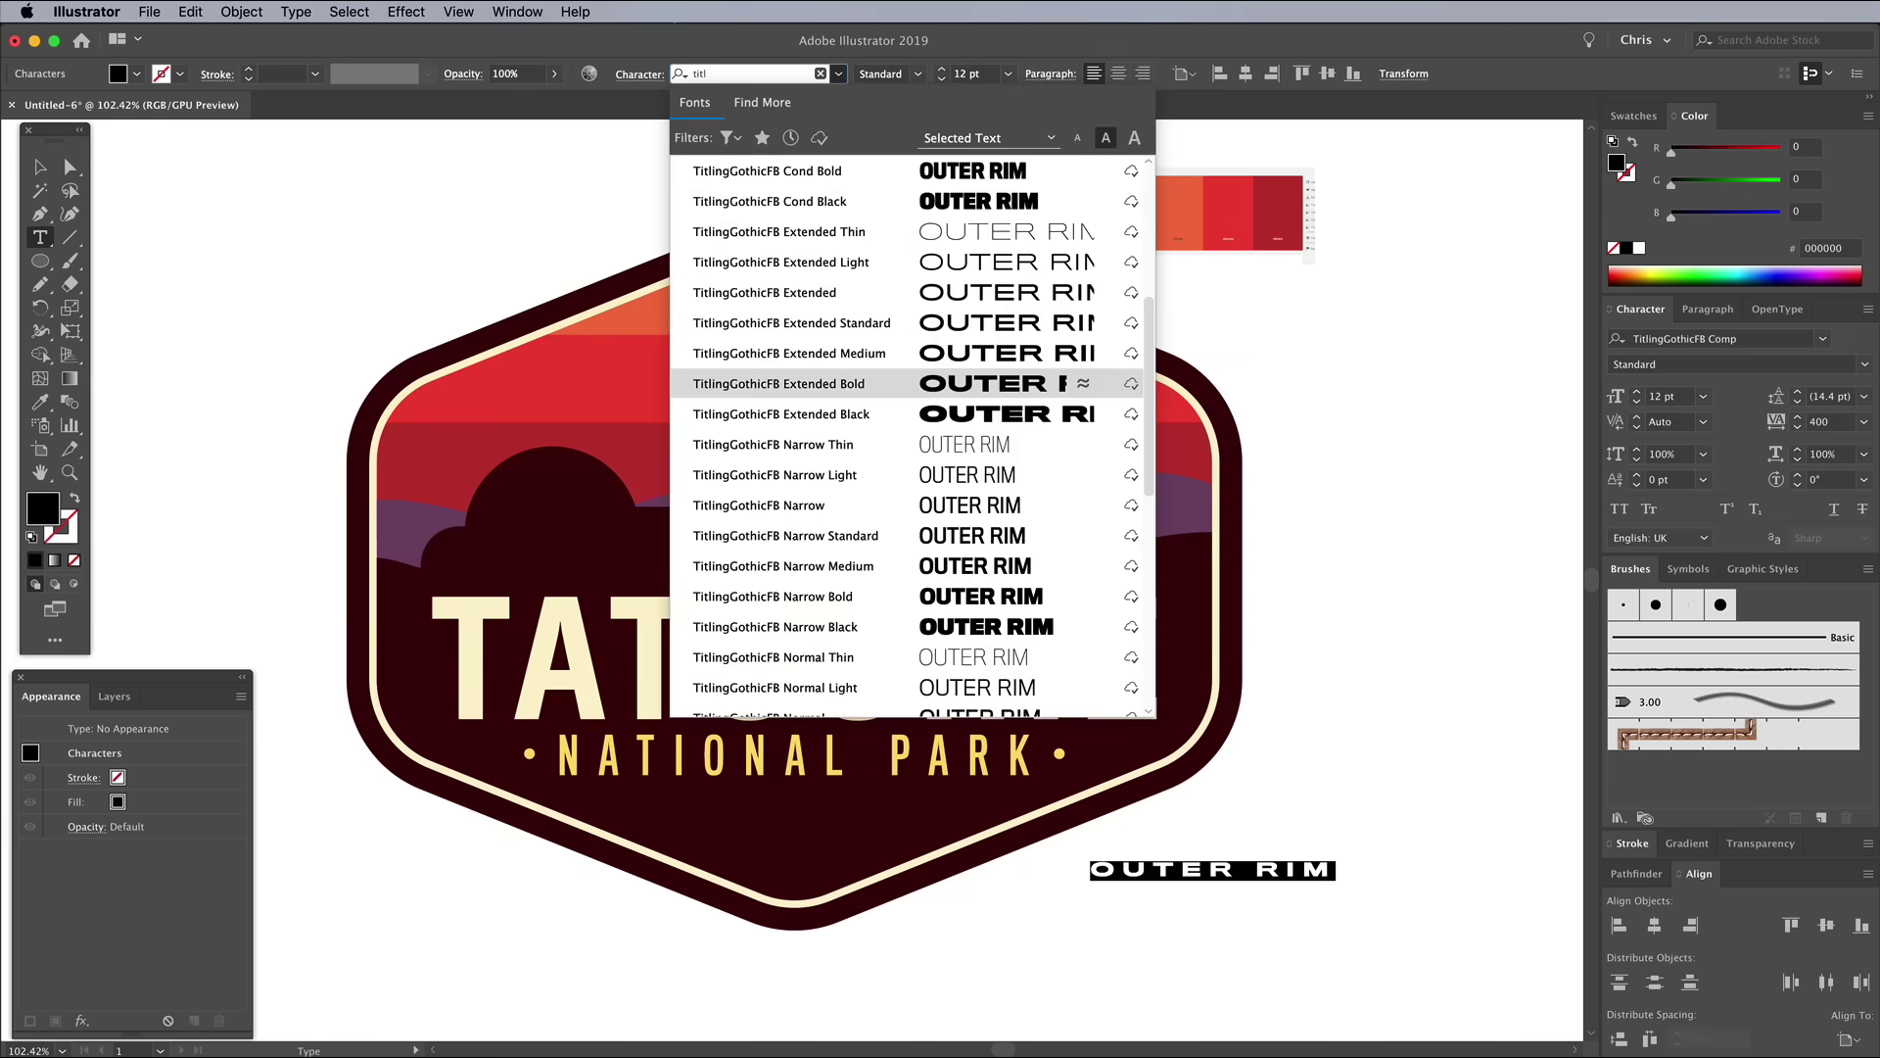
key(Up)
key(Return)
key(super+alt+k)
text(0)
key(Tab)
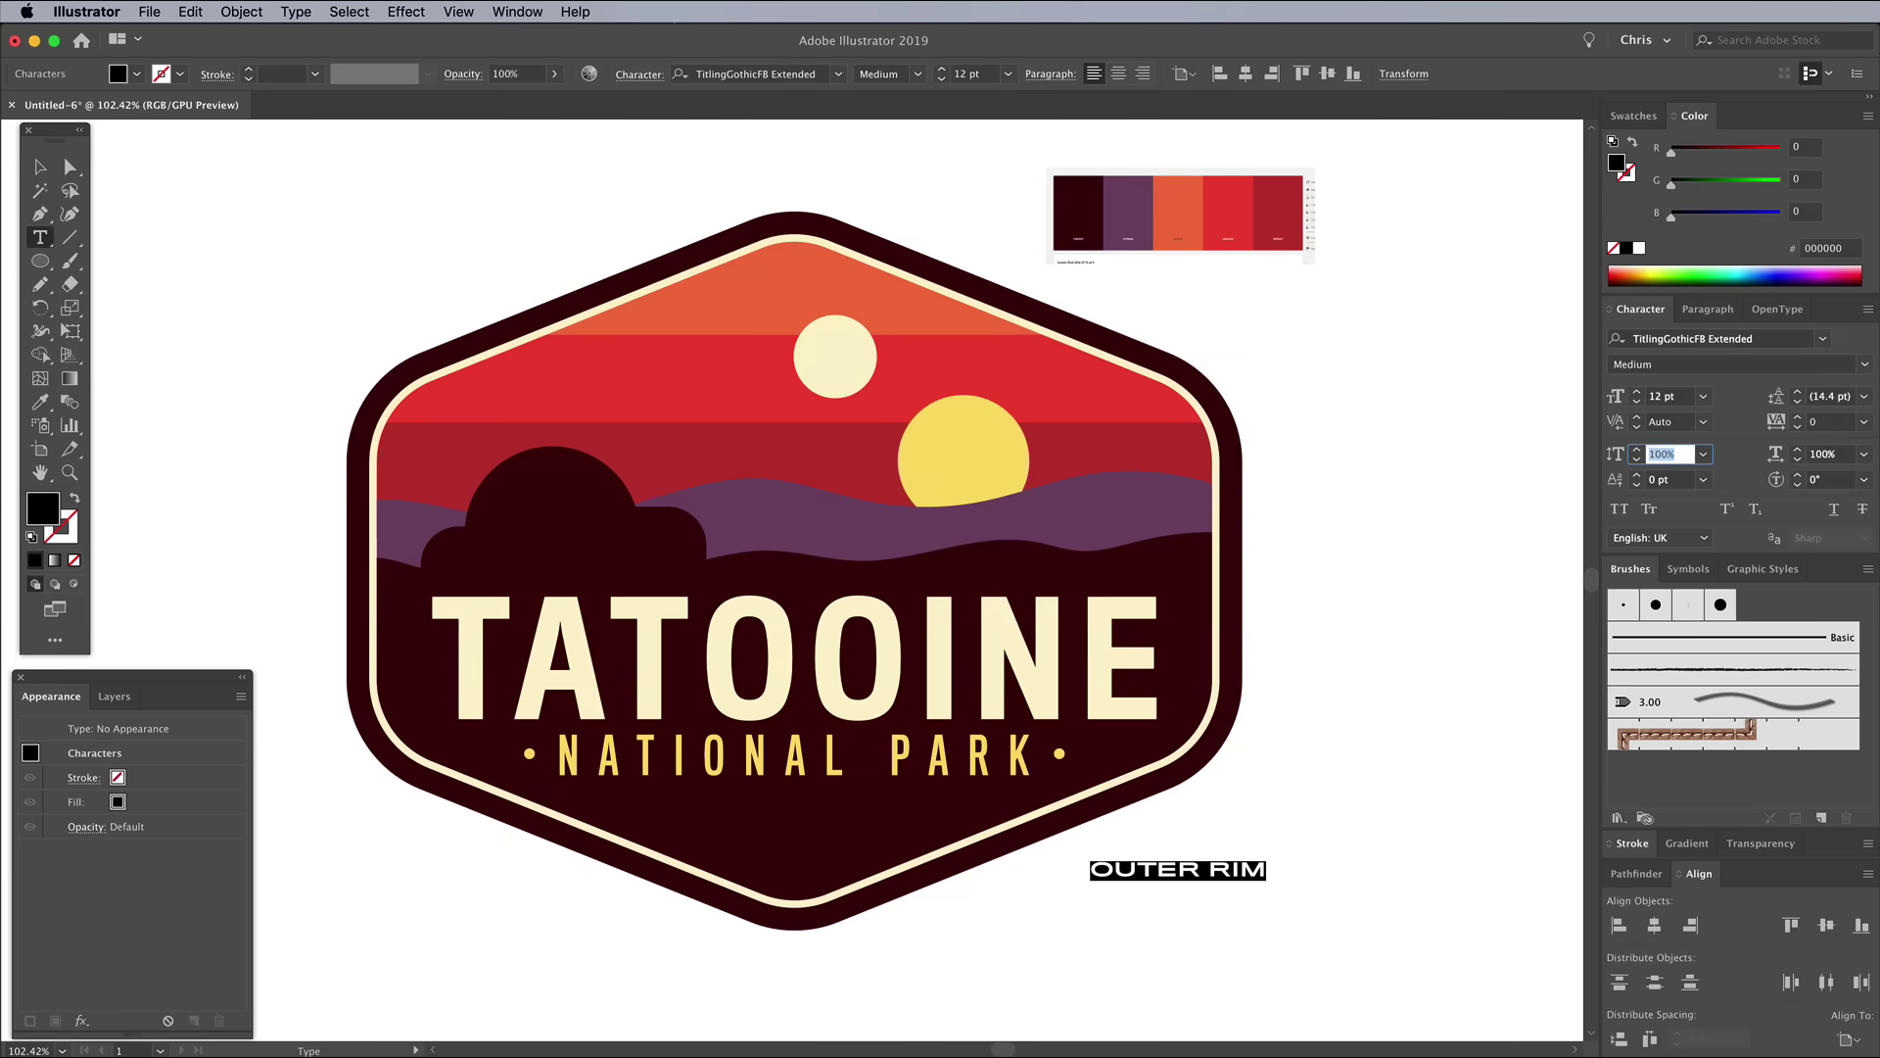
Move the OUTER RIM text into the badge below NATIONAL PARK, colour it the palette's dark red and enlarge it slightly.
key(Escape)
drag(1178, 869, 805, 855)
key(i)
click(1278, 211)
click(40, 167)
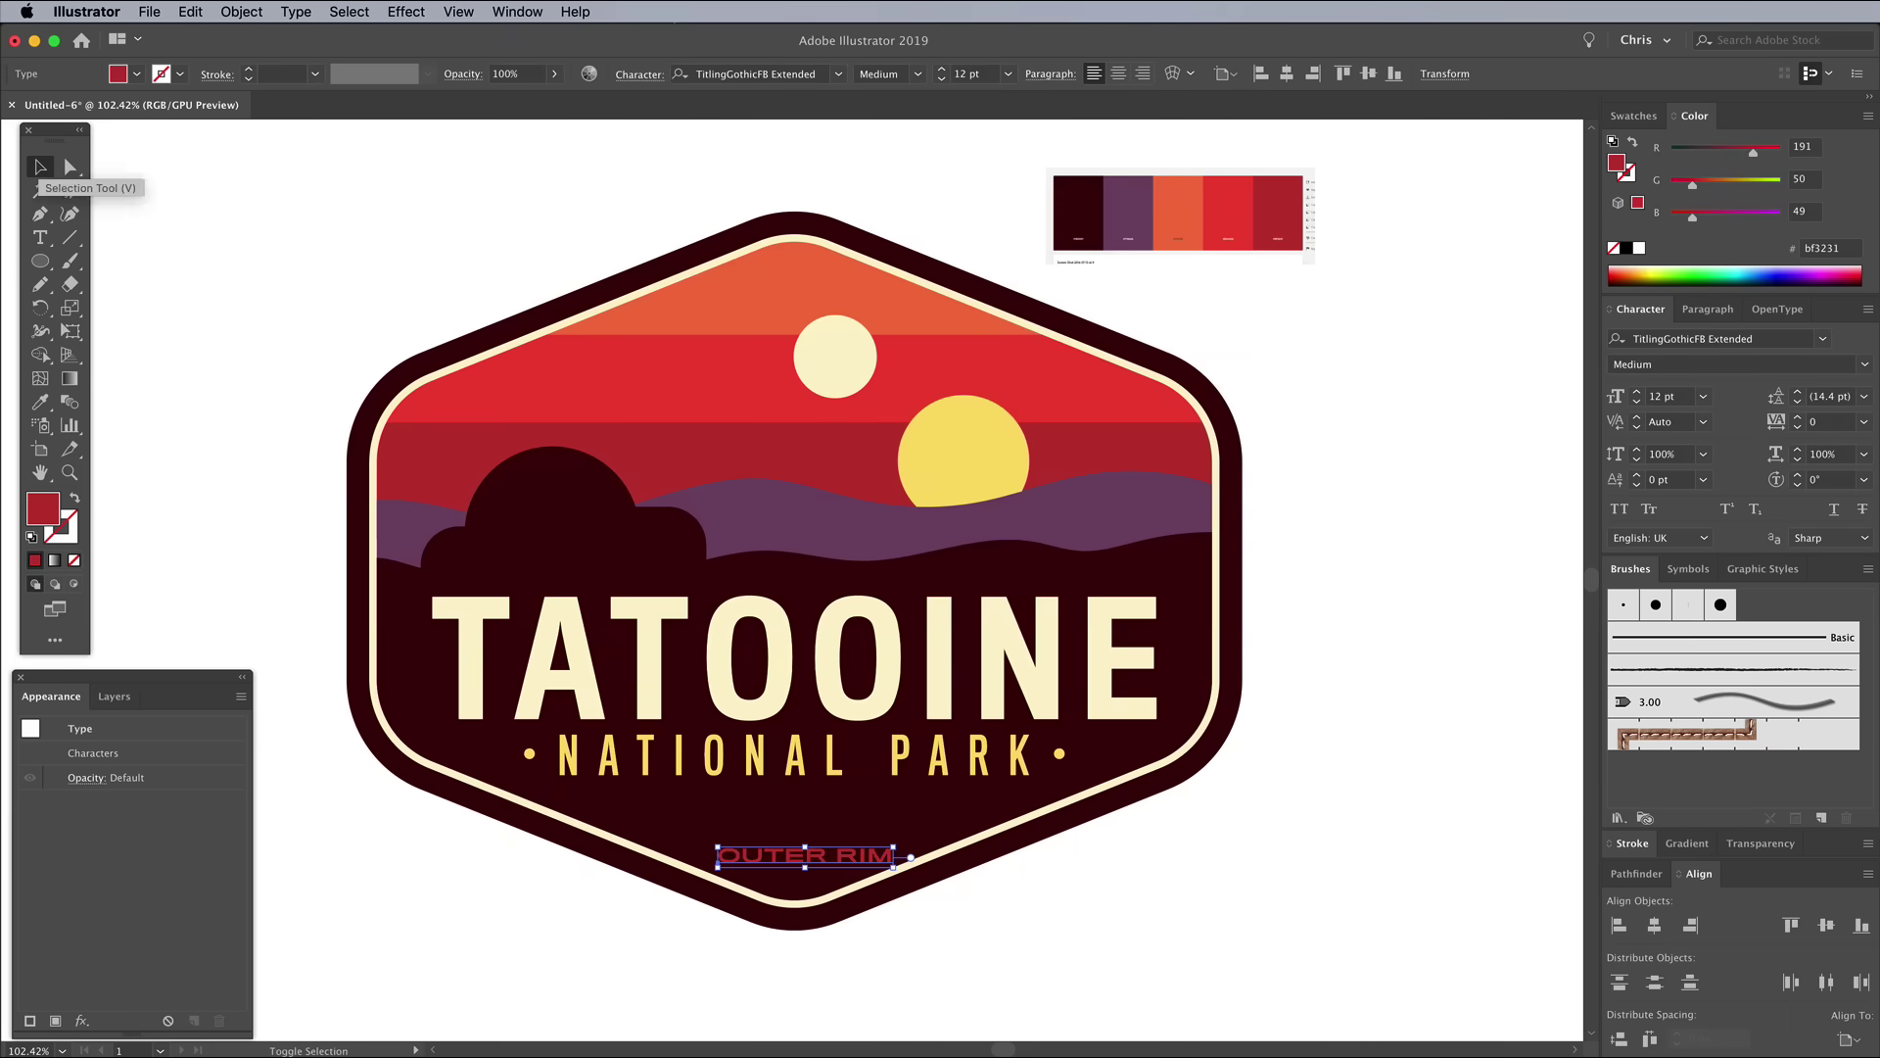
key(super+shift+period)
Add the text Visit the on the empty canvas outside the badge and set it in ScriptoramaJF Tradeshow.
key(t)
click(1113, 891)
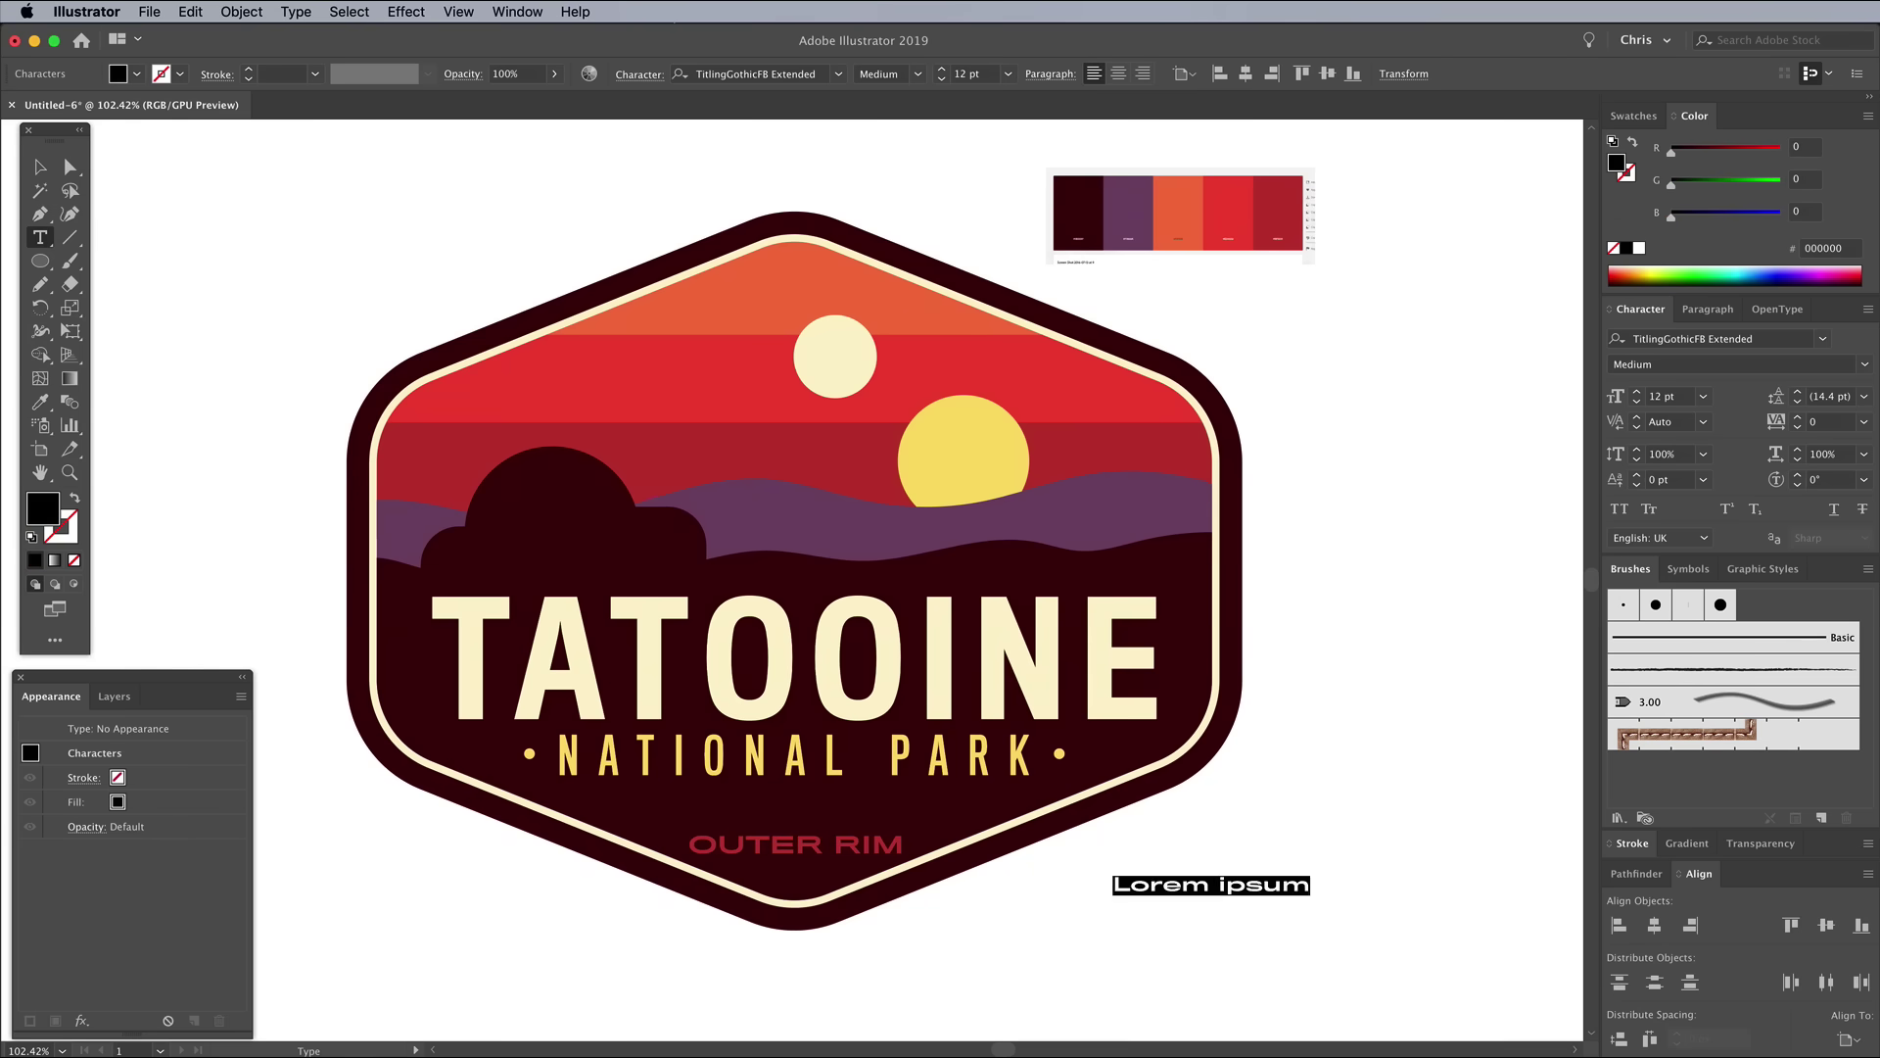
text(Visit the)
key(super+a)
key(super+alt+shift+m)
text(sigscript)
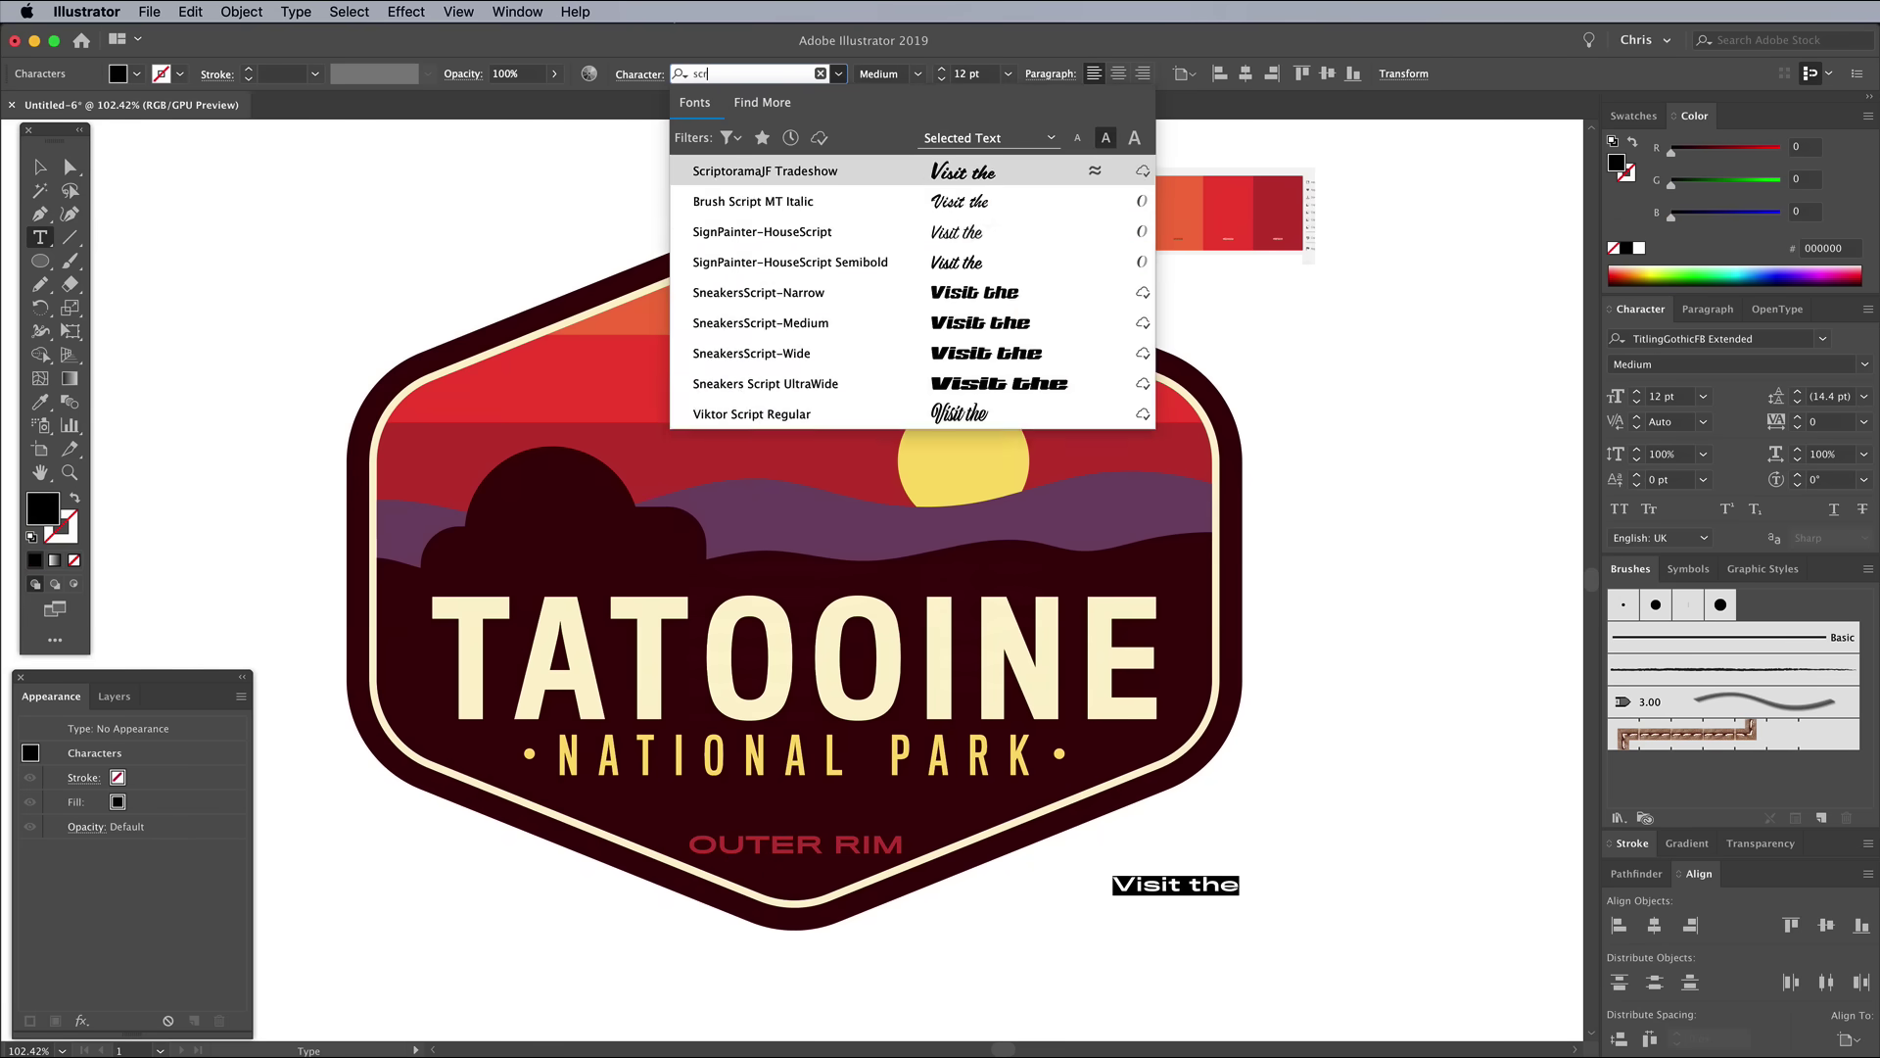
key(Return)
key(Escape)
Place the Visit the text just above OUTER RIM and fill it with the palette's purple.
drag(1114, 874, 803, 818)
key(i)
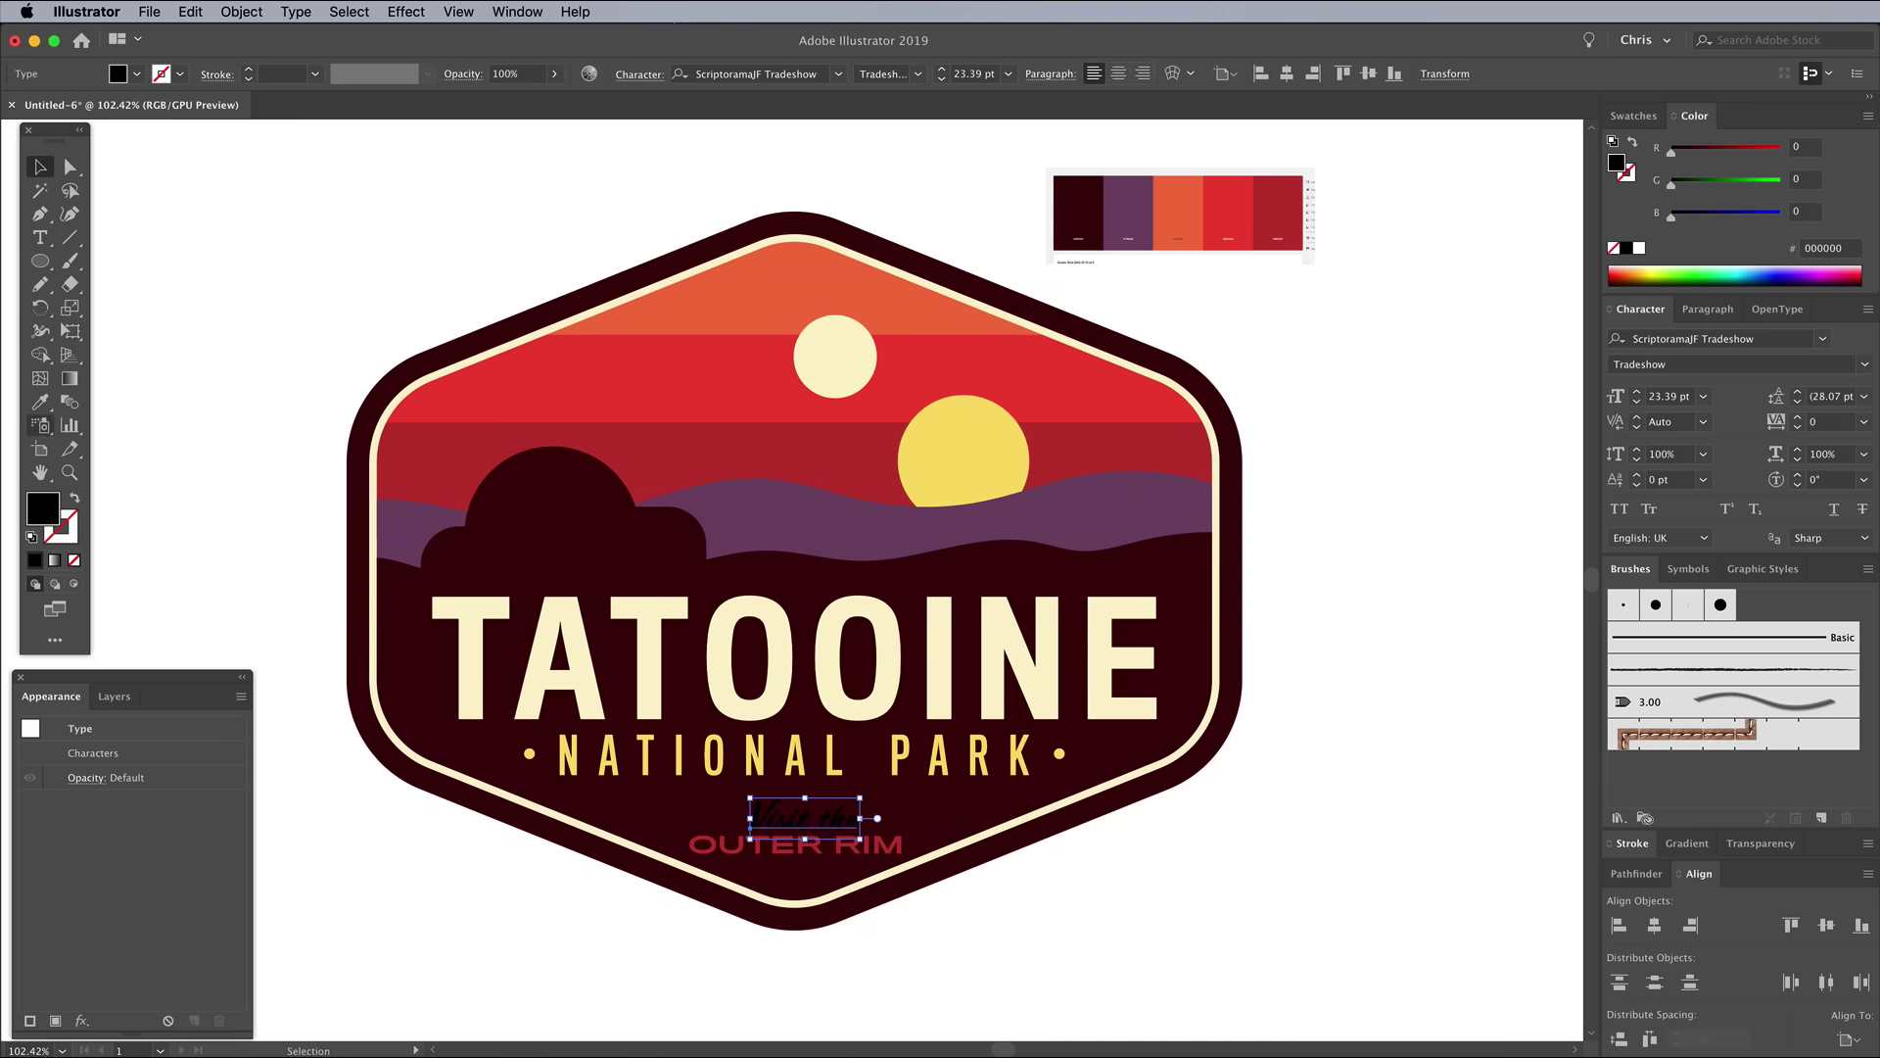
click(1129, 210)
click(40, 167)
Shear the Visit the text by -5° along the vertical axis.
key(super+equal)
key(super+equal)
key(super+equal)
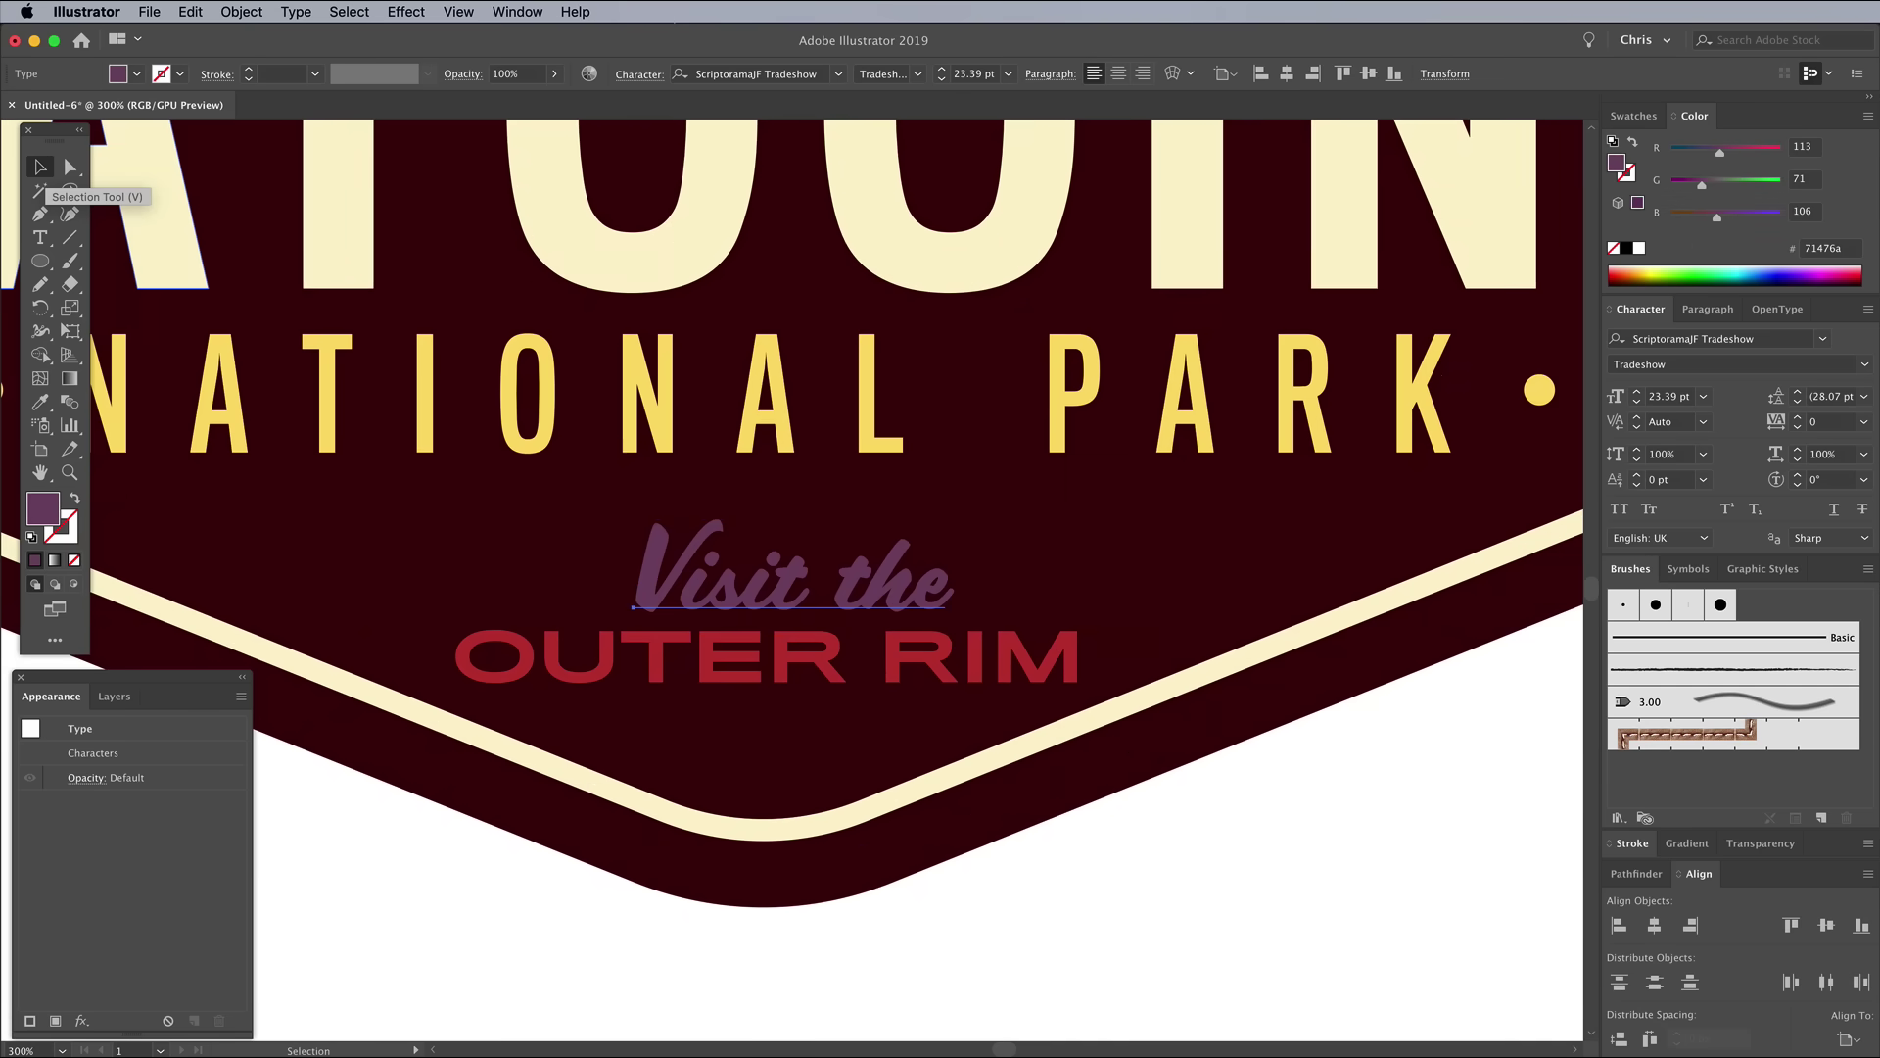
click(242, 12)
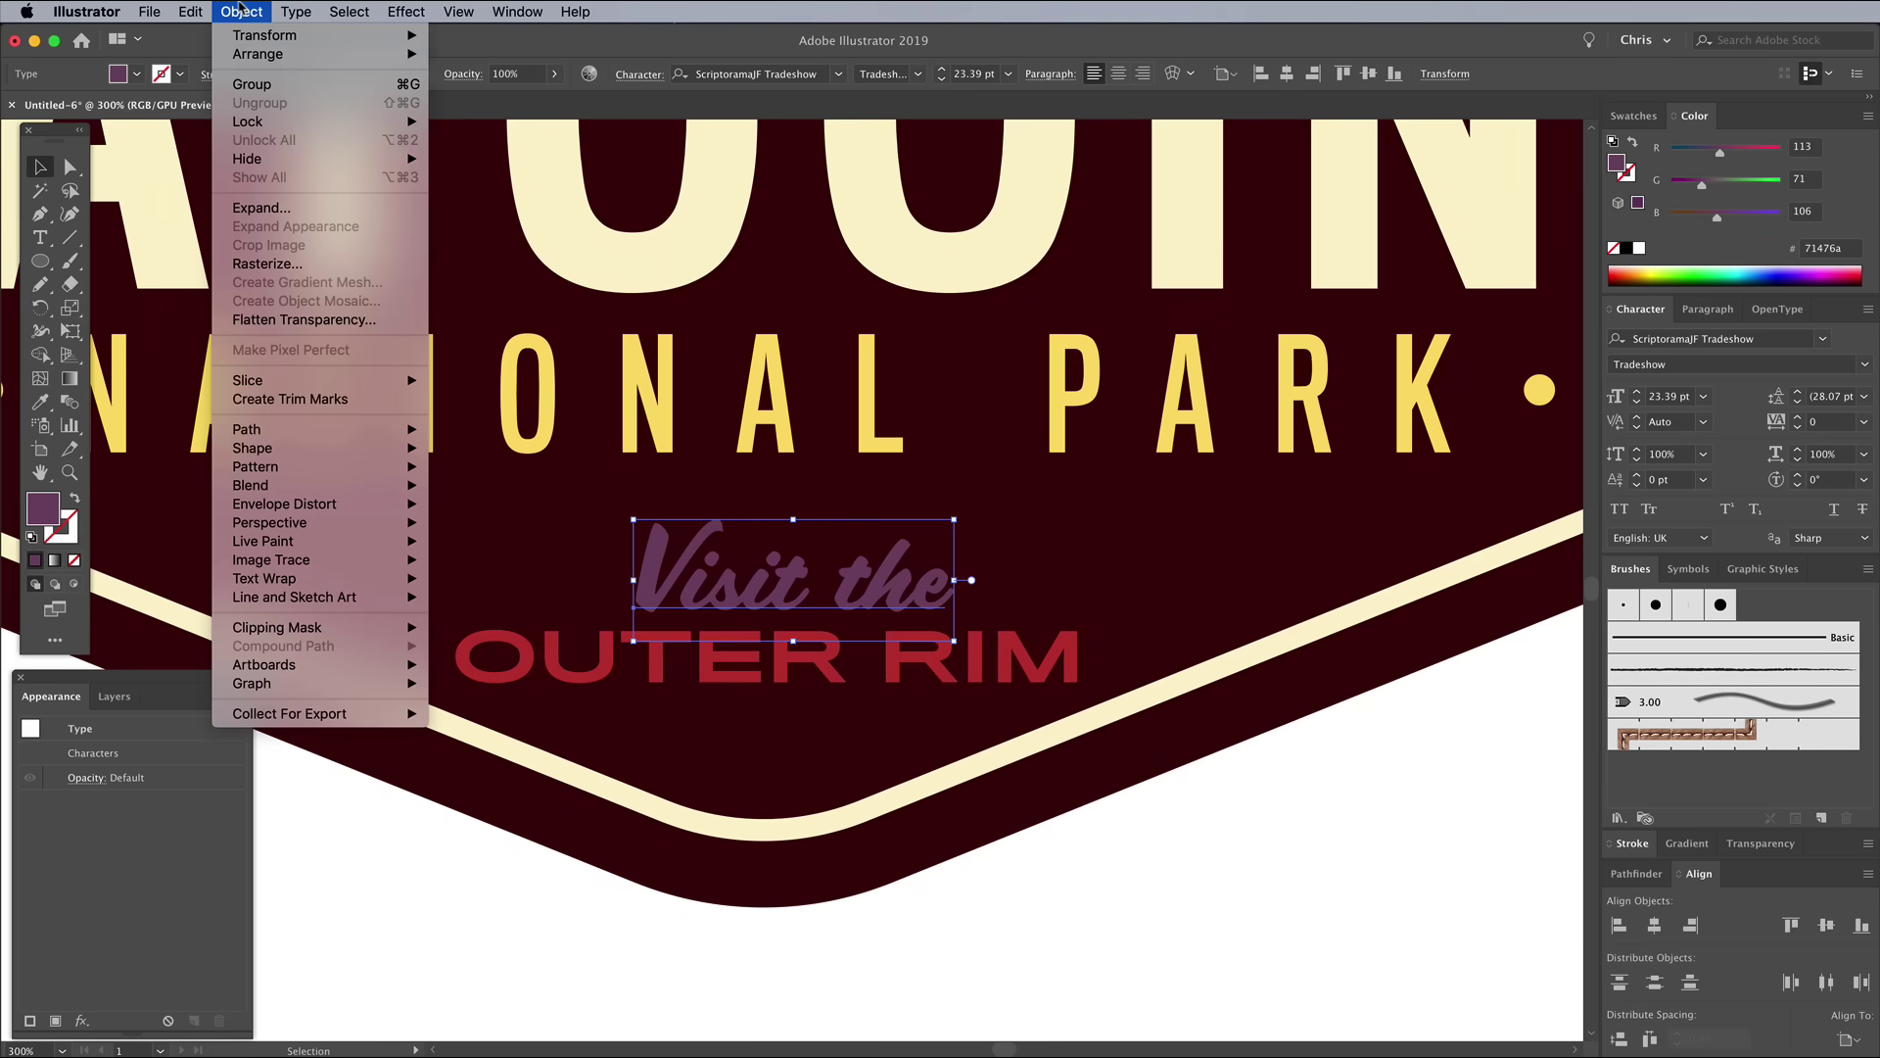
mouse_move(254, 38)
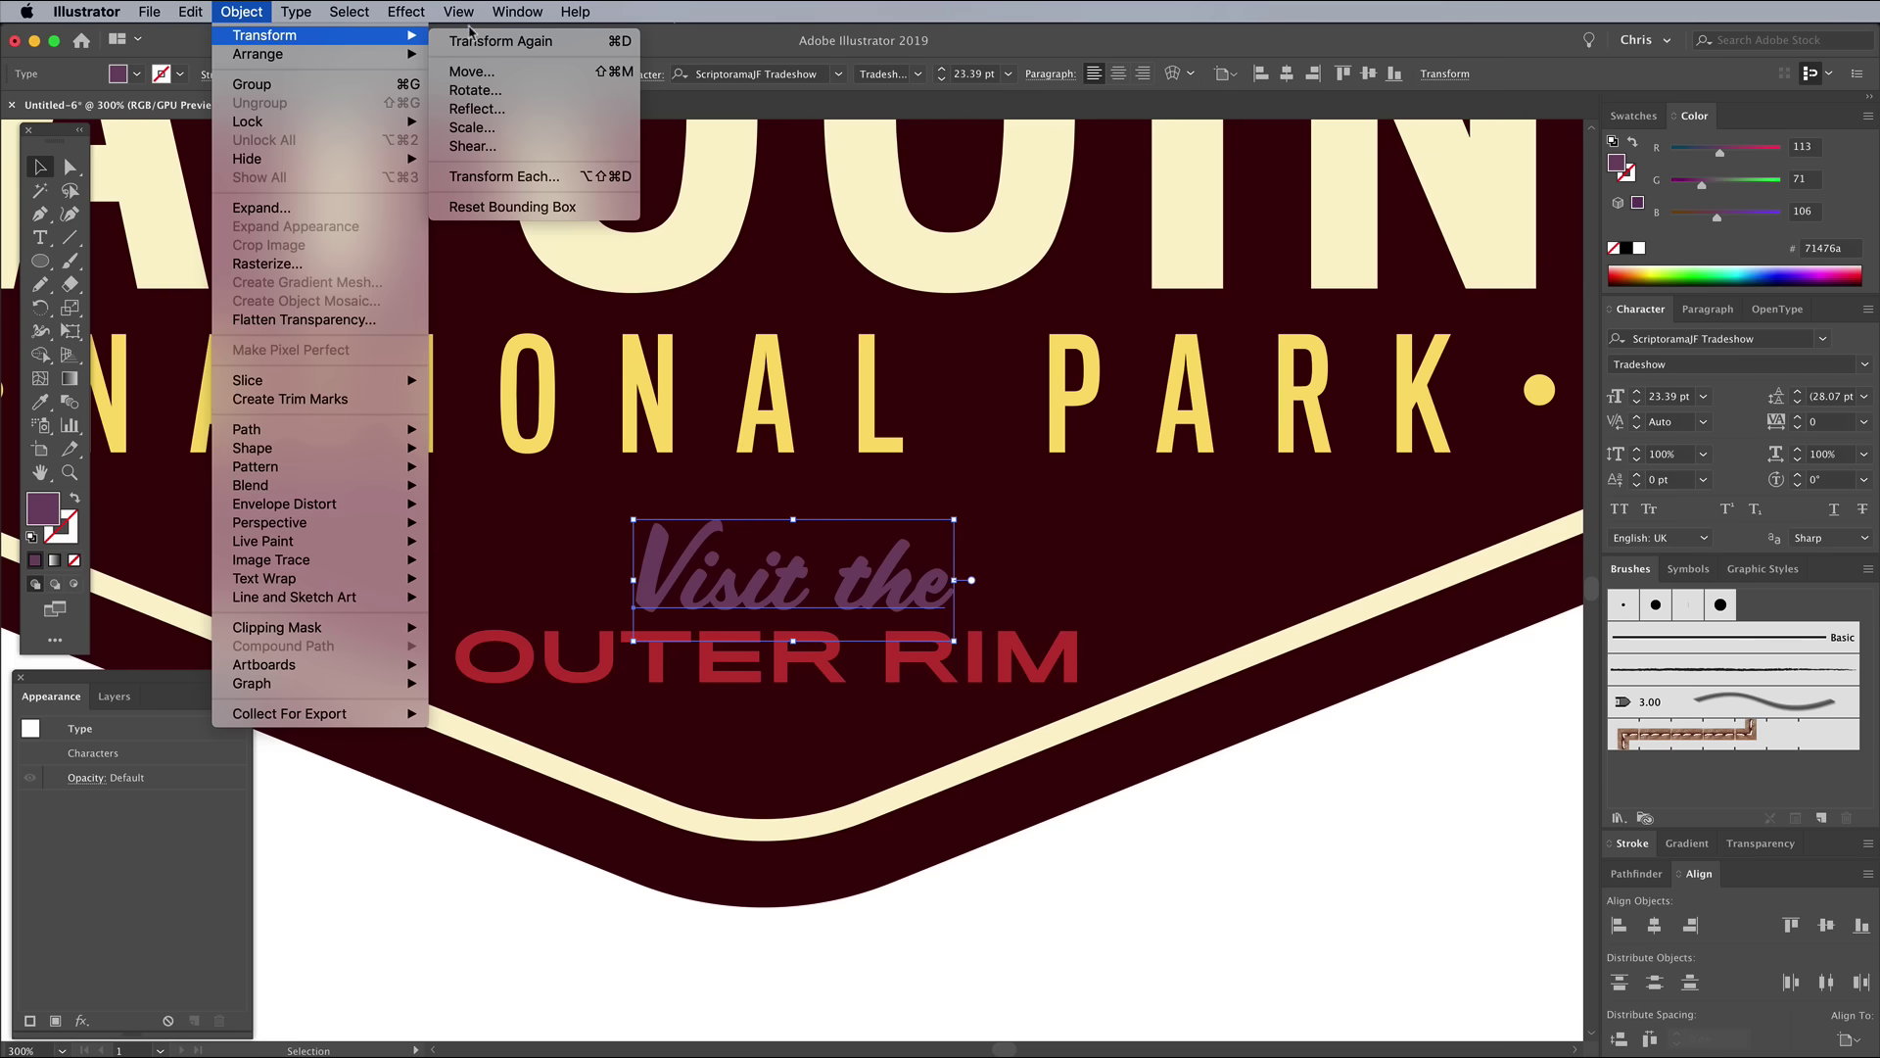
click(478, 146)
click(1300, 623)
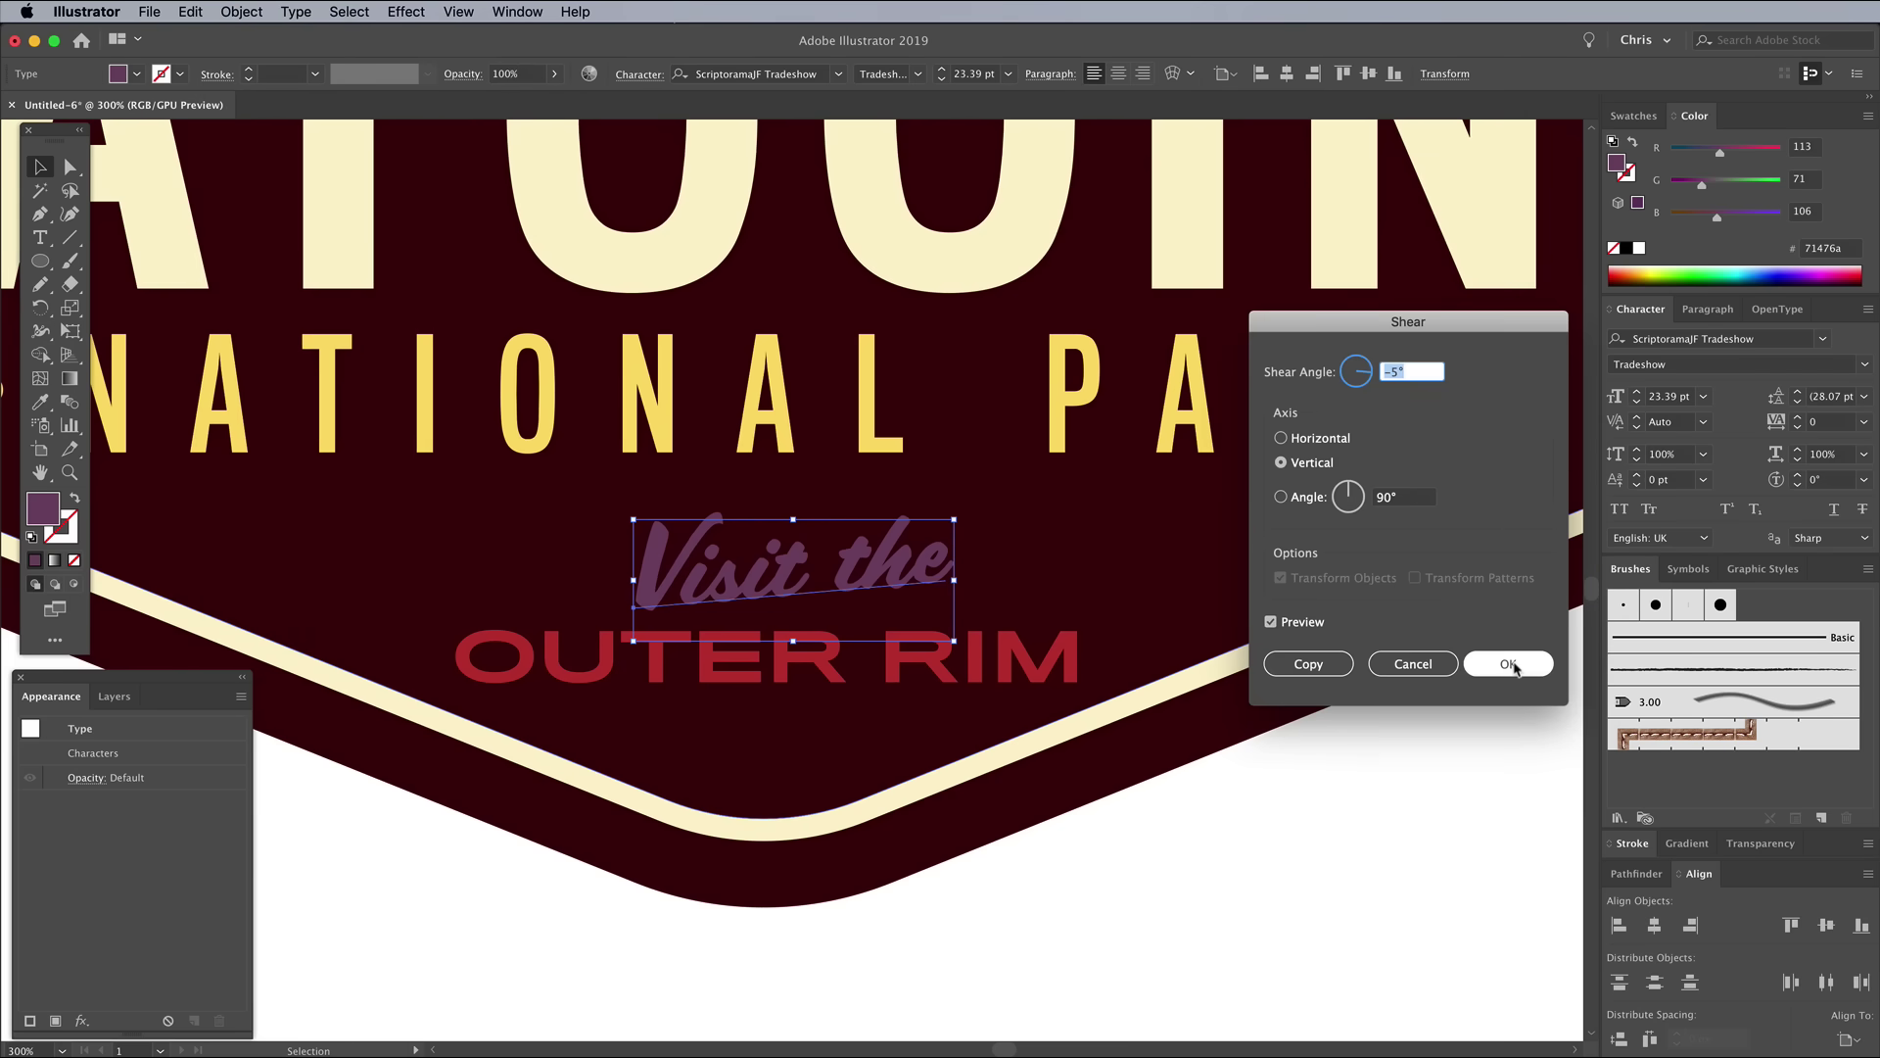
click(1508, 664)
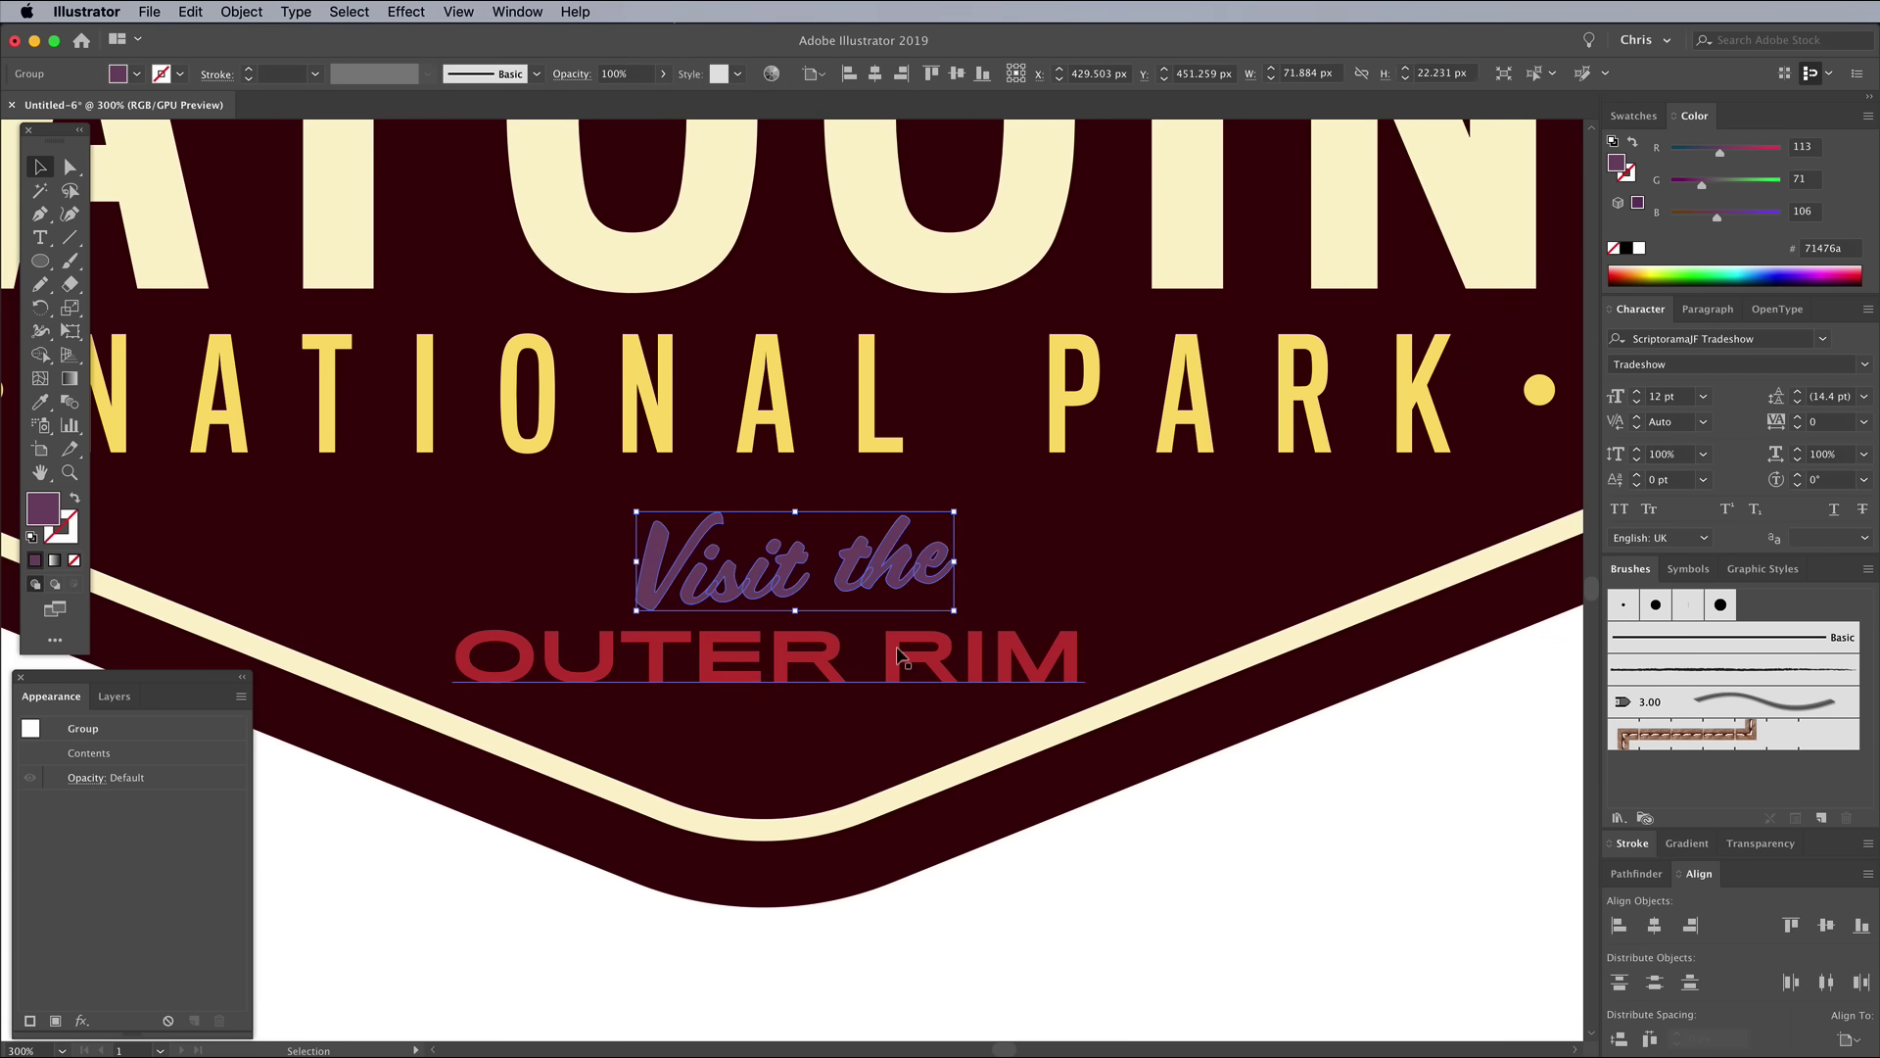
Centre the Visit the and OUTER RIM lettering horizontally on the badge's inner shape.
shift+click(872, 683)
shift+click(825, 759)
click(1478, 923)
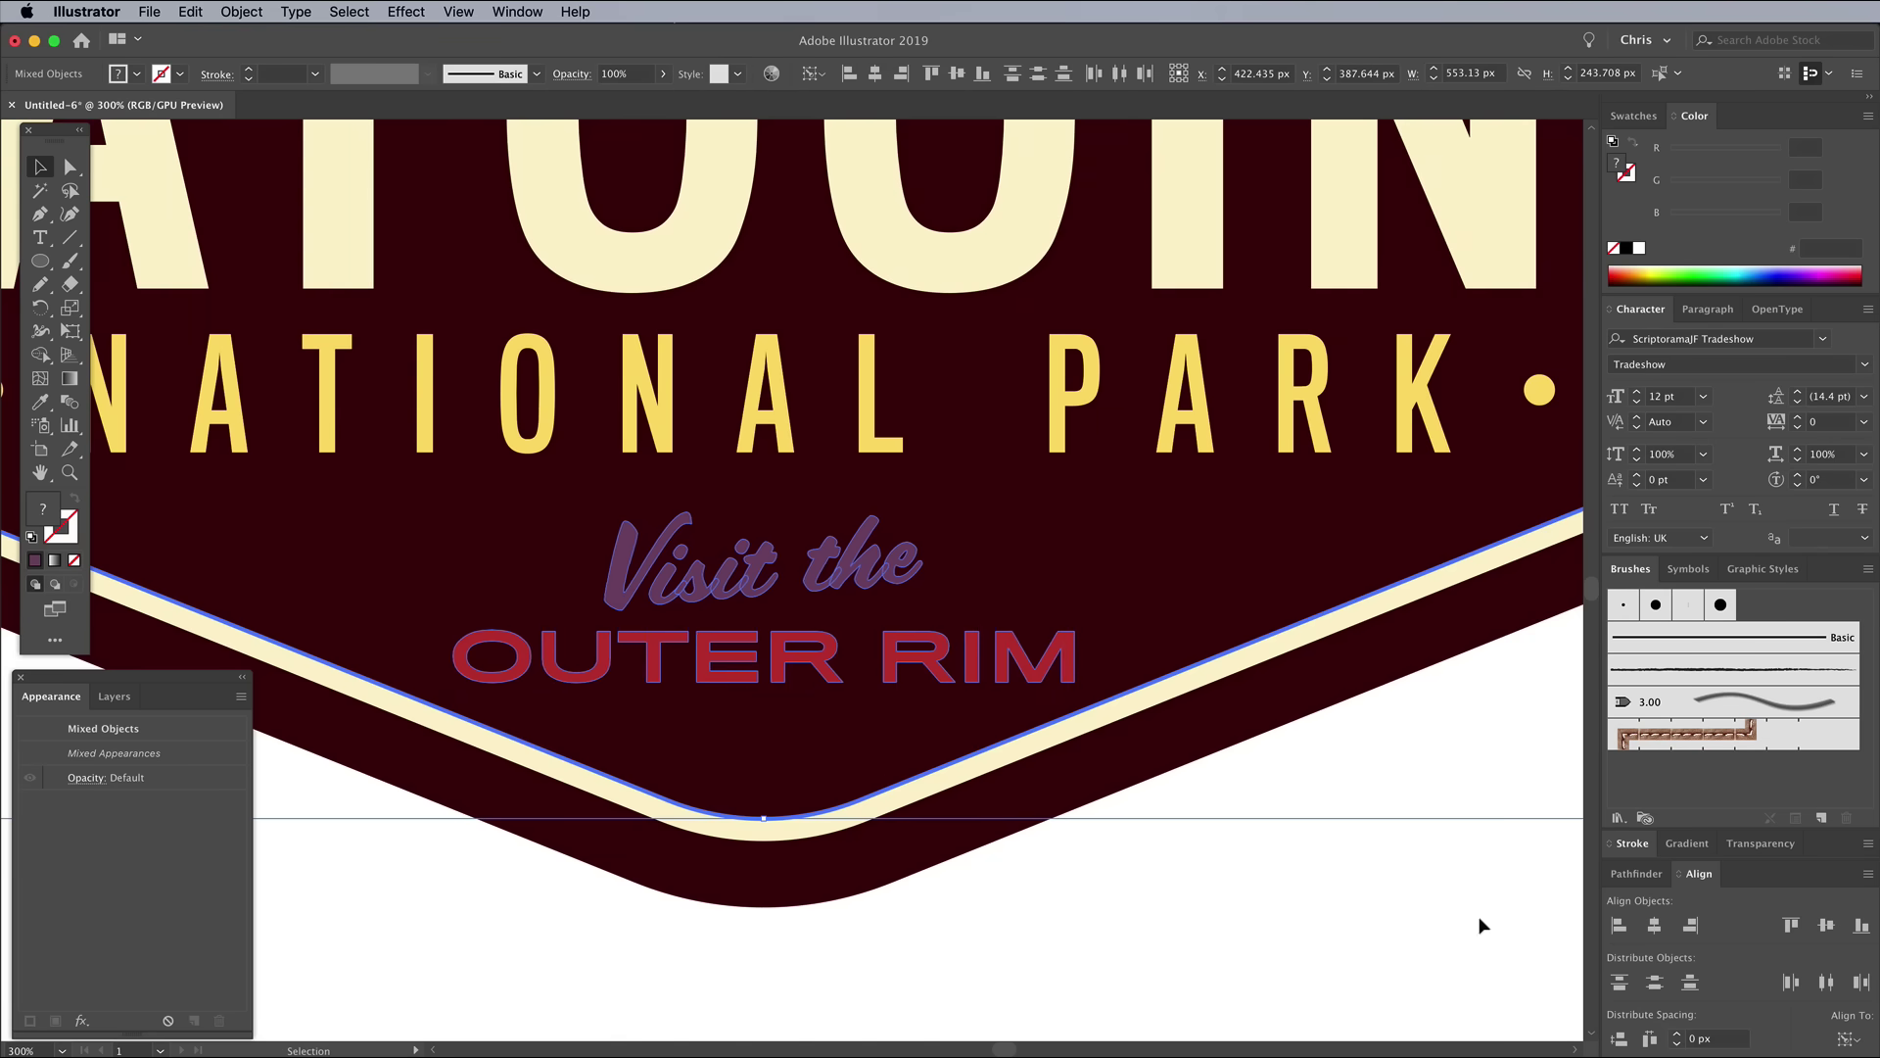
Adjust the OUTER RIM lettering to about 141 px wide and move it slightly closer to Visit the.
key(super+minus)
key(super+minus)
click(799, 615)
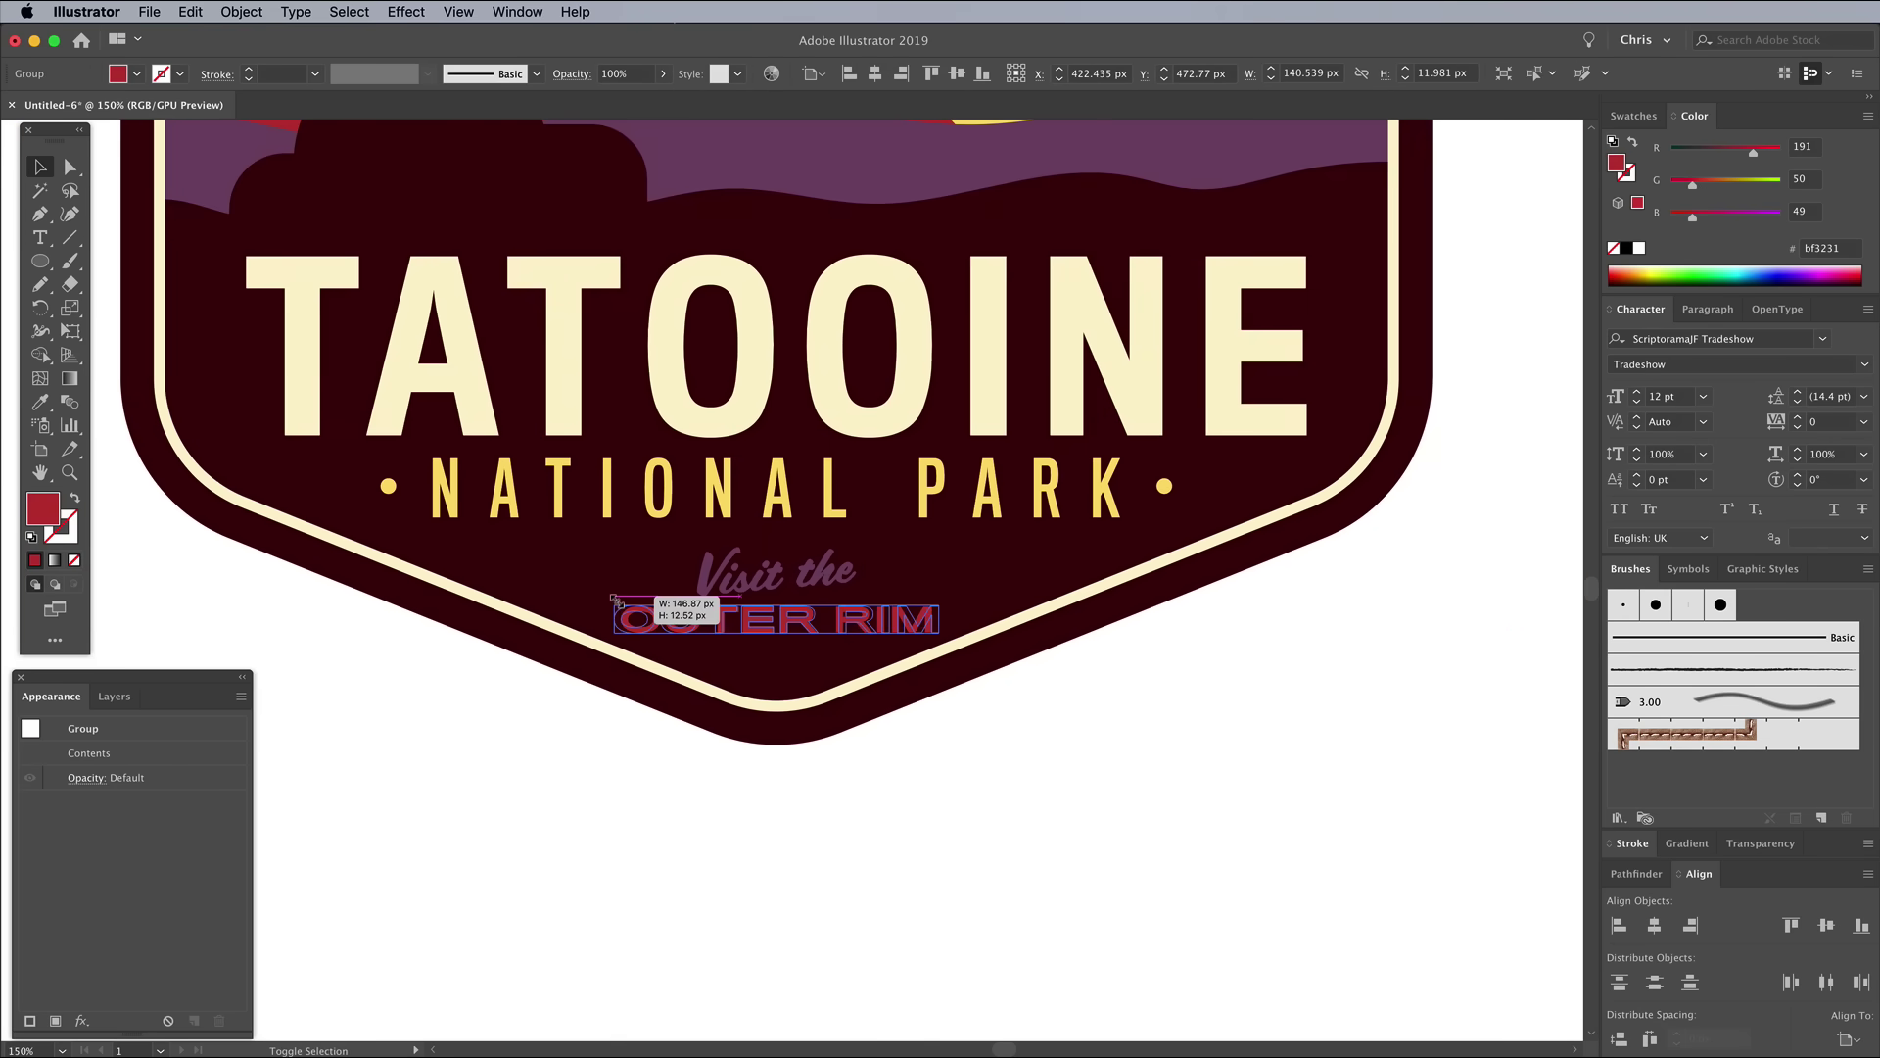
click(943, 747)
Round all corners of the TATOOINE letters to a radius of about 1.37 px.
scroll(944, 746, up, 3)
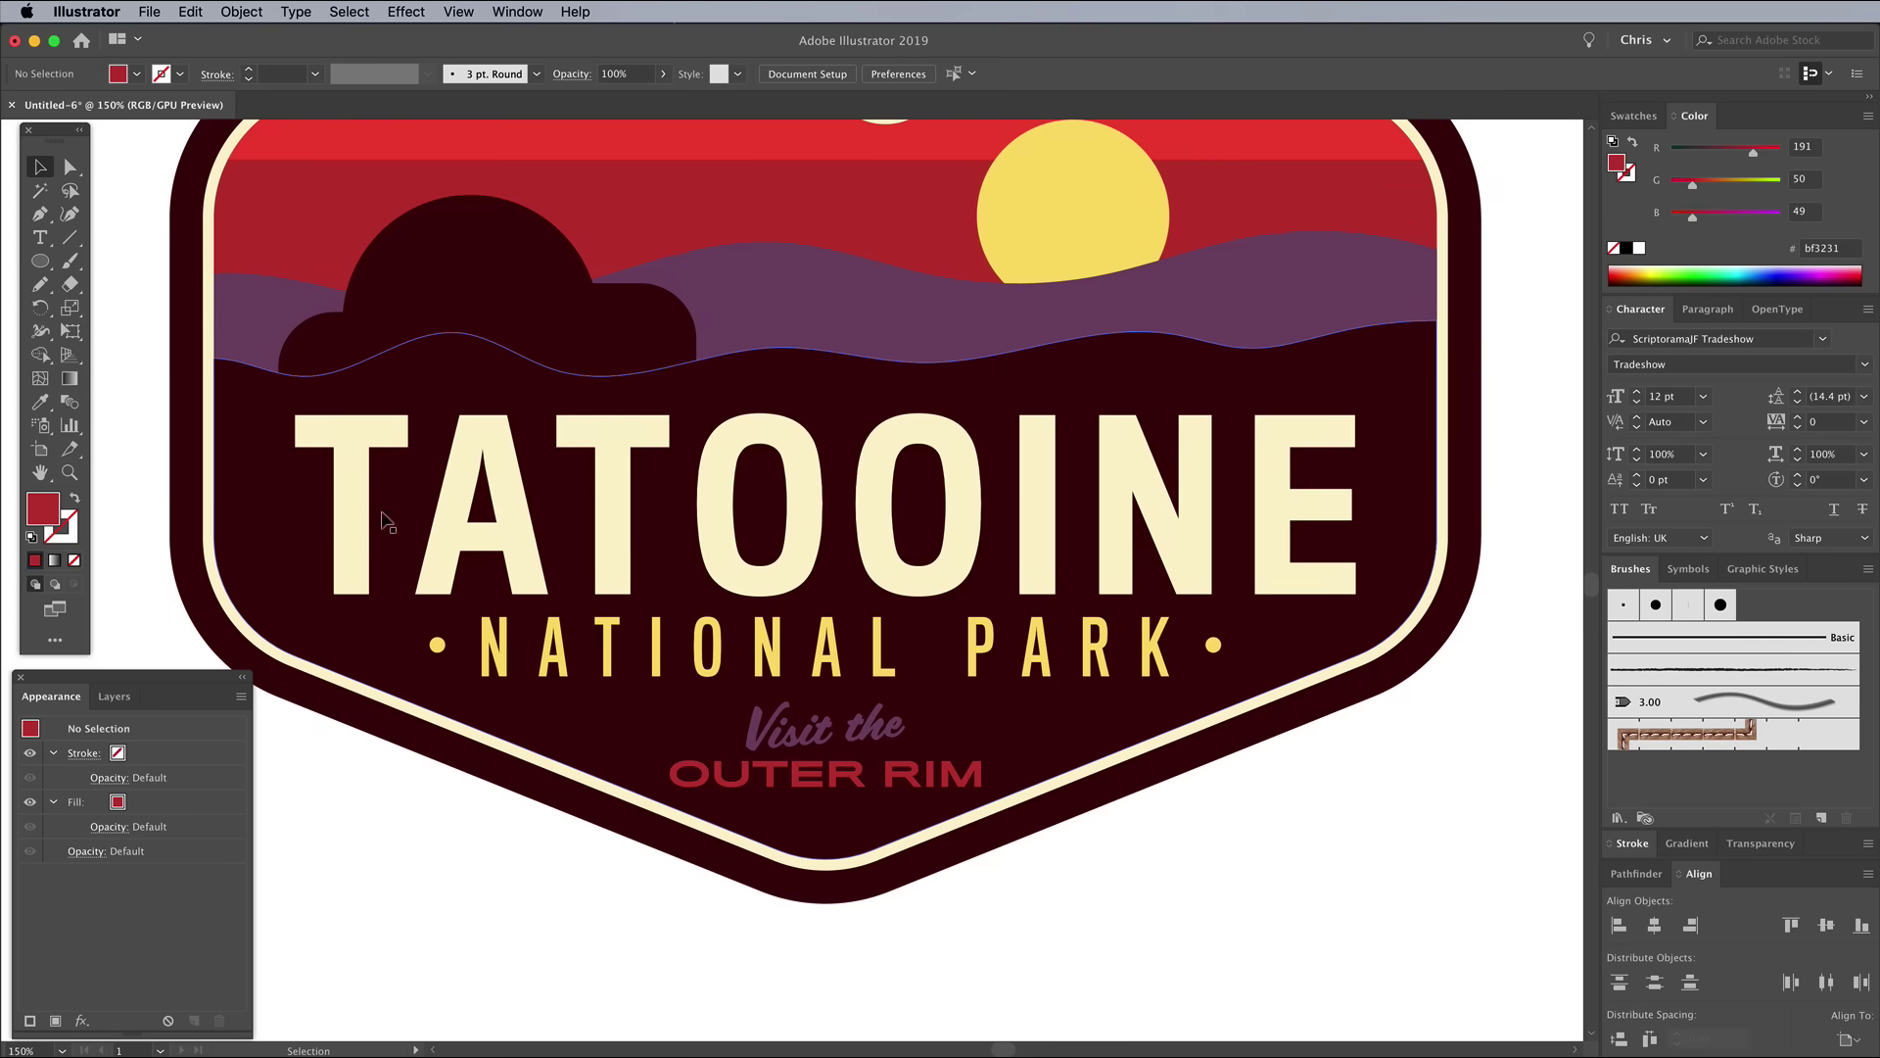
click(359, 516)
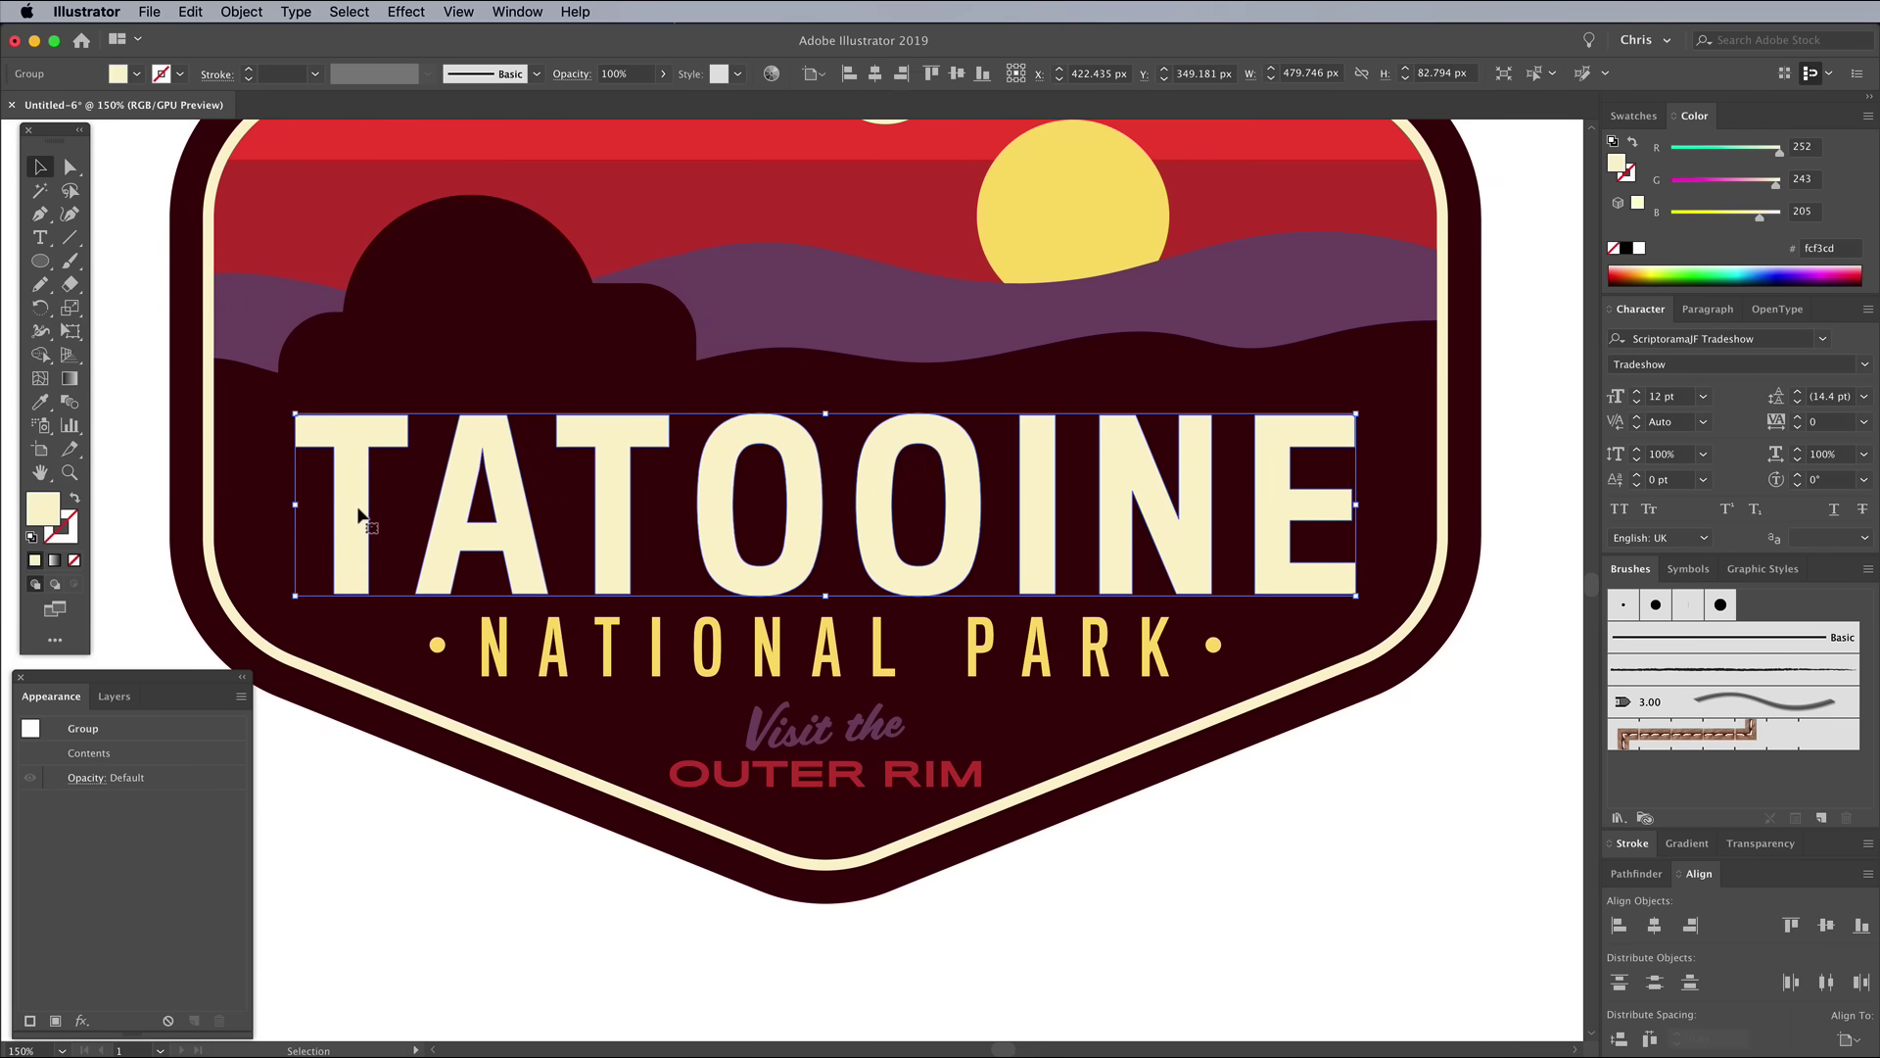
key(a)
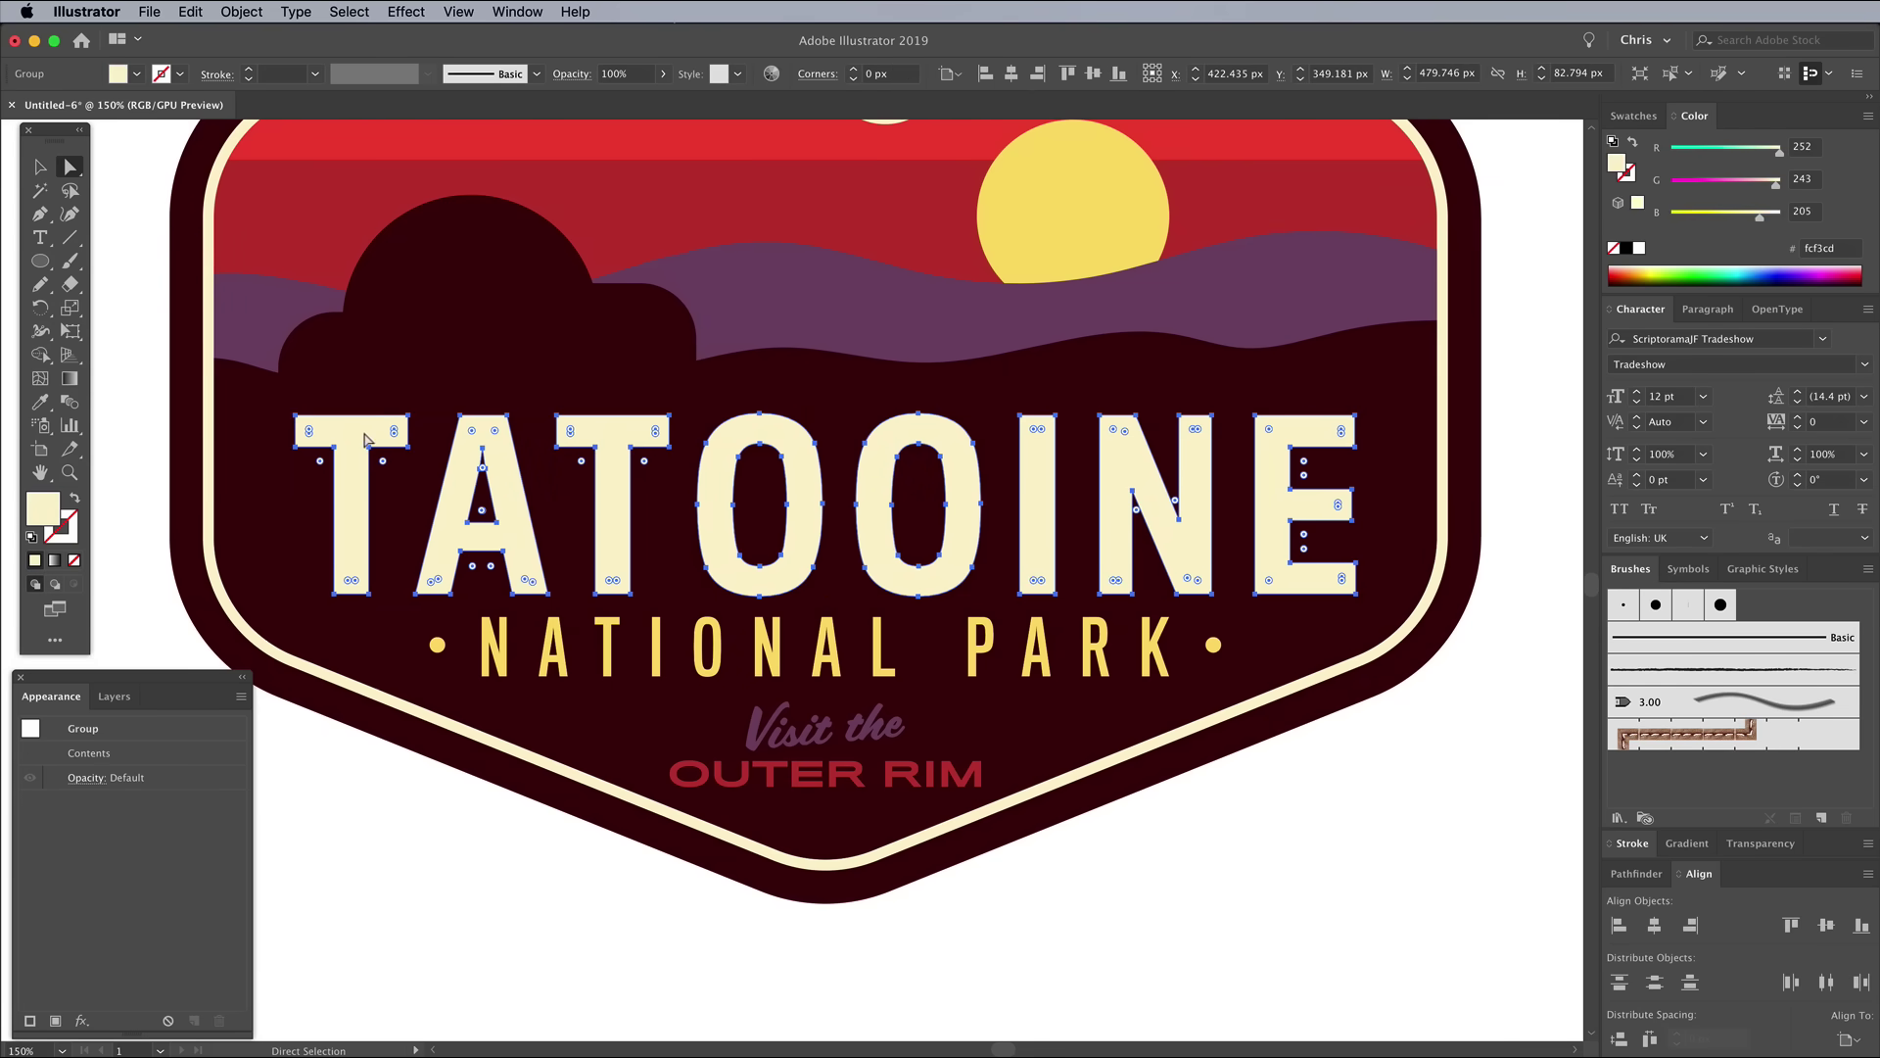
scroll(359, 440, up, 1)
drag(360, 440, 595, 440)
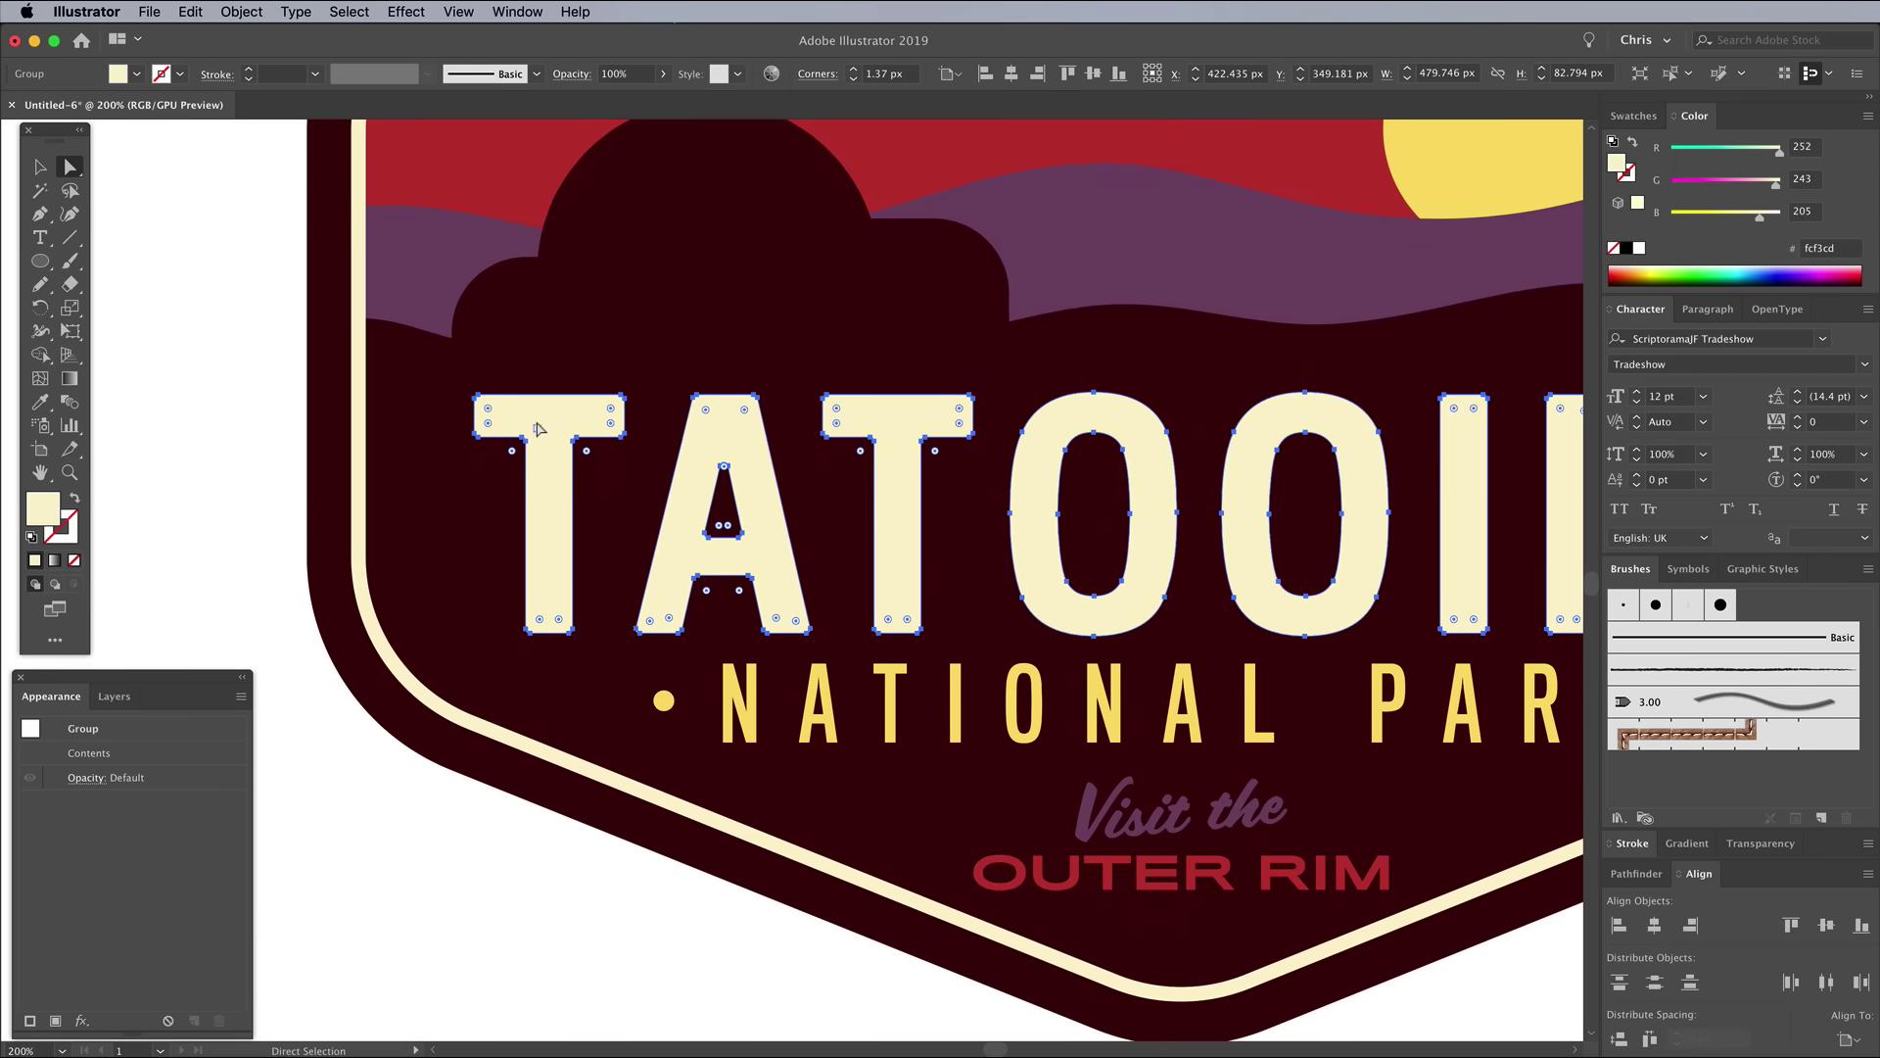
key(super+shift+a)
Round the corners of the NATIONAL PARK letters to a radius of about 0.49 px.
scroll(63, 156, down, 5)
click(693, 529)
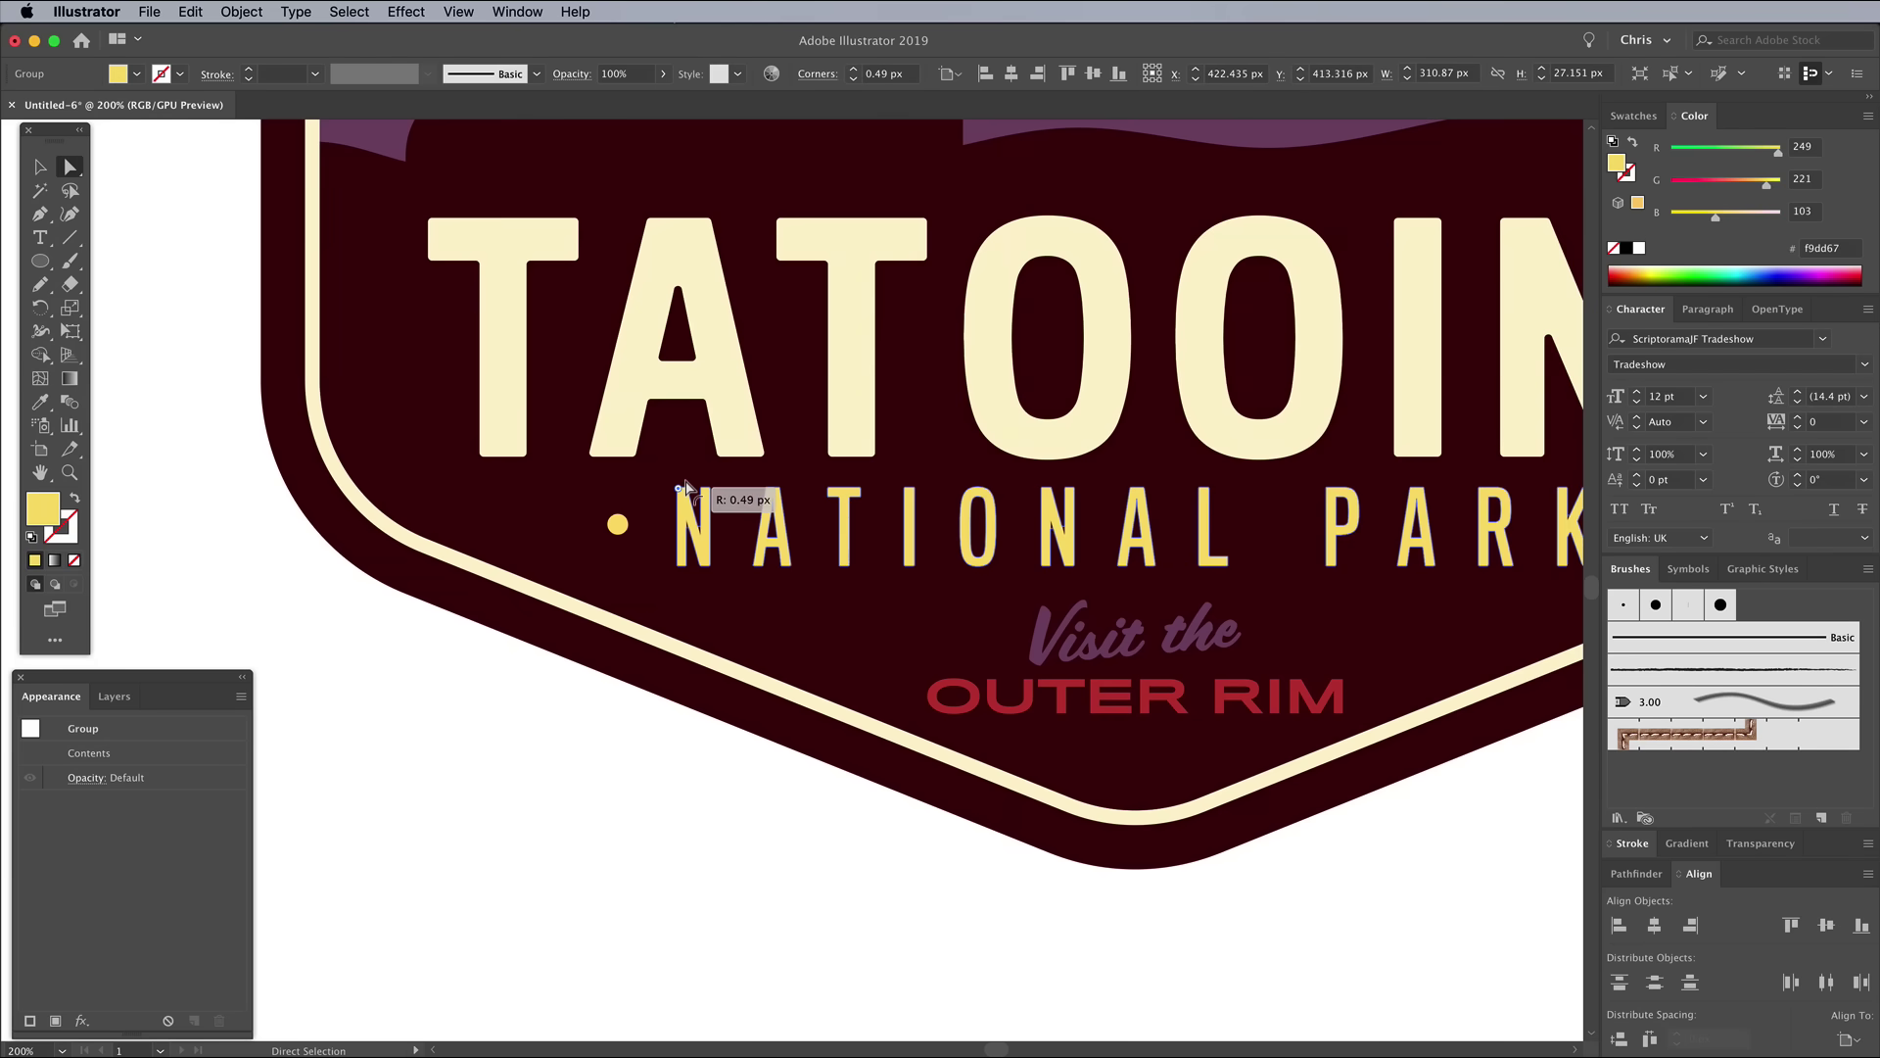
key(v)
click(508, 738)
Round the corners of the OUTER RIM letters slightly.
click(999, 700)
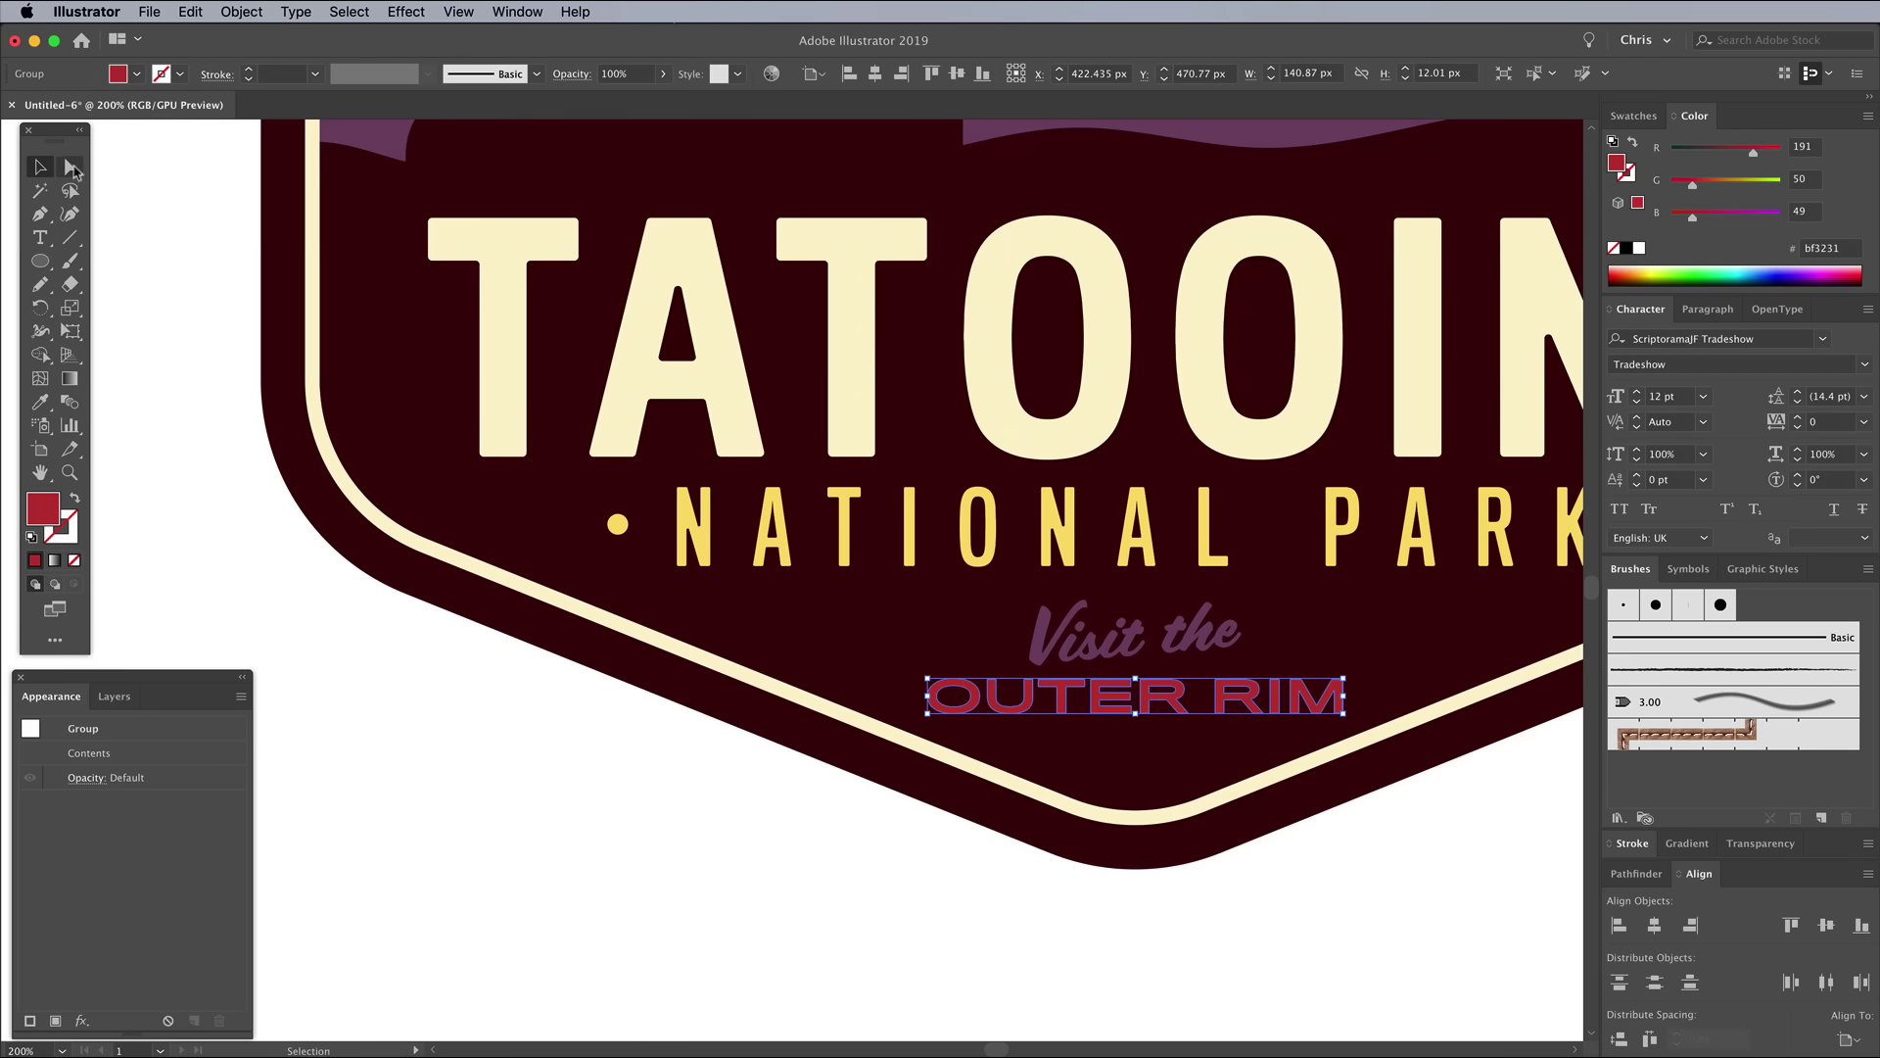
key(a)
drag(999, 699, 991, 685)
click(617, 812)
Delete the colour palette image beside the badge.
key(v)
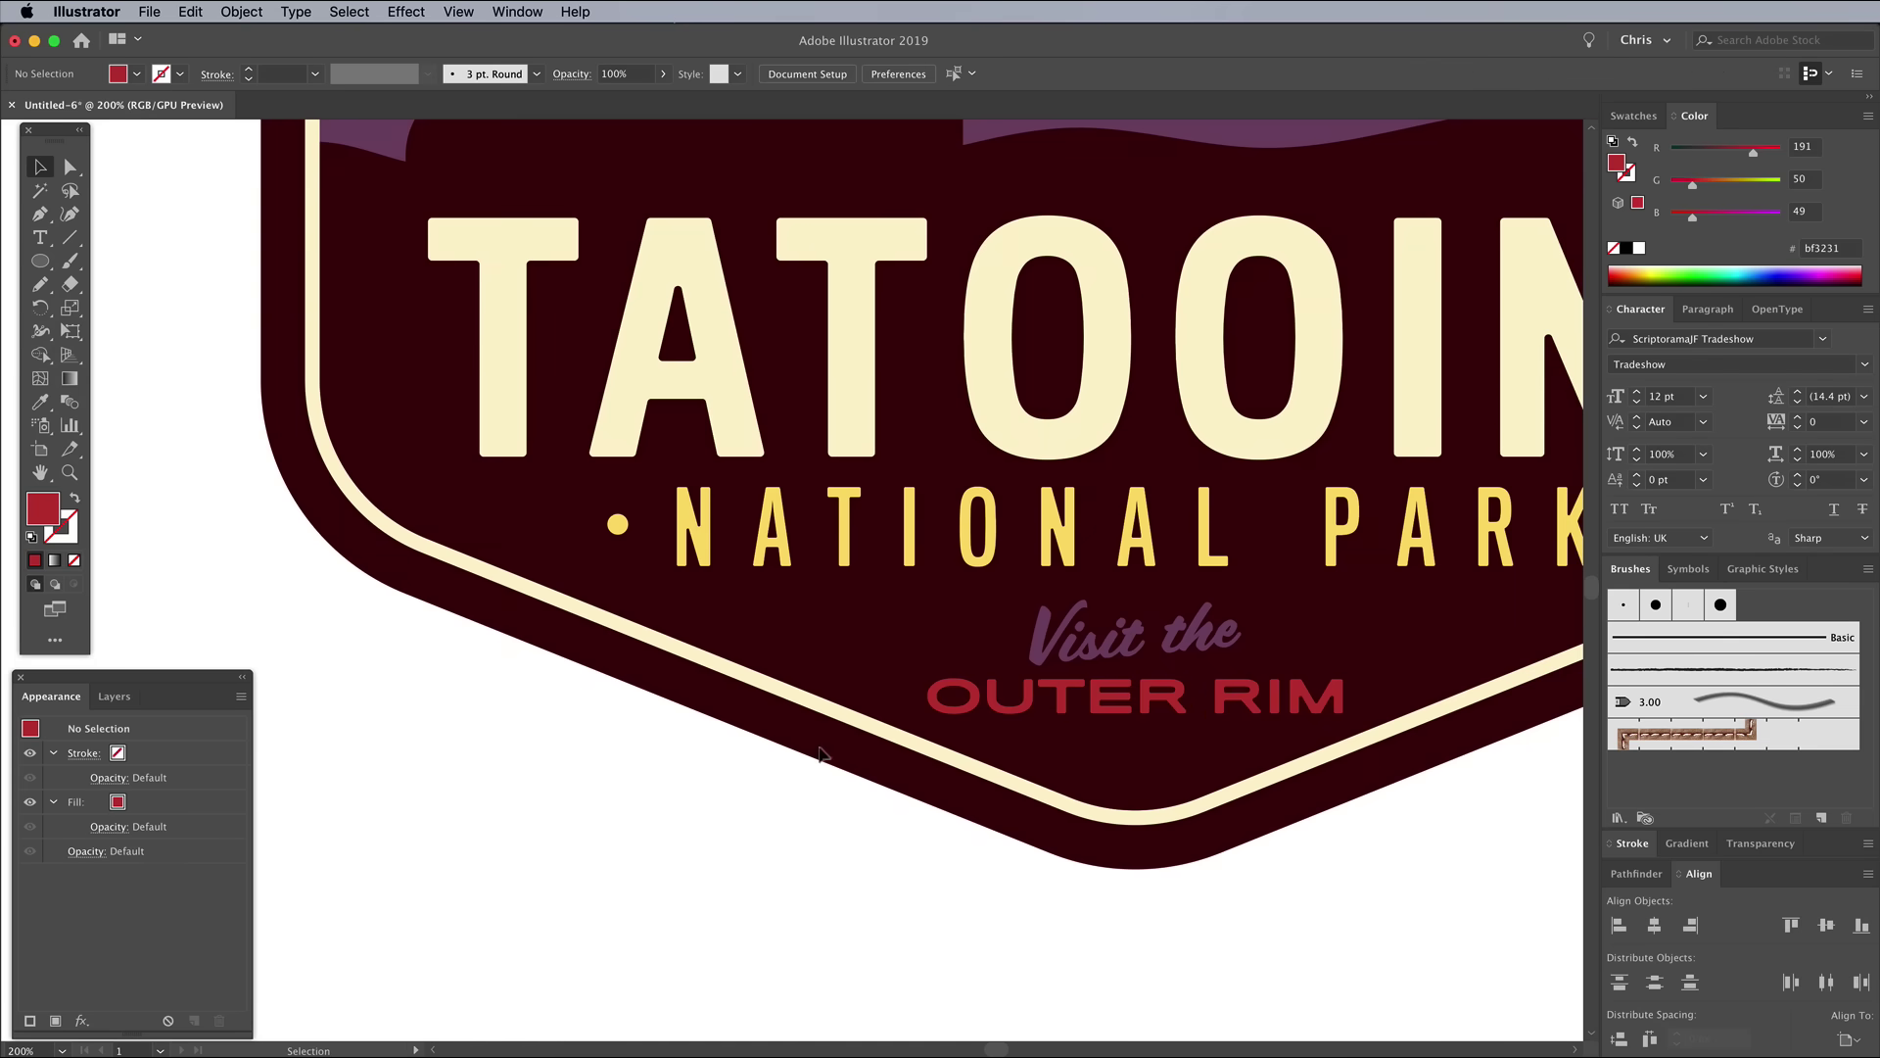
key(super+0)
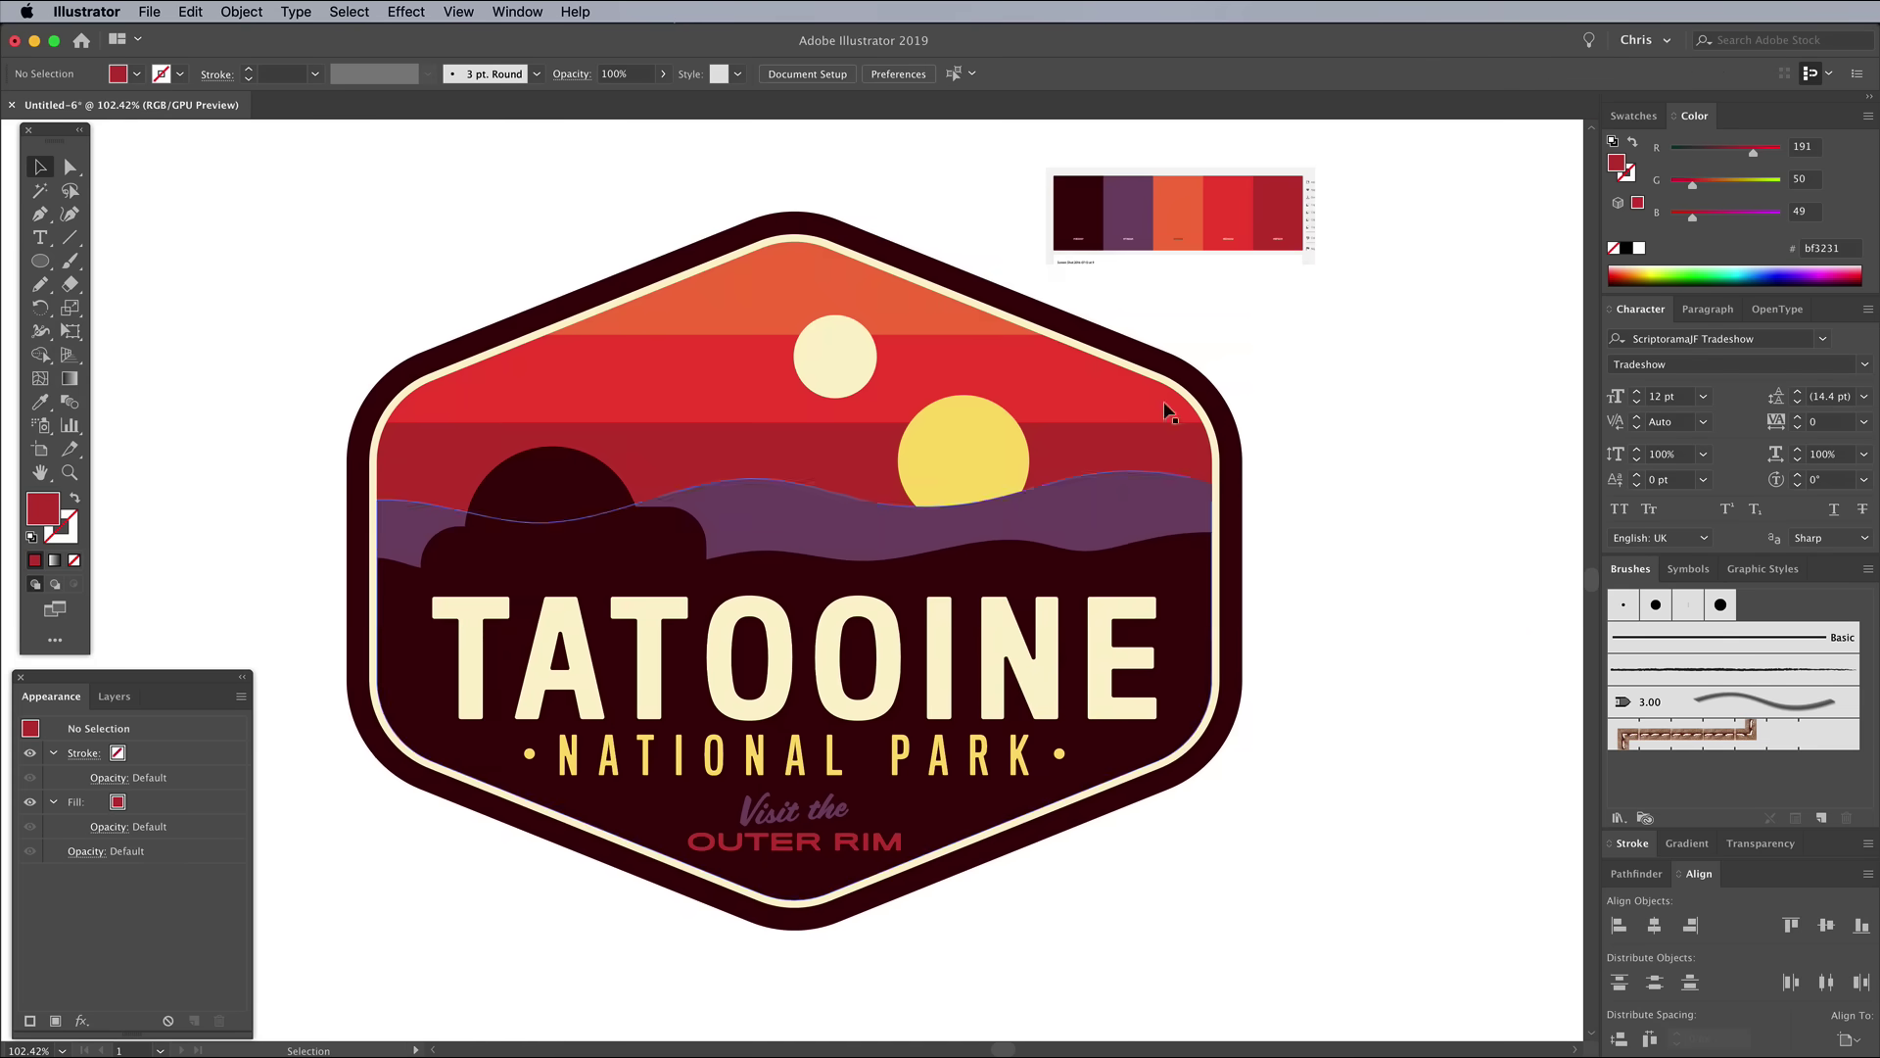
click(1269, 219)
key(Delete)
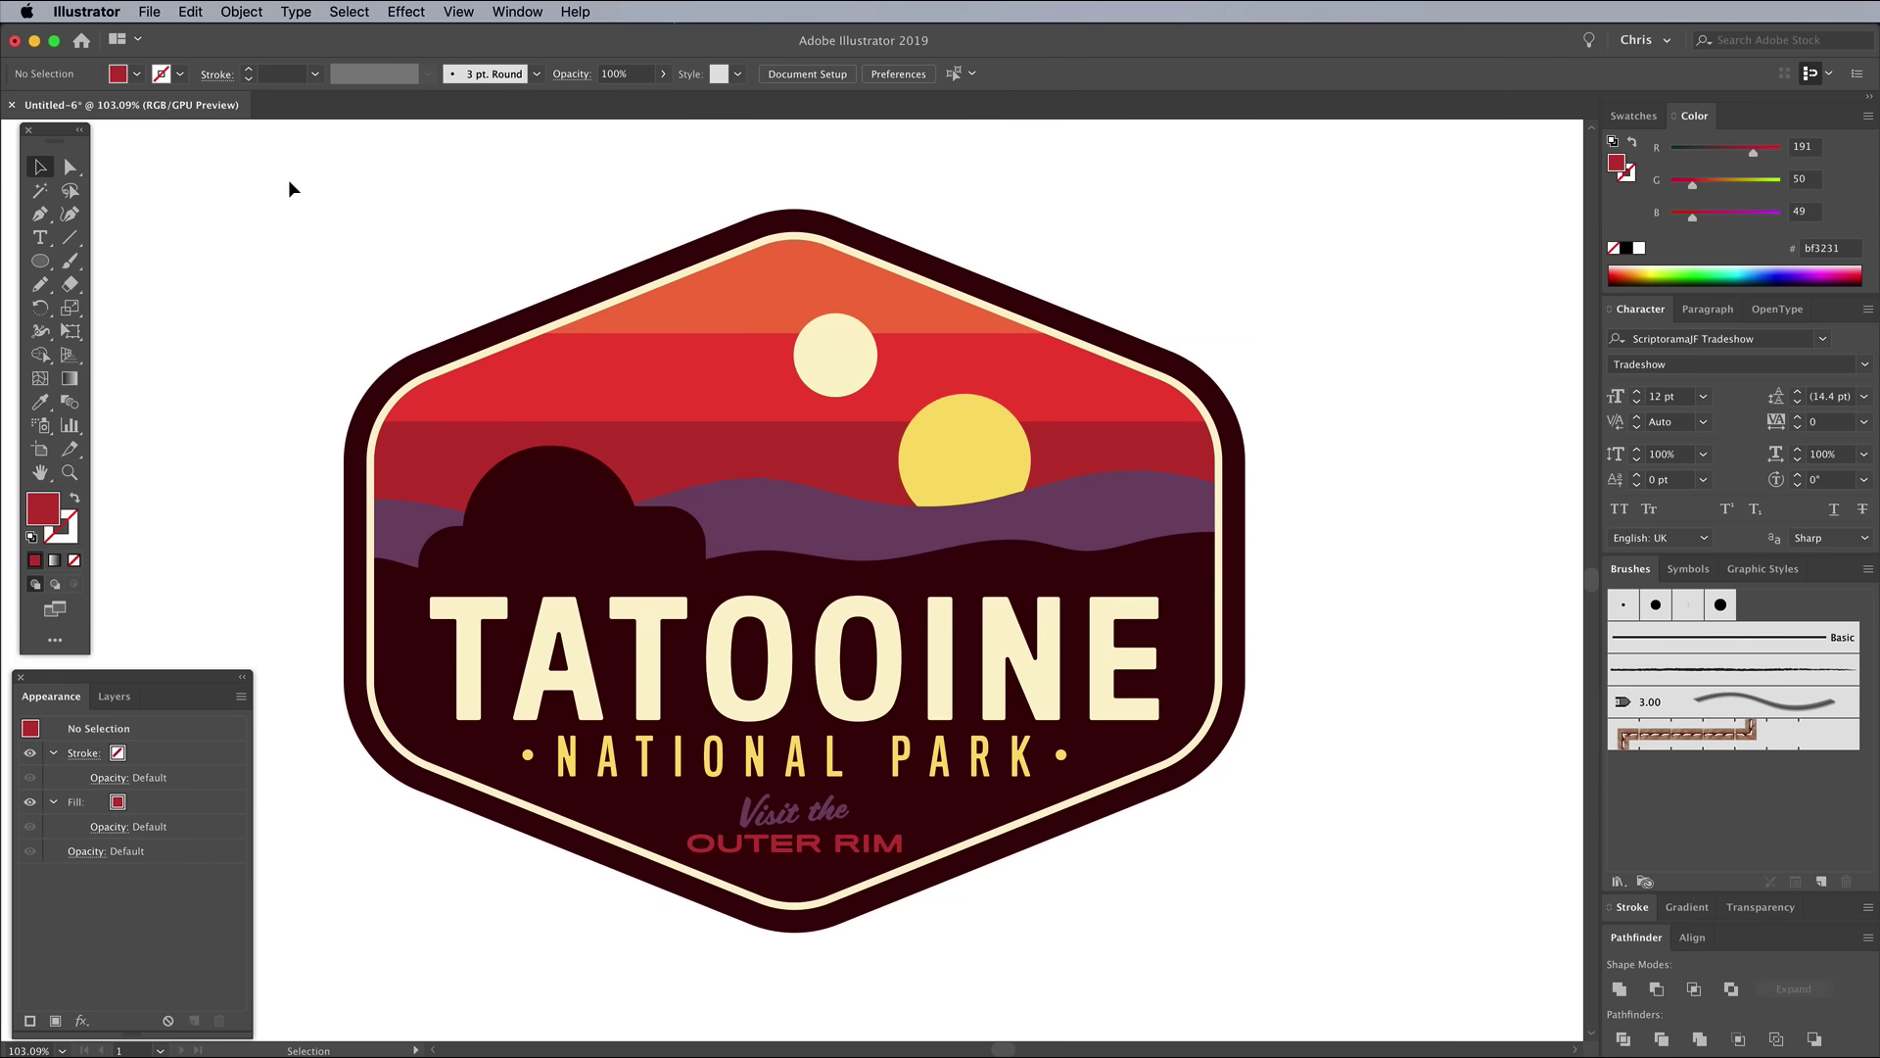
Select the whole badge and expand its appearance so the border strokes become shapes.
drag(284, 180, 1346, 967)
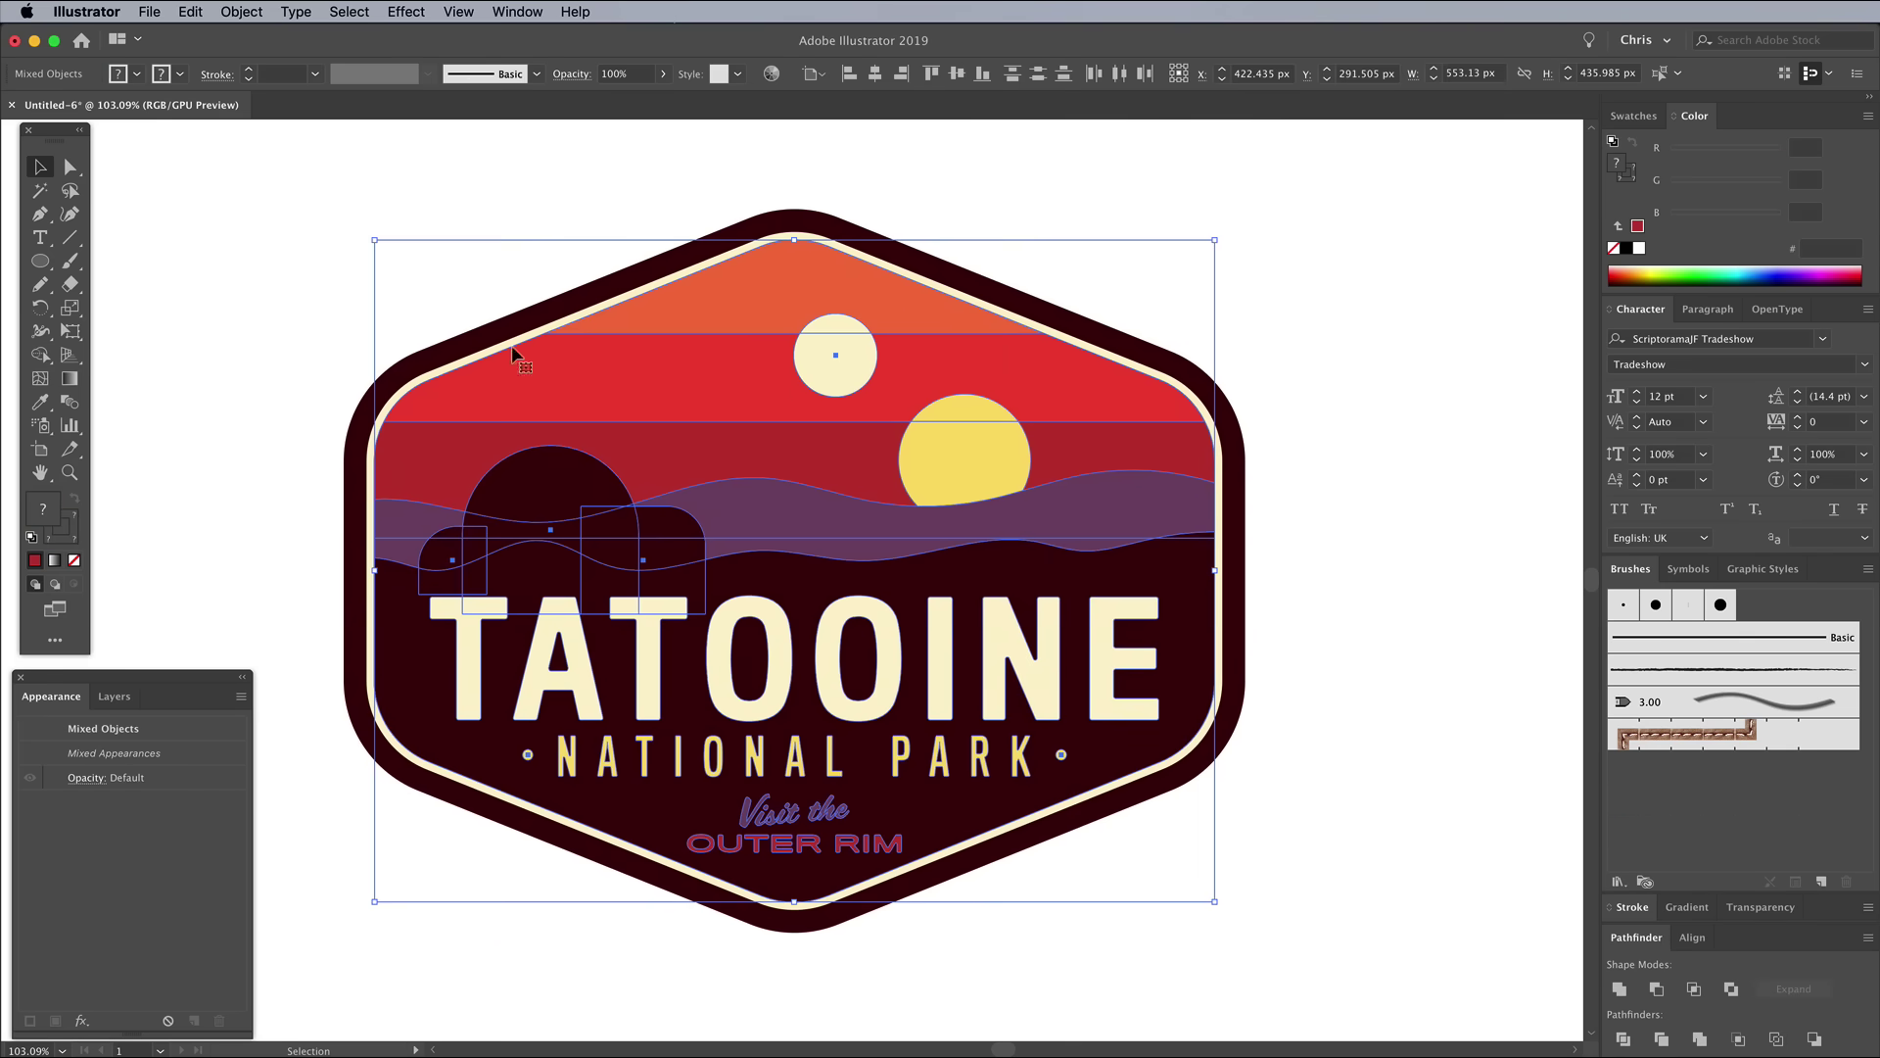
click(242, 12)
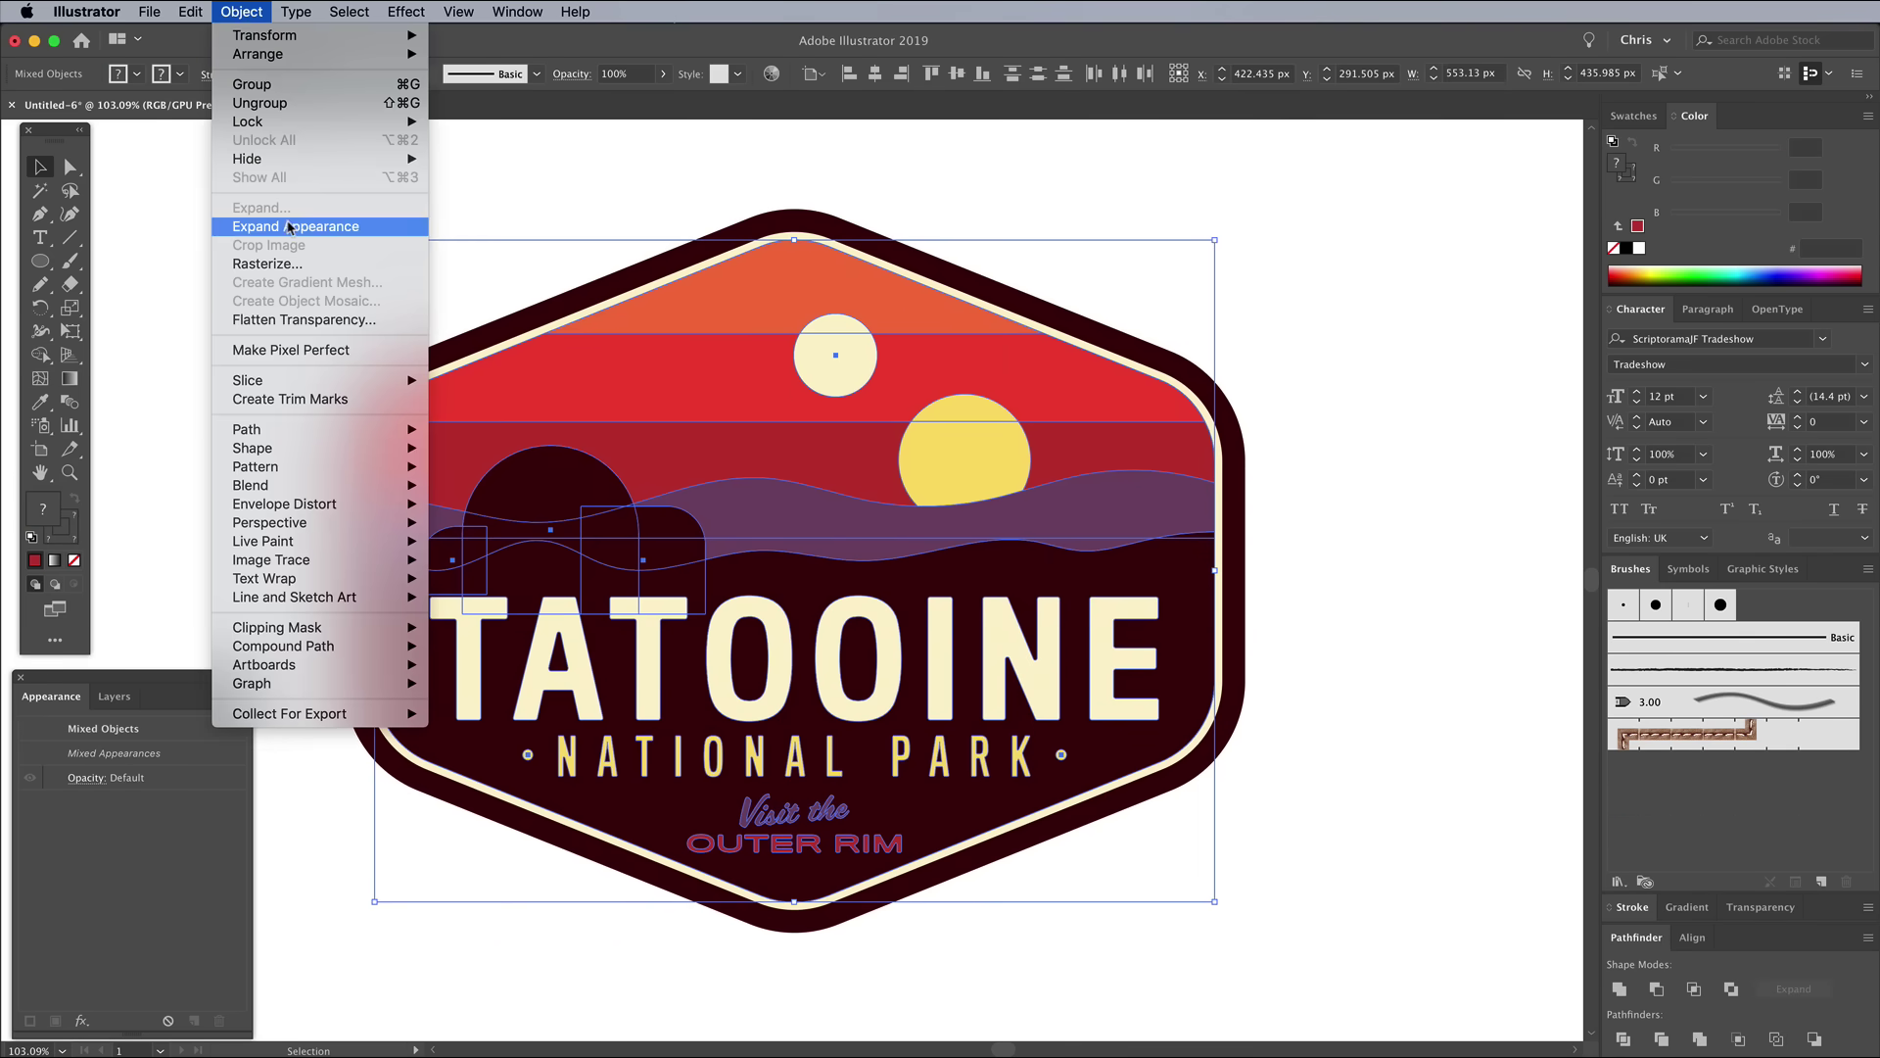
click(283, 226)
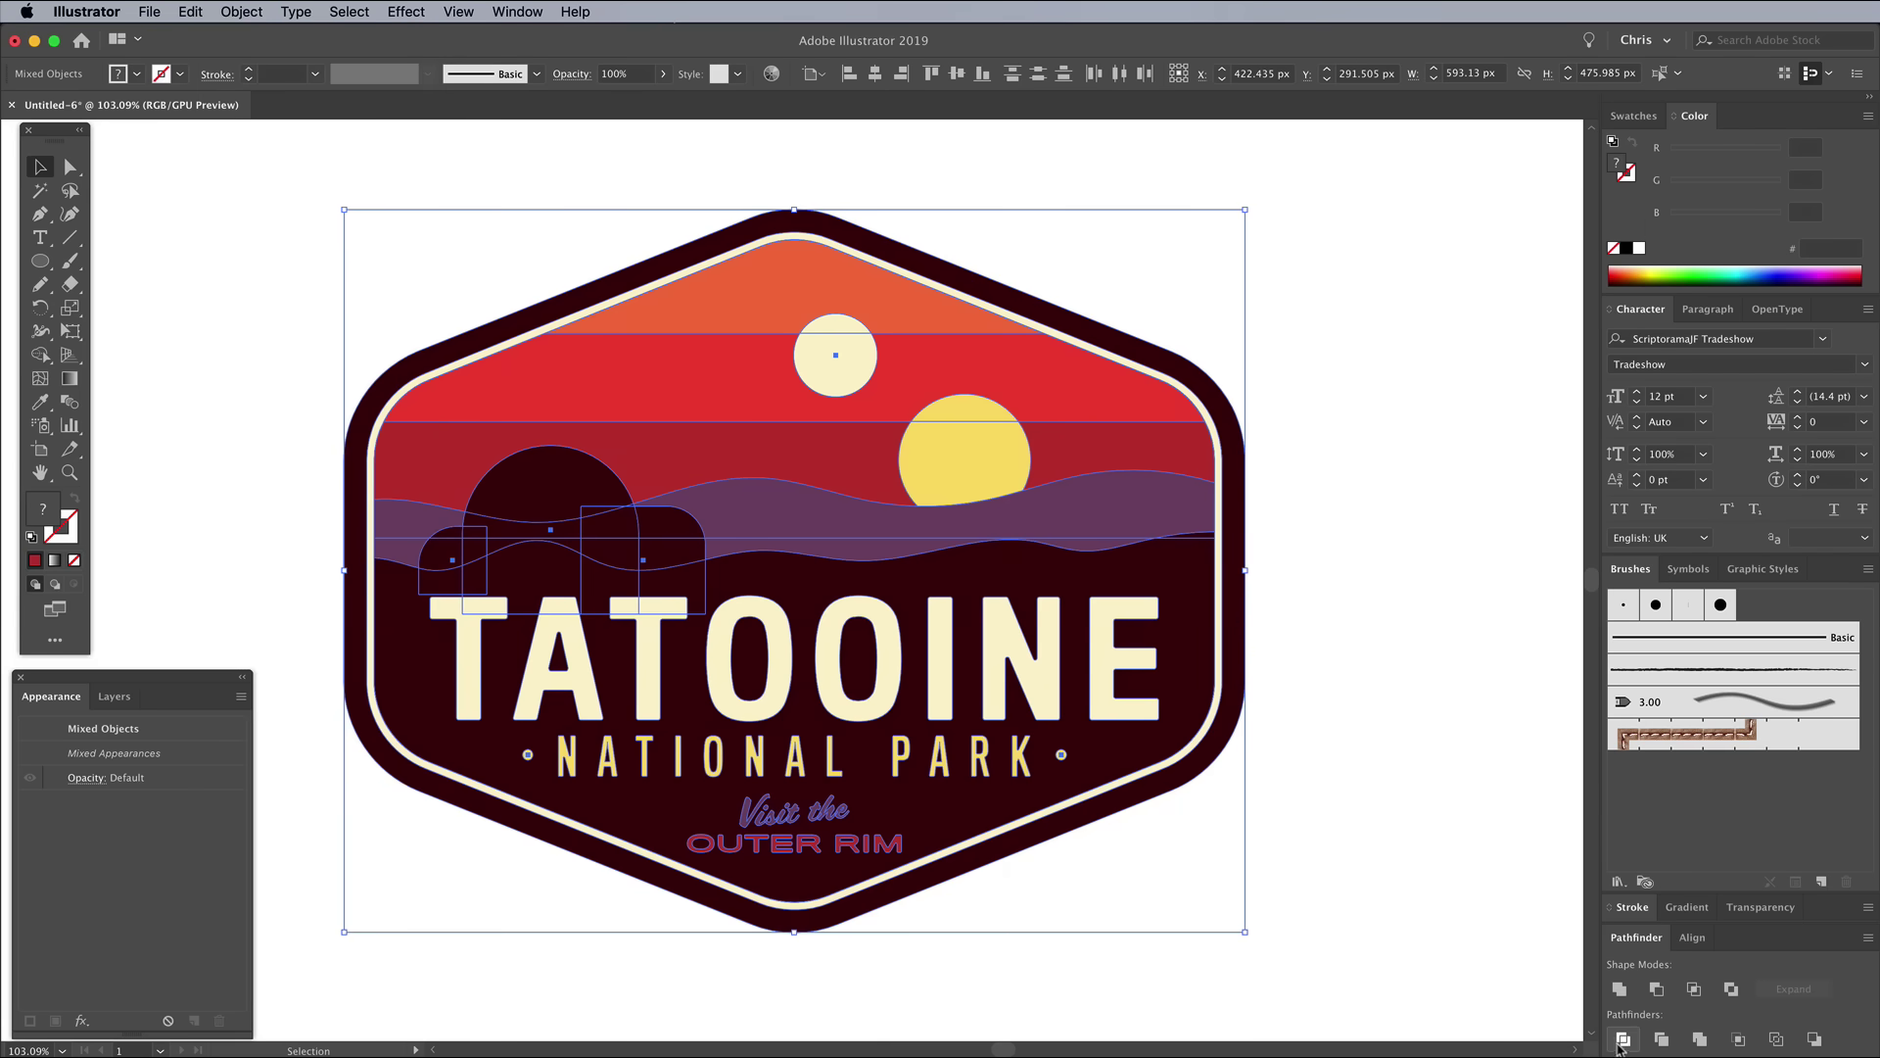
Divide all the expanded badge artwork with the Pathfinder and ungroup the resulting pieces.
click(1622, 1039)
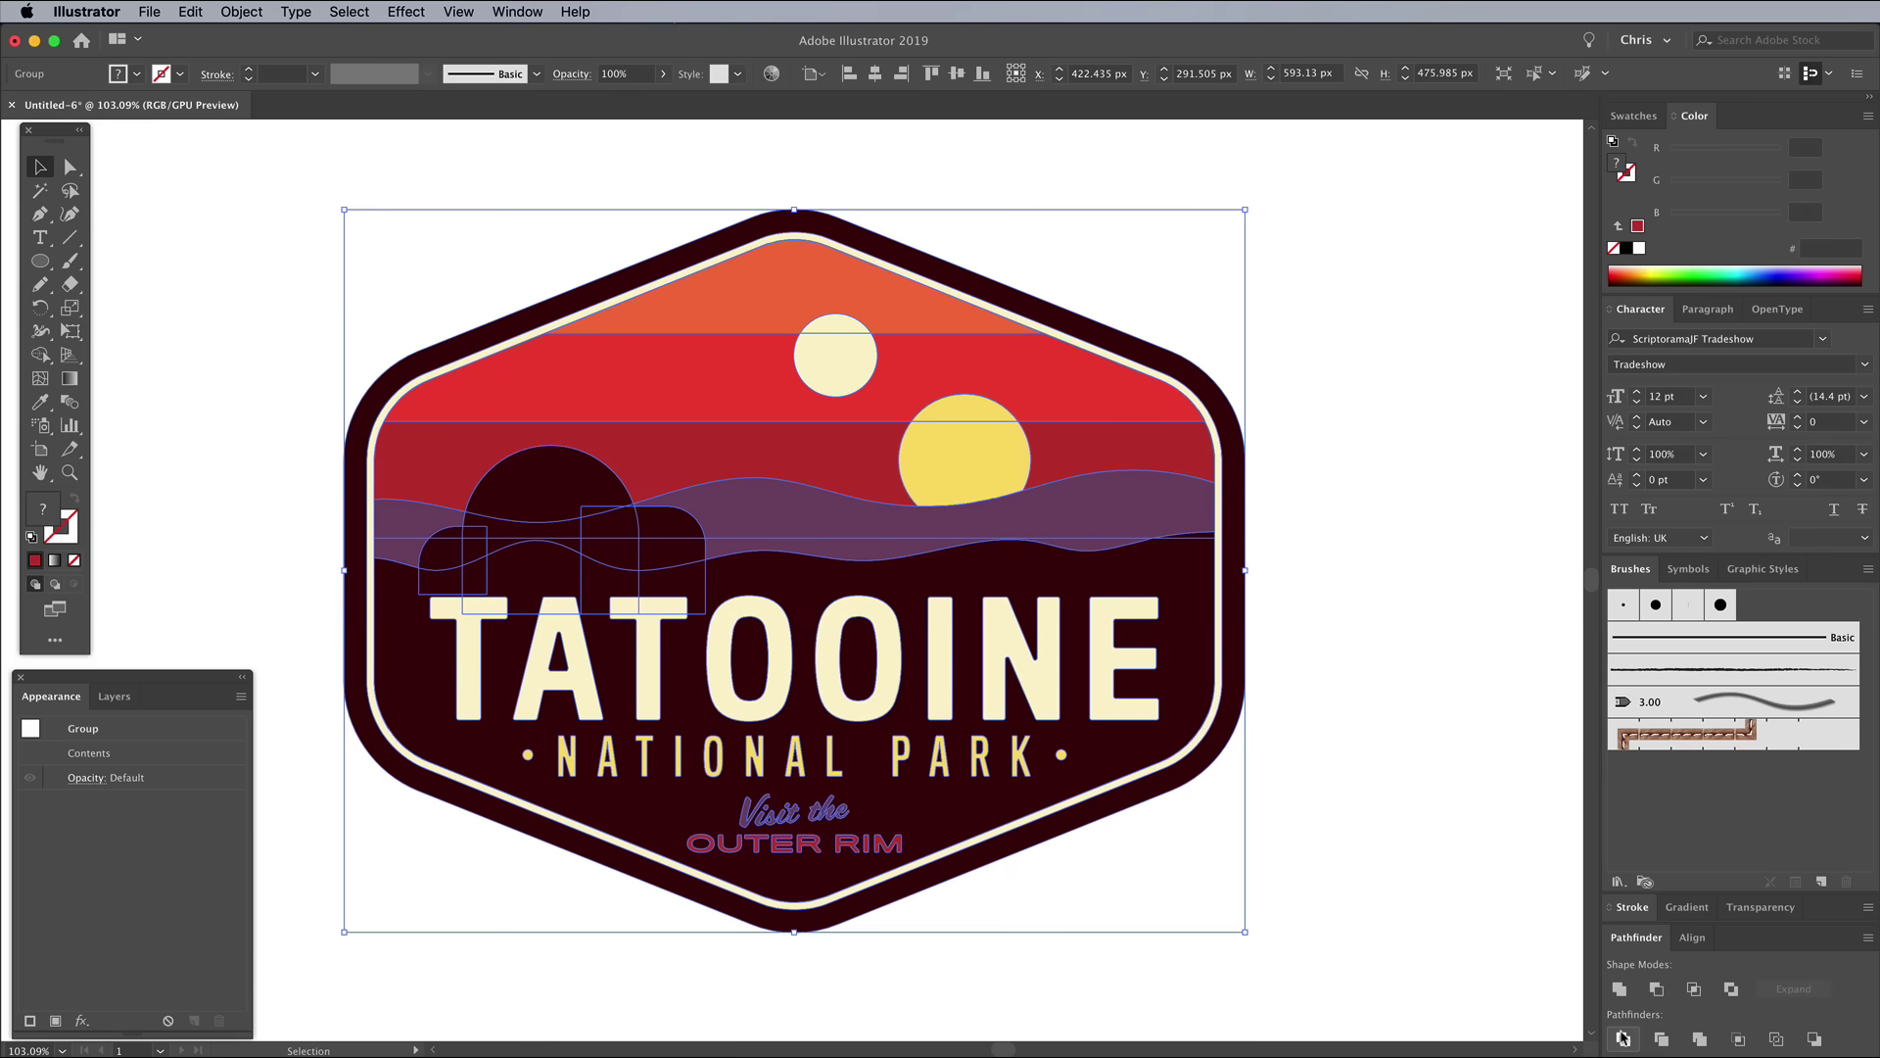
right_click(815, 466)
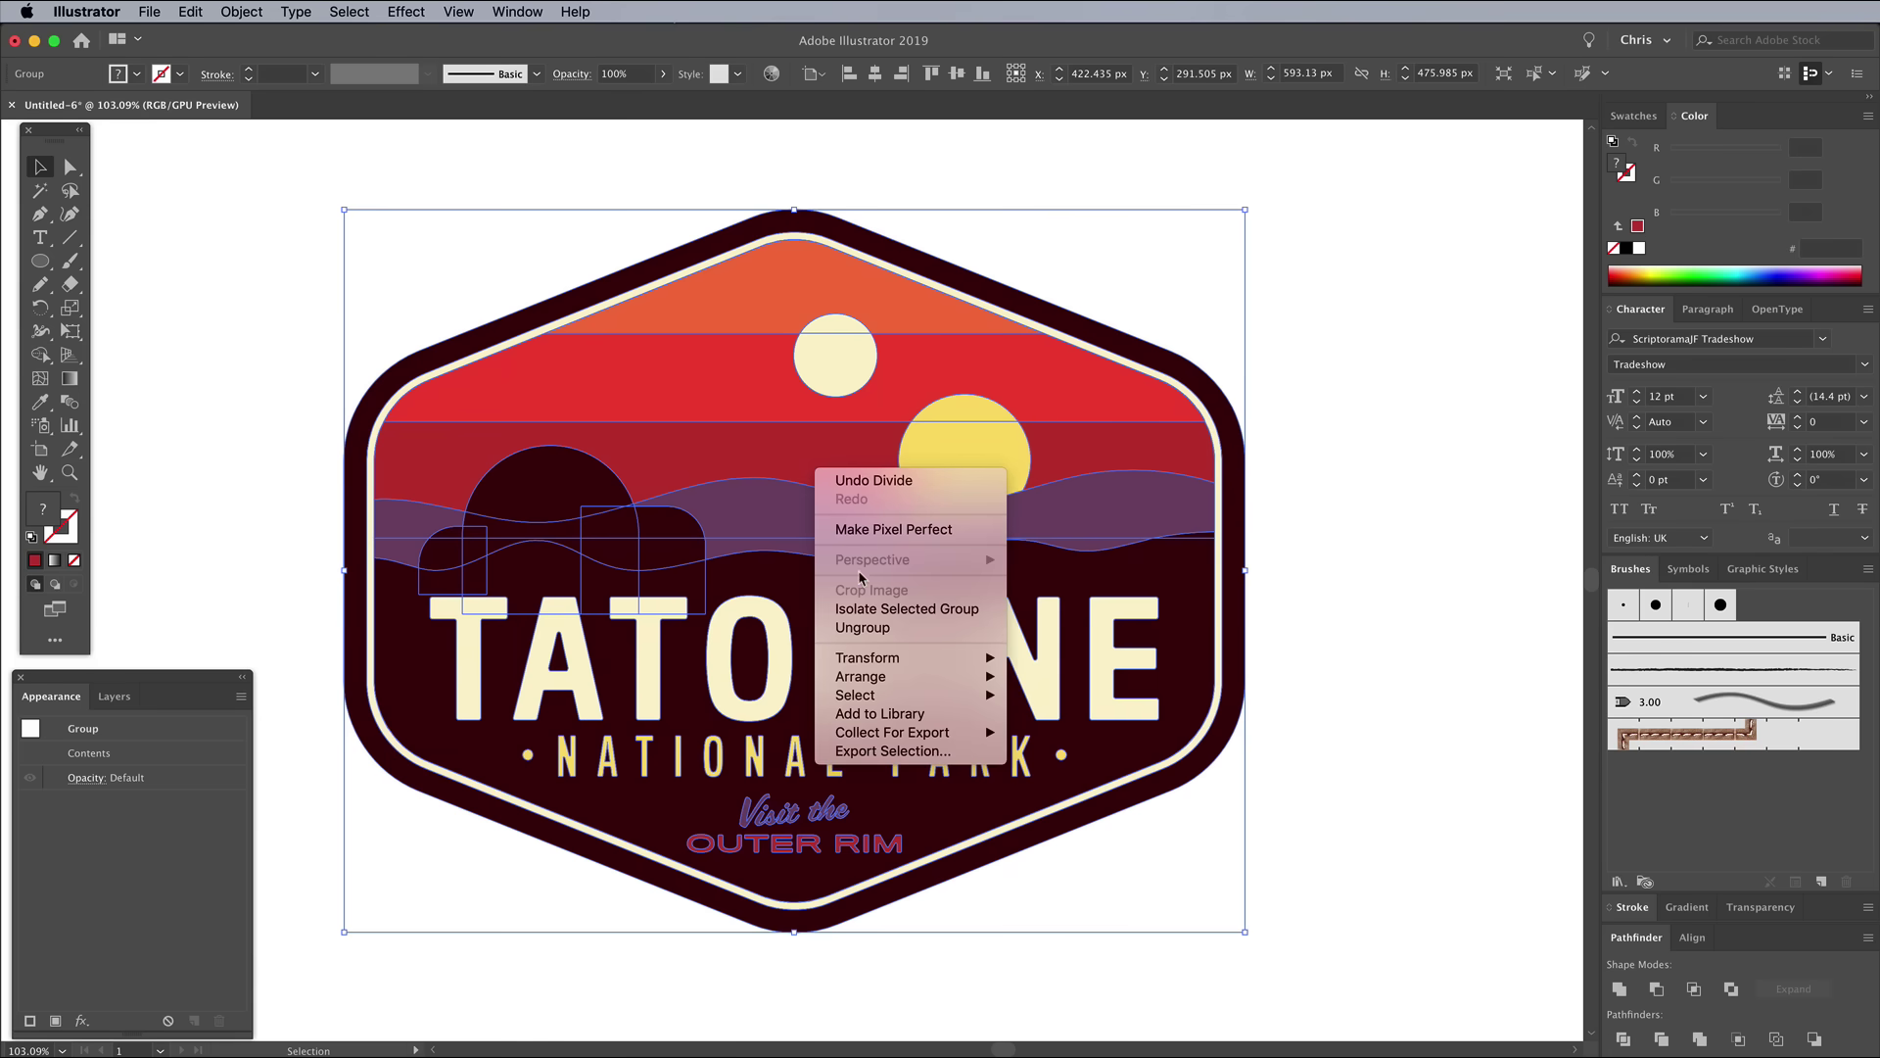
click(866, 629)
click(1384, 418)
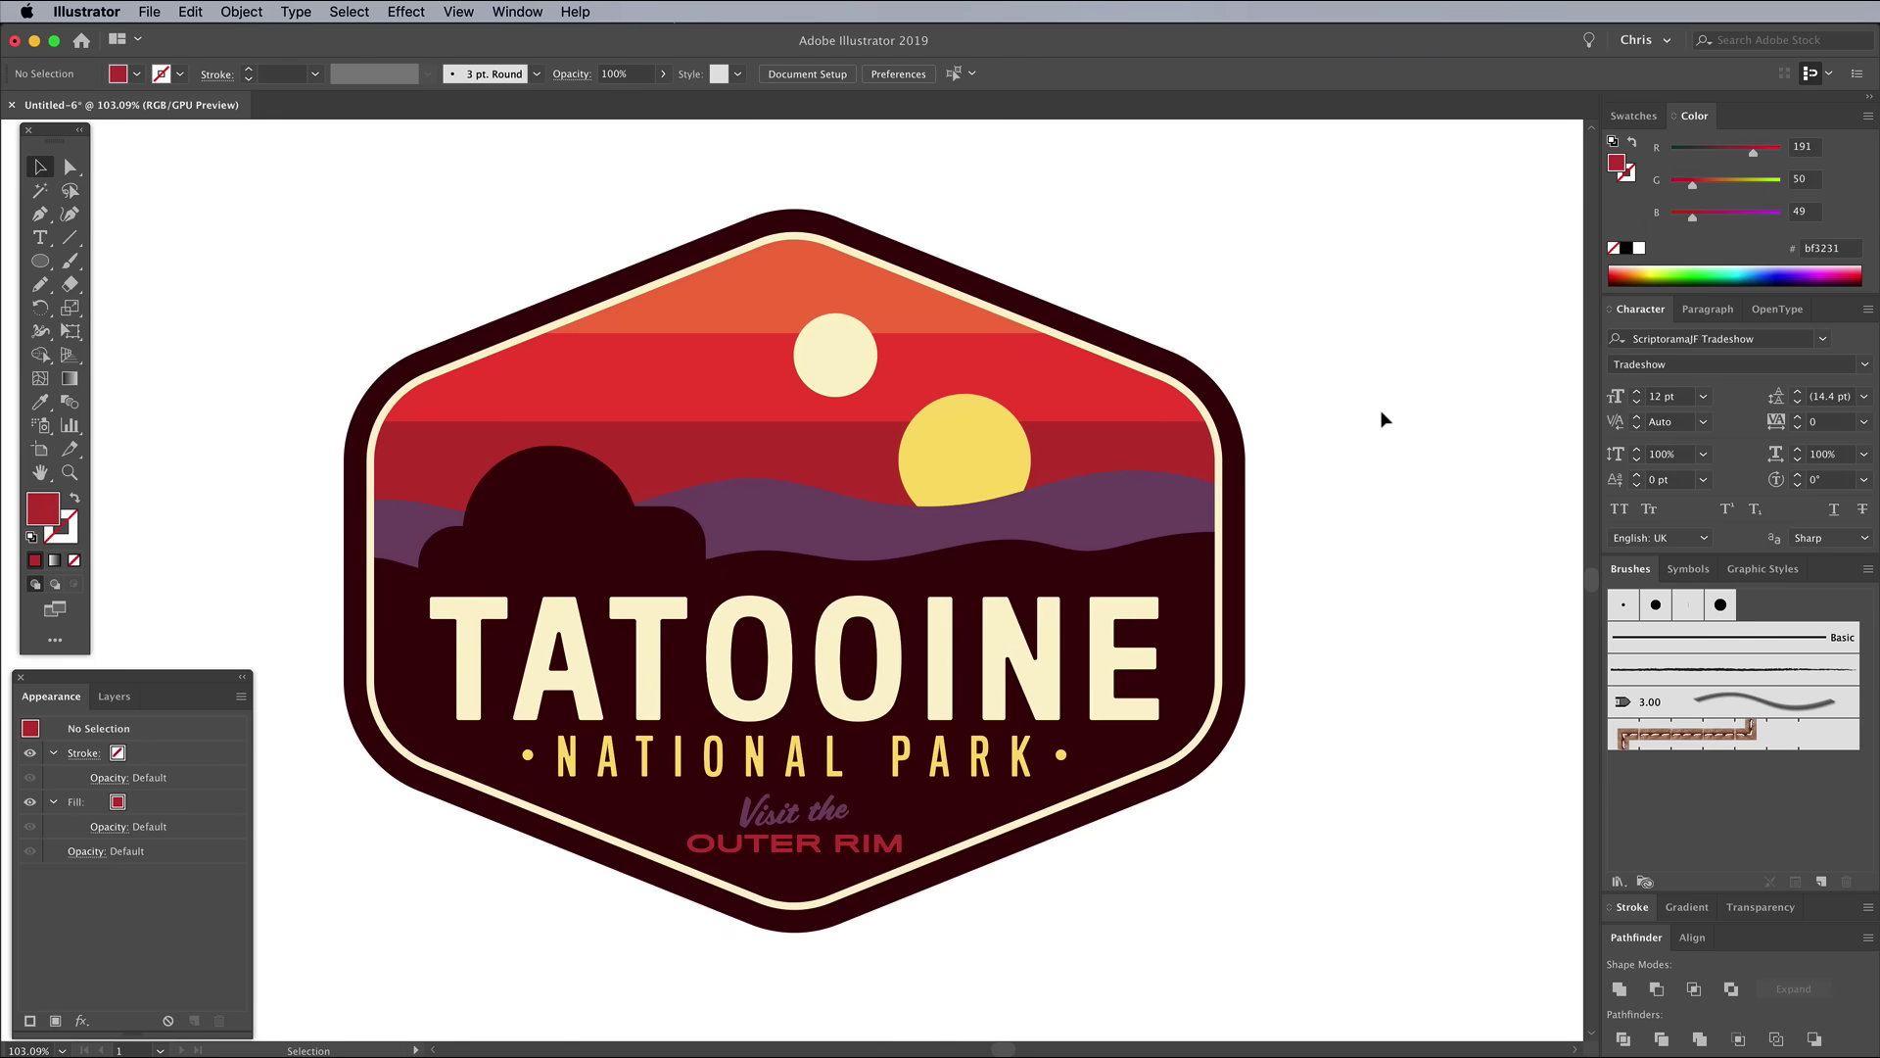
Select every piece with the dome's dark maroon fill colour and unite them.
click(566, 484)
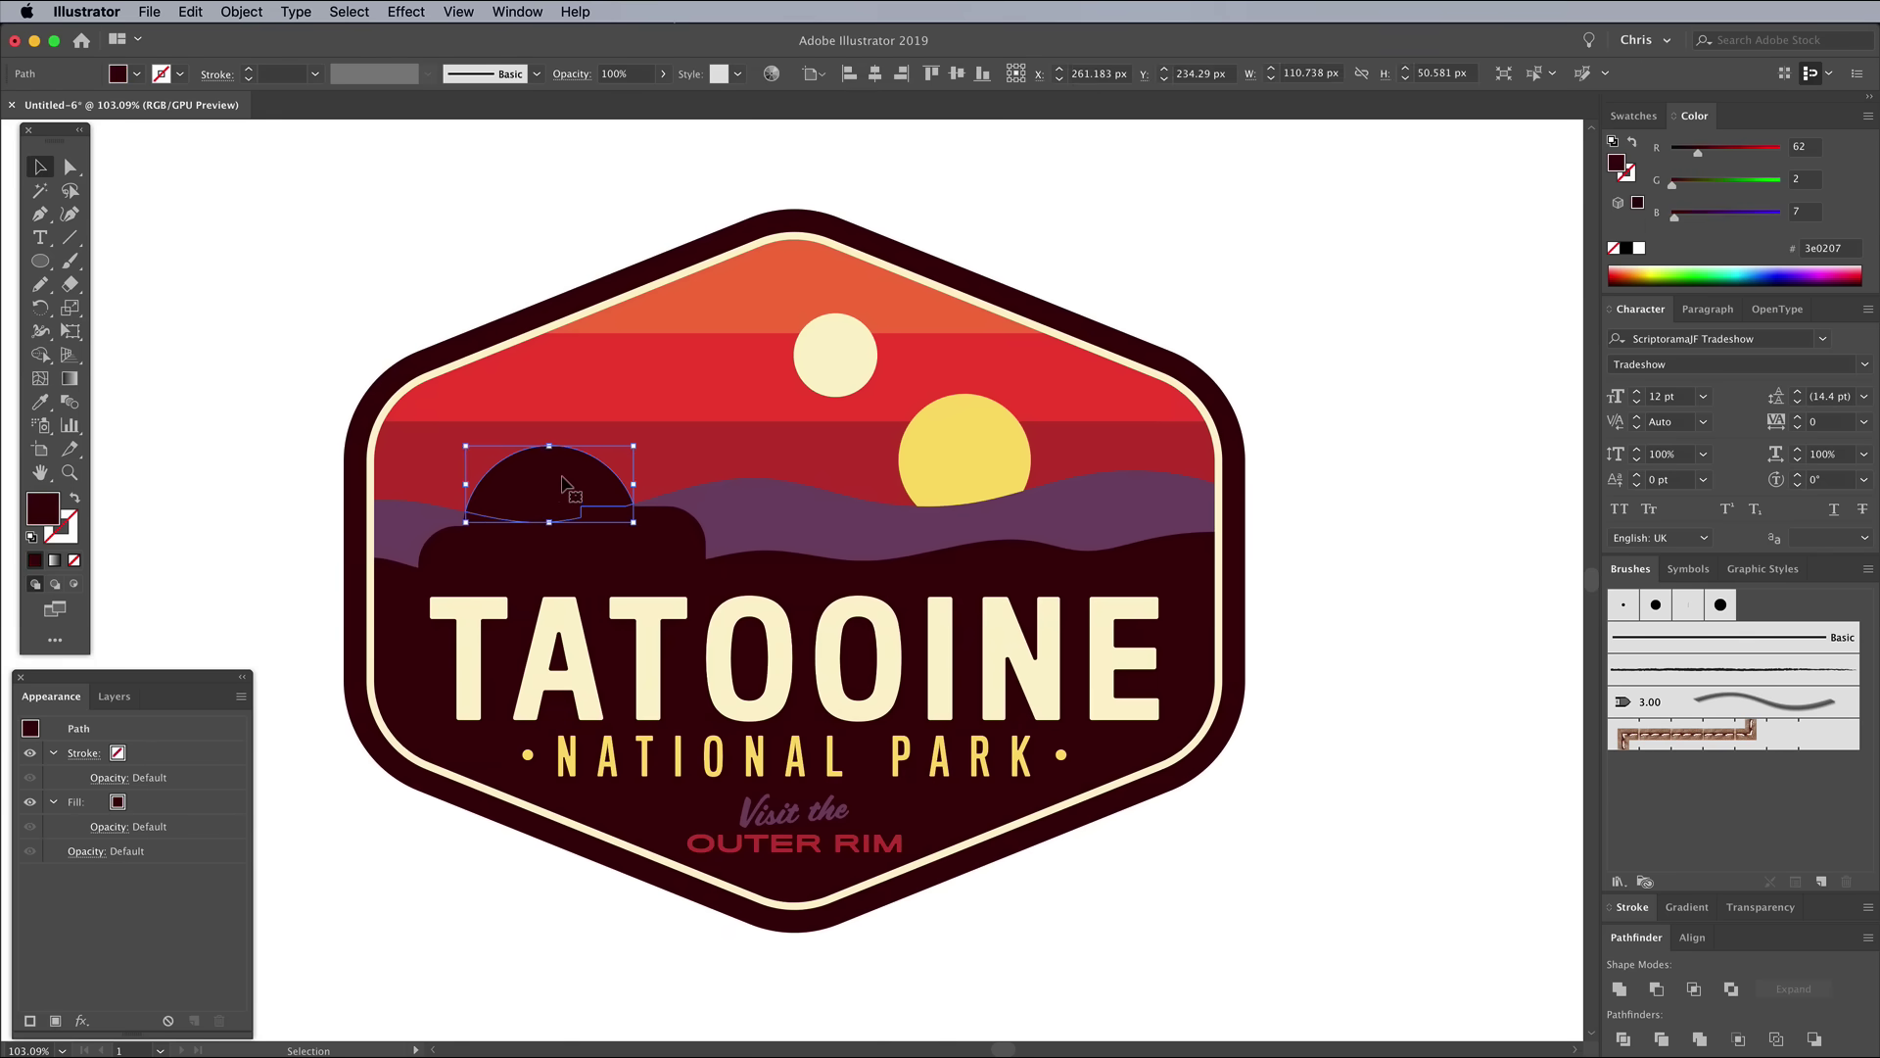
click(353, 11)
mouse_move(402, 208)
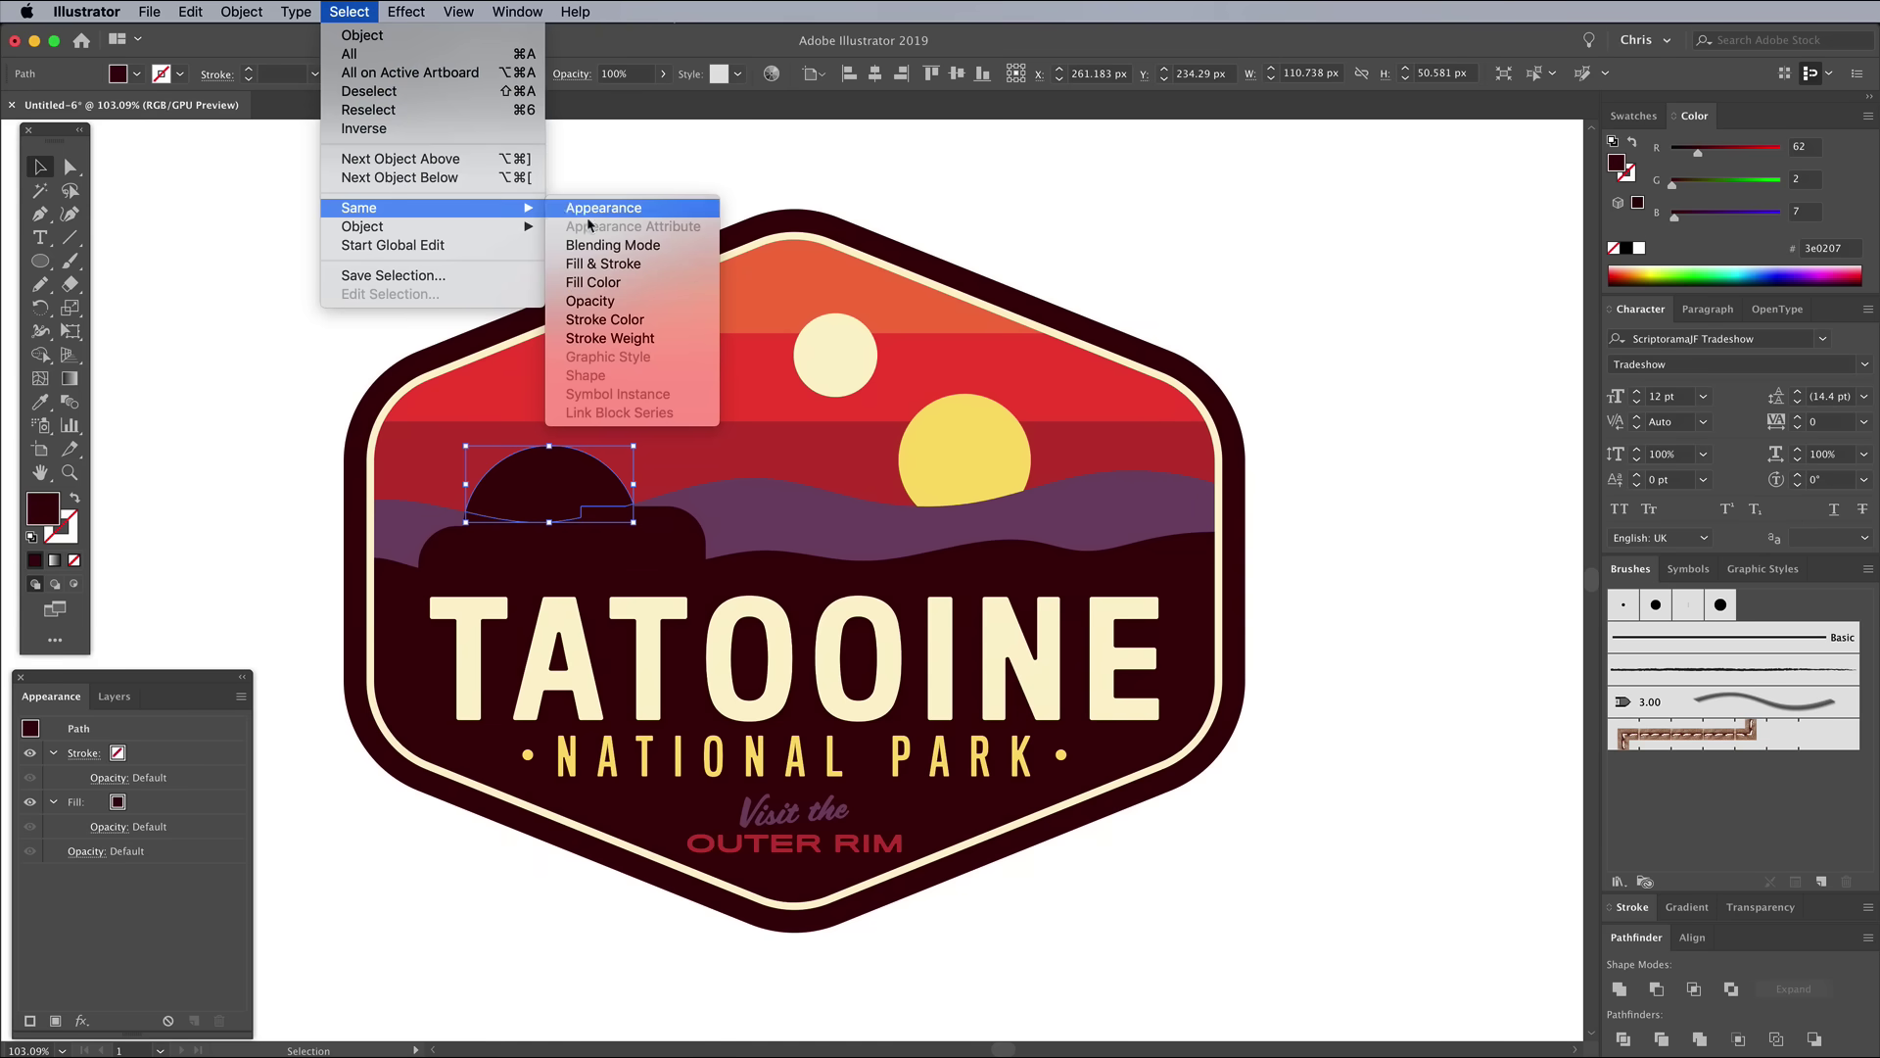
click(597, 282)
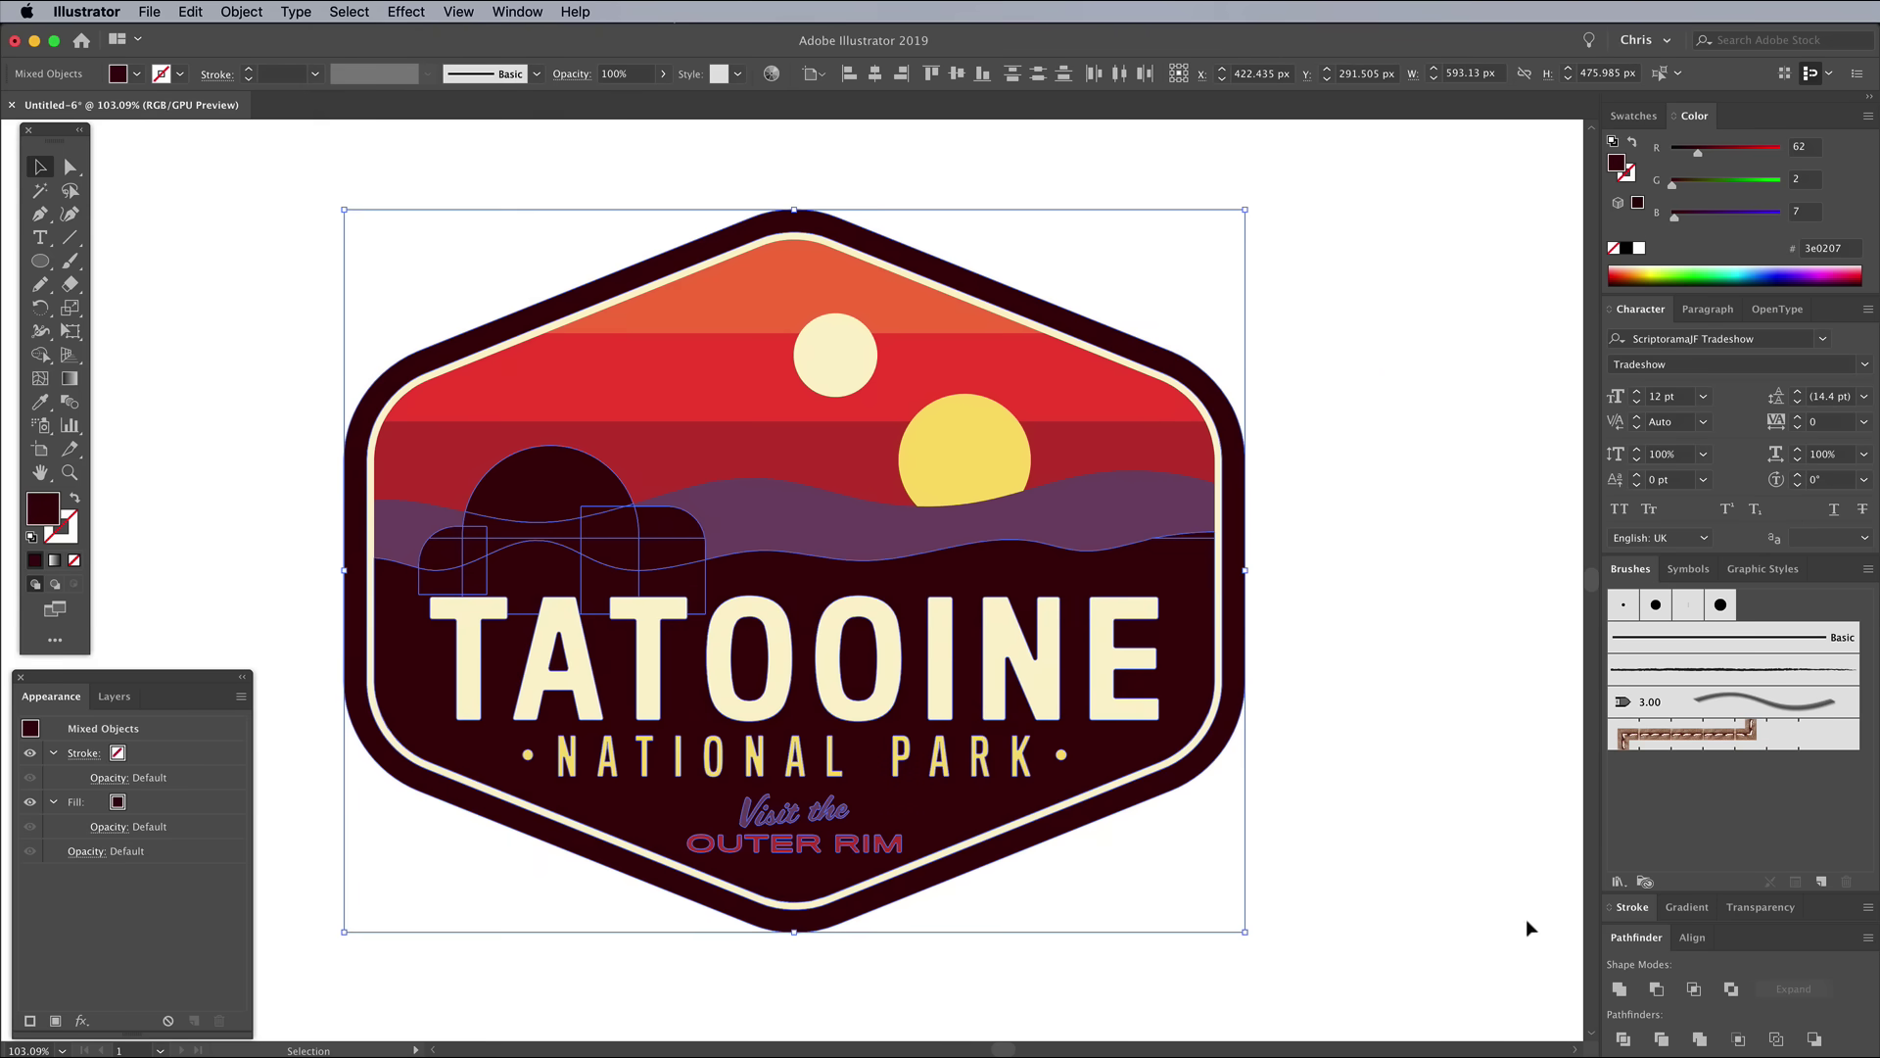
click(1619, 989)
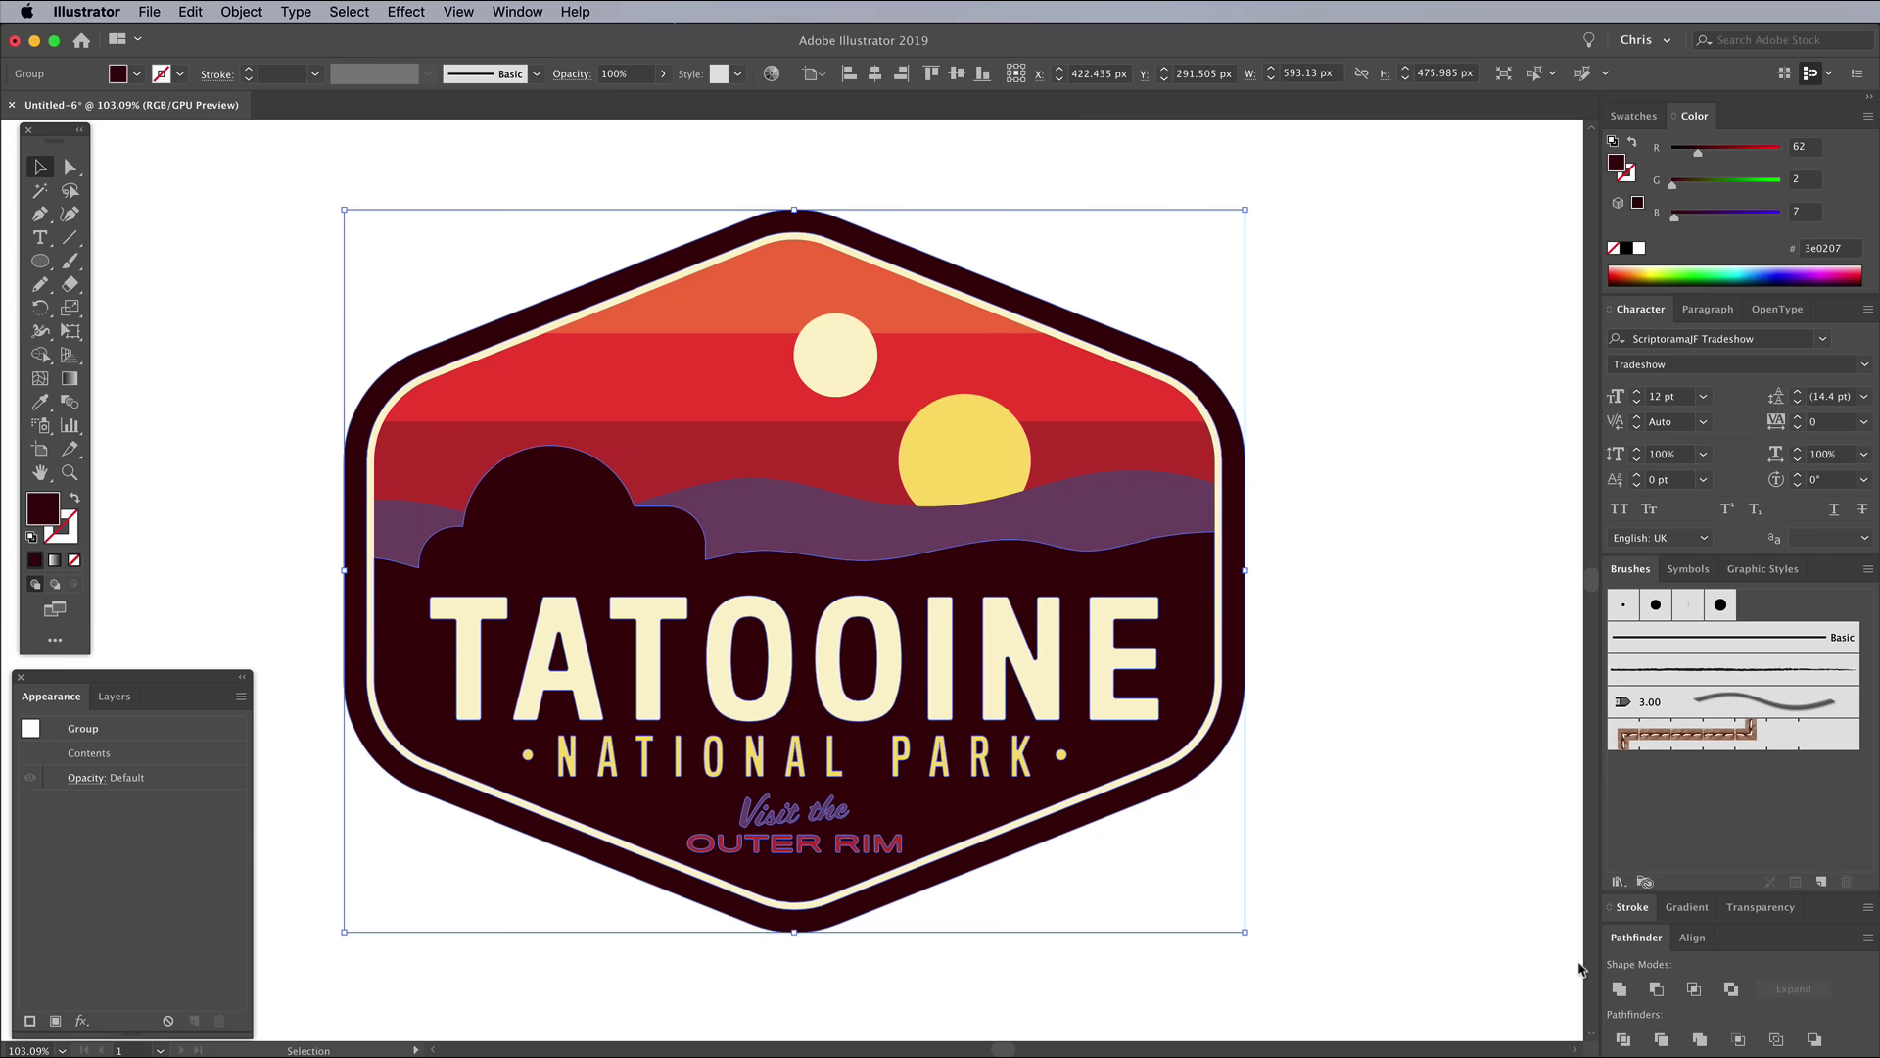
Select every piece with the upper sun's cream fill colour and unite them.
click(828, 355)
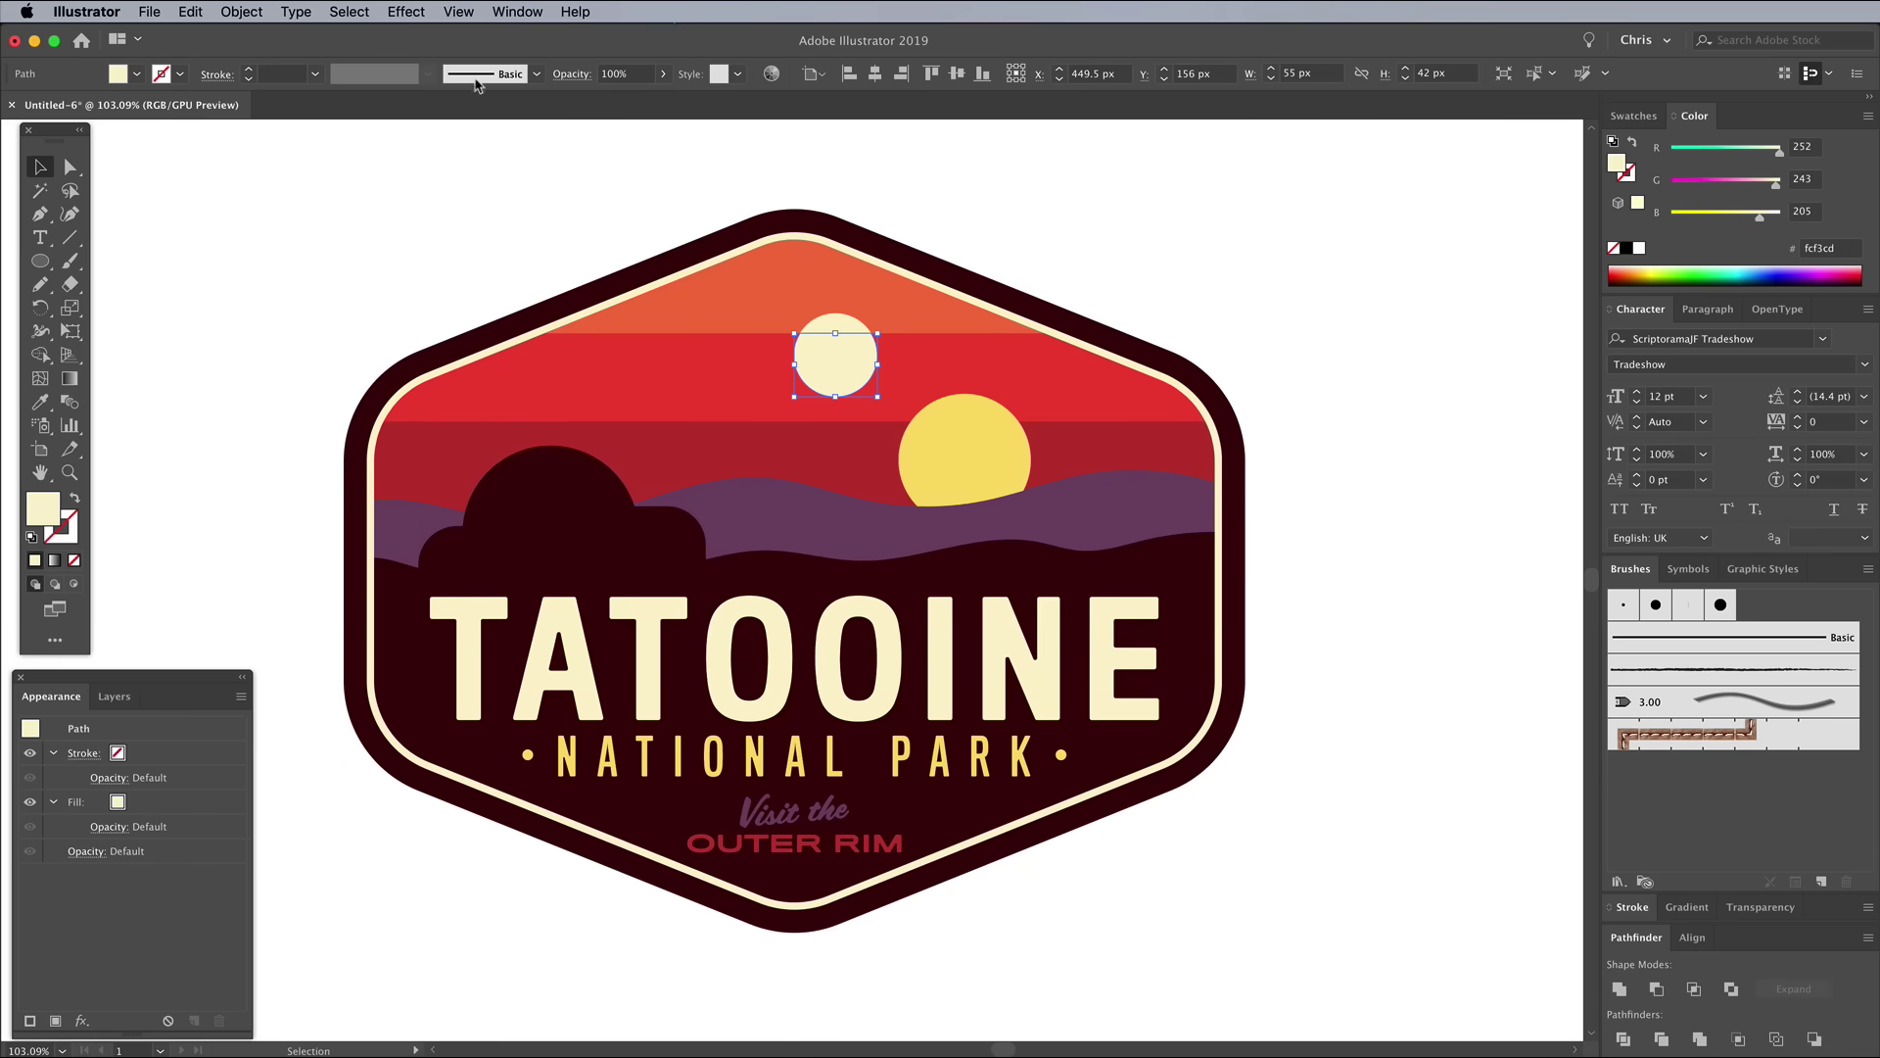
click(363, 11)
mouse_move(411, 210)
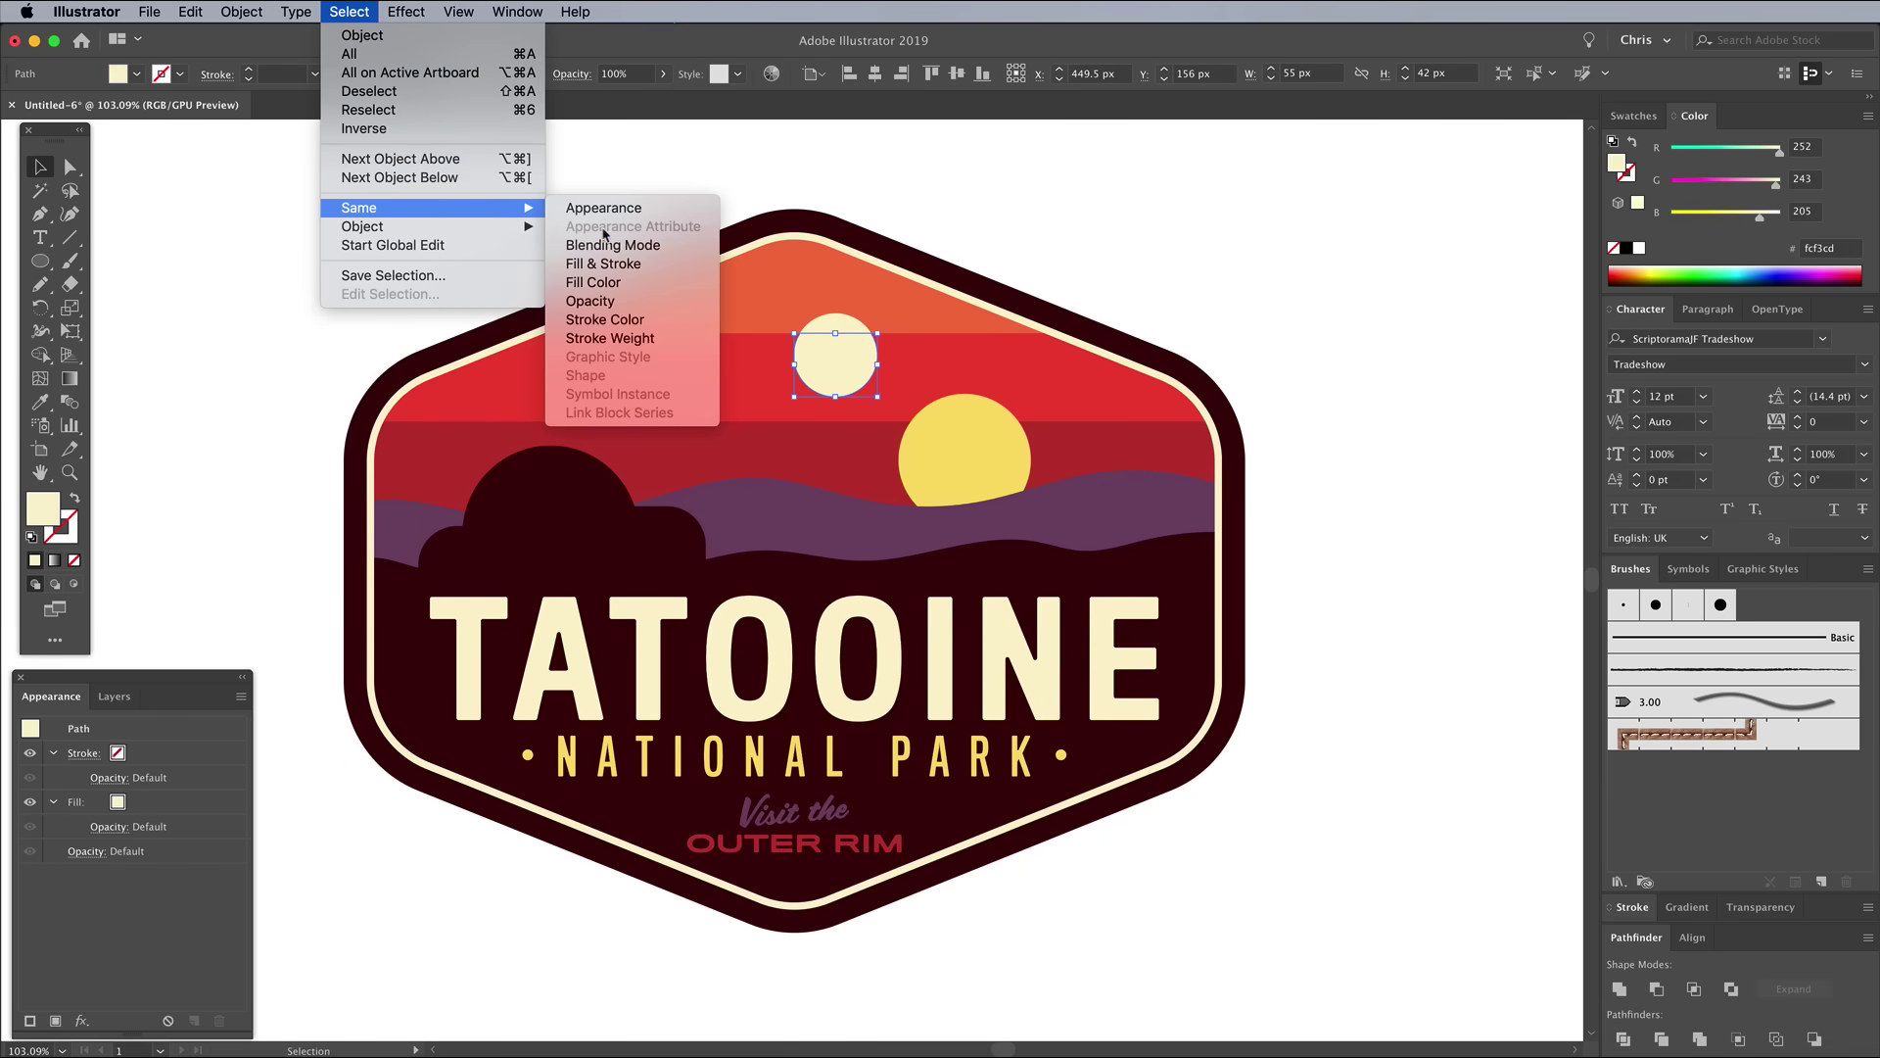
click(593, 282)
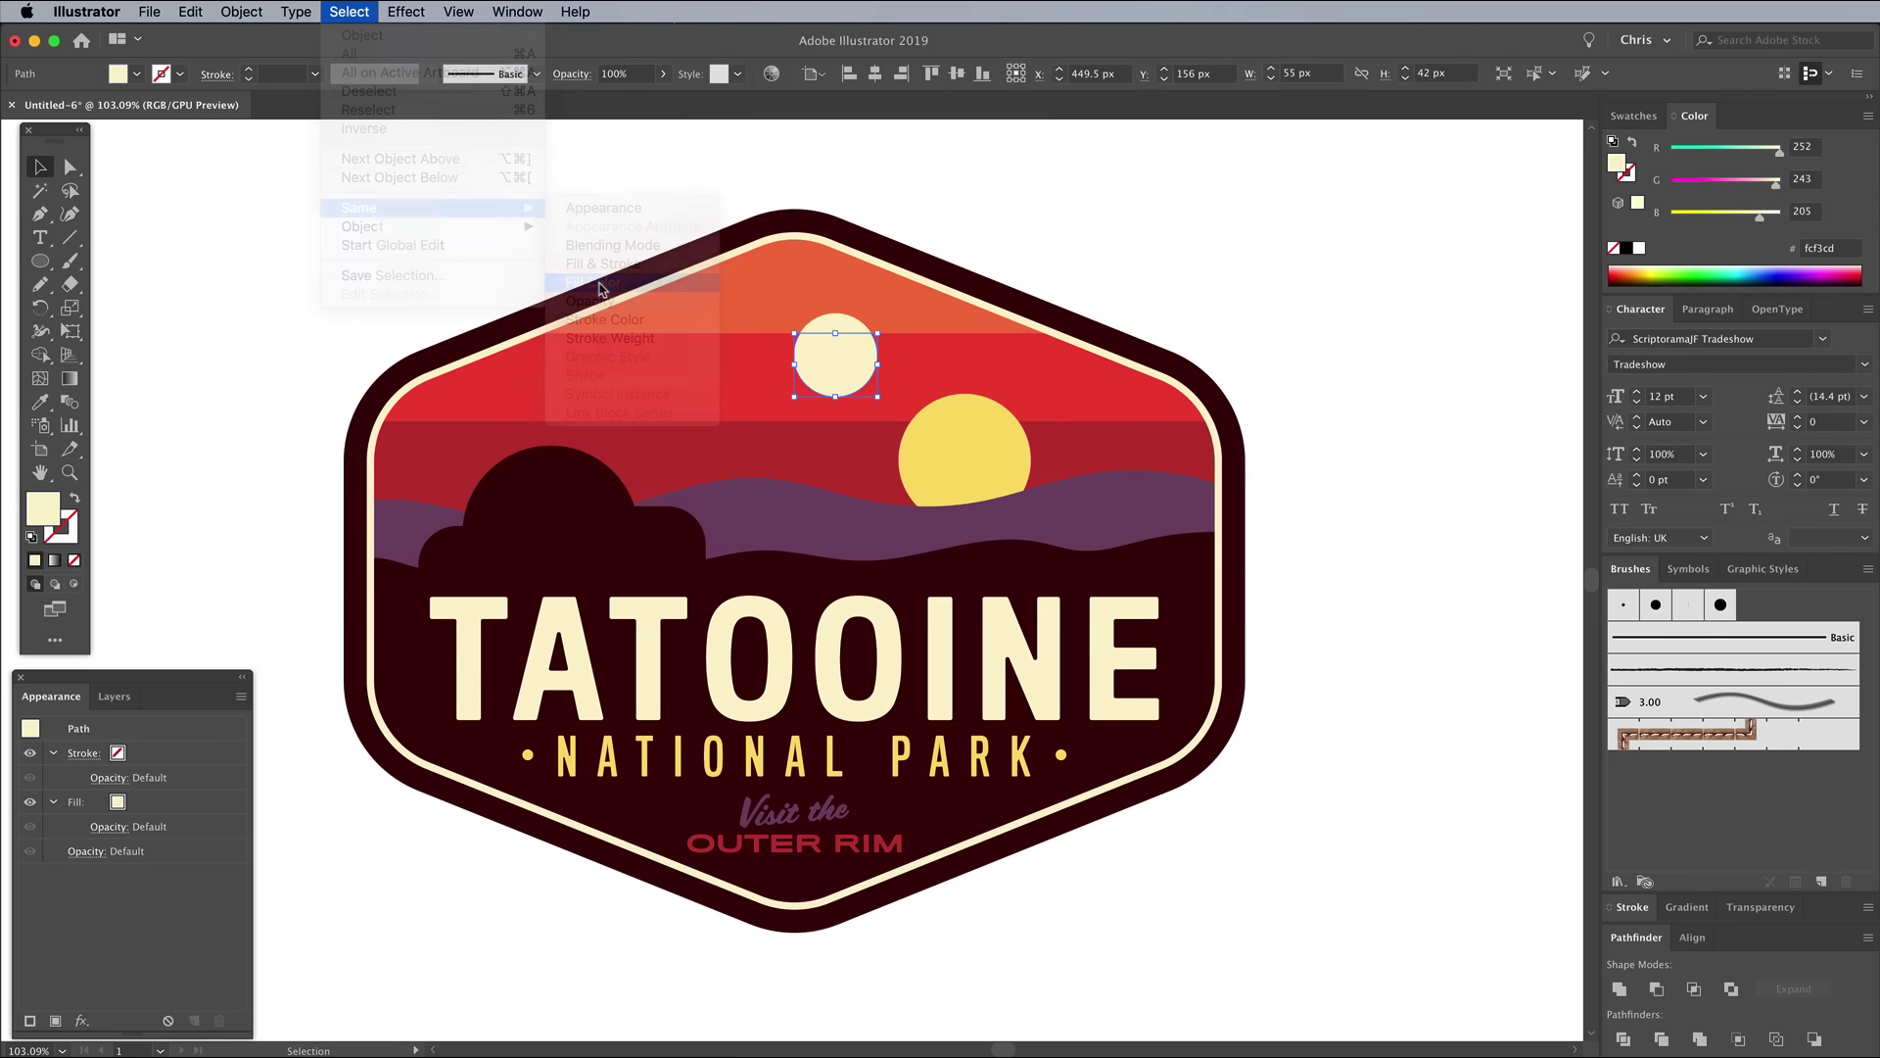
click(1622, 991)
Select every piece with the lower sun's yellow fill colour and unite them.
click(1019, 494)
click(363, 12)
mouse_move(411, 210)
click(592, 282)
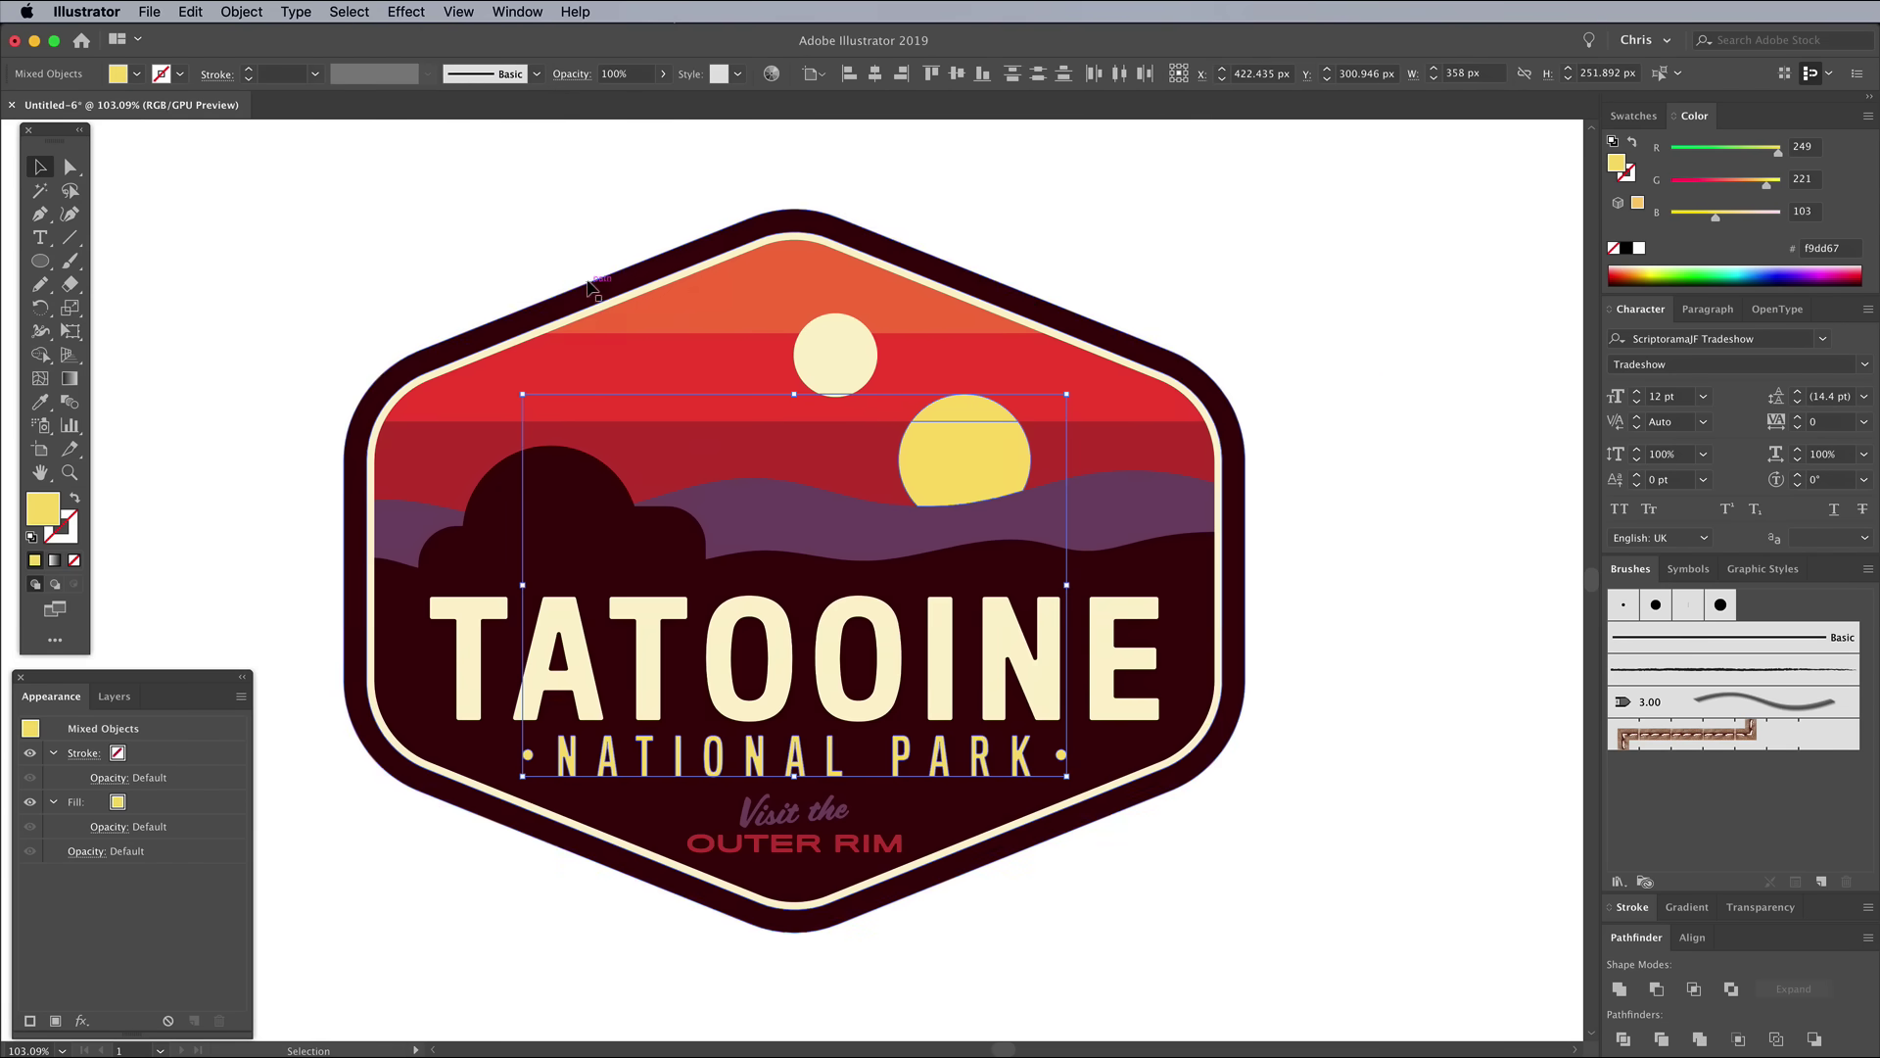
click(1622, 991)
Select every piece with the uppermost orange sky band's fill colour and unite them.
click(759, 308)
click(364, 11)
click(710, 300)
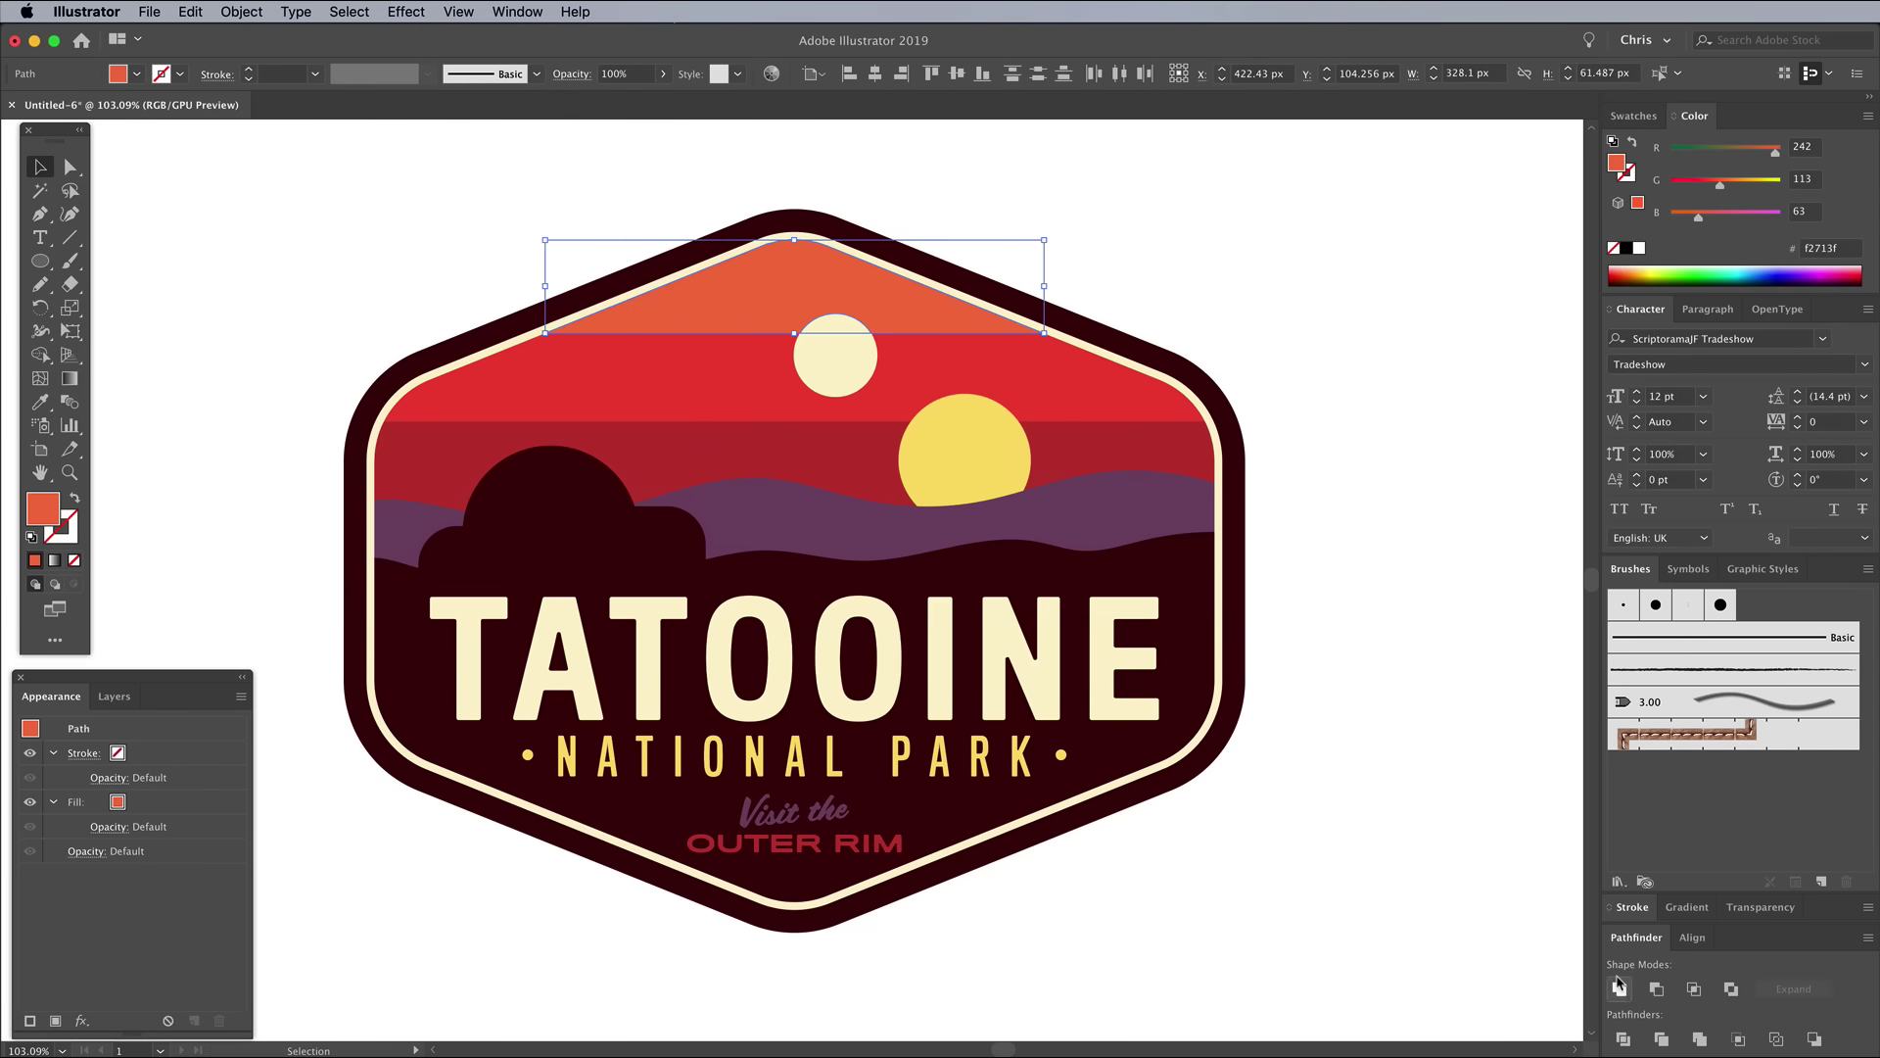
click(1619, 987)
Select every piece sharing the bright red sky band's fill colour.
click(1077, 377)
click(349, 12)
click(710, 284)
Select every piece with the dark red sky band's fill colour and unite them.
click(744, 445)
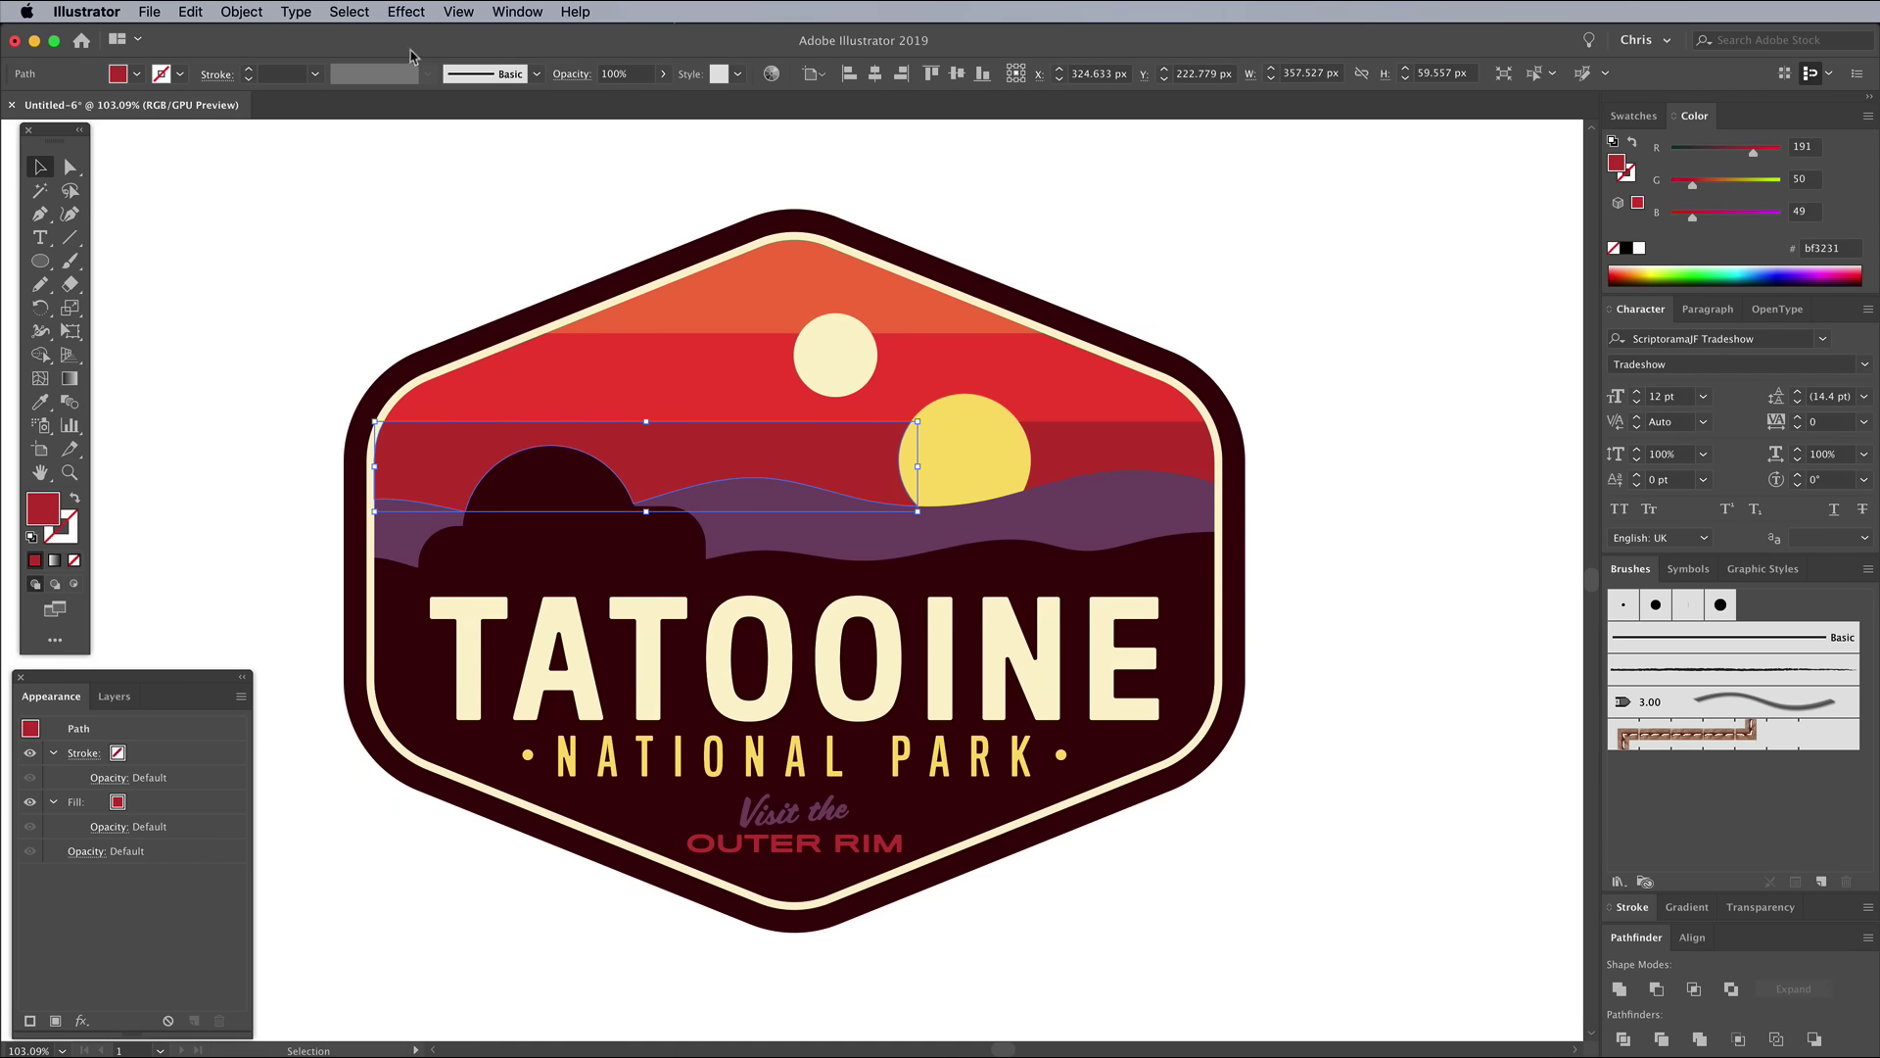
click(348, 12)
click(710, 284)
click(1620, 989)
Select every piece with the purple hills' fill colour, unite them, and clear the selection.
click(862, 519)
click(348, 12)
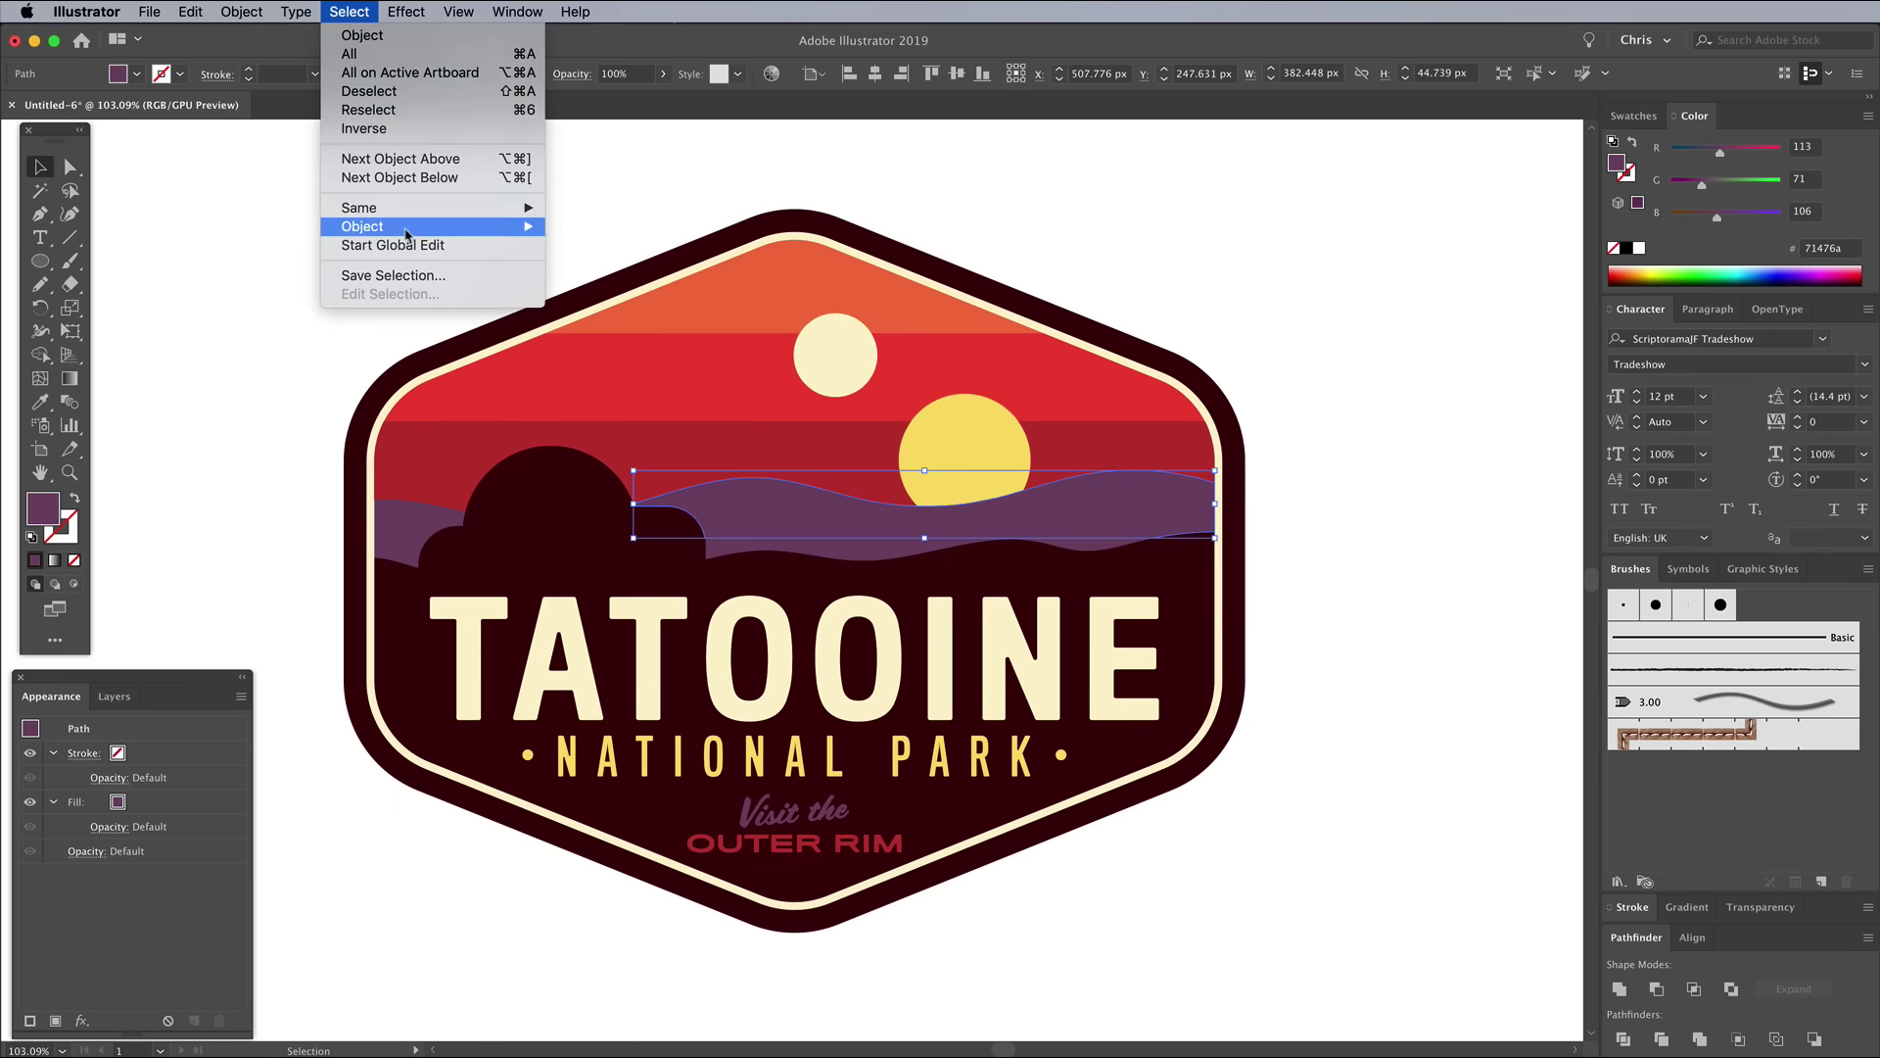
click(710, 284)
click(1620, 989)
click(1326, 663)
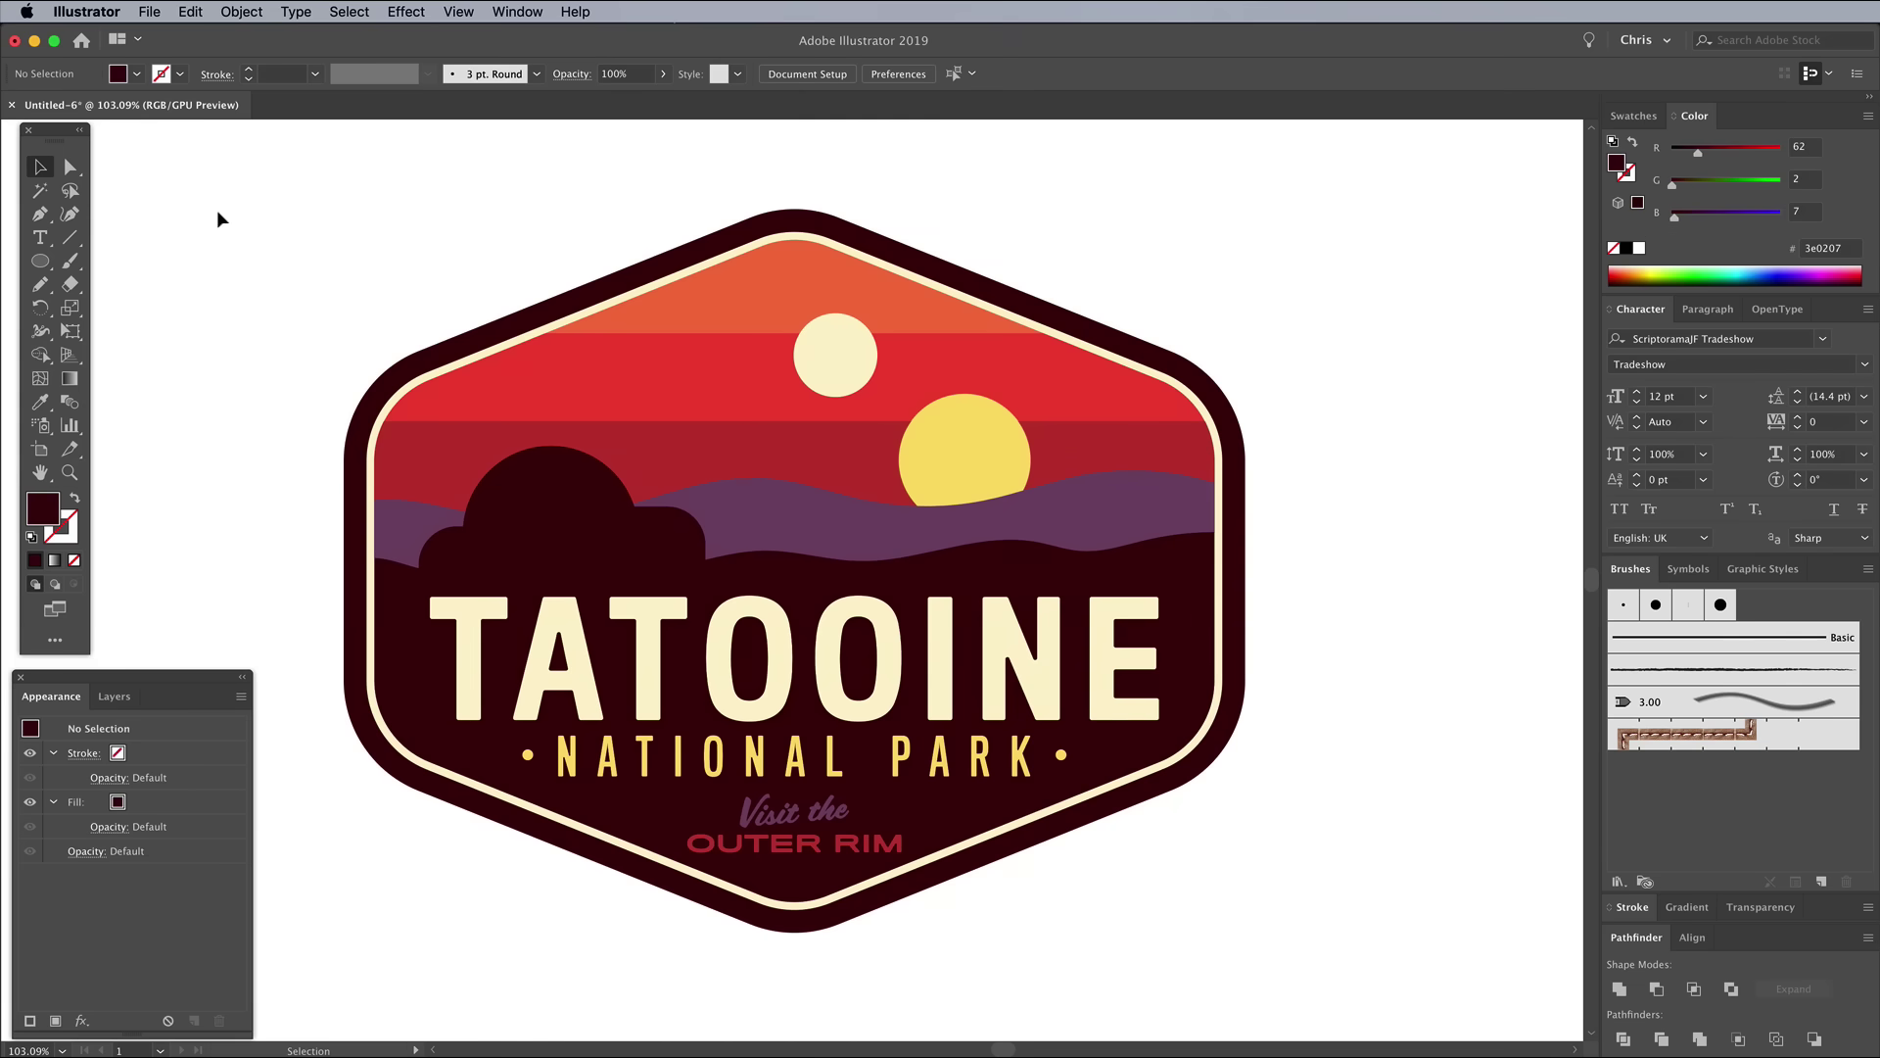
Export the badge to the Desktop in Photoshop (psd) format as Tatooine.psd.
click(149, 11)
mouse_move(193, 333)
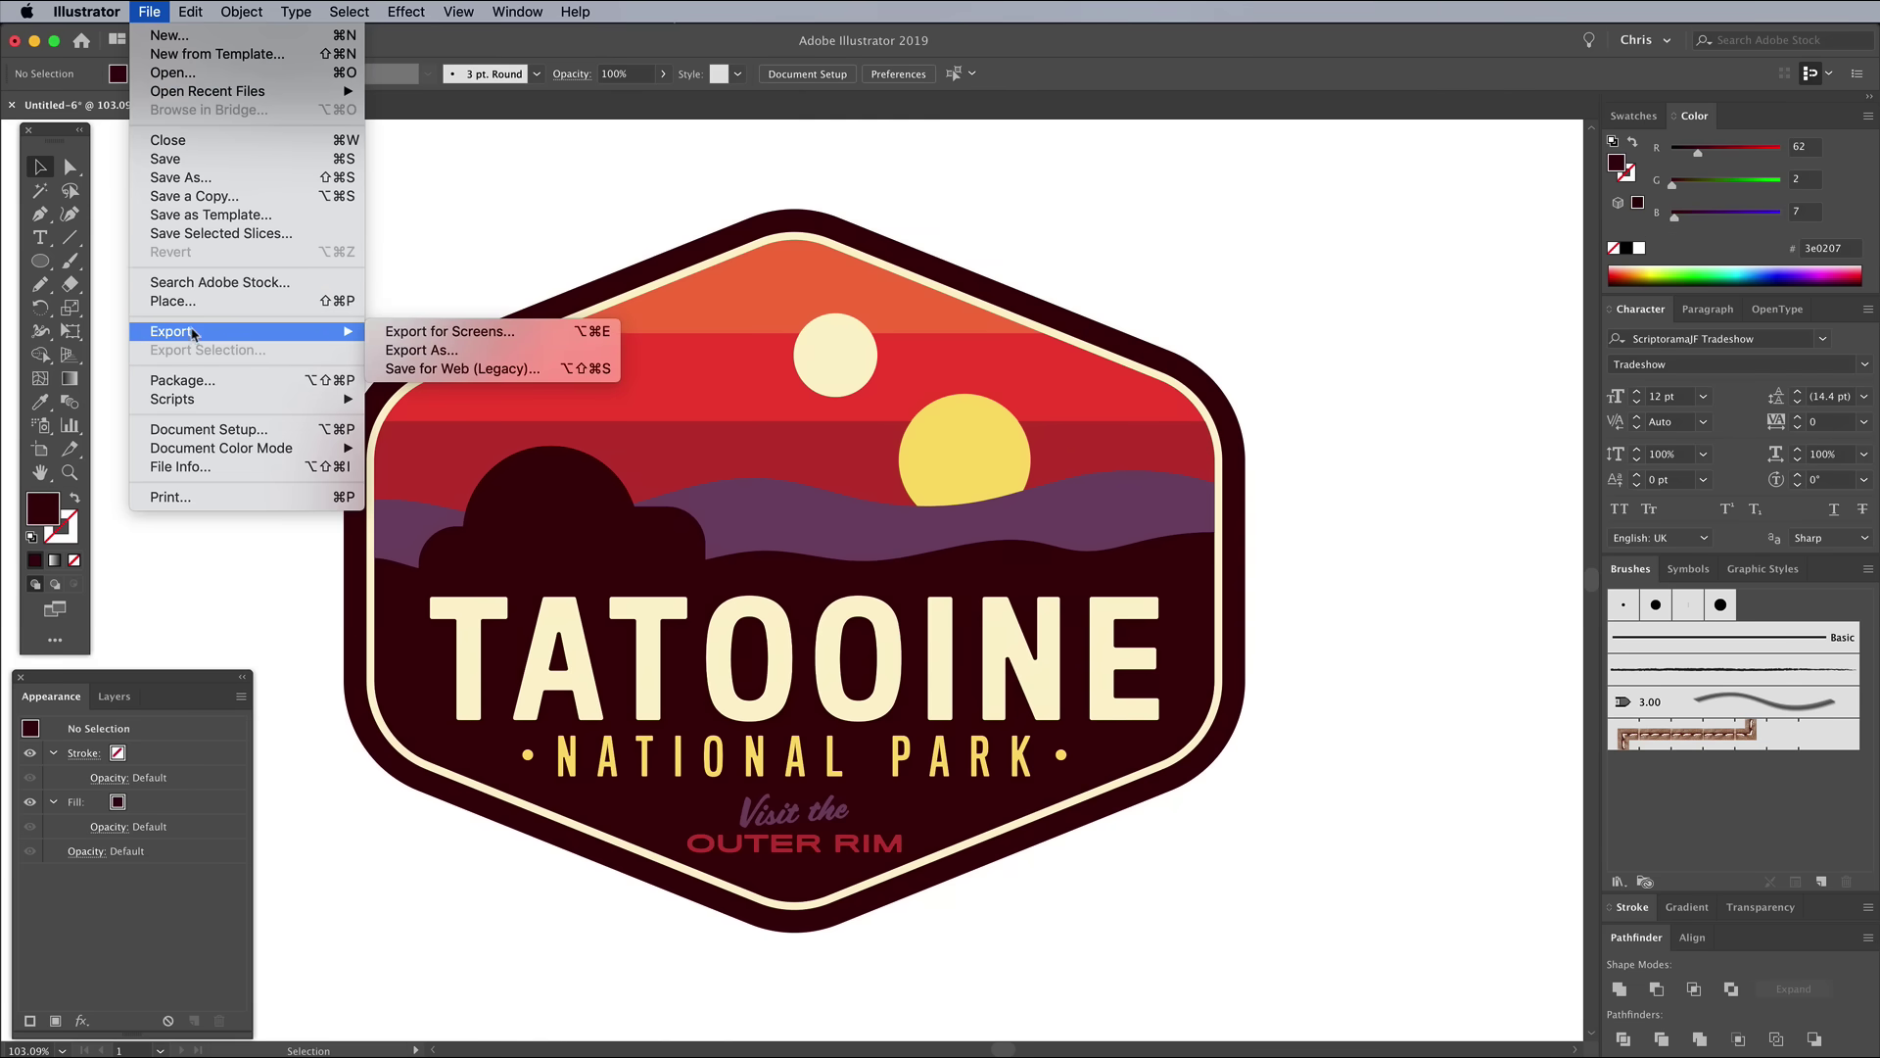
click(421, 349)
click(1248, 434)
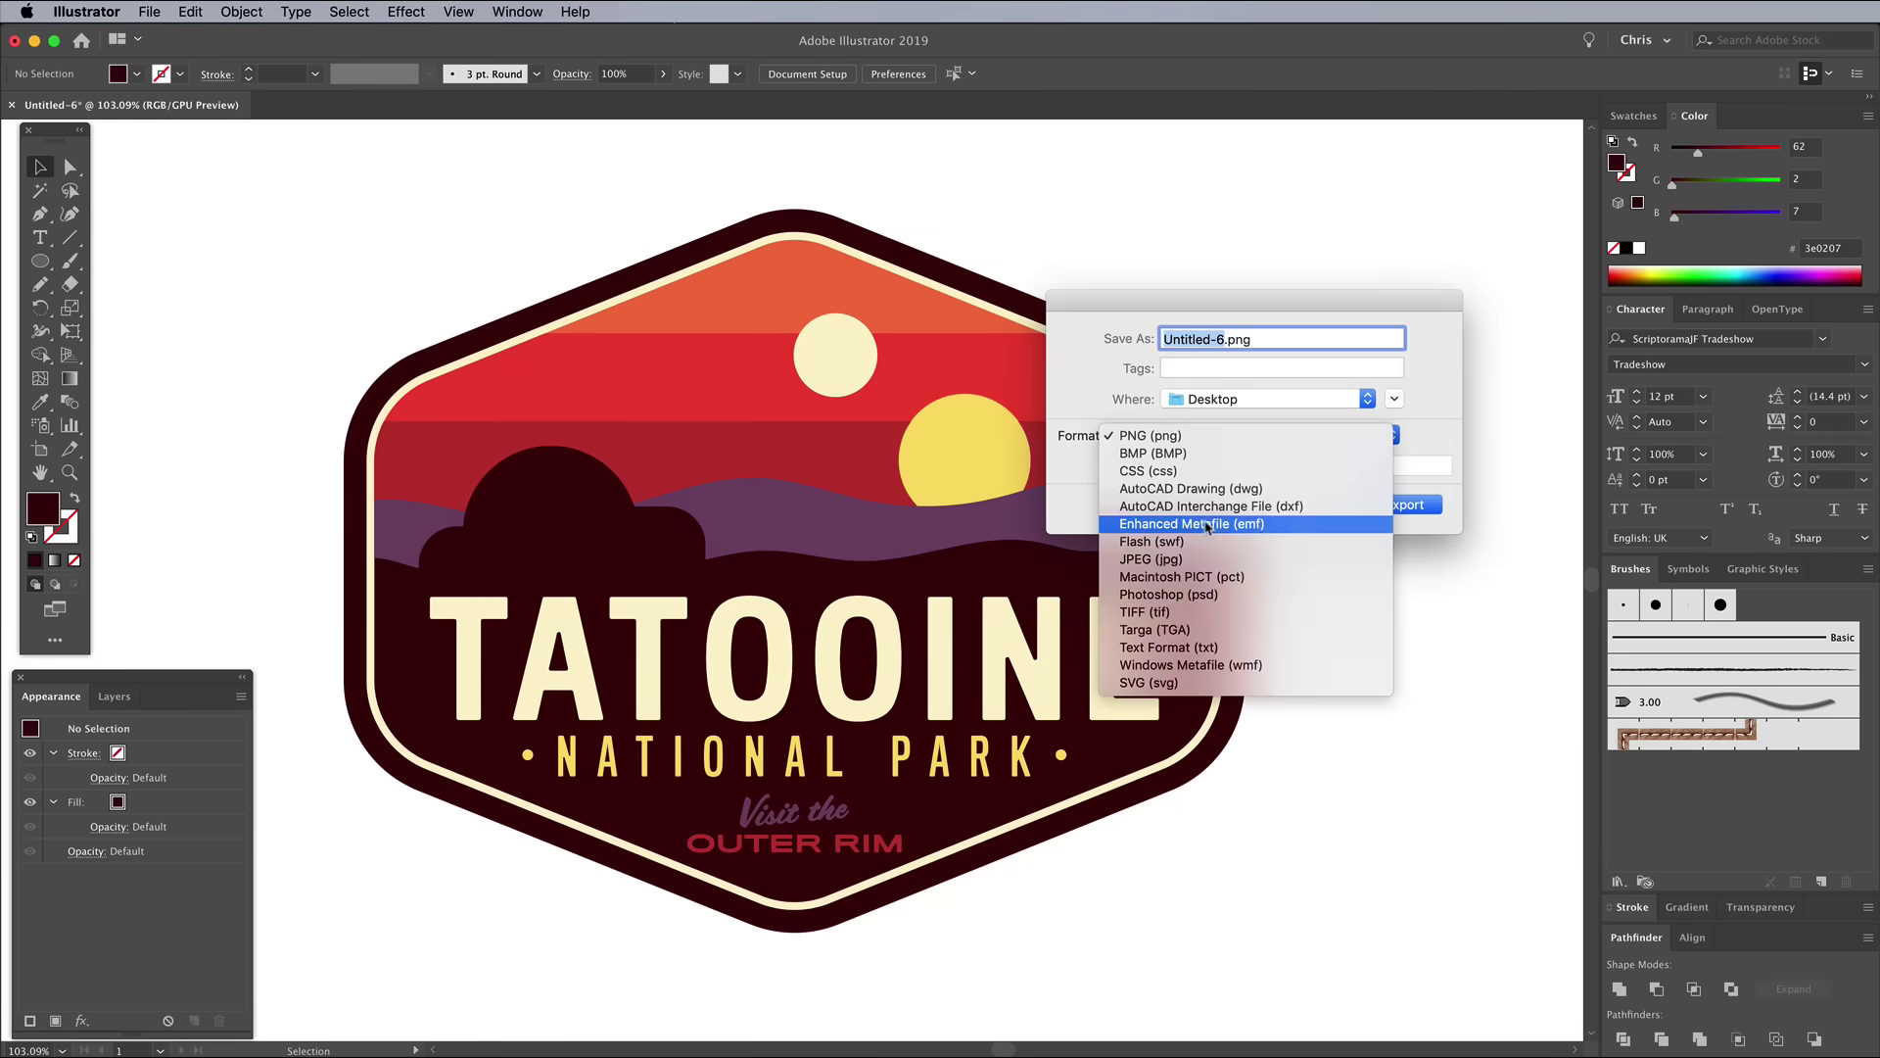
click(1182, 594)
text(Tatooine.psd)
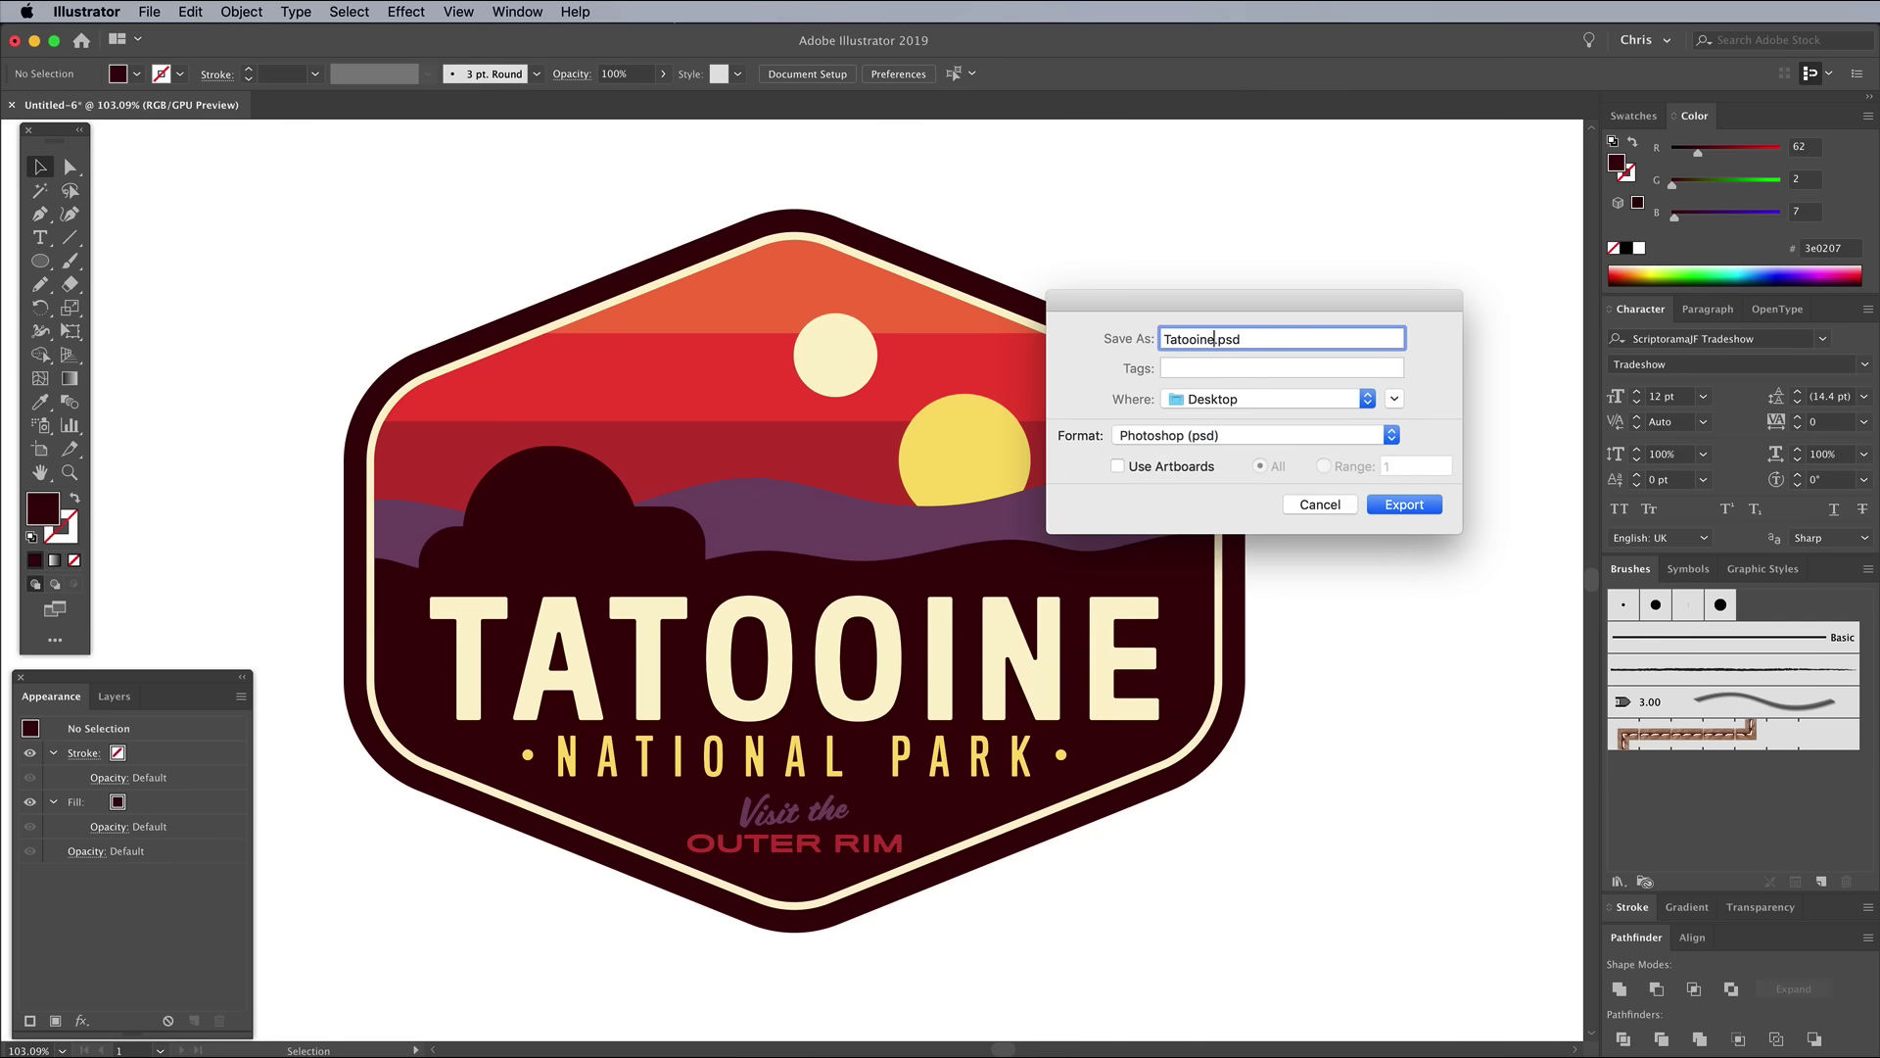
key(Return)
Set the Photoshop export resolution to High (300 ppi) and complete the export with layers written.
key(Tab)
key(space)
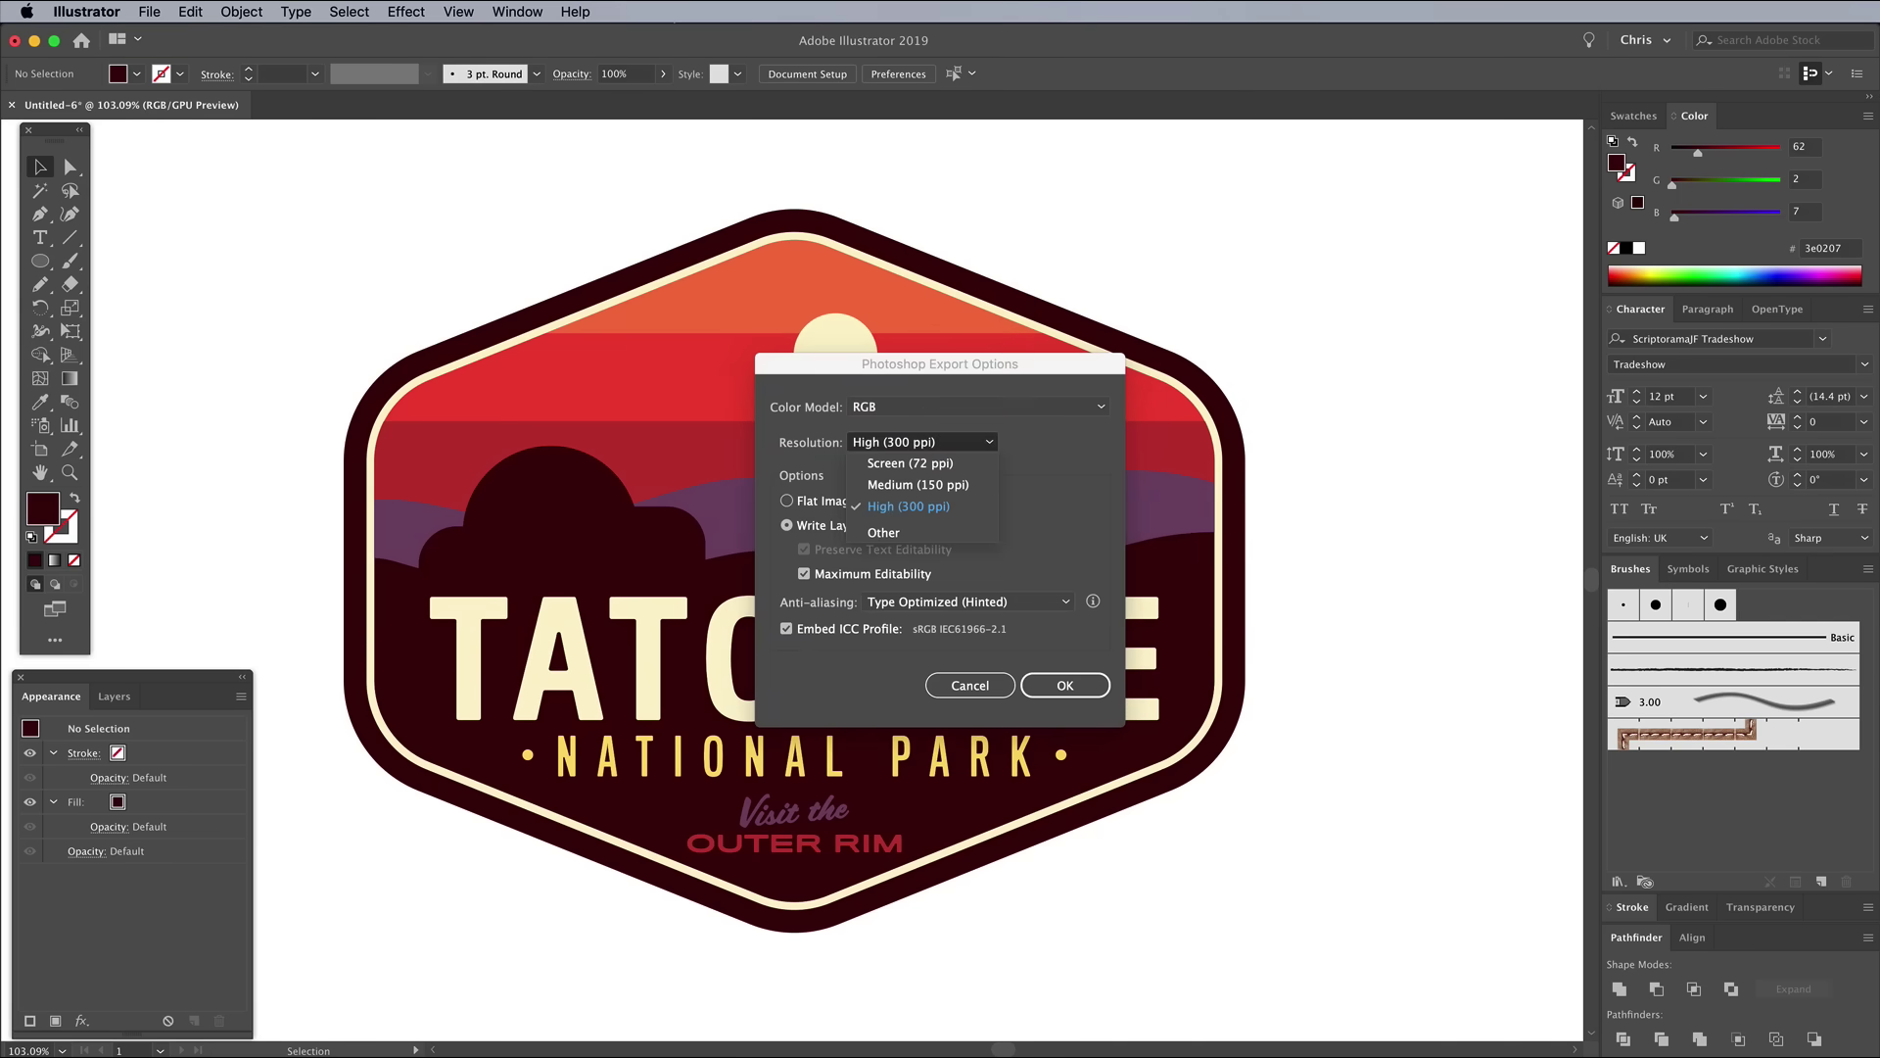
key(Return)
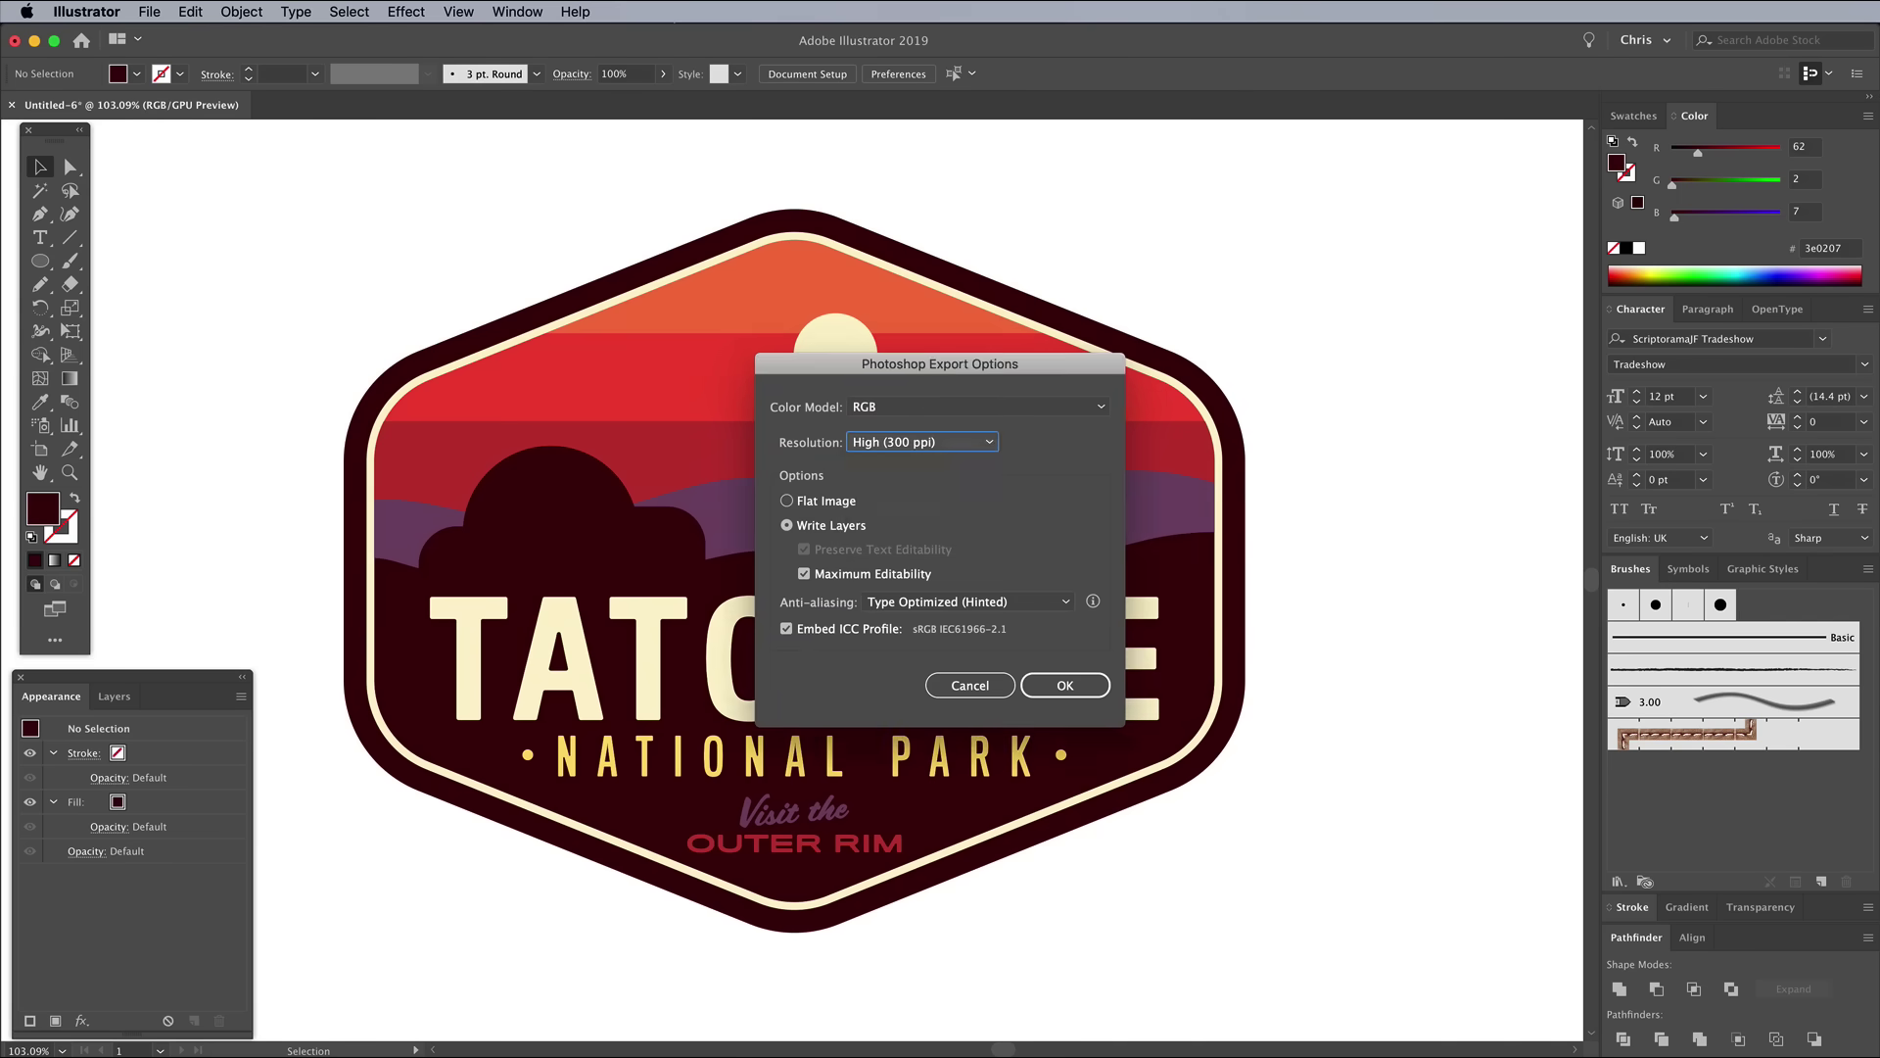
key(Return)
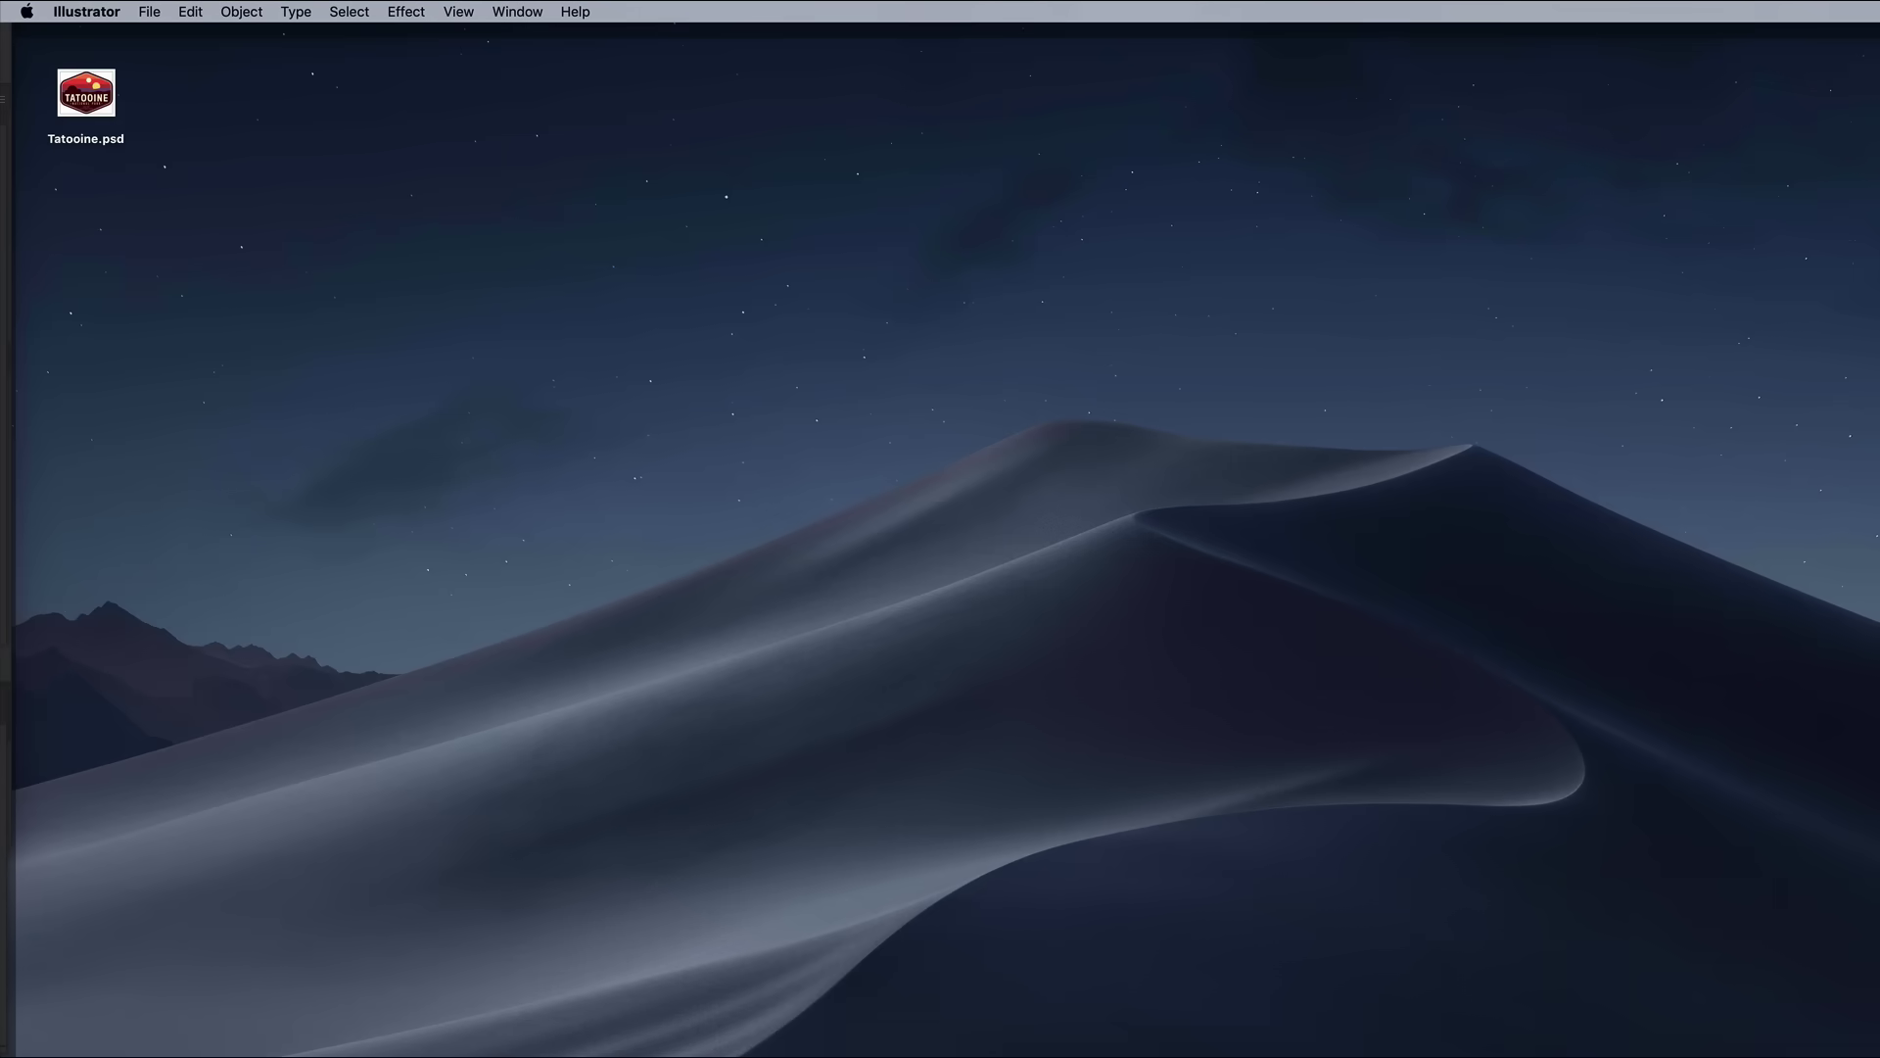
Open Tatooine.psd in Photoshop and enlarge the canvas evenly around the badge with the Crop tool.
double_click(86, 98)
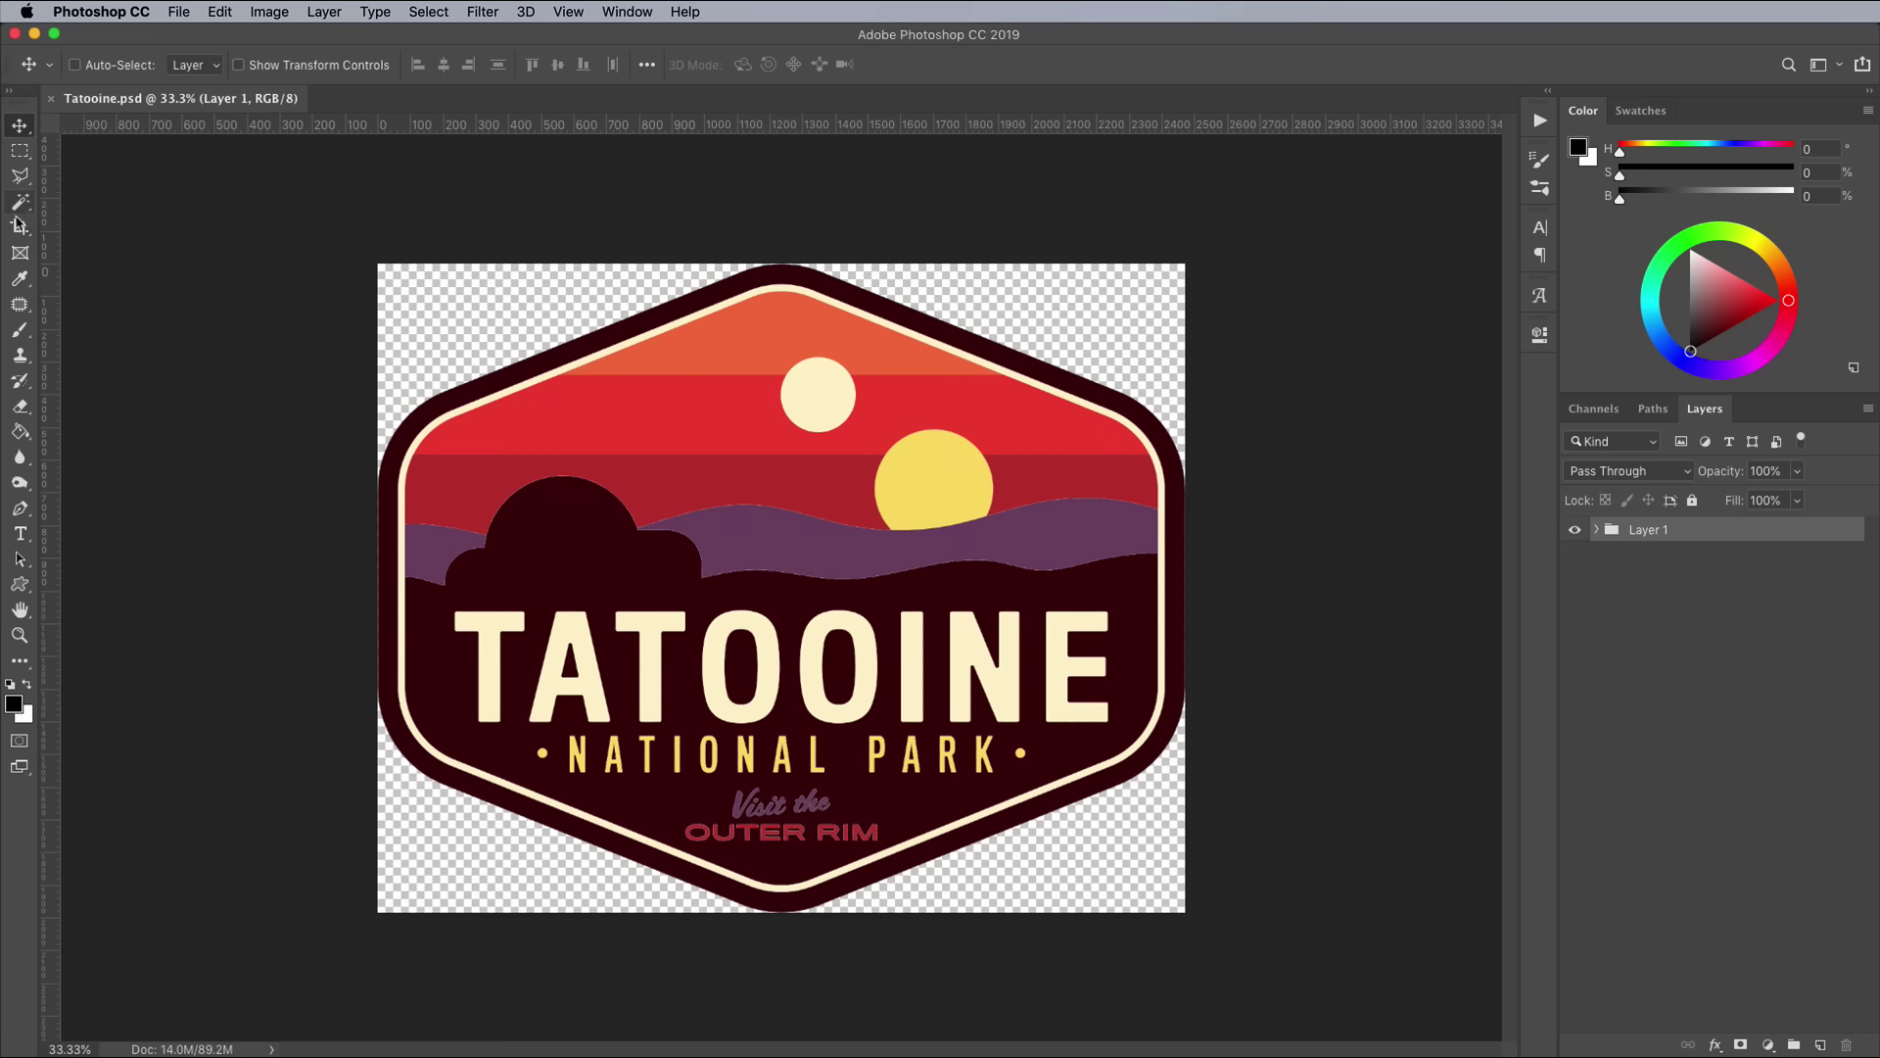
click(19, 224)
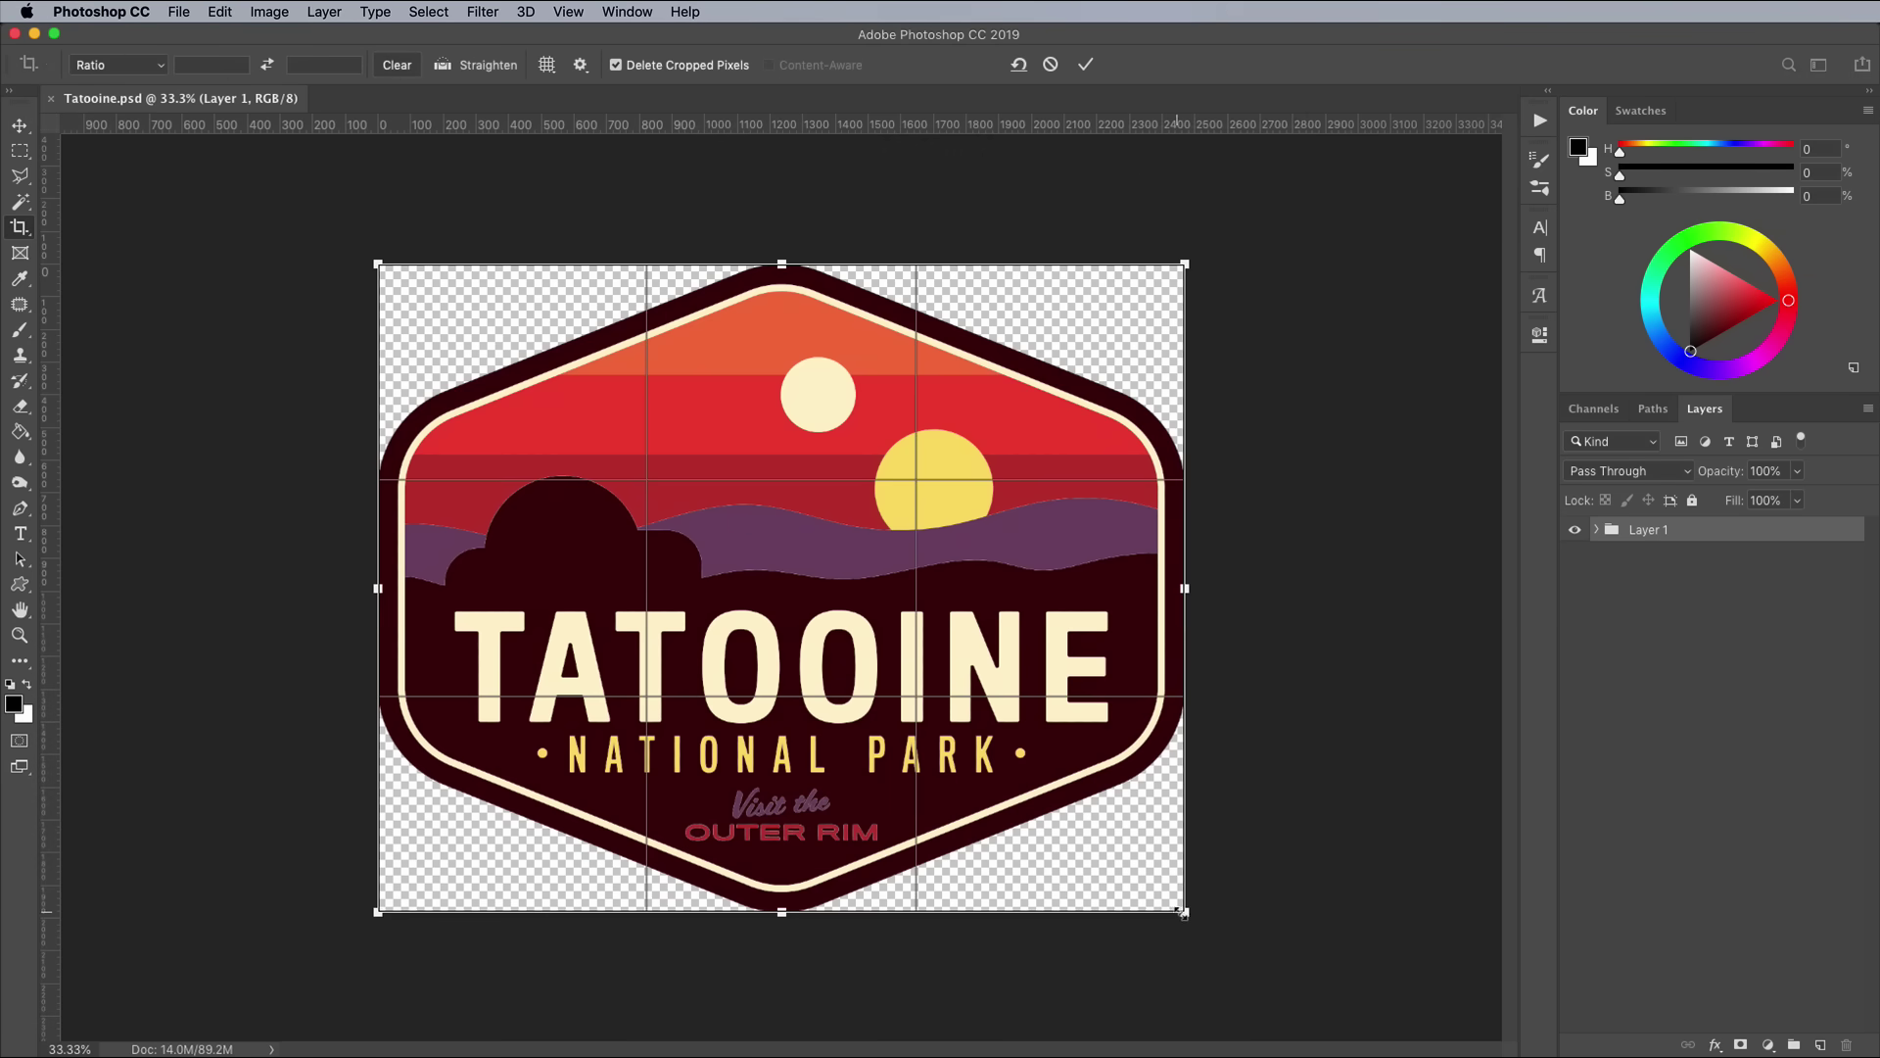
drag(1182, 913, 1324, 1009)
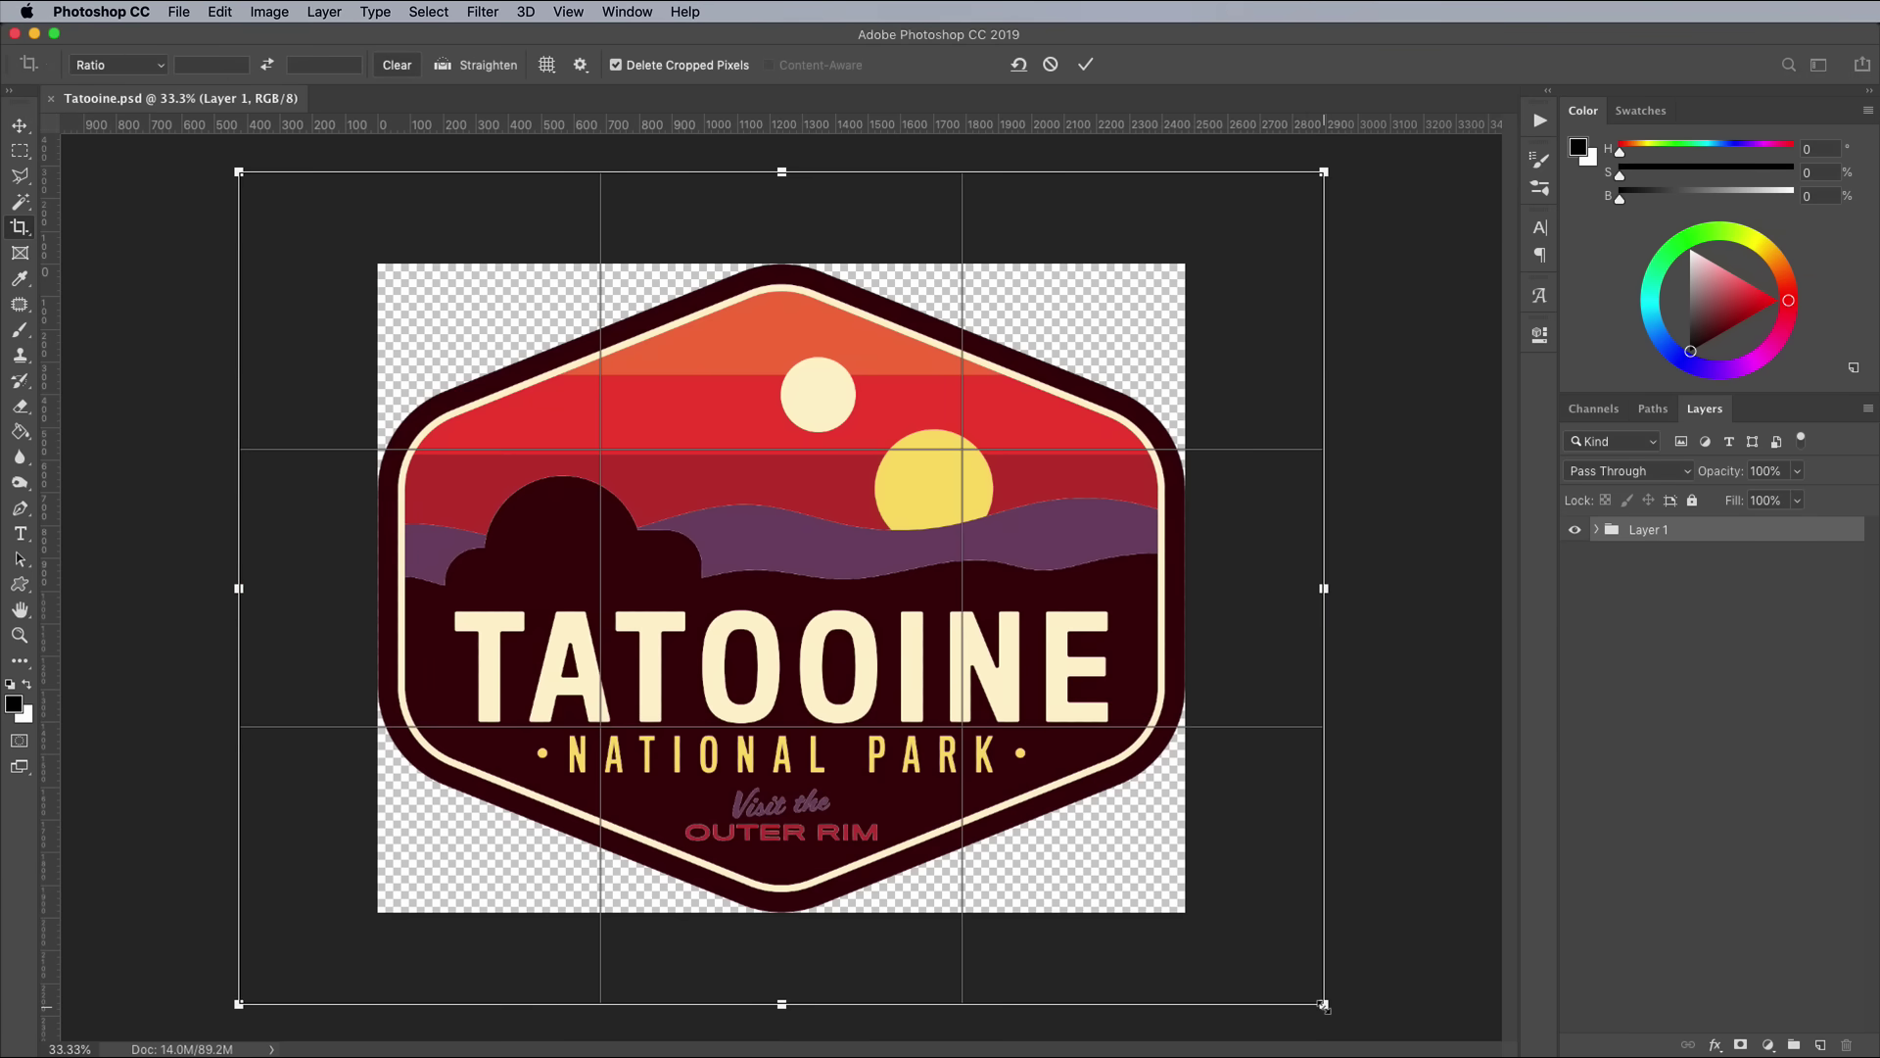
key(Return)
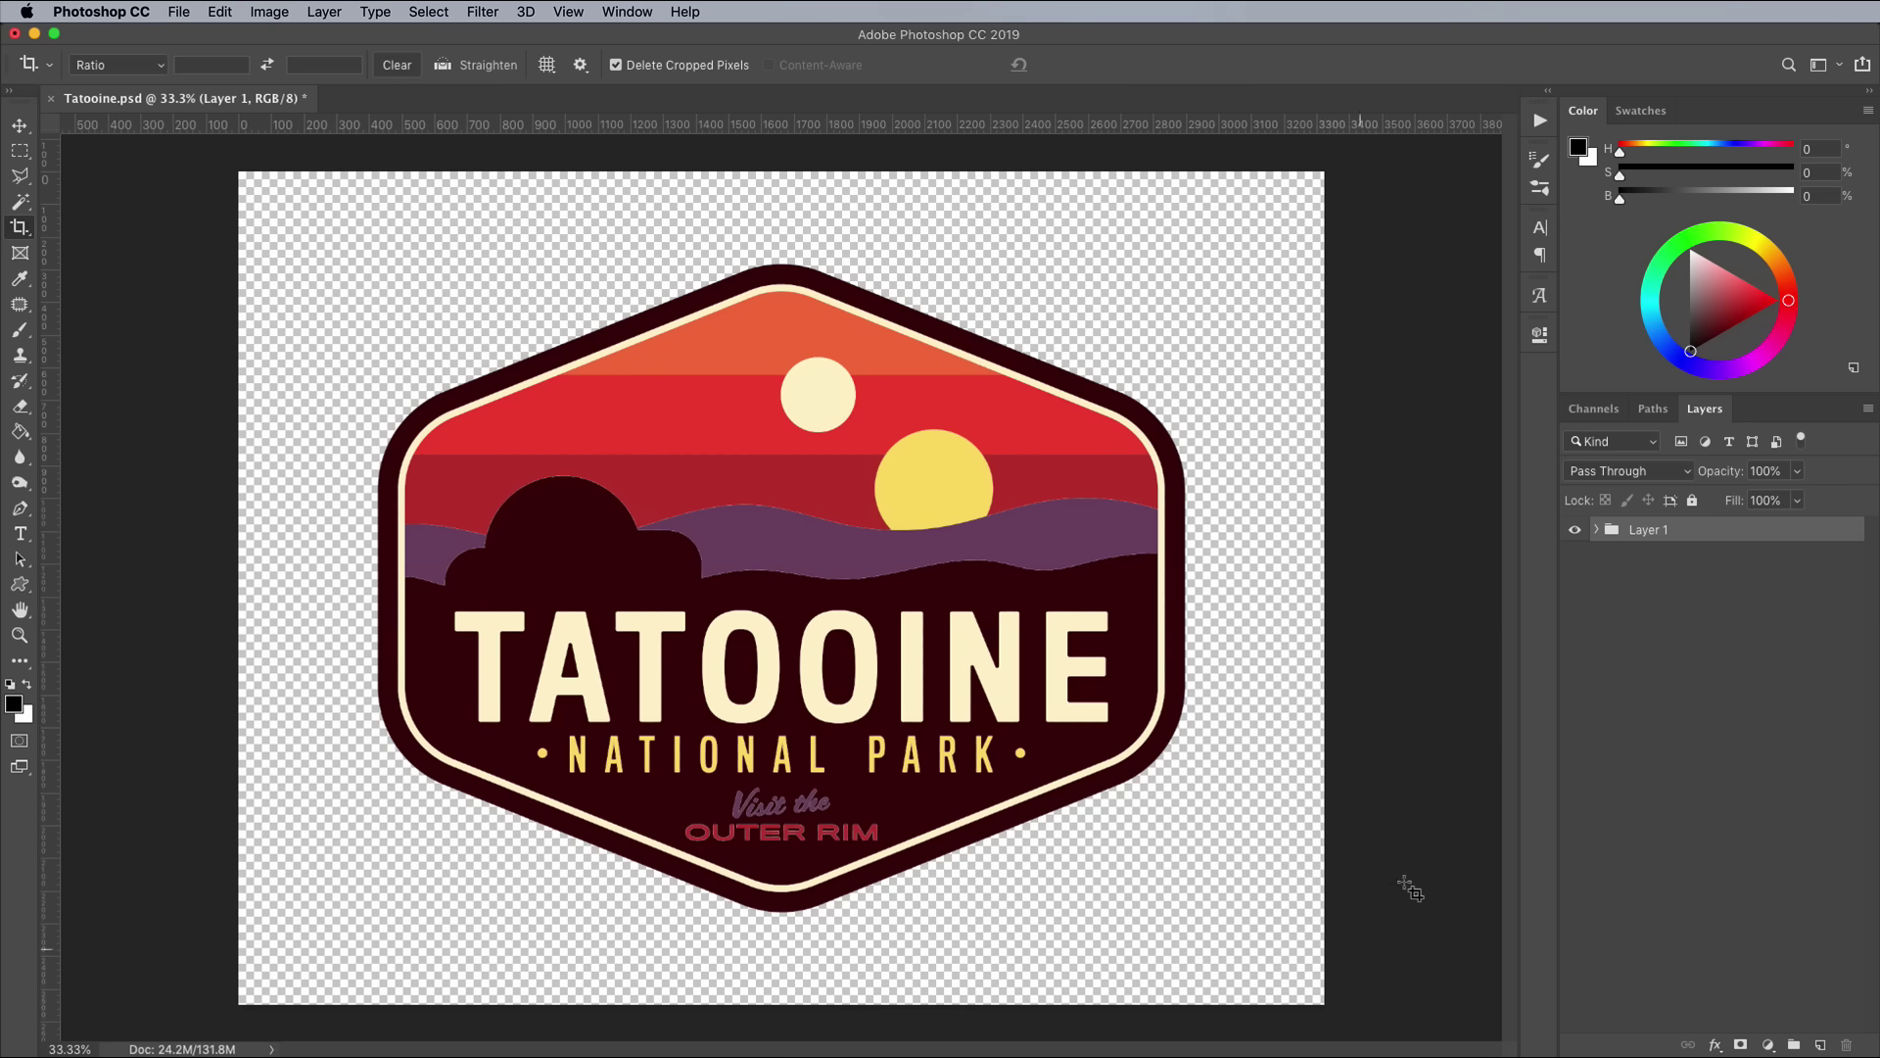
Expand the Layer 1 group and rename its layers from top to bottom Purple, Dark Red, Yellow, White, Brown and Light Red.
click(1596, 530)
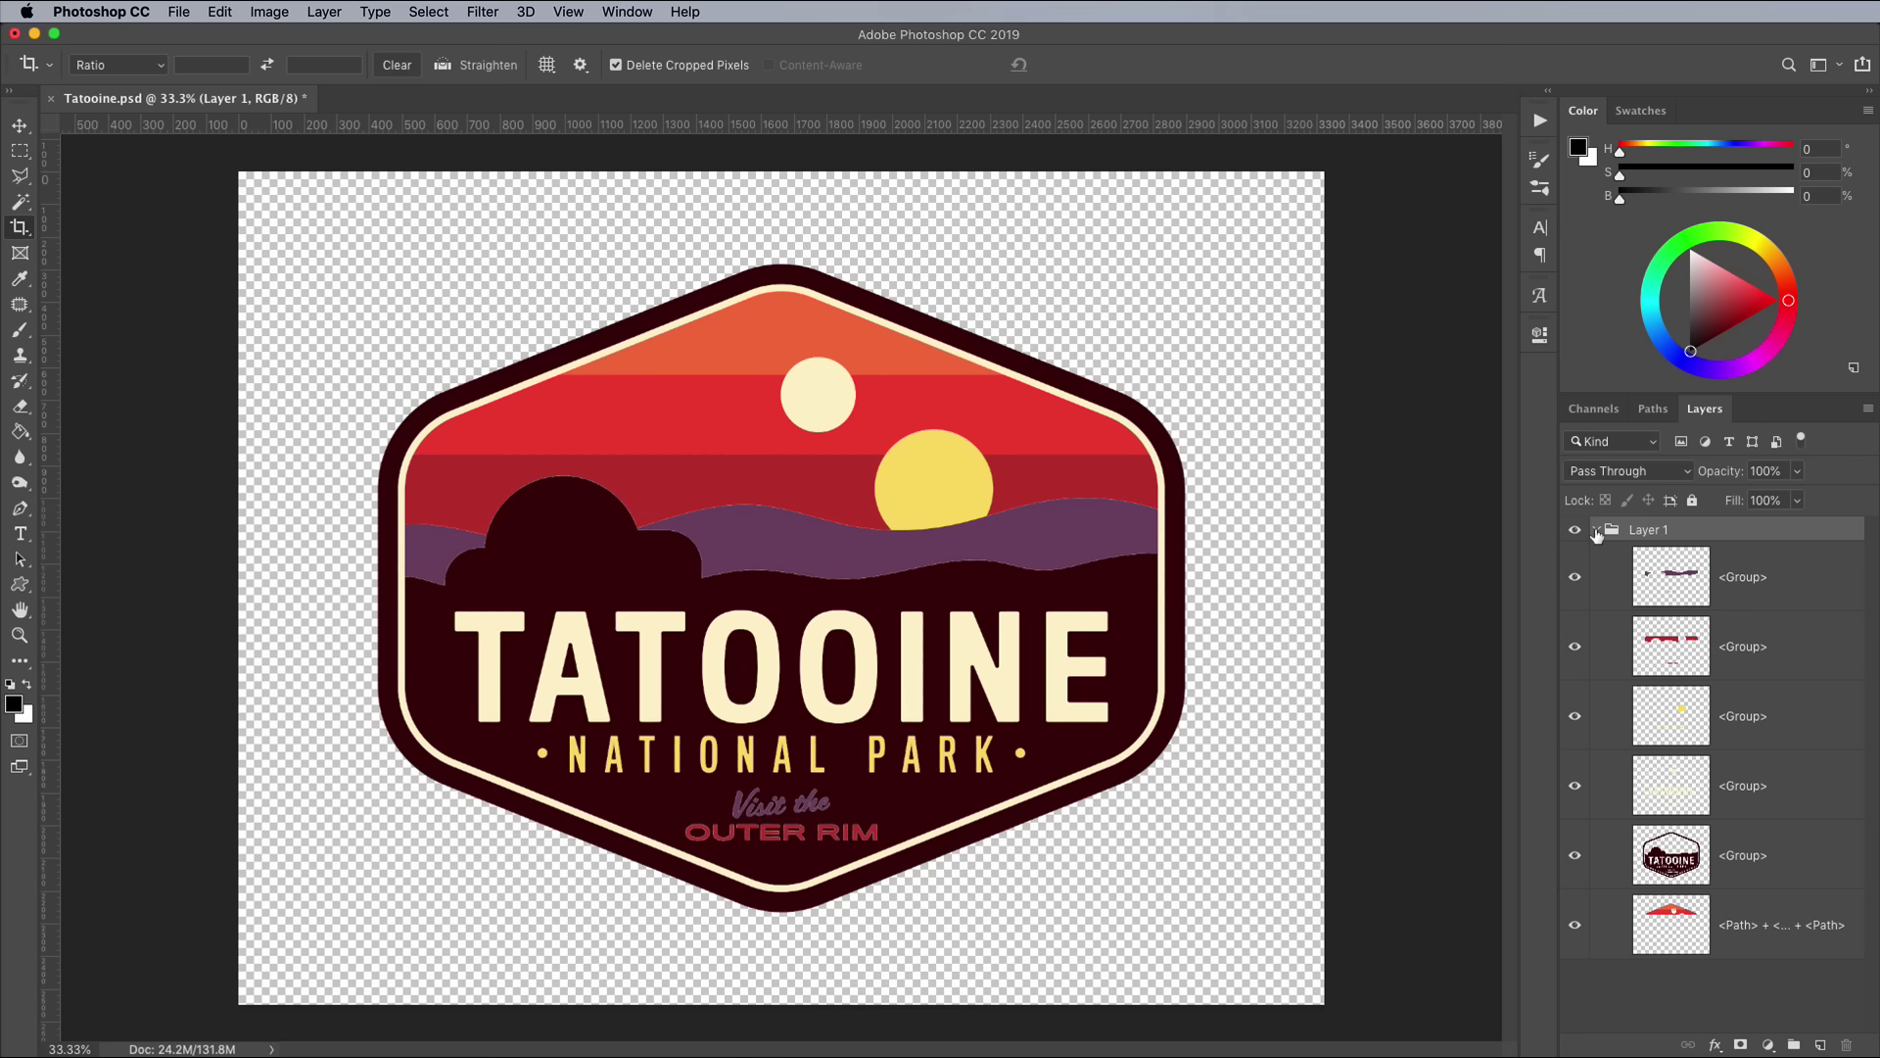
double_click(1750, 581)
text(Purple)
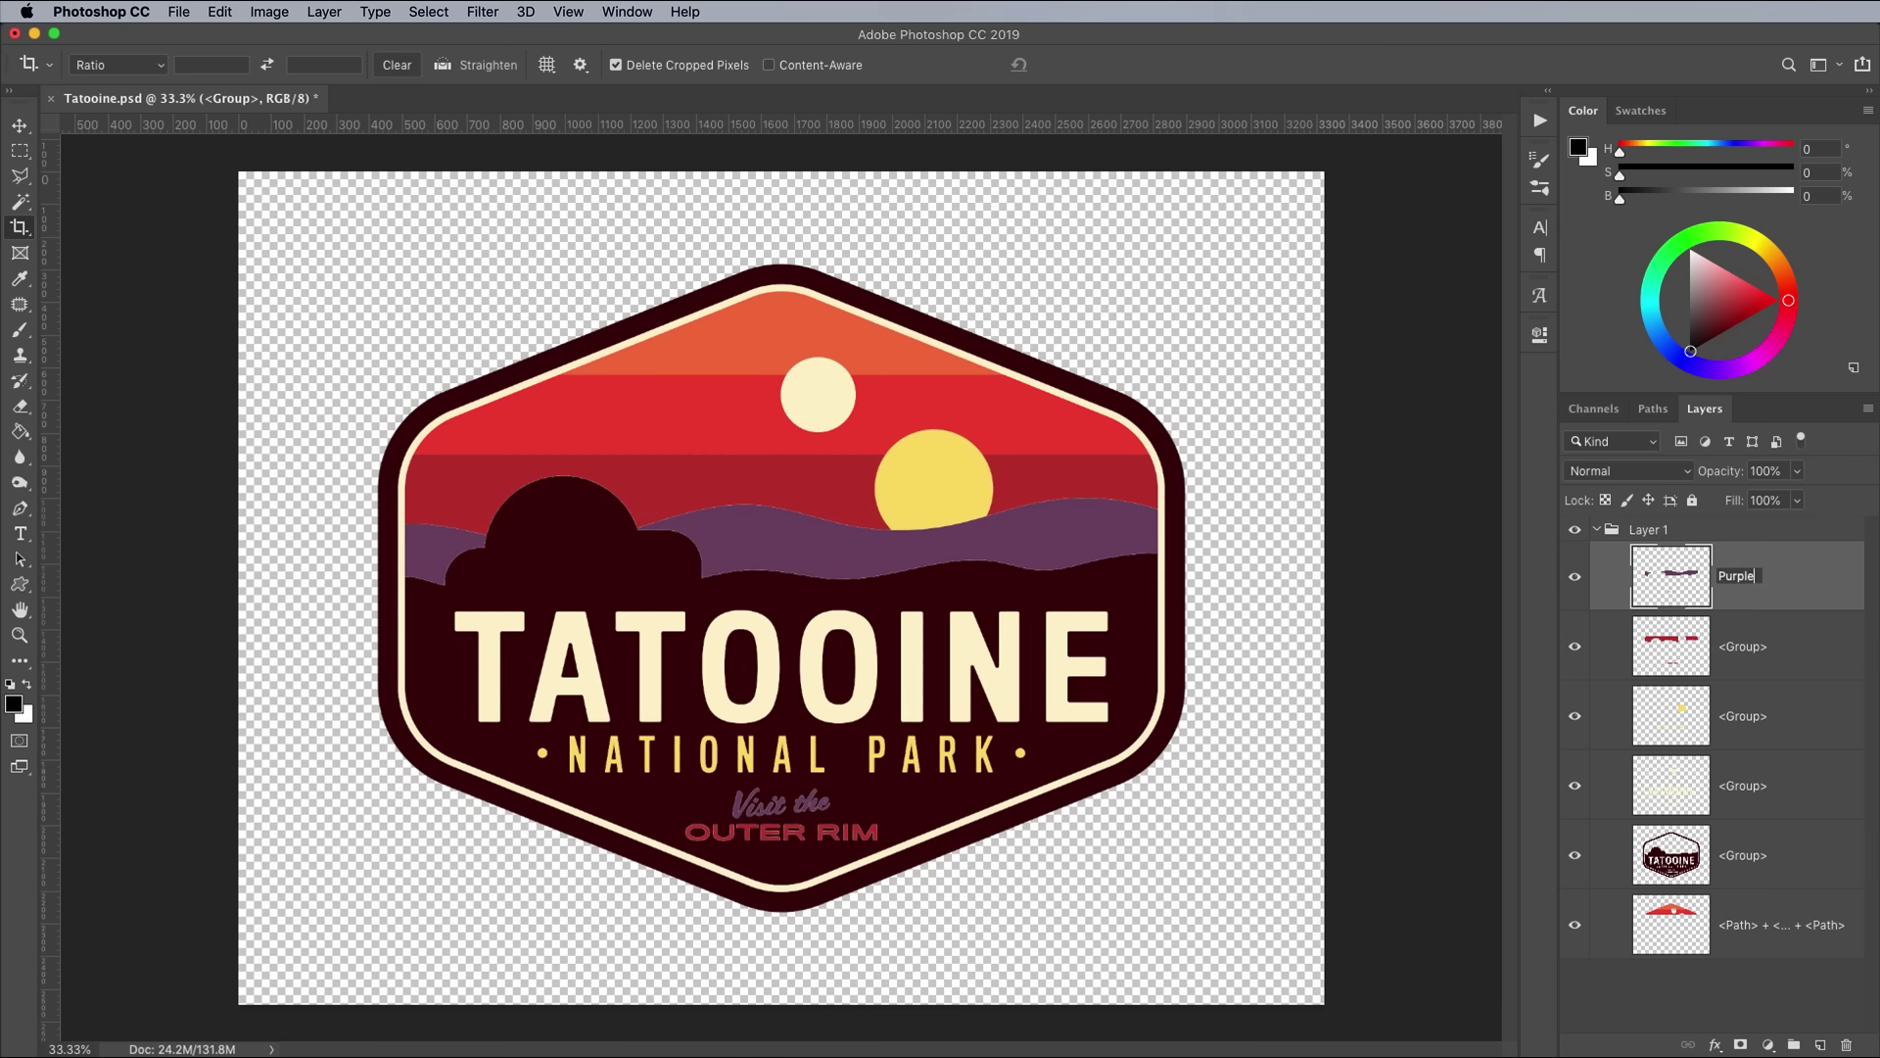
key(Tab)
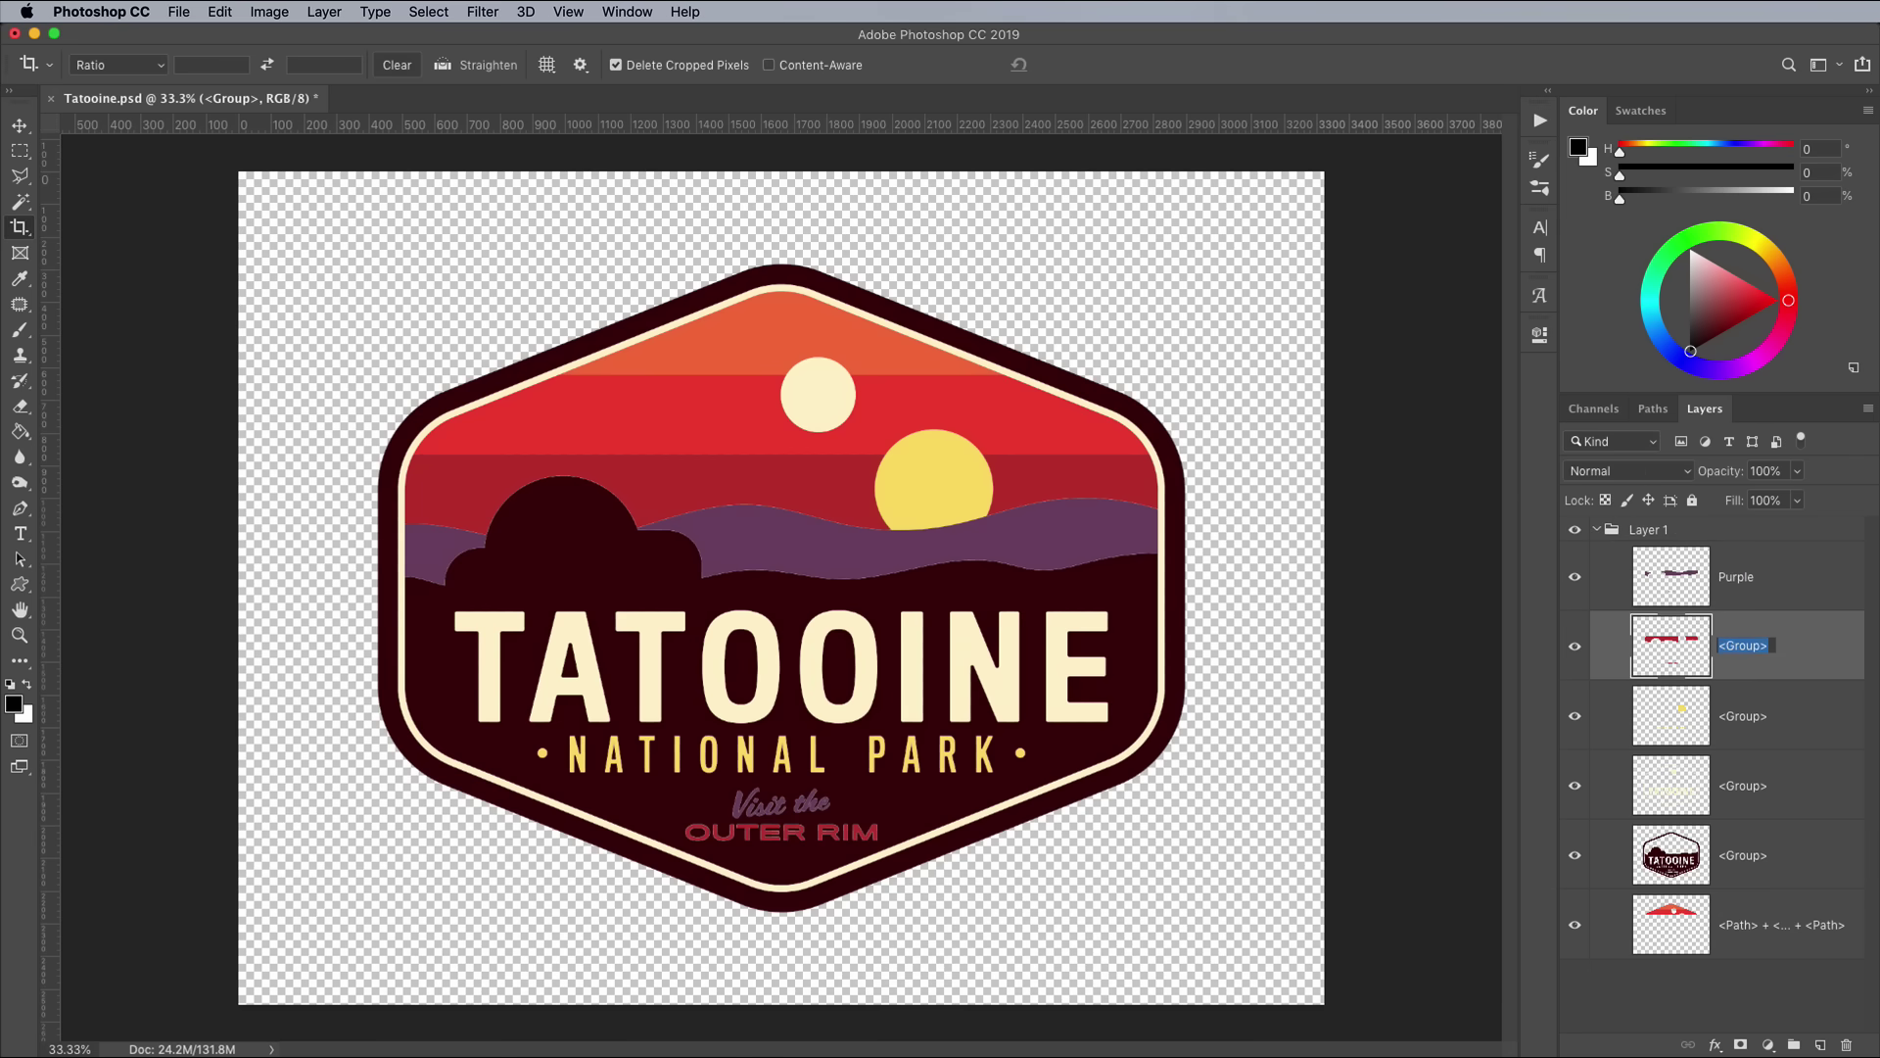
text(Dark Red)
key(Tab)
text(Y)
key(Tab)
text(White)
key(Tab)
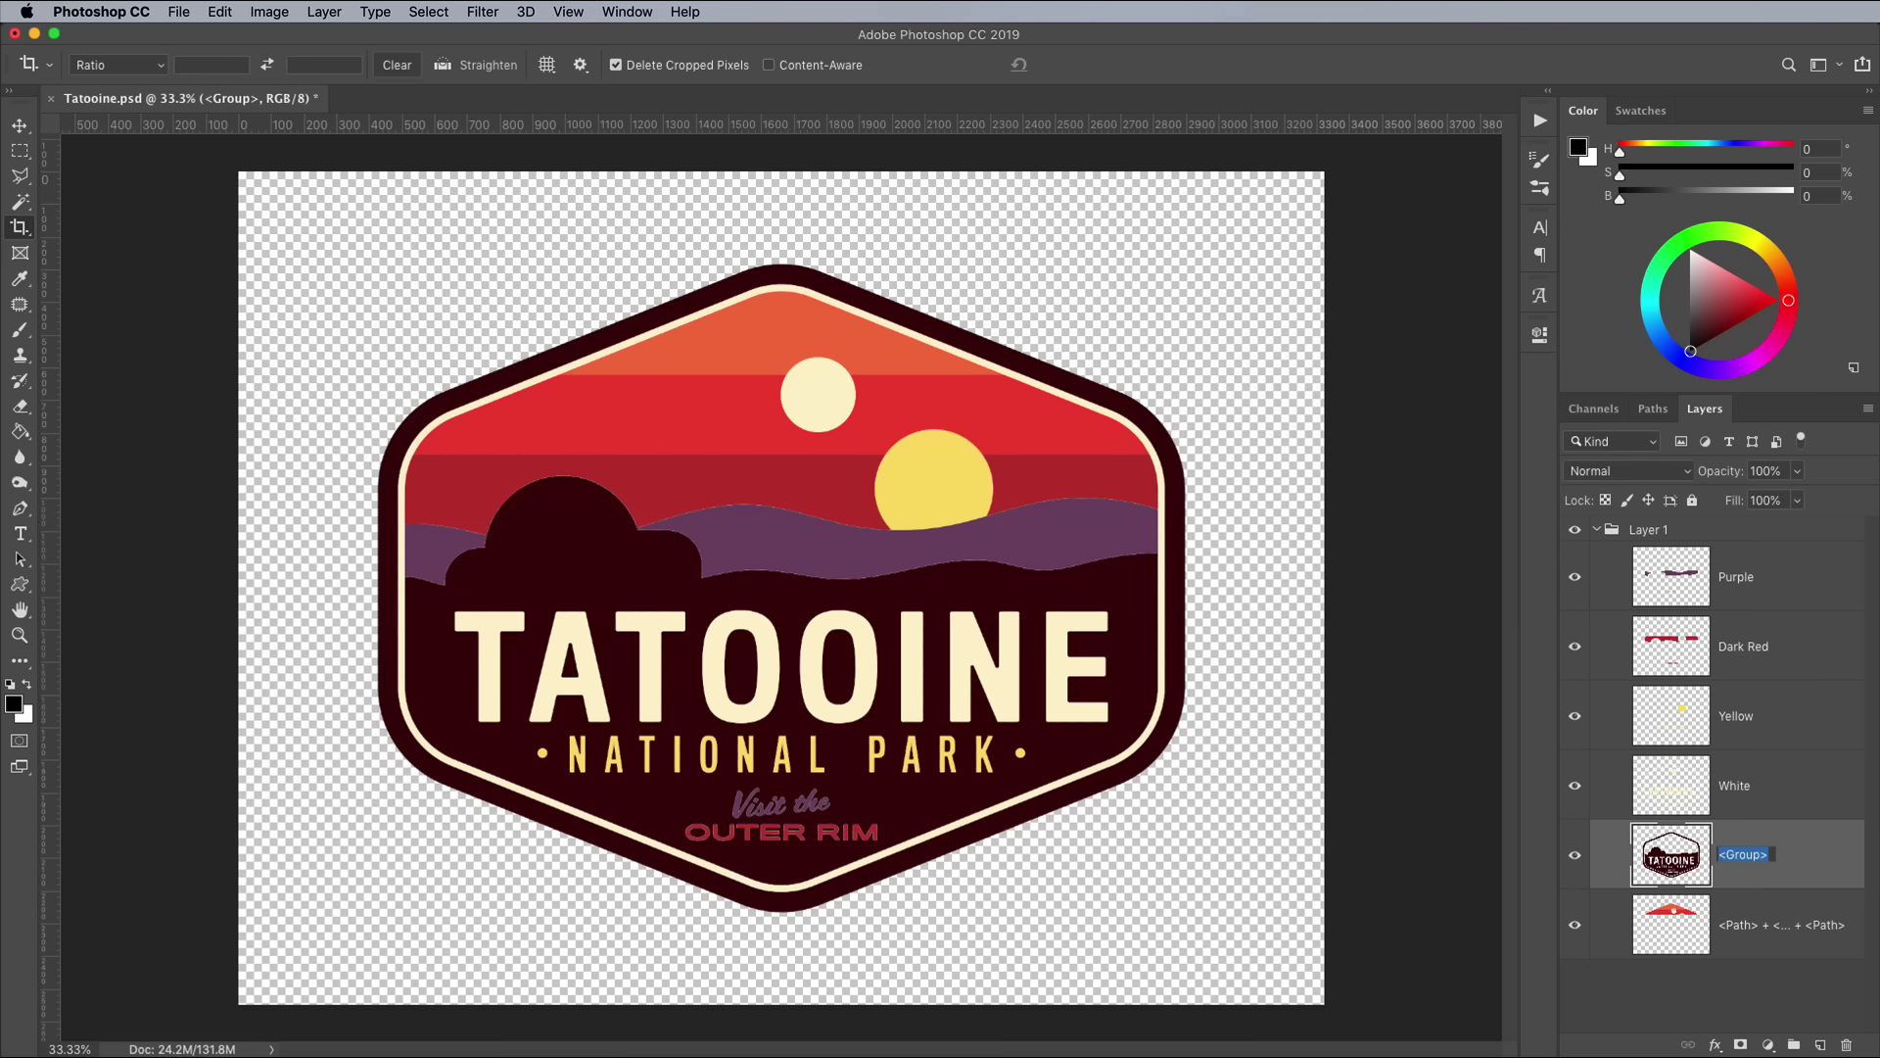
text(Light Red)
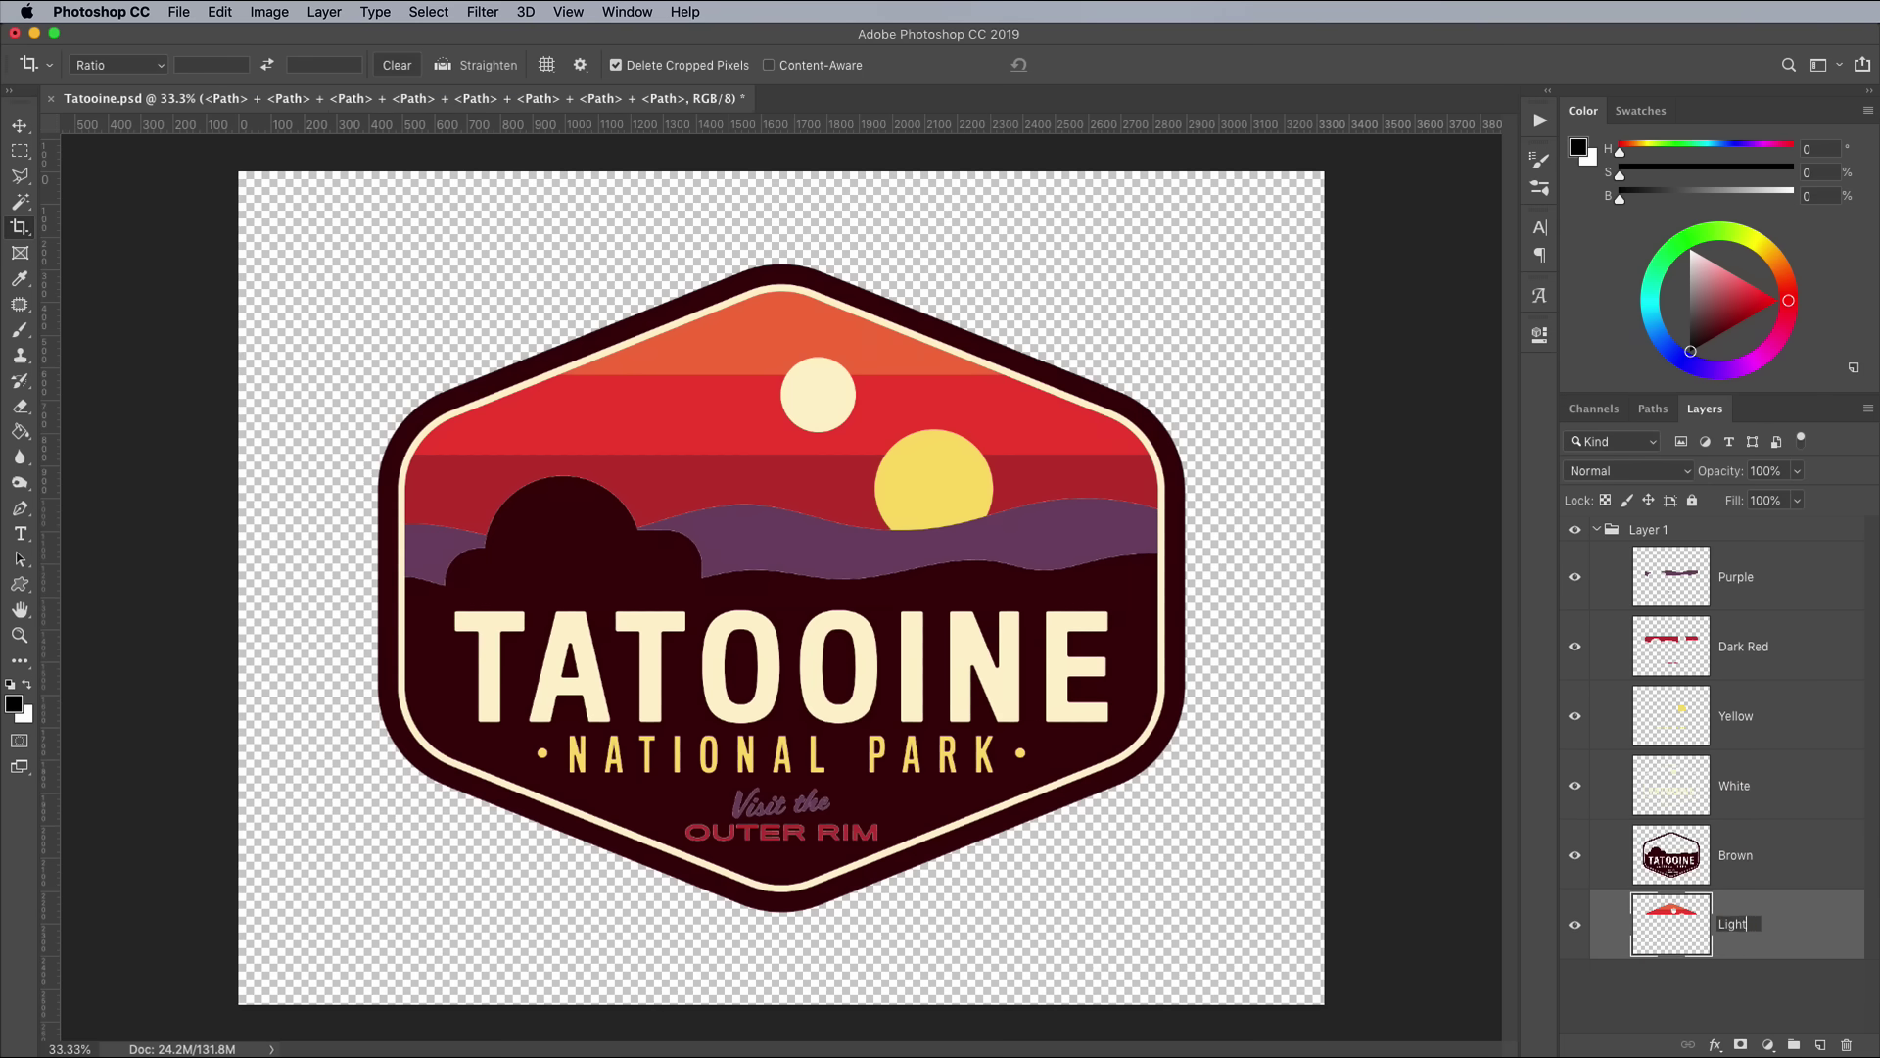
key(Return)
Cut the orange sky band from the Light Red layer, paste it onto its own layer and move it back into place.
key(w)
click(752, 343)
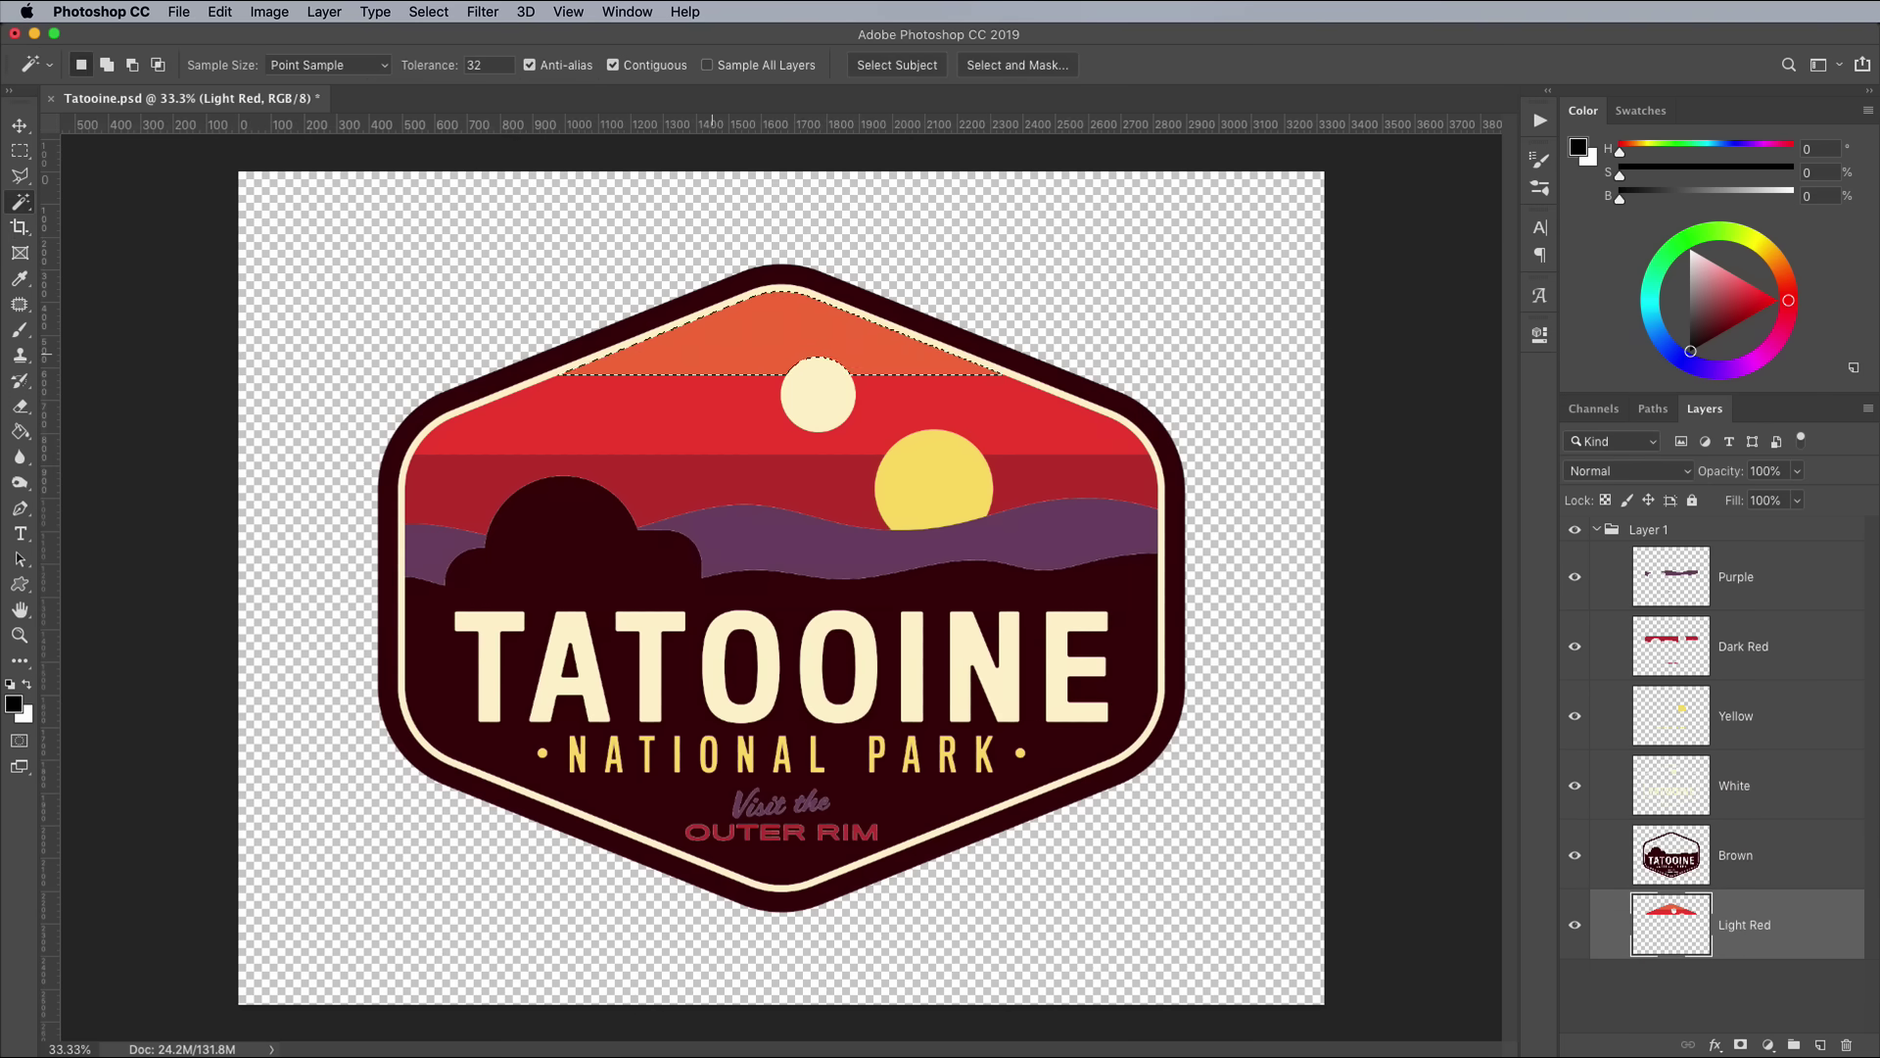
key(Delete)
key(ctrl+v)
key(ctrl+t)
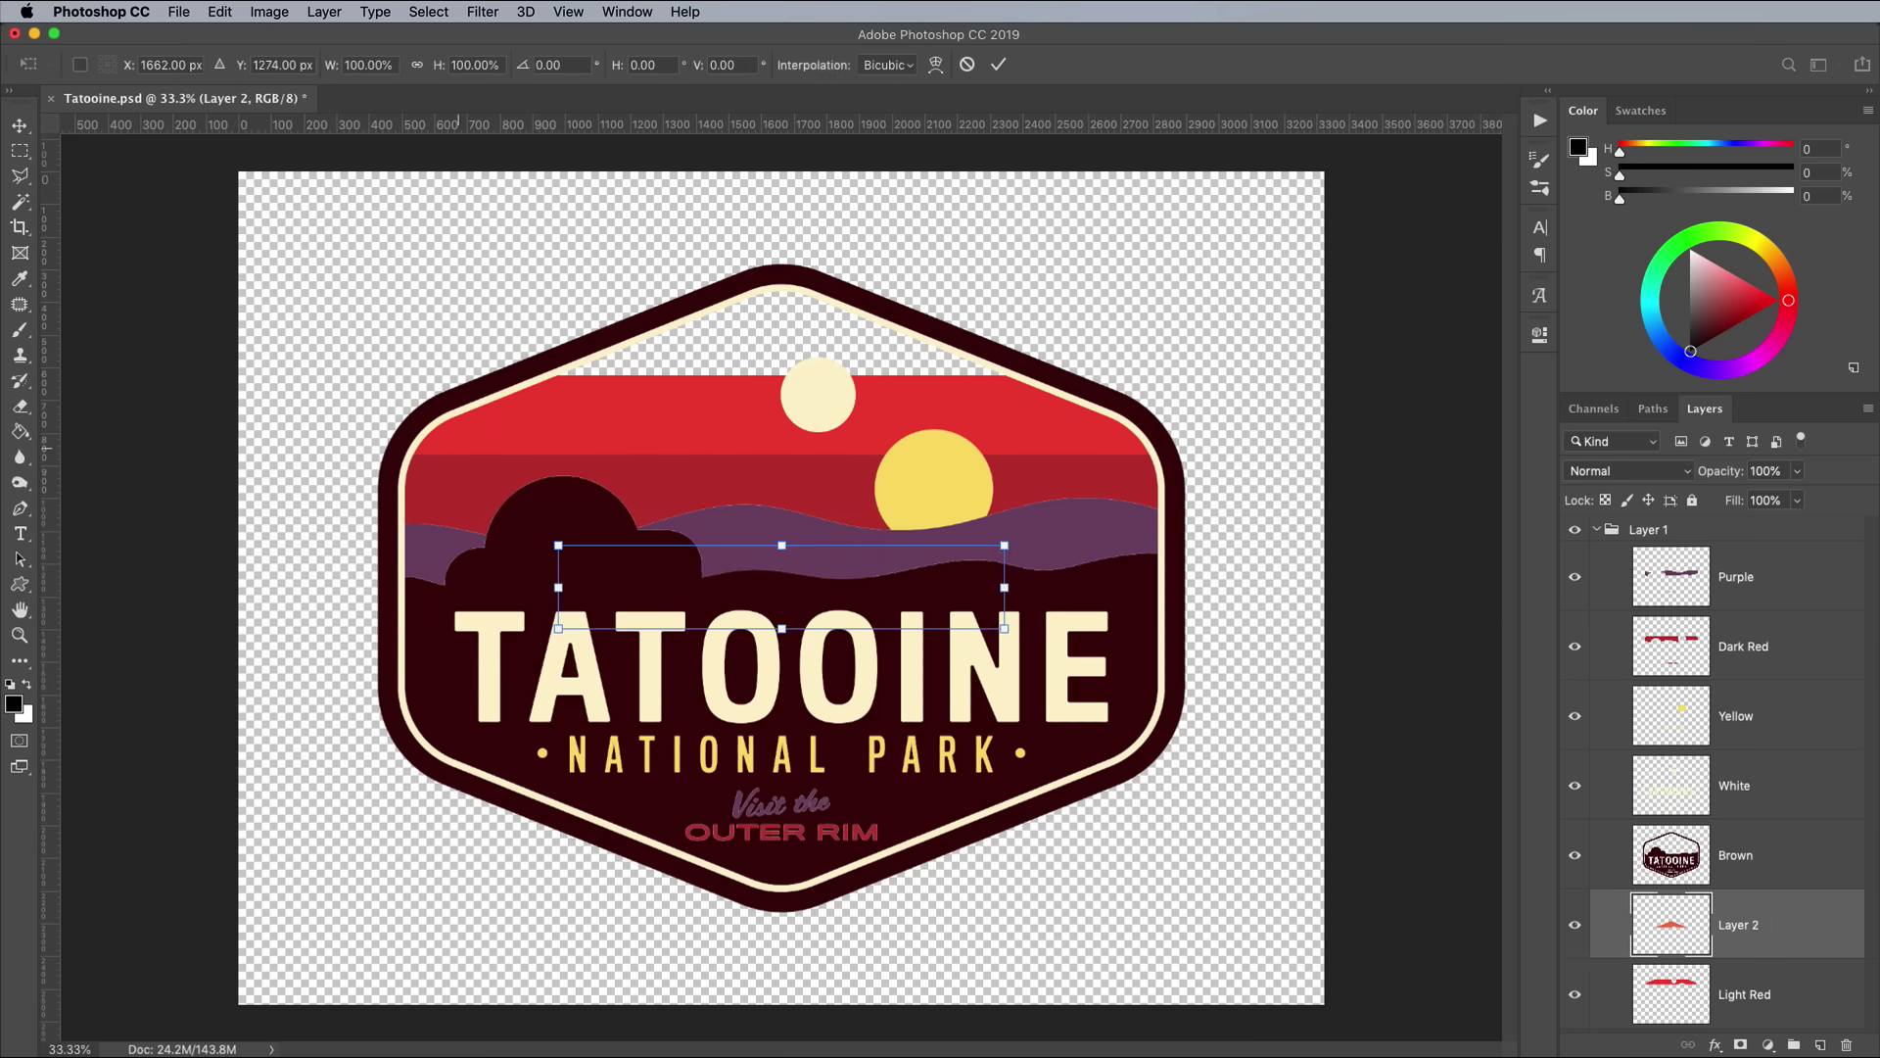
drag(689, 573, 689, 323)
key(Return)
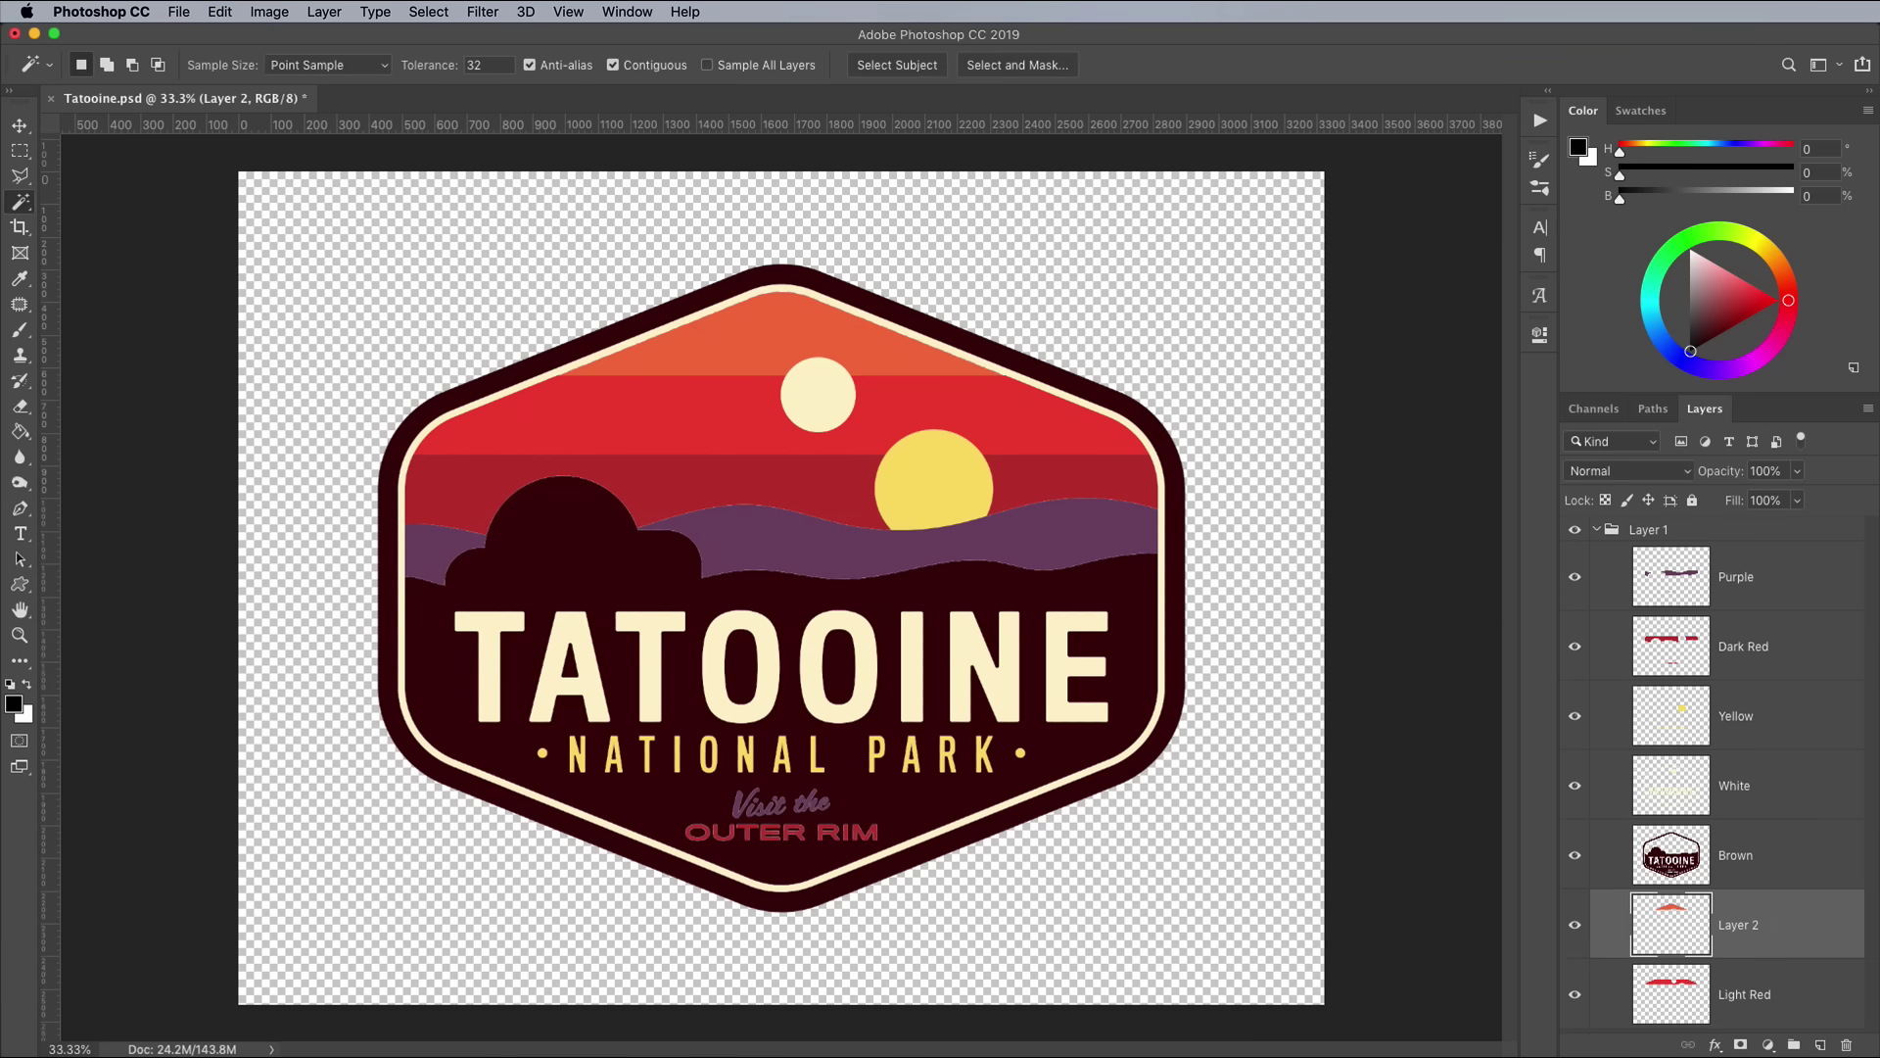
Rename the pasted sky band's layer Orange.
double_click(1739, 925)
text(Orange)
key(Return)
Run the Realistic Embroidery 2.0 setup and borders, fill pass and render all actions on the Purple layer.
click(1738, 576)
click(1540, 119)
click(1341, 377)
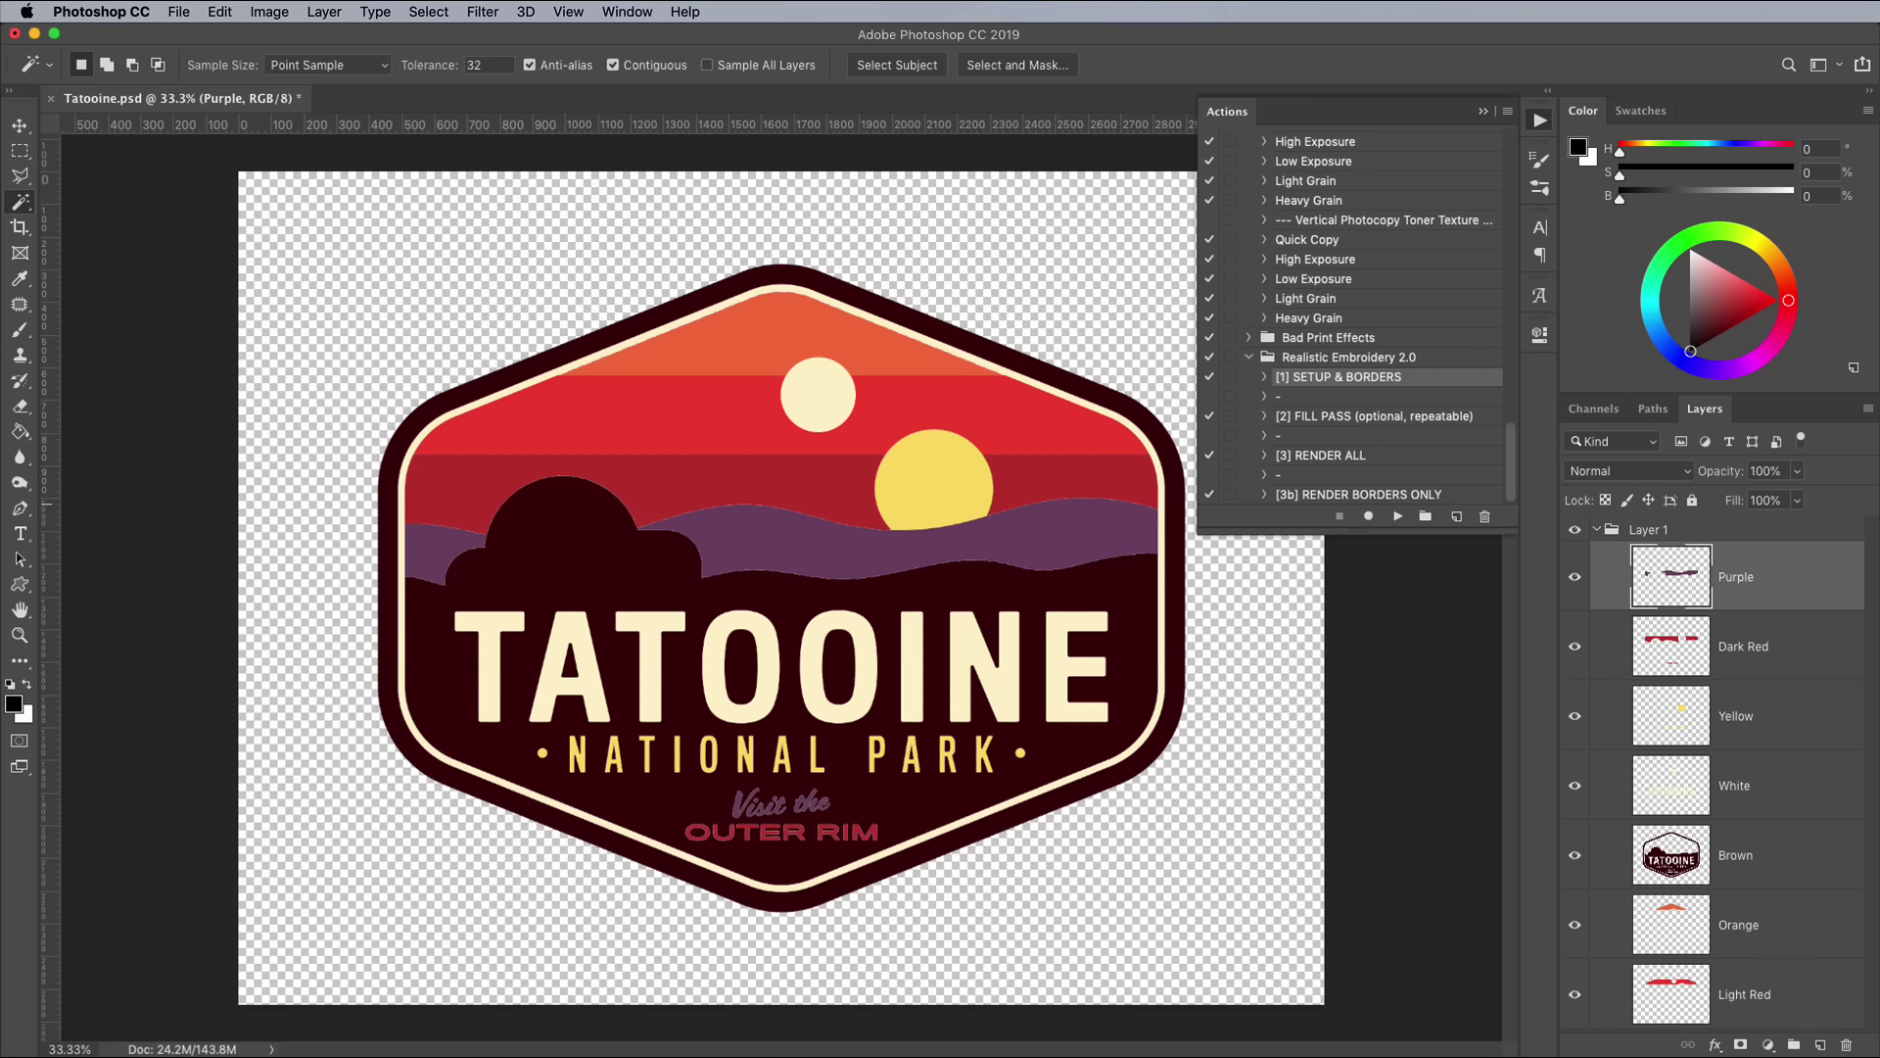
click(1398, 516)
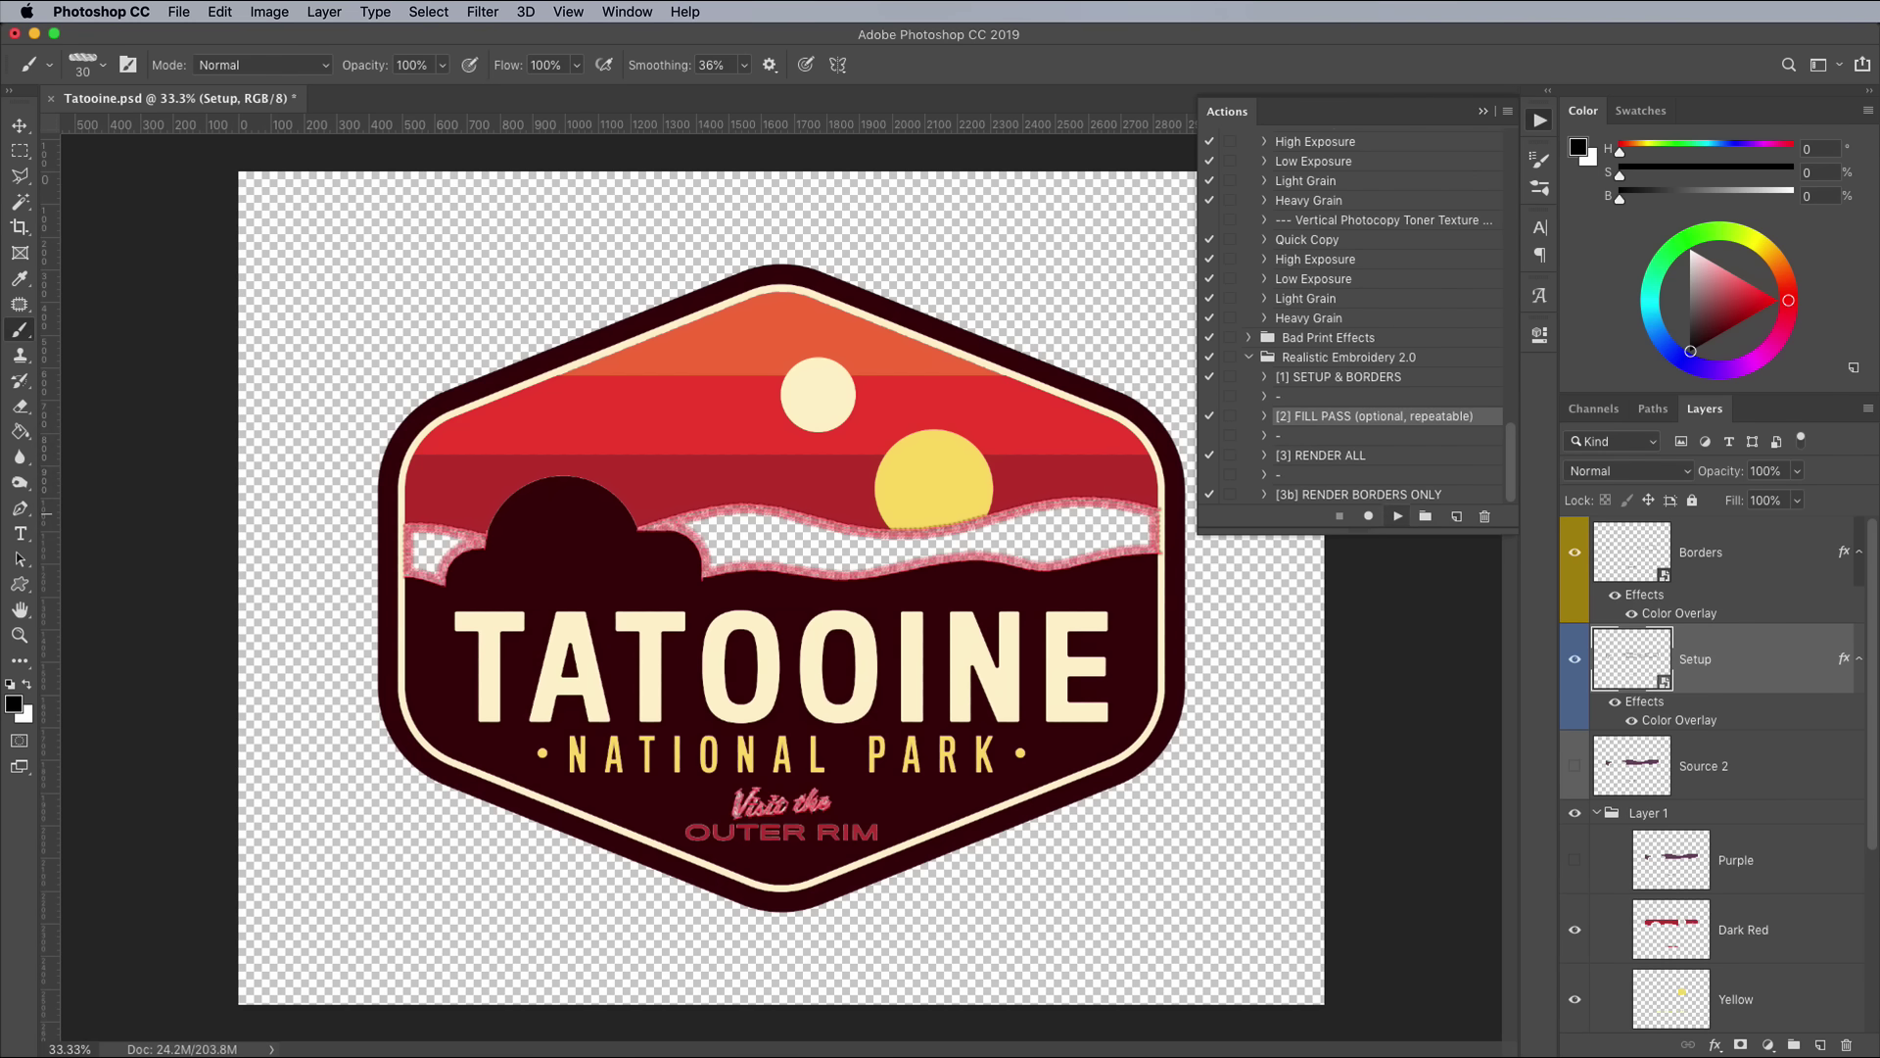
click(1397, 517)
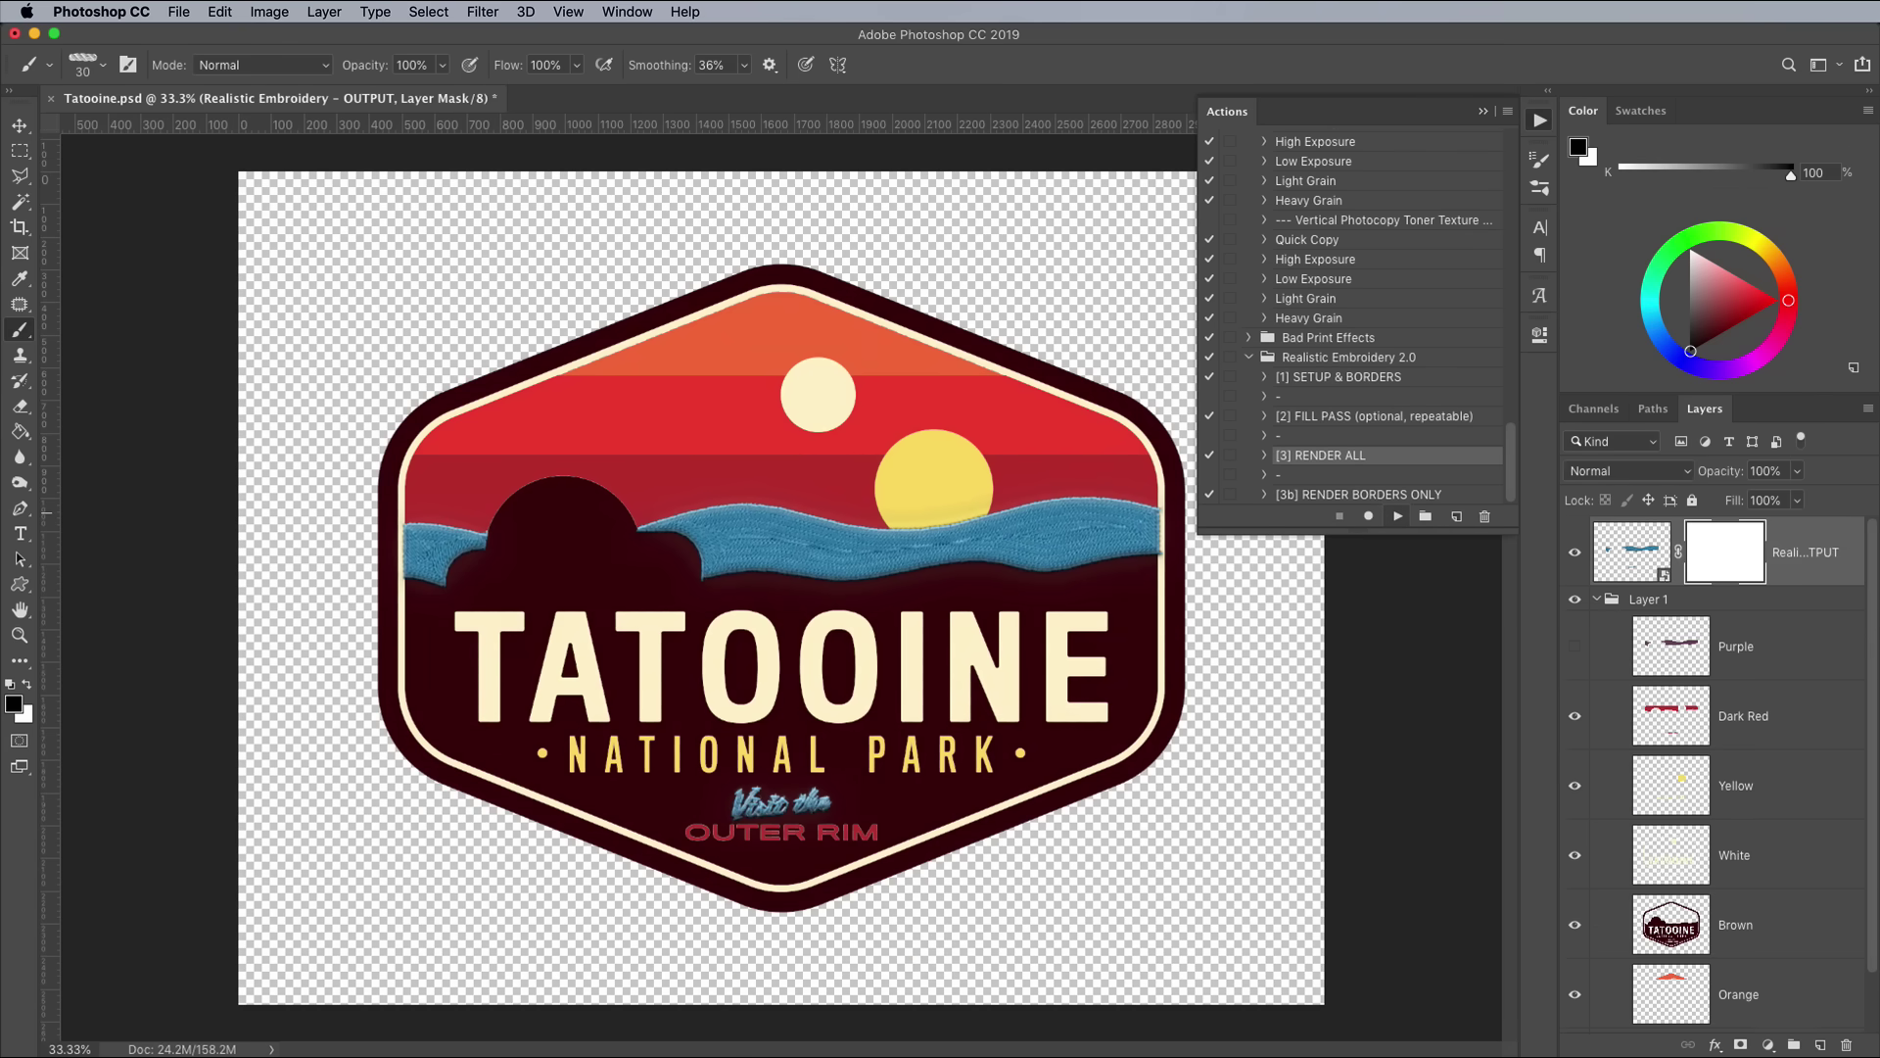
Rename the rendered embroidery output layer Purple Stitch.
text(Pur)
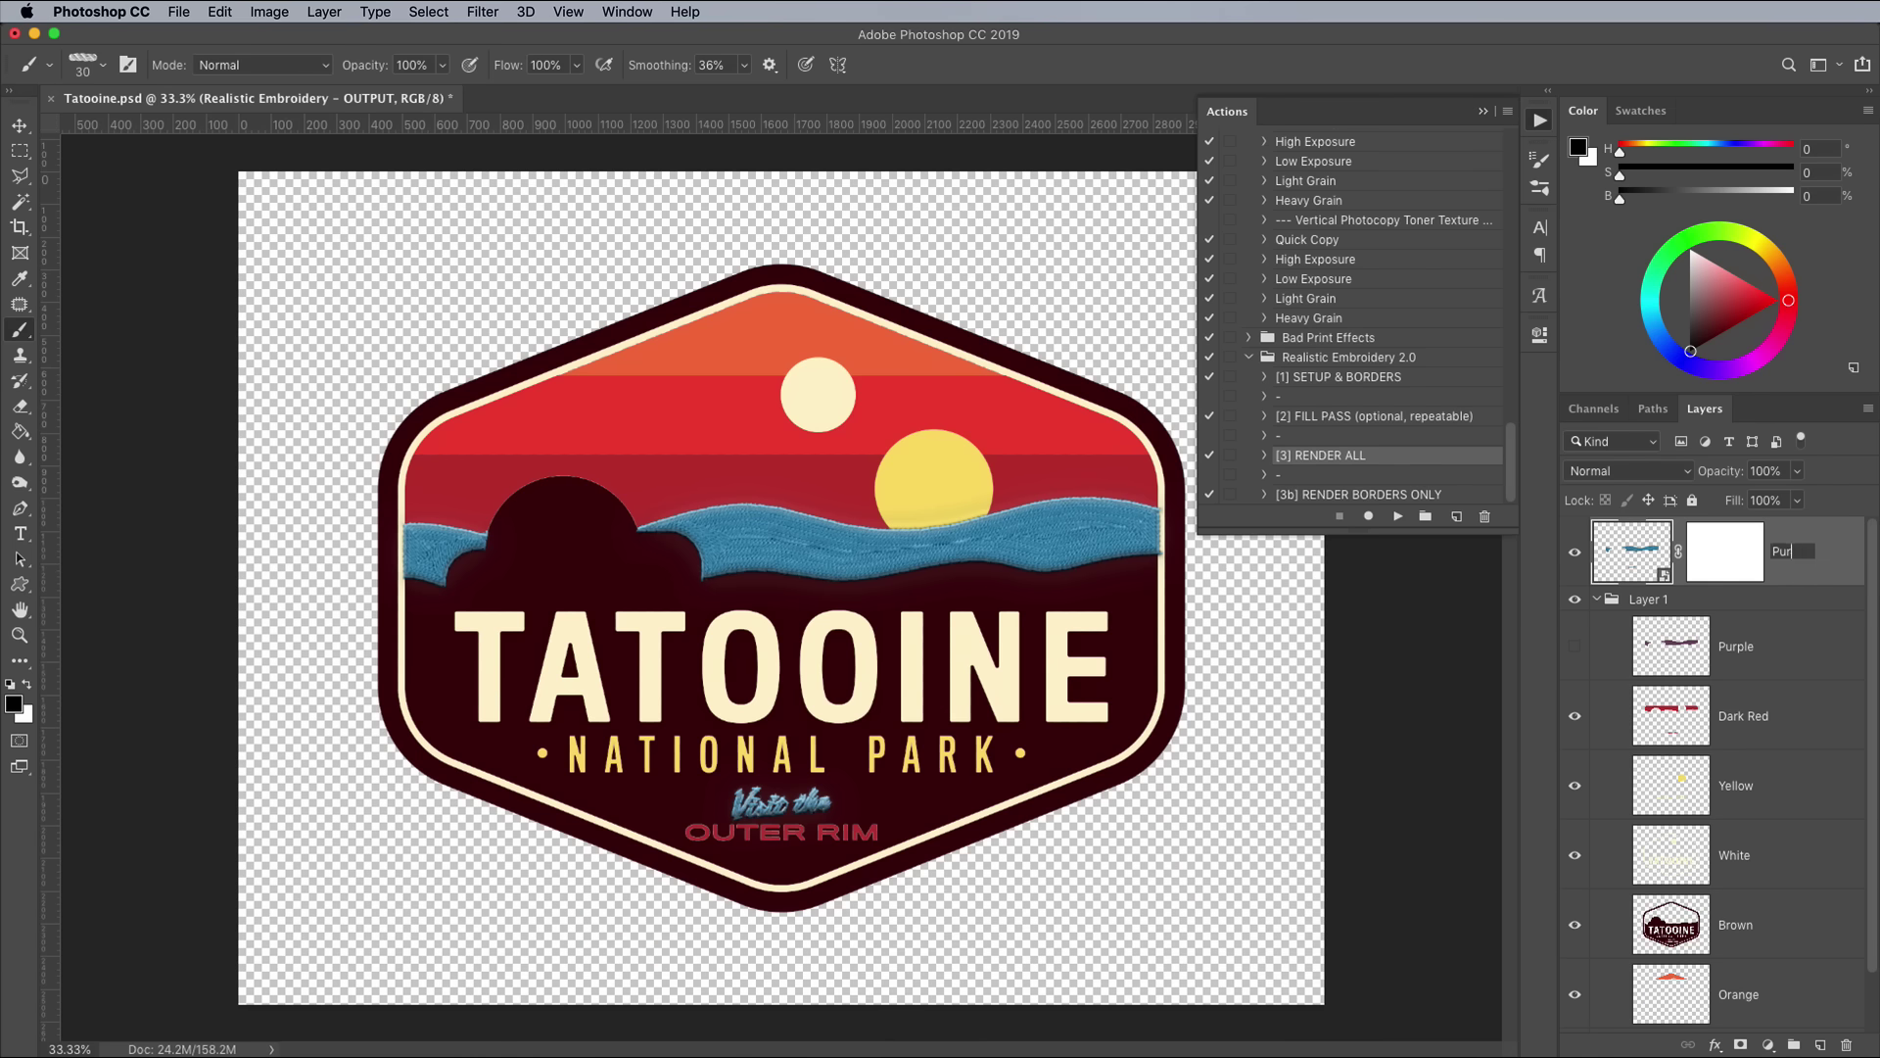
text(ple Stitch)
key(Return)
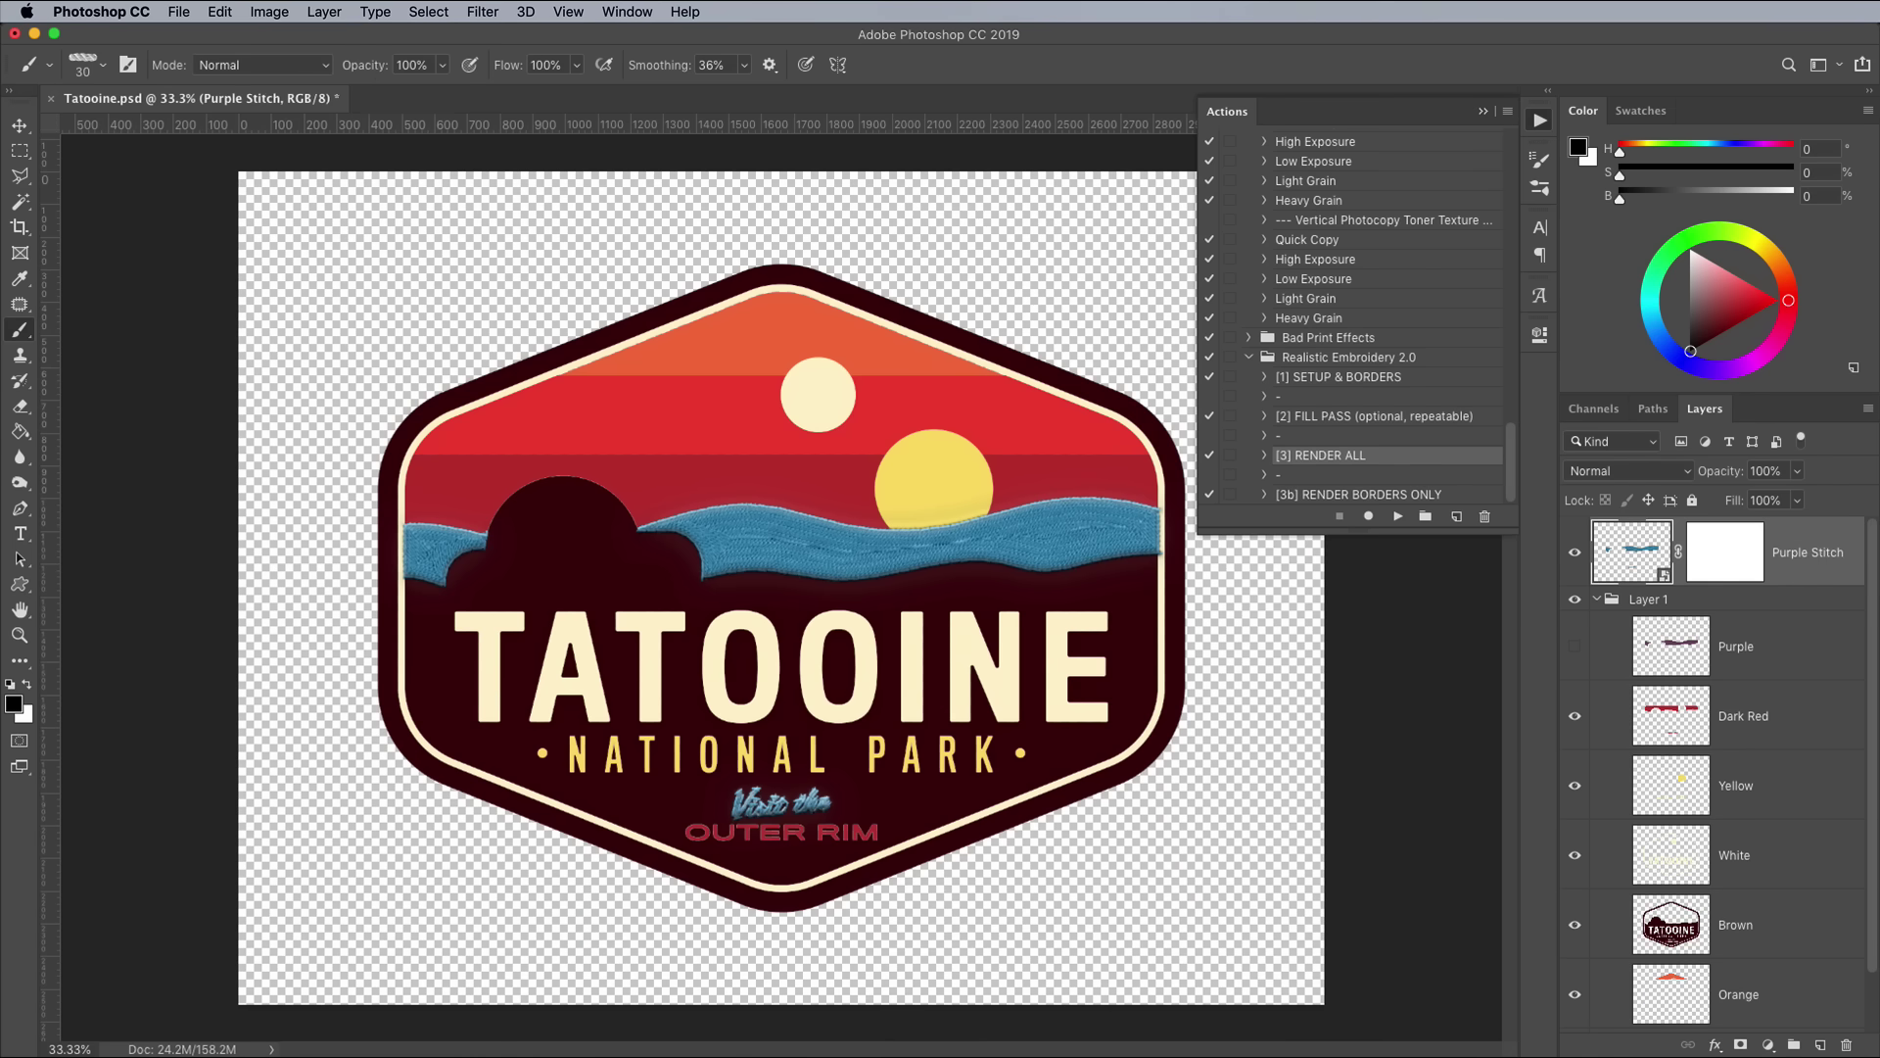
Run the embroidery setup, fill pass and render all actions on each remaining colour layer, from Dark Red to Light Red.
click(1398, 516)
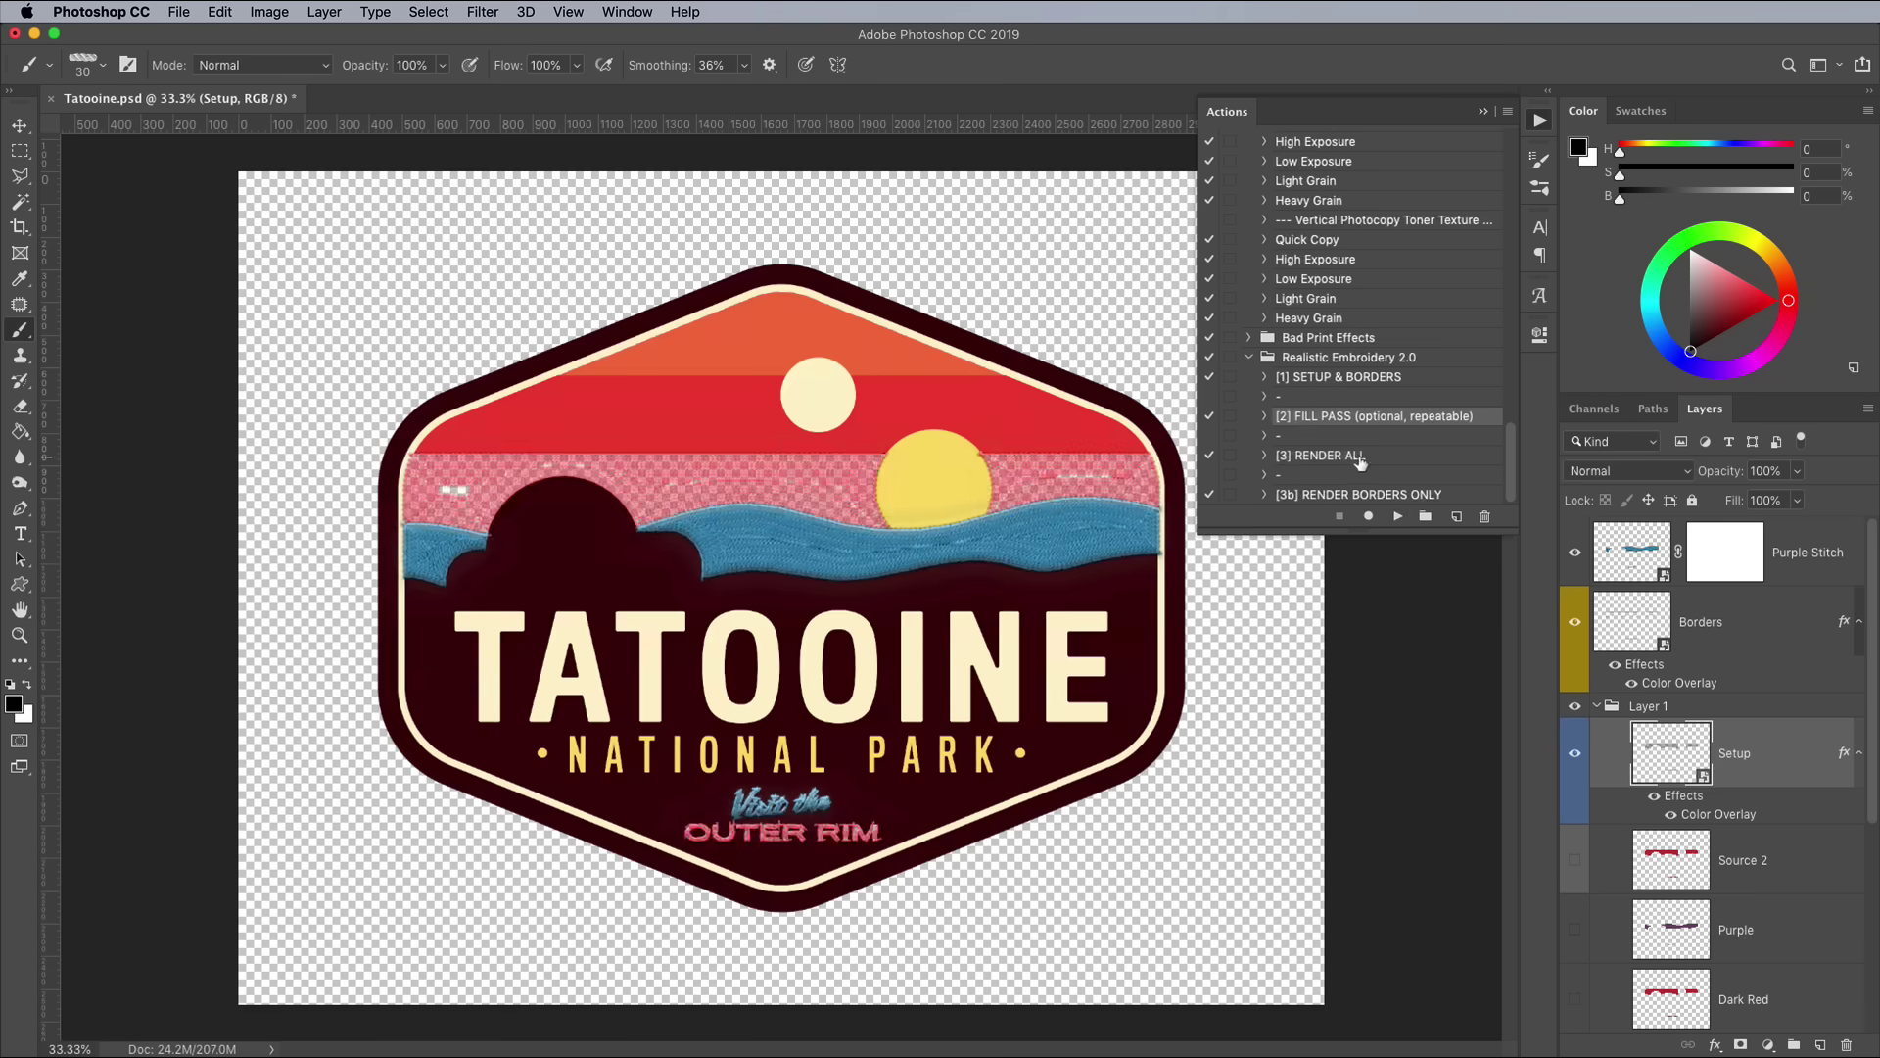
click(1397, 416)
click(1398, 516)
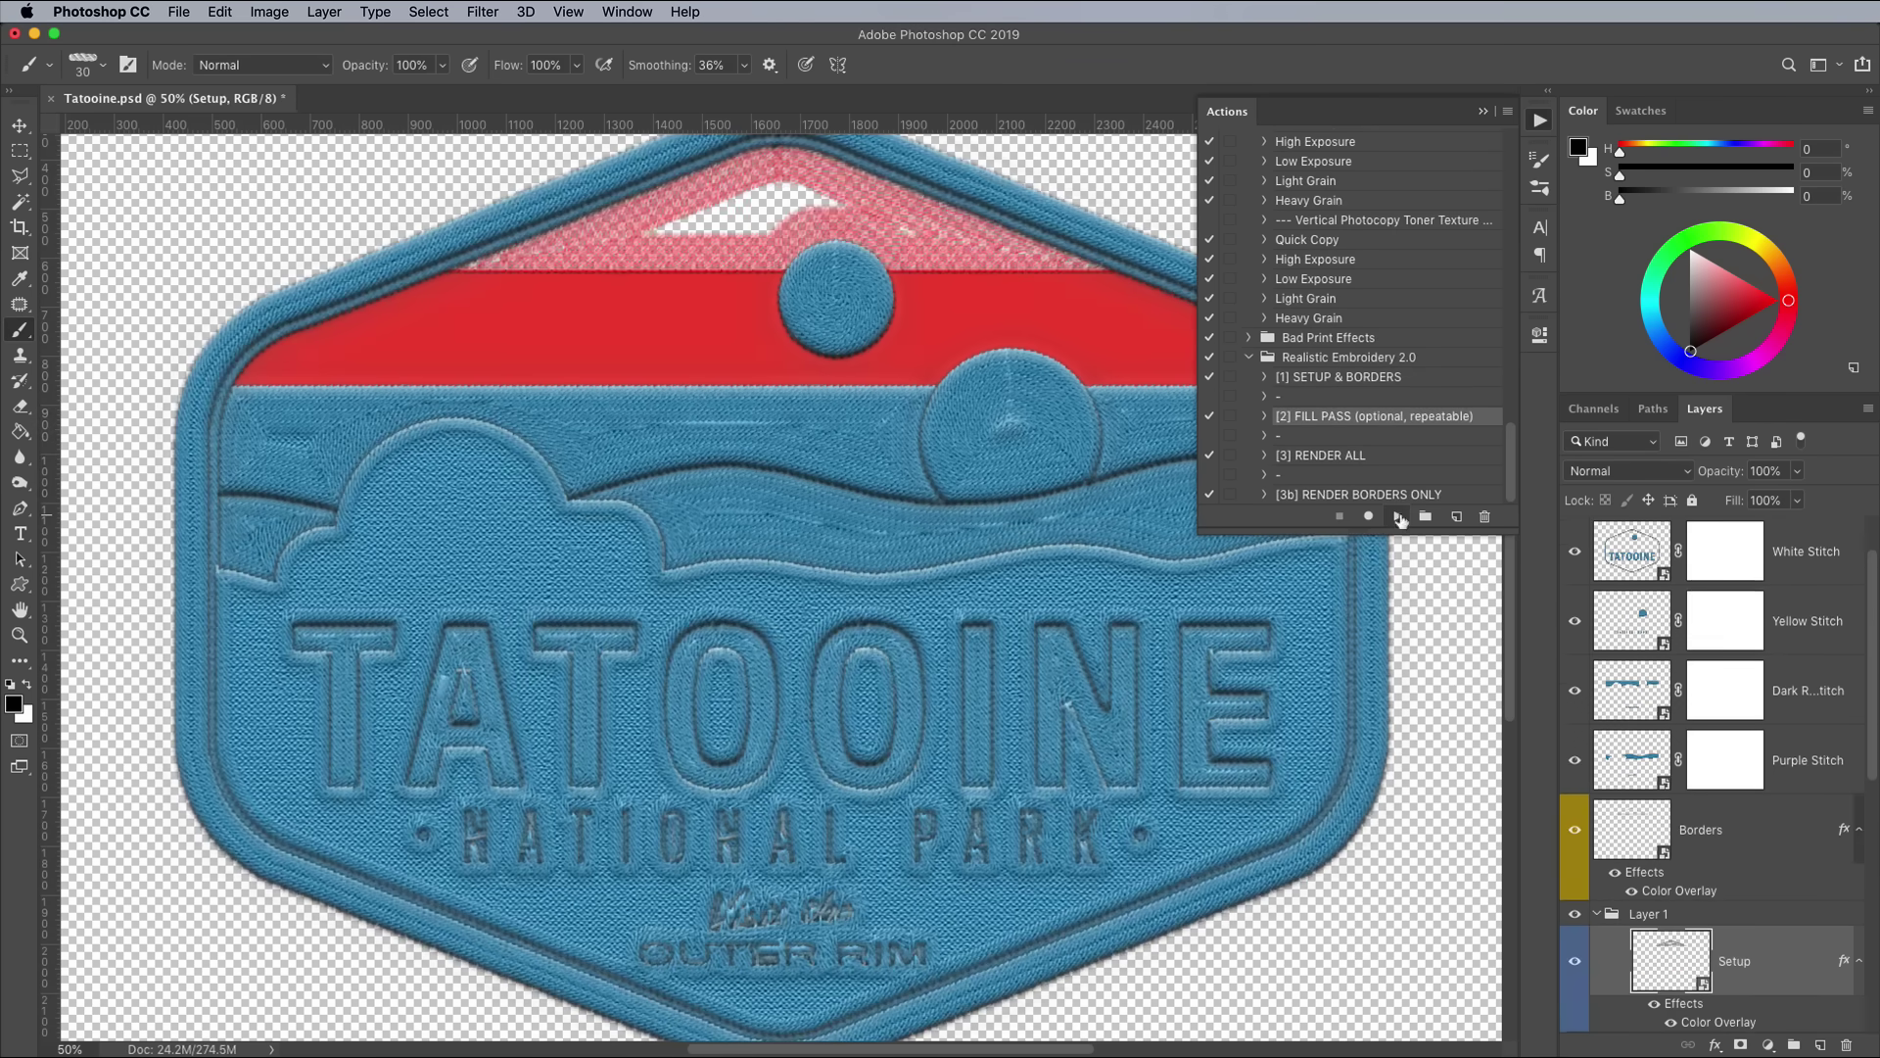
click(1401, 517)
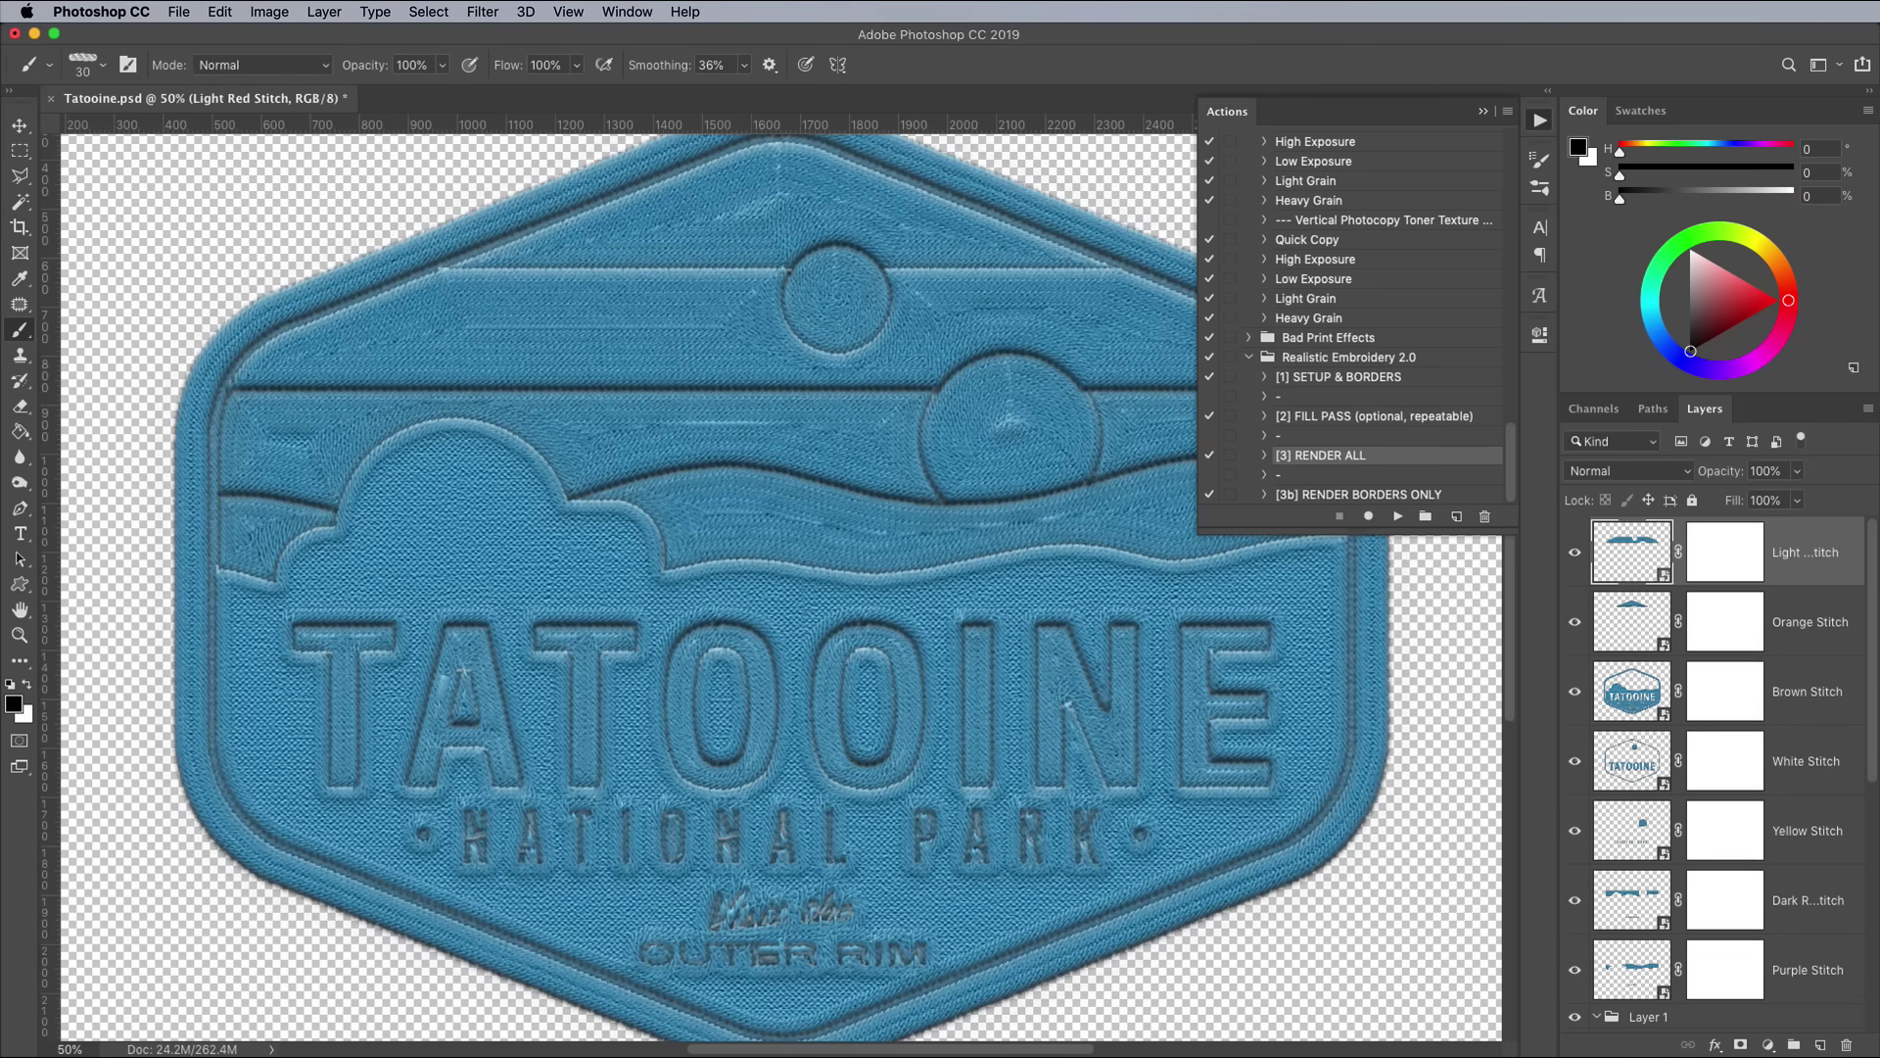
Turn on the visibility of all the original flat colour layers inside the Layer 1 group.
scroll(1802, 629, down, 6)
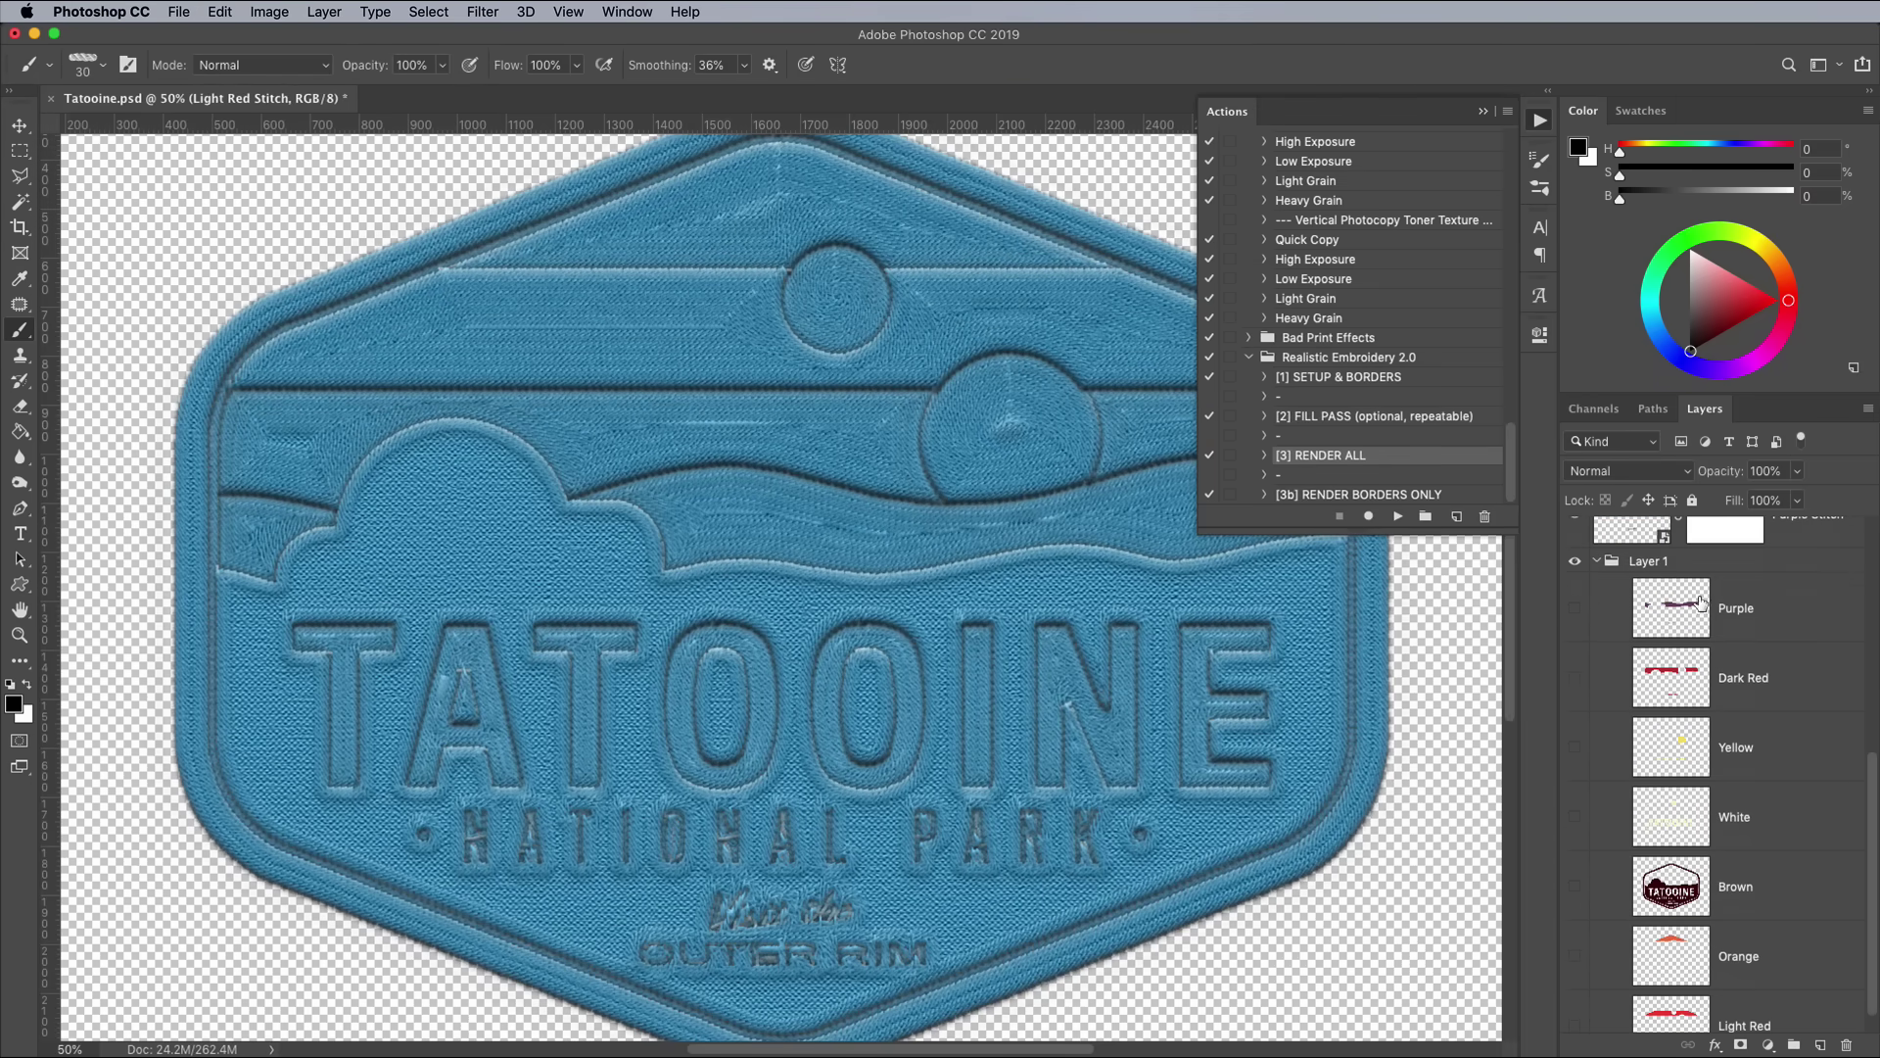
drag(1575, 607, 1575, 997)
scroll(1576, 901, up, 3)
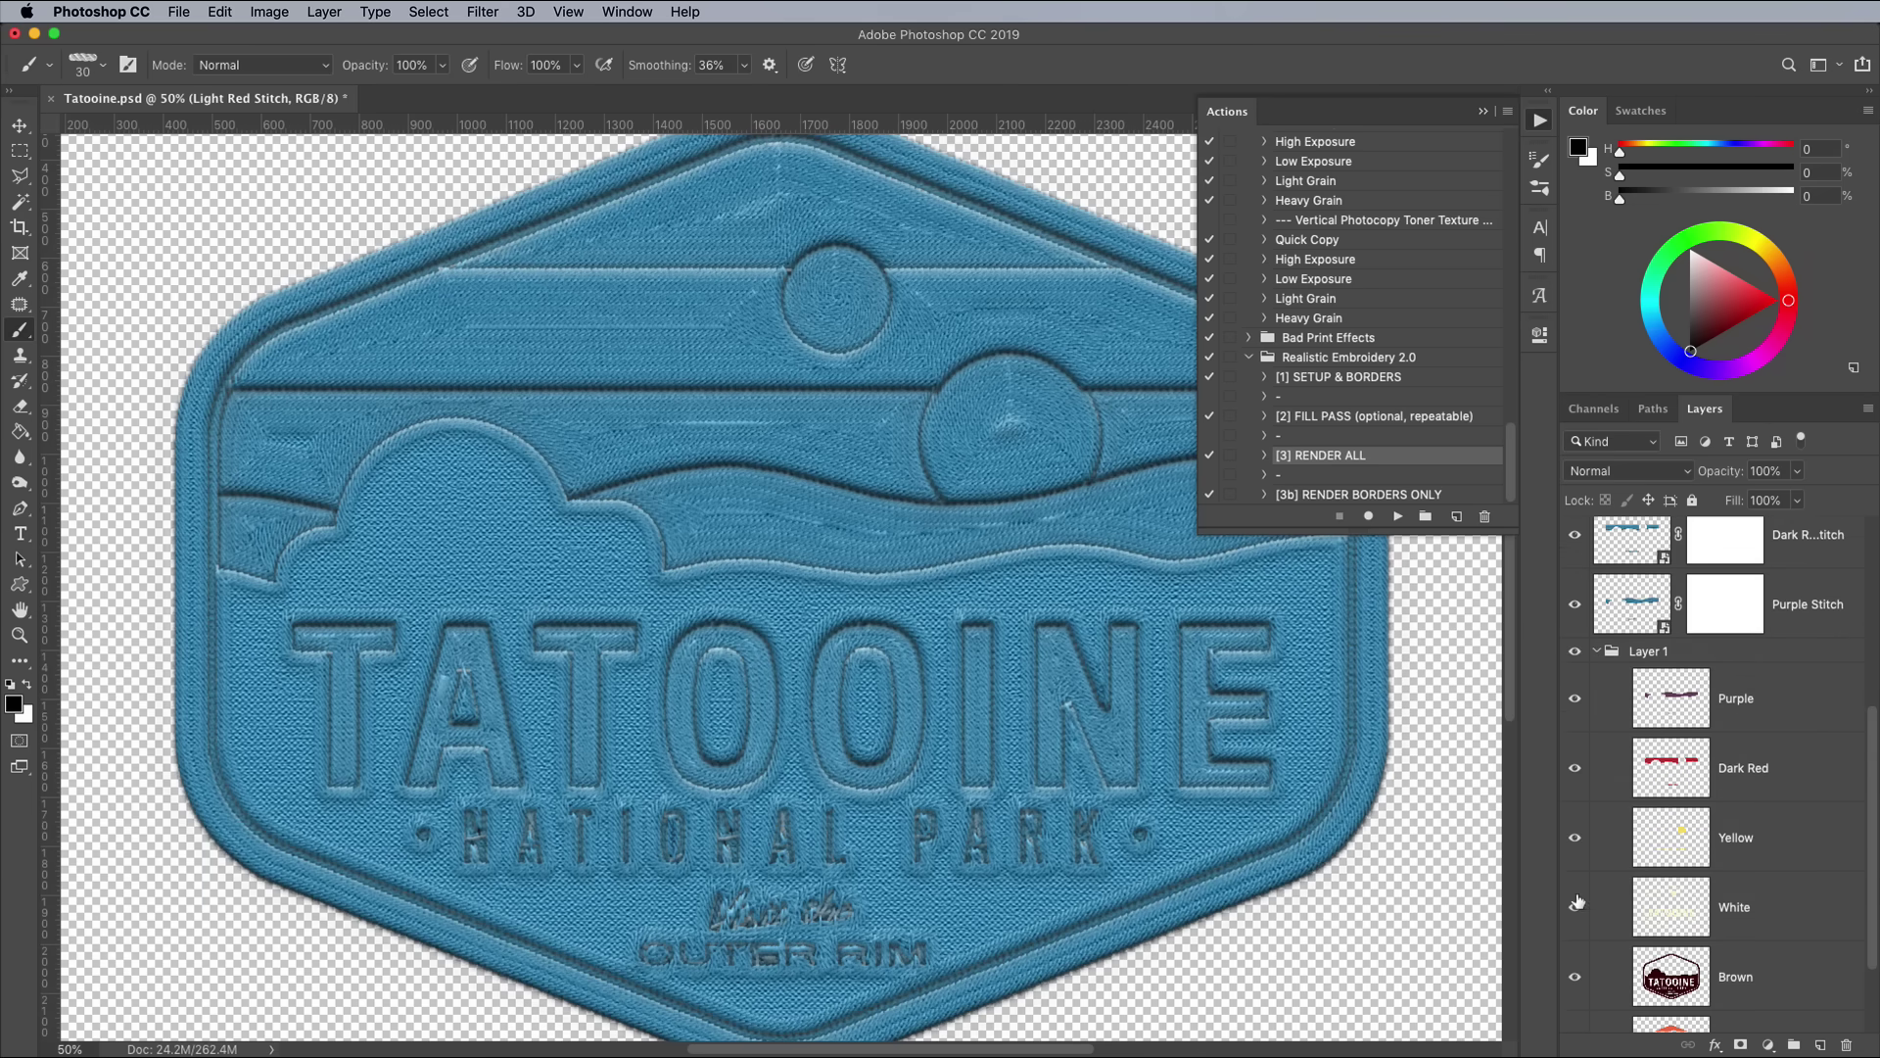
Collapse the Layer 1 group of flat colours, move it above all the stitch layers and set its blend mode to Overlay.
click(1596, 654)
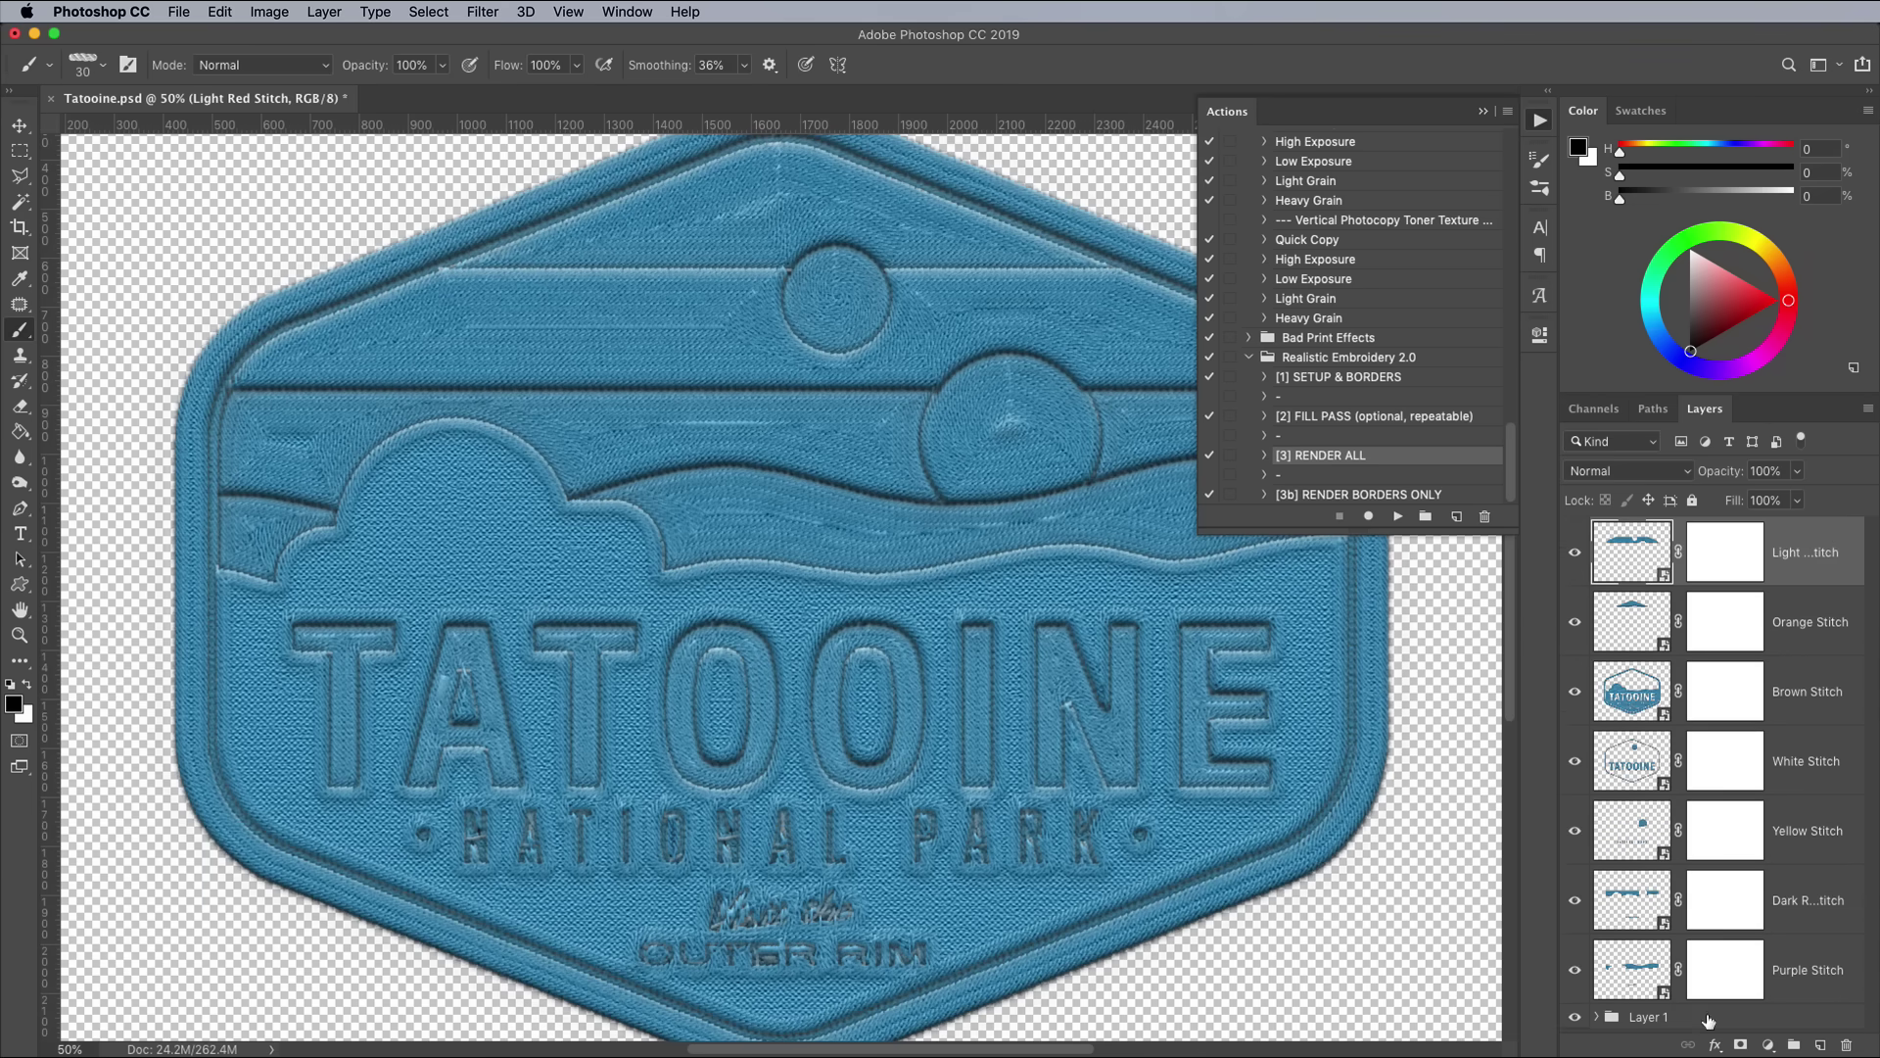
drag(1709, 1022, 1718, 524)
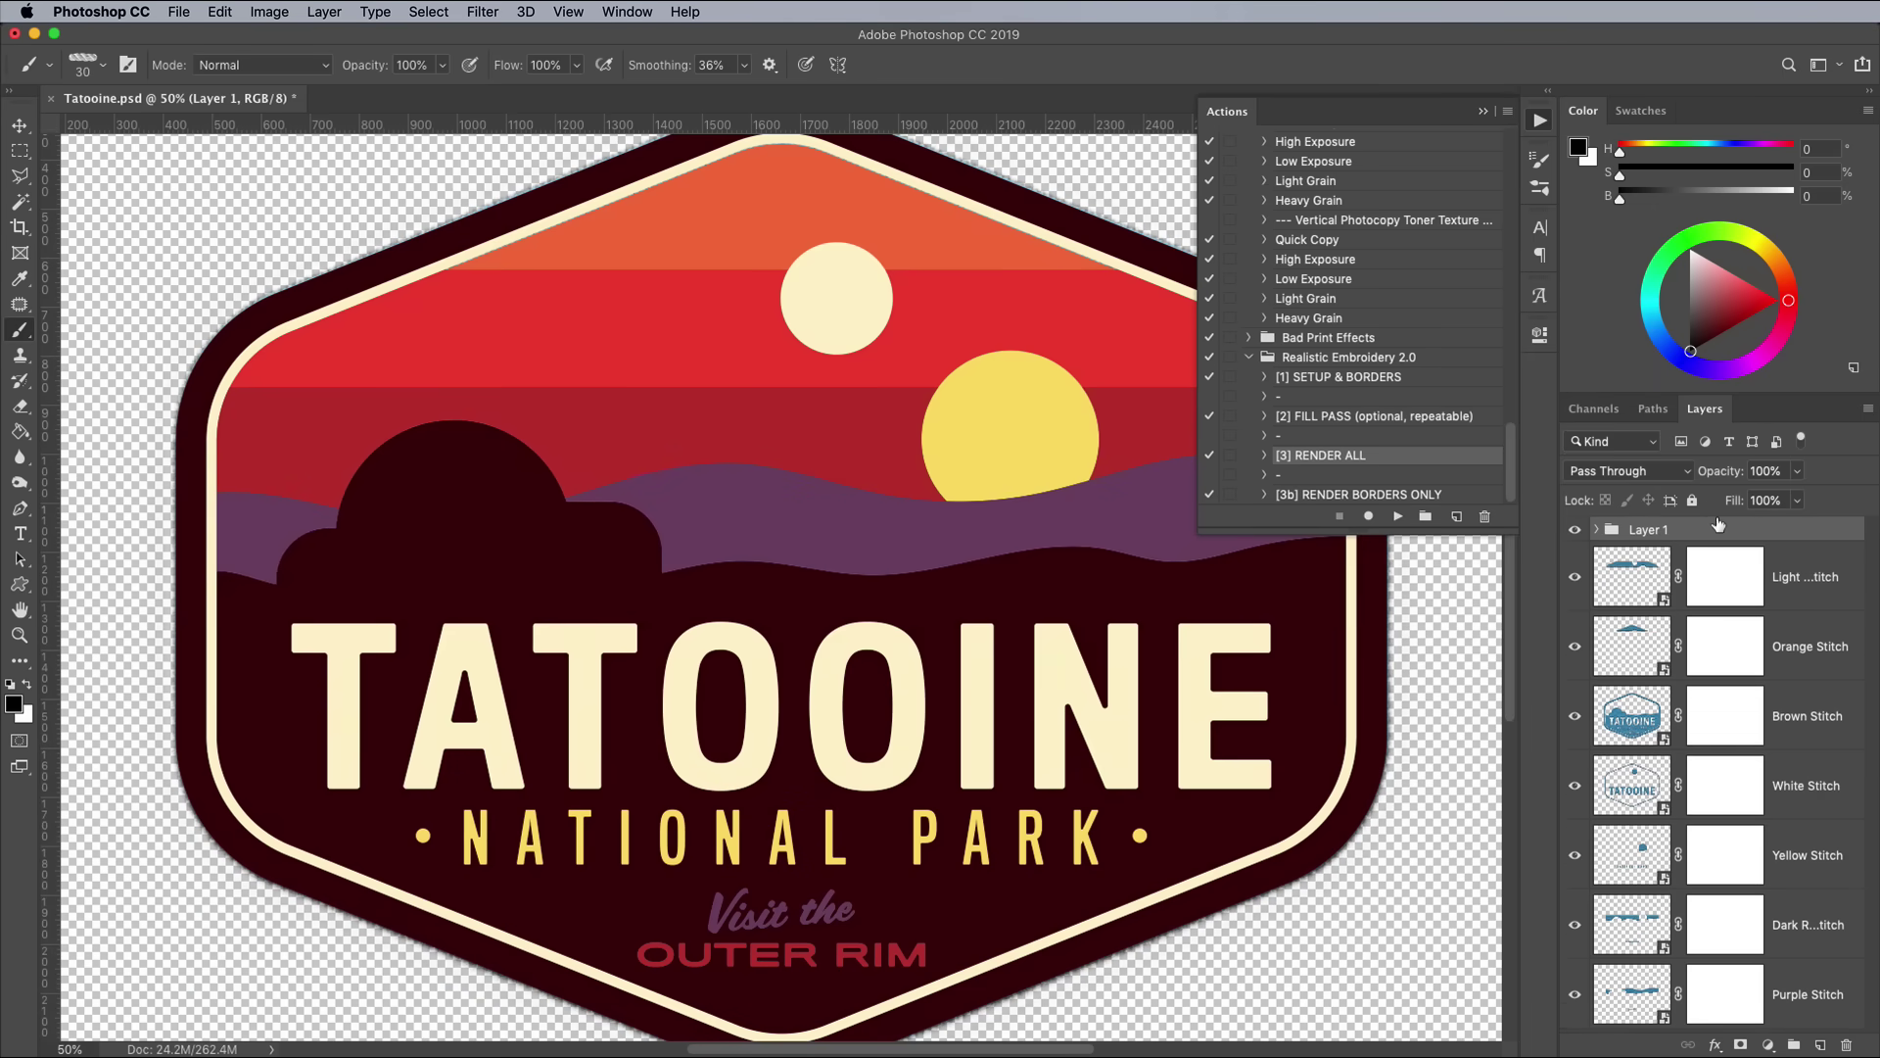
click(1648, 473)
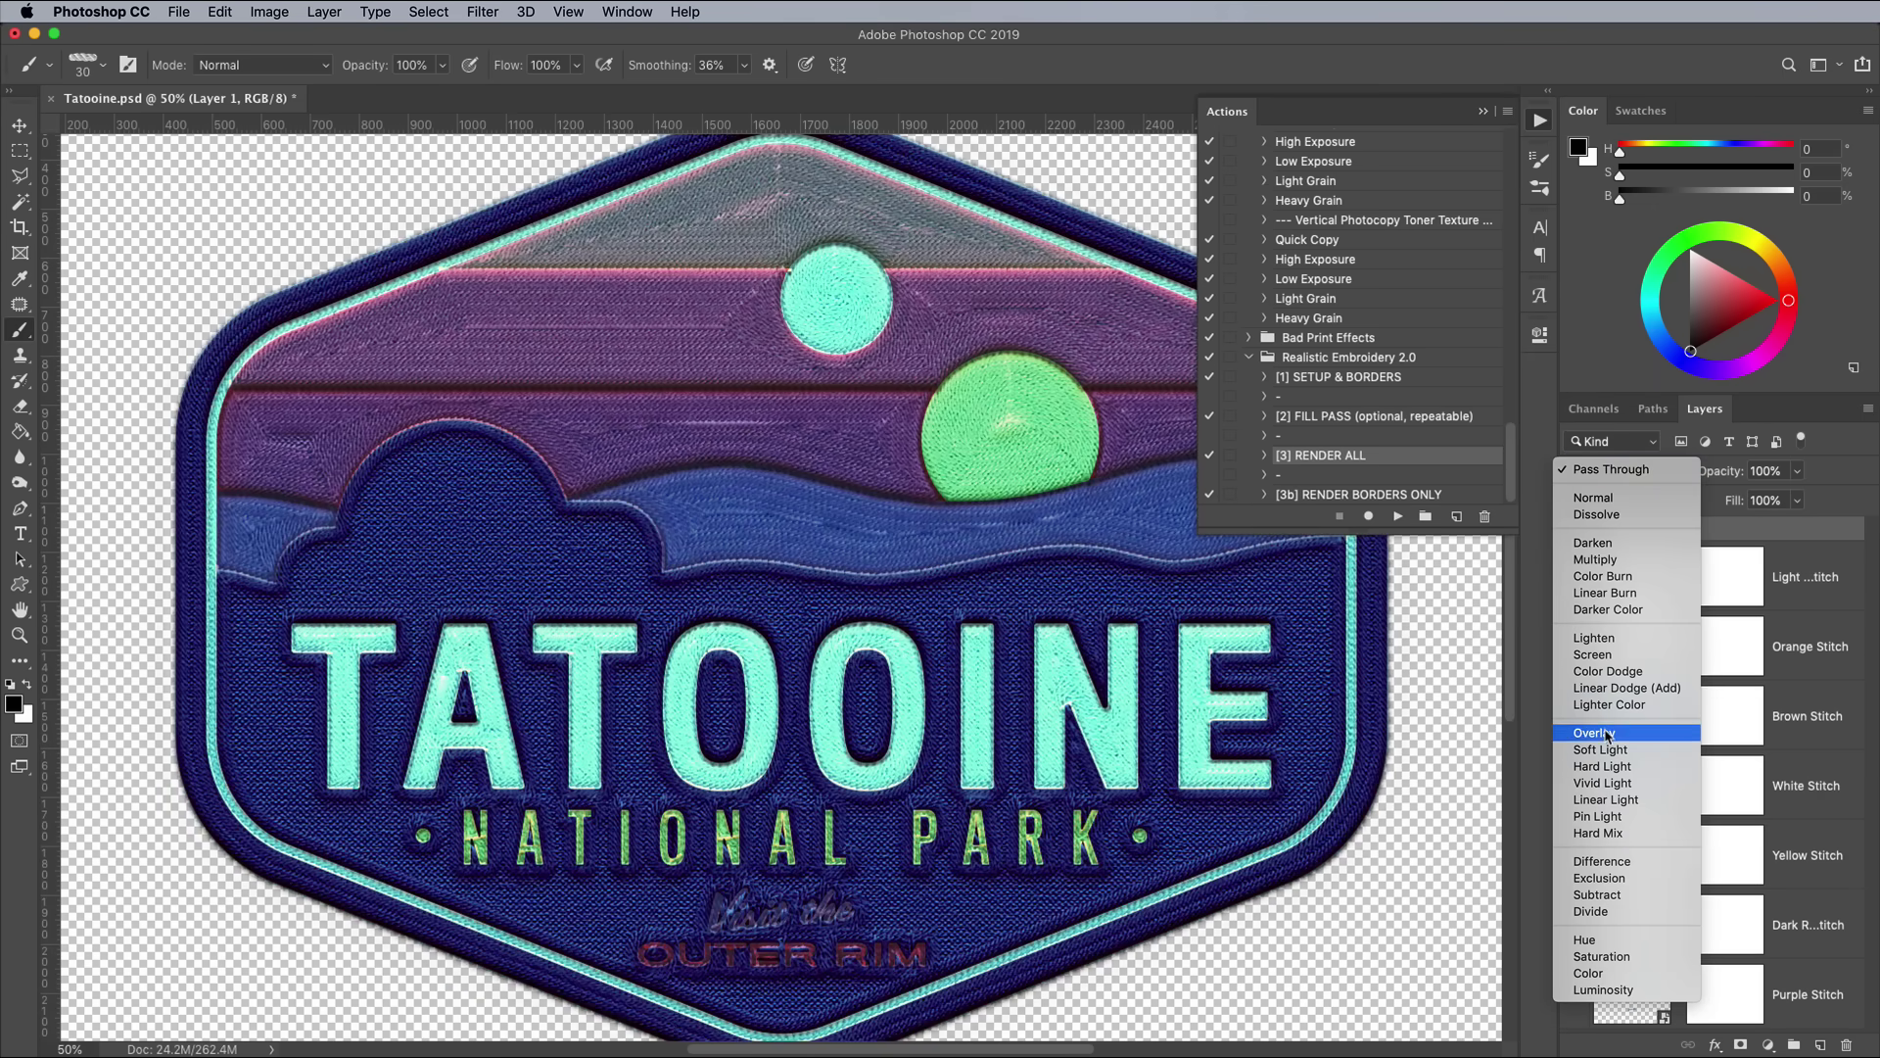
click(1607, 735)
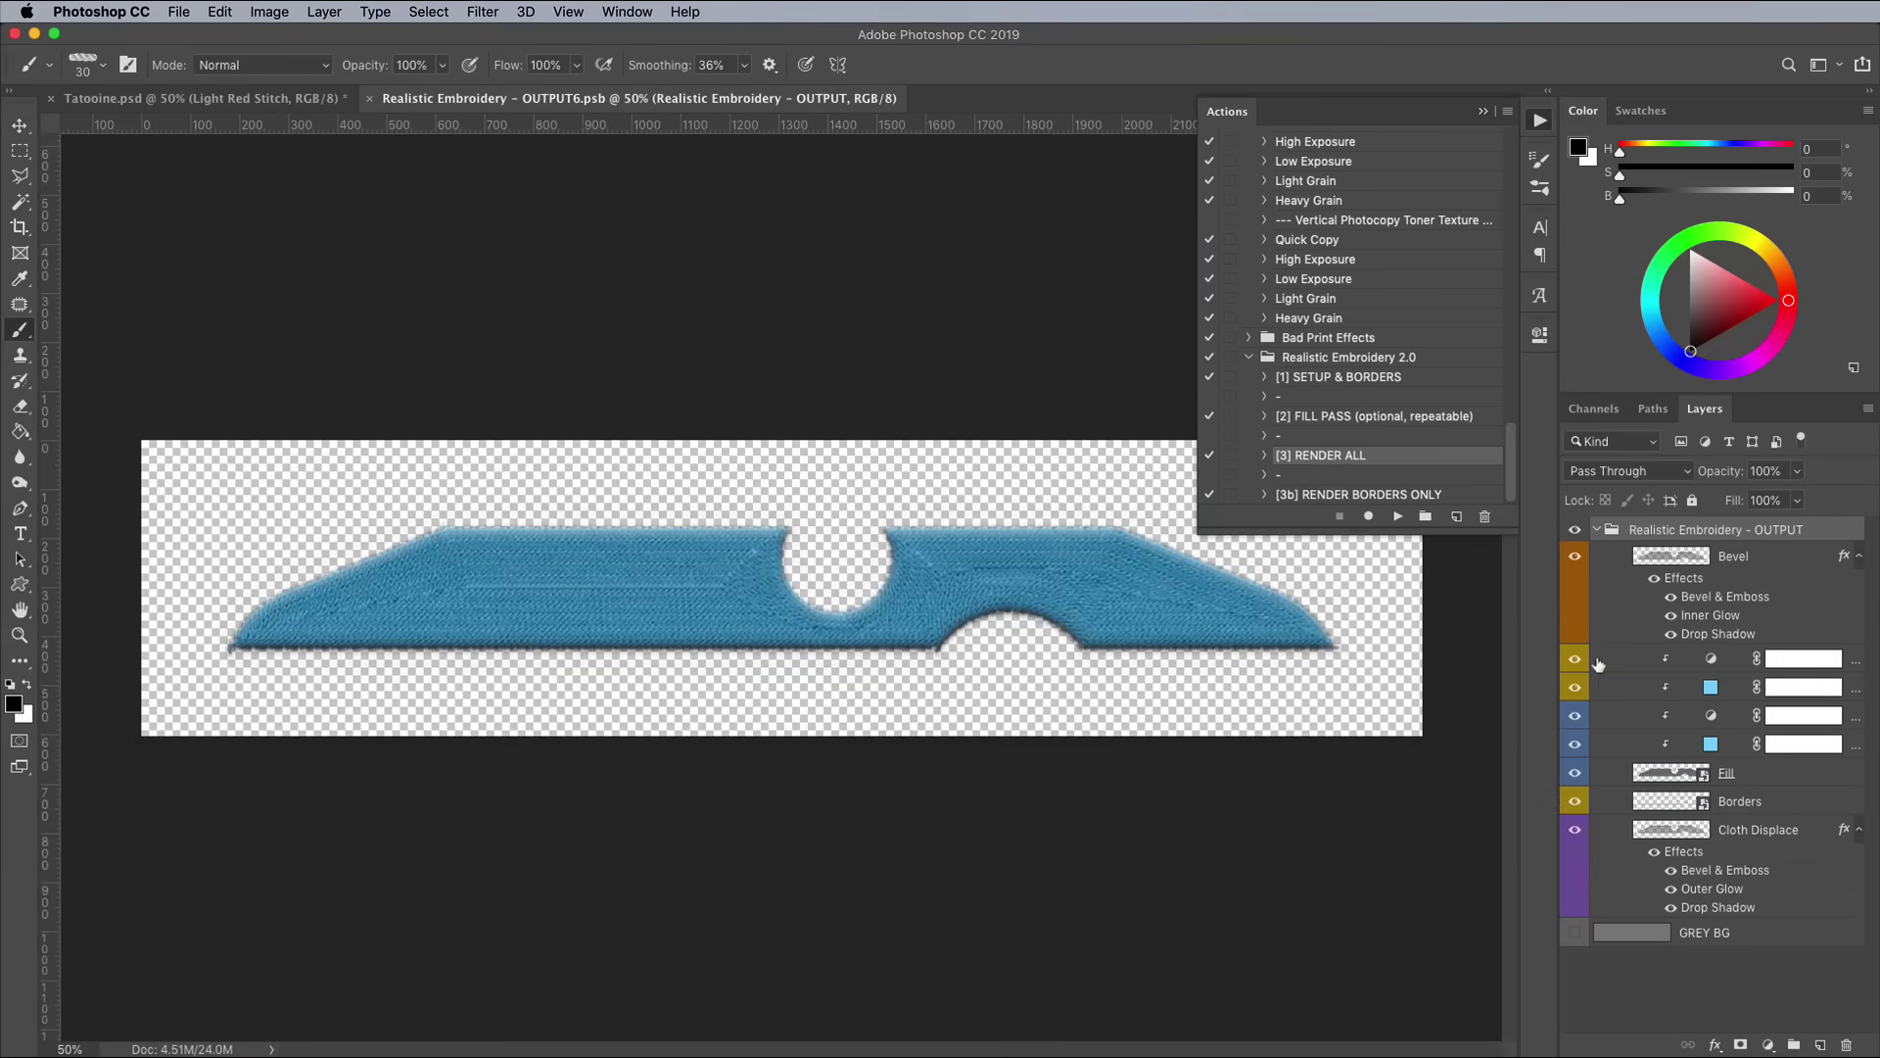
In the Light Red and Orange Stitch smart objects, hide both blue colour fills, the Cloth Displace layer and the Bevel layer's drop shadow.
click(1574, 835)
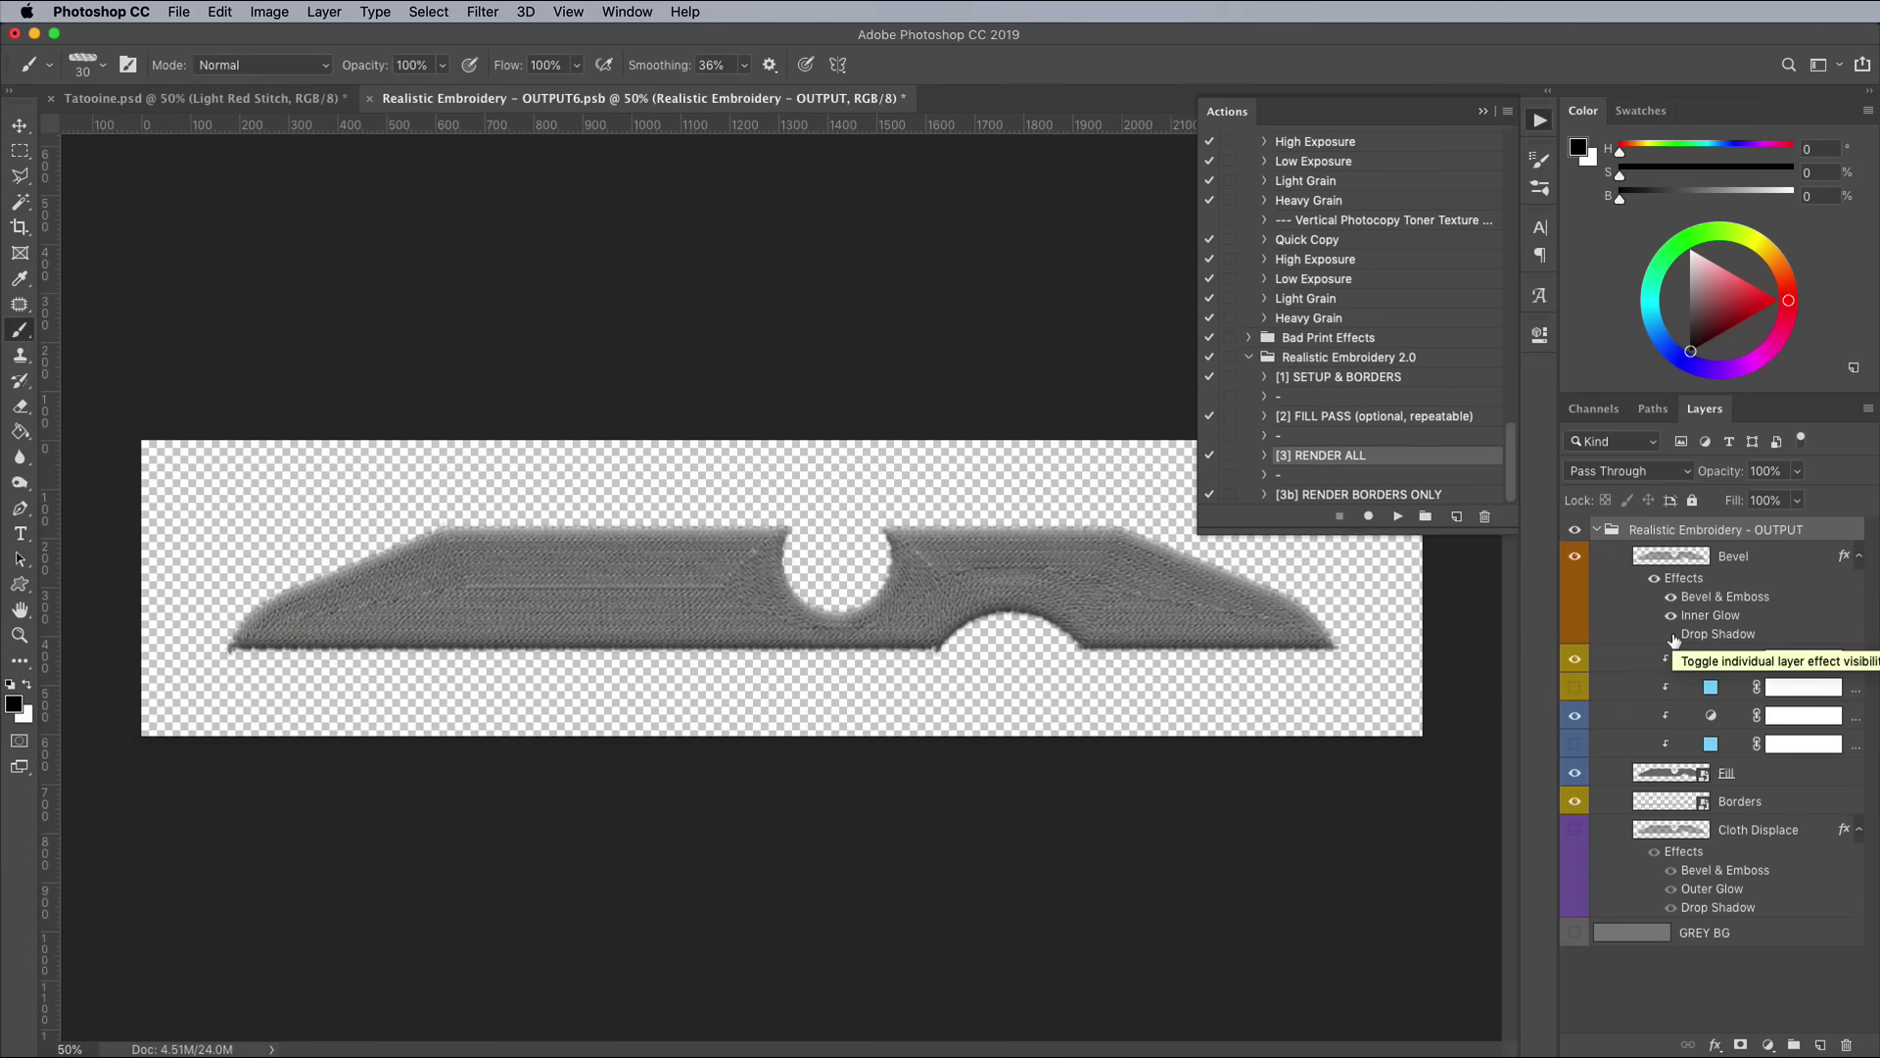
click(1672, 635)
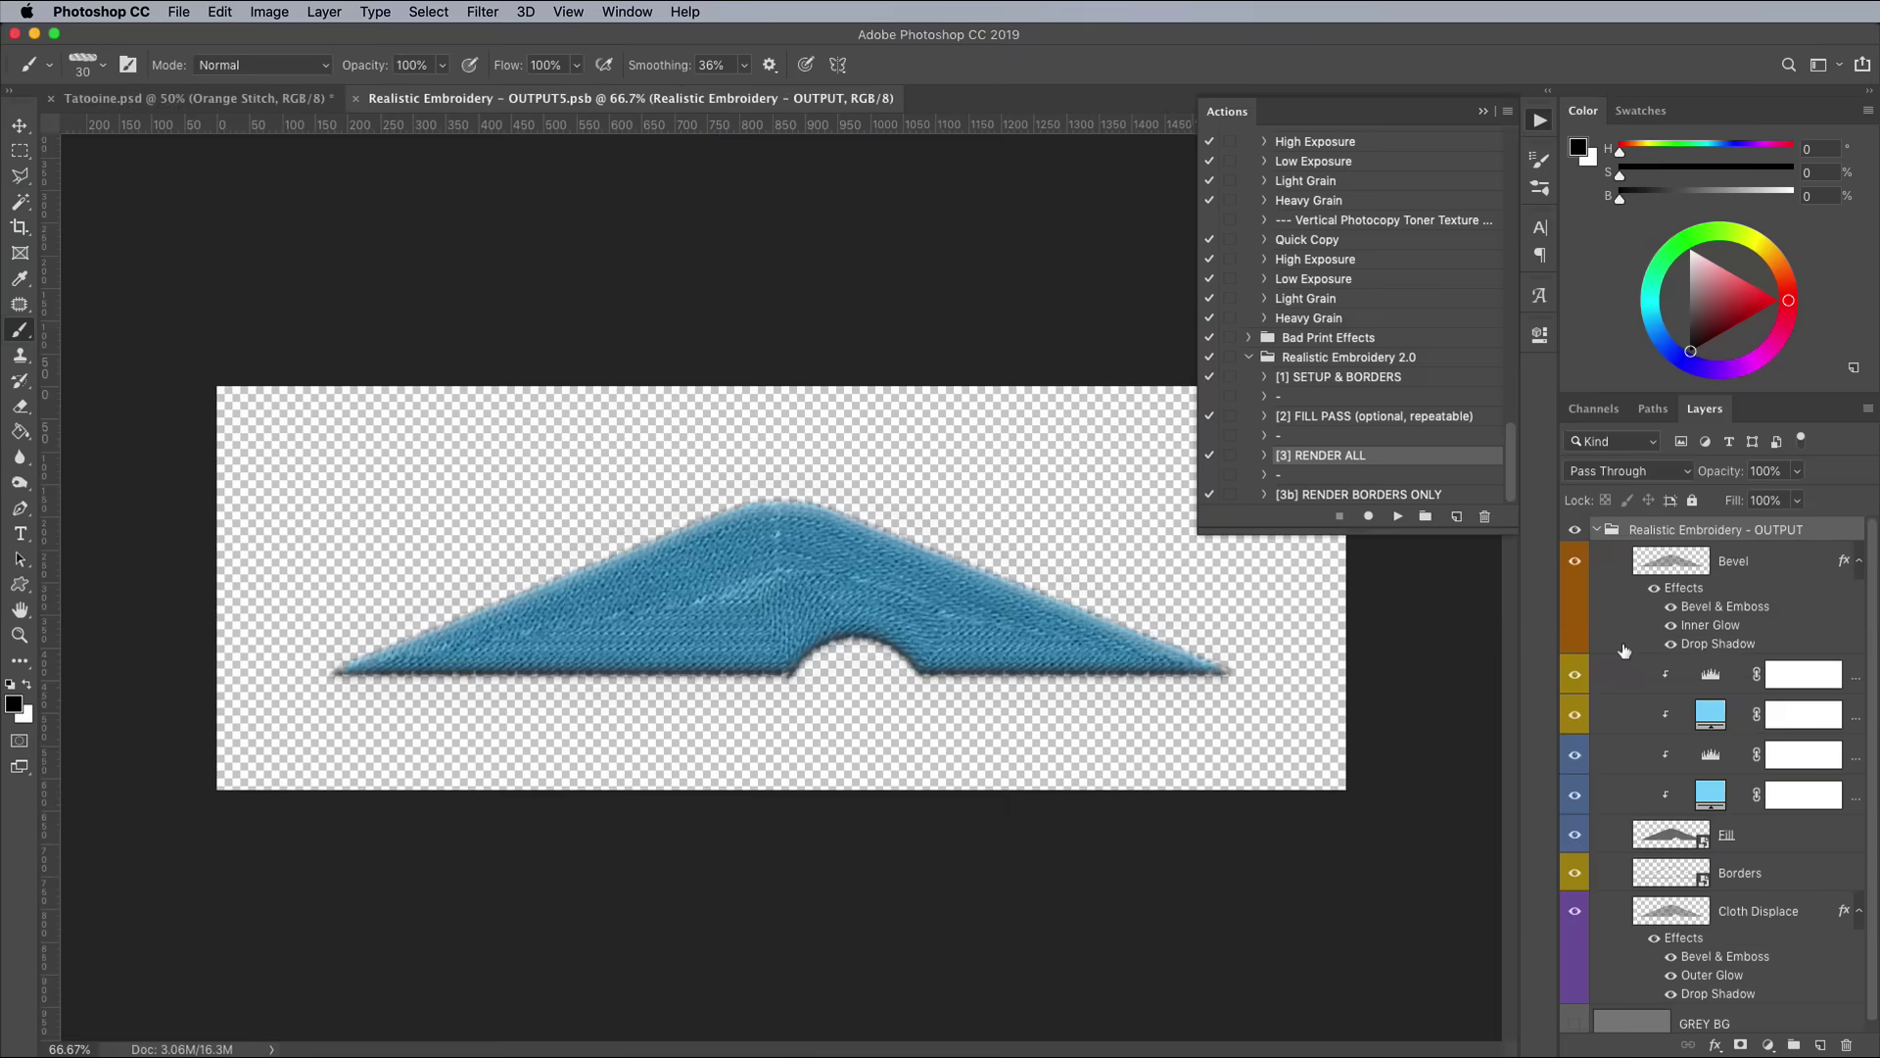
click(1672, 644)
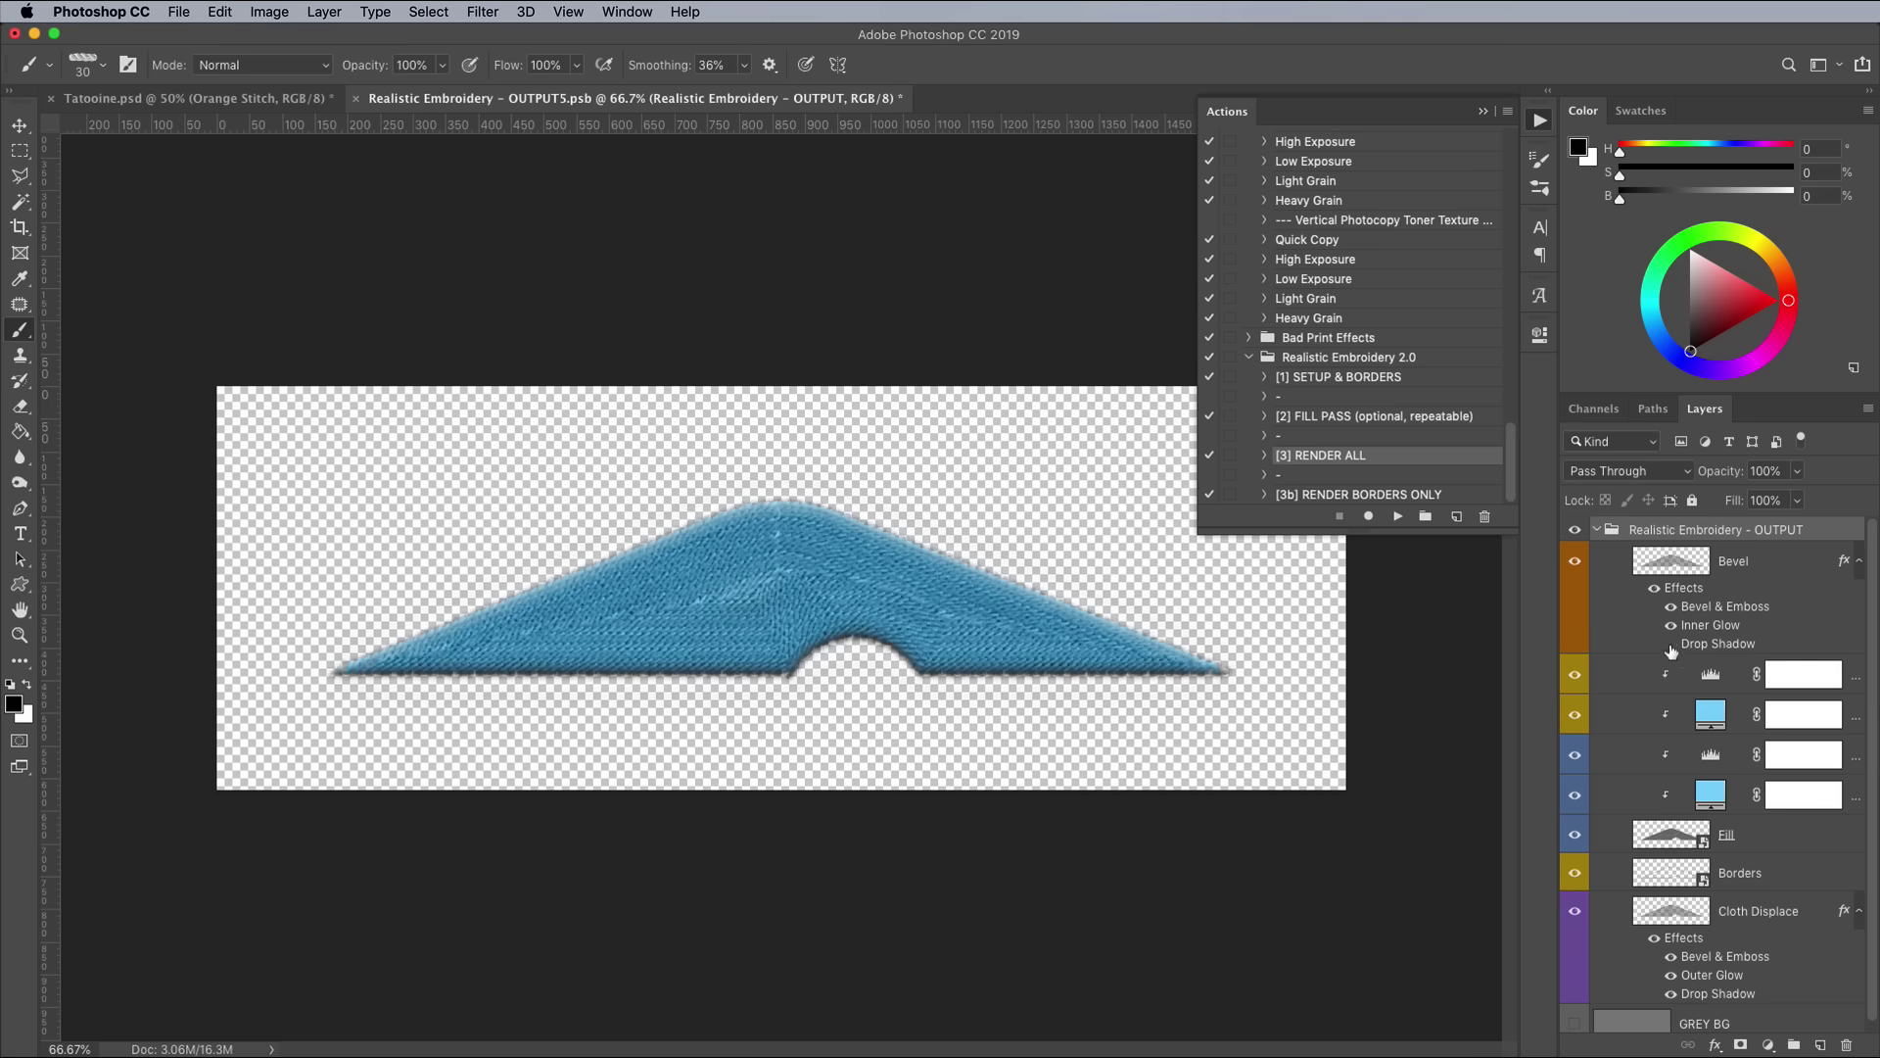
click(1575, 911)
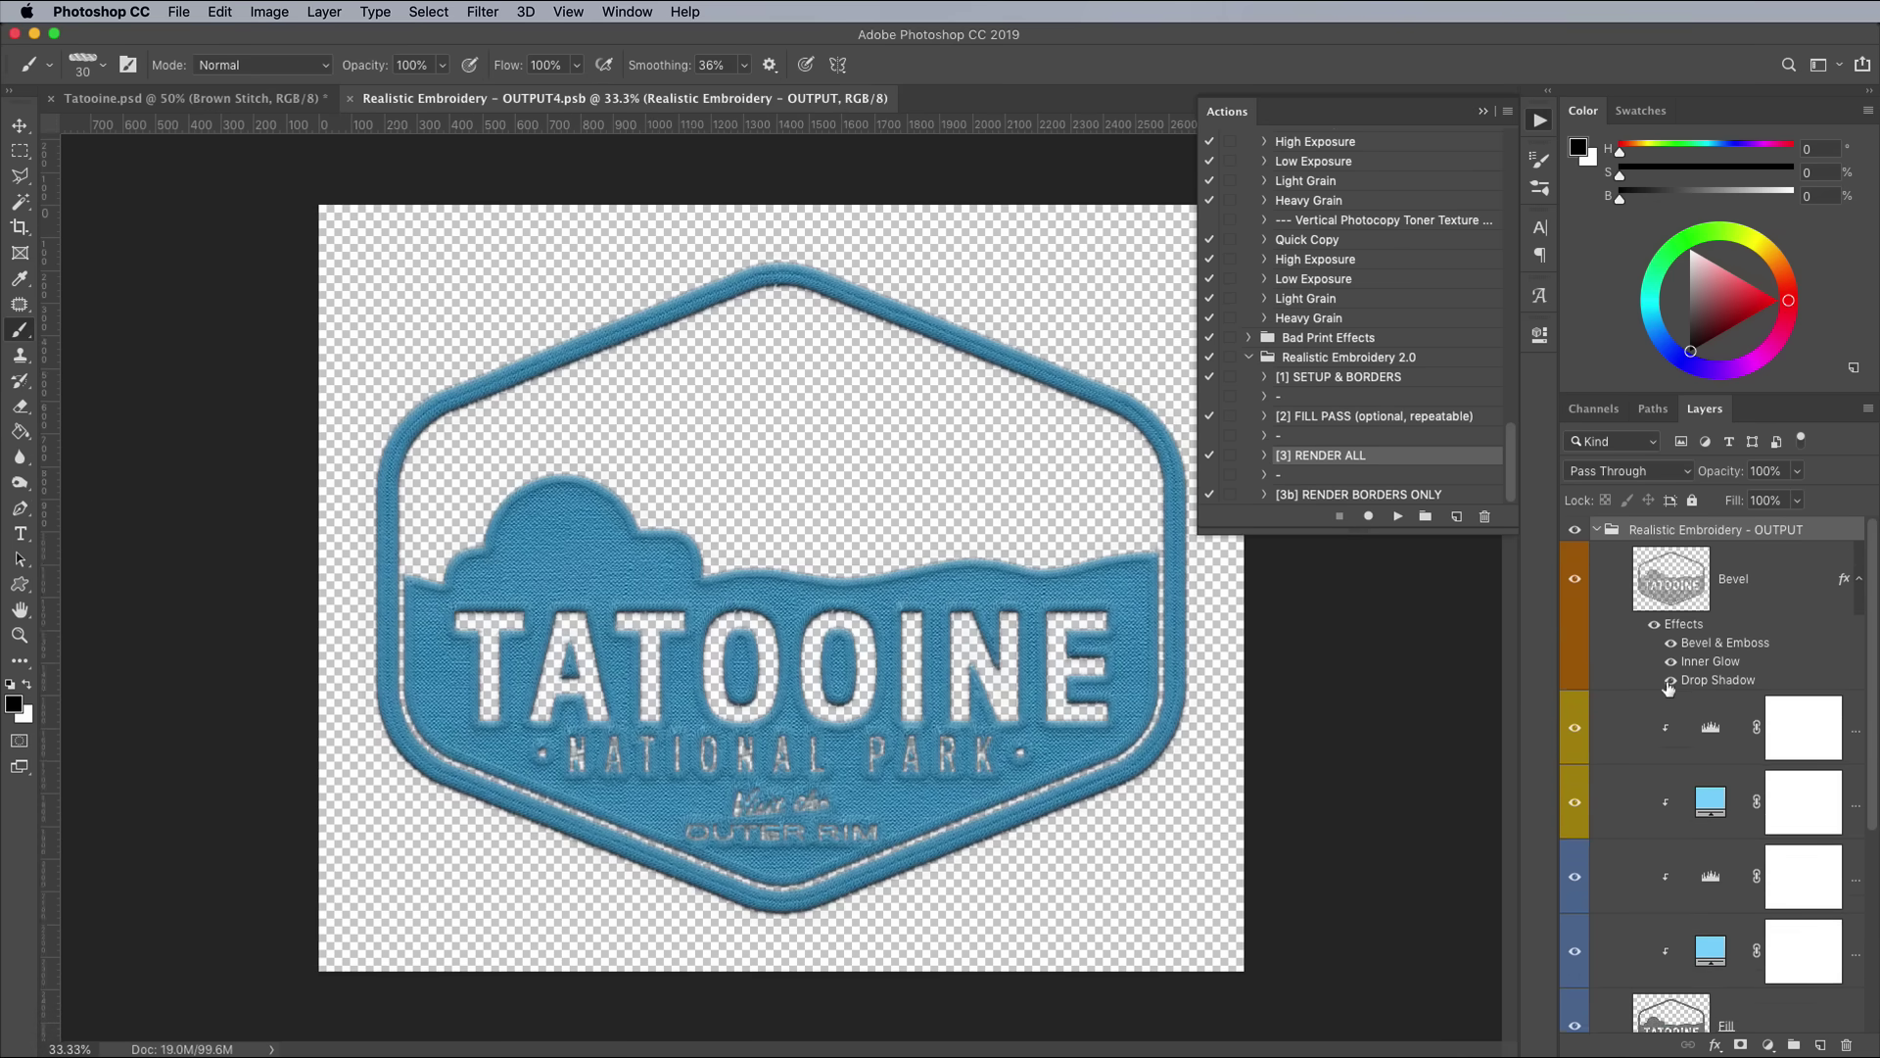
In the Brown Stitch smart object, hide the Bevel drop shadow, both blue colour fills and the Cloth Displace layer, and save it.
click(1671, 682)
click(1571, 952)
scroll(1572, 920, down, 5)
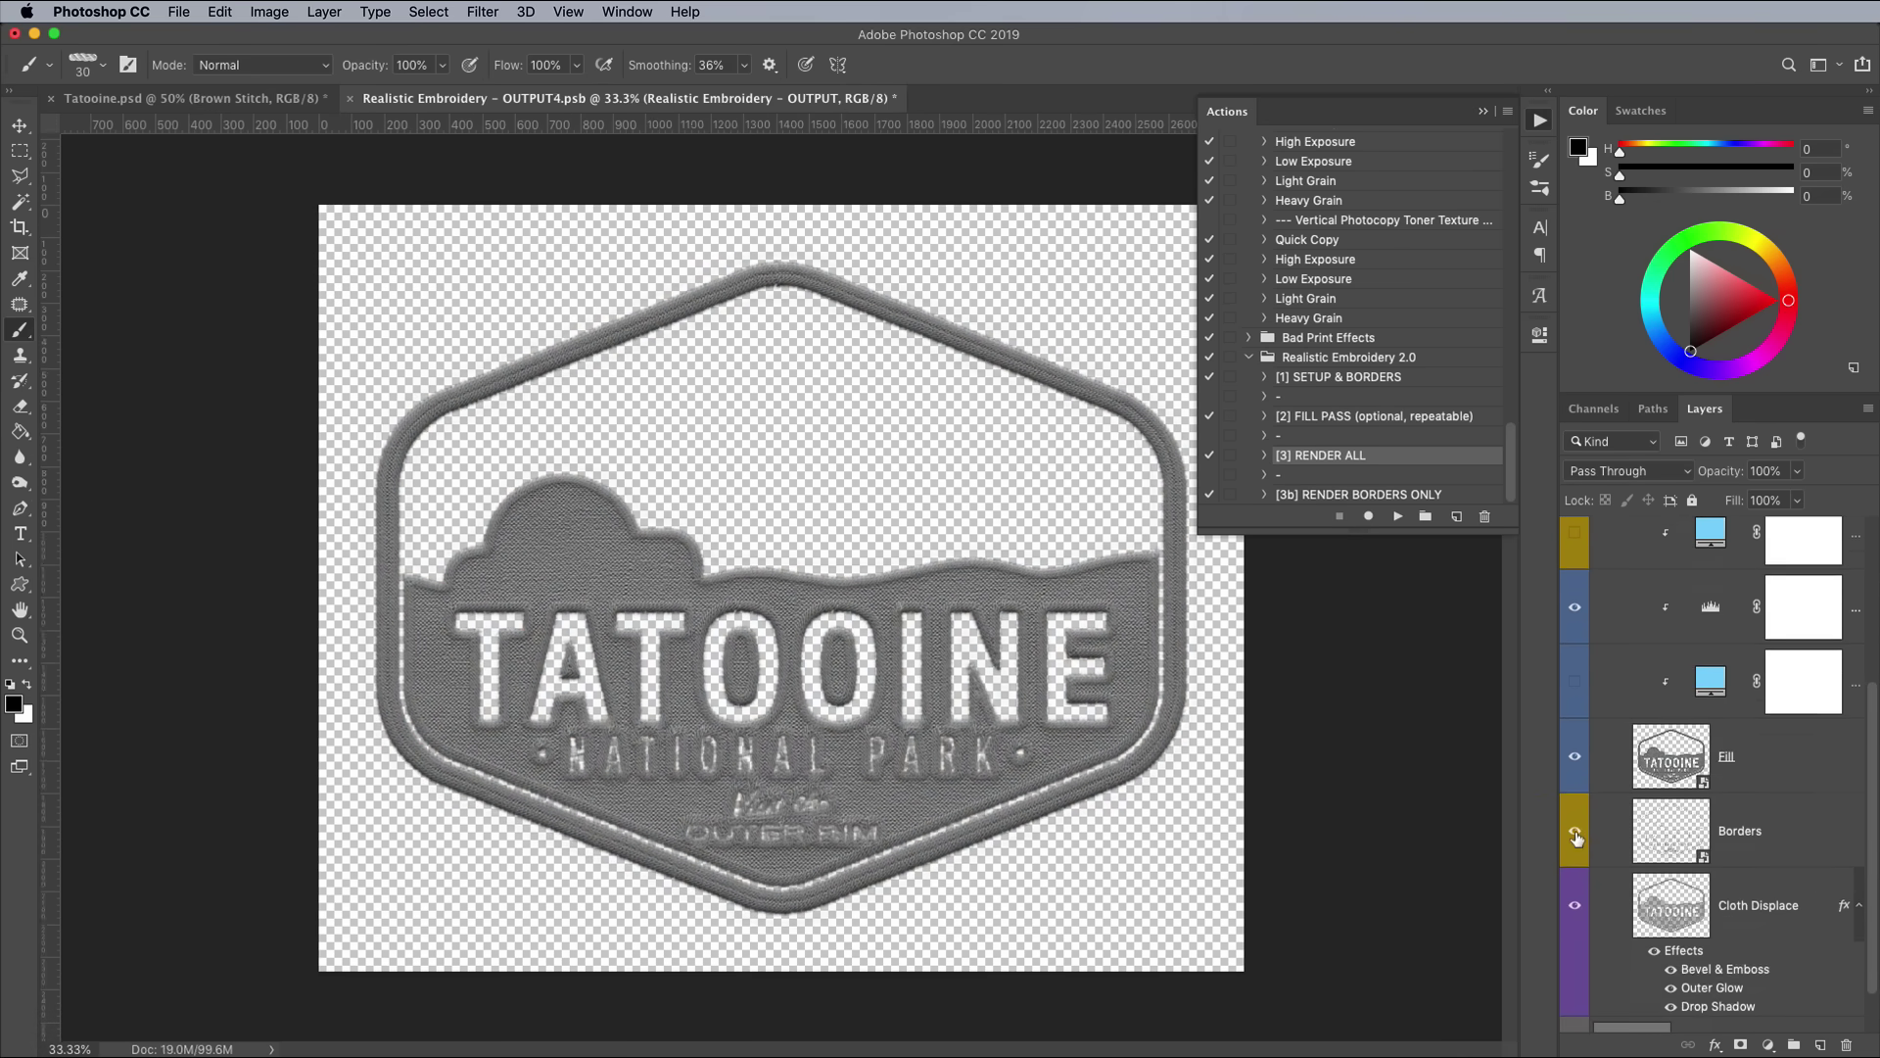
click(1572, 902)
key(cmd+s)
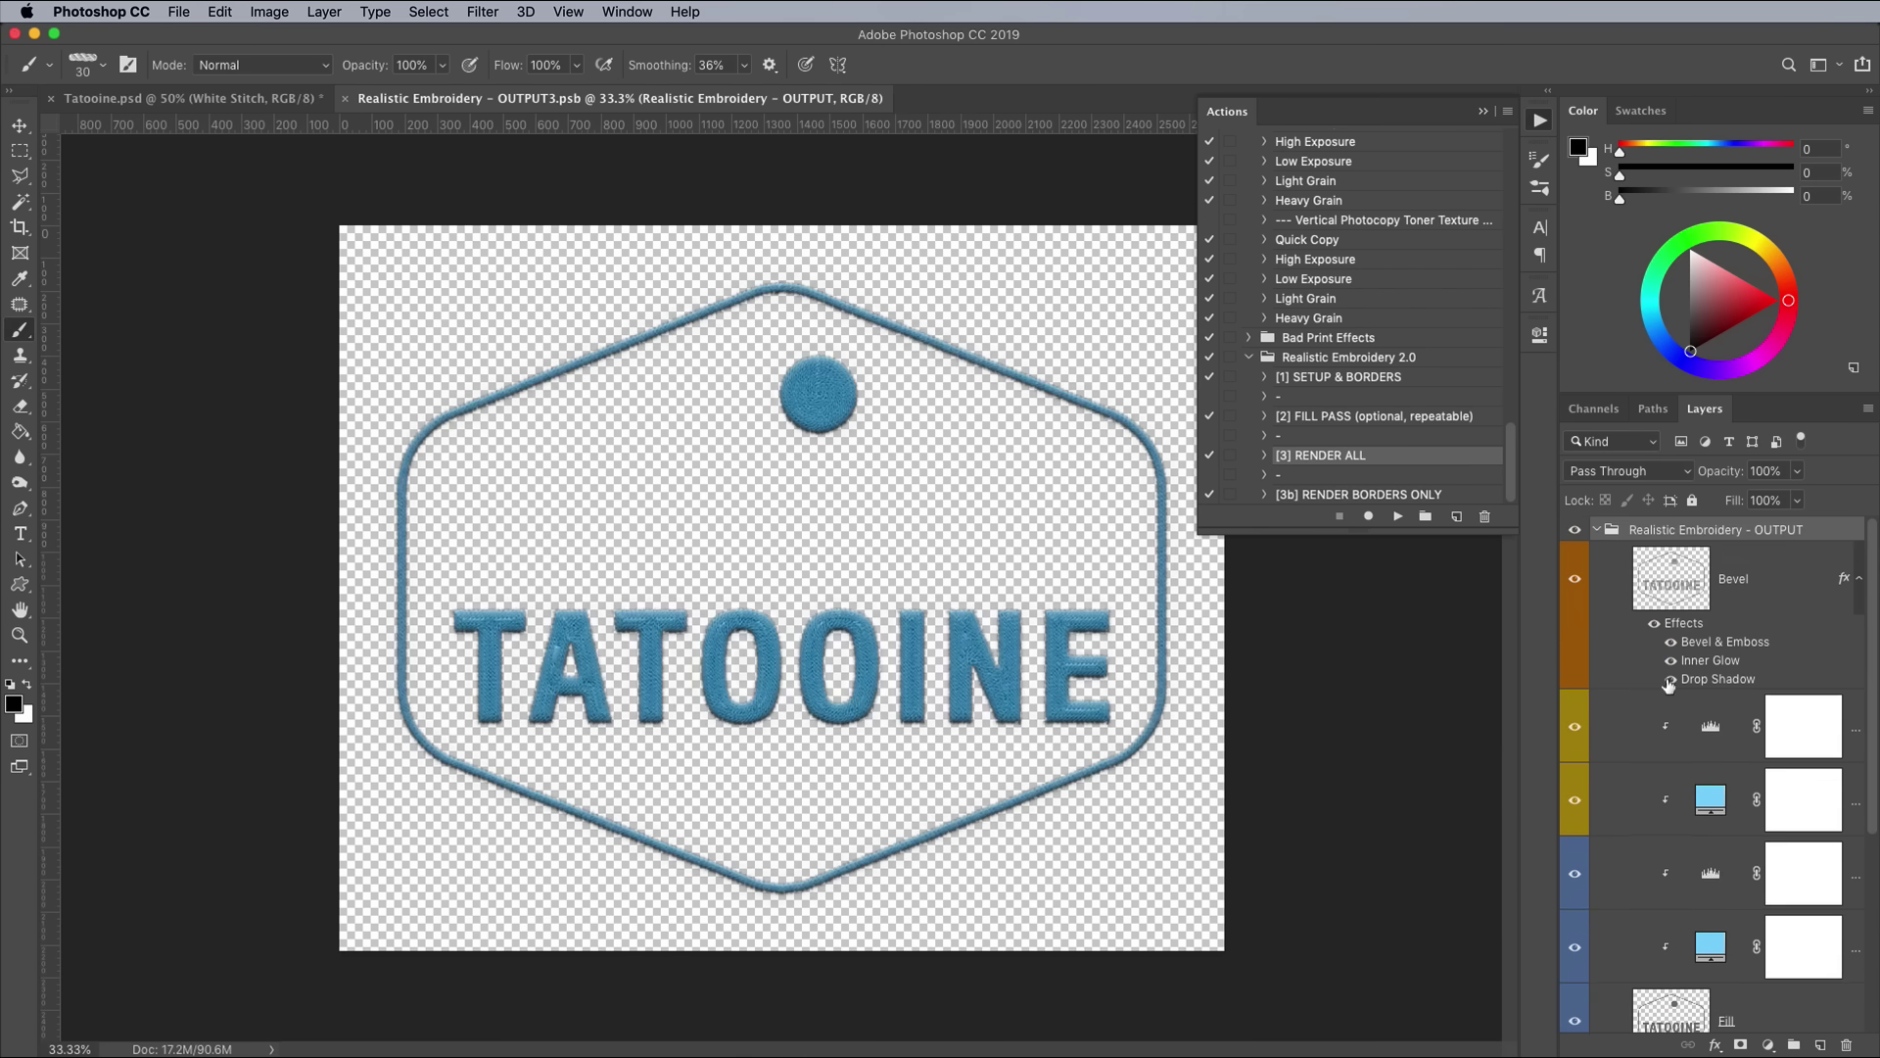
Hide the blue colour fills, Cloth Displace layer and Bevel drop shadow in the remaining stitch smart objects, from White to Purple, and save them.
click(1671, 682)
click(1574, 800)
scroll(1618, 839, down, 2)
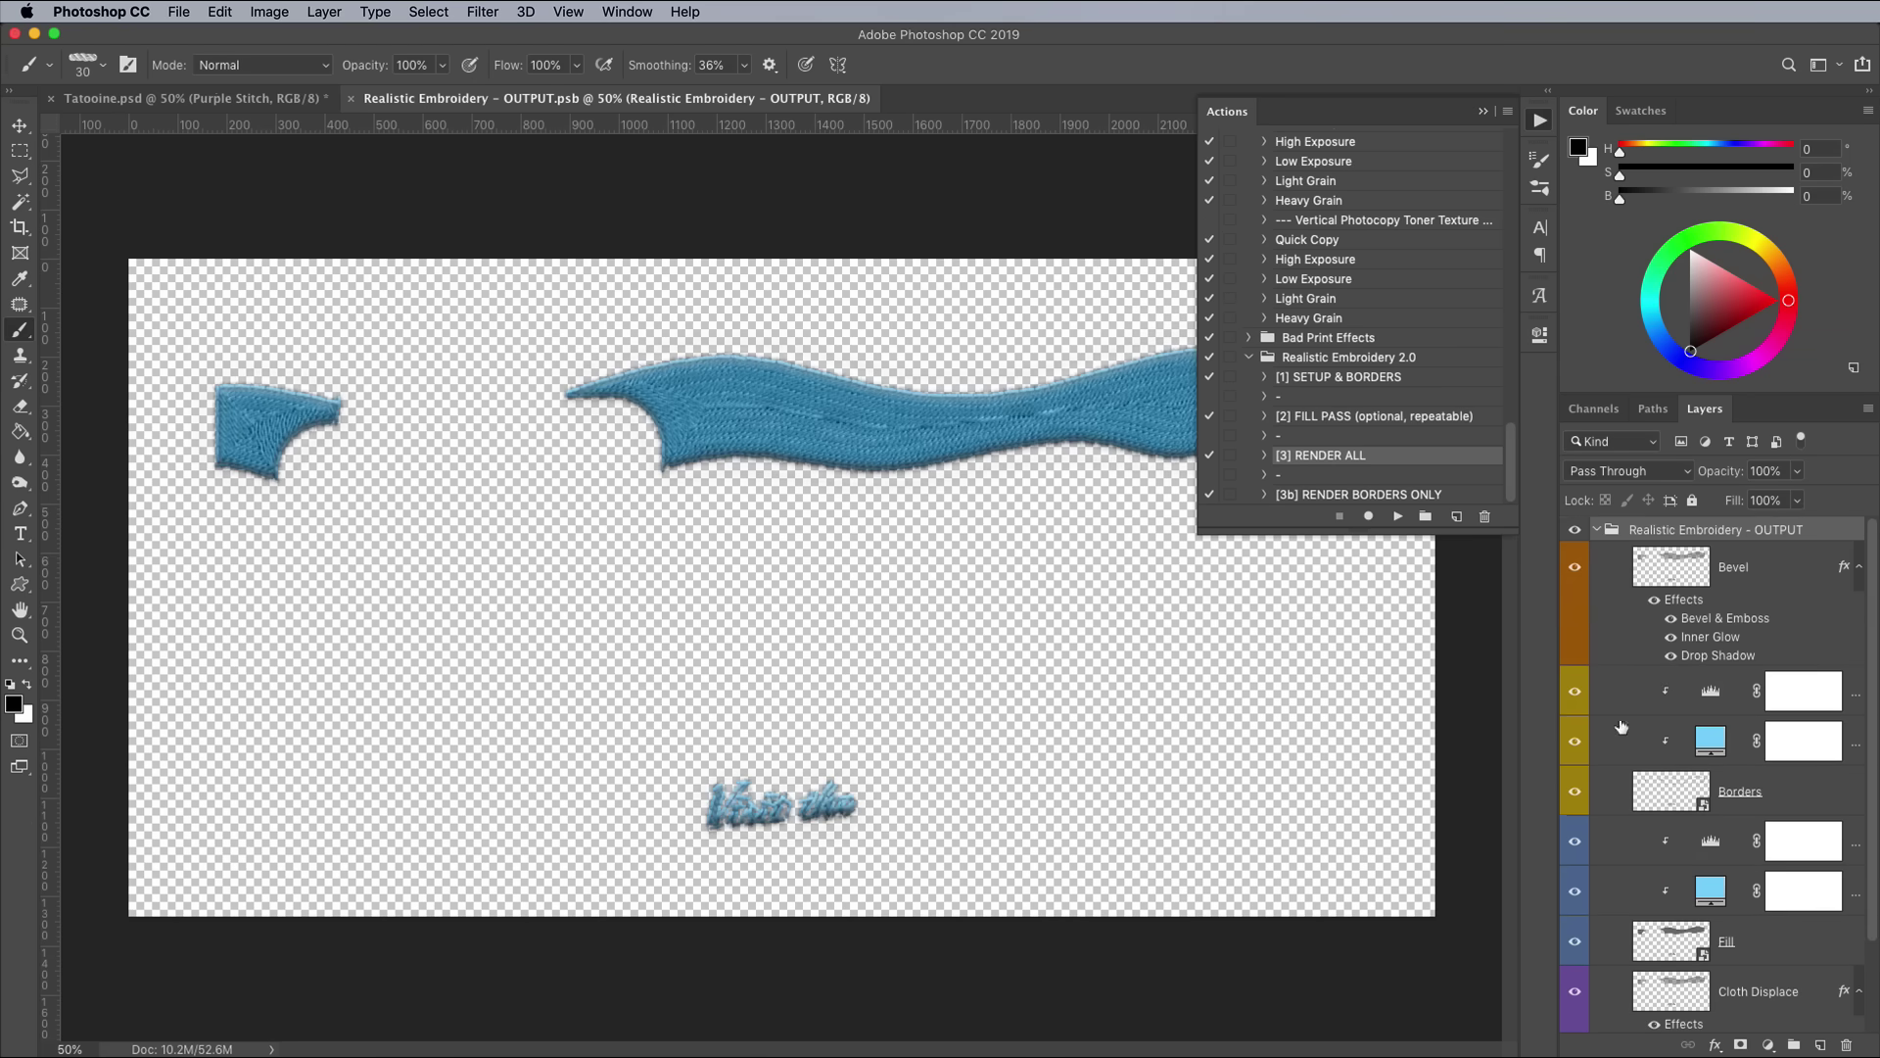
click(1670, 655)
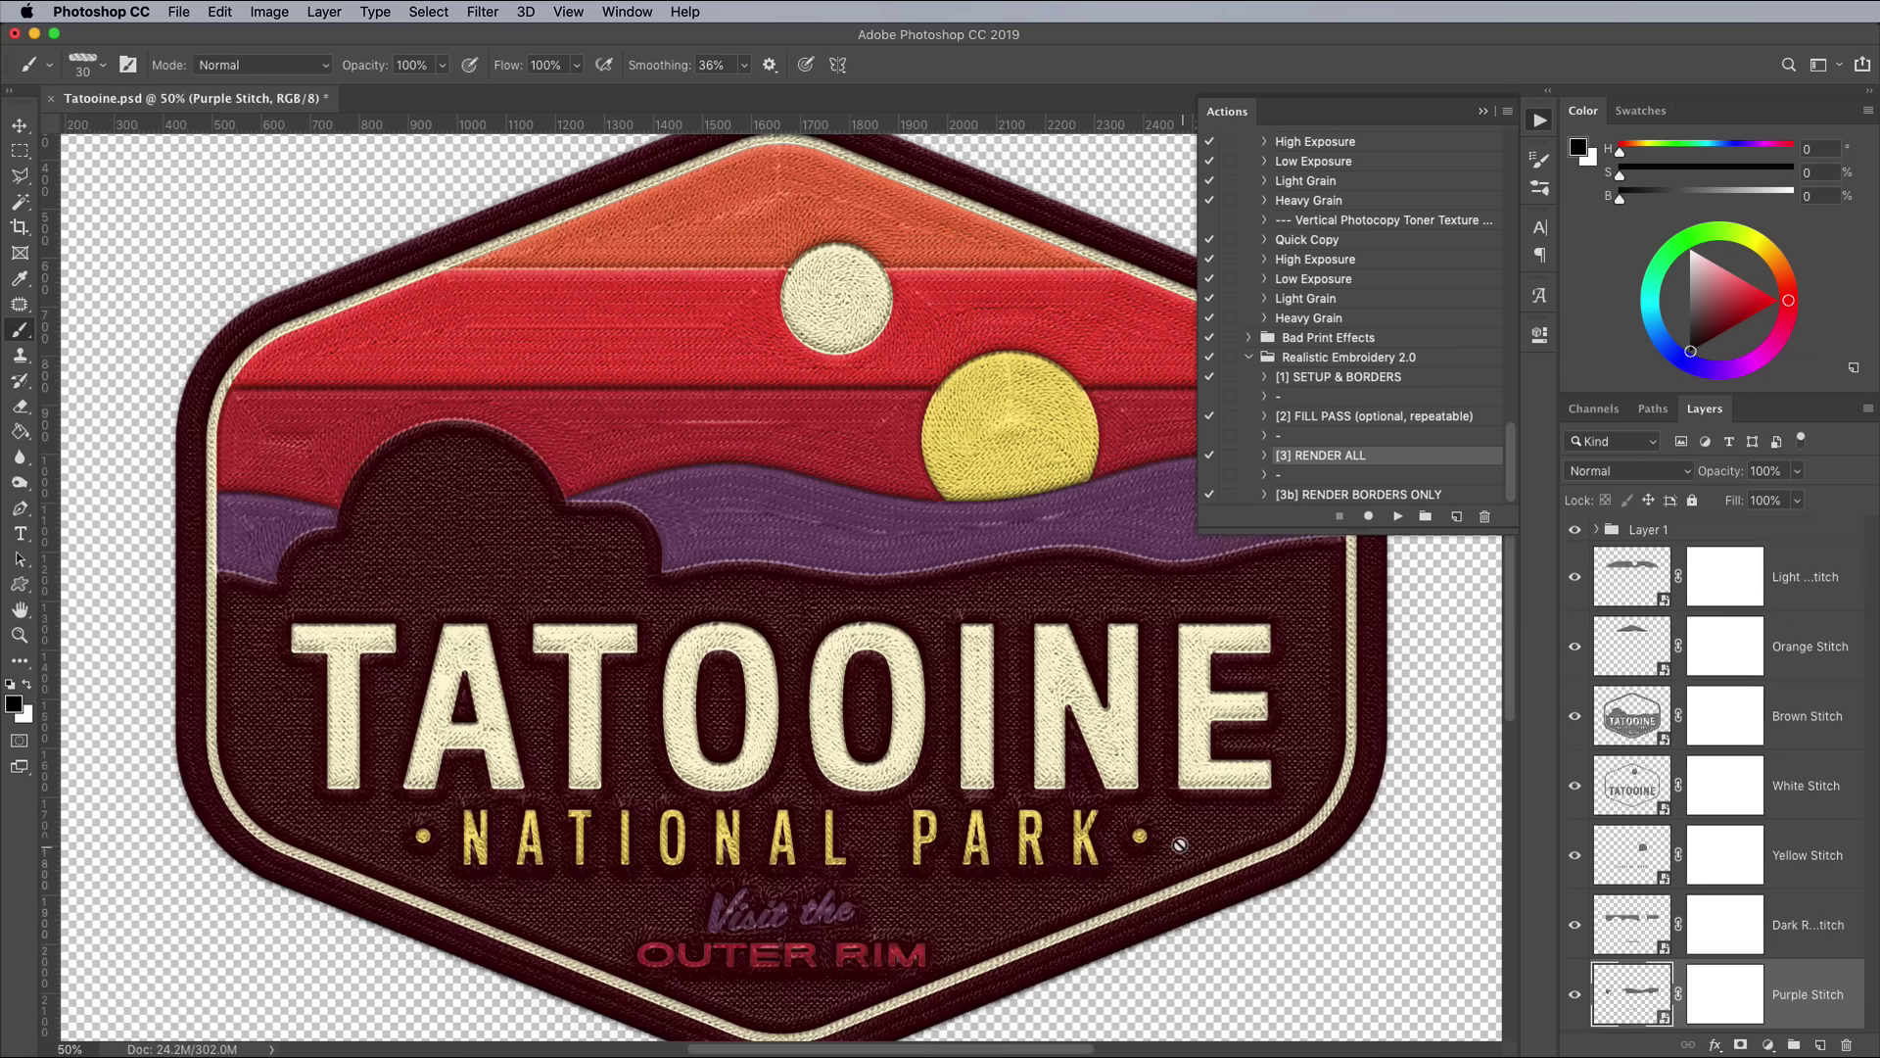
Move Brown Stitch below all other stitch layers, Light Red Stitch directly above Dark Red and Orange Stitch above Light Red, and close the actions list.
key(super+minus)
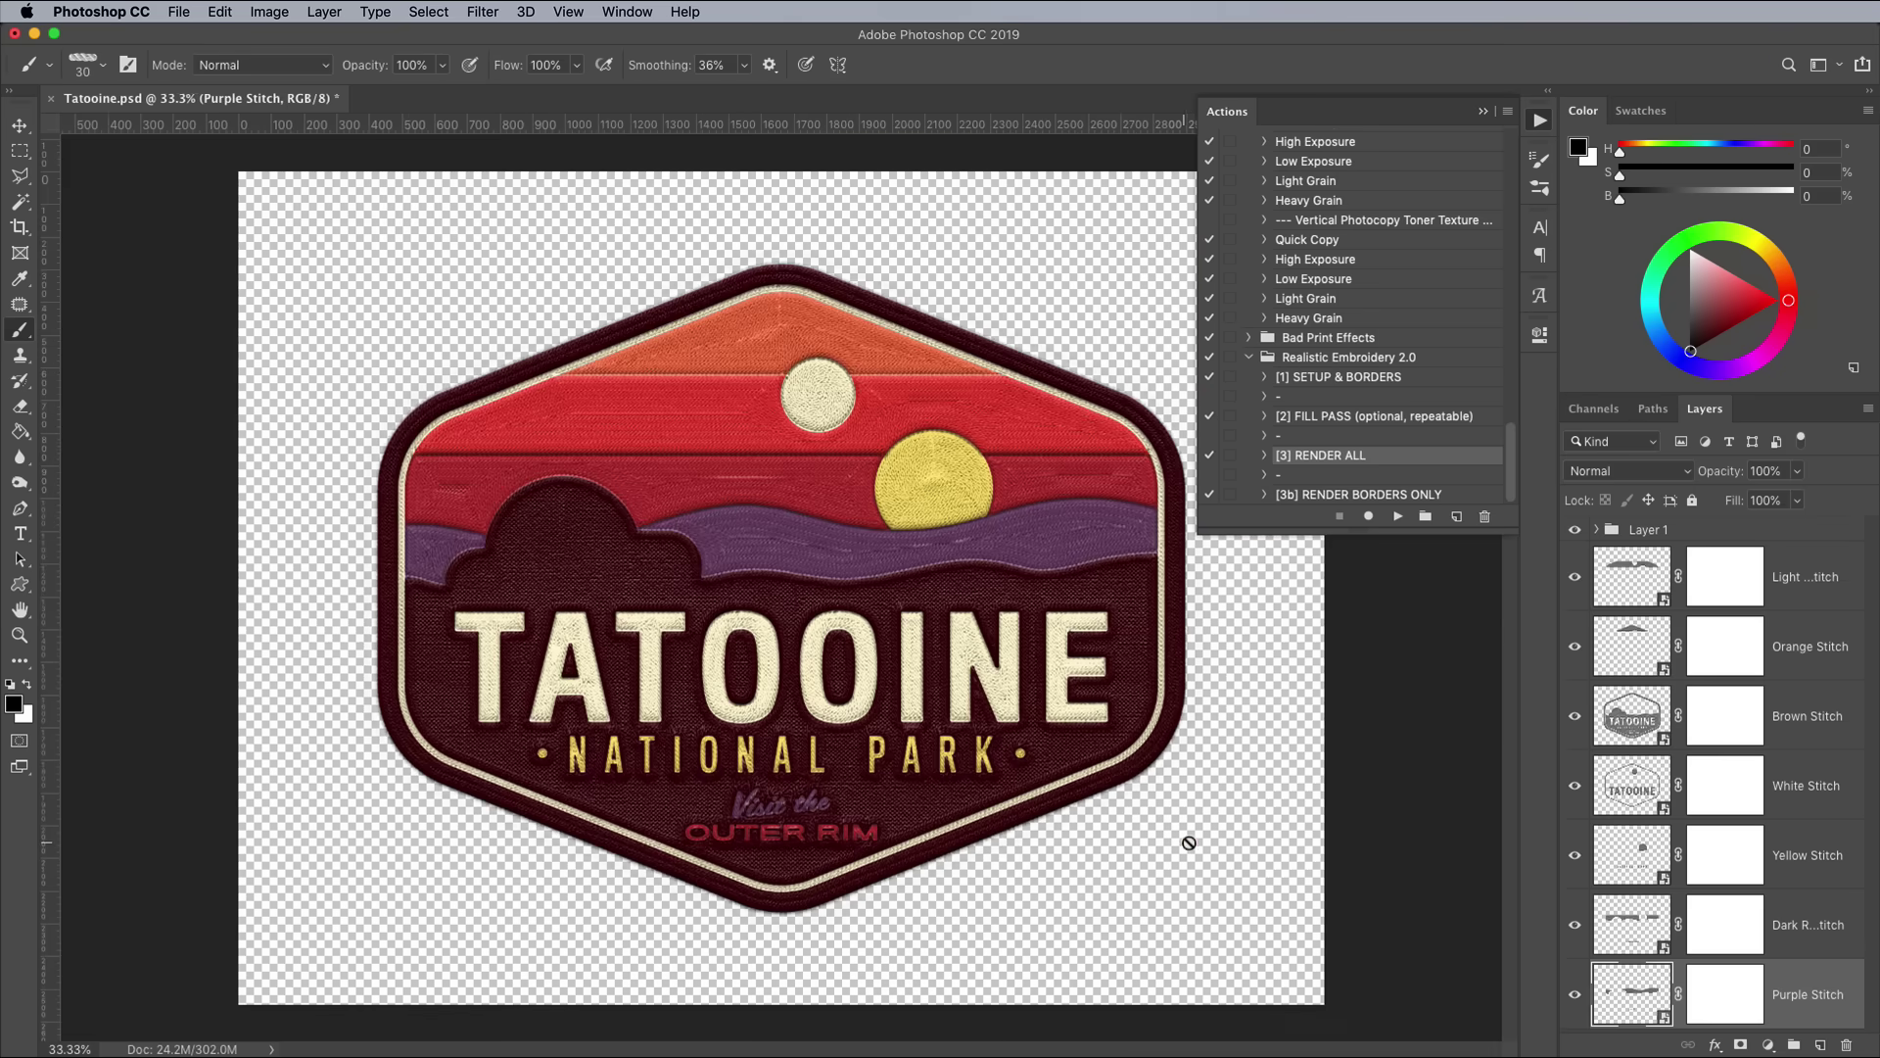
drag(1826, 723, 1792, 1032)
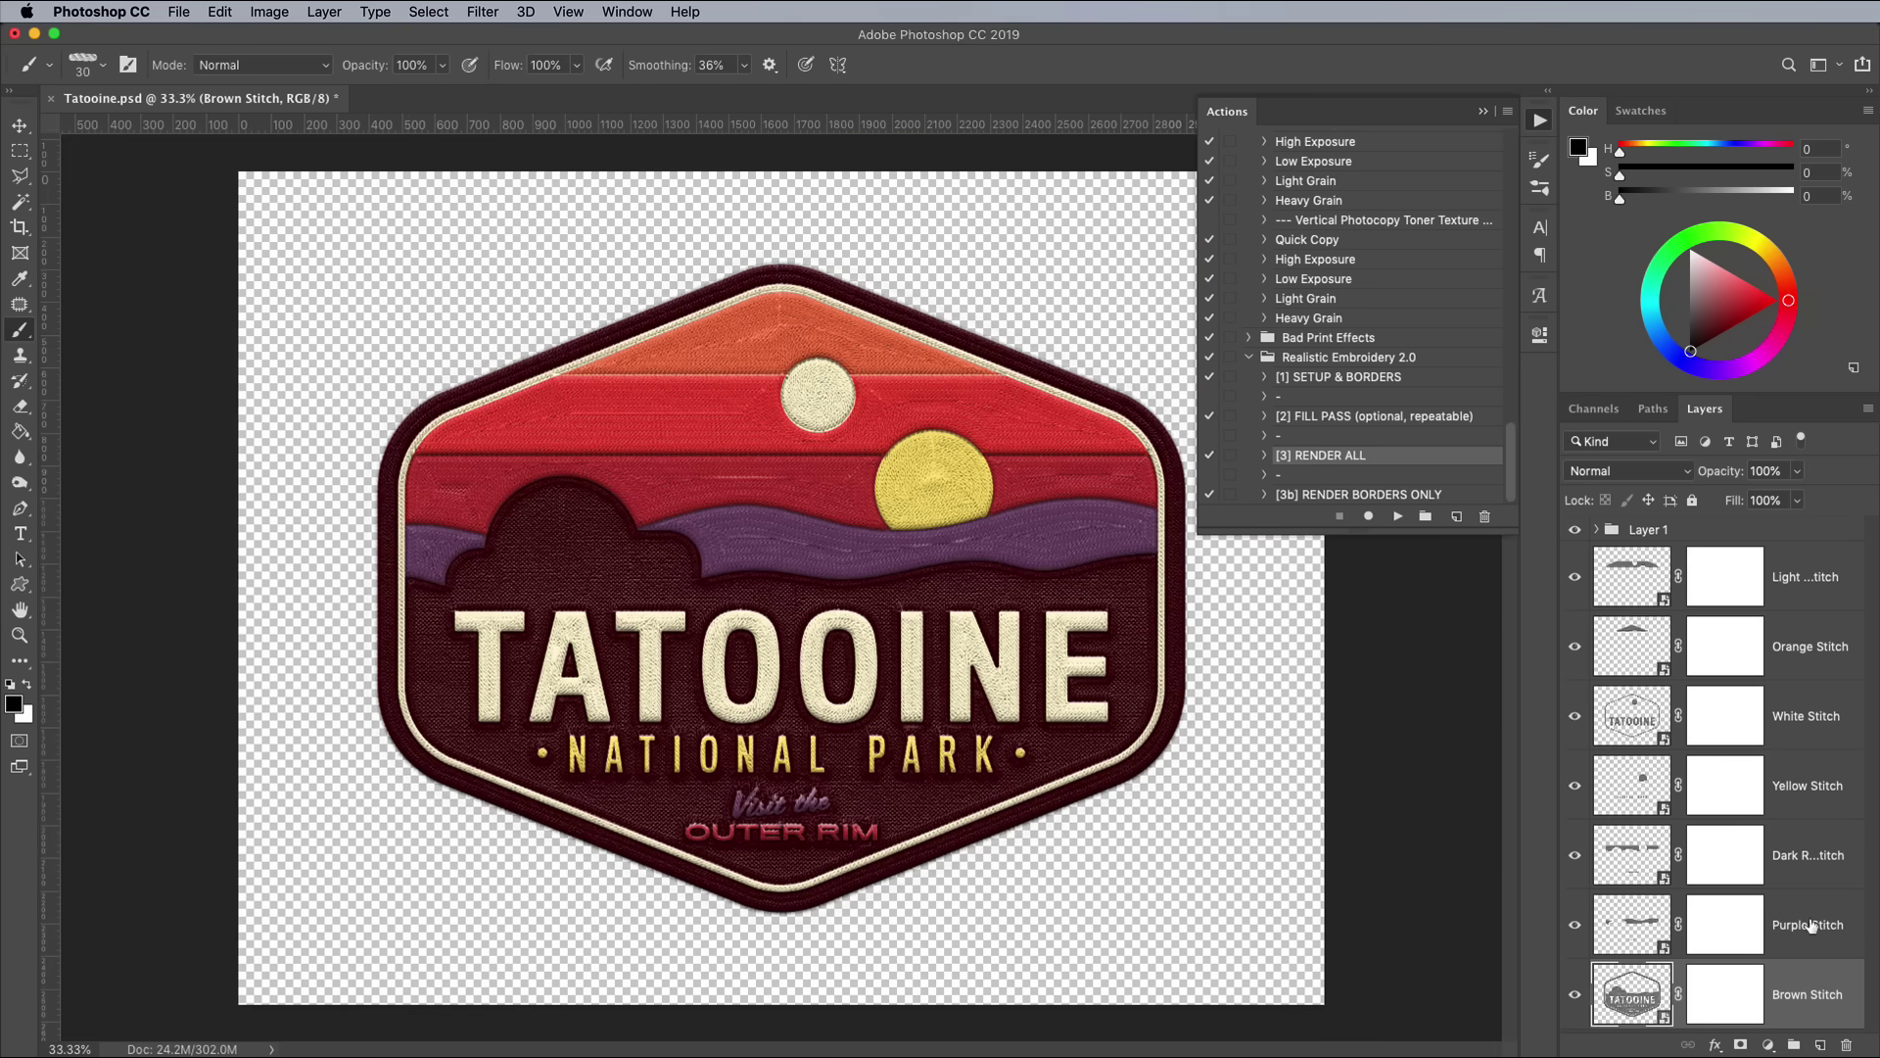
drag(1807, 578, 1809, 811)
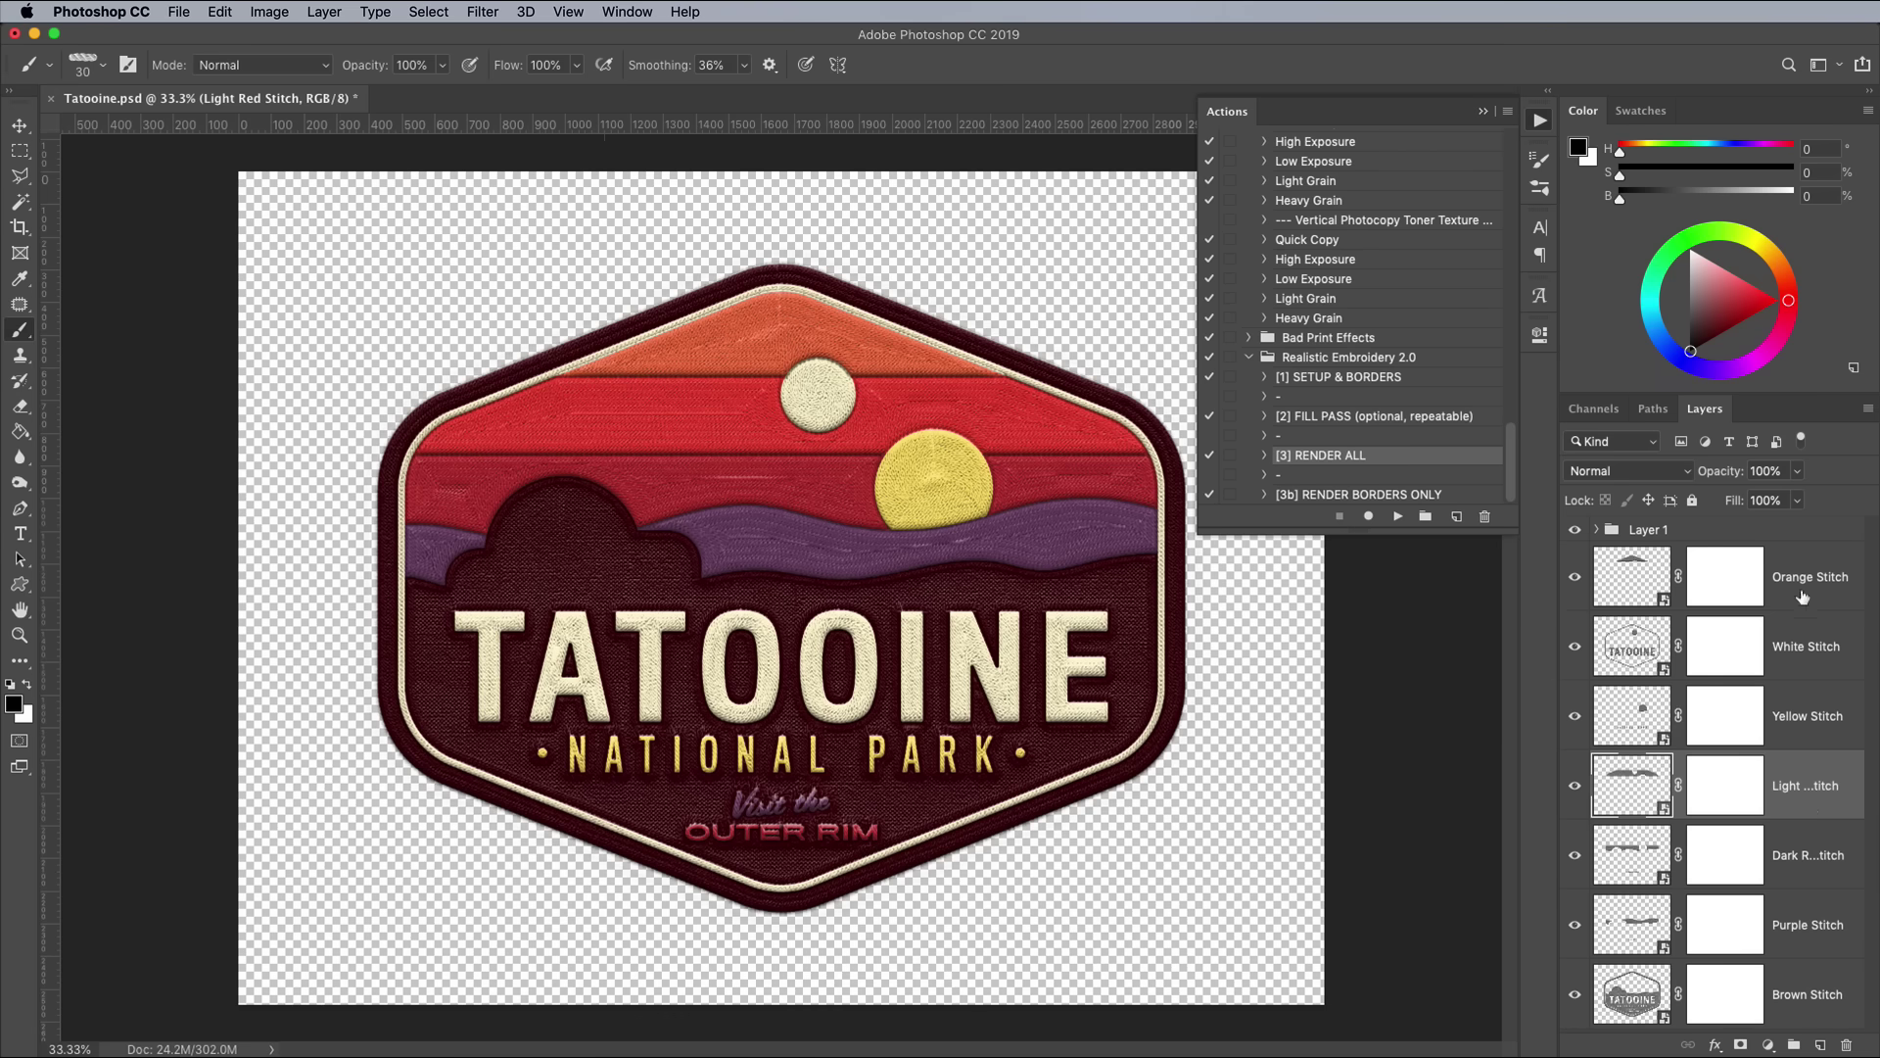
drag(1803, 596, 1805, 735)
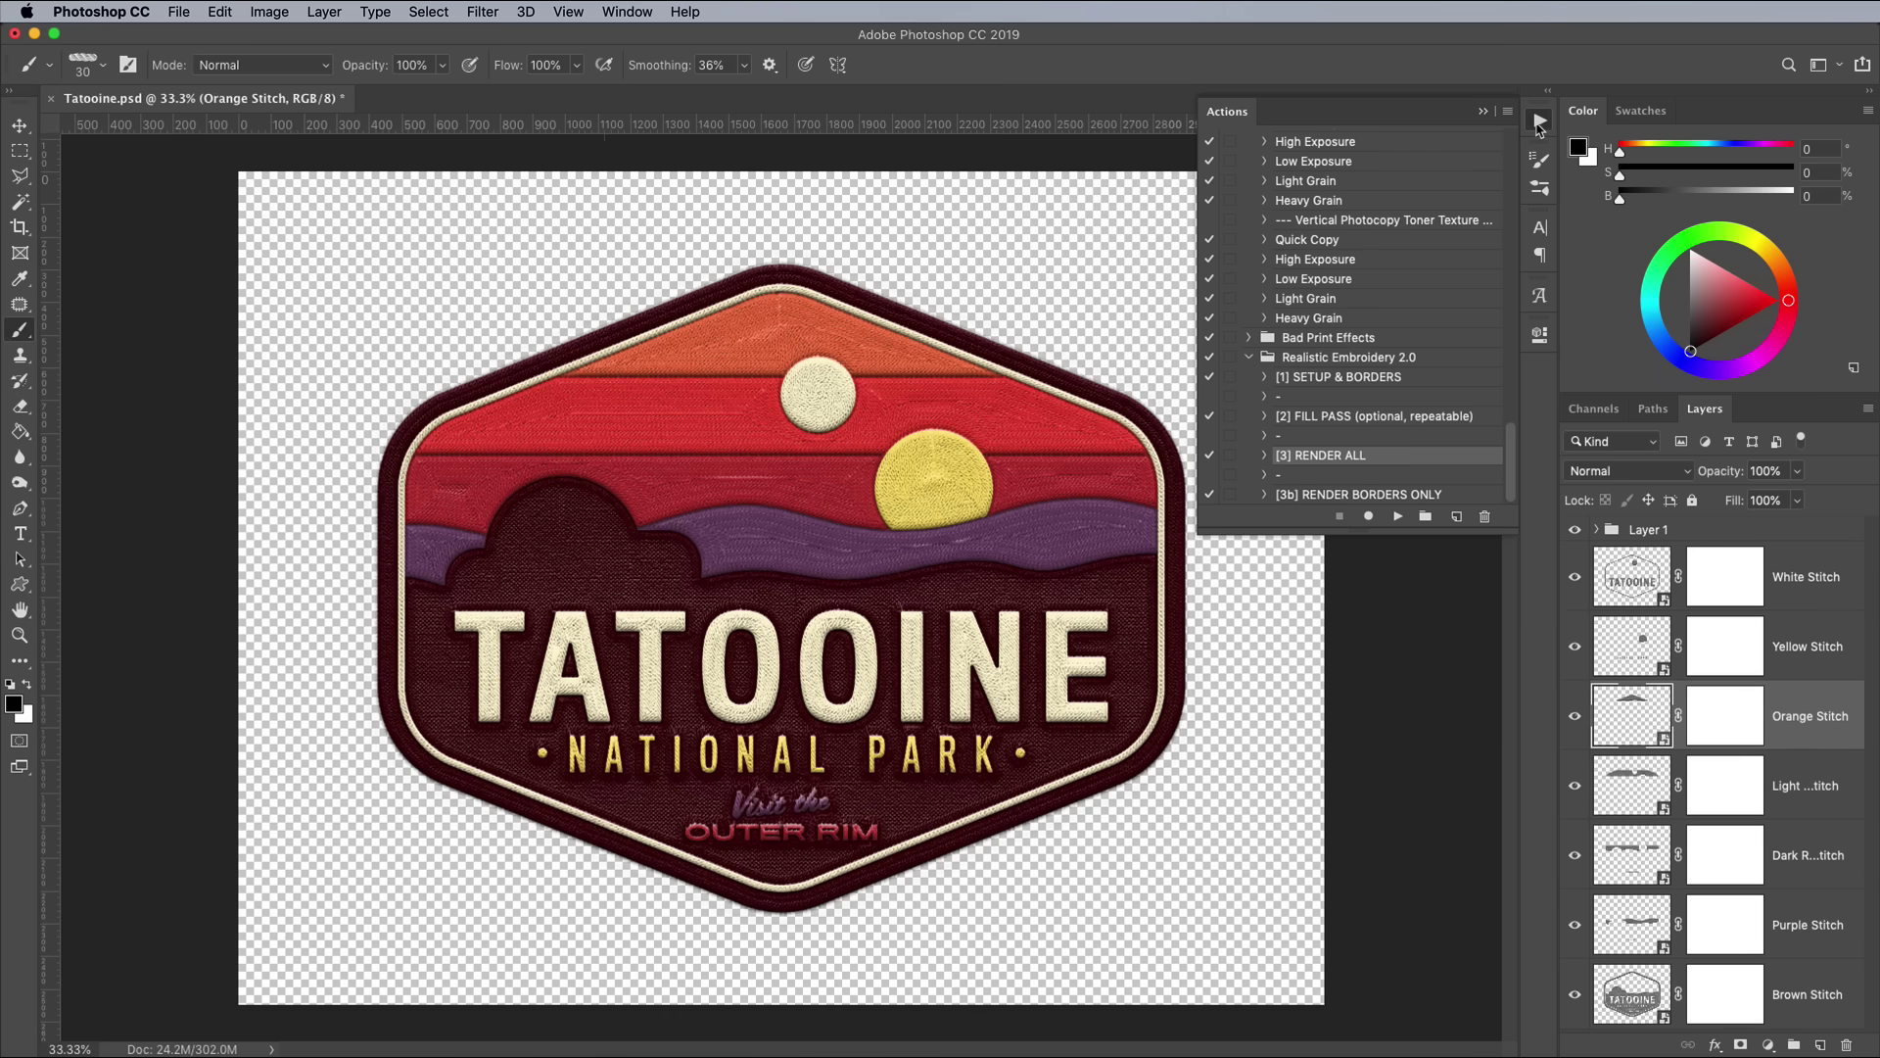
click(1538, 121)
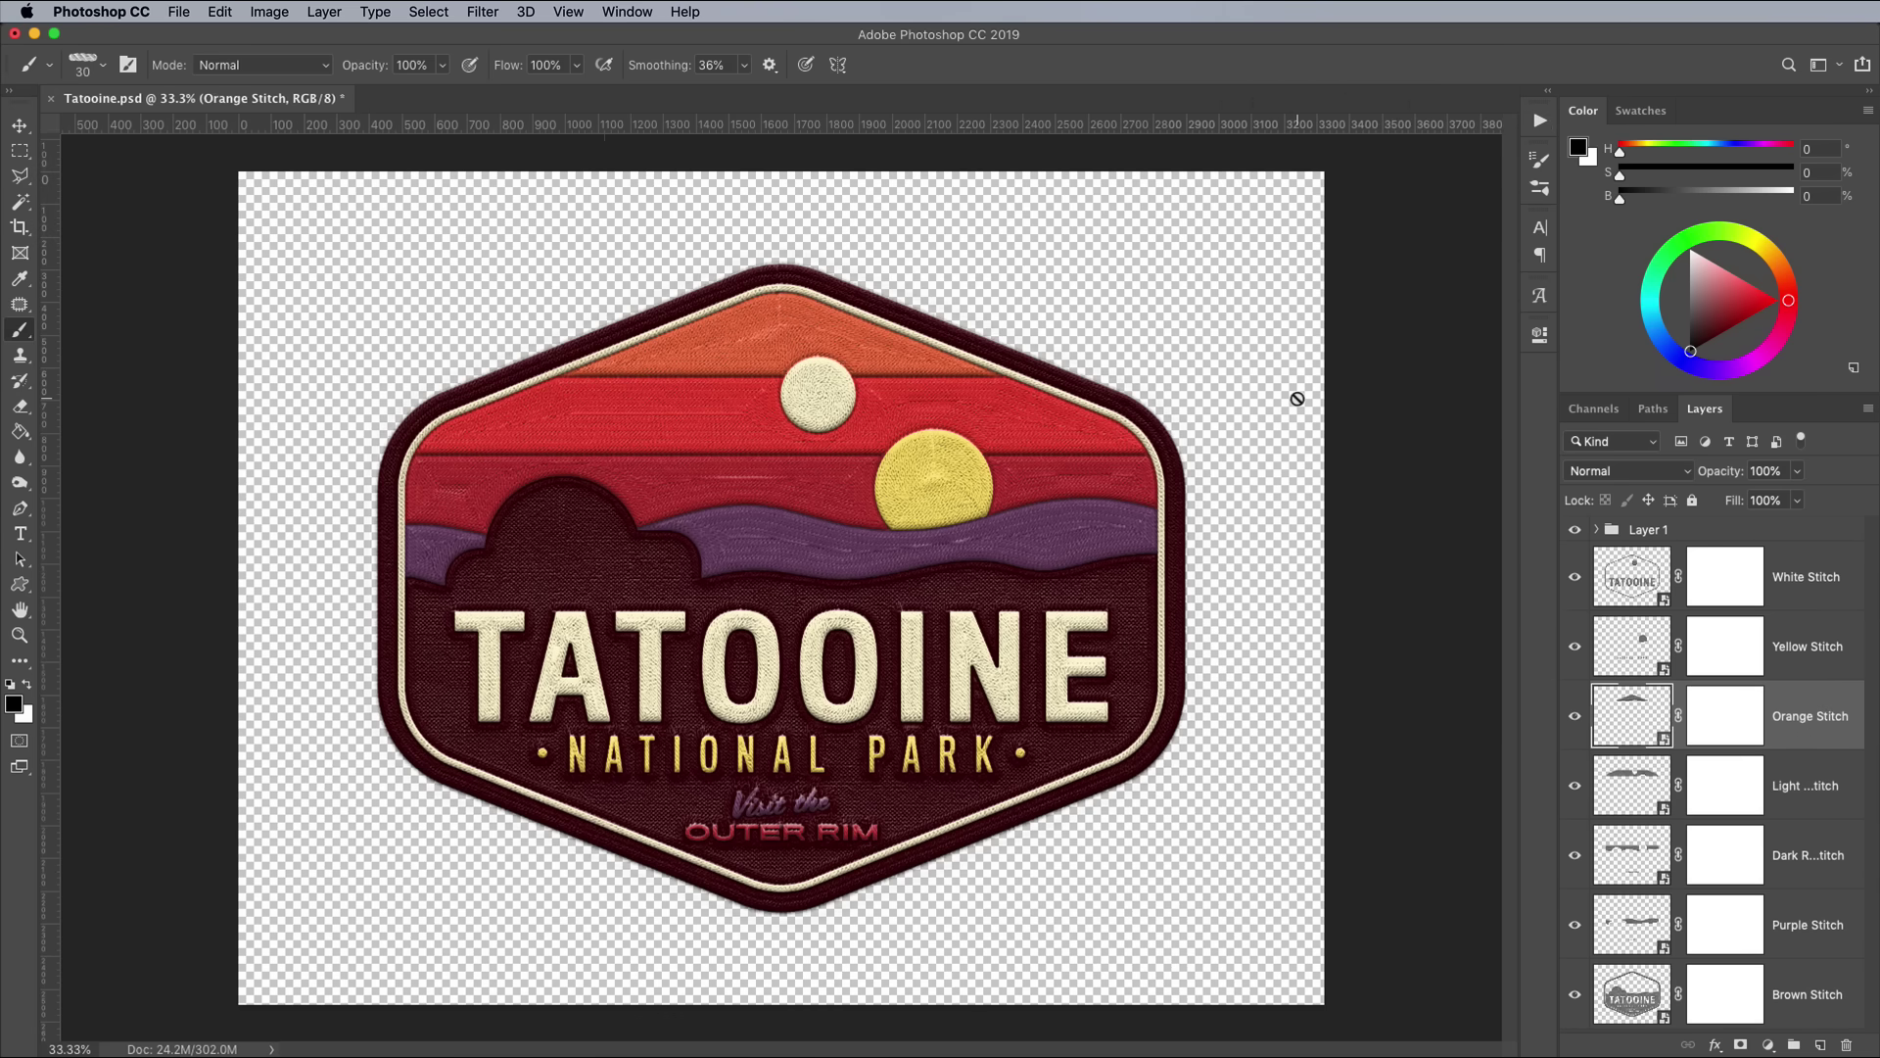